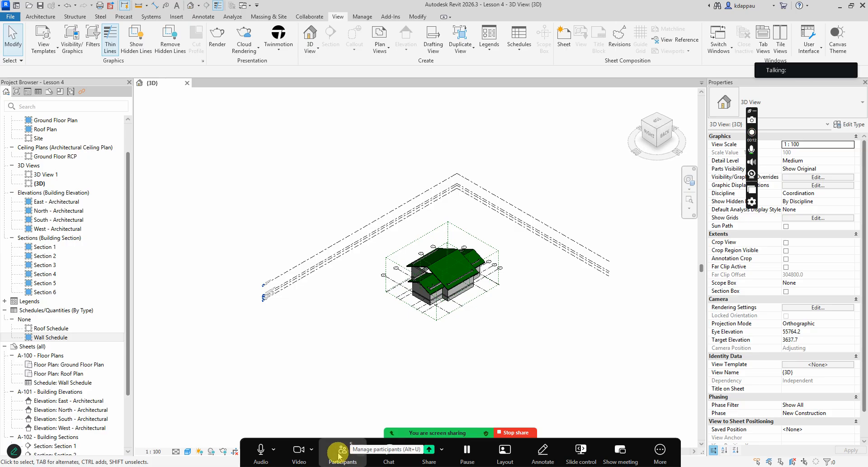
Look through the meeting's participant list to see who has joined, and close the list.
left_click(344, 453)
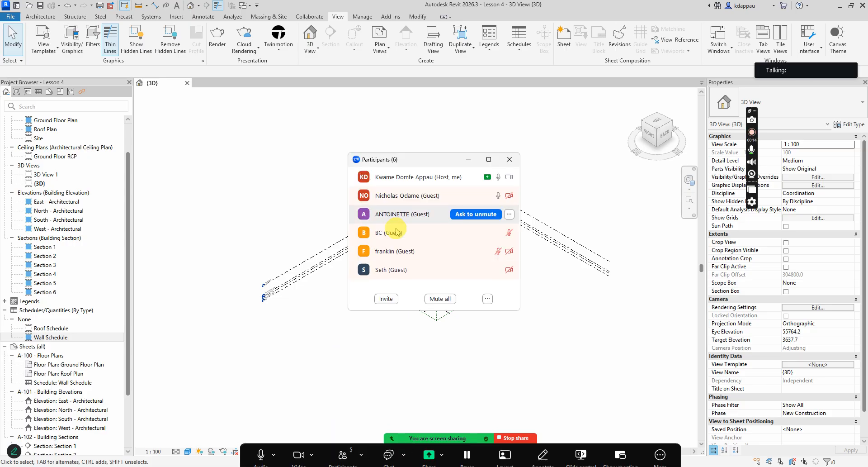
scroll(402, 270, "down", 1)
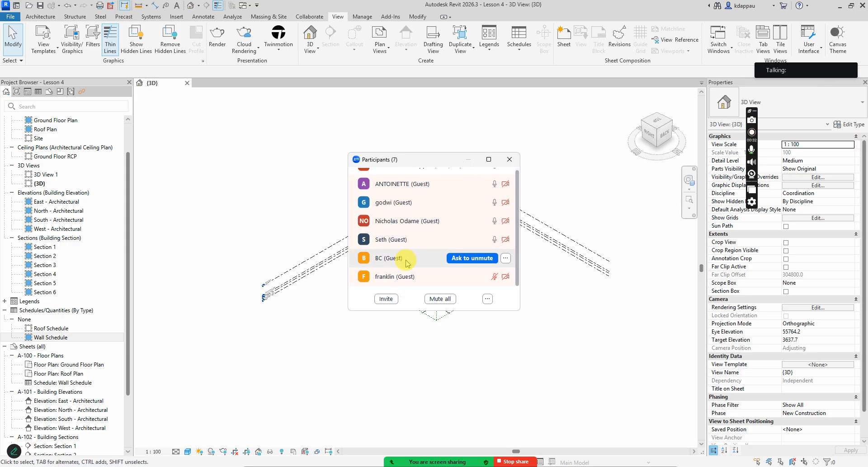
scroll(400, 260, "up", 1)
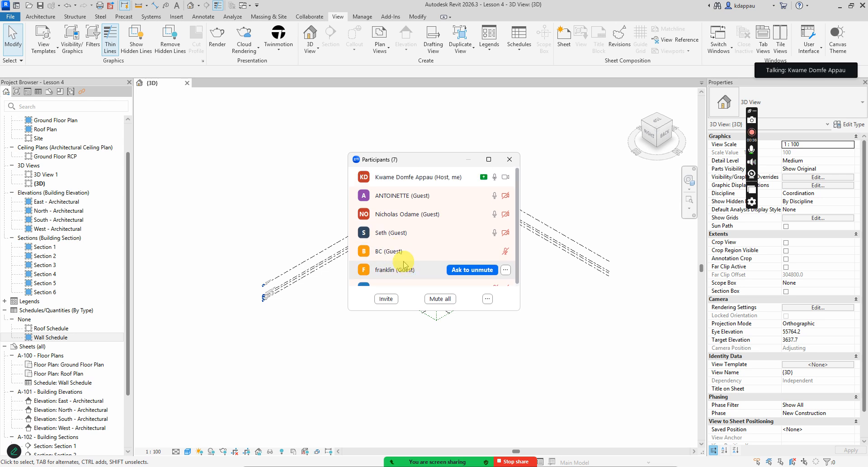
scroll(403, 265, "down", 1)
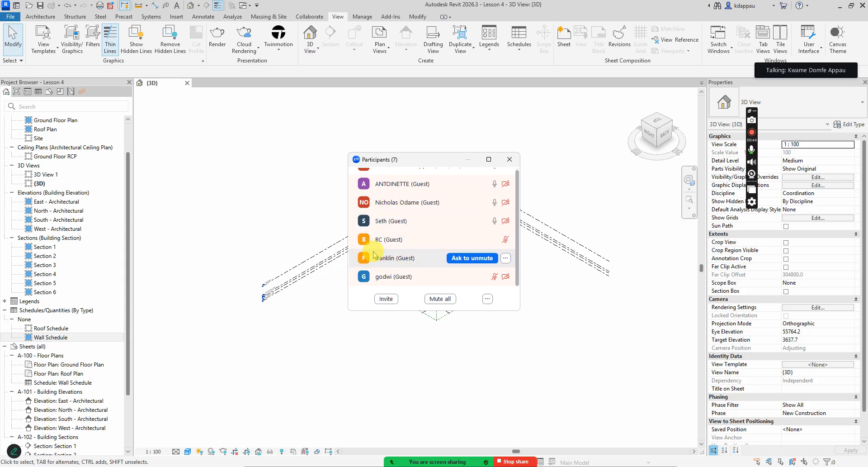
left_click(375, 271)
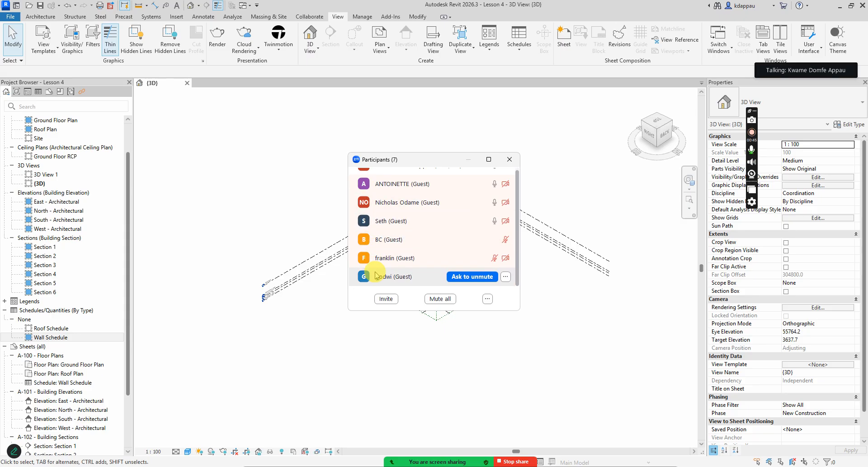
left_click(404, 246)
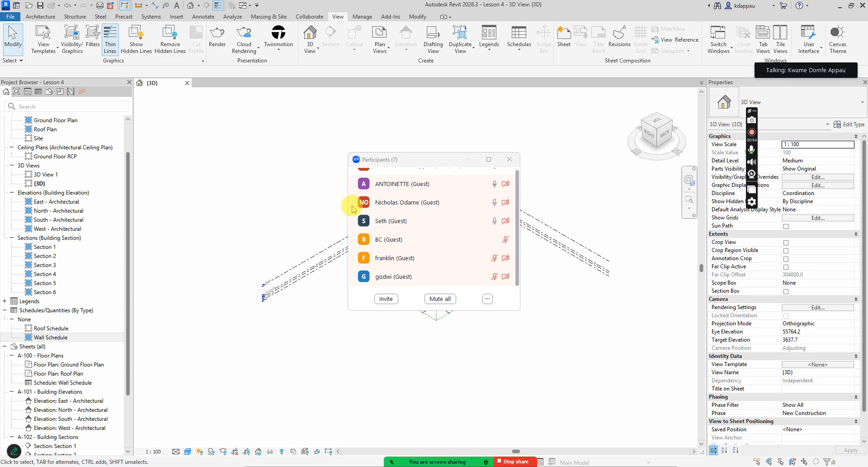
left_click(422, 321)
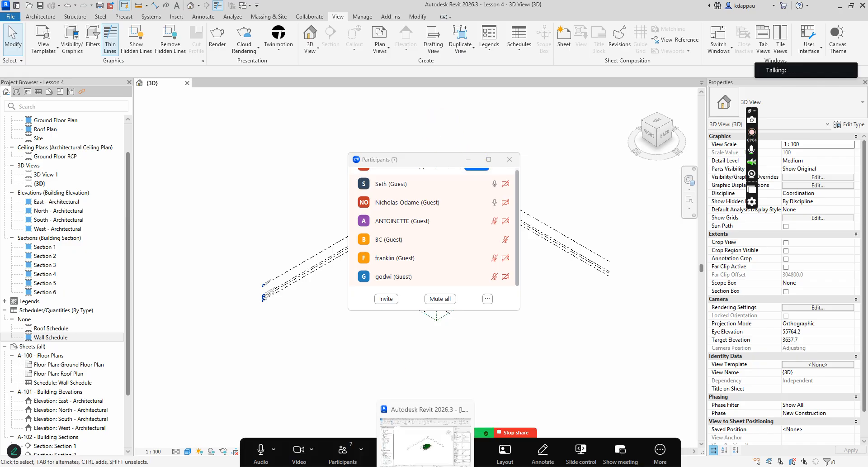
left_click(339, 452)
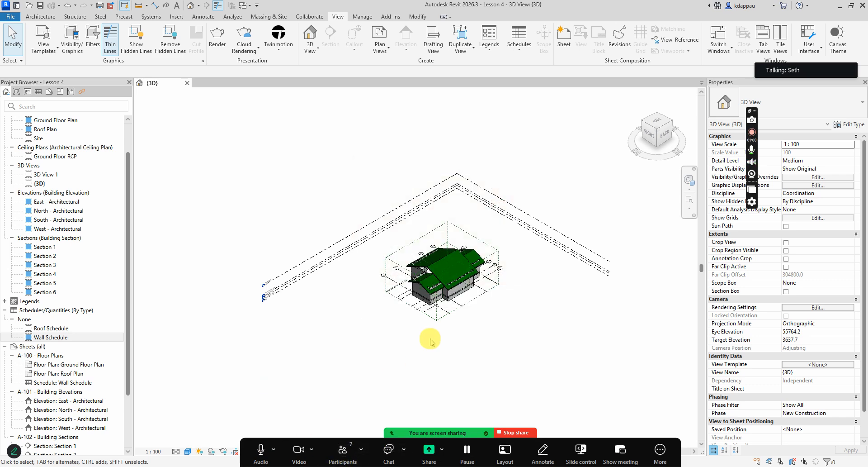
scroll(480, 303, "up", 4)
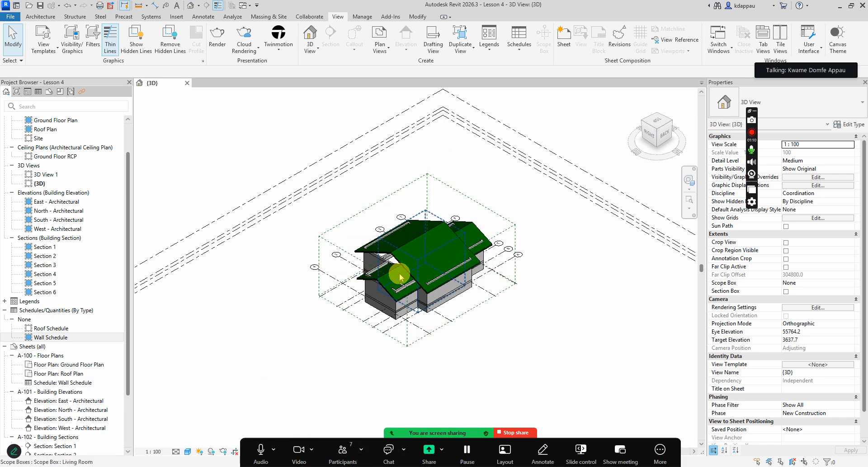
scroll(405, 311, "up", 3)
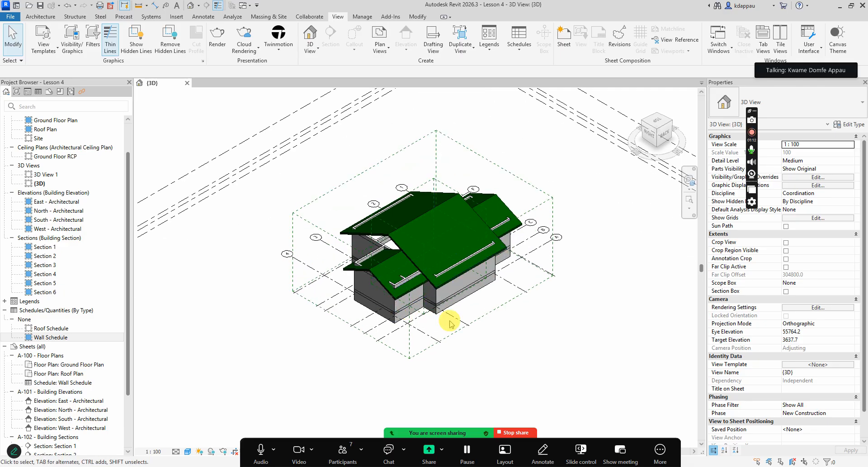
scroll(446, 316, "up", 2)
scroll(443, 234, "up", 2)
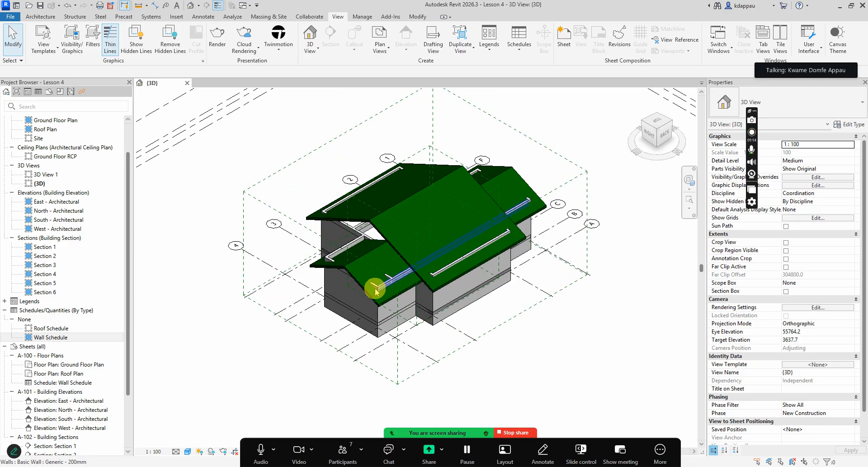
scroll(368, 284, "up", 1)
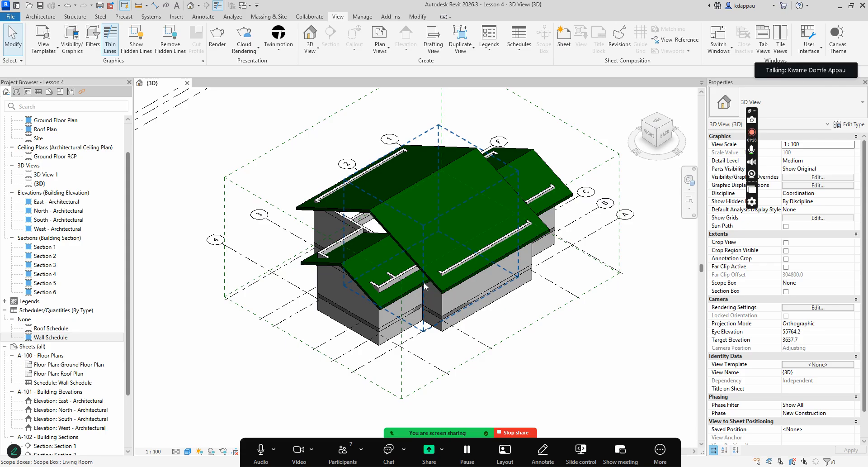
Check the attendees and their microphone status in the meeting's participant list again, and close it.
left_click(343, 452)
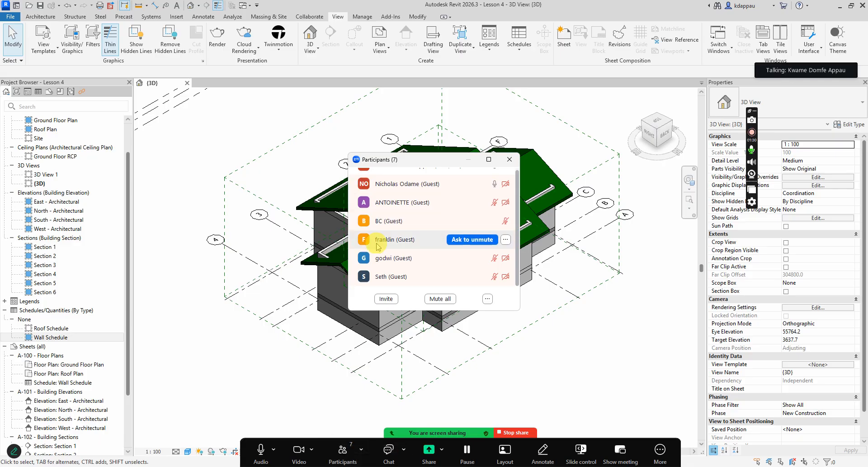
scroll(391, 237, "up", 1)
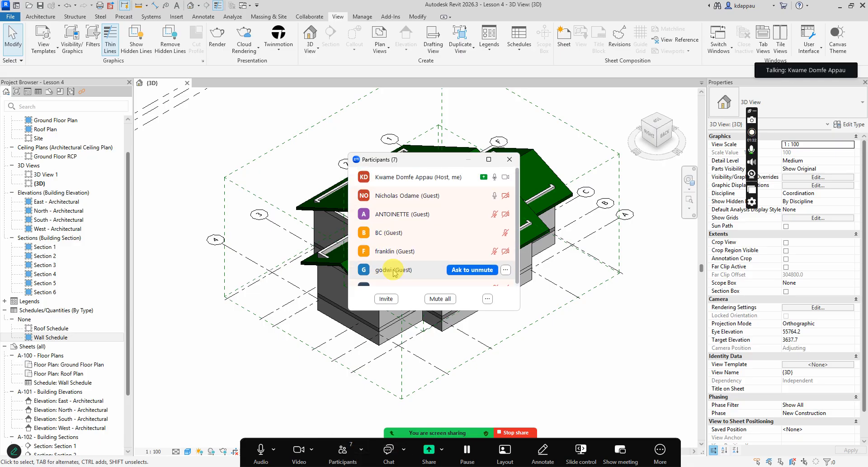
scroll(405, 234, "down", 1)
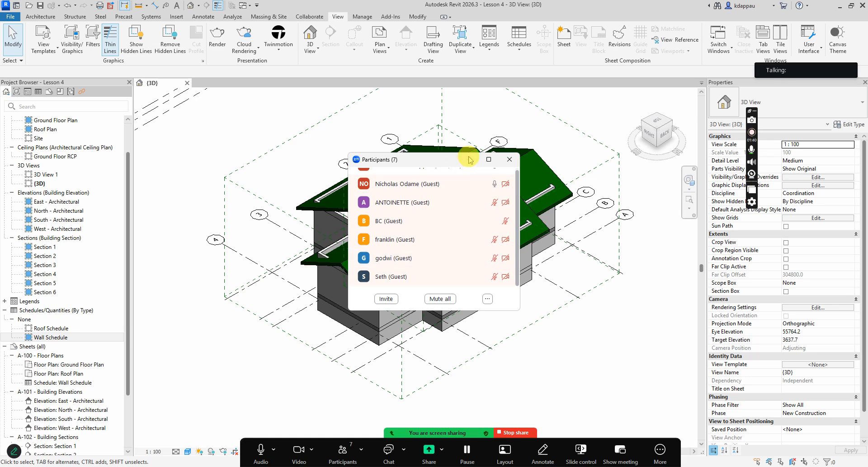
scroll(419, 223, "up", 1)
left_click(401, 242)
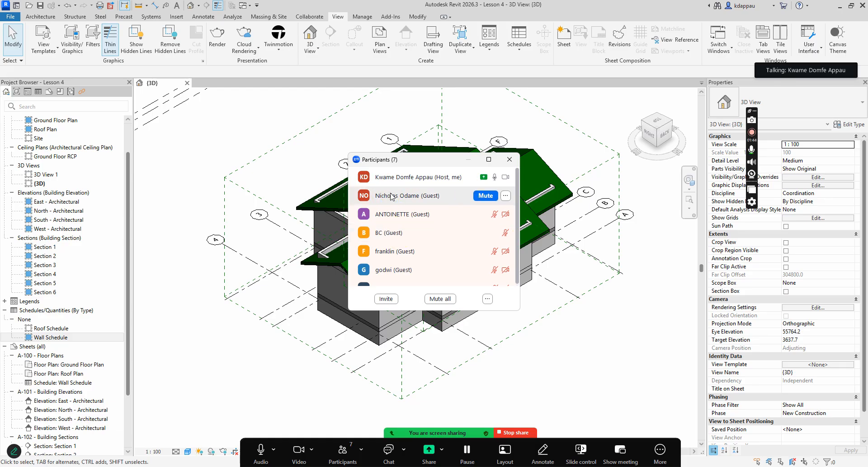
left_click(395, 249)
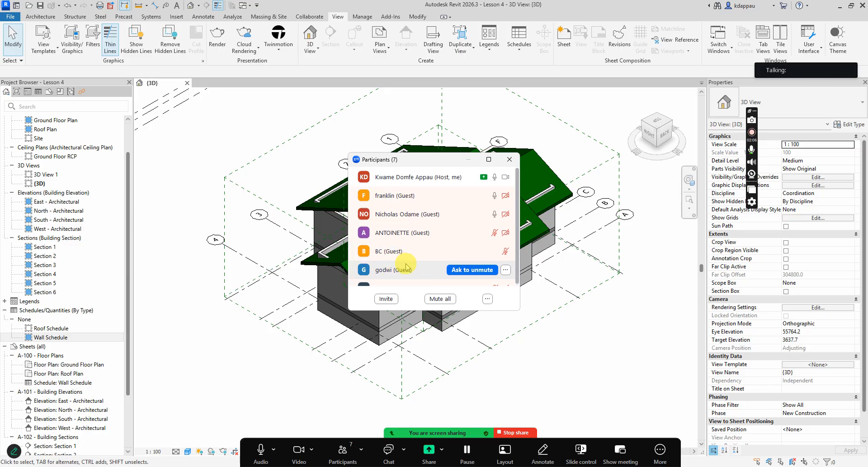
scroll(404, 270, "down", 1)
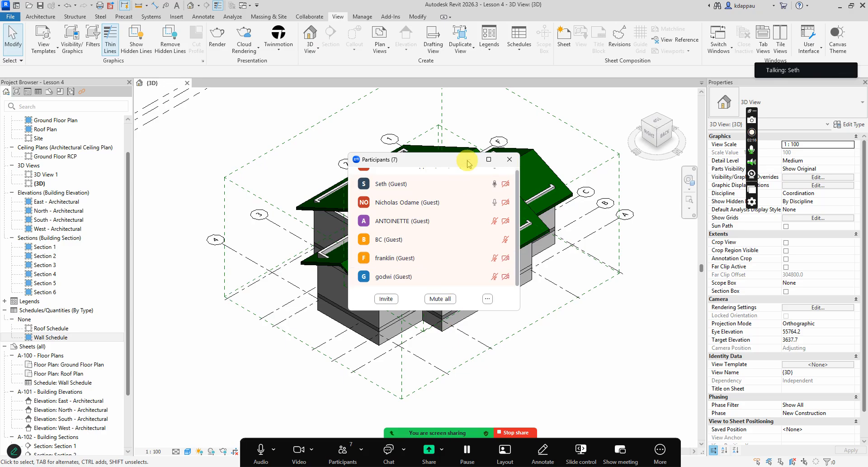
left_click(295, 178)
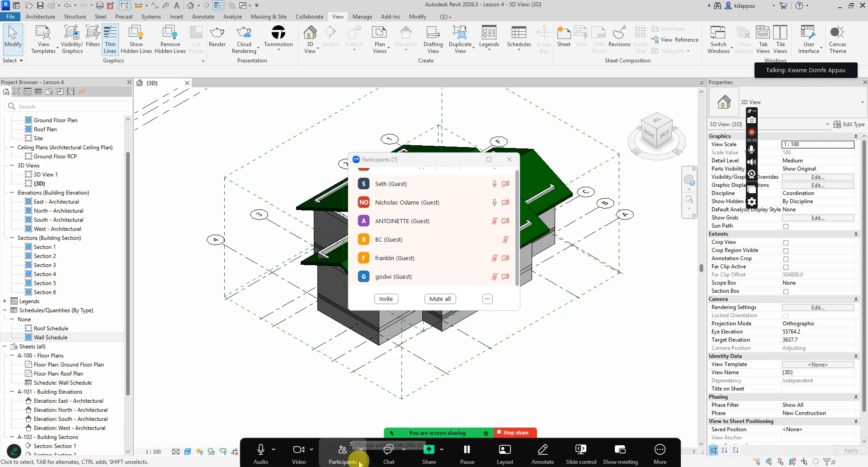
left_click(340, 450)
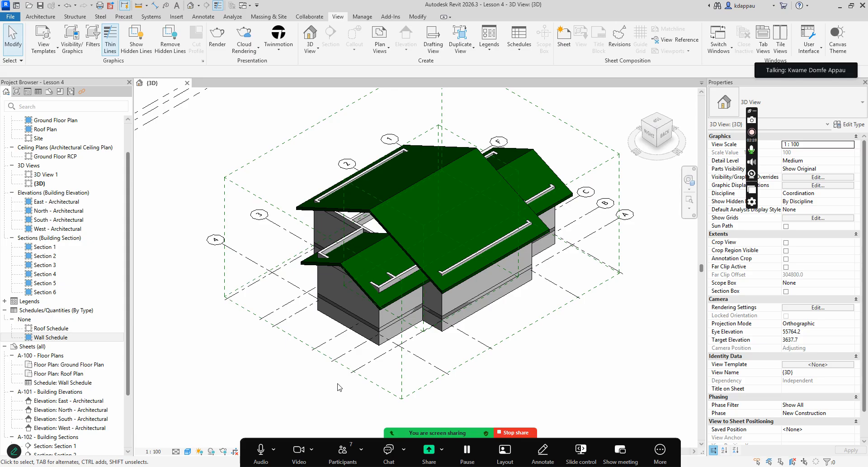
Open the South - Architectural elevation followed by the North - Architectural elevation.
double_click(57, 221)
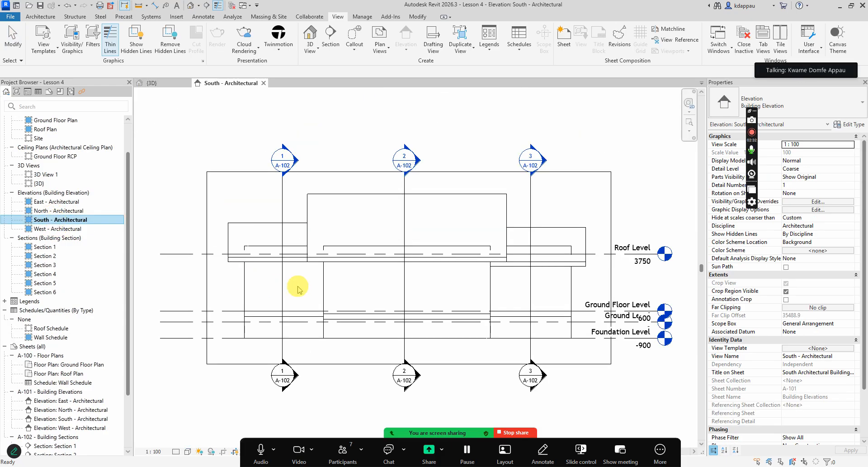
left_click(45, 211)
double_click(46, 211)
scroll(414, 233, "down", 3)
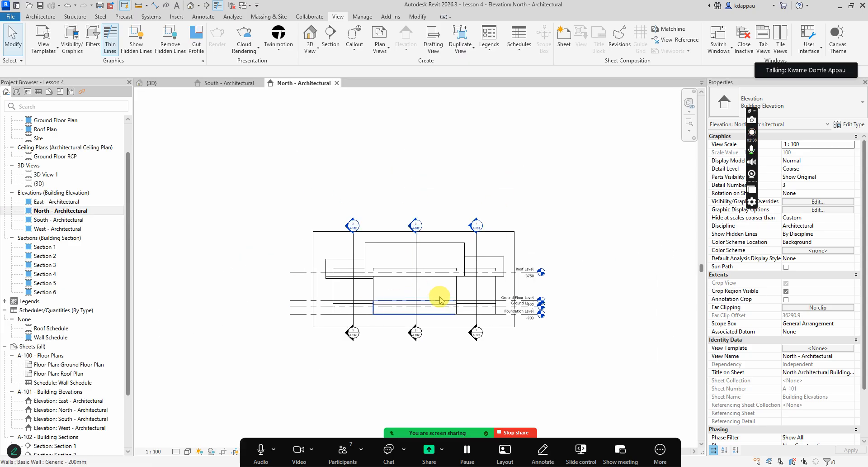
Set the view scale of the North - Architectural elevation to 1:25.
scroll(512, 300, "up", 4)
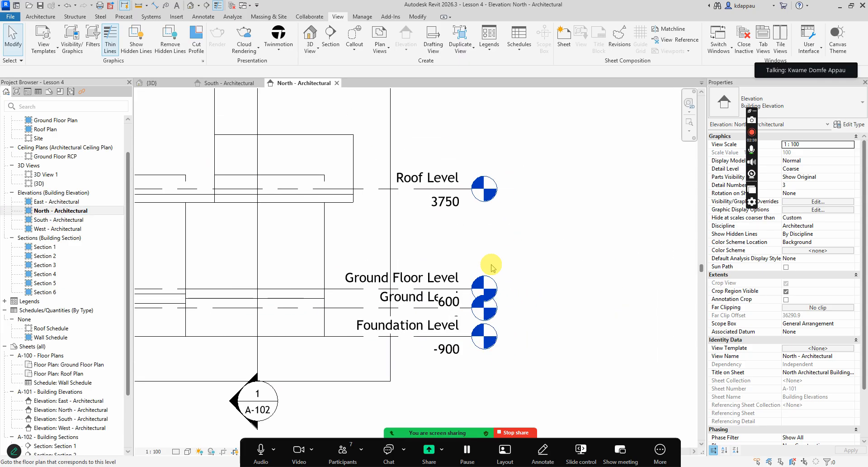
left_click(154, 452)
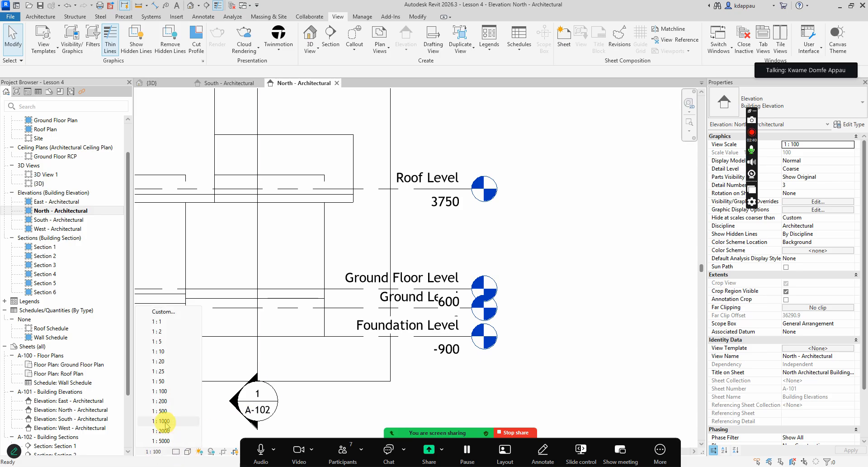
left_click(158, 371)
Examine the names and elevations of the Foundation, Ground, Ground Floor and Roof levels in the North elevation.
scroll(481, 277, "up", 3)
scroll(323, 379, "up", 2)
scroll(362, 359, "down", 1)
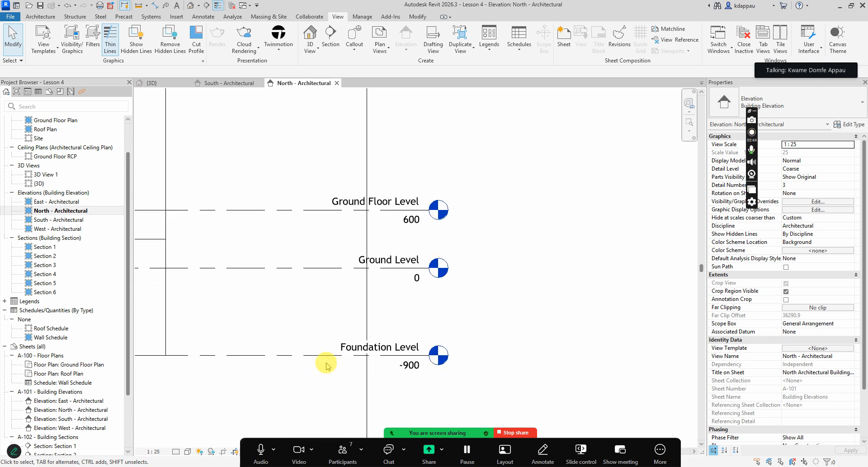
scroll(411, 374, "up", 2)
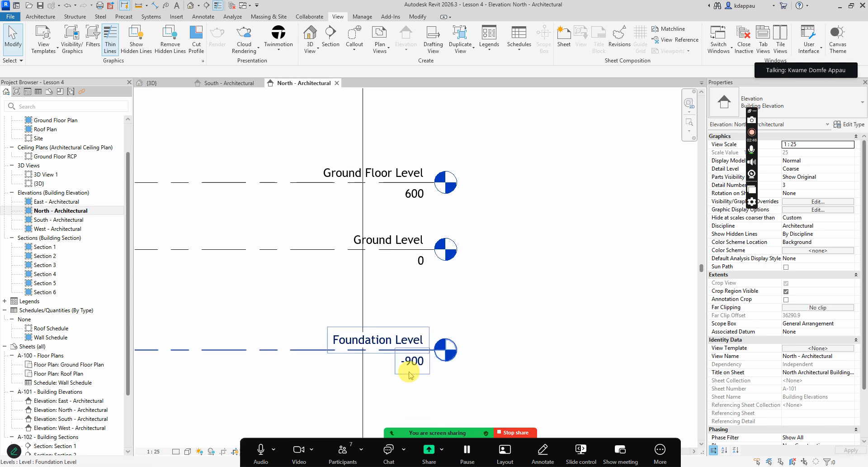
scroll(340, 285, "down", 1)
scroll(351, 283, "up", 2)
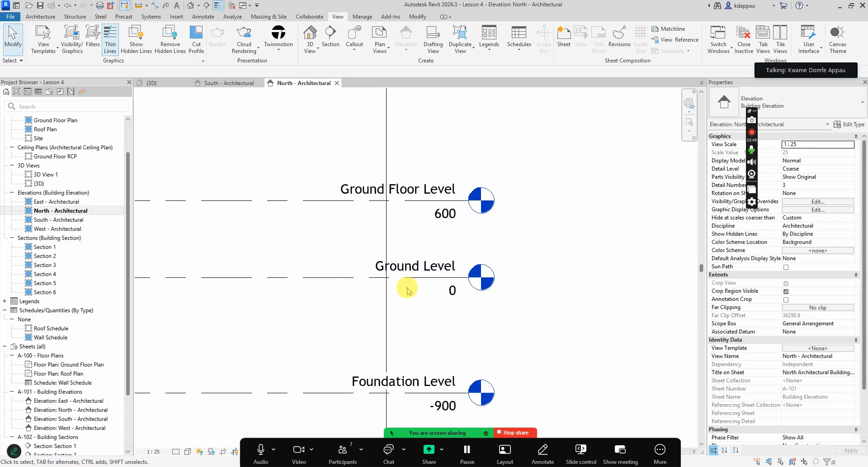
scroll(451, 294, "down", 1)
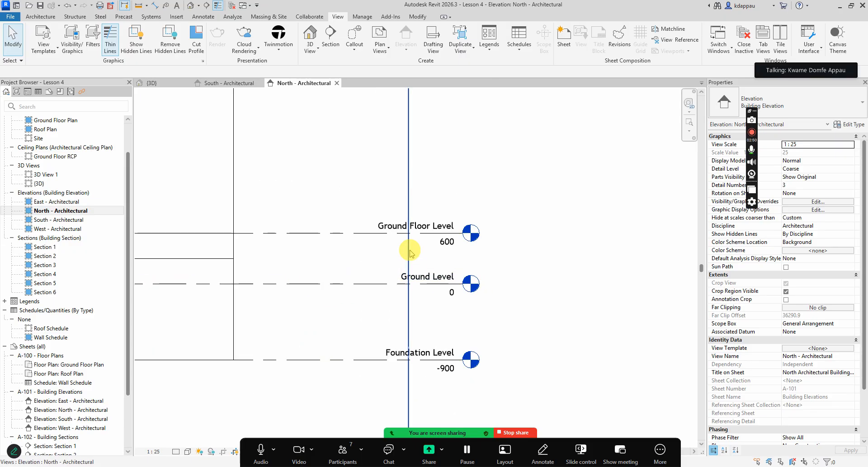
scroll(458, 264, "down", 1)
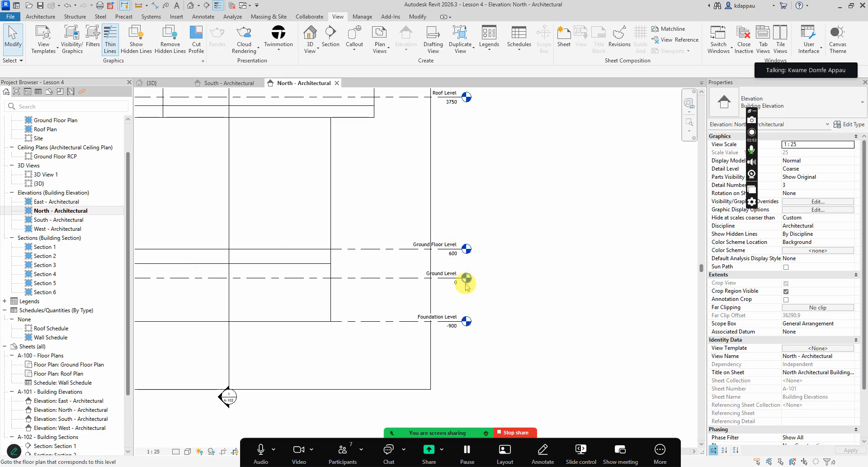
scroll(467, 285, "down", 1)
scroll(448, 184, "up", 4)
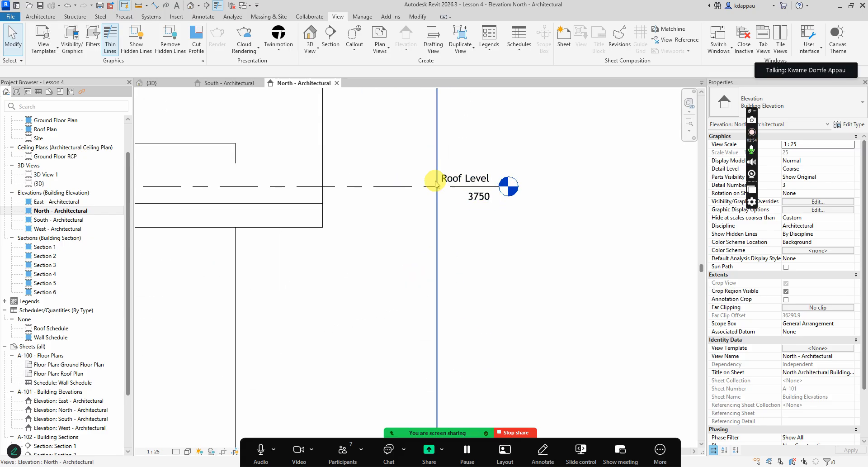
scroll(474, 208, "down", 4)
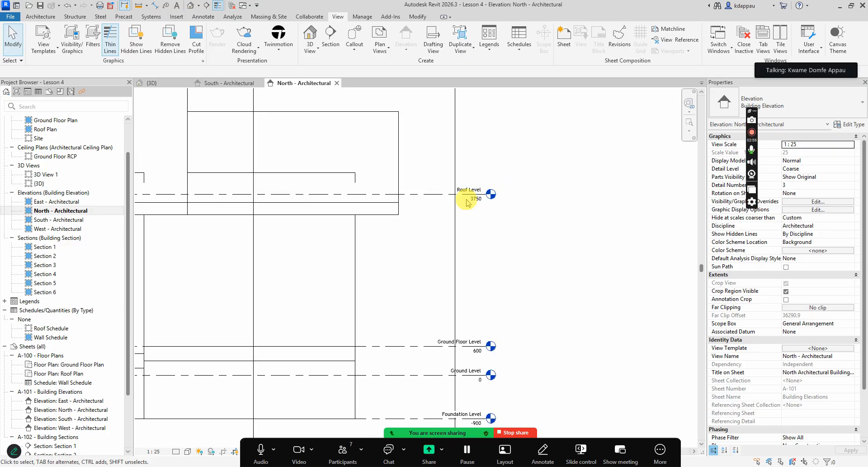
scroll(475, 211, "down", 4)
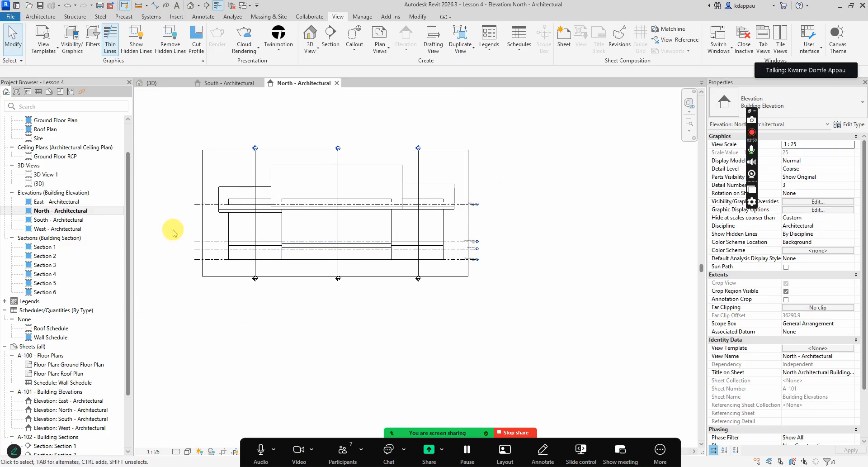
Inspect the wall bases and the area around the Foundation Level line in the North elevation.
scroll(172, 229, "up", 1)
scroll(496, 233, "up", 3)
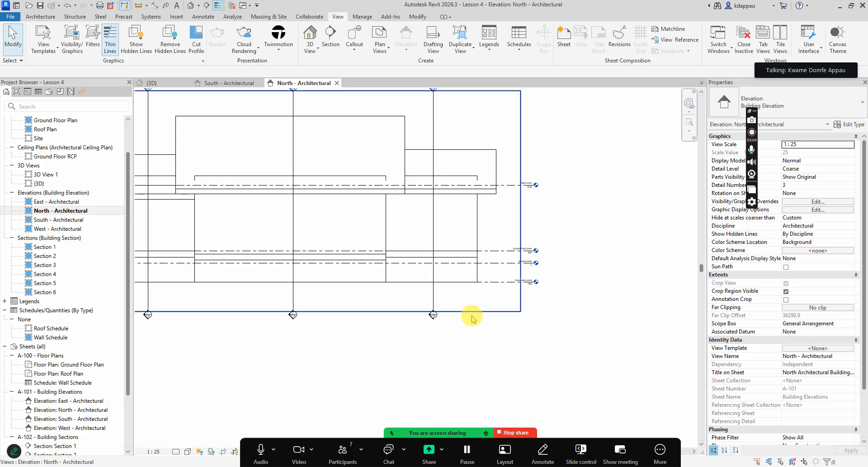
left_click(484, 304)
left_click(487, 300)
left_click(486, 299)
scroll(492, 299, "down", 2)
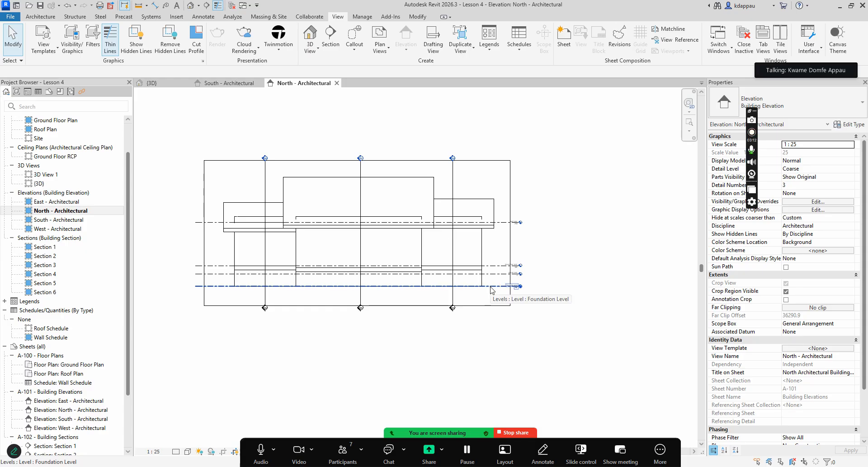
left_click(492, 290)
scroll(492, 289, "up", 2)
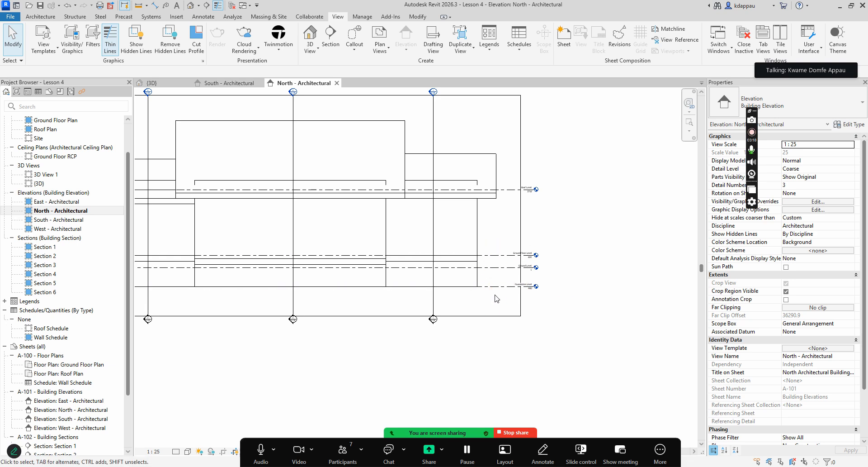
Select the 200 mm generic wall near the middle wing's edge in the North elevation and examine its base and top level constraints.
scroll(495, 299, "down", 1)
scroll(495, 299, "down", 1)
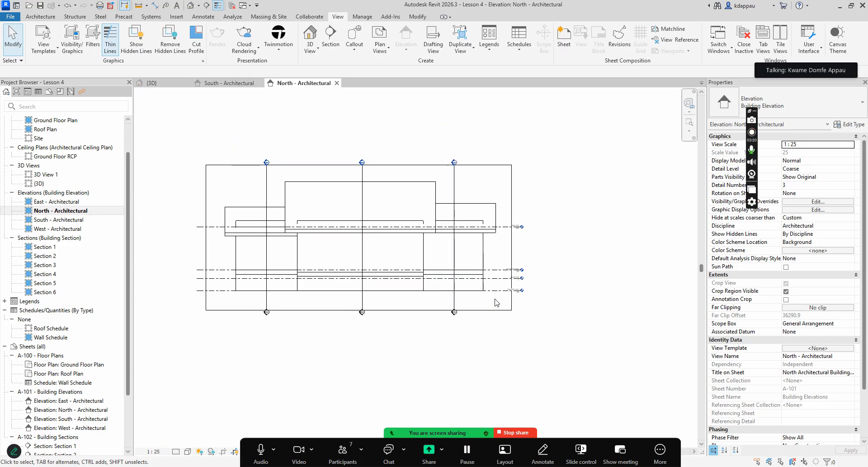
scroll(487, 292, "up", 1)
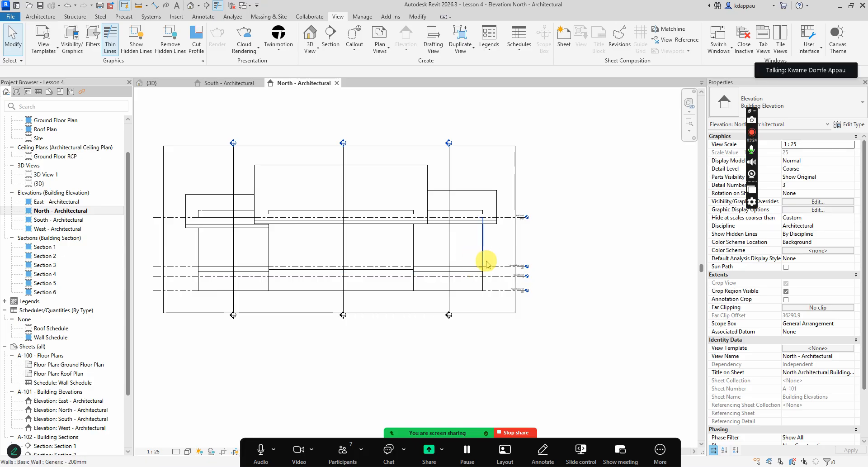
scroll(487, 265, "down", 1)
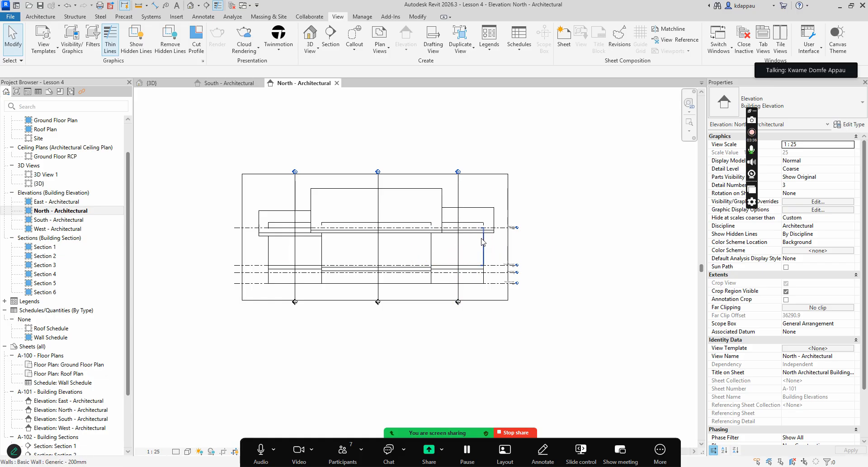
scroll(482, 254, "up", 3)
scroll(478, 249, "down", 3)
scroll(406, 257, "up", 2)
left_click(440, 251)
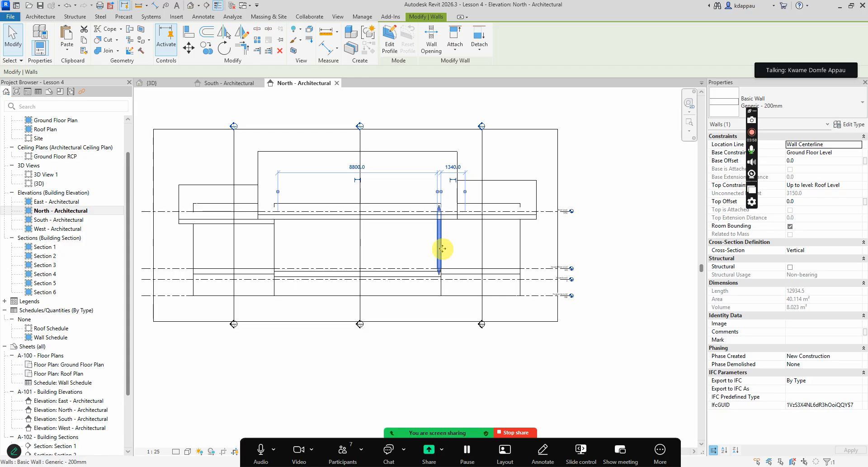
scroll(434, 258, "up", 2)
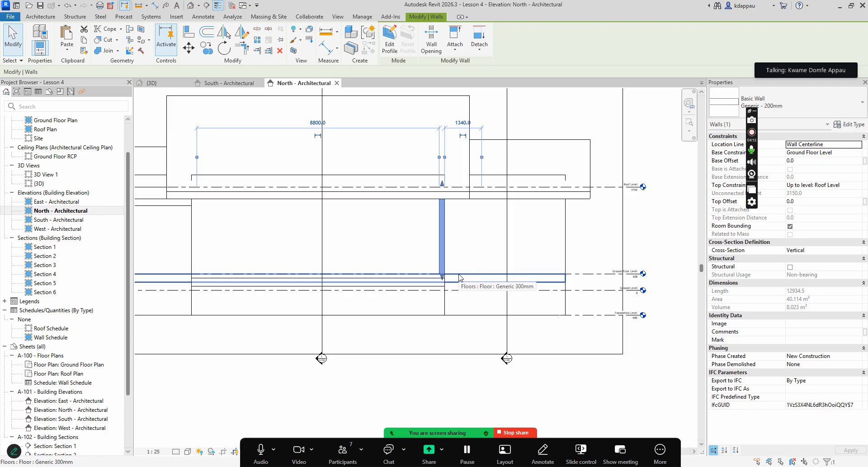
scroll(460, 277, "down", 5)
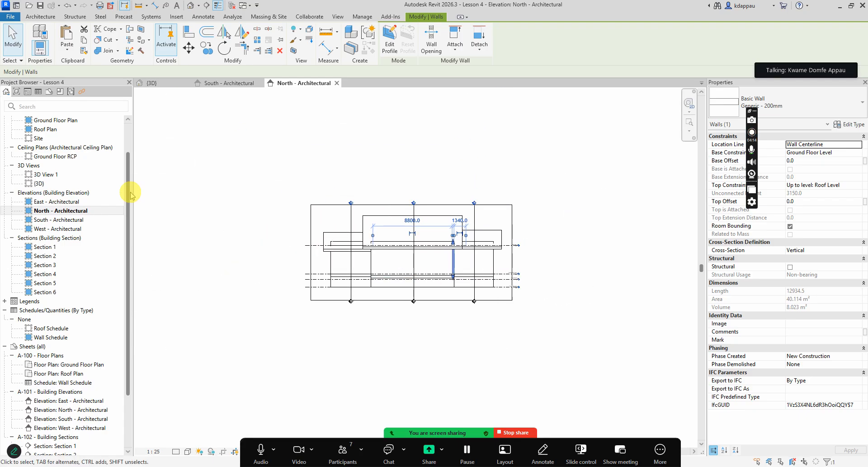
Open the default 3D view and turn the house to the isometric view showing its back and left sides.
left_click(179, 22)
left_click(191, 6)
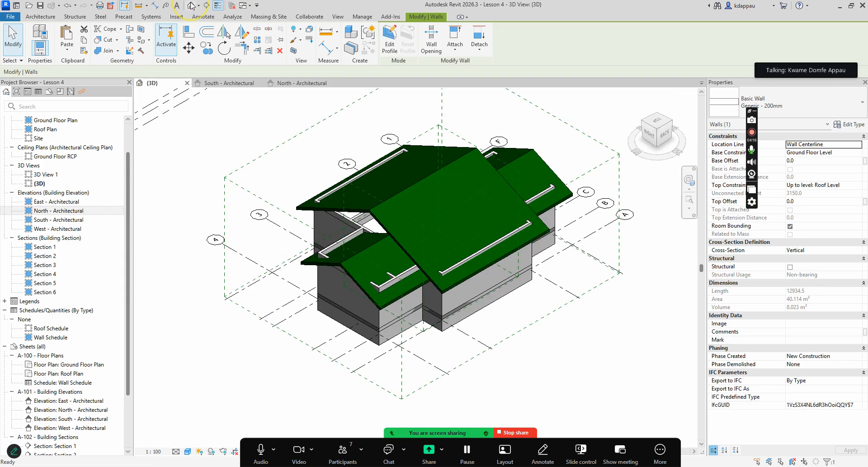
scroll(416, 292, "down", 2)
scroll(466, 297, "up", 1)
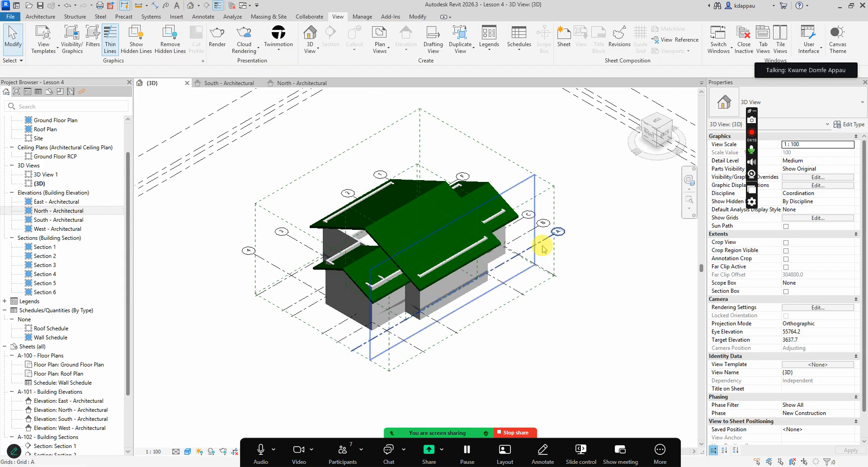
left_click(677, 128)
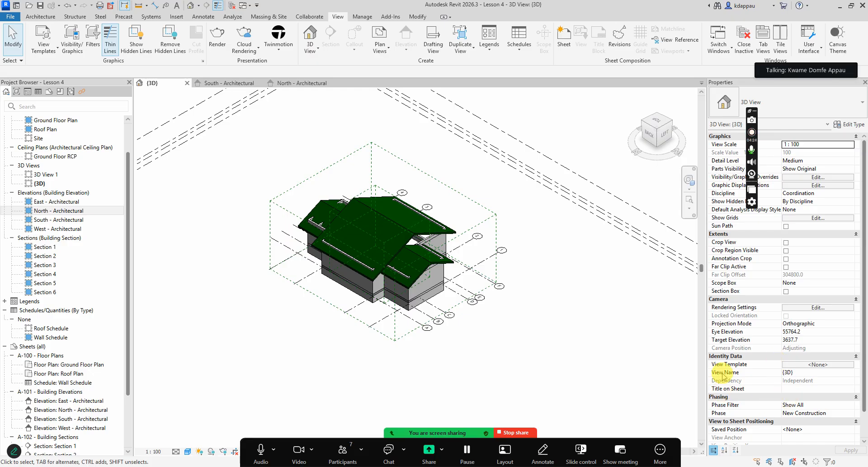
Enable the 3D view's section box and lower its top face below the roof to expose the walls and rooms.
left_click(787, 292)
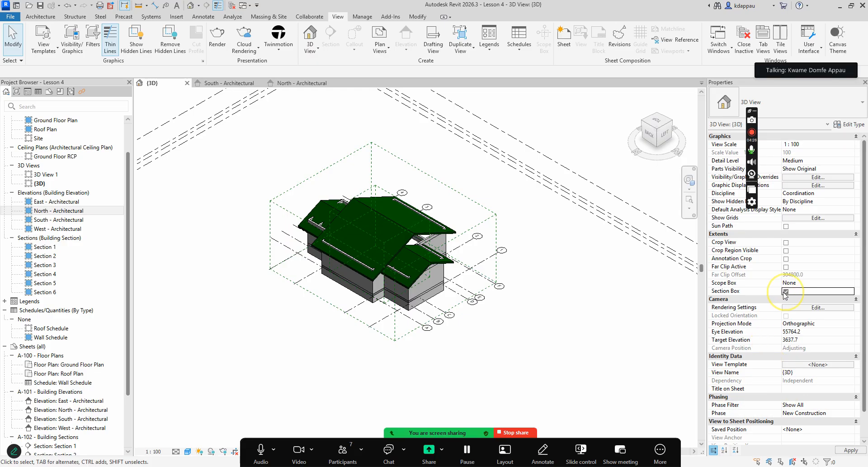
scroll(368, 281, "down", 4)
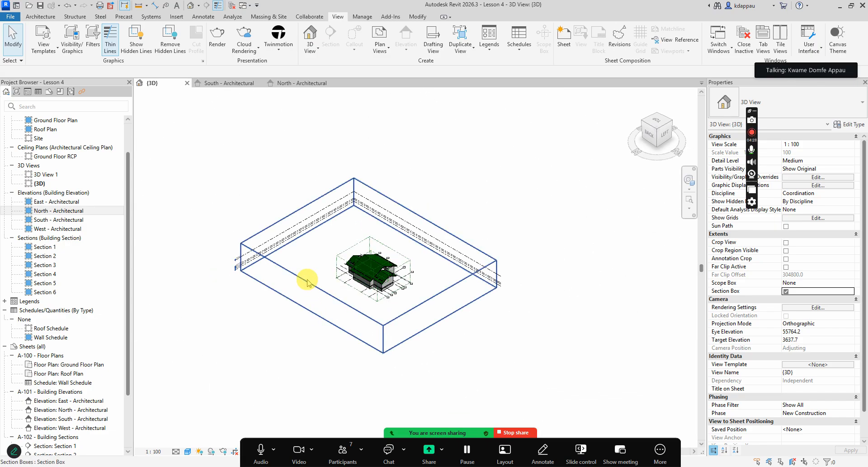
left_click(315, 312)
scroll(373, 247, "up", 3)
left_click_drag(375, 239, 384, 265)
scroll(379, 267, "up", 2)
scroll(378, 268, "up", 1)
scroll(375, 294, "up", 5)
scroll(344, 248, "up", 3)
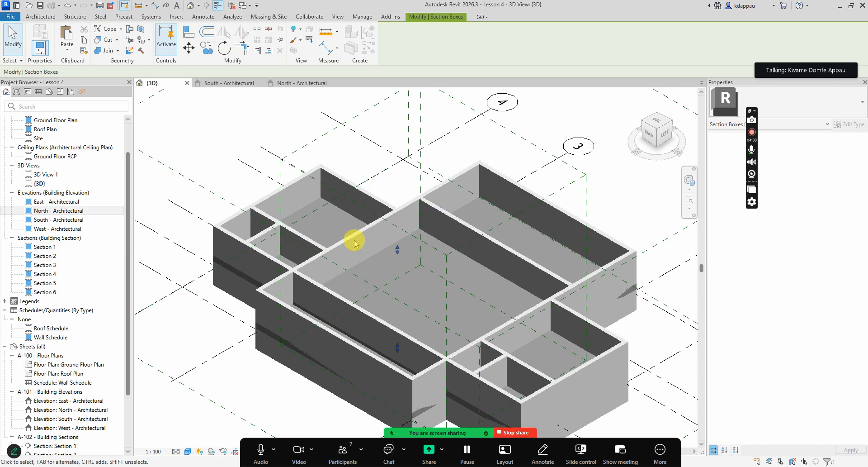
Select the long wall along the large central room in the cut-open 3D model and review its base and top constraints.
left_click(354, 239)
scroll(354, 235, "down", 3)
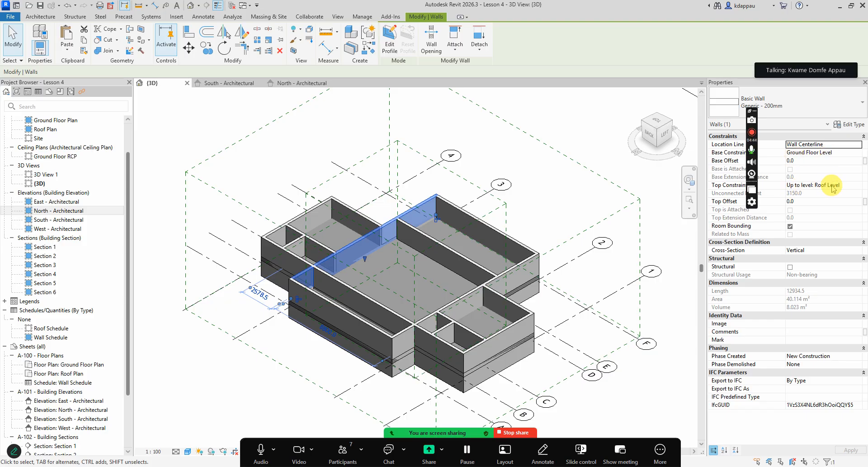
scroll(362, 246, "up", 3)
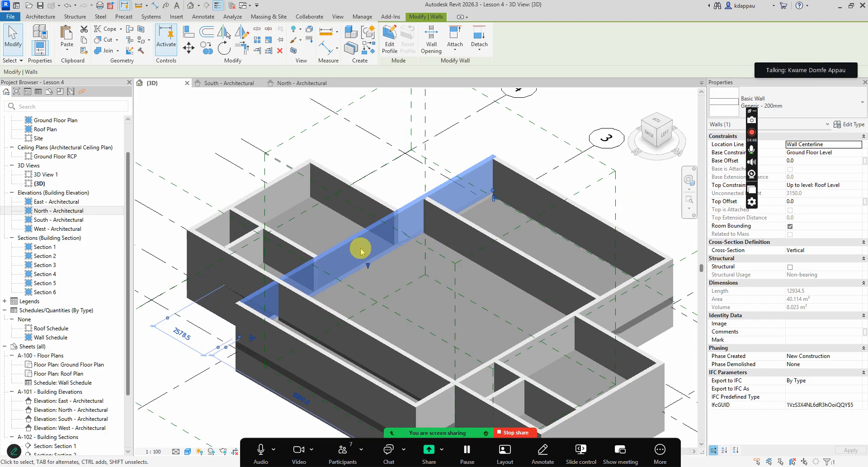
scroll(353, 268, "up", 3)
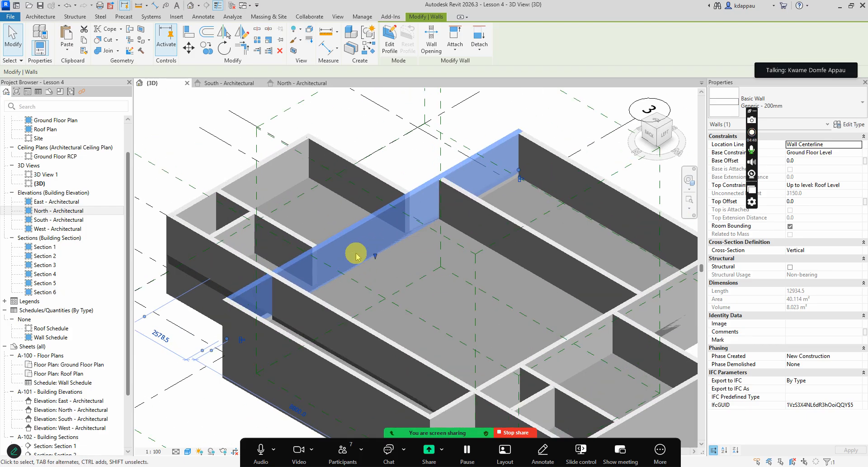
scroll(351, 245, "down", 3)
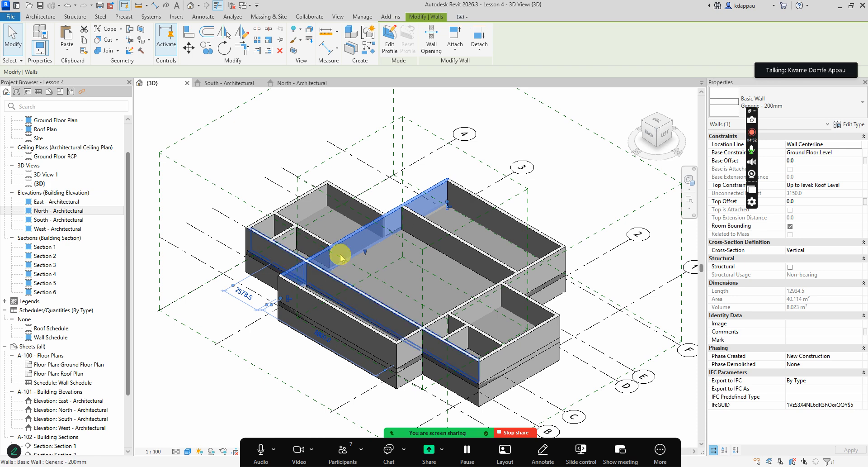
scroll(440, 239, "up", 2)
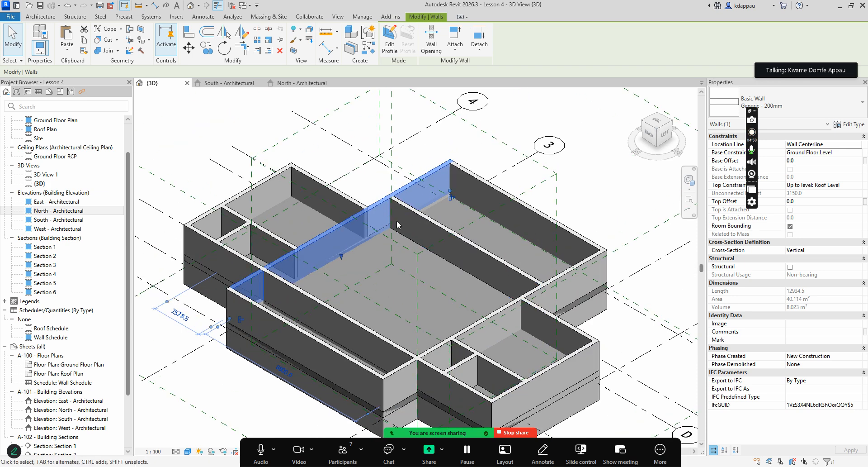
left_click(353, 235)
left_click(349, 244)
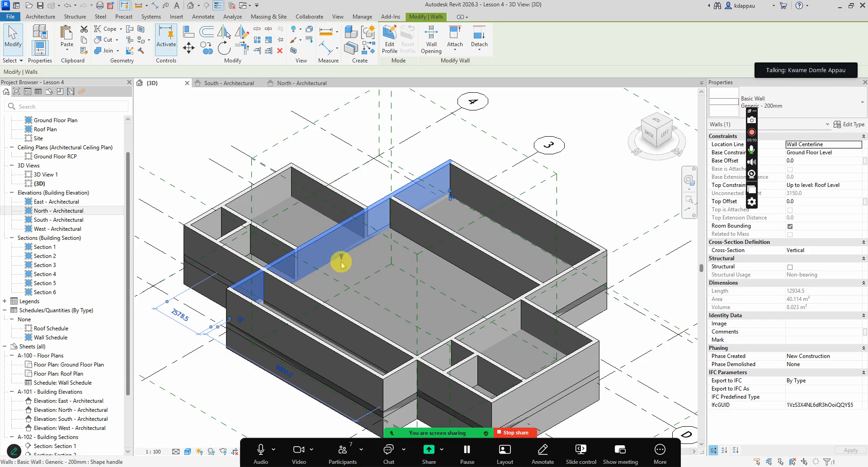
scroll(345, 272, "down", 1)
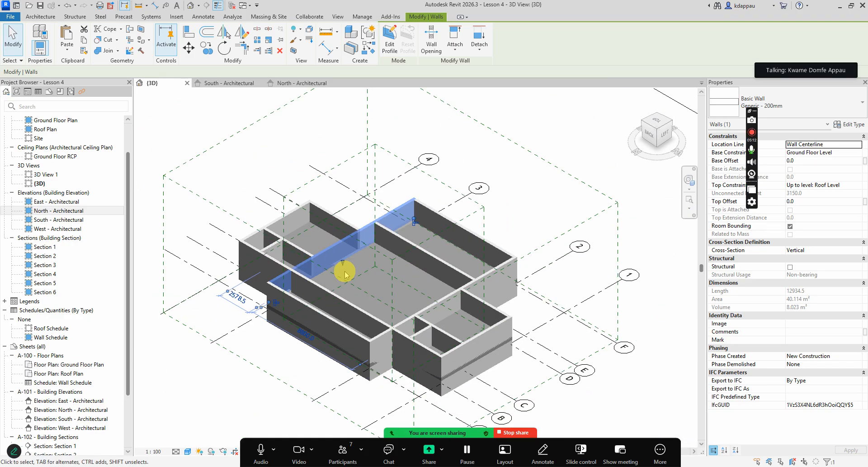
scroll(399, 207, "up", 2)
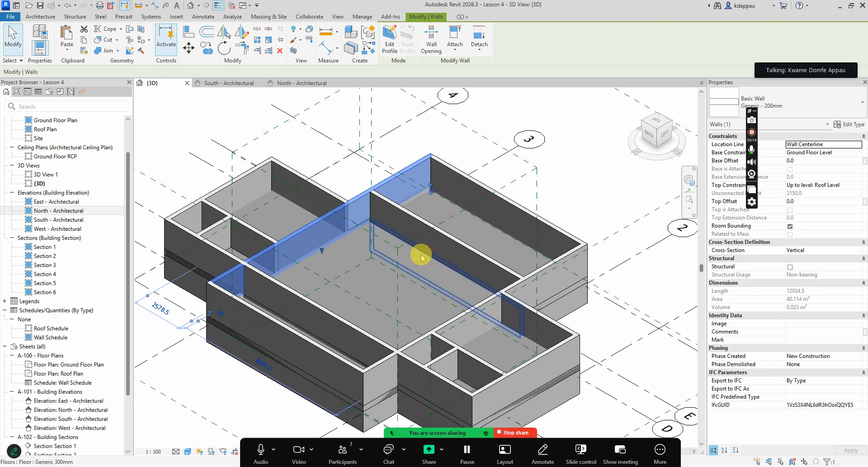
Select the Generic 300mm floor of the central rooms and review its level, height offset and thickness.
left_click(288, 322)
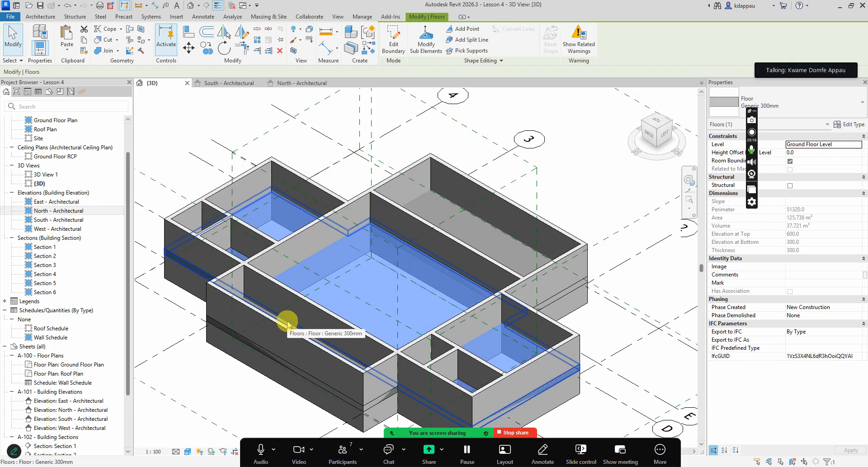
scroll(372, 249, "up", 3)
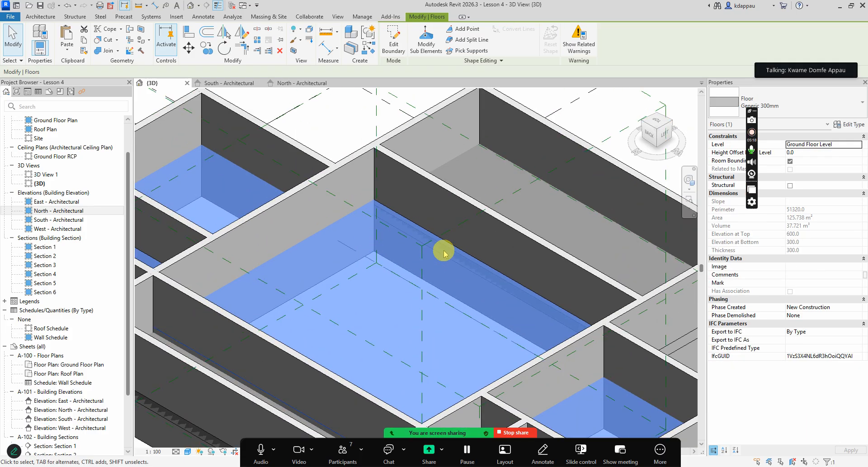
scroll(372, 283, "down", 3)
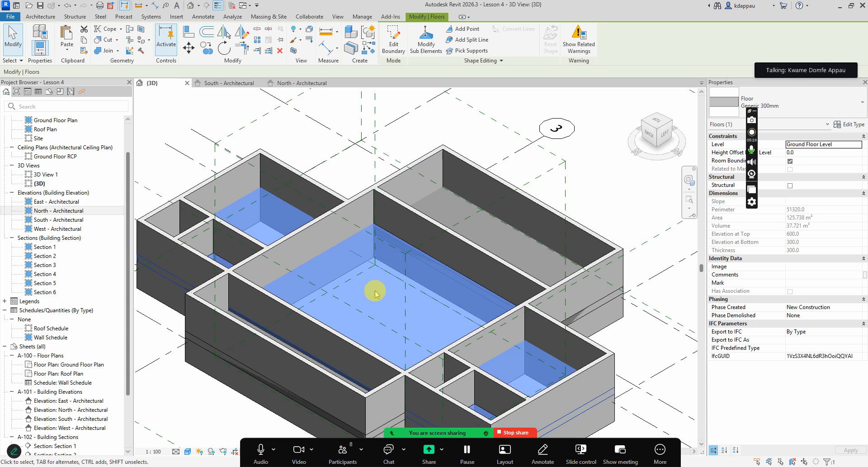
left_click(360, 261)
left_click(388, 266)
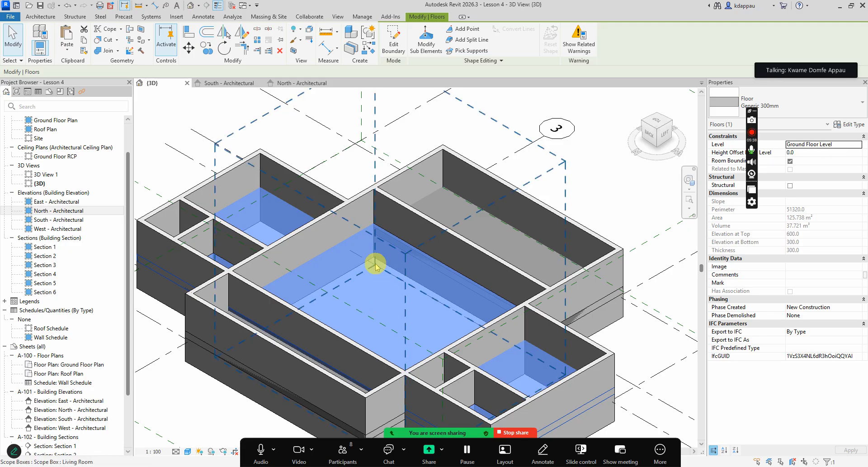
left_click(348, 278)
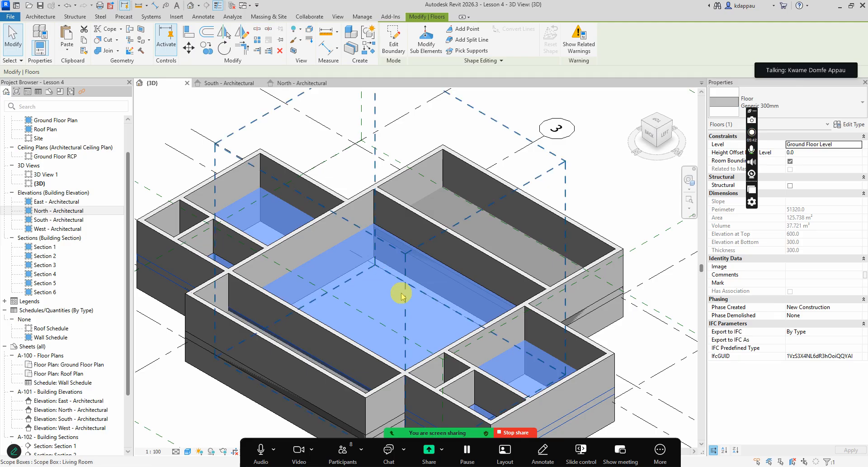
Inspect how the selected floor slab meets the surrounding walls across all rooms of the cut-open 3D model.
scroll(387, 291, "down", 2)
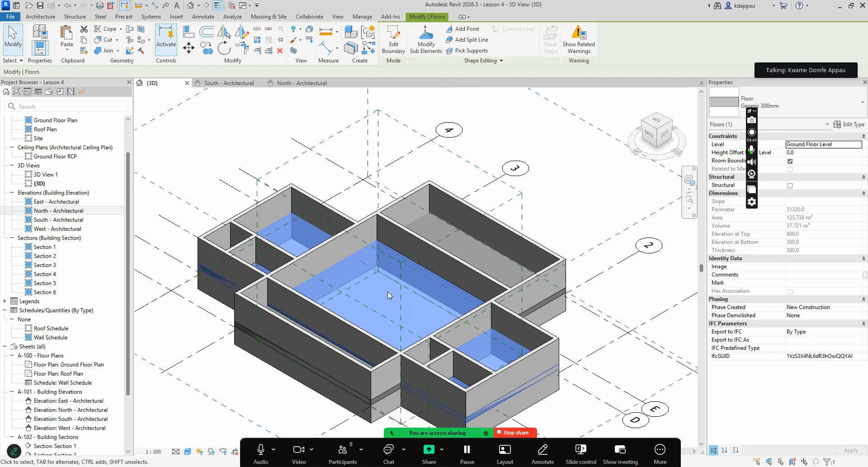
left_click(387, 291)
scroll(380, 299, "down", 2)
scroll(353, 366, "up", 2)
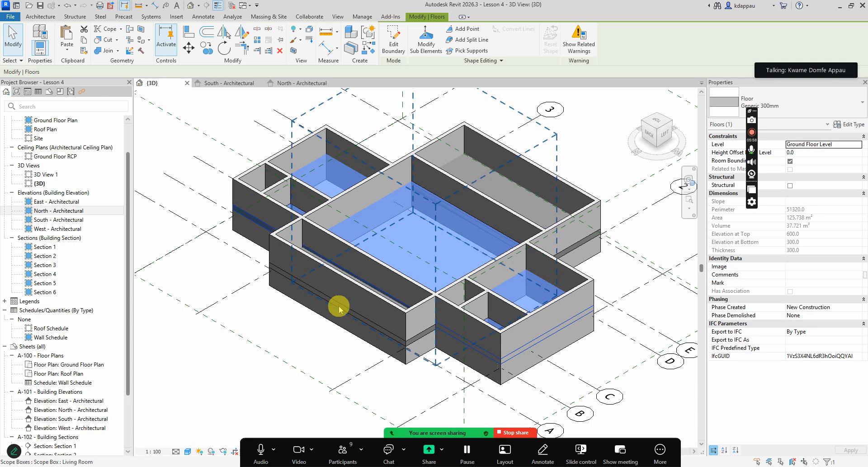
scroll(334, 317, "down", 2)
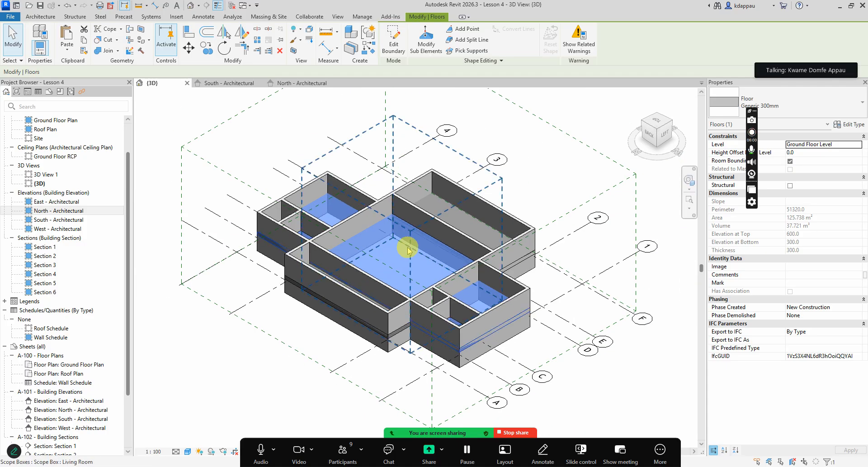
scroll(332, 199, "up", 4)
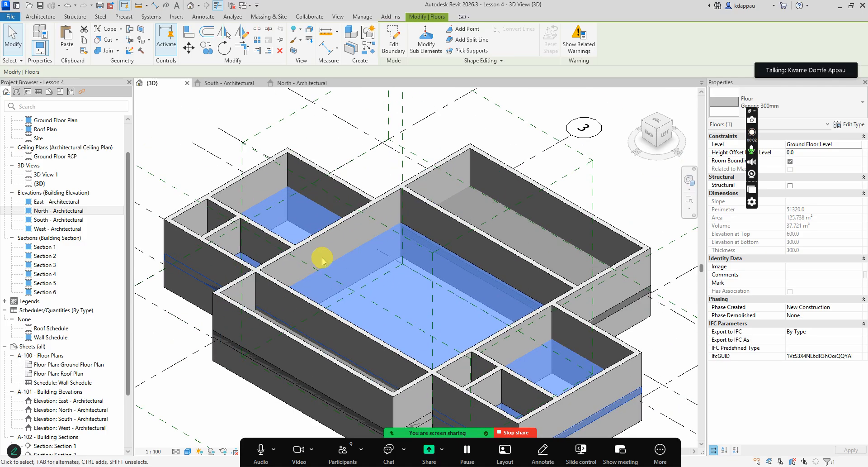
scroll(334, 230, "down", 3)
scroll(380, 283, "up", 2)
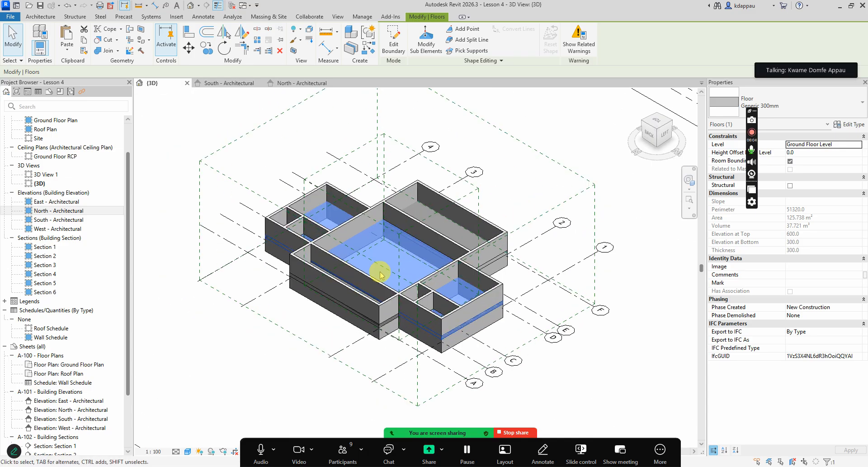
scroll(382, 277, "down", 2)
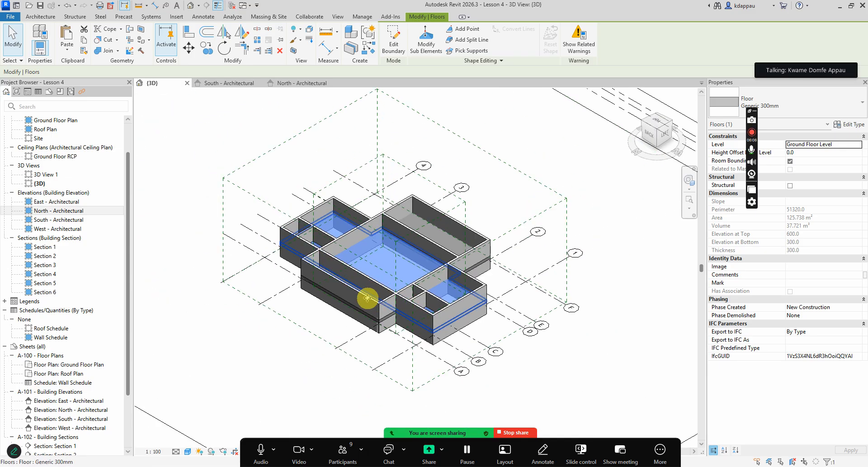
scroll(351, 253, "up", 2)
scroll(383, 293, "down", 3)
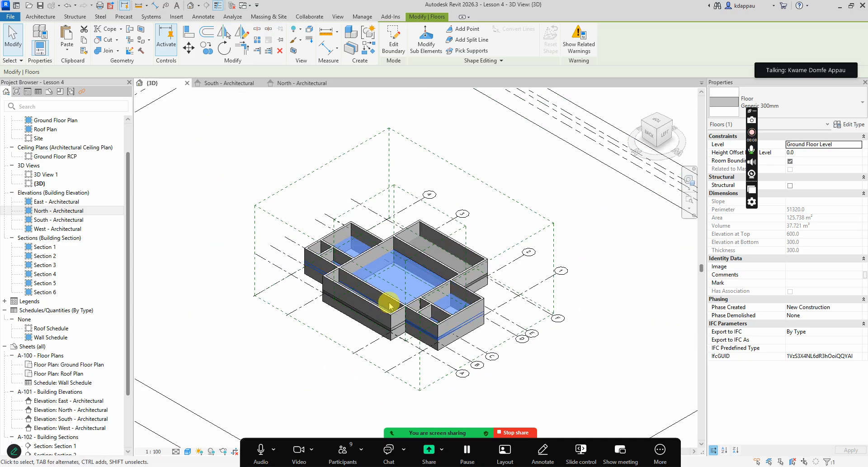
scroll(391, 305, "up", 2)
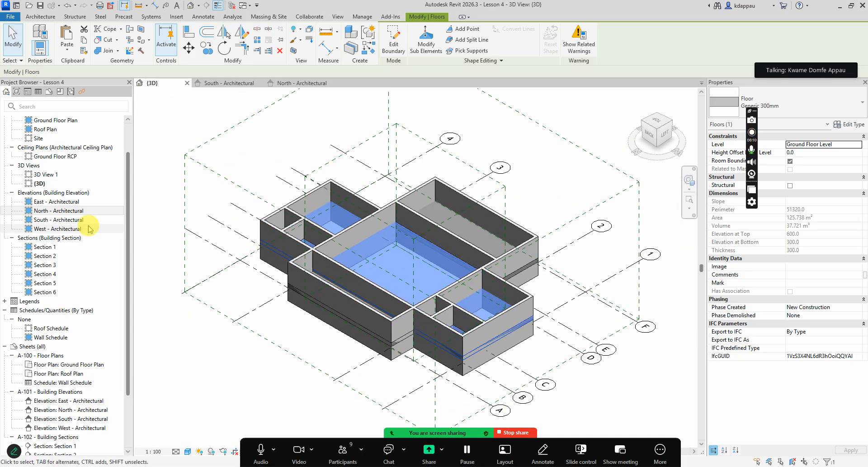
Open the Ground Floor Plan view.
scroll(50, 212, "up", 3)
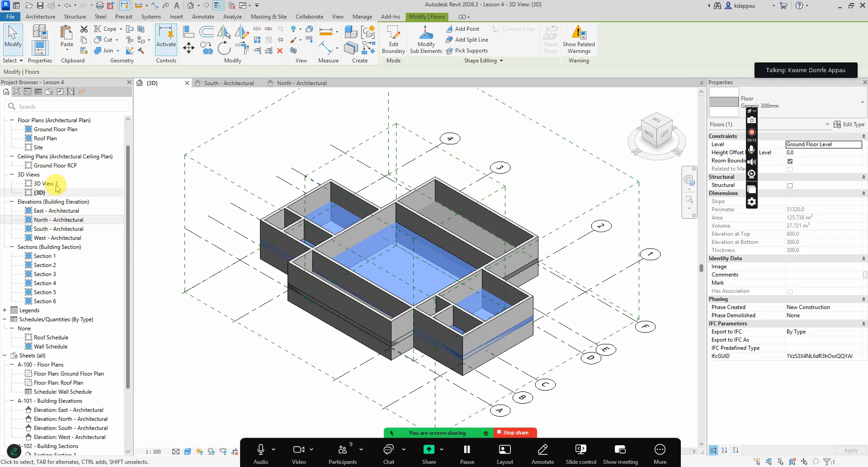
double_click(49, 156)
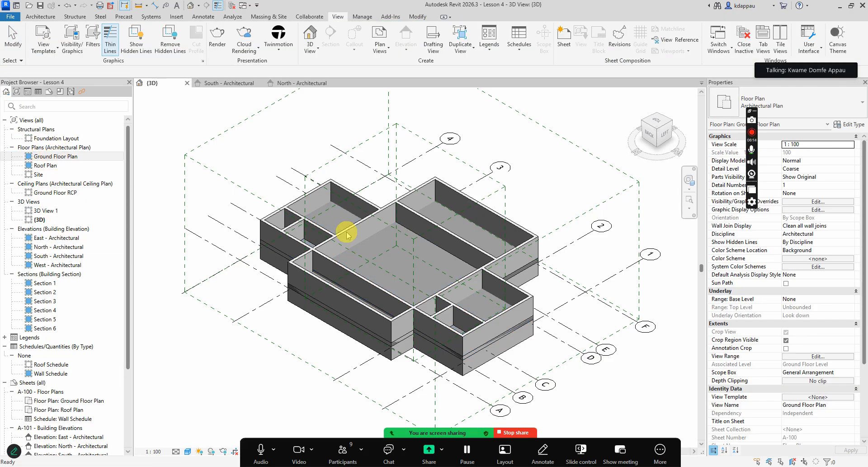
Examine the room layout of the Ground Floor Plan, covering the living room, terraces, bedrooms, baths and WICs.
left_click(376, 141)
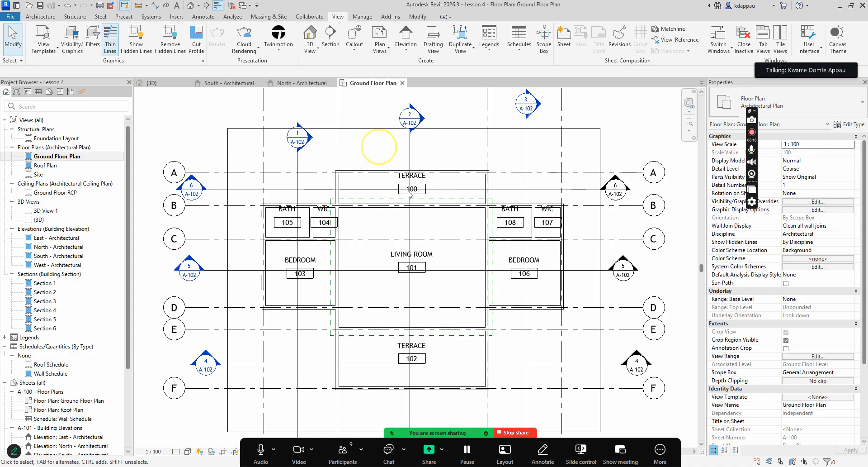
scroll(418, 272, "up", 2)
scroll(407, 375, "up", 2)
scroll(393, 369, "down", 2)
left_click(409, 357)
scroll(409, 357, "down", 2)
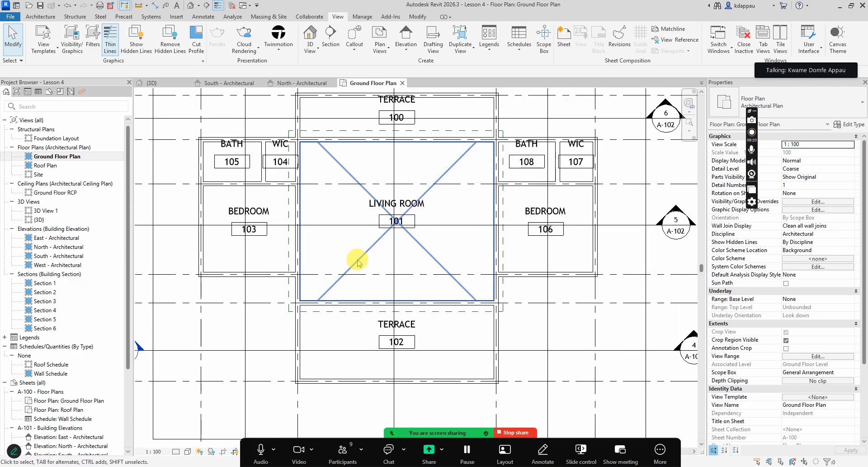
scroll(384, 262, "down", 2)
scroll(499, 226, "up", 3)
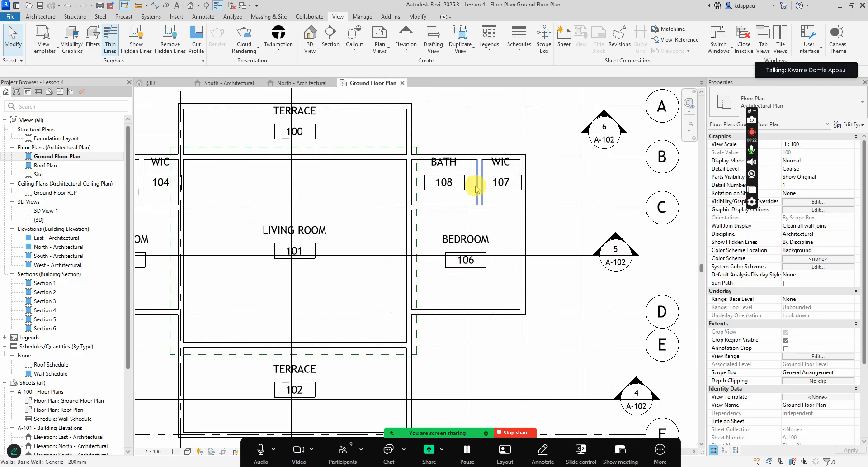
scroll(297, 179, "down", 2)
scroll(255, 182, "up", 2)
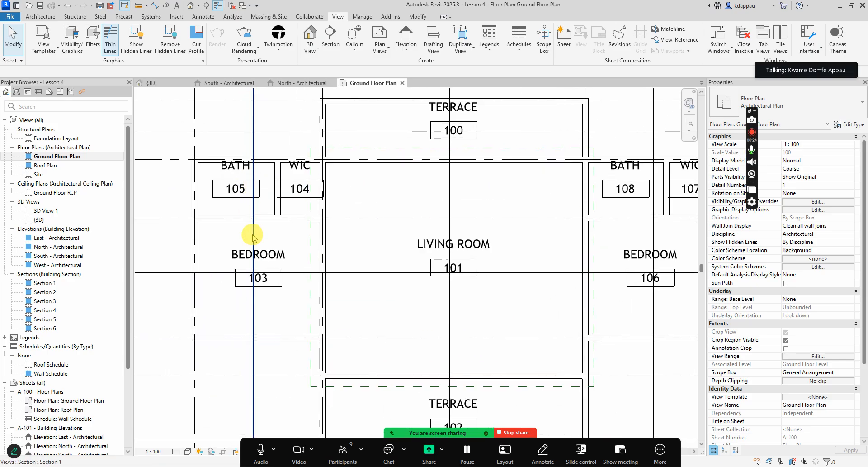
scroll(411, 134, "down", 2)
scroll(258, 174, "up", 2)
scroll(368, 170, "up", 2)
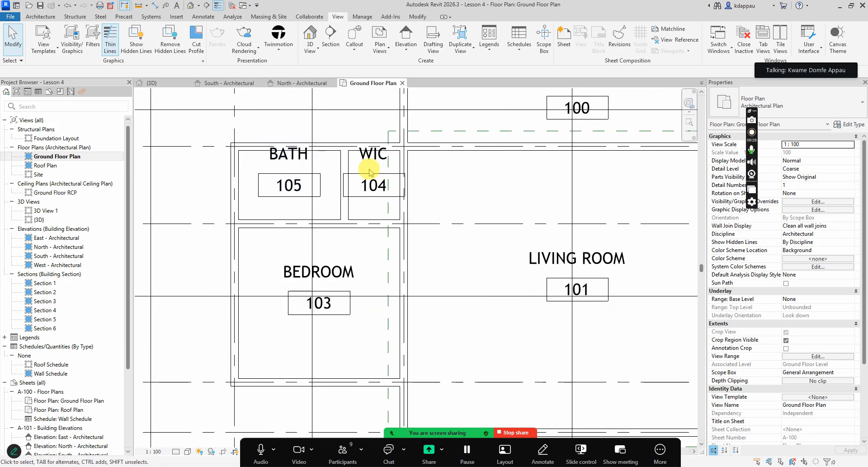
scroll(319, 289, "down", 3)
scroll(374, 285, "down", 1)
scroll(425, 297, "down", 1)
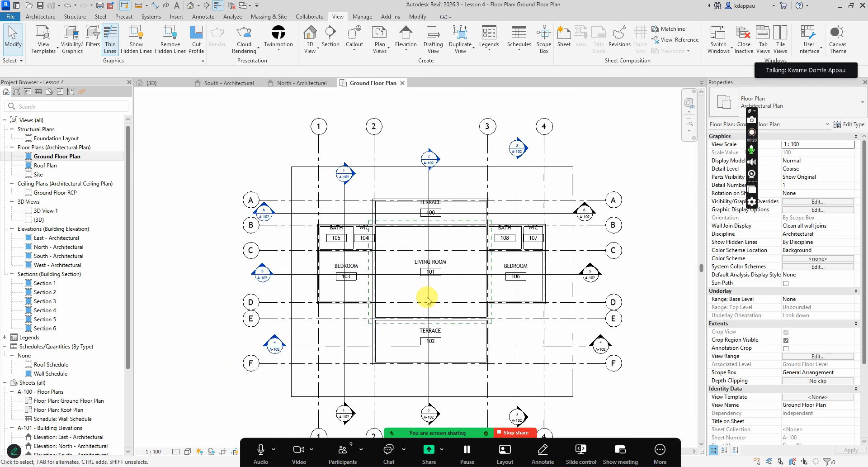
scroll(434, 331, "up", 2)
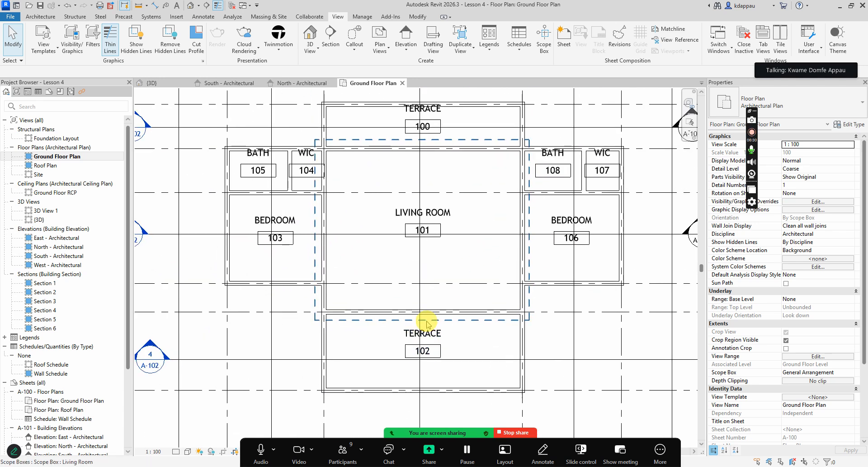
scroll(406, 330, "up", 1)
scroll(406, 331, "up", 2)
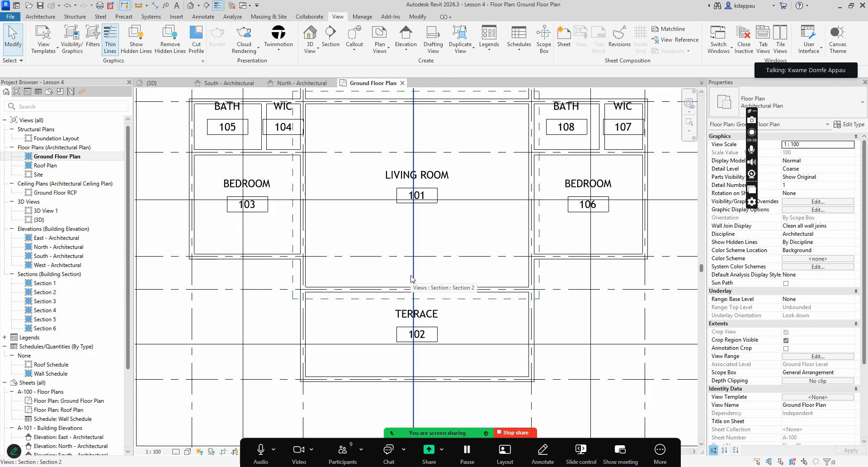
scroll(411, 331, "down", 2)
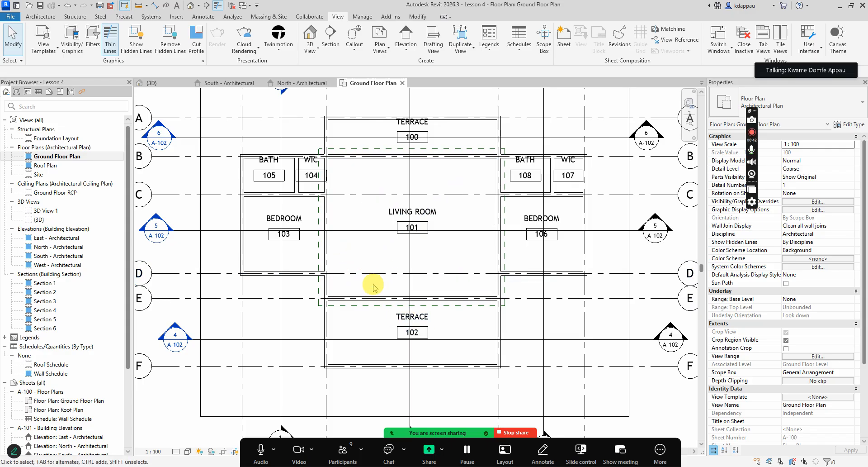
scroll(367, 294, "down", 2)
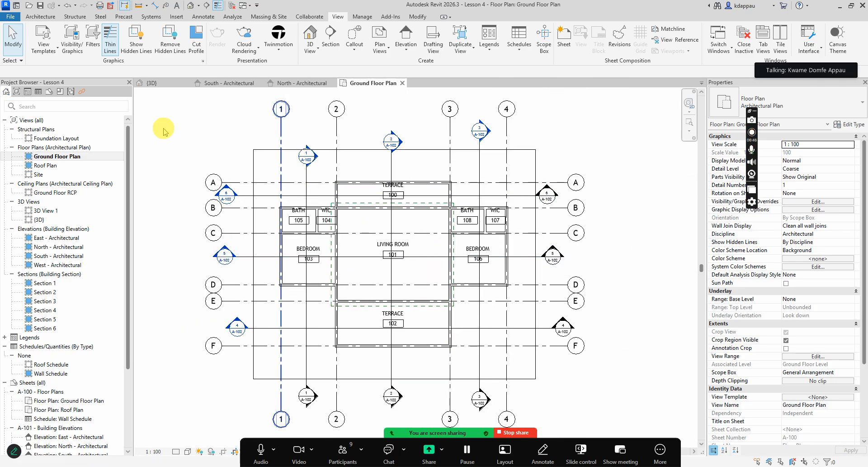
Start the Door placement command and move the screen recorder's toolbar clear of the door type name.
left_click(40, 17)
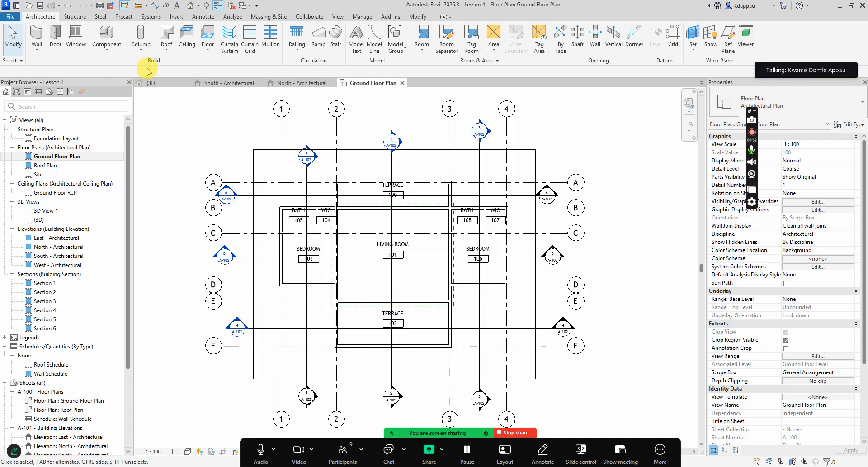
left_click(55, 38)
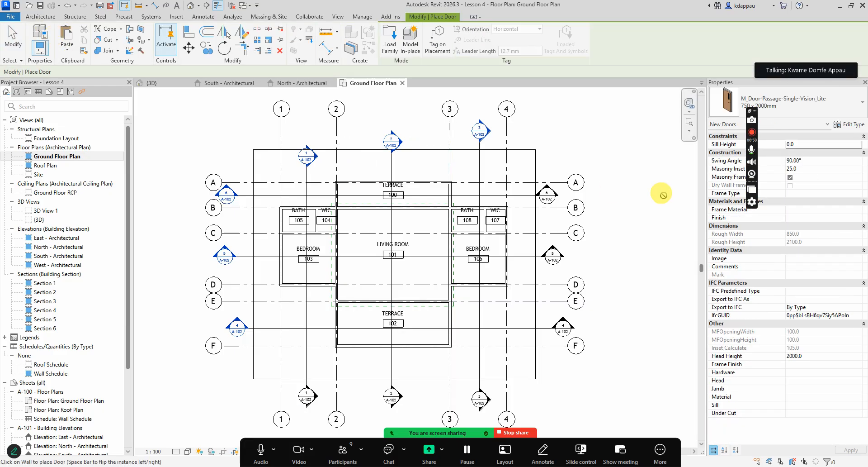
left_click_drag(752, 113, 794, 194)
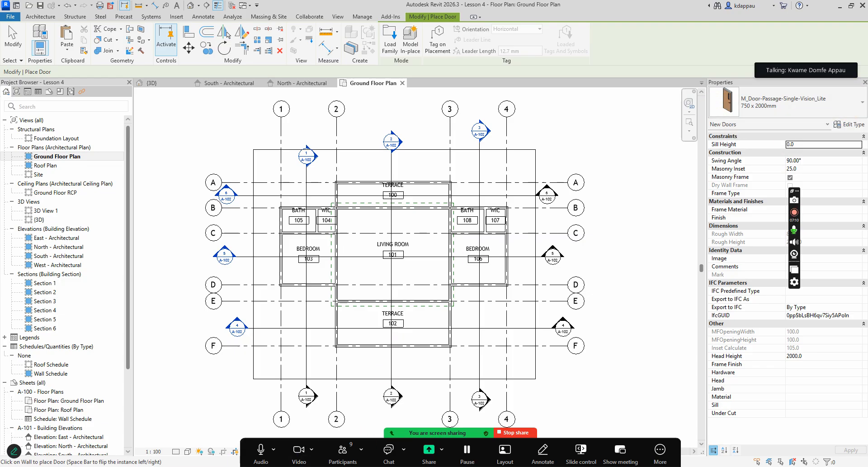
Search Windows for the Magnifier and open it to enlarge the screen.
key("super+s")
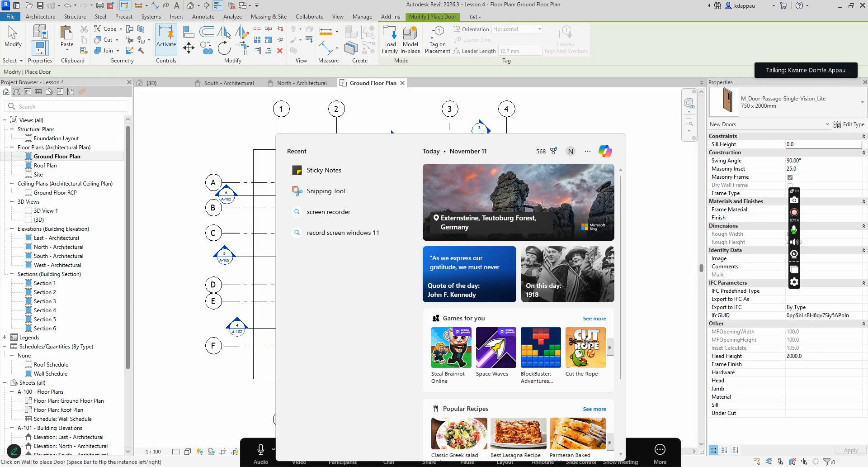
type("v")
key("BackSpace")
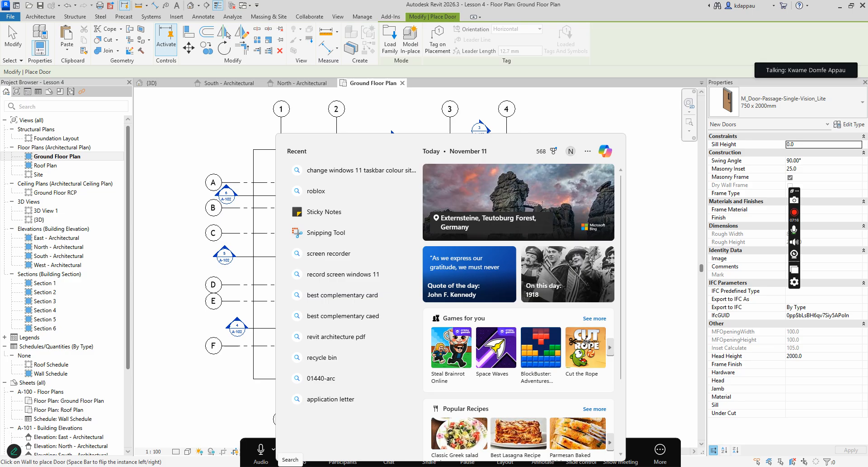
type("zoo")
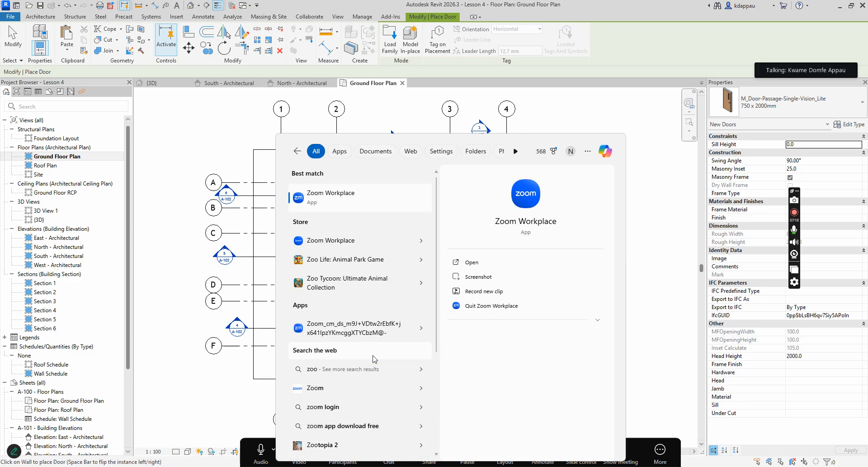
type("o")
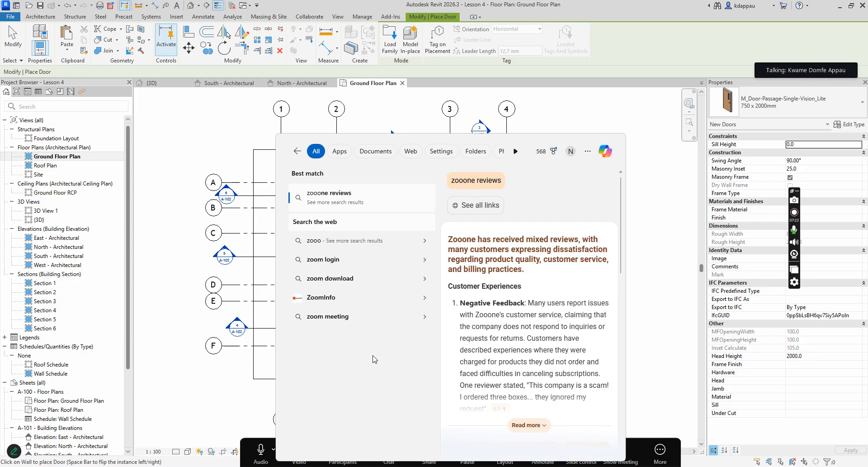
key("BackSpace")
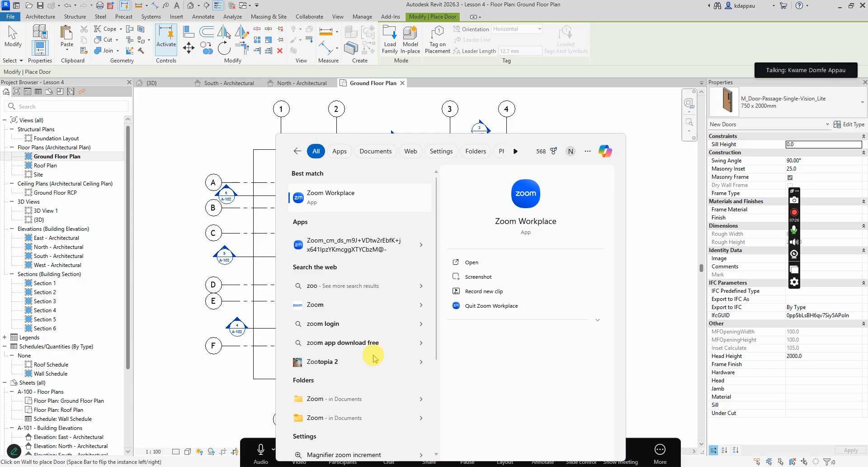
key("BackSpace")
key("BackSpace")
key("BackSpace")
type("mag")
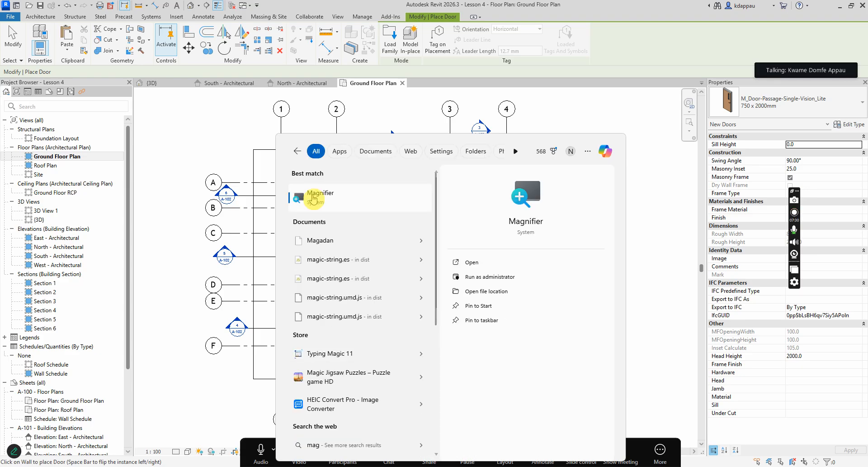
left_click(327, 204)
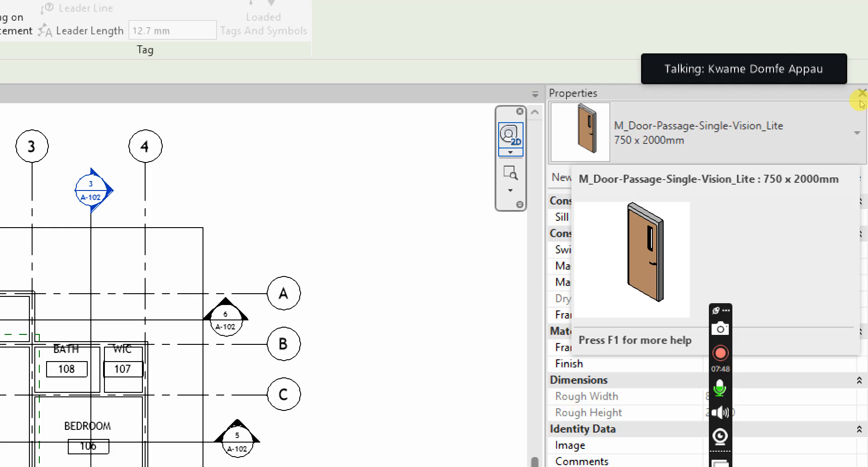
Browse the loaded door types and choose M_Door-Exterior-Single-Two_Lite 900 x 2100mm for the new door.
left_click(778, 151)
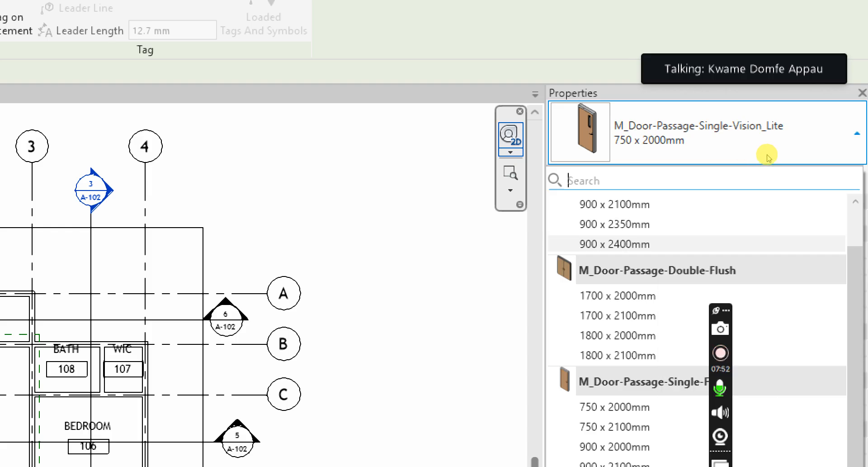
scroll(763, 156, "up", 1)
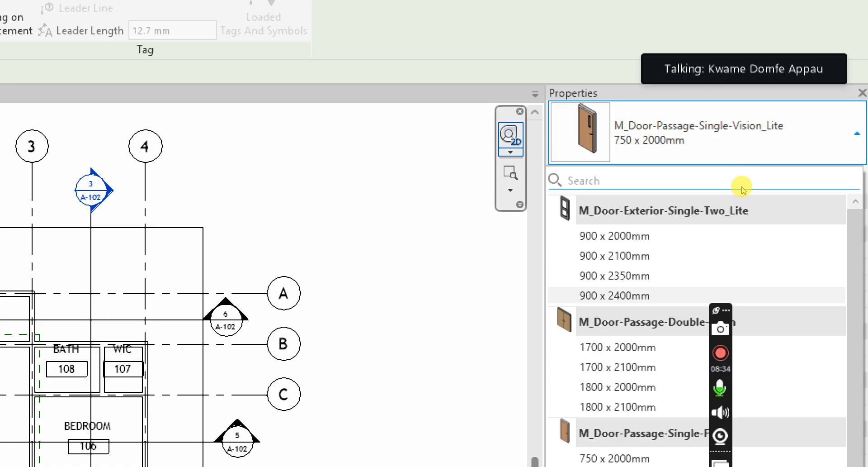
scroll(742, 181, "down", 1)
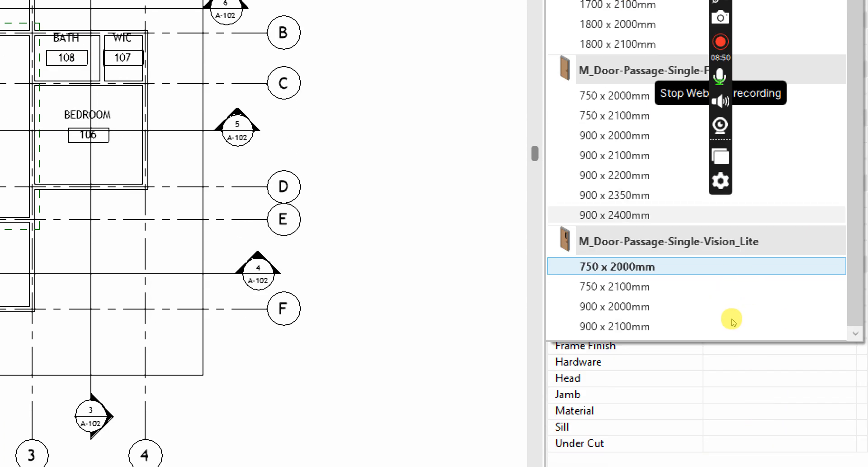
mouse_move(776, 308)
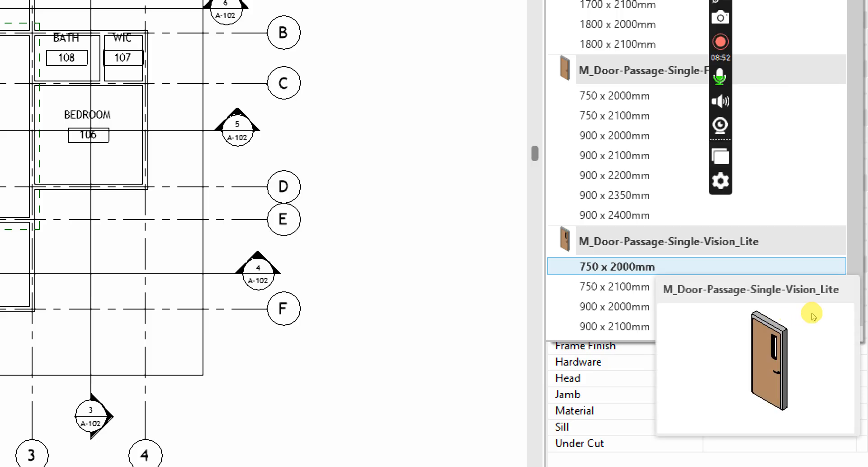
scroll(769, 317, "up", 1)
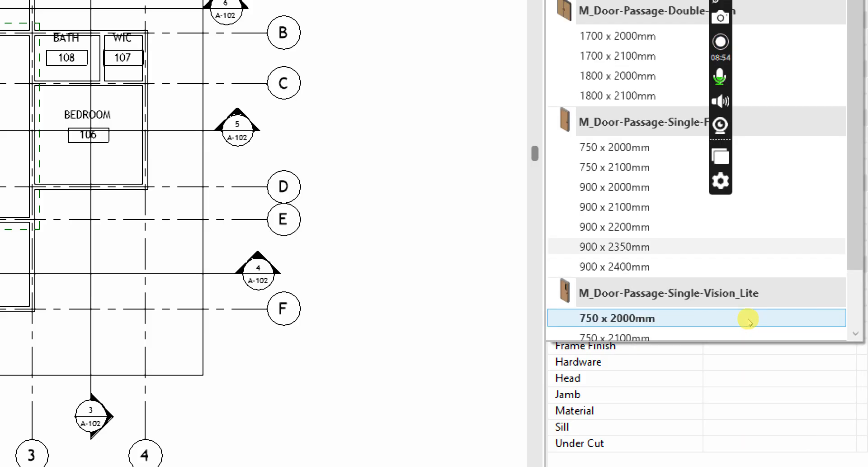
mouse_move(737, 258)
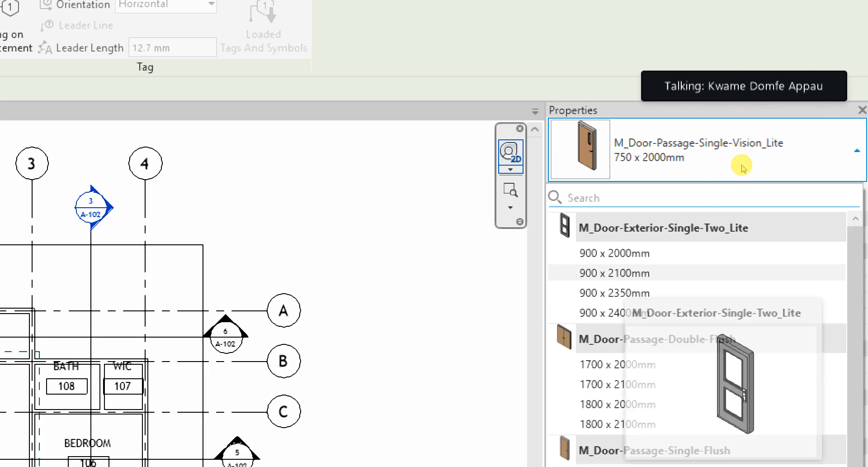
key("Return")
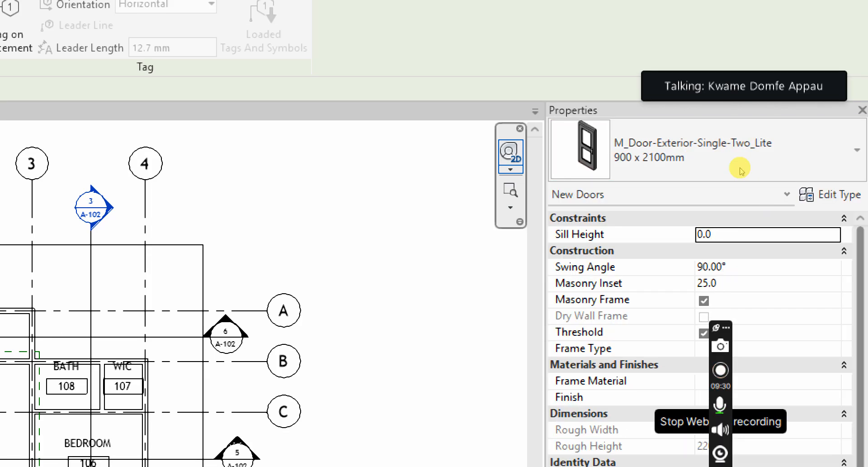
Place the door in the wall between Living Room 101 and Terrace 102, 600 mm from the wall on Bedroom 103's side, swinging into the living room.
scroll(589, 170, "down", 5)
middle_click_drag(454, 208, 515, 193)
scroll(550, 185, "up", 3)
scroll(599, 172, "up", 4)
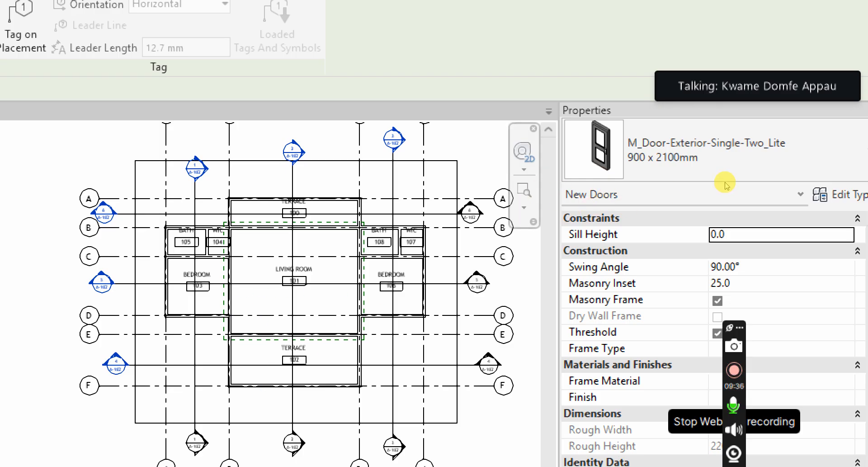
scroll(562, 194, "up", 2)
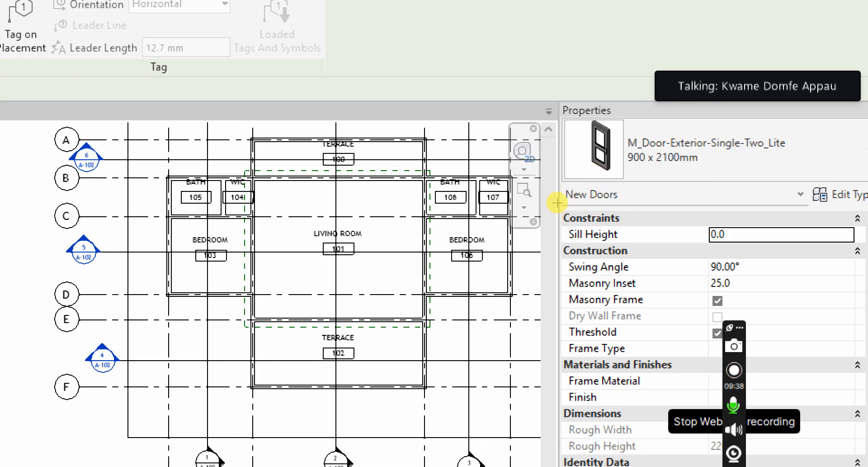
scroll(551, 209, "up", 3)
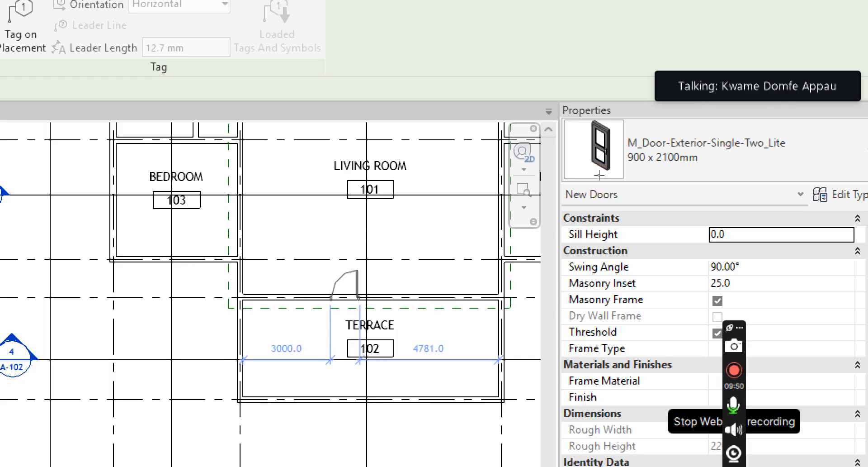
scroll(558, 175, "up", 1)
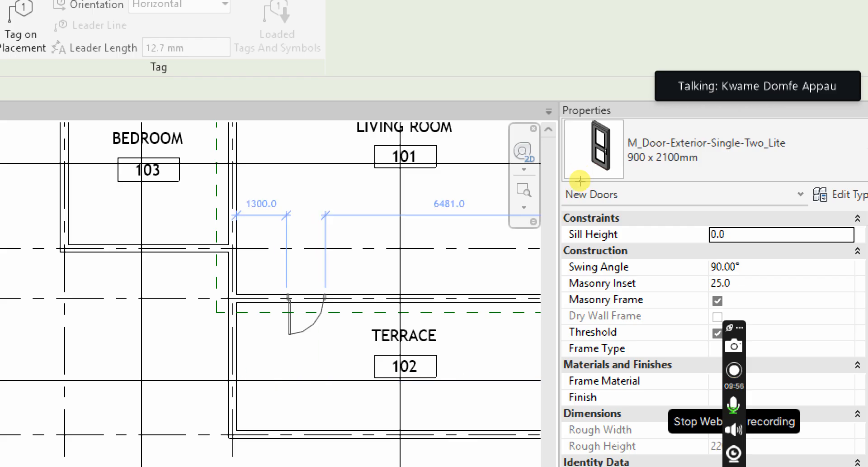
key("space")
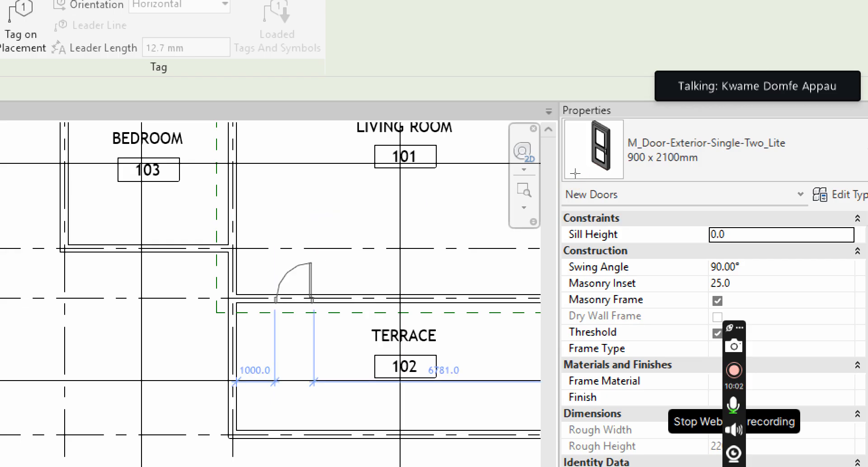
left_click(294, 299)
key("space")
left_click(575, 176)
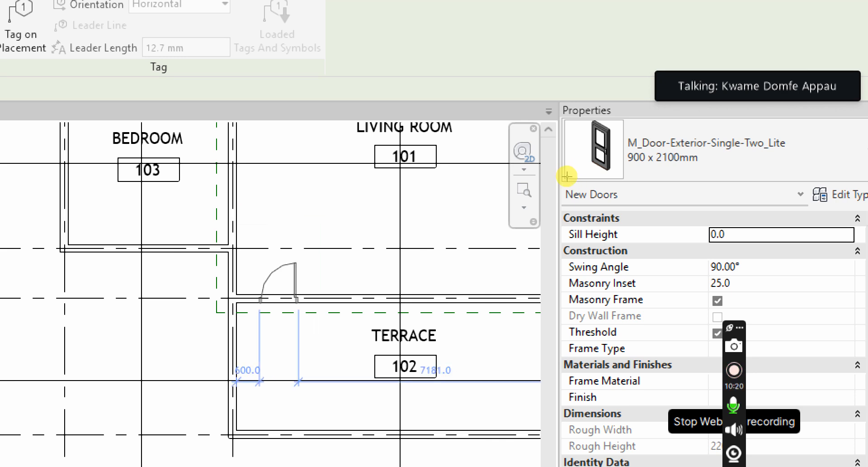
left_click(567, 170)
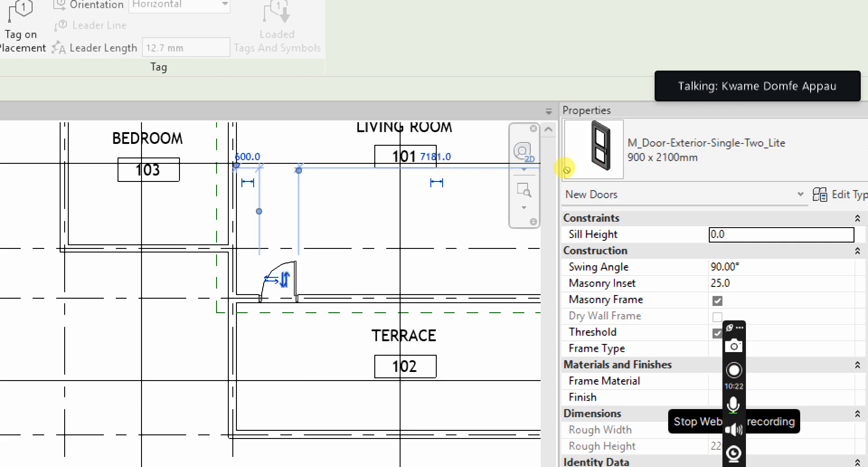
right_click(583, 121)
left_click(608, 131)
right_click(578, 131)
left_click(609, 137)
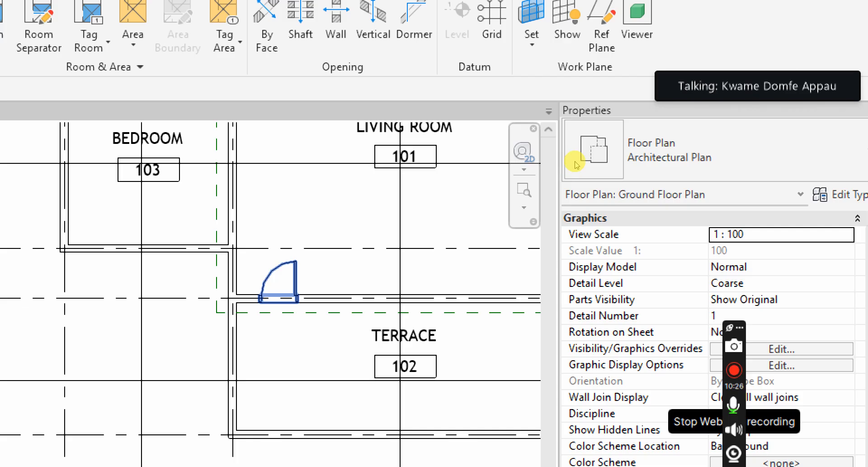
Set the distance between the terrace door and the wall on Bedroom 103's side to 300 mm.
left_click(576, 162)
middle_click_drag(556, 155, 562, 163)
scroll(566, 169, "up", 3)
scroll(593, 192, "down", 4)
scroll(576, 192, "up", 4)
scroll(586, 204, "down", 3)
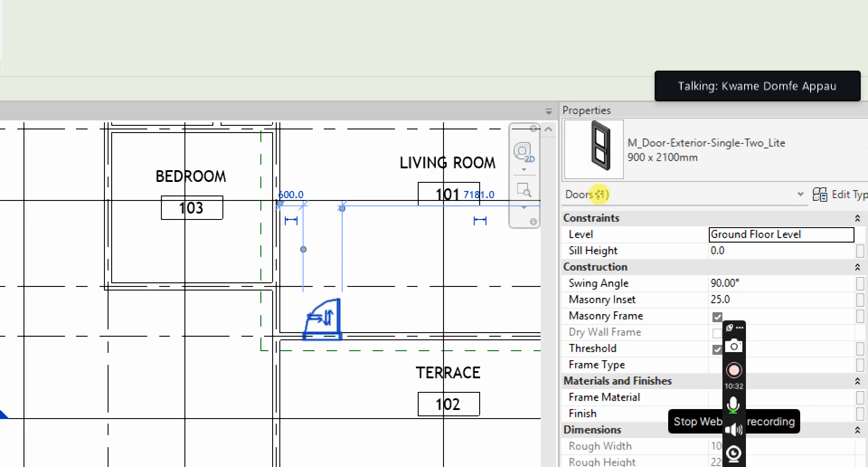
scroll(574, 136, "up", 2)
scroll(575, 172, "down", 2)
scroll(588, 208, "up", 2)
scroll(598, 218, "up", 1)
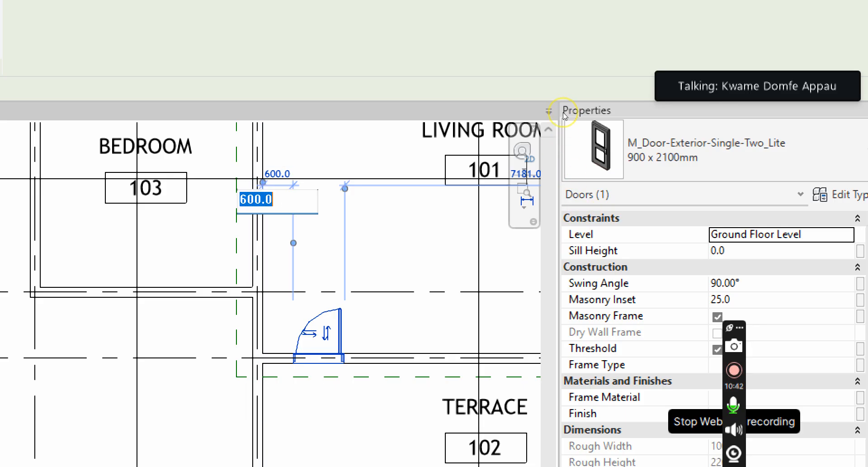
type("3")
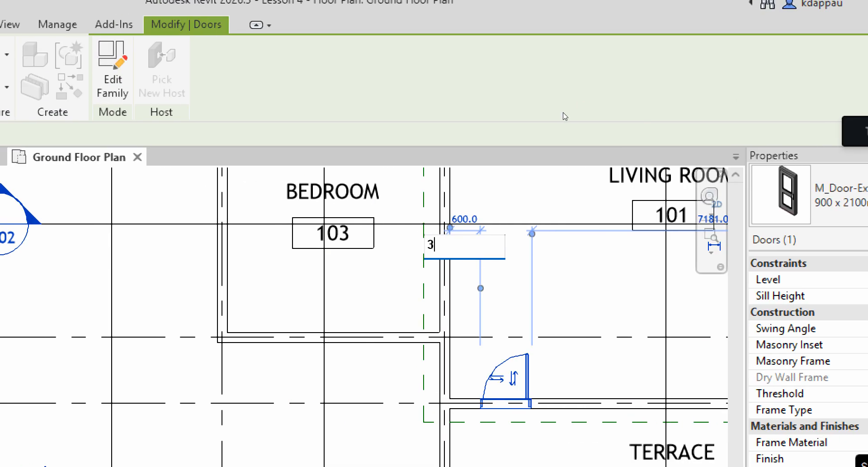
type("00")
key("Return")
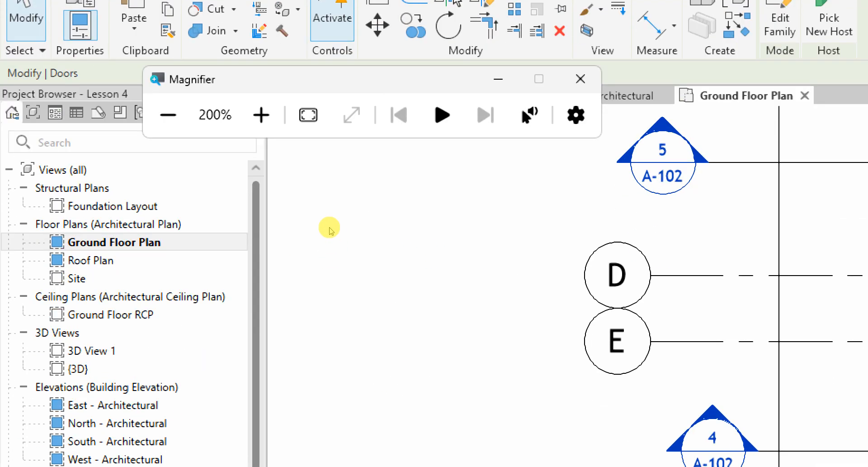
Reduce the screen Magnifier from 200% to 100% so the whole Revit window shows.
scroll(209, 186, "down", 5)
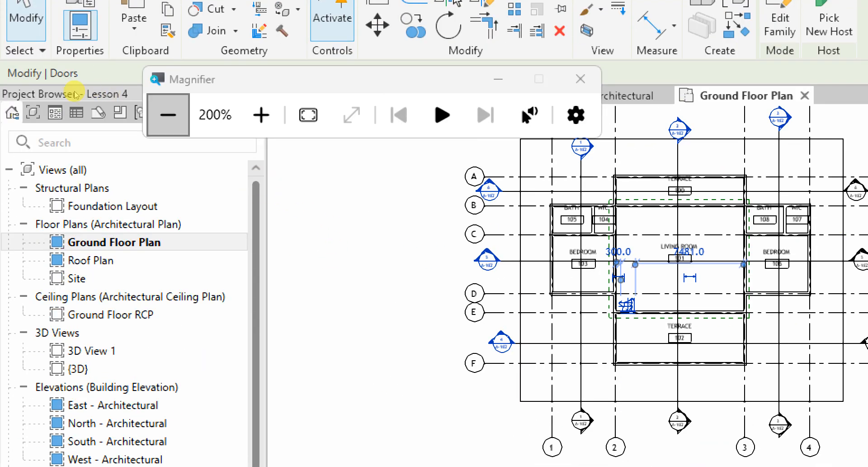
left_click(107, 93)
left_click(168, 115)
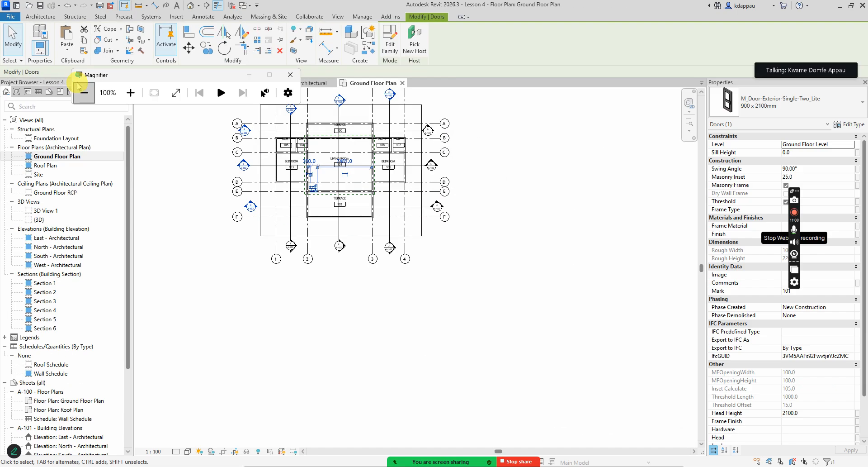
Examine the door between Living Room 101 and Terrace 102 and its distance dimensions to the walls on both sides.
scroll(322, 181, "up", 8)
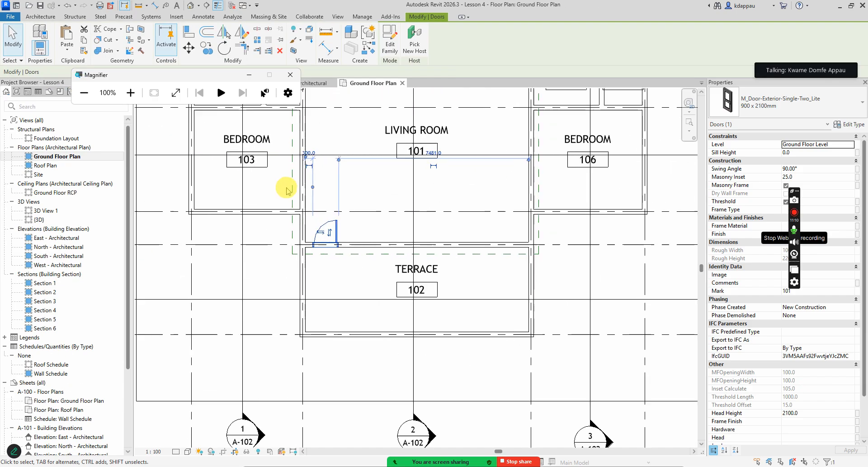
scroll(387, 248, "up", 3)
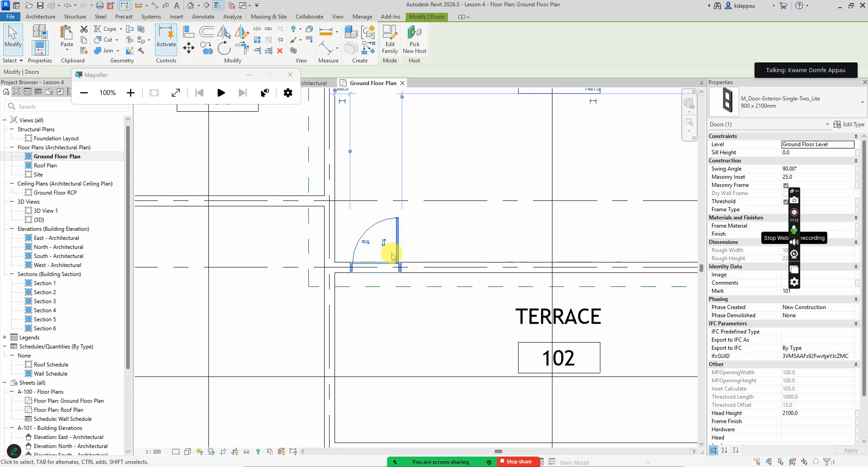
left_click(424, 238)
left_click(401, 234)
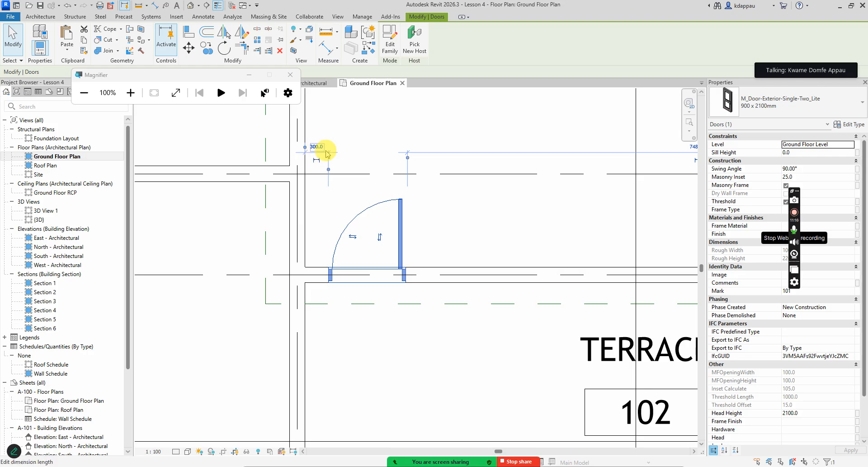
scroll(331, 225, "down", 3)
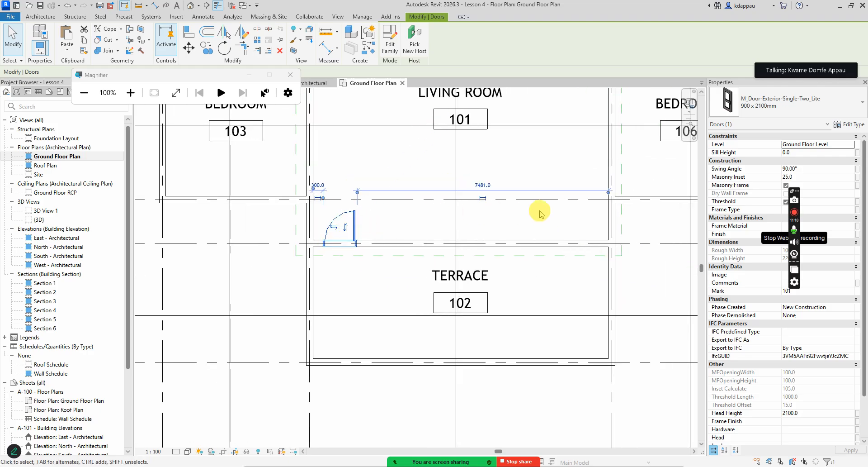
scroll(524, 206, "up", 2)
scroll(432, 188, "up", 4)
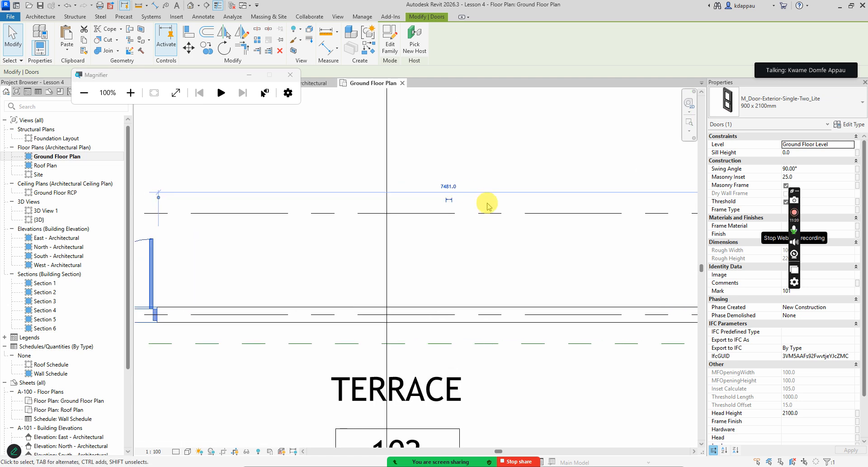
scroll(485, 254, "down", 7)
left_click(397, 307)
scroll(382, 236, "down", 3)
scroll(362, 235, "up", 4)
Move the terrace door along its wall to 1800 mm from the wall on Bedroom 103's side.
left_click(374, 278)
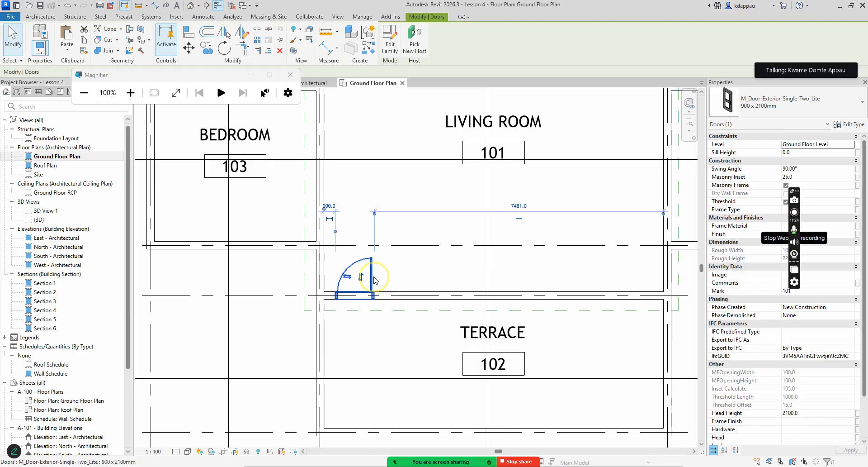
right_click(374, 278)
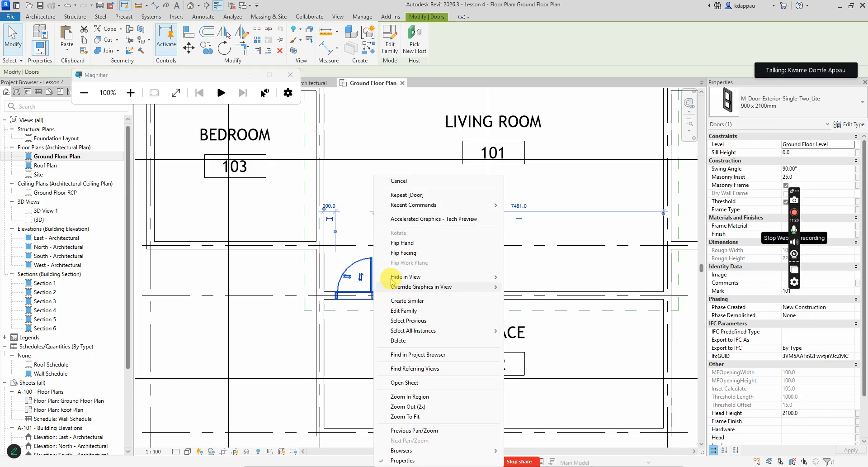
left_click(359, 219)
left_click(398, 276)
left_click_drag(379, 278, 427, 285)
Change the terrace door's type to M_Door-Exterior-Single-Two_Lite 900 x 2400mm, followed by M_Door-Passage-Double-Flush 1800 x 2100mm, and deselect it.
left_click(775, 101)
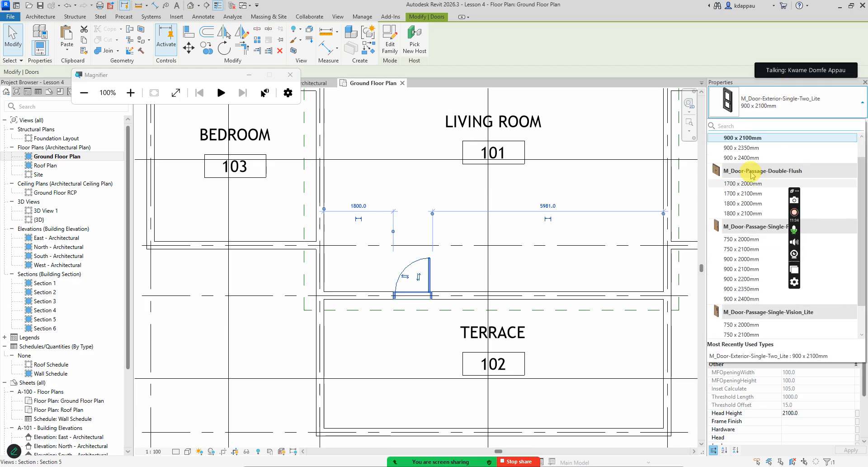
left_click(747, 158)
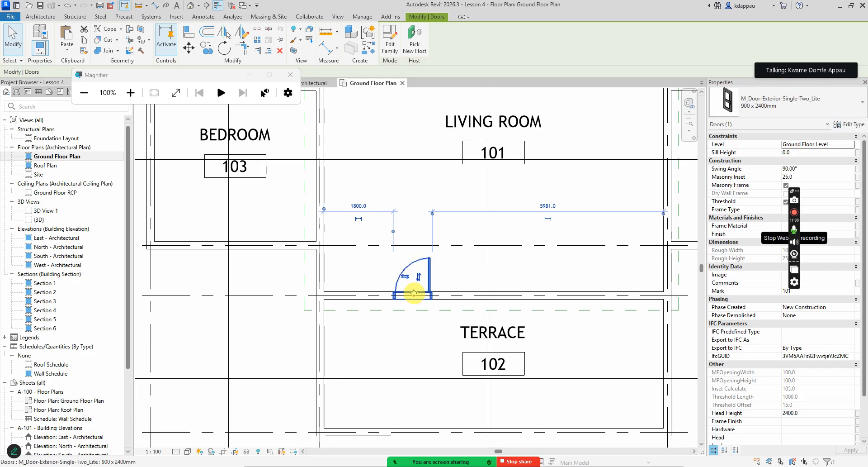
left_click(766, 104)
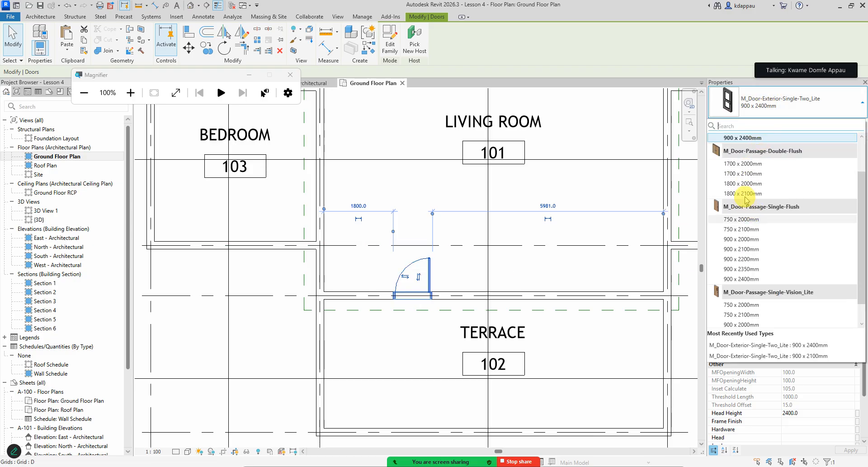
left_click(744, 194)
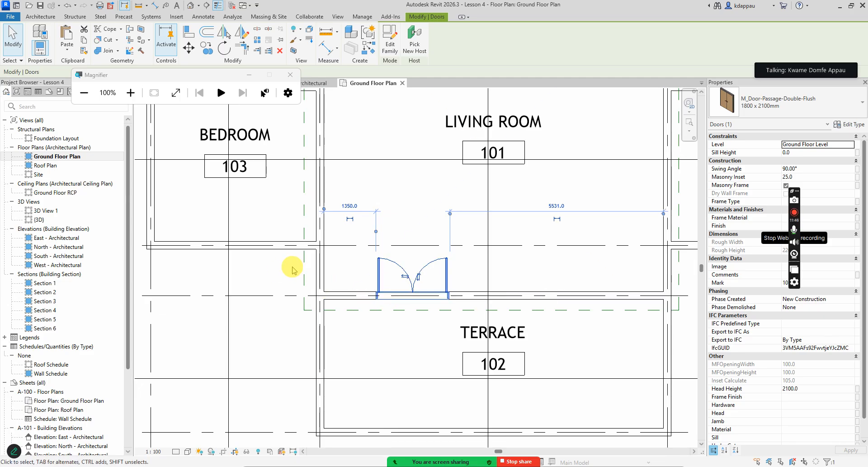
left_click(271, 204)
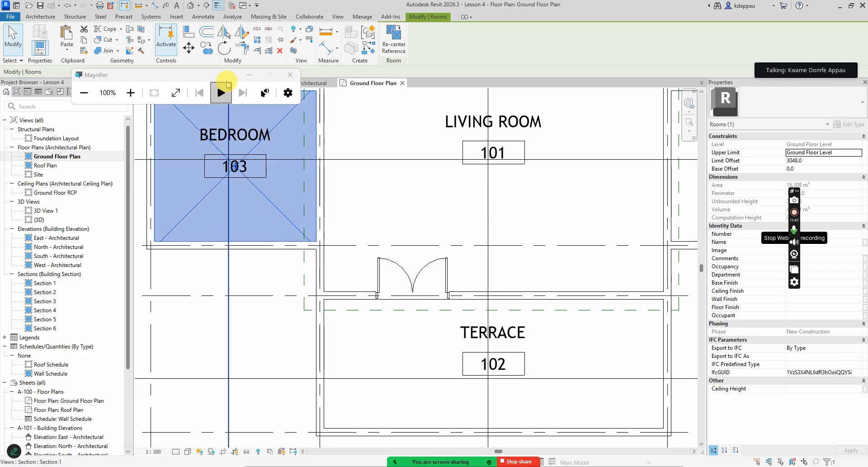
In the default 3D view, seen from the terrace side, slide the double door about 300 mm further along its wall.
left_click(193, 7)
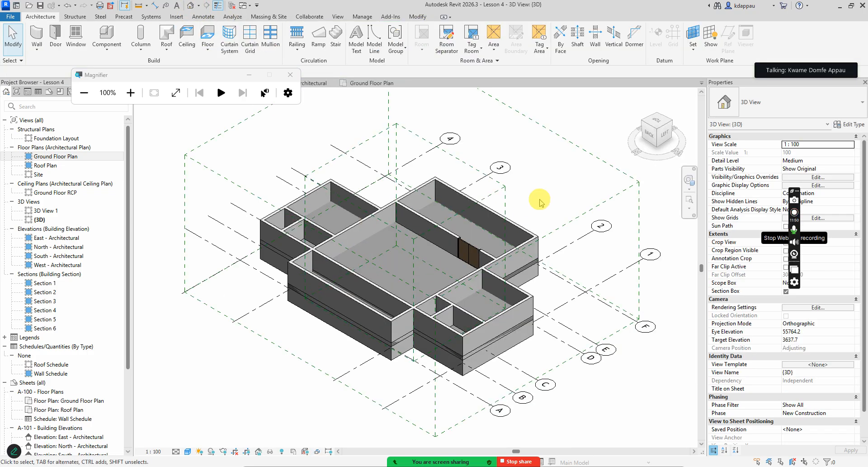
left_click(672, 125)
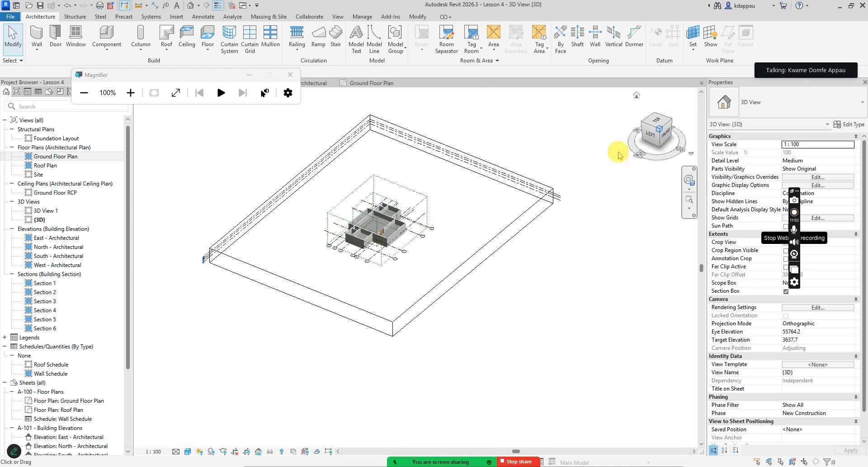
scroll(469, 353, "up", 2)
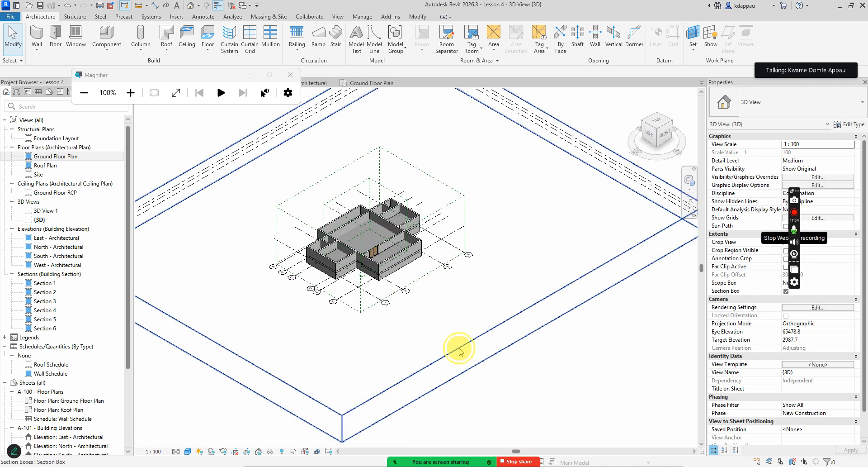
left_click(462, 354)
left_click_drag(378, 212, 378, 262)
mouse_move(377, 205)
left_mouse_down()
mouse_move(378, 226)
mouse_move(381, 207)
mouse_move(382, 217)
left_mouse_up()
scroll(378, 225, "up", 2)
scroll(382, 254, "up", 1)
scroll(382, 256, "up", 3)
left_click(403, 250)
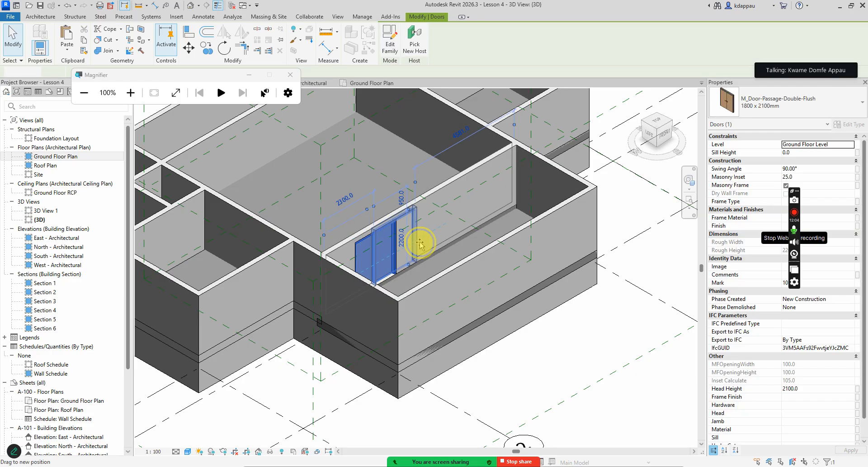
left_click_drag(419, 244, 435, 216)
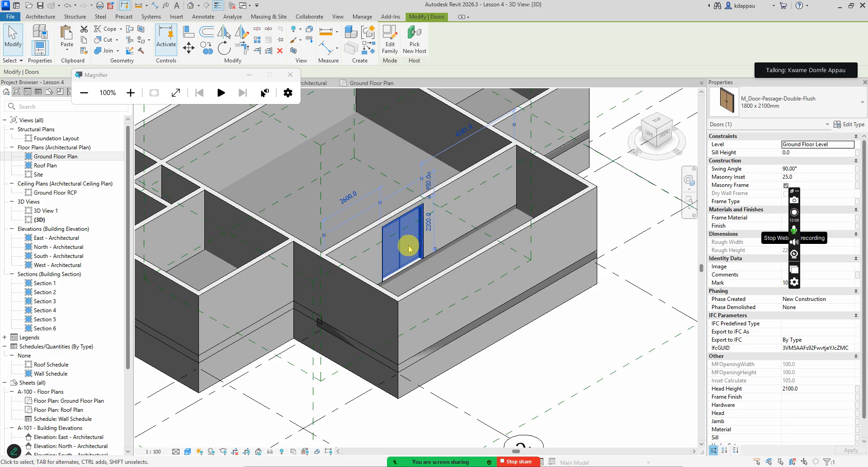
Try the M_Door-Exterior-Single-Two_Lite type on the terrace door, first as 900 x 2000mm and then as 900 x 2400mm.
left_click(760, 108)
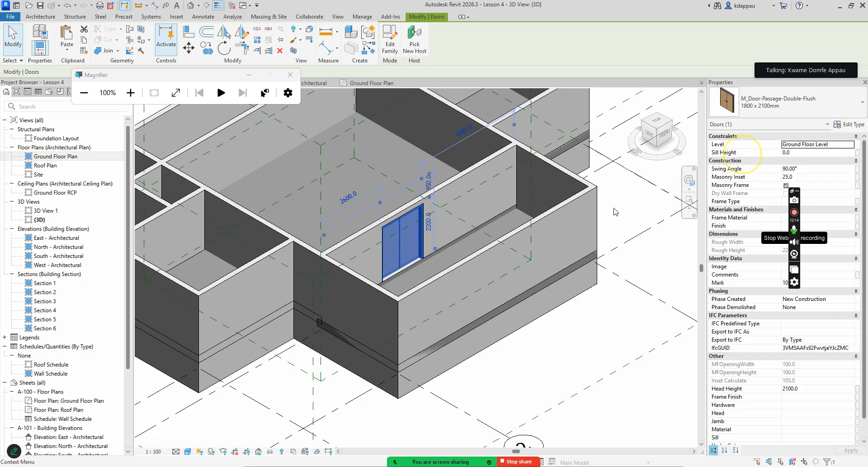
left_click(335, 192)
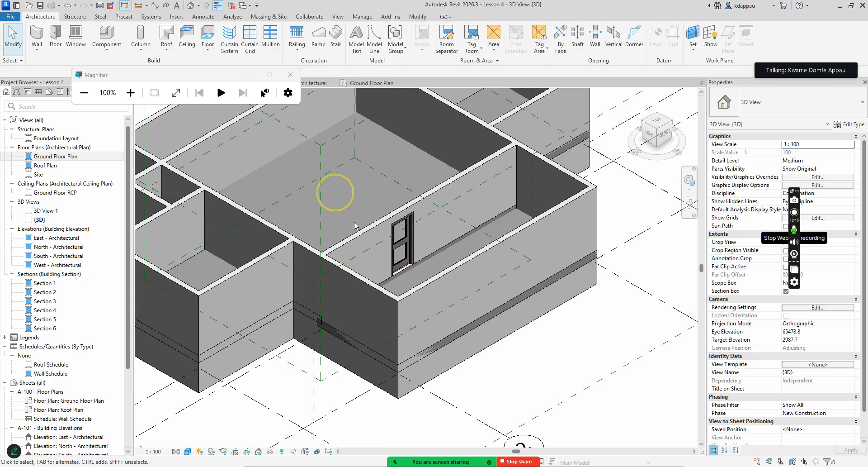
scroll(378, 246, "up", 1)
scroll(410, 251, "up", 2)
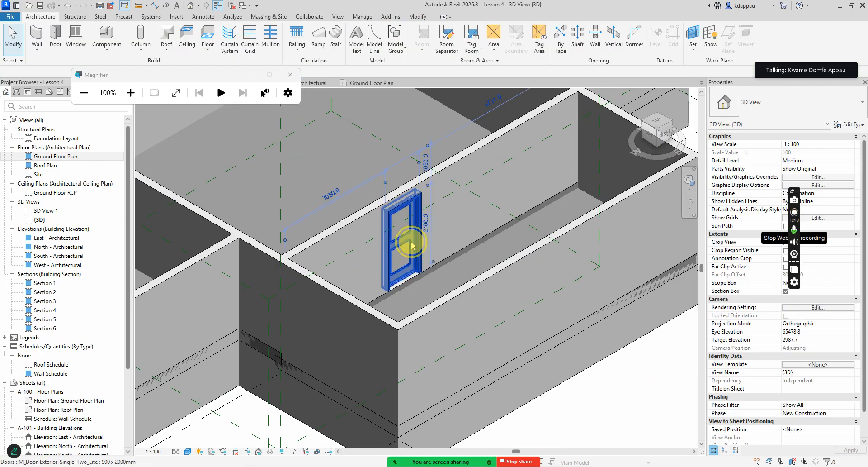
left_click(411, 244)
left_click(771, 106)
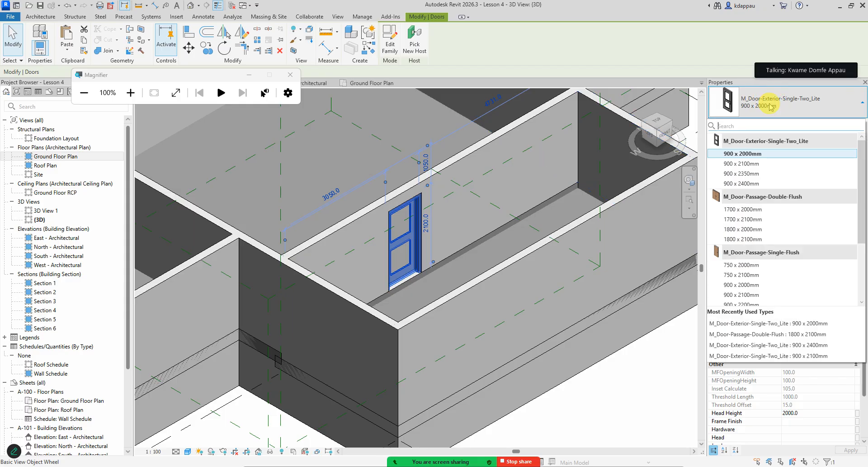
left_click(747, 185)
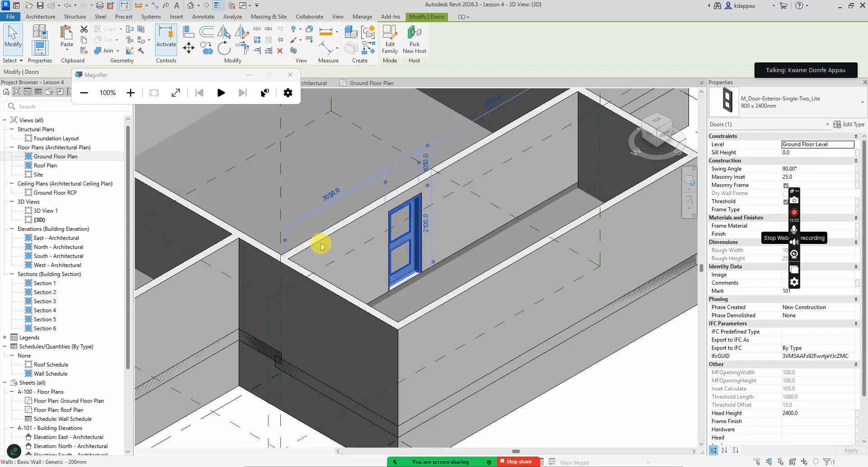
Try the M_Door-Passage-Single-Flush type on the terrace door, first as 750 x 2000mm and then as 900 x 2400mm.
scroll(400, 189, "up", 3)
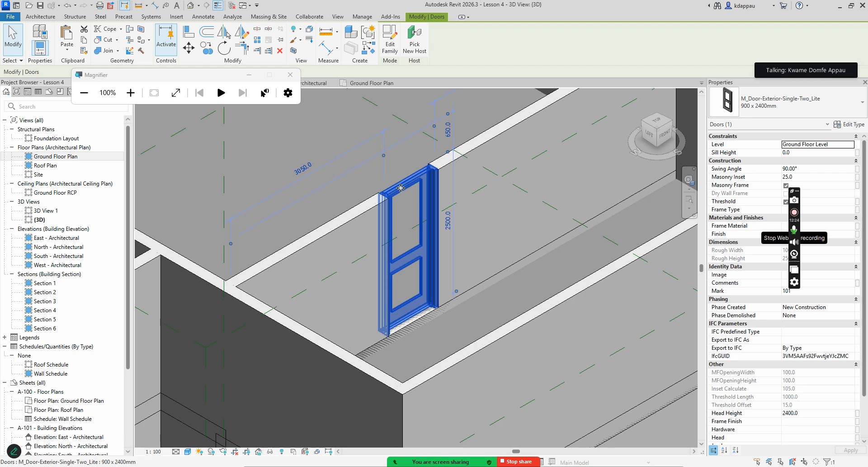
left_click(782, 101)
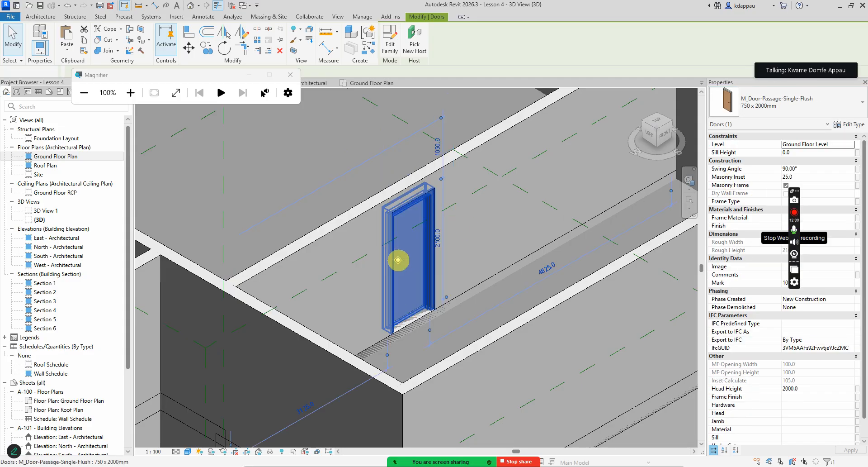
left_click(768, 104)
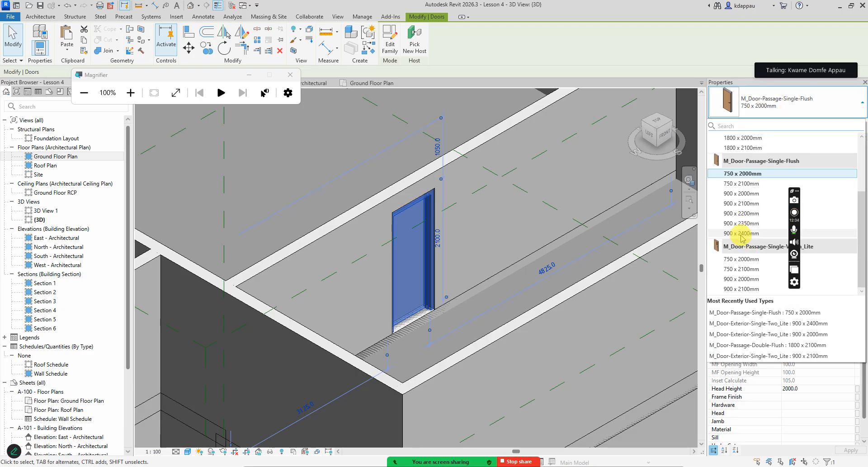
left_click(742, 233)
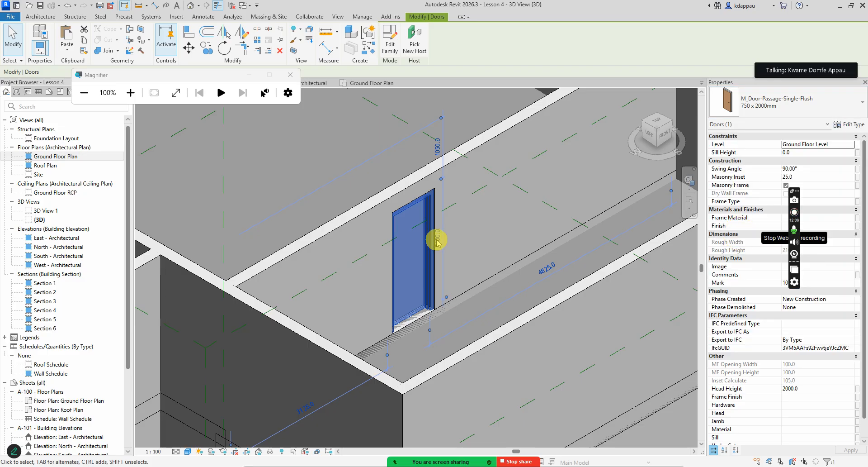
Change the terrace door's type to M_Door-Passage-Double-Flush 1800 x 2100mm.
left_click(764, 100)
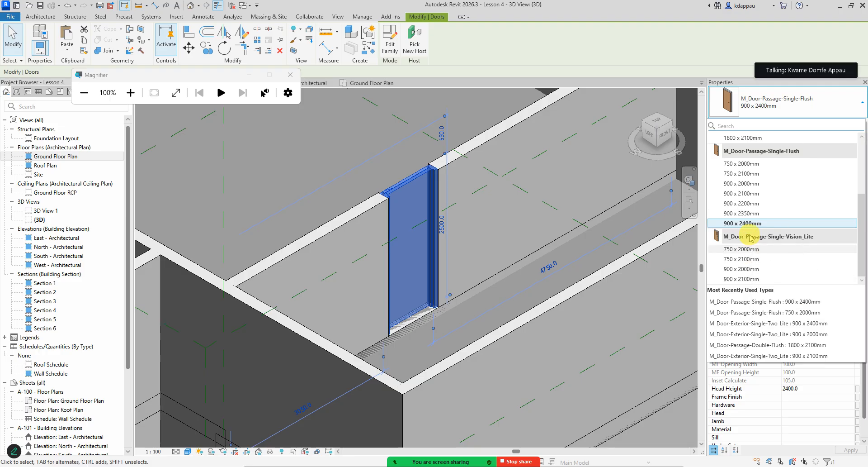
scroll(749, 238, "up", 3)
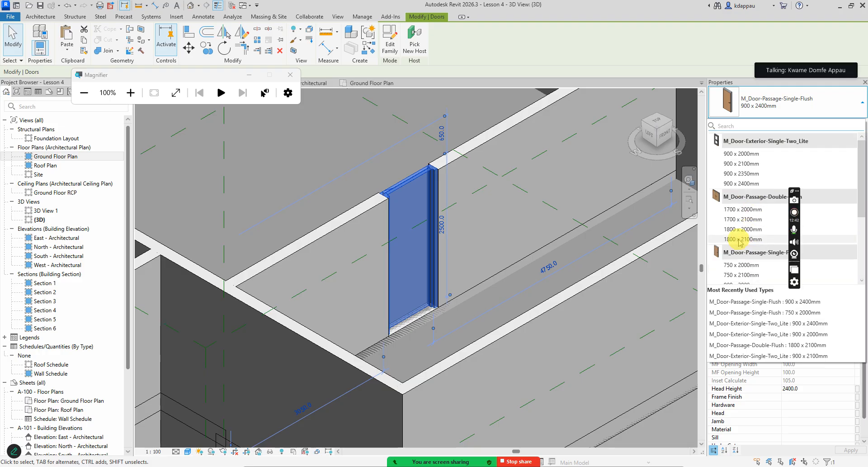
left_click(746, 239)
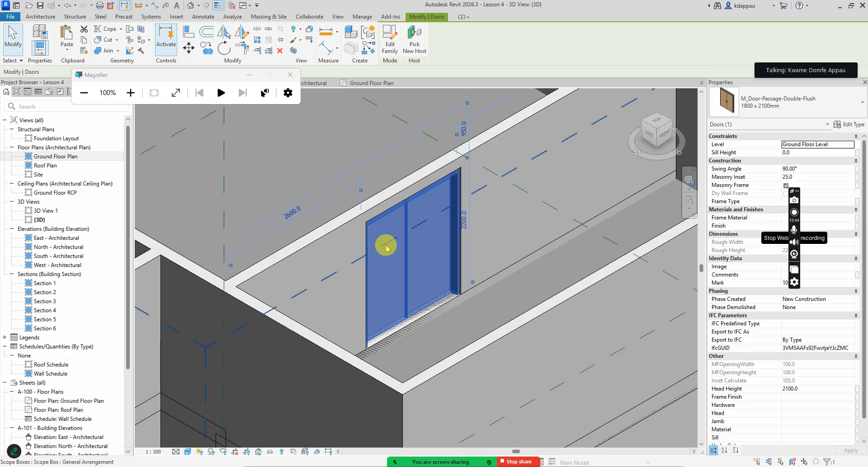
Reselect the terrace double door and review the door families and sizes available in its type list.
left_click(309, 165)
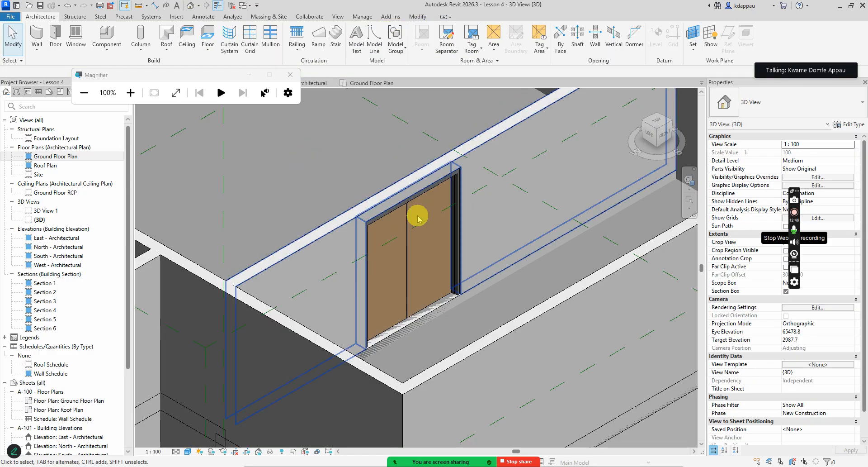
left_click(759, 107)
left_click(445, 249)
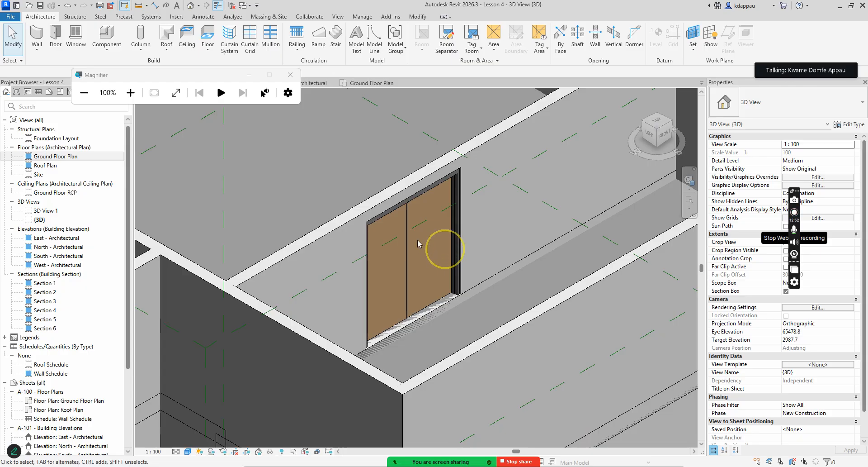
left_click(412, 245)
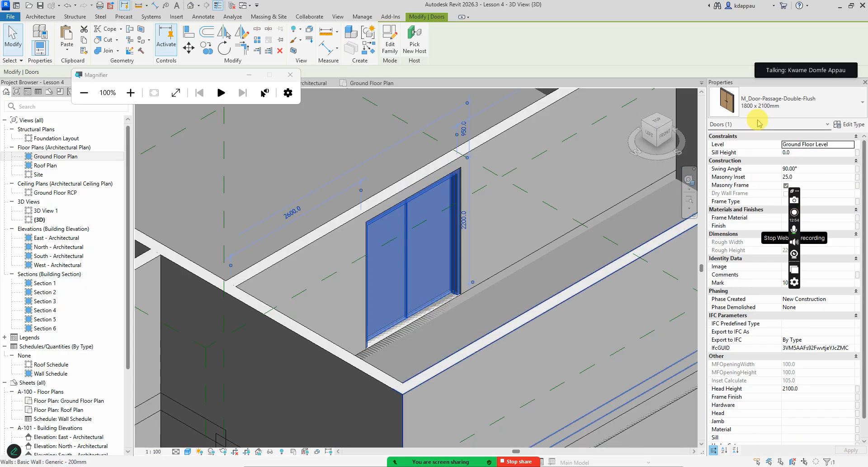
left_click(728, 103)
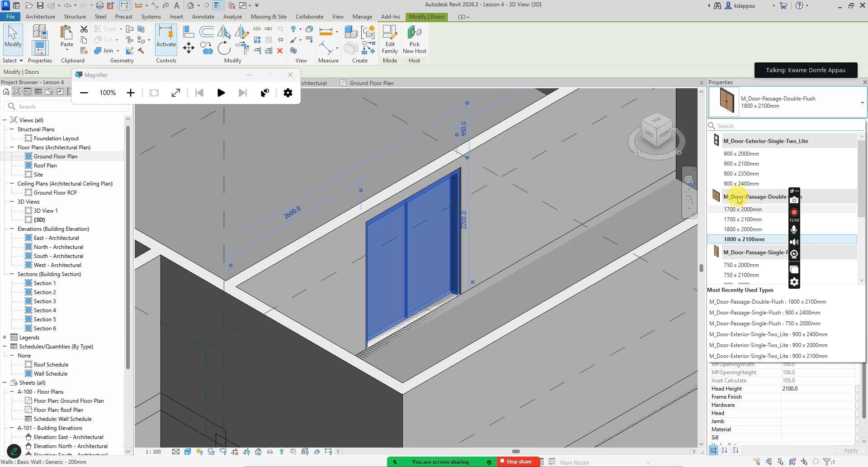
mouse_move(752, 143)
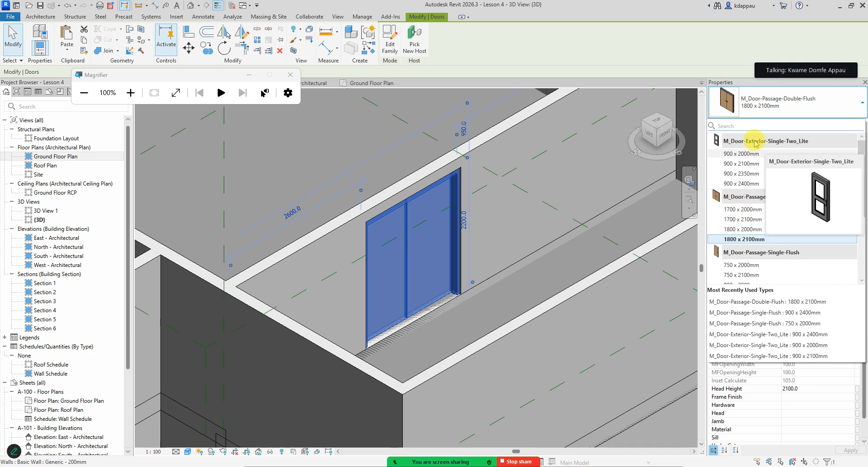
scroll(744, 198, "down", 1)
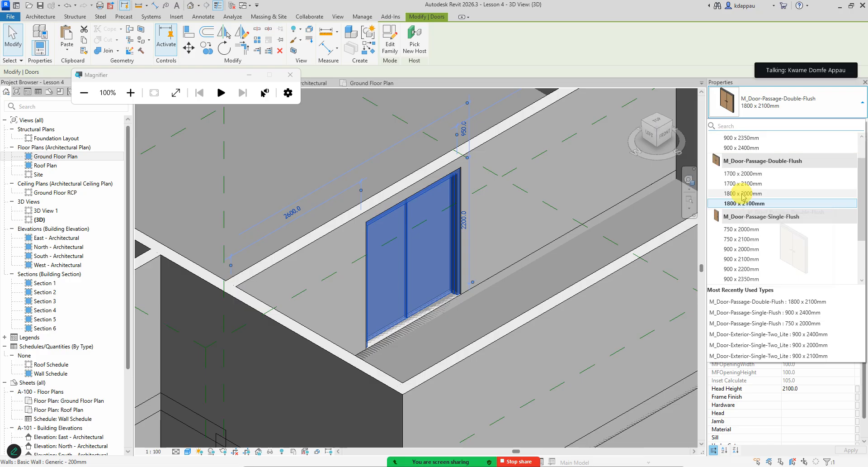
scroll(746, 217, "down", 2)
mouse_move(749, 243)
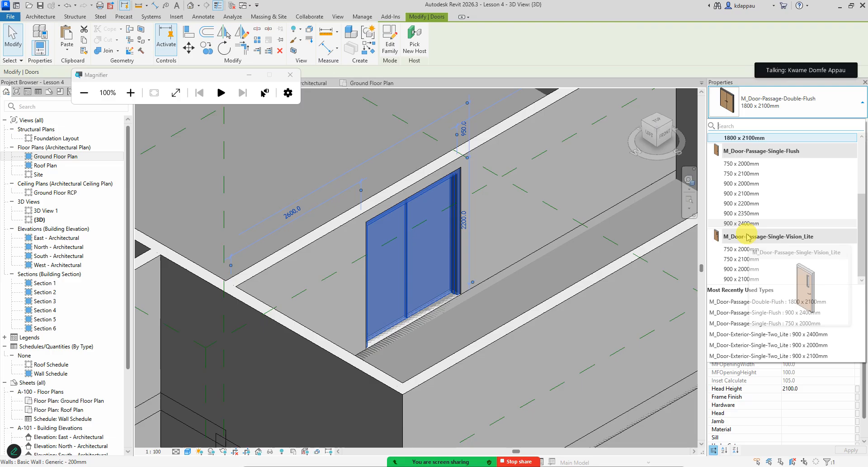
In the project tree, collapse Views, Schedules/Quantities and Sheets, and expand the Families branch.
left_click(5, 120)
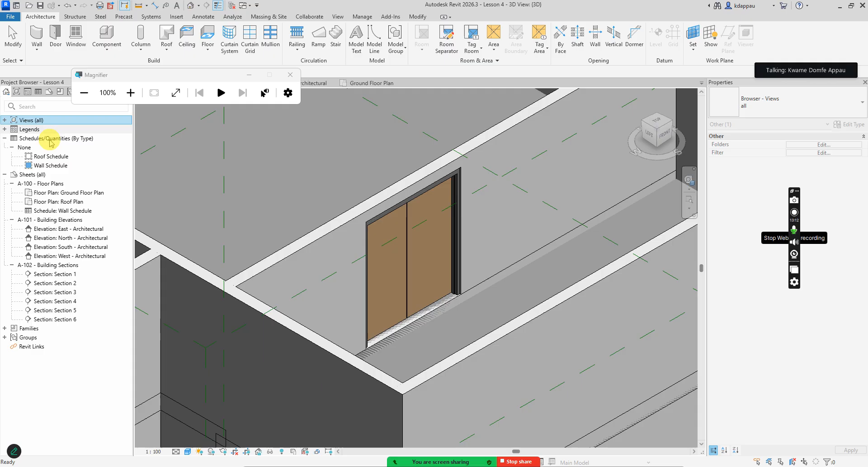
left_click(4, 139)
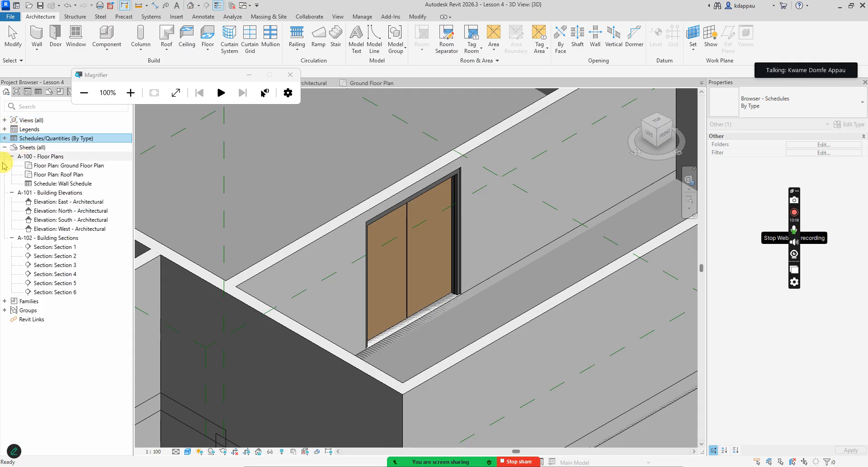
left_click(5, 147)
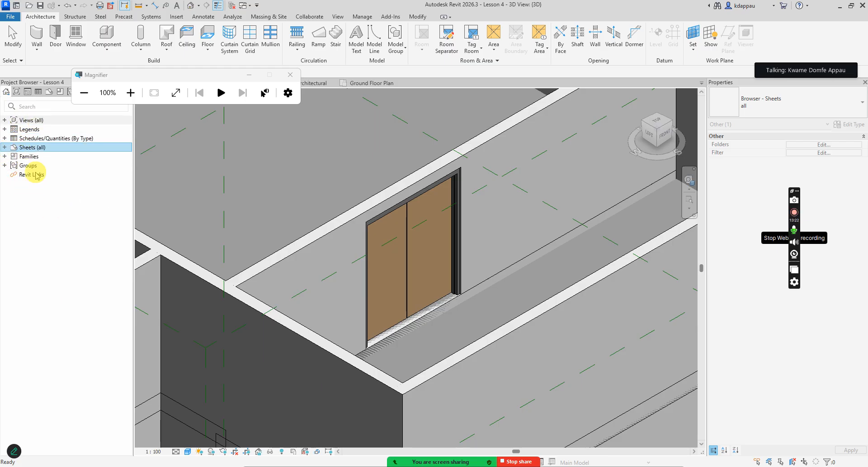
left_click(23, 157)
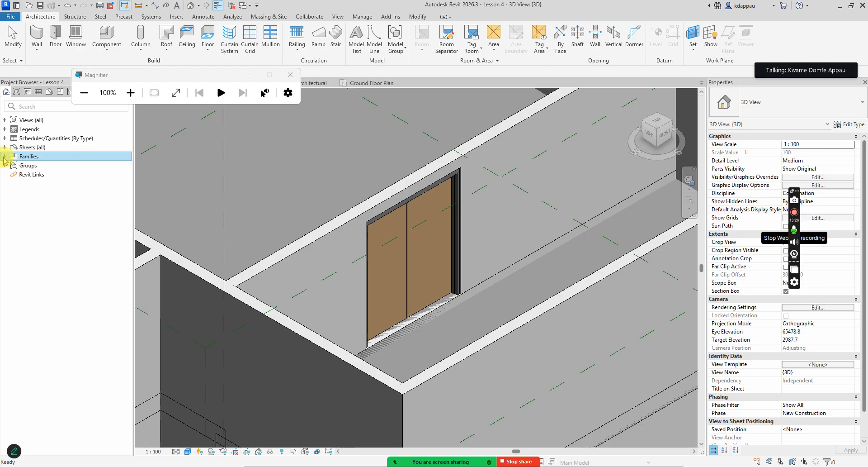
left_click(4, 156)
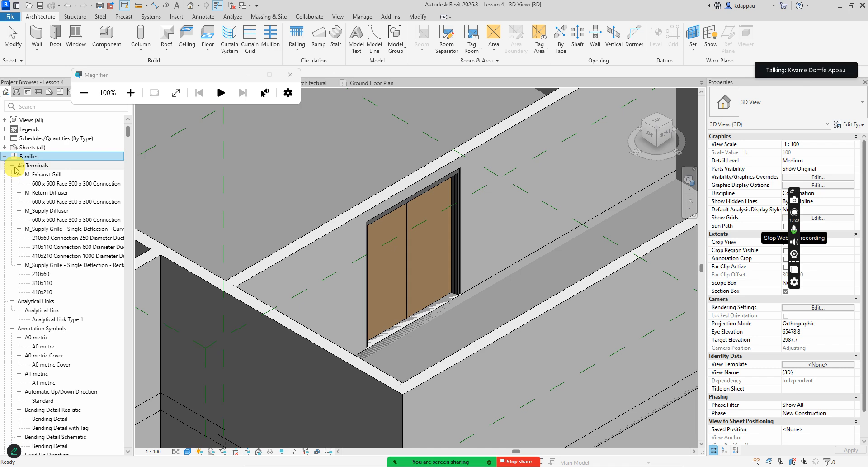
Collapse every family category from Air Terminals through Division Profiles so that the Doors category is within reach.
left_click(12, 166)
left_click(13, 174)
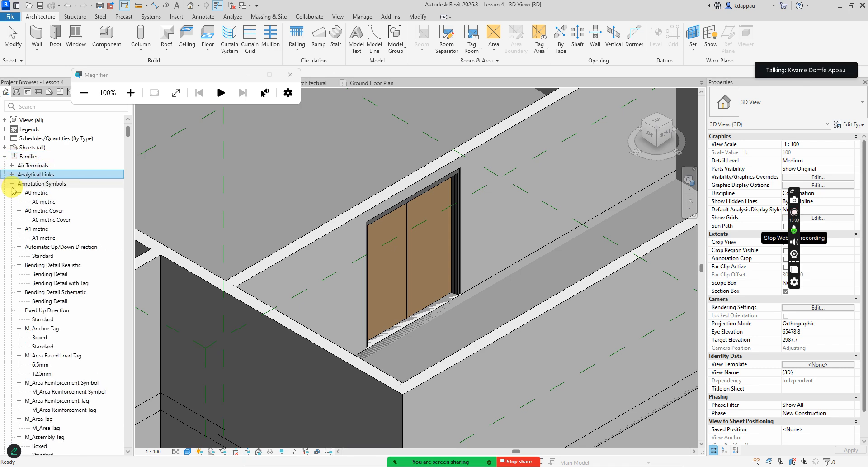
left_click(12, 184)
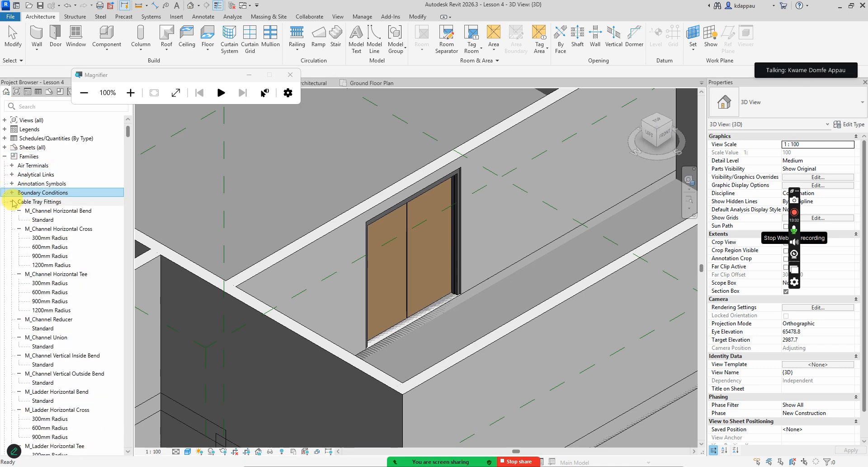
left_click(12, 202)
left_click(12, 210)
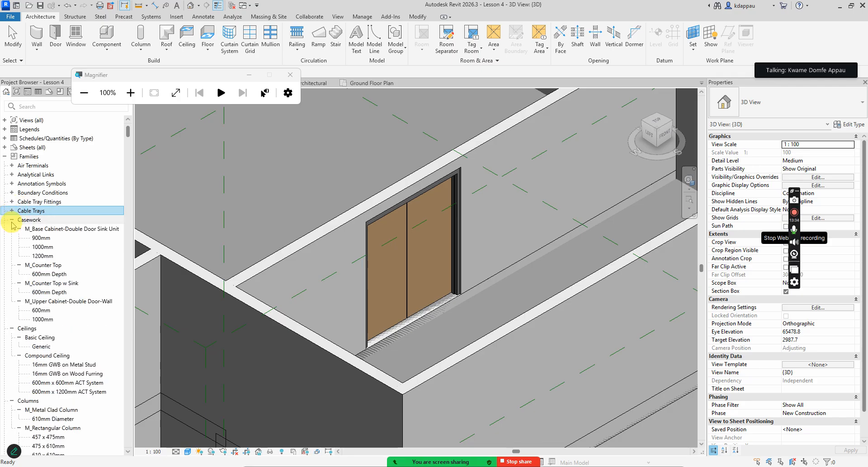
left_click(12, 219)
left_click(12, 228)
left_click(12, 237)
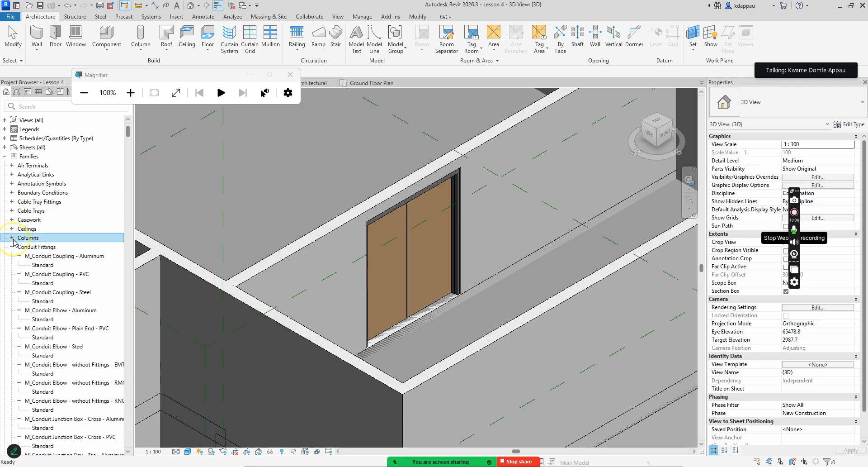
left_click(12, 246)
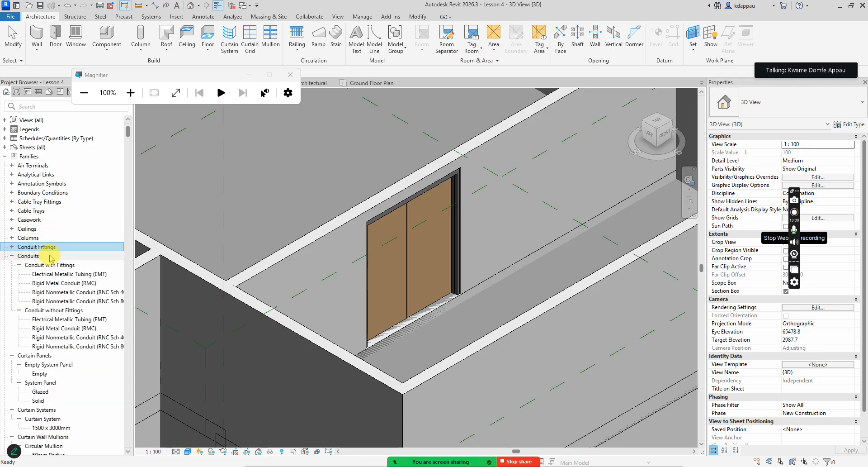
left_click(12, 255)
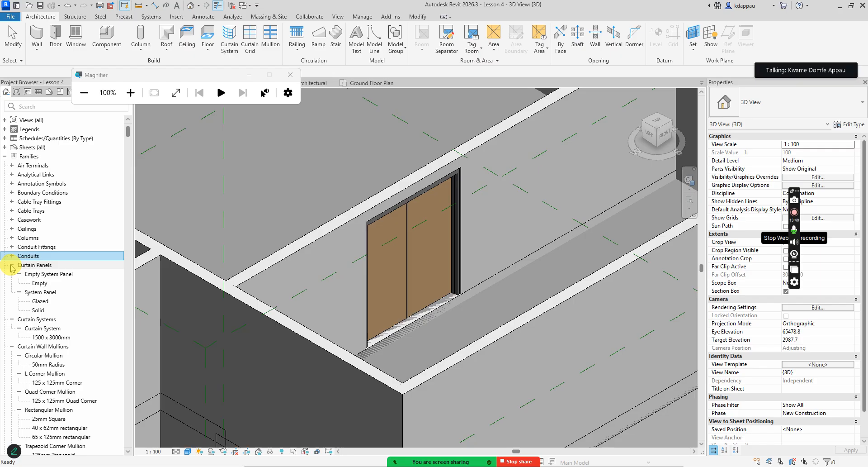
left_click(12, 265)
left_click(12, 274)
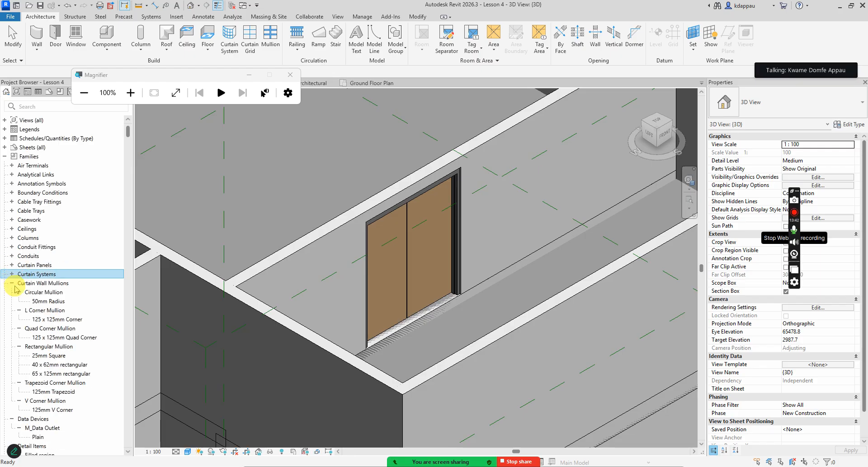
left_click(12, 282)
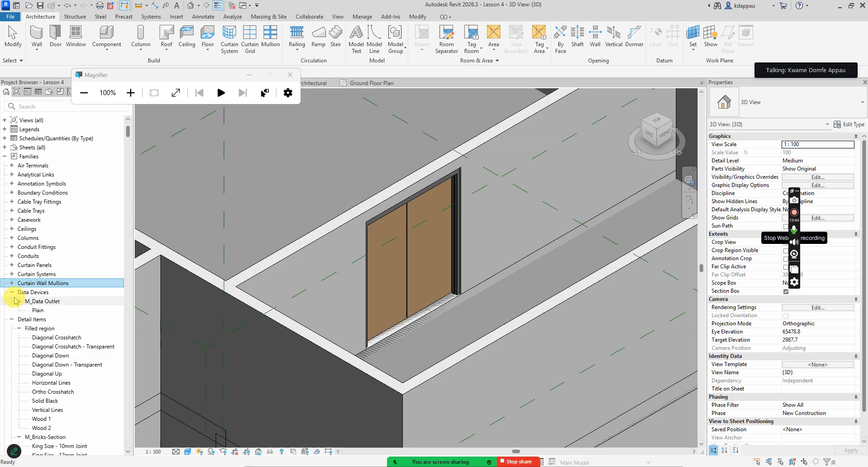
left_click(12, 292)
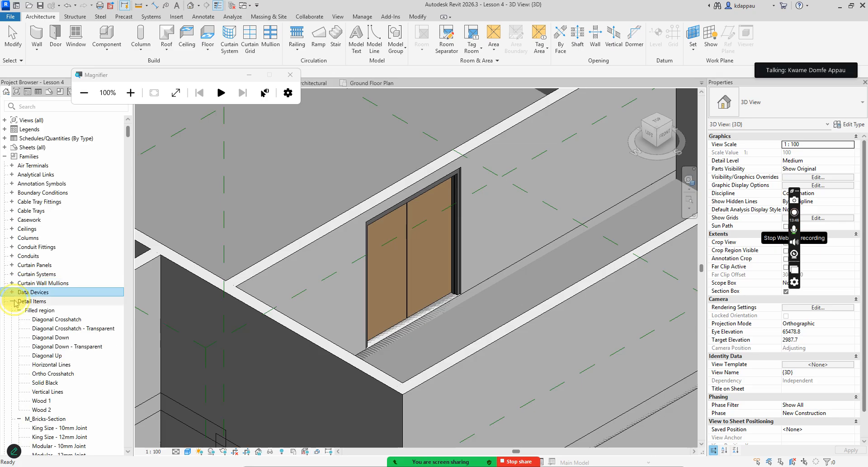
left_click(12, 301)
left_click(12, 311)
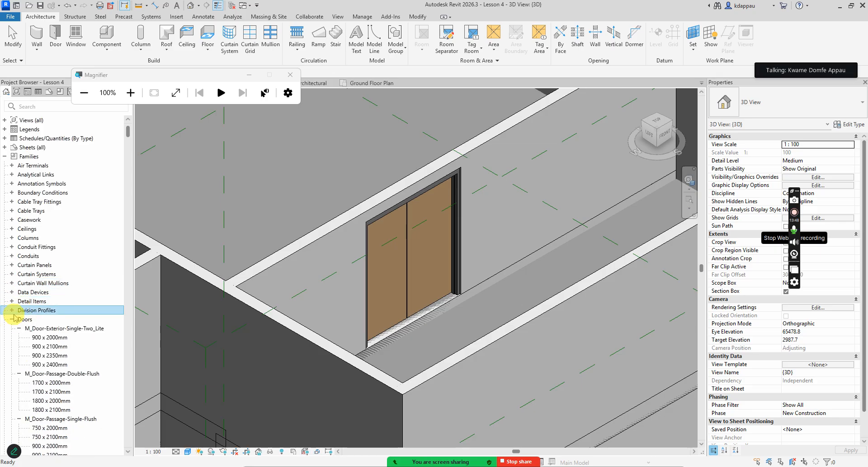
Collapse the four door families under Doors, from M_Door-Exterior-Single-Two_Lite to M_Door-Passage-Single-Vision_Lite.
scroll(40, 326, "down", 2)
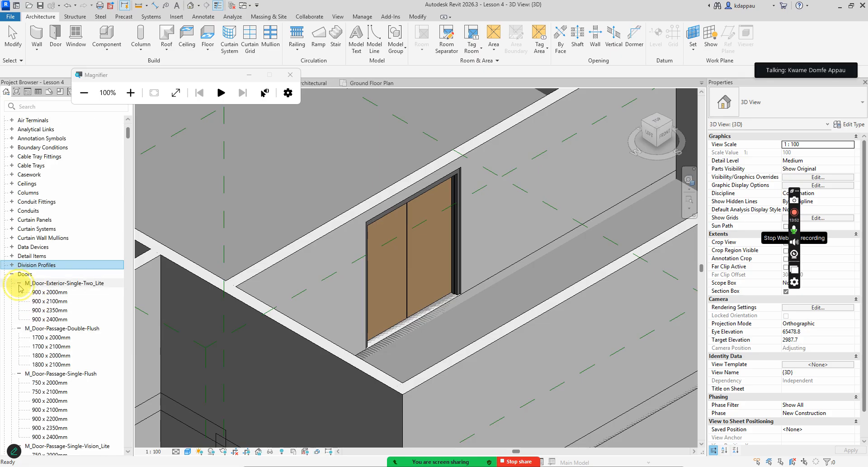
left_click(19, 283)
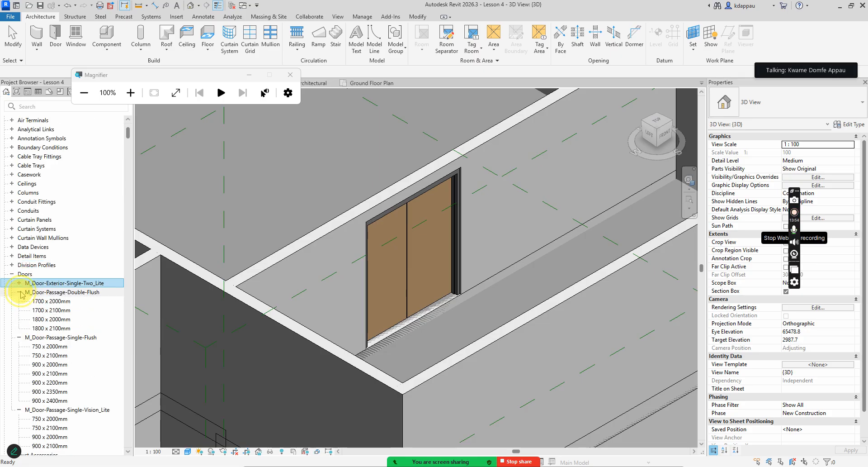
left_click(19, 292)
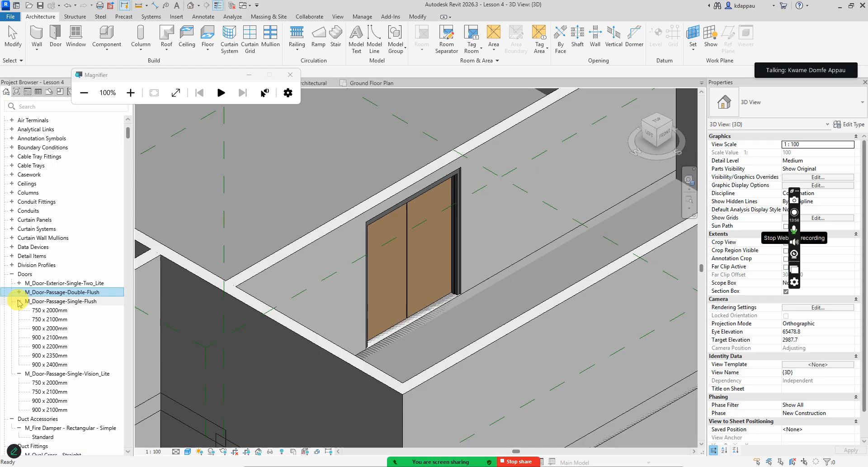
left_click(19, 301)
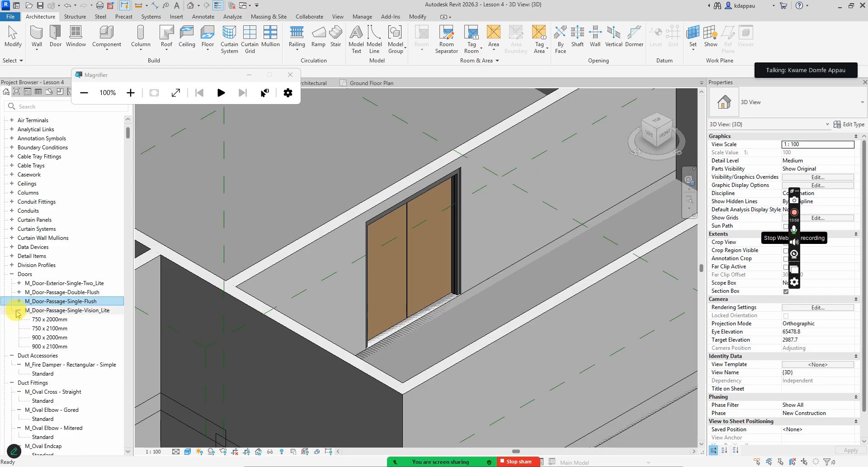
left_click(18, 310)
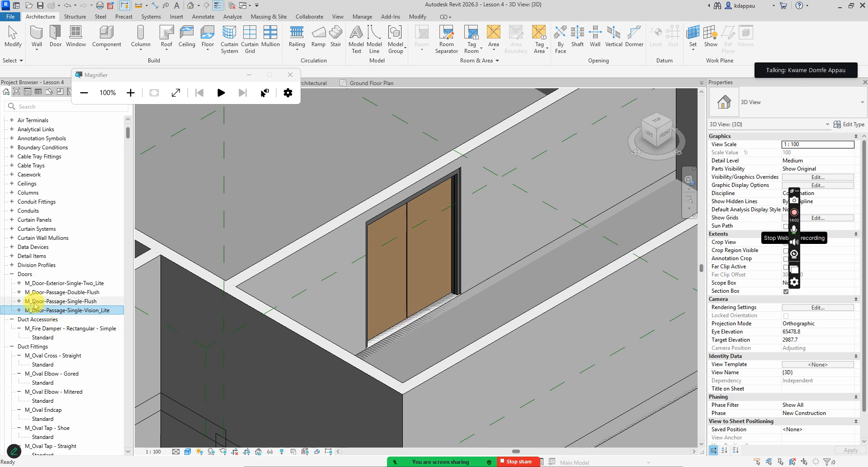
Highlight the listed door families in turn, and collapse the Duct Accessories and Duct Fittings categories below them.
left_click(39, 284)
left_click(40, 292)
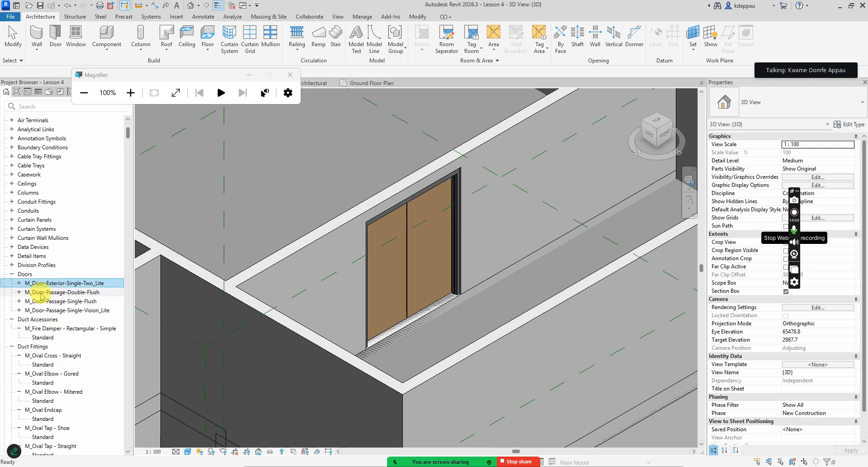
left_click(40, 311)
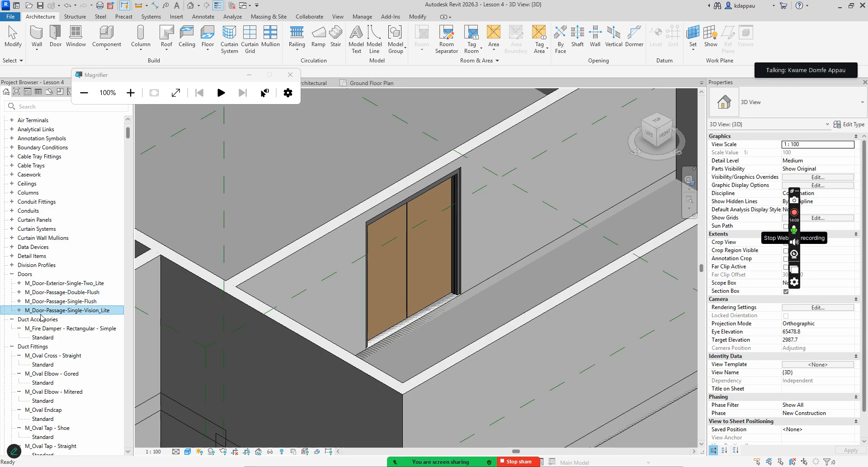
double_click(13, 321)
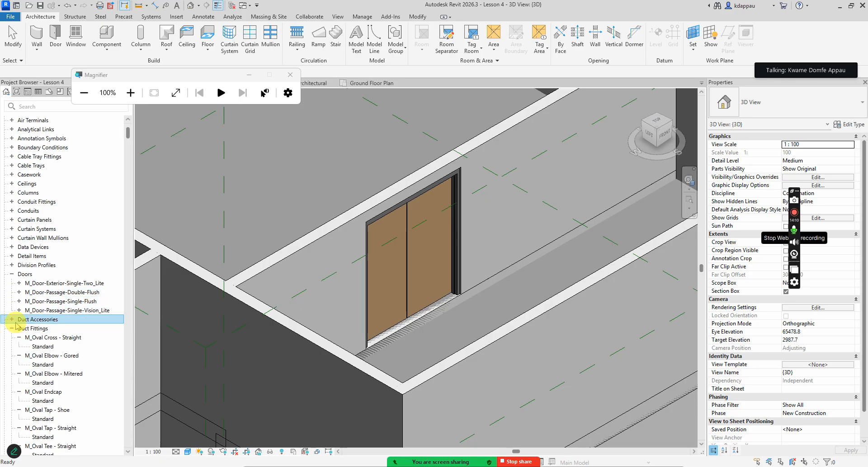
left_click(11, 328)
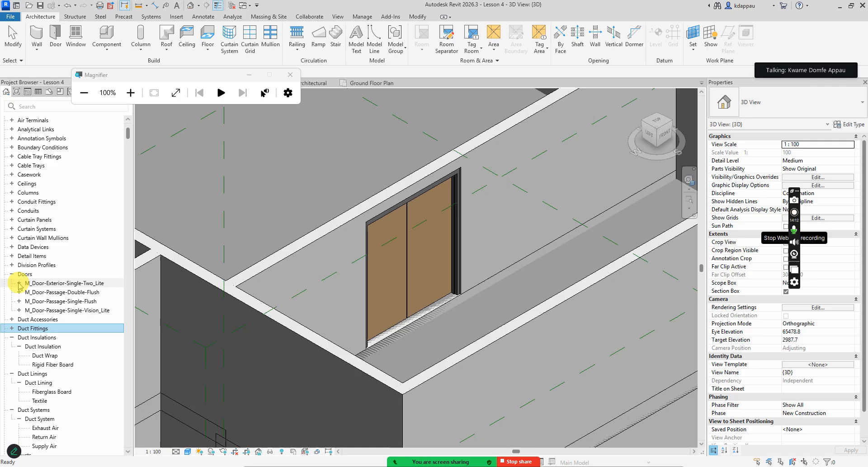
Expand the M_Door-Exterior-Single-Two_Lite and M_Door-Passage-Double-Flush families, and view the properties of the exterior 900 x 2000mm type.
left_click(19, 283)
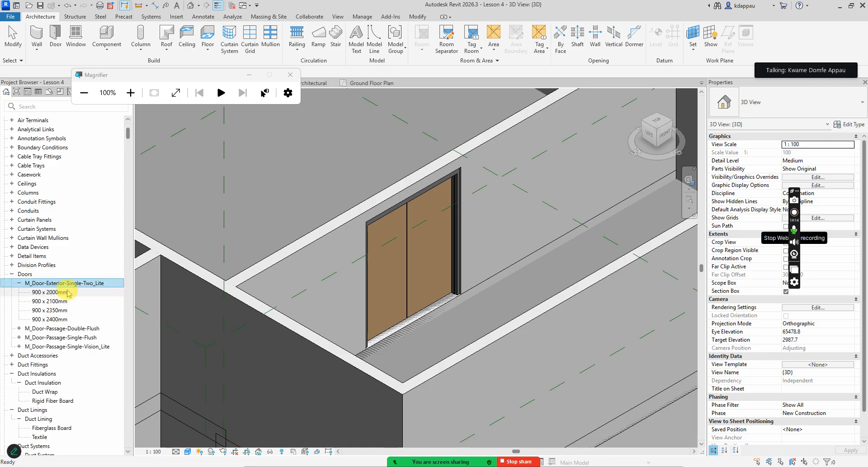
left_click(48, 292)
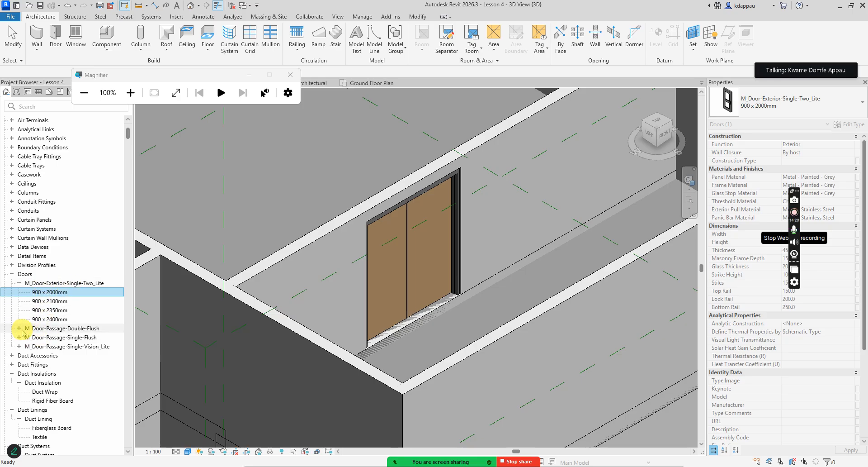
double_click(30, 329)
scroll(31, 329, "down", 1)
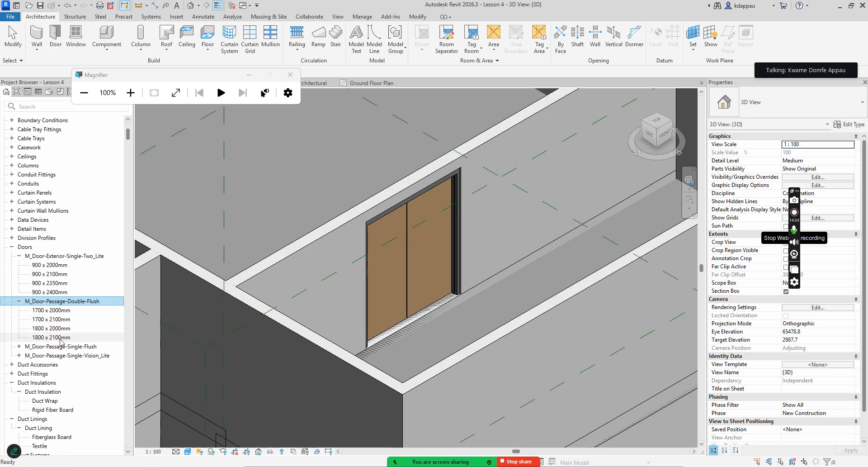
scroll(36, 337, "down", 1)
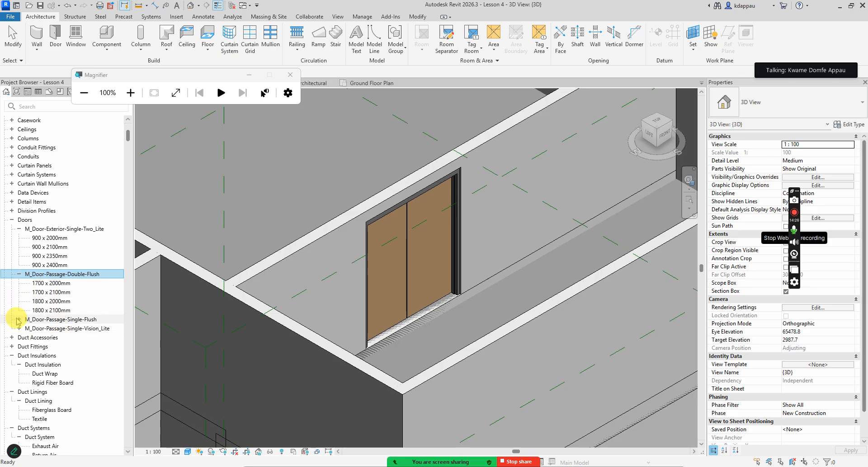
Expand the M_Door-Passage-Single-Flush and M_Door-Passage-Single-Vision_Lite families to show their available sizes.
left_click(18, 320)
scroll(46, 312, "down", 1)
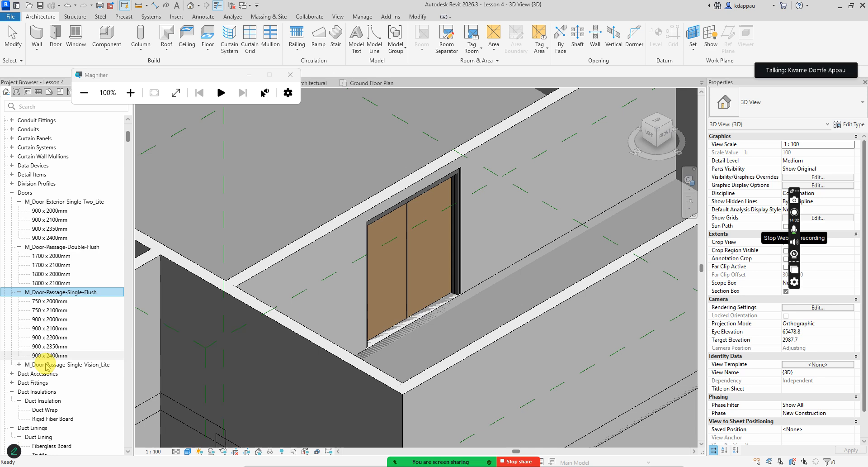
left_click(19, 364)
scroll(47, 352, "down", 1)
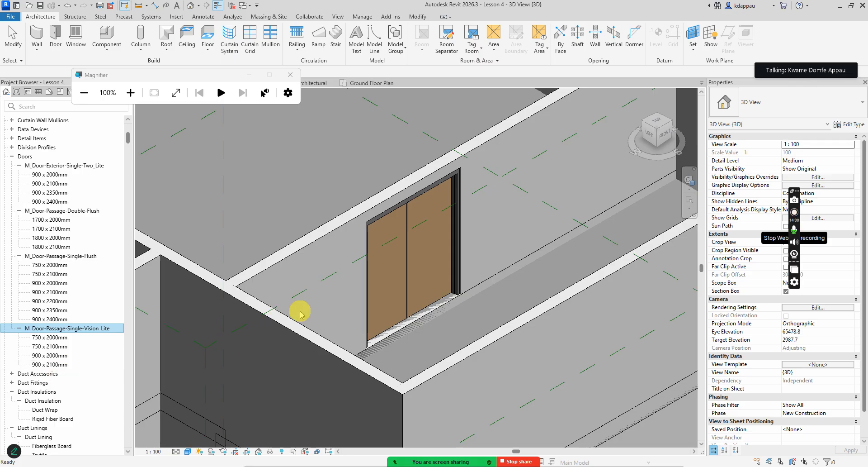
Select the double door in the 3D view to show its family and type along with the surrounding walls.
left_click(354, 298)
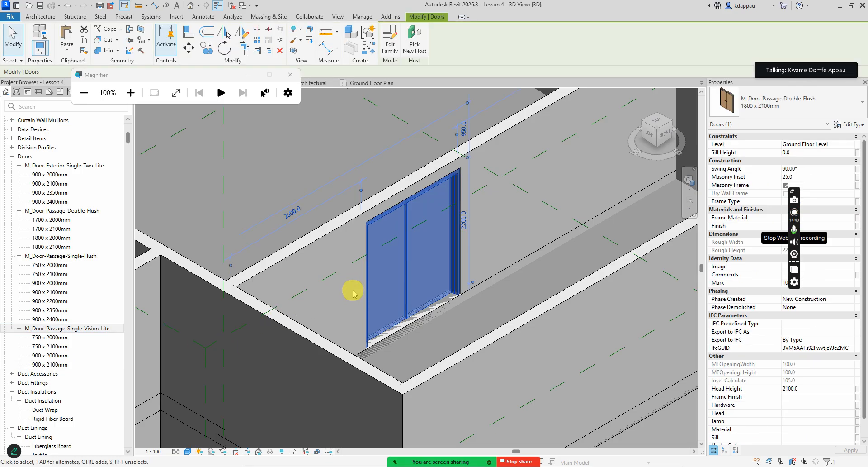
scroll(355, 295, "down", 2)
scroll(382, 289, "down", 1)
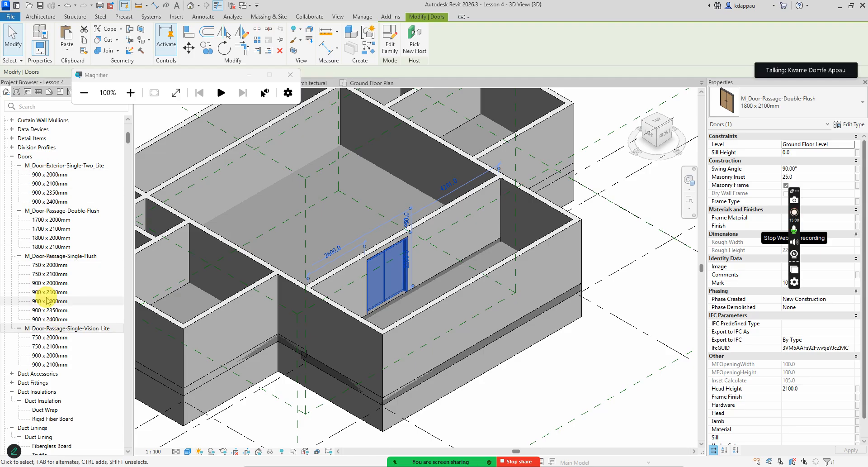
Collapse the M_Door-Exterior-Single-Two_Lite family and the whole Doors category in the project tree.
left_click(54, 268)
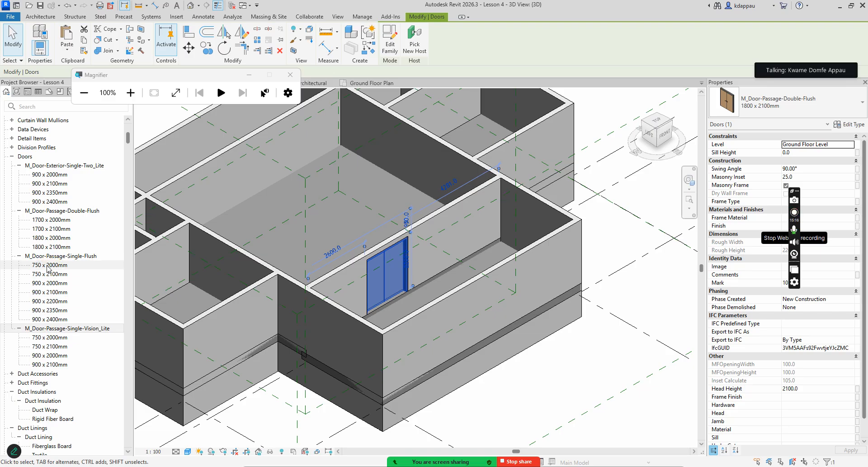
left_click(19, 165)
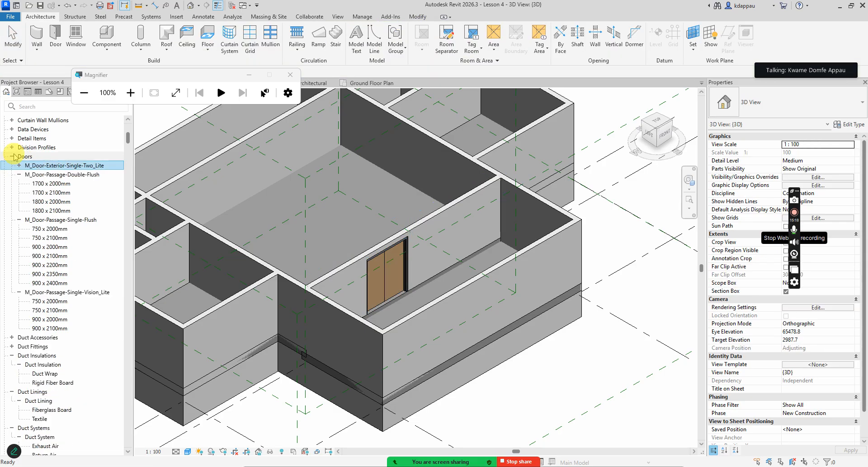
left_click(13, 157)
Under the Windows category, collapse the M_Window-Casement-Double, M_Window-Double-Hung and M_Window-Fixed families.
scroll(64, 208, "down", 18)
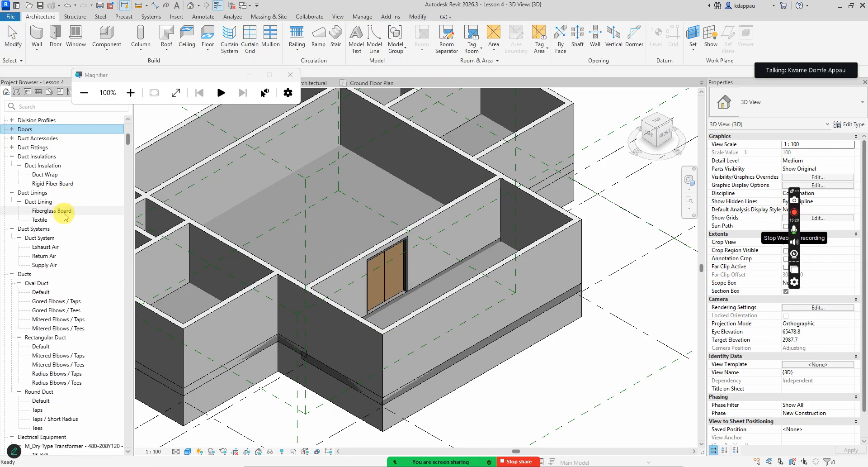
scroll(46, 312, "down", 10)
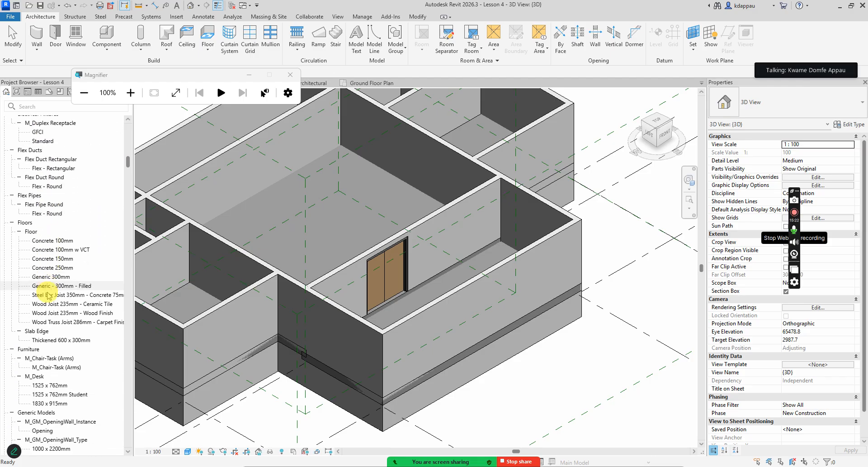
scroll(39, 323, "down", 15)
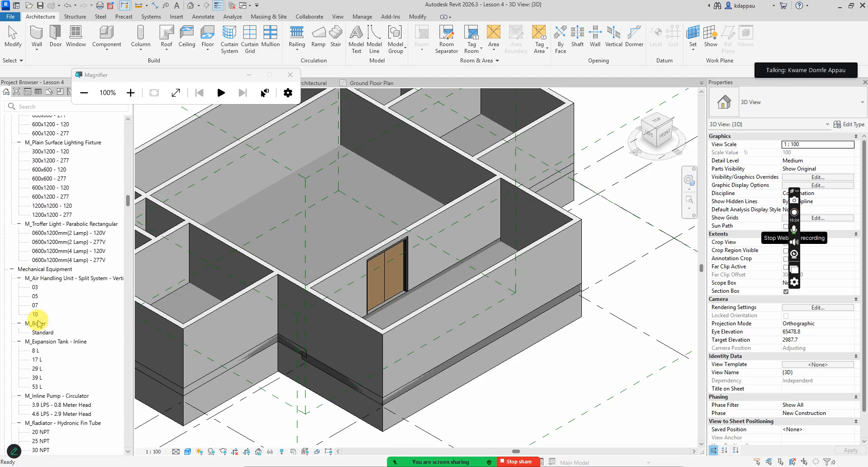
scroll(39, 322, "down", 8)
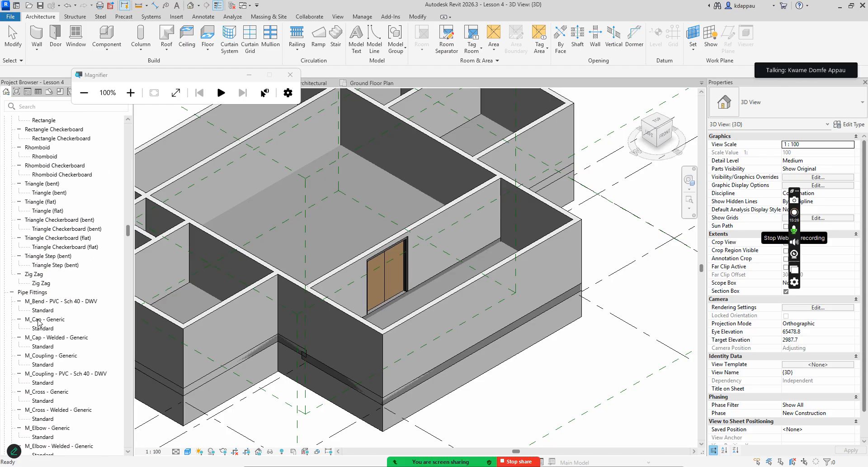
scroll(38, 321, "down", 6)
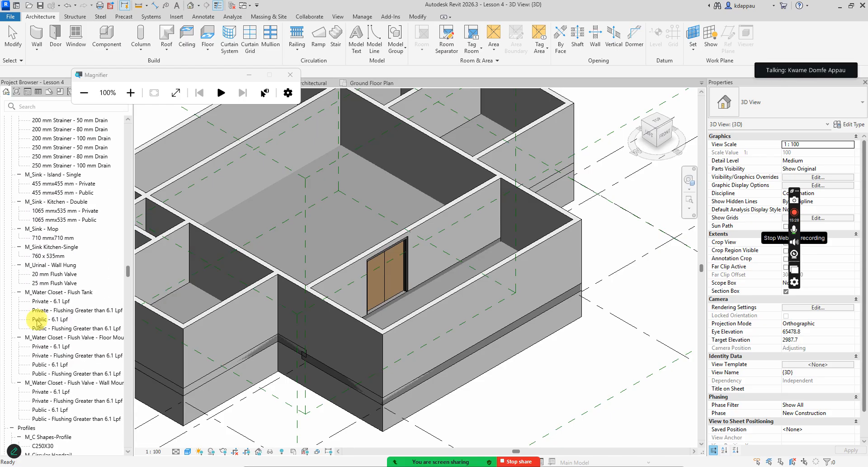
scroll(38, 330, "down", 15)
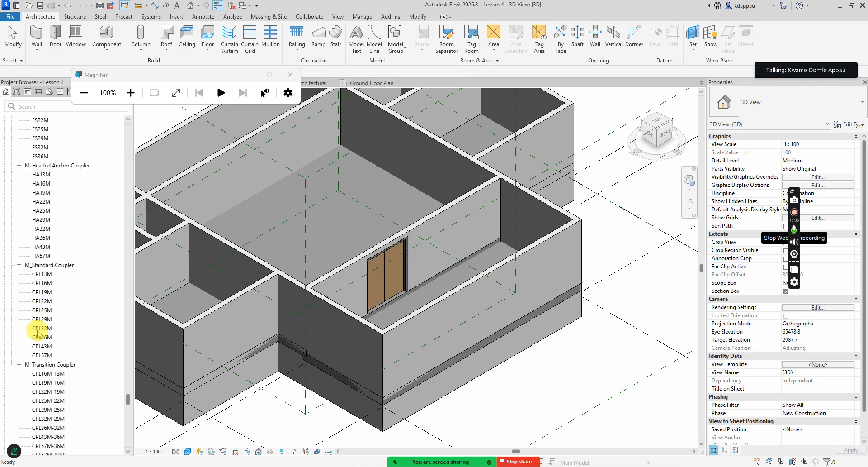
scroll(38, 332, "down", 15)
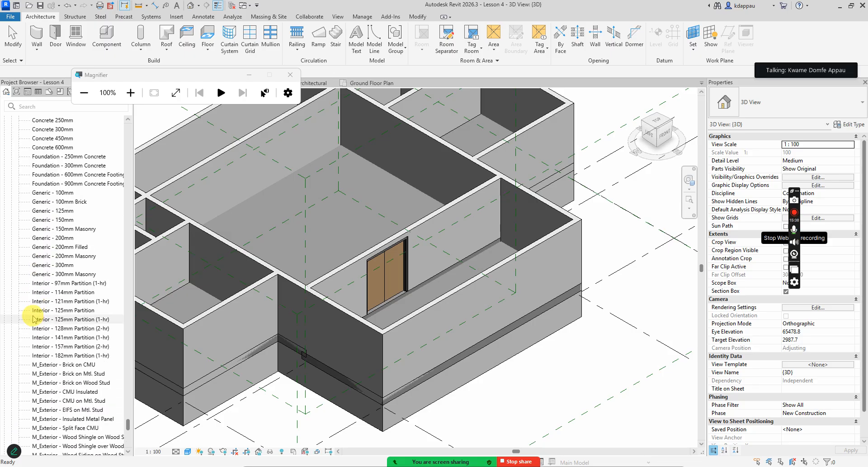
scroll(35, 318, "down", 11)
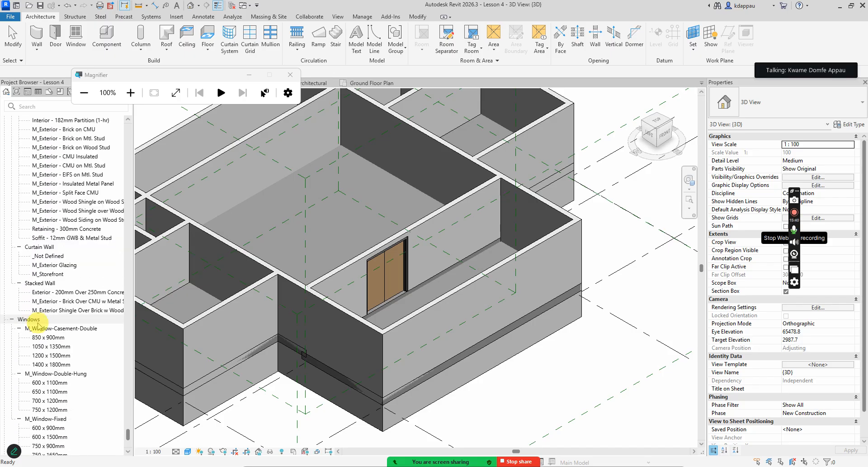
scroll(40, 325, "down", 2)
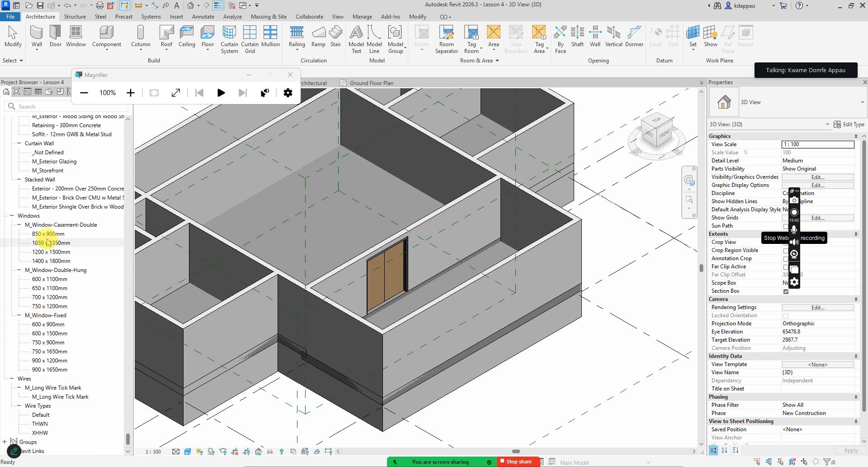
left_click(19, 224)
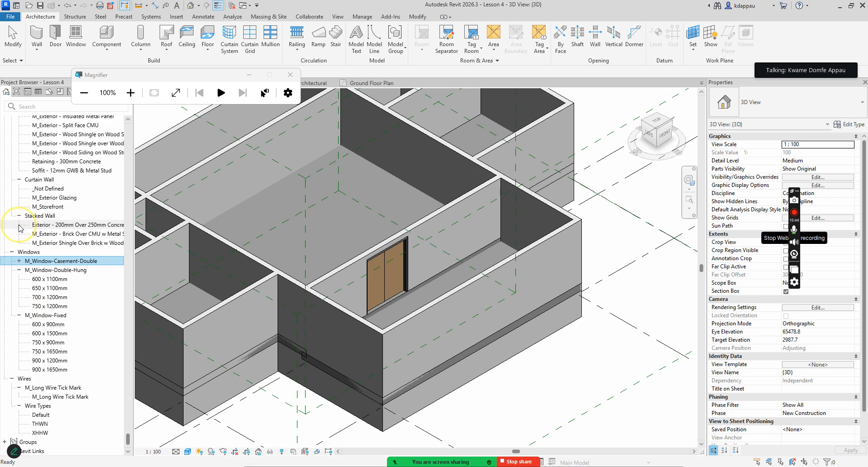
left_click(19, 270)
left_click(19, 316)
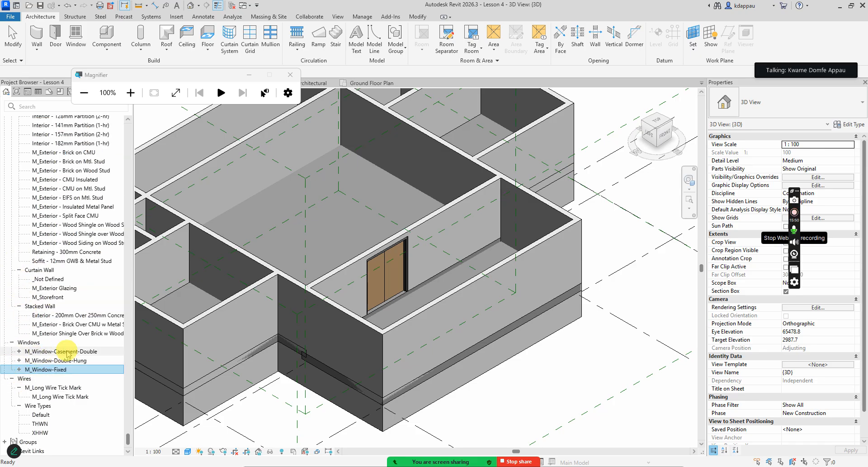
Highlight the three window families in turn, from M_Window-Fixed up to M_Window-Casement-Double.
left_click(48, 371)
key("Escape")
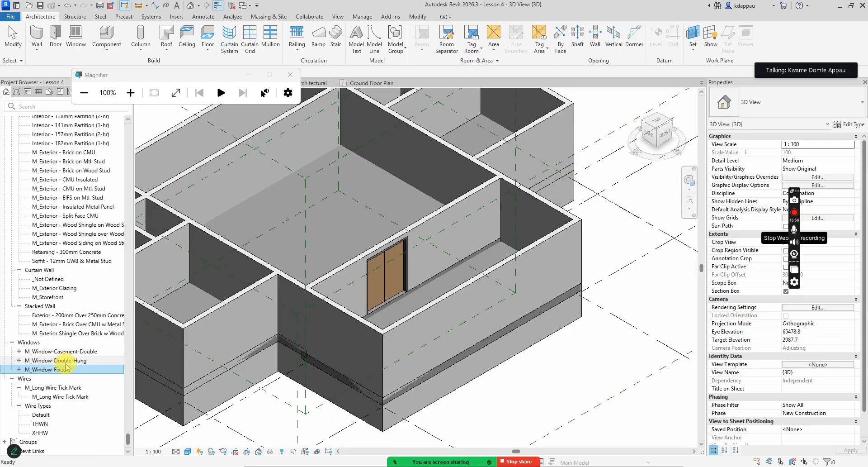
left_click(64, 360)
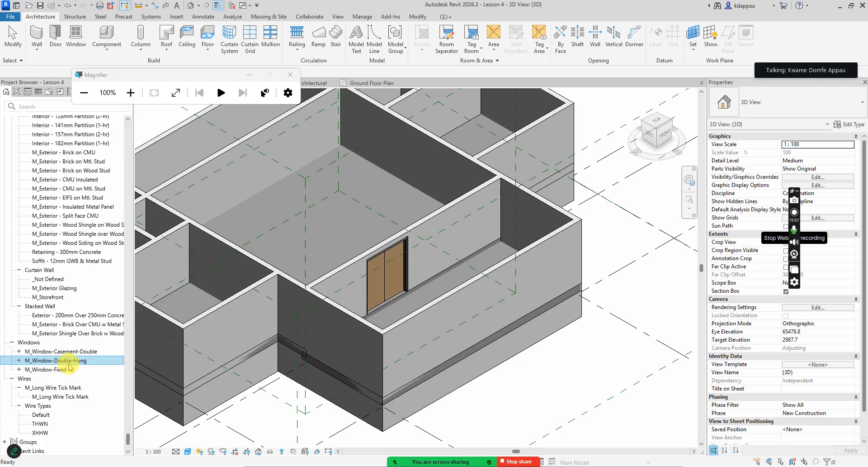
left_click(45, 352)
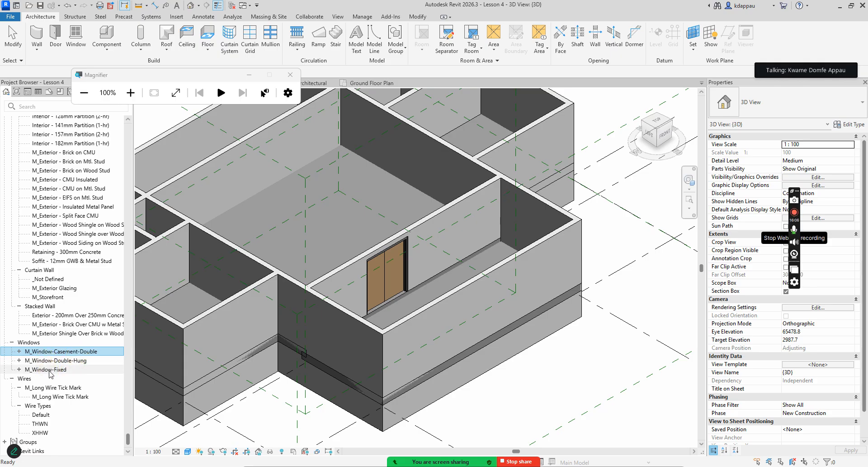
Expand M_Window-Fixed, go through its types from 600 x 900mm to 900 x 1650mm, and collapse the family again.
left_click(24, 370)
left_click(19, 369)
scroll(36, 378, "down", 3)
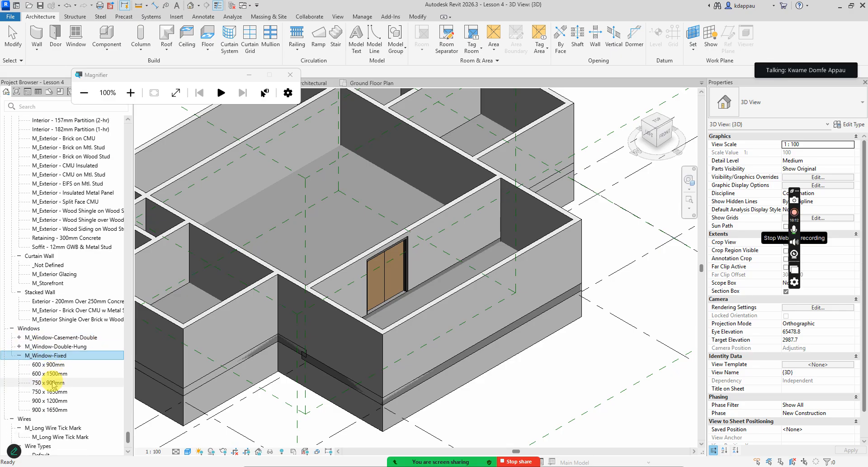
left_click(49, 347)
left_click(48, 355)
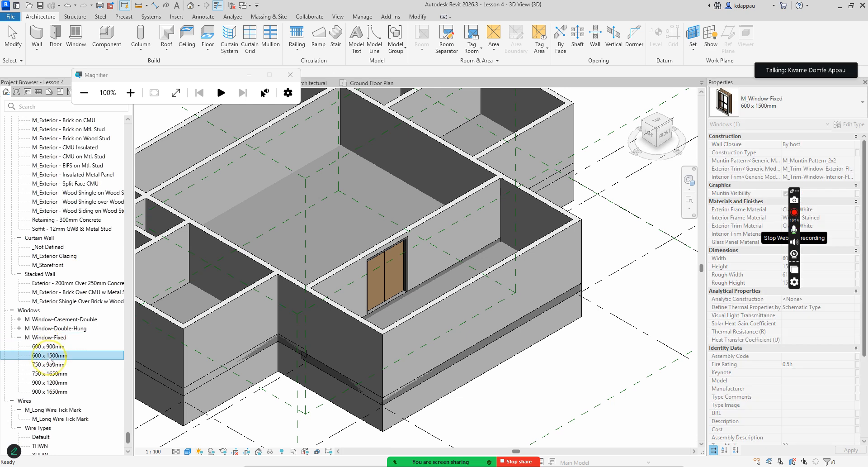
left_click(48, 364)
left_click(49, 373)
left_click(48, 382)
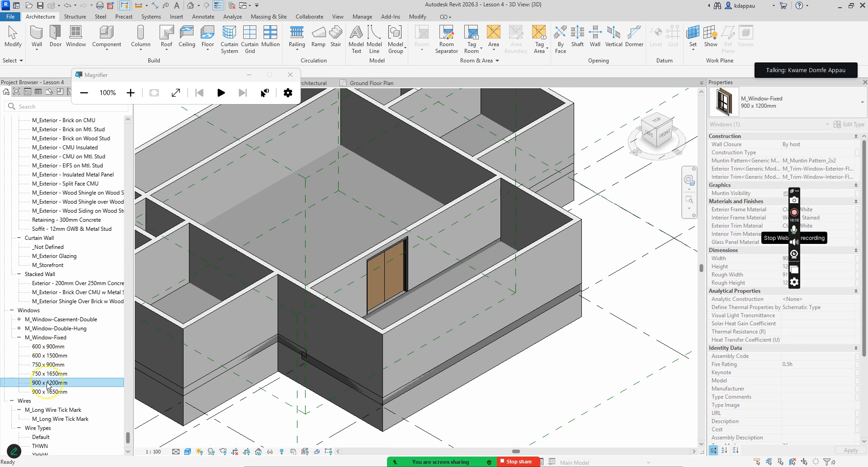
left_click(49, 392)
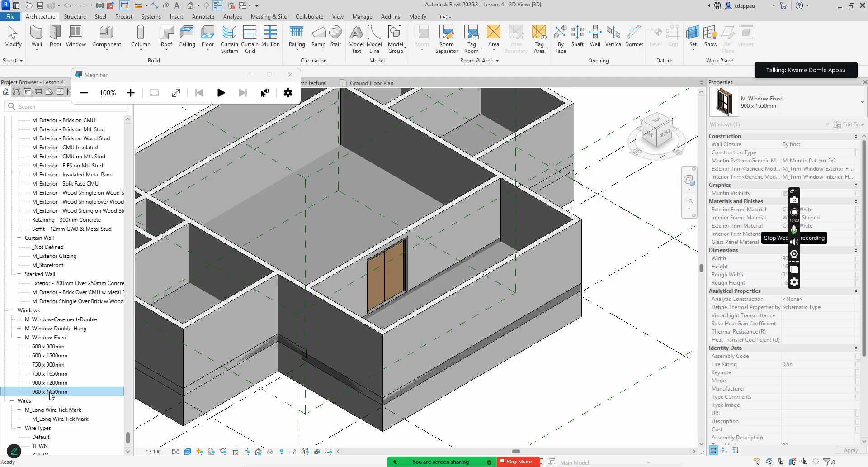
left_click(19, 336)
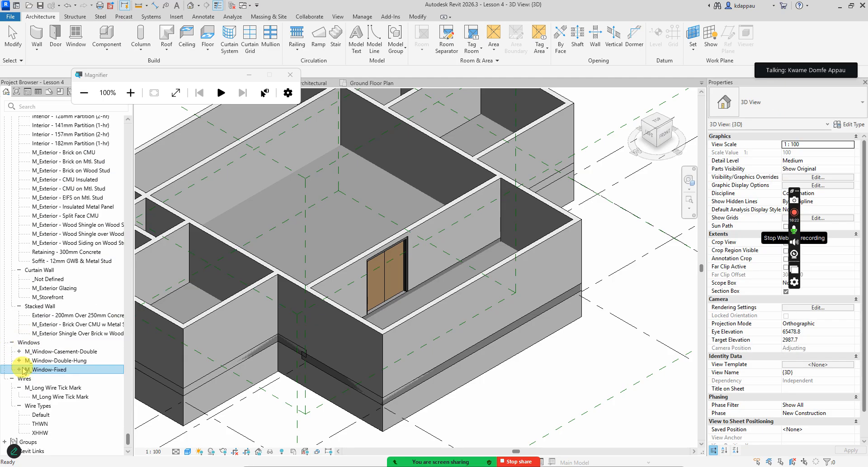
Expand M_Window-Double-Hung, go through its types from 600 x 1100mm to 750 x 1200mm, and collapse the family again.
left_click(19, 360)
left_click(47, 370)
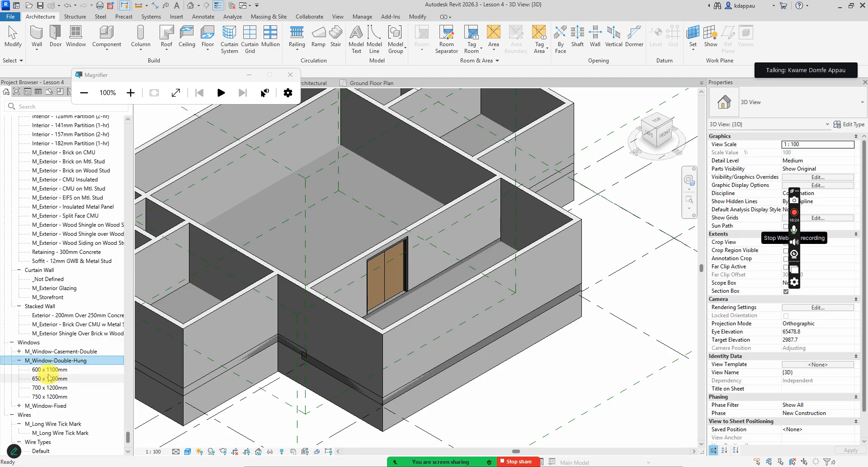
left_click(48, 378)
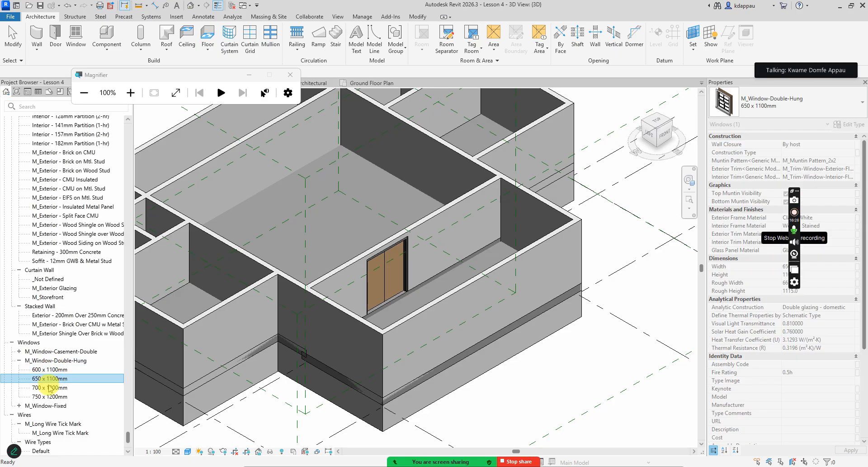
left_click(48, 387)
left_click(49, 397)
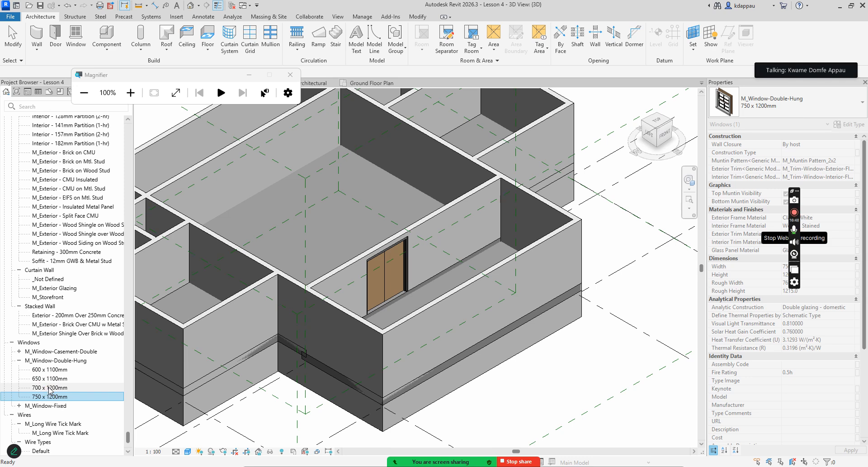
left_click(49, 389)
left_click(18, 360)
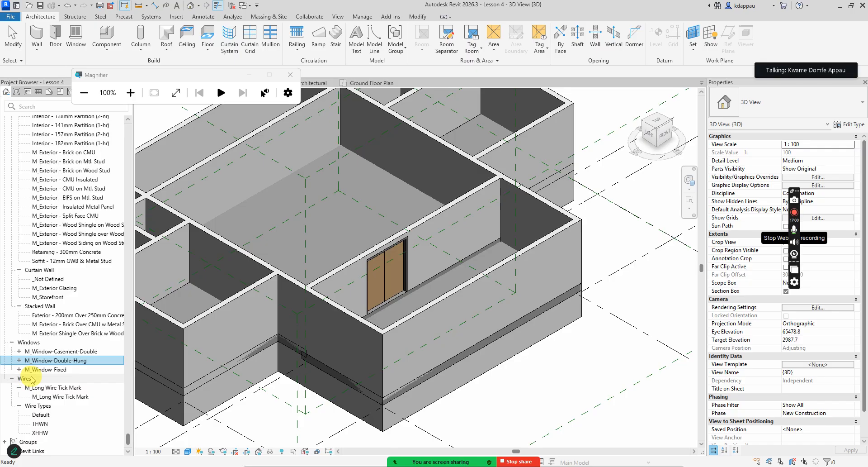
Collapse the Walls and Toposolid categories in the family list.
scroll(33, 379, "up", 9)
scroll(39, 285, "up", 2)
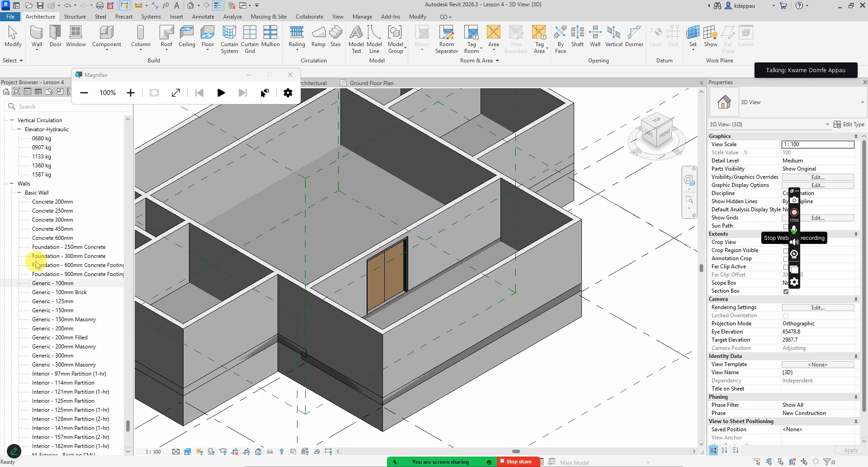
left_click(13, 183)
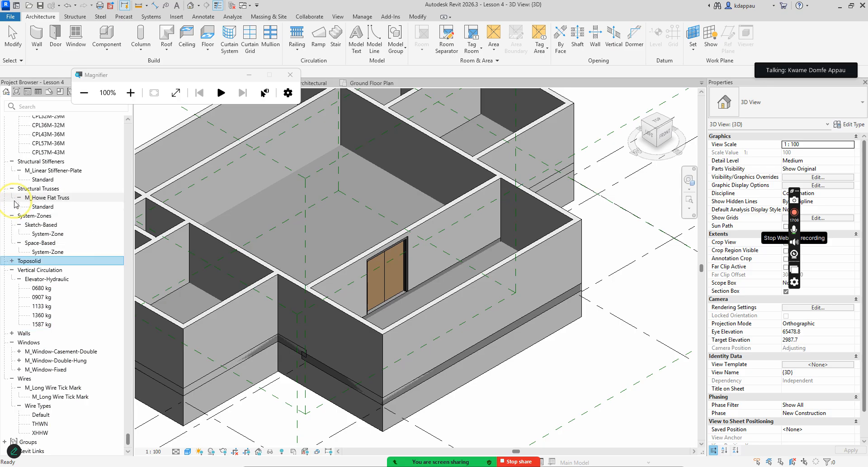
Collapse the Vertical Circulation and Structural Rebar Couplers categories in the family list.
left_click(12, 270)
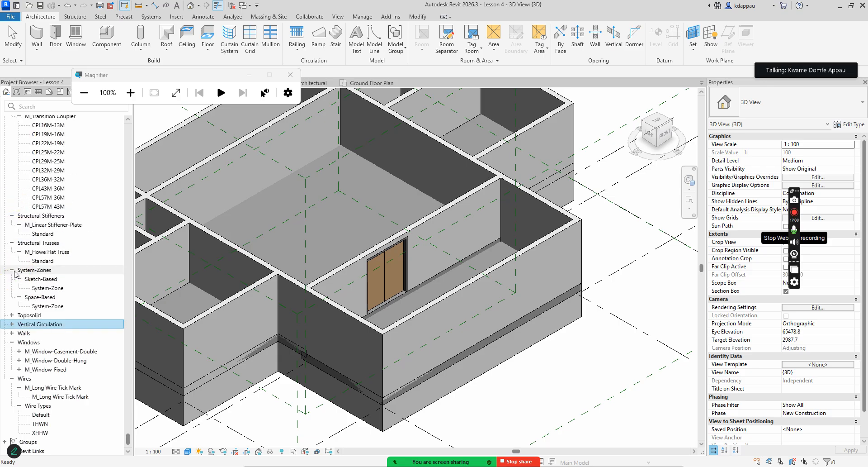
scroll(18, 271, "up", 5)
scroll(35, 255, "up", 6)
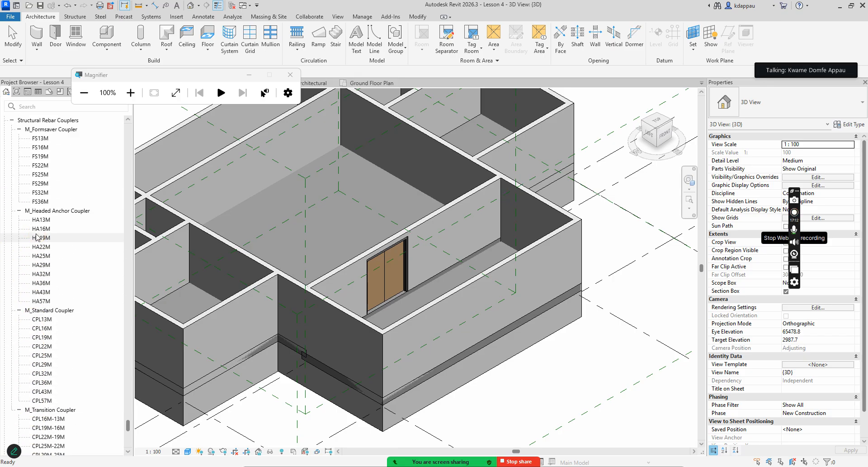
scroll(37, 238, "up", 3)
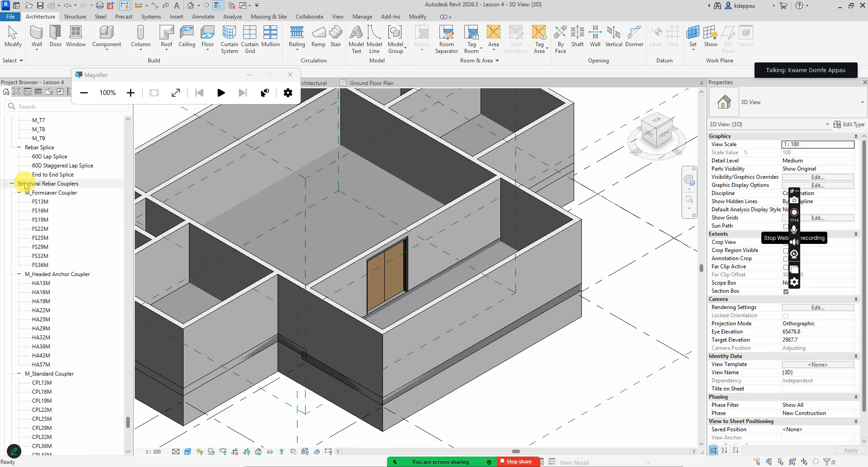
left_click(25, 184)
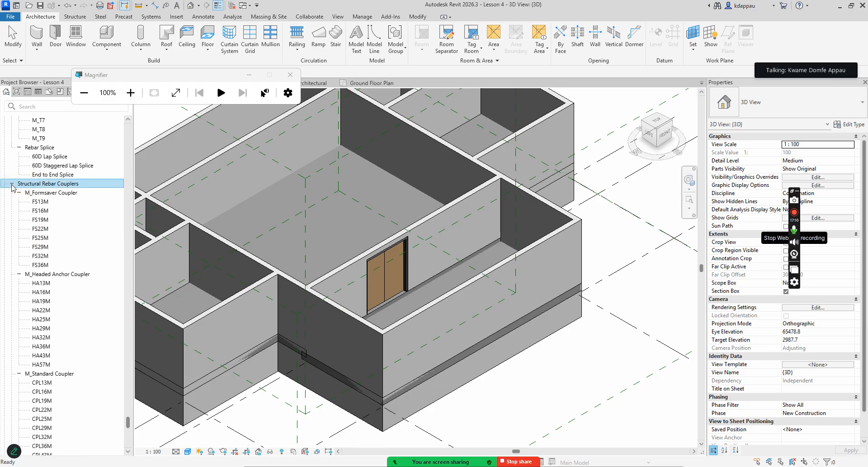
left_click(12, 184)
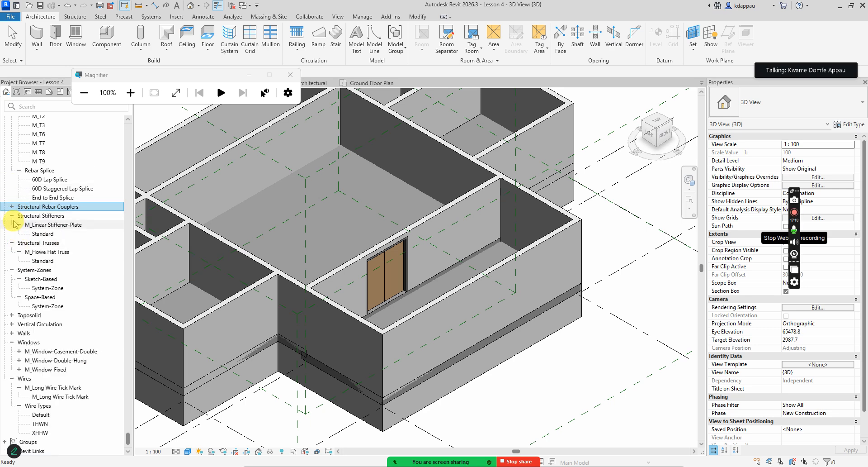
Collapse the Structural Stiffeners, Structural Trusses, System-Zones, Windows and Wires categories in the family list.
left_click(13, 216)
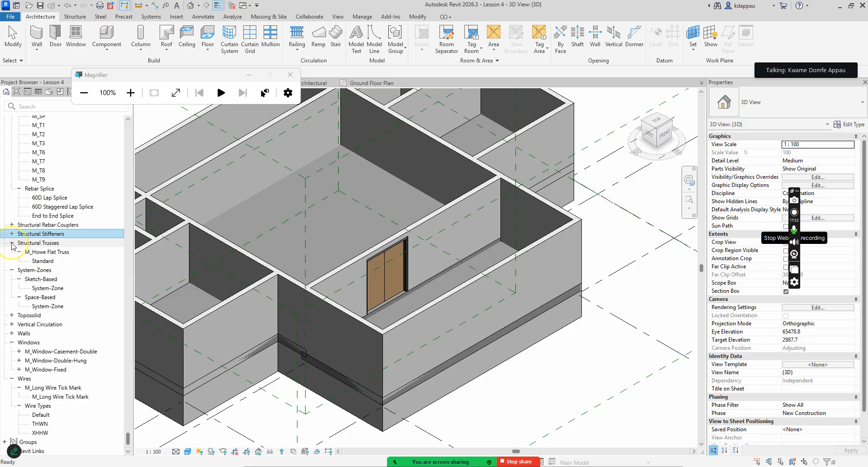
left_click(12, 245)
left_click(13, 270)
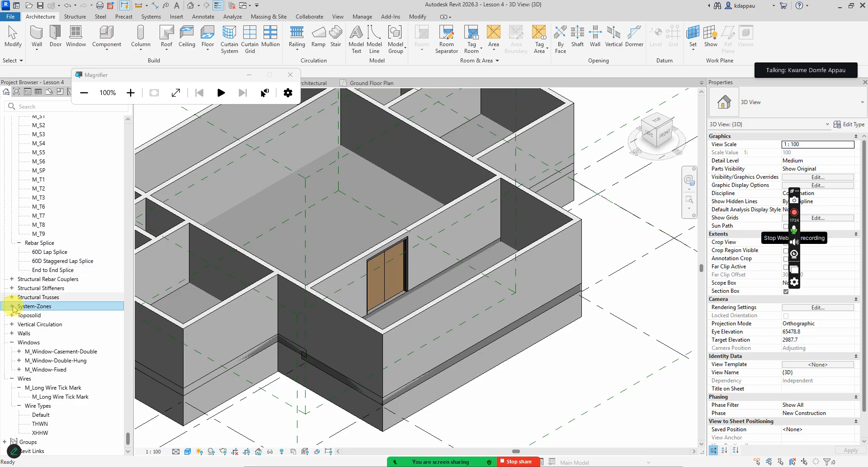
left_click(13, 342)
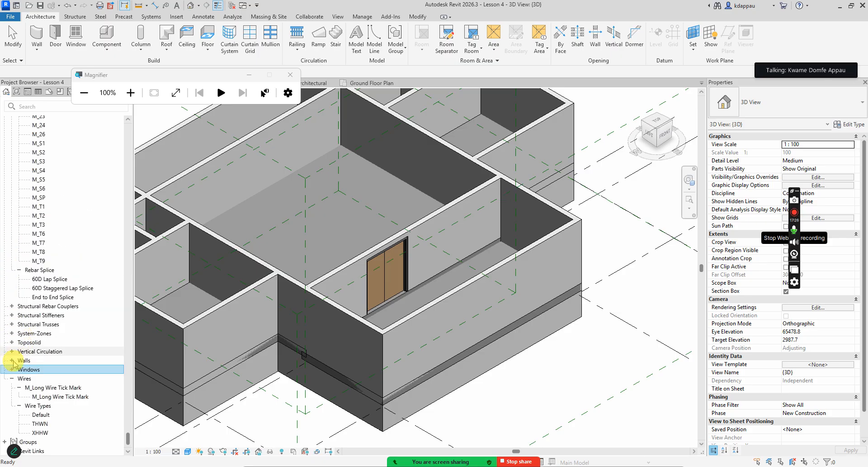
left_click(11, 379)
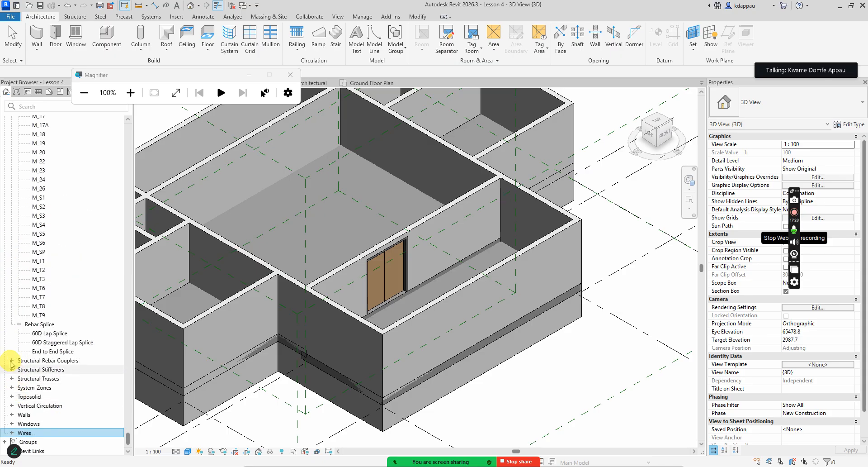
Collapse the Rebar Shape and Rebar Splice families under Structural Rebar.
scroll(16, 341, "up", 3)
scroll(19, 273, "up", 7)
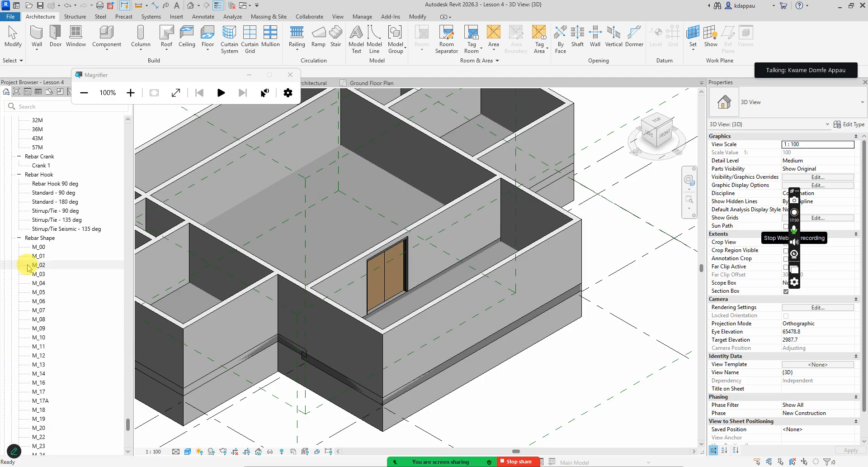
left_click(19, 238)
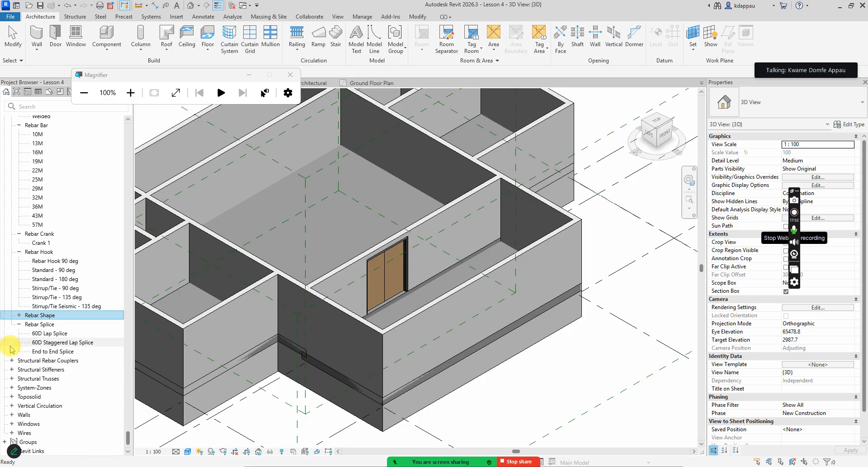
left_click(18, 324)
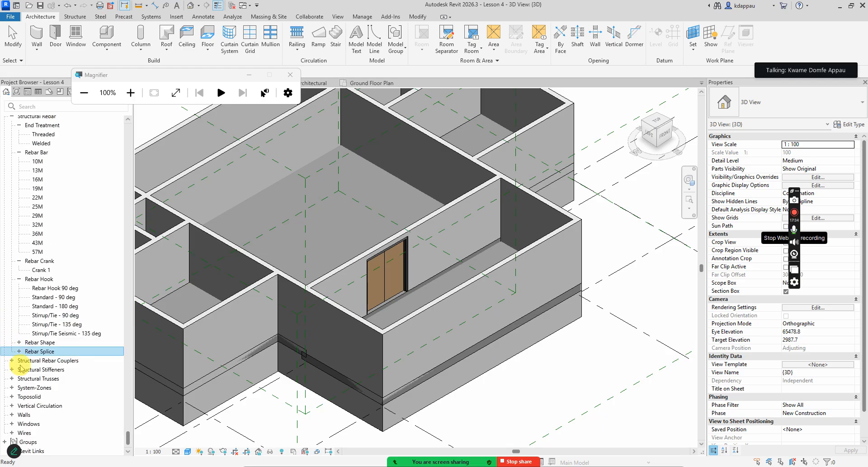
Expand Rebar Shape again and look through its types from M_00 to M_T9.
left_click(19, 342)
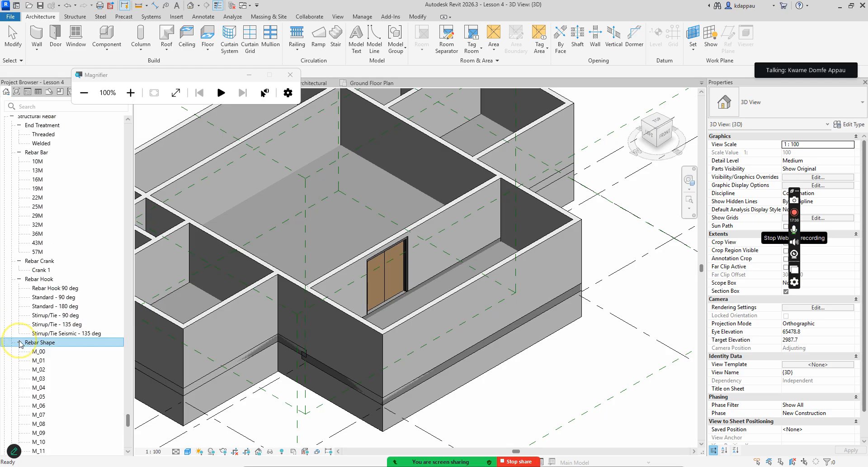
scroll(41, 316, "down", 5)
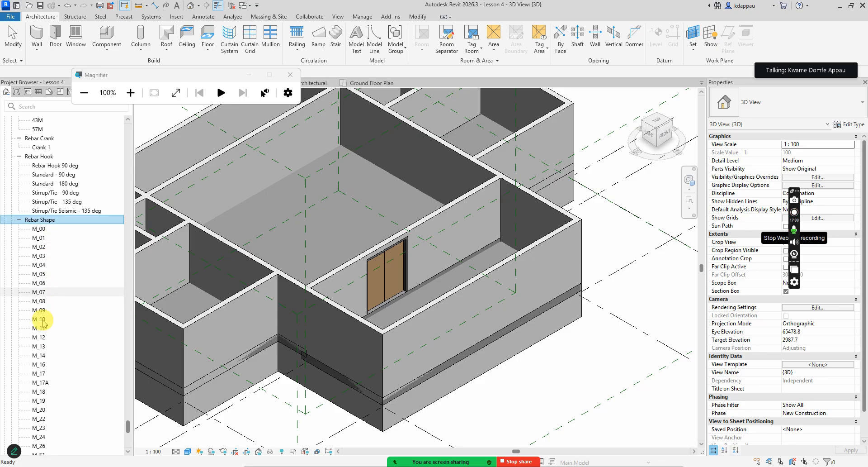
scroll(44, 322, "down", 7)
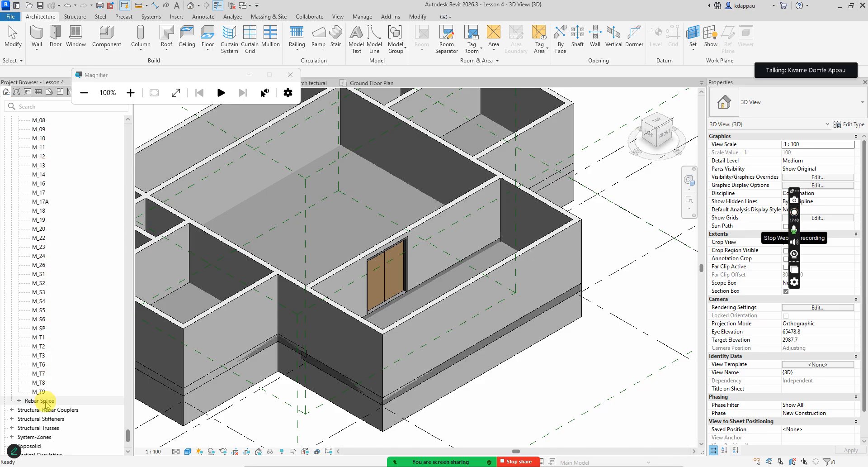
scroll(41, 344, "up", 8)
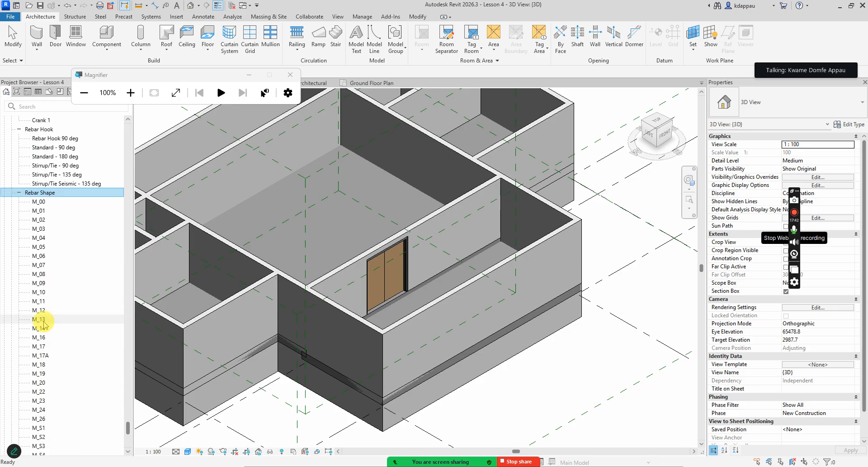
Go back up the family list to Ducts and collapse its Oval Duct, Rectangular Duct and Round Duct families.
scroll(36, 281, "up", 8)
scroll(55, 245, "up", 1)
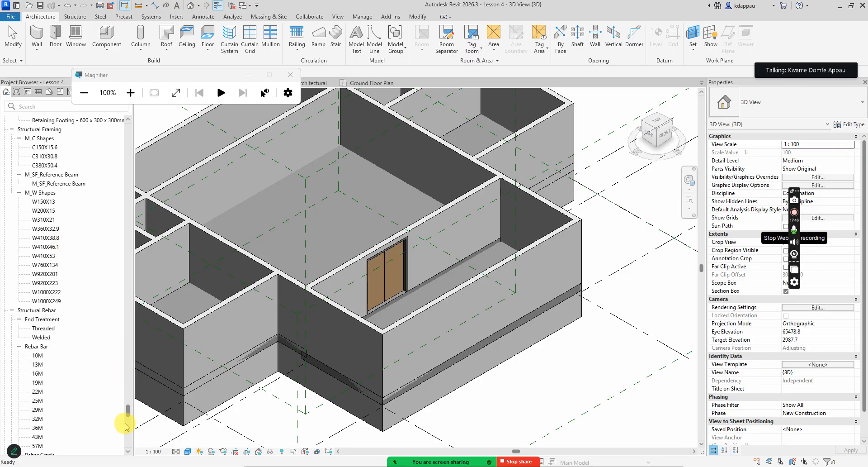
left_click_drag(127, 410, 131, 164)
scroll(30, 282, "up", 7)
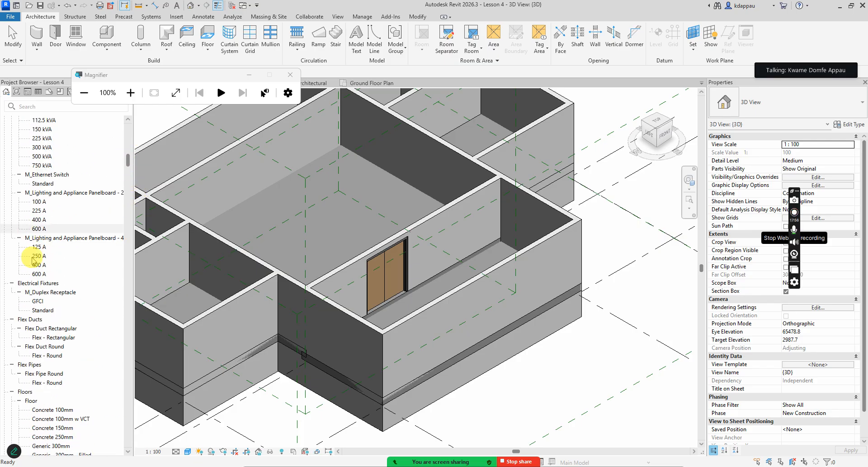
scroll(31, 237, "up", 7)
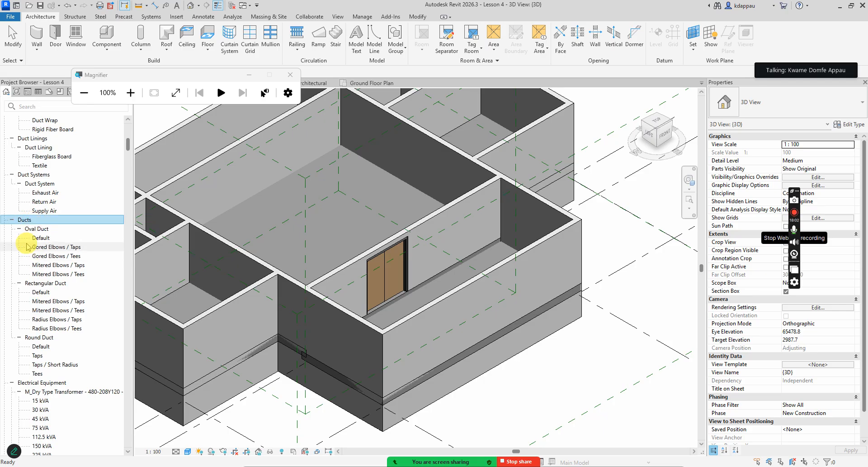
left_click(20, 230)
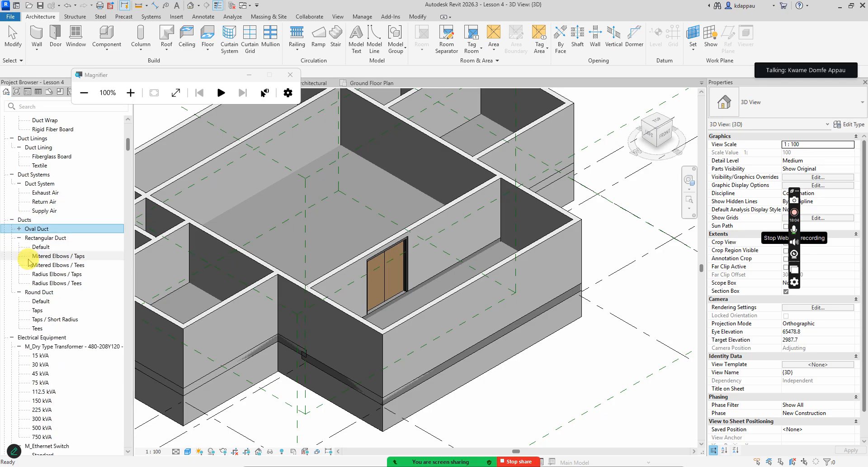
left_click(19, 238)
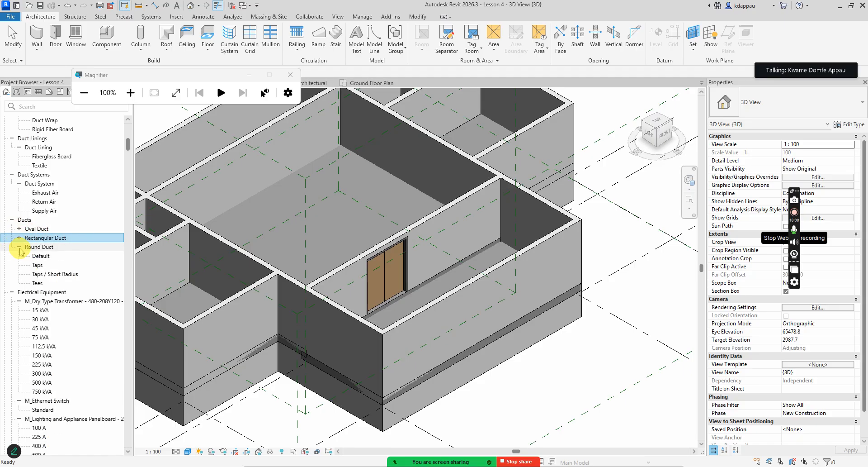
left_click(19, 247)
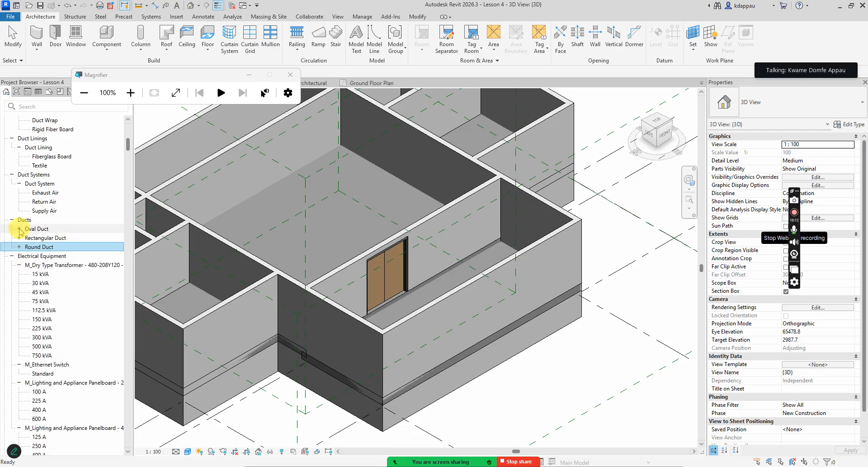
Expand Oval Duct and go through its types in turn, from Default to Mitered Elbows / Tees.
left_click(19, 229)
left_click(40, 238)
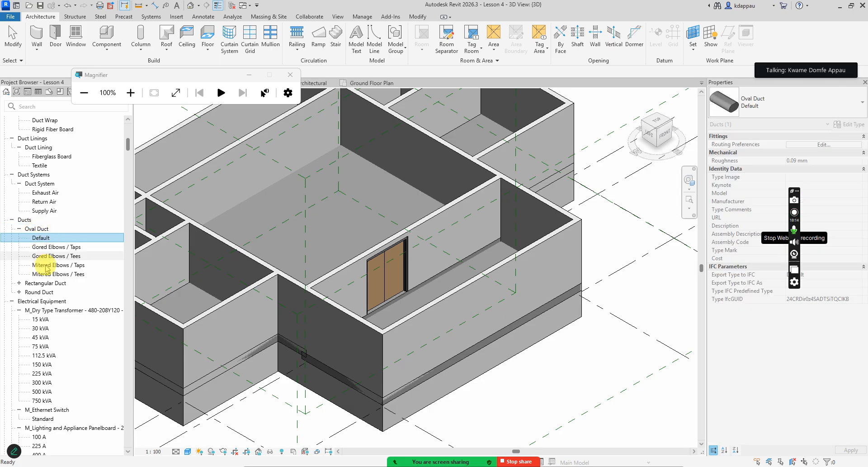
left_click(41, 247)
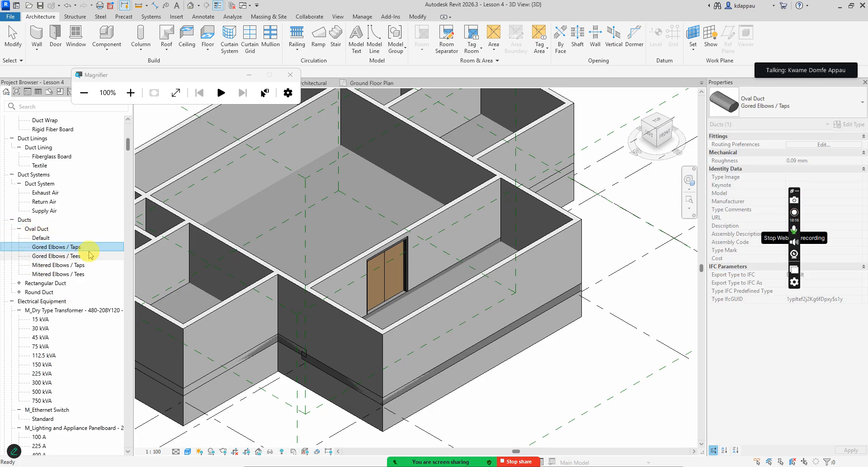
left_click(48, 257)
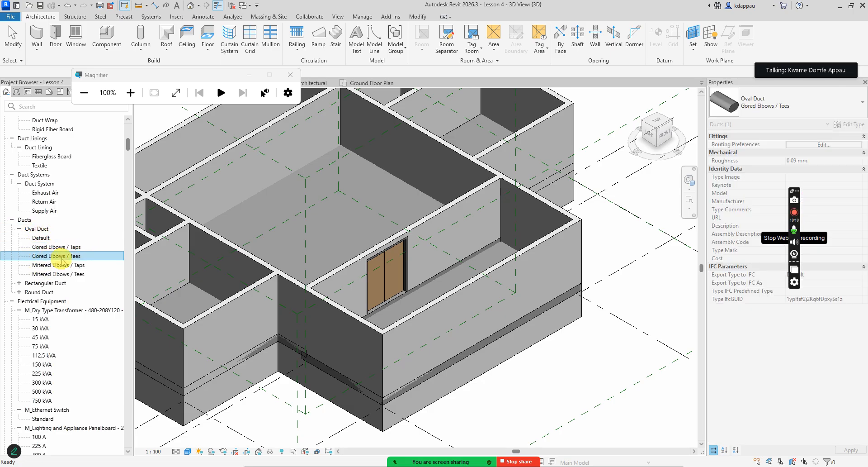
left_click(50, 266)
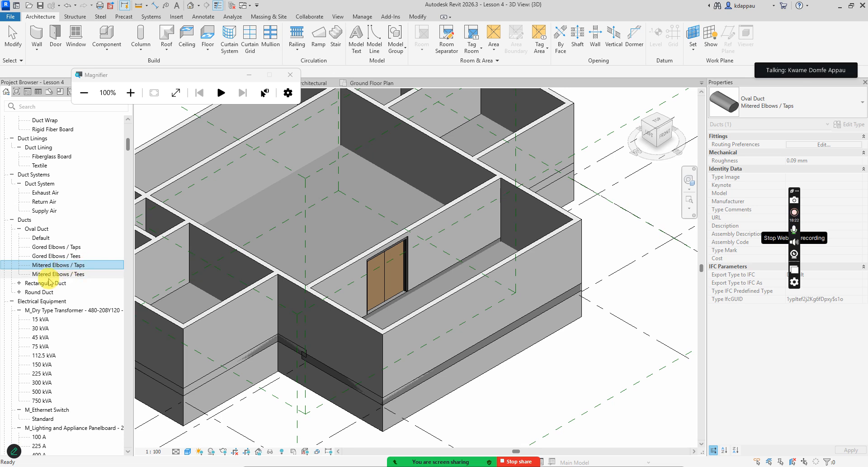
left_click(86, 274)
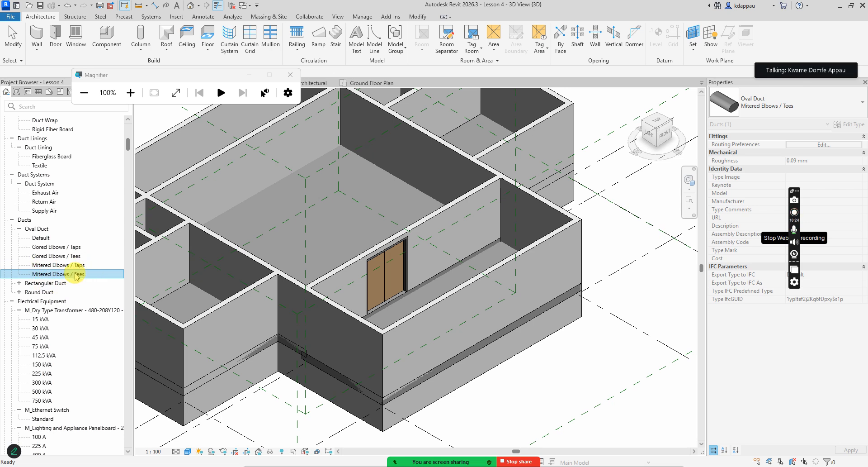
Expand Rectangular Duct and go through its types from Default to Radius Elbows / Tees.
left_click(19, 283)
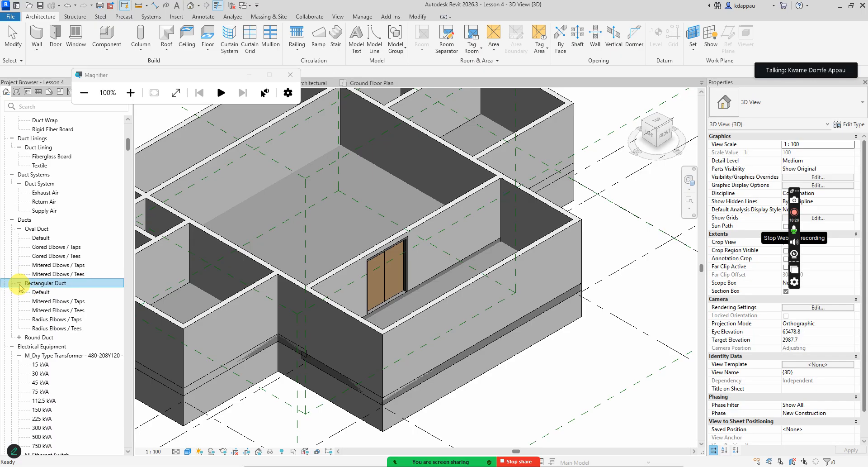
left_click(40, 293)
left_click(51, 301)
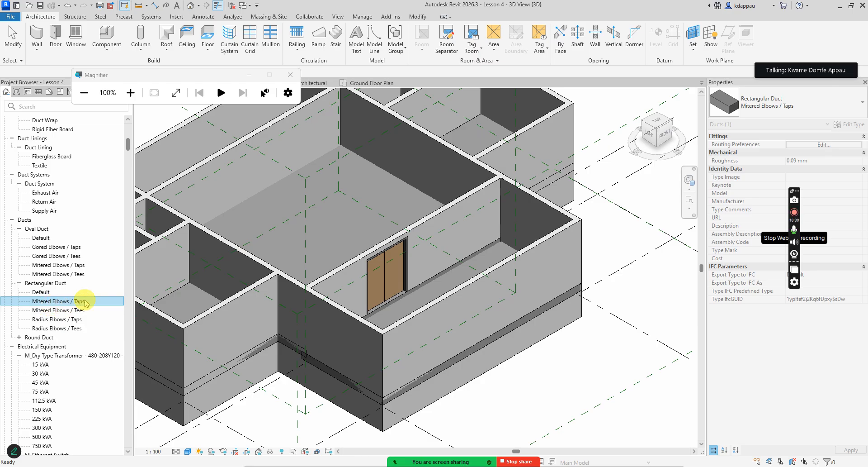
left_click(50, 310)
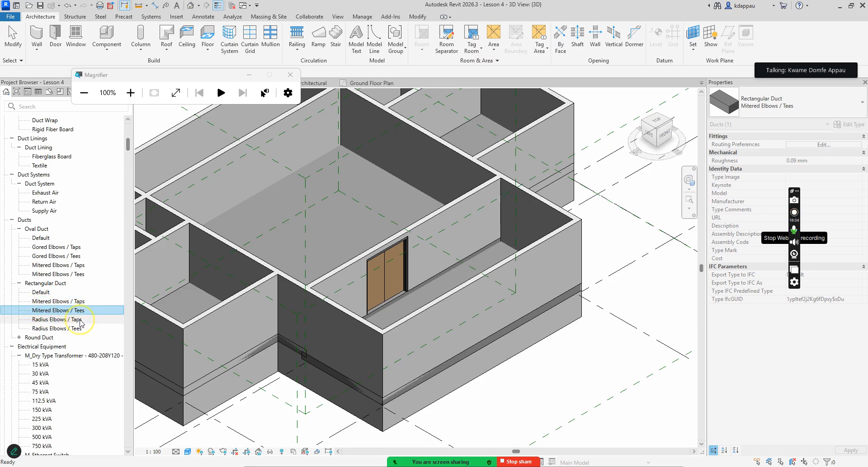
left_click(62, 329)
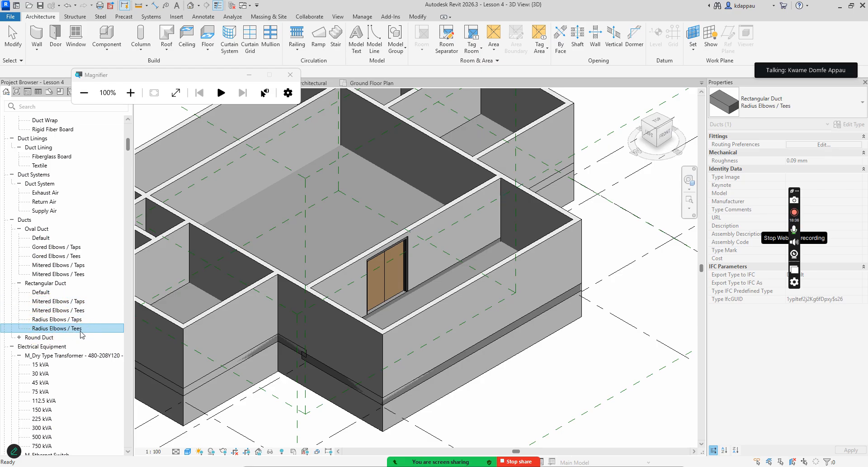
Collapse the Ducts and Electrical Equipment categories in the family list.
left_click(12, 219)
left_click(14, 228)
left_click(12, 228)
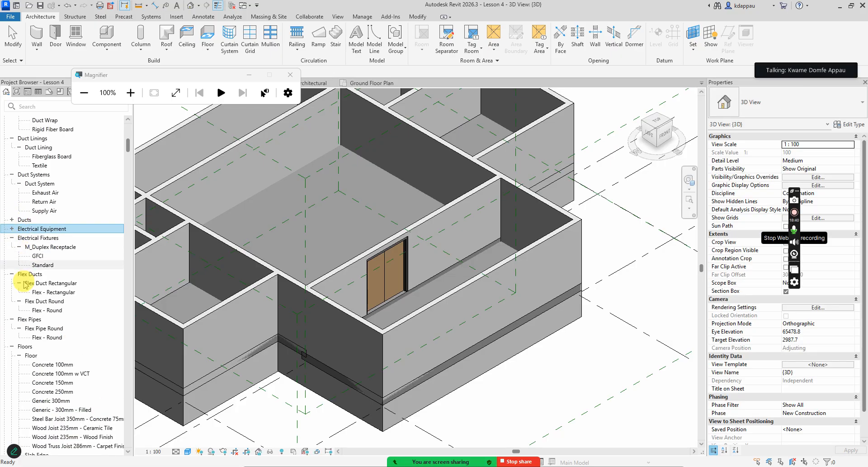
Find the Pipes category further down the family list and collapse its Pipe Types family and the Piping Systems category.
scroll(24, 283, "down", 20)
scroll(38, 319, "down", 15)
scroll(30, 312, "down", 20)
scroll(28, 315, "down", 9)
scroll(28, 342, "down", 5)
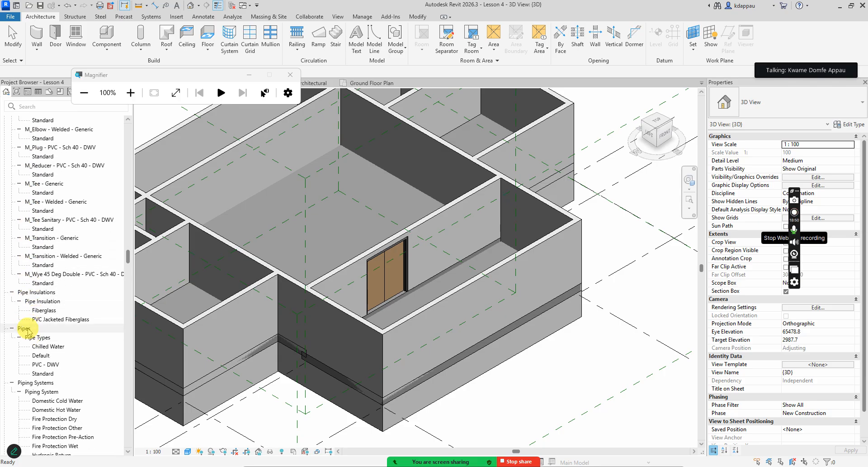
scroll(28, 329, "down", 2)
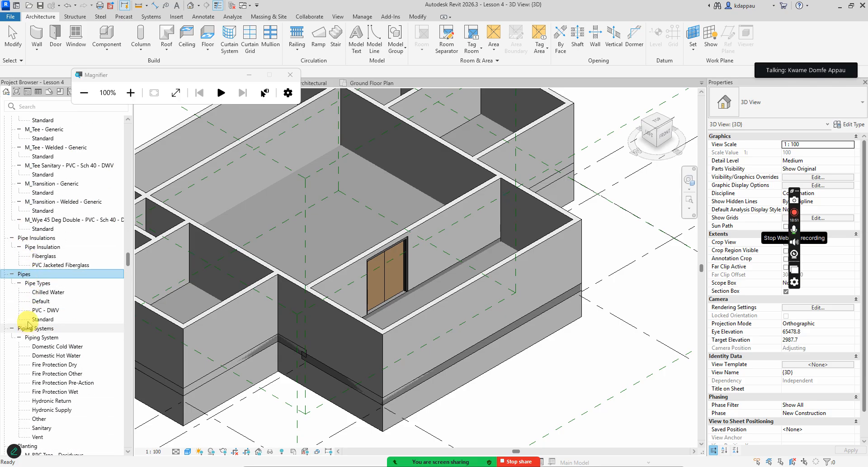
left_click(20, 284)
left_click(12, 293)
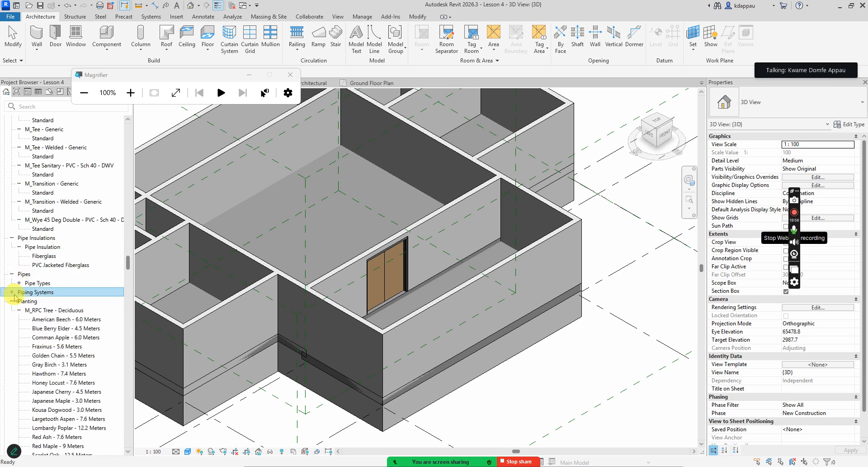
Expand Pipe Types and go through the Chilled Water, Default, PVC - DWV and Standard types.
left_click(19, 284)
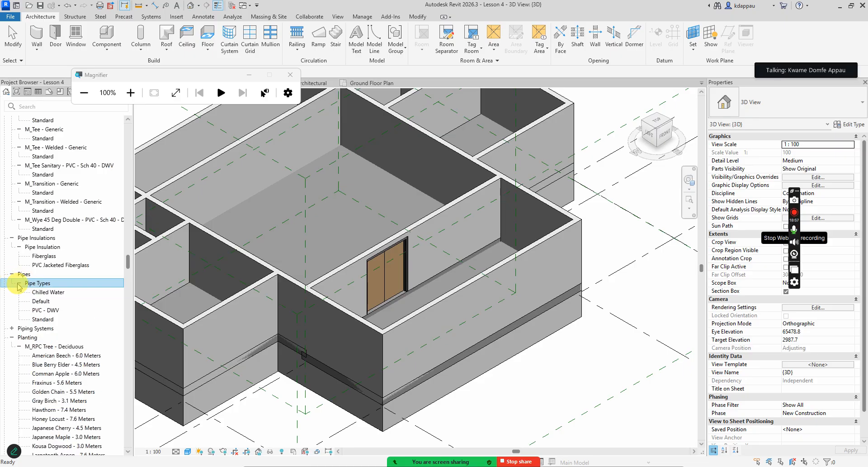
left_click(46, 292)
left_click(39, 302)
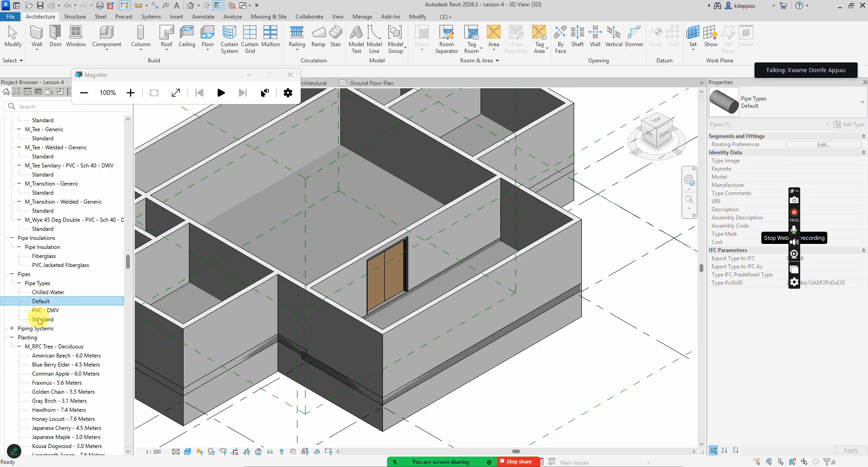
left_click(45, 311)
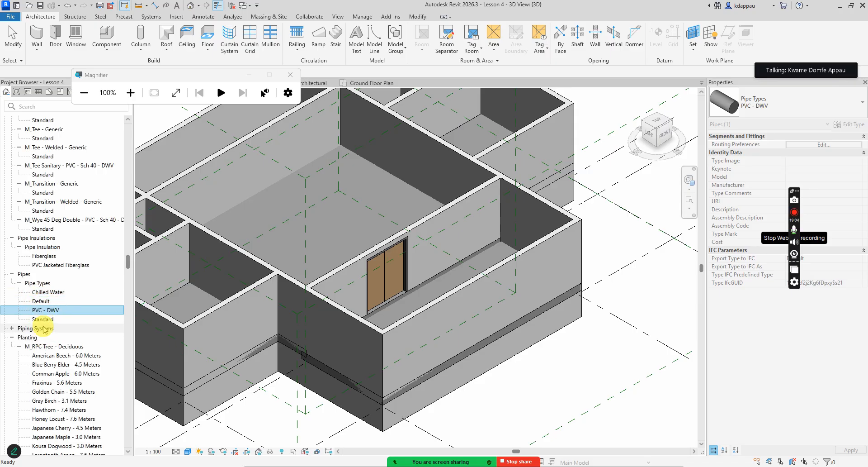
left_click(44, 320)
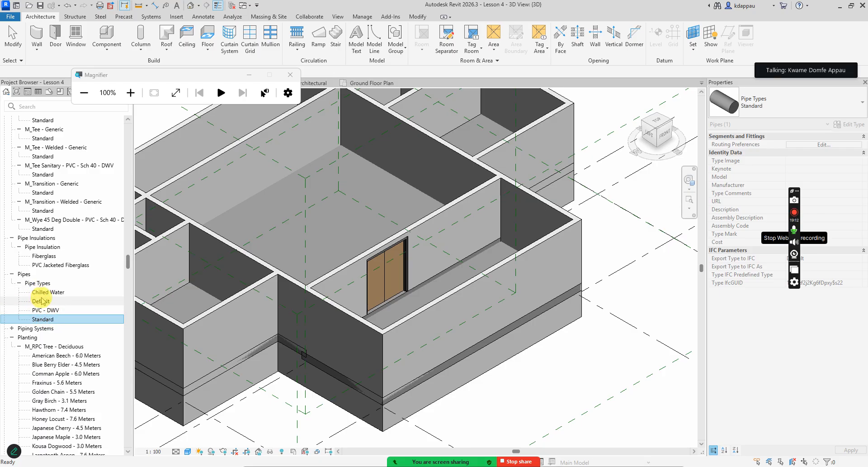
left_click(78, 293)
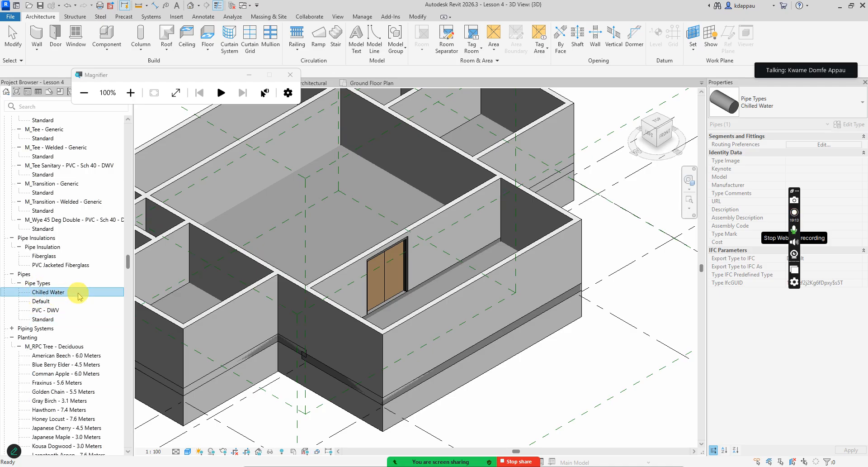
left_click(43, 318)
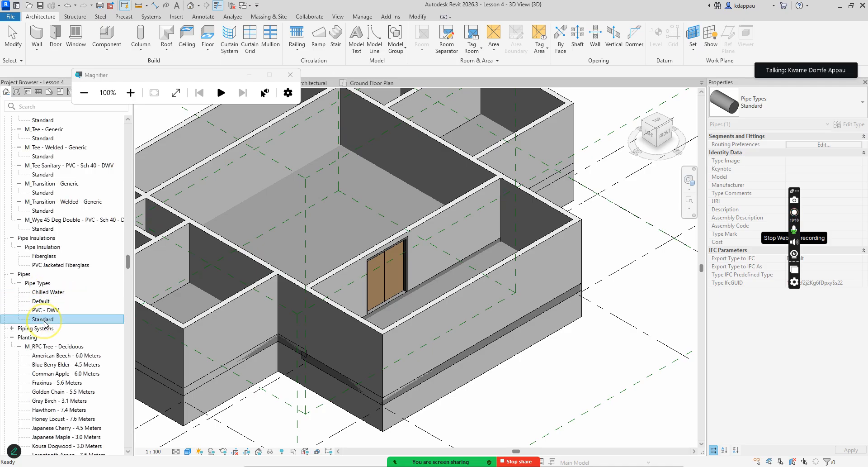
left_click(42, 301)
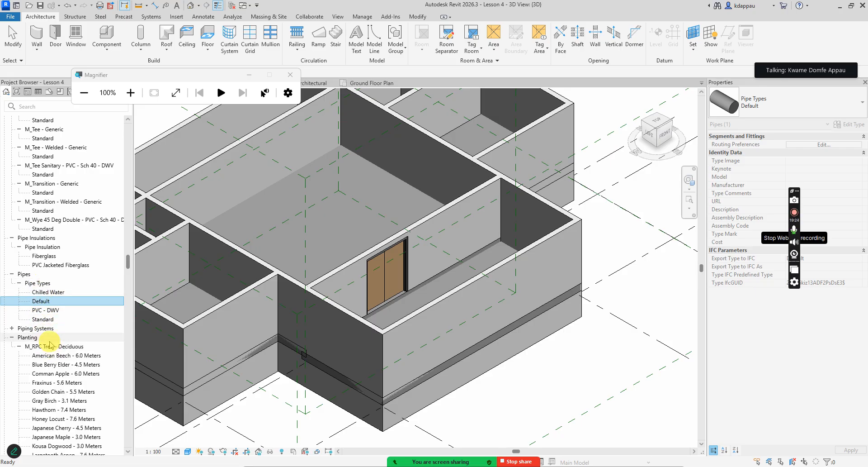
Select the double-flush door in the 3D model and look through the door families and sizes available for it.
scroll(373, 300, "down", 4)
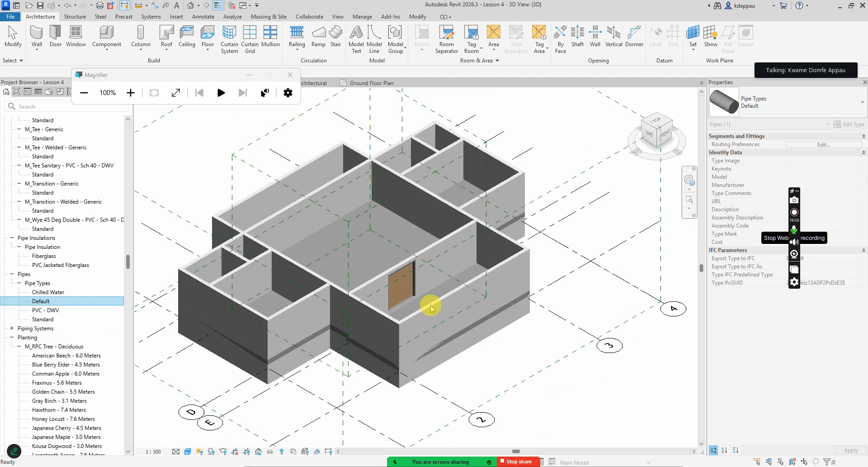
left_click(378, 266)
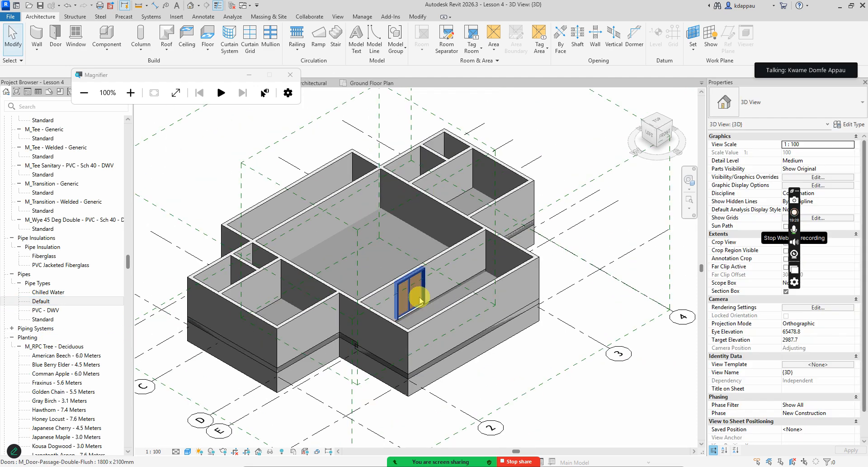
left_click(413, 300)
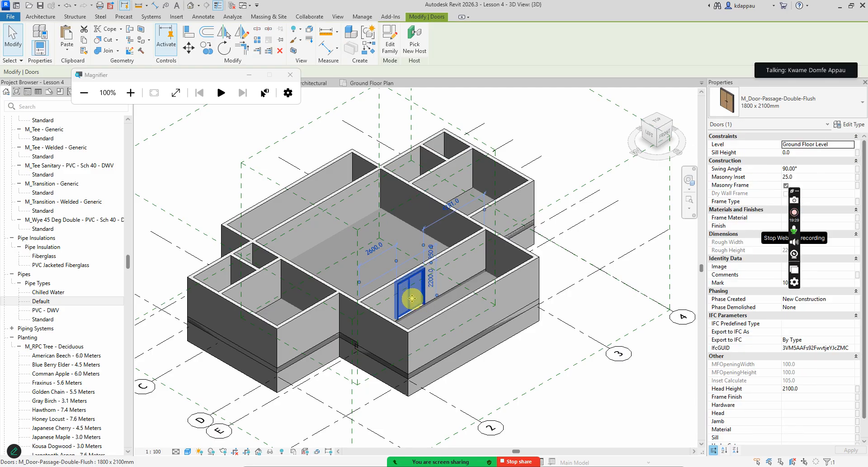
left_click(809, 100)
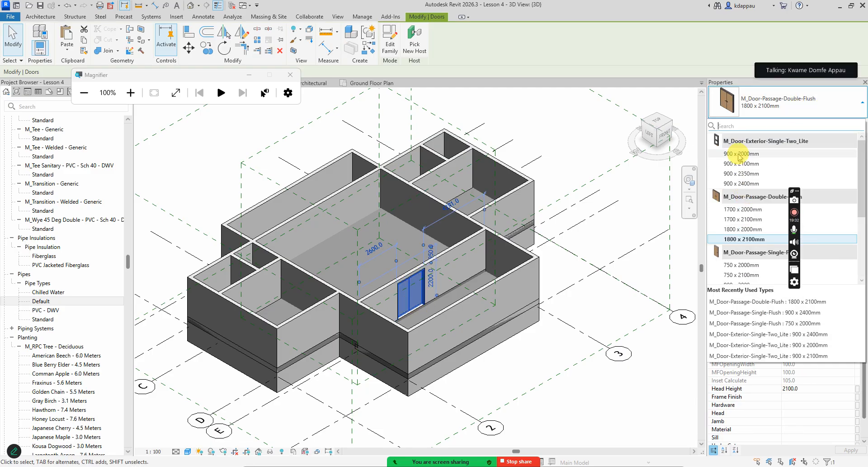
mouse_move(727, 187)
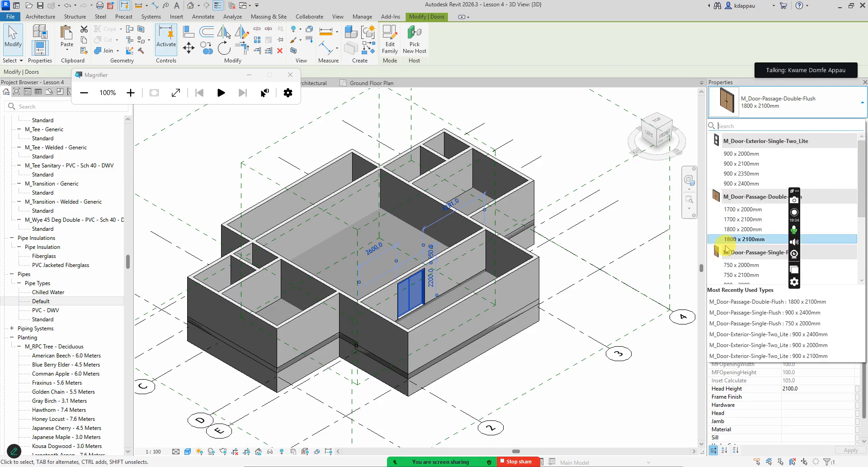
scroll(736, 257, "down", 3)
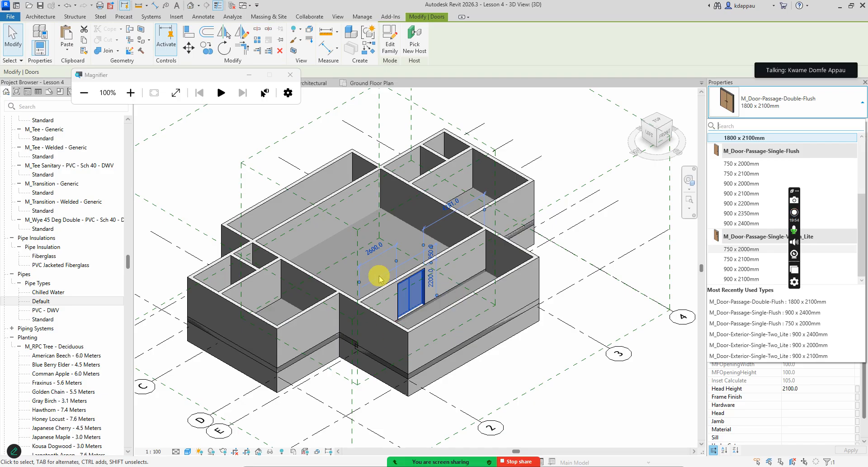
Switch to the File Explorer window with the Day 4 recording folder, open Local Disk (C:) and select the ProgramData folder.
left_click(398, 466)
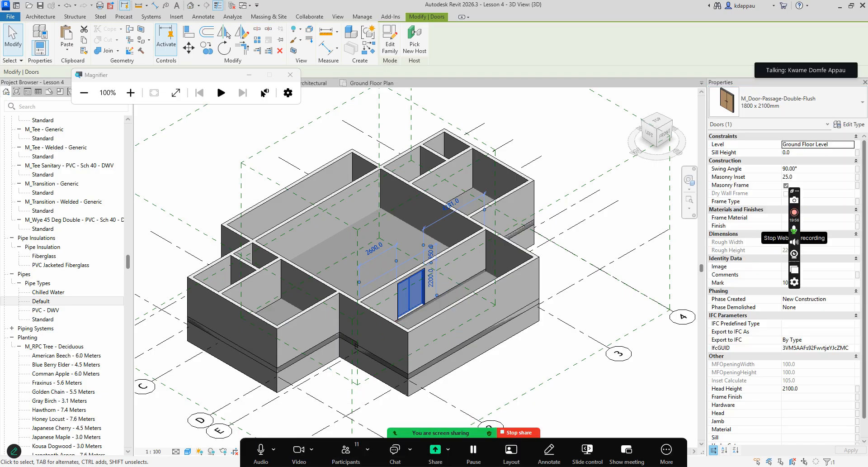
left_click(386, 462)
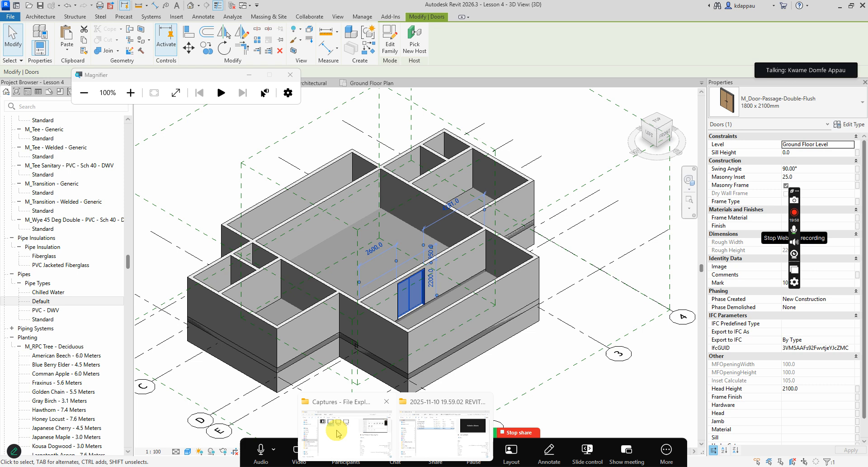
left_click(428, 433)
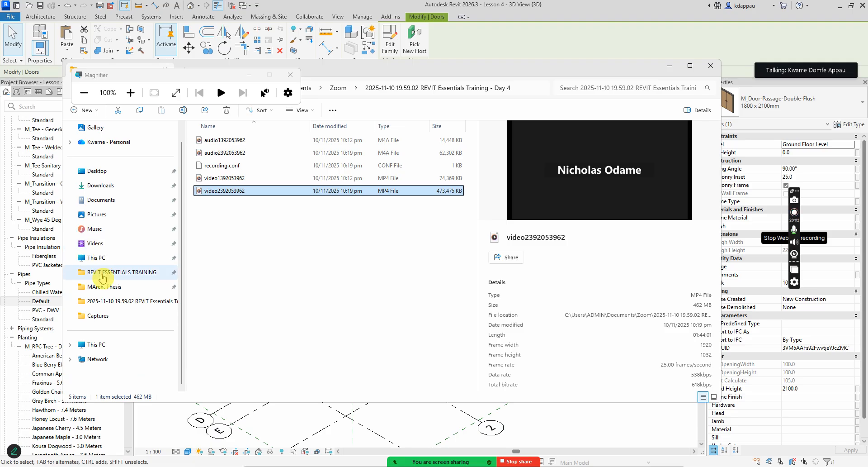
left_click(94, 346)
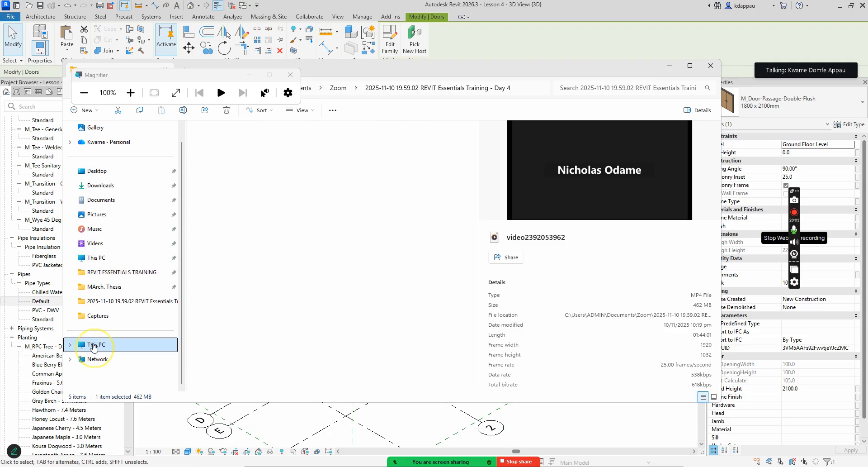
left_click(215, 216)
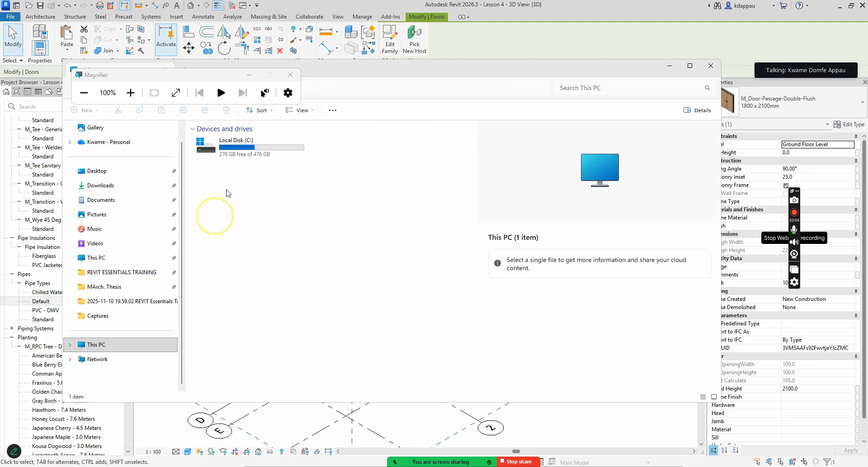
double_click(234, 148)
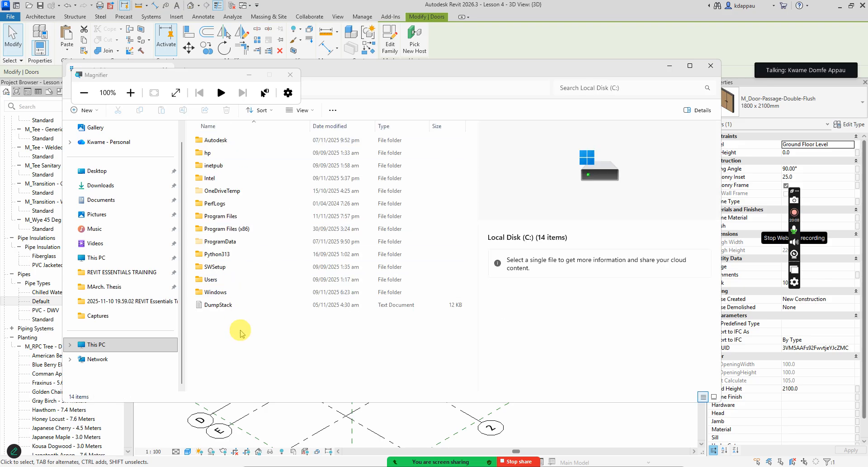
left_click(207, 243)
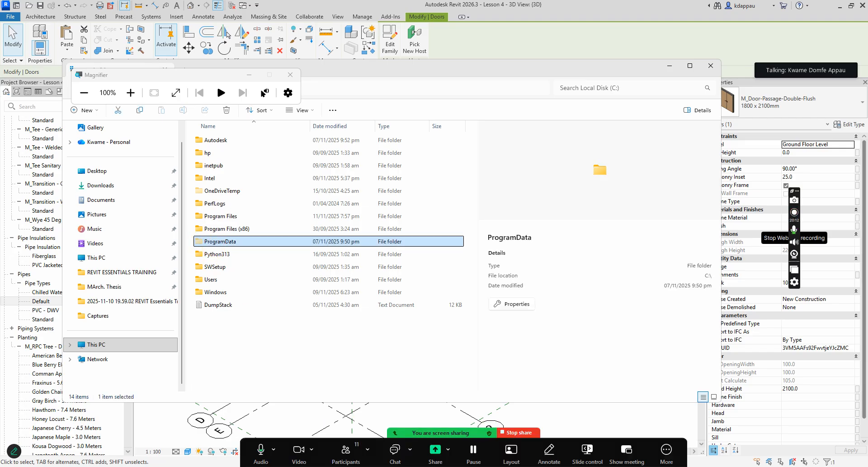
Restart the Magnifier and enlarge the screen to 200%.
key("alt+Tab")
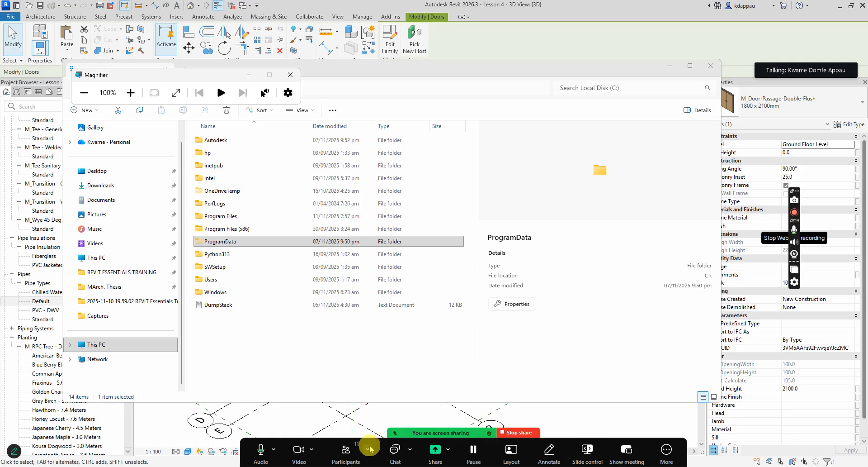
key("super+Escape")
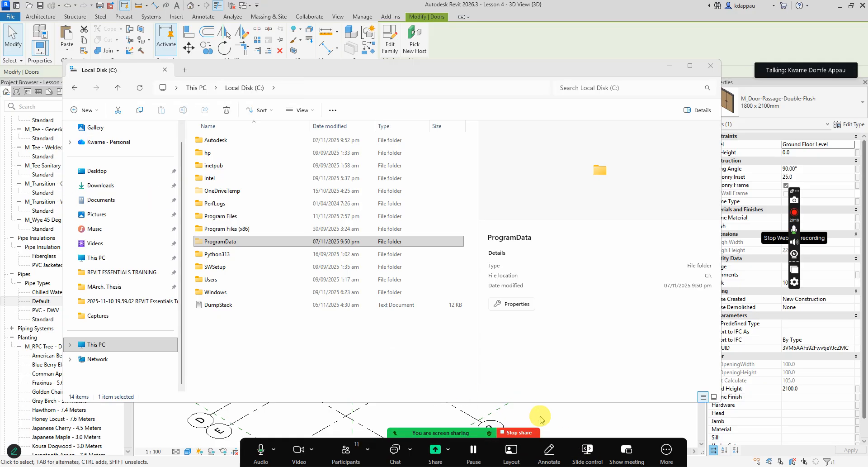
key("super+plus")
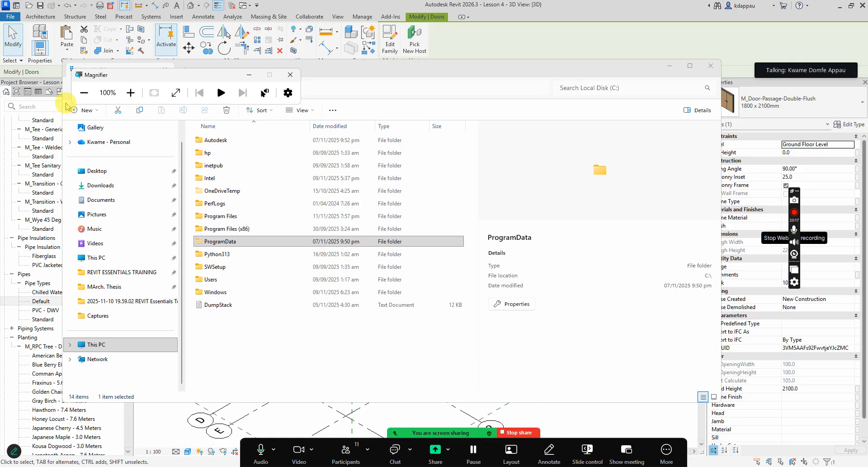
left_click(130, 93)
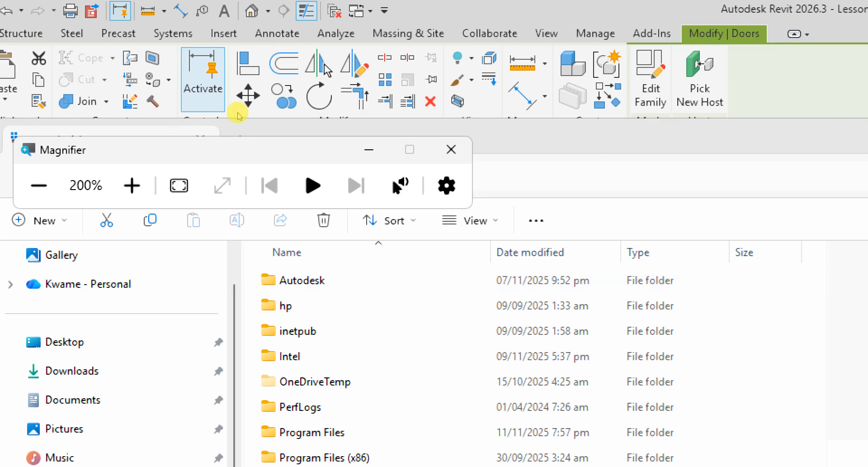
Turn off the display of hidden items on the C: drive and turn it back on.
left_click(470, 220)
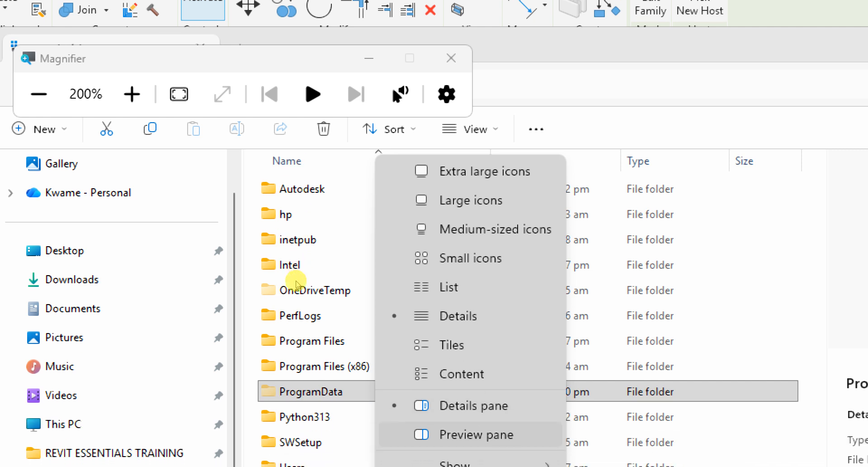
mouse_move(455, 433)
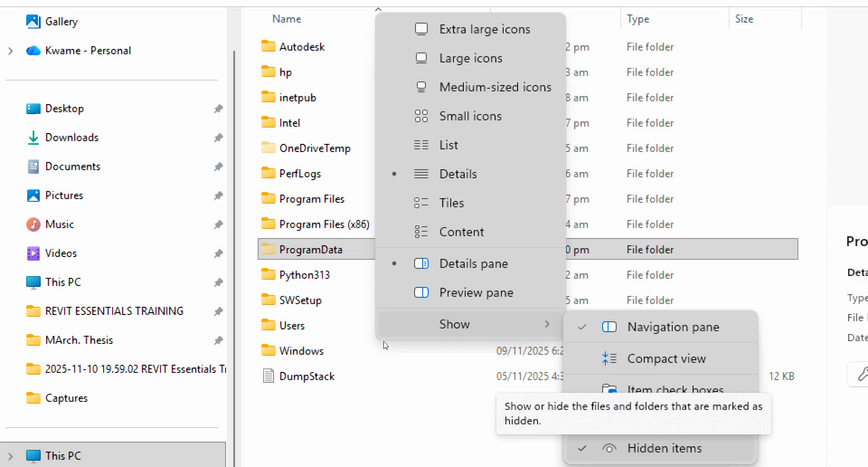
left_click(382, 339)
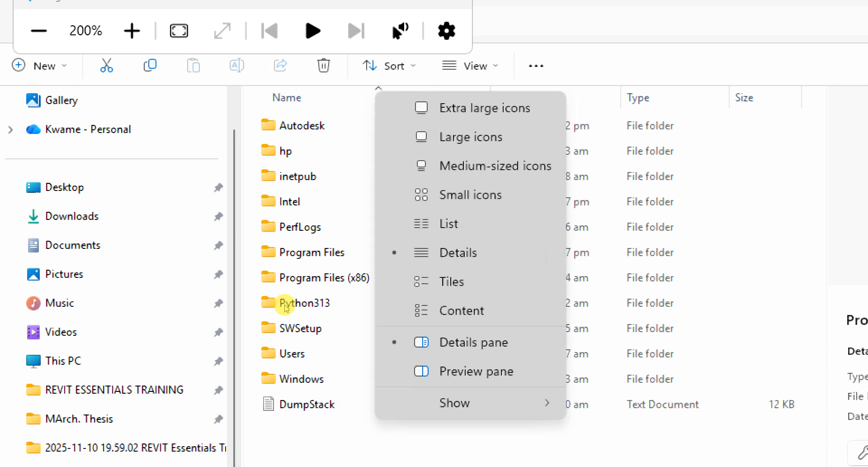
mouse_move(454, 402)
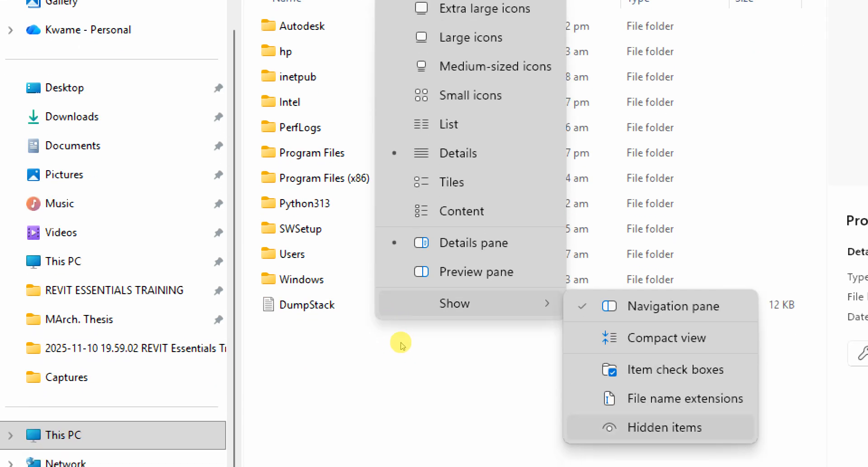
left_click(670, 422)
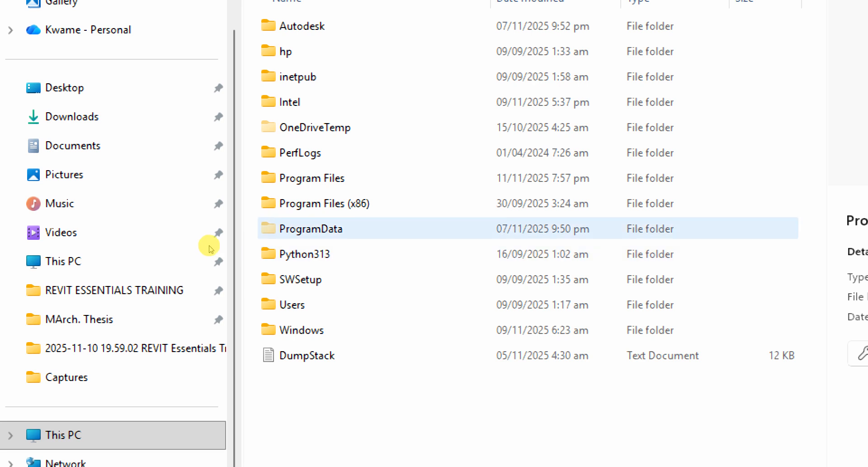
Open the Autodesk folder inside ProgramData and select the RVT 2026 folder.
double_click(311, 228)
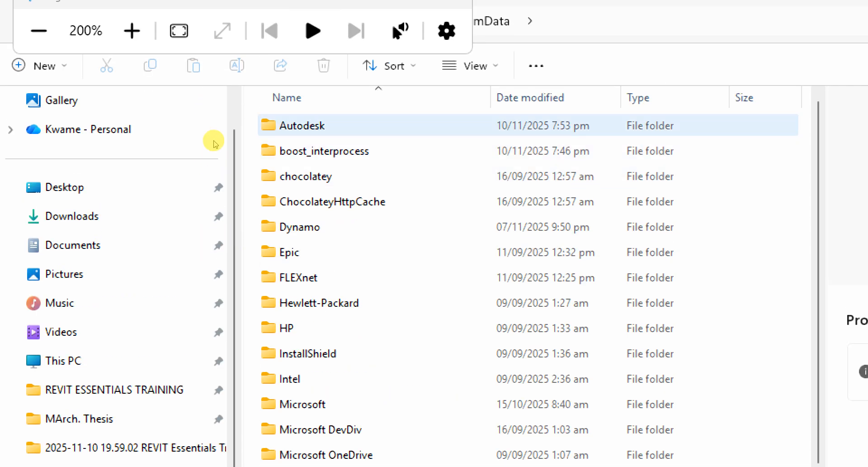
double_click(215, 143)
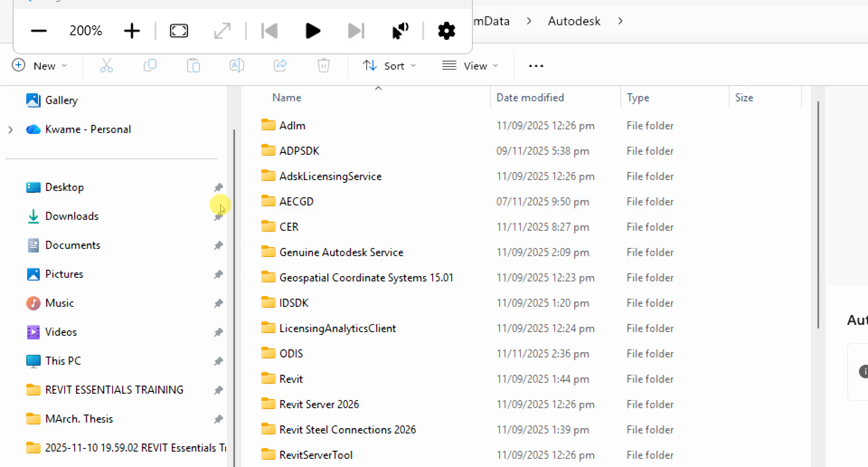
scroll(222, 206, "down", 5)
scroll(219, 227, "up", 3)
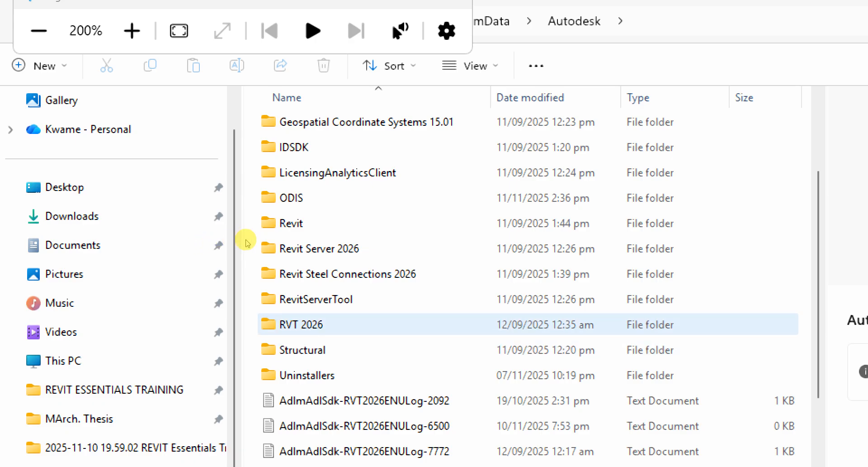
left_click(352, 325)
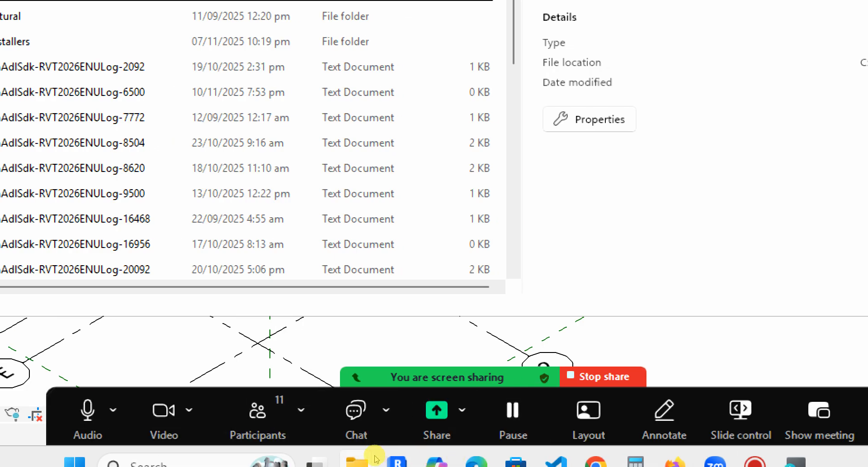
Open the Zoom picker for a new screen share and reduce the screen magnification to 100%.
left_click(448, 451)
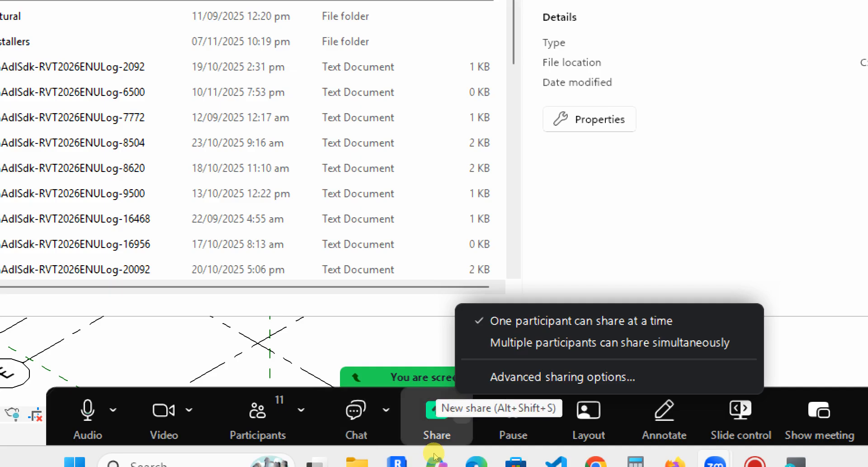
left_click(436, 456)
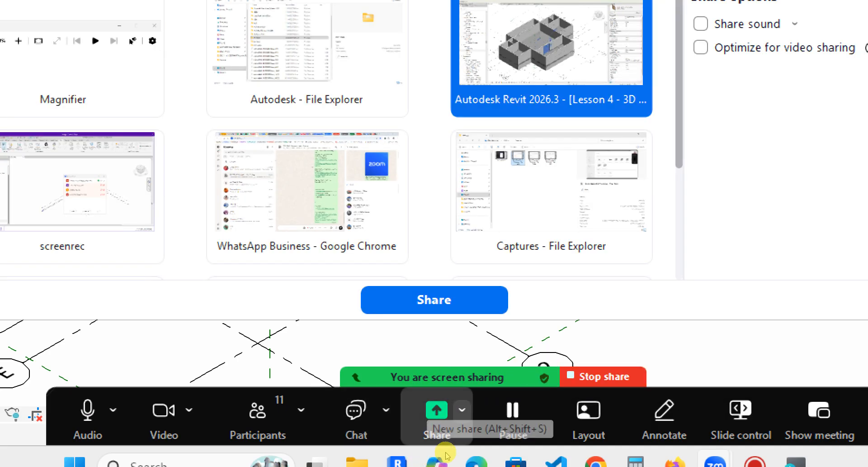
left_click(448, 450)
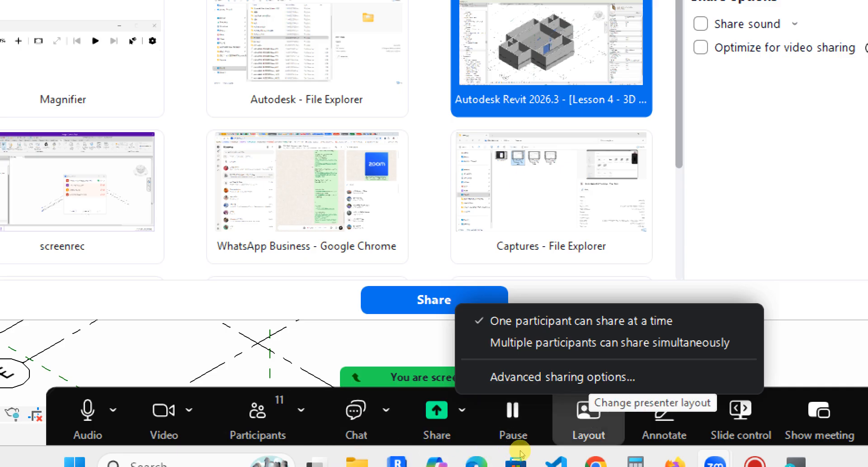
left_click(434, 454)
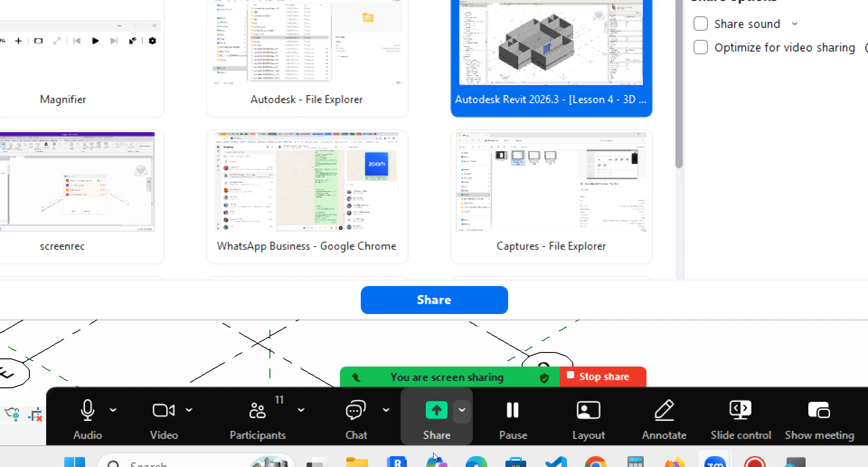
left_click(432, 428)
mouse_move(431, 435)
left_mouse_down()
mouse_move(458, 434)
mouse_move(441, 425)
left_mouse_up()
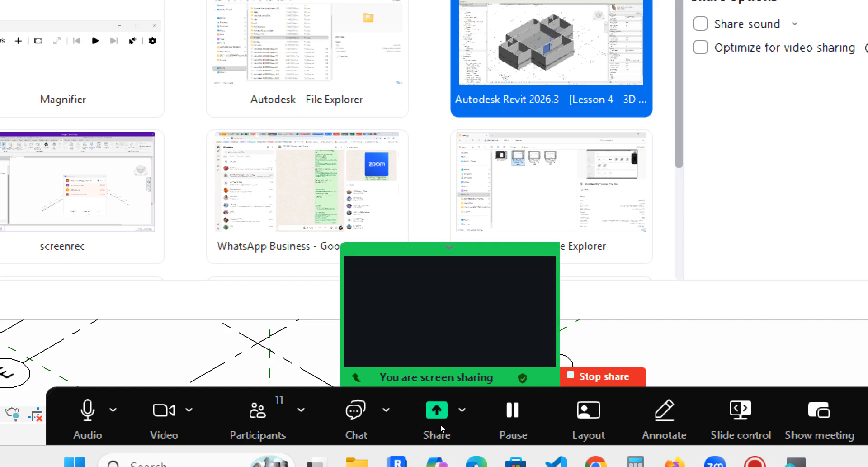
left_click(437, 430)
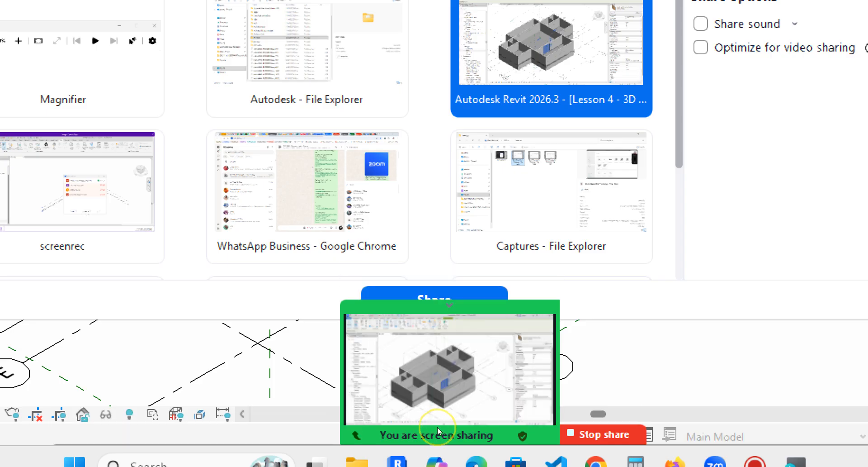
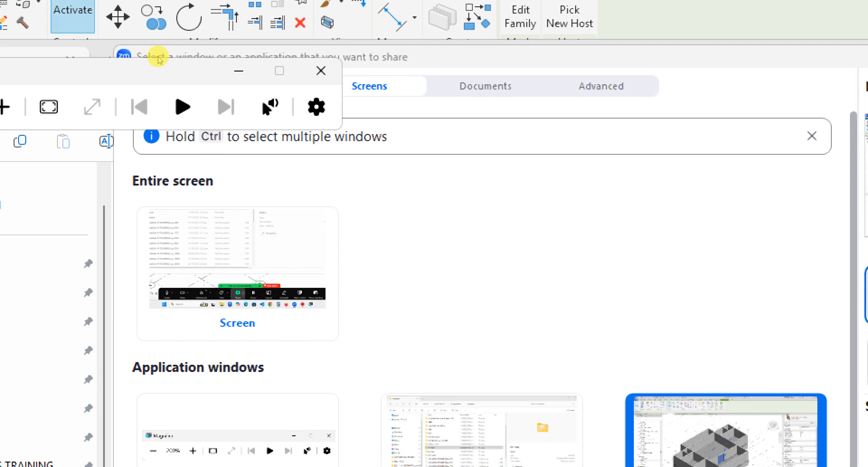
key("super+minus")
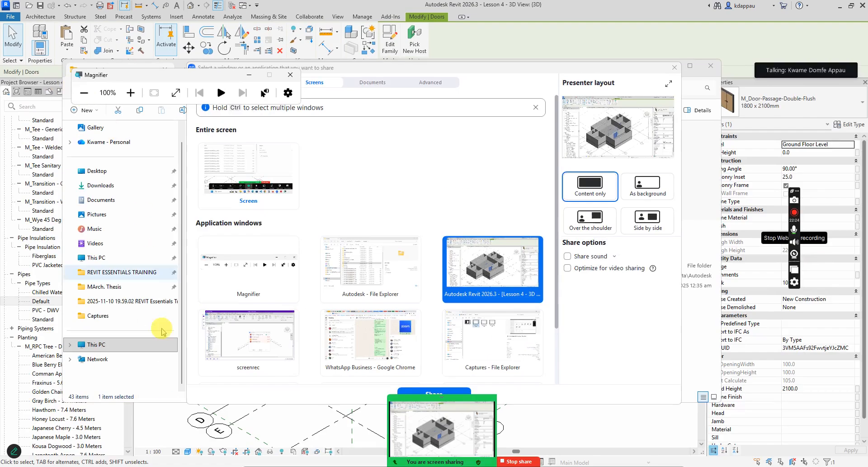
mouse_move(437, 420)
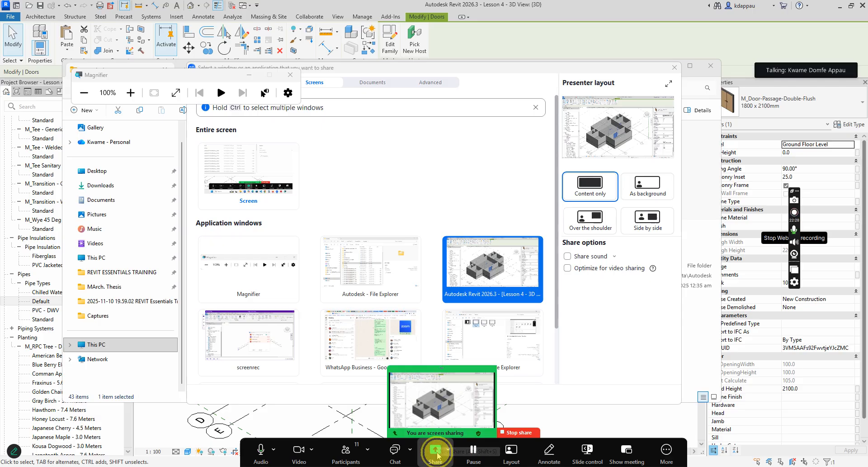
left_click(448, 452)
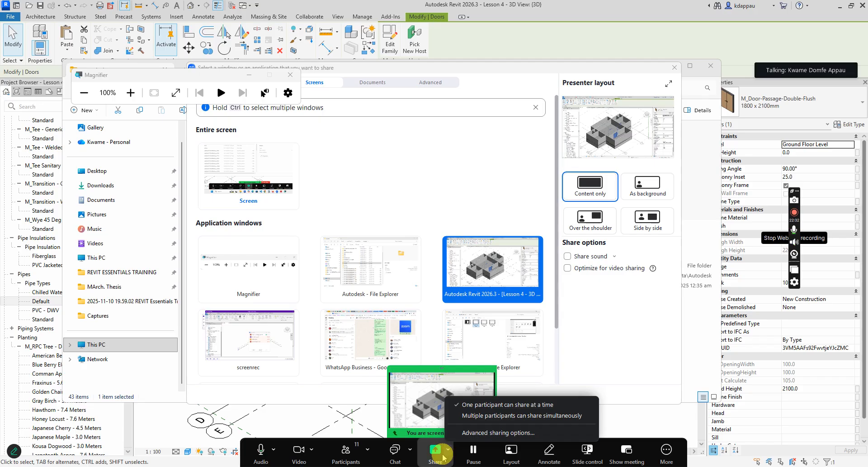
left_click(435, 452)
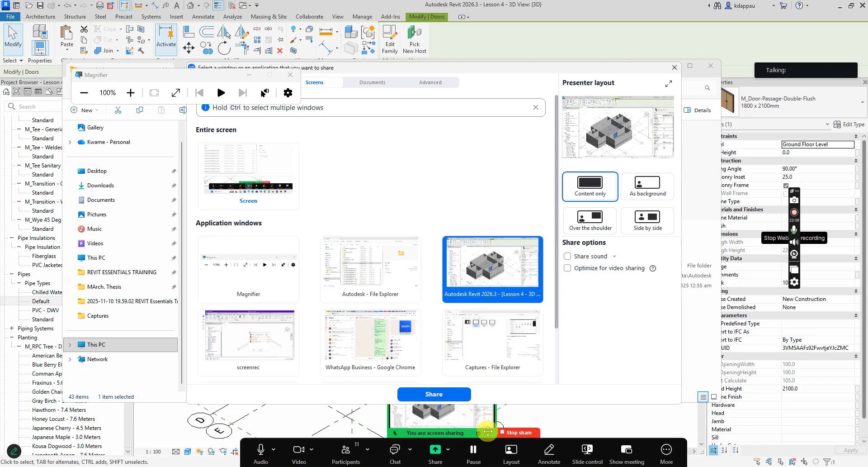
left_click(441, 433)
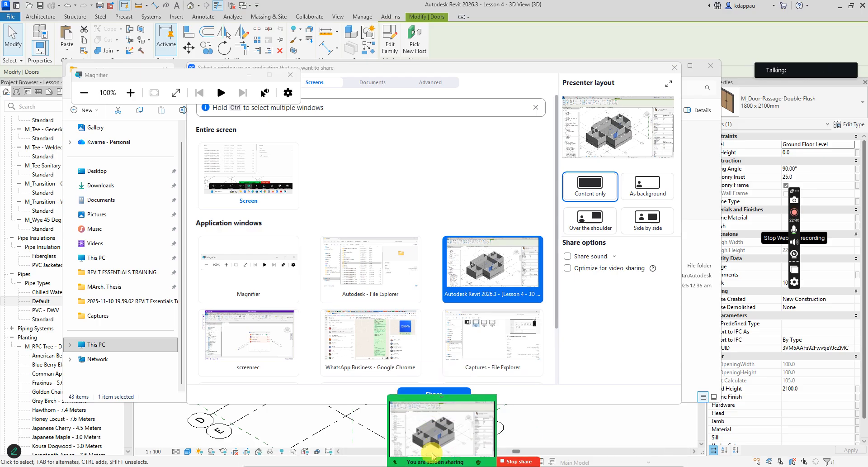
mouse_move(424, 462)
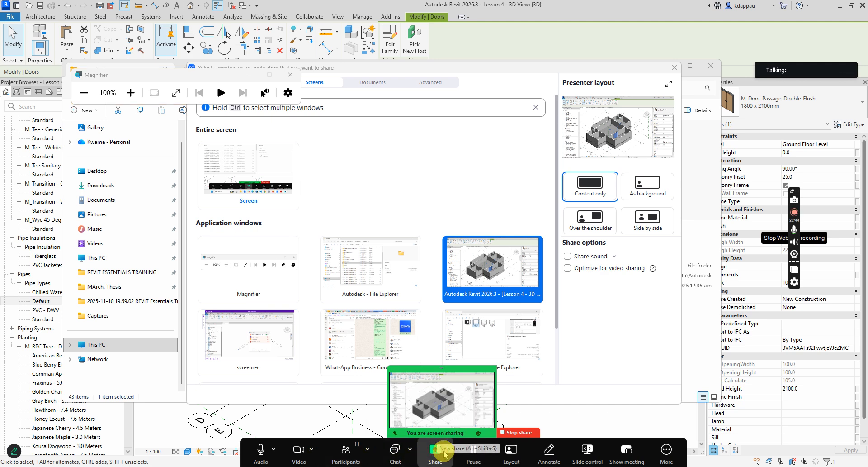
left_click(448, 451)
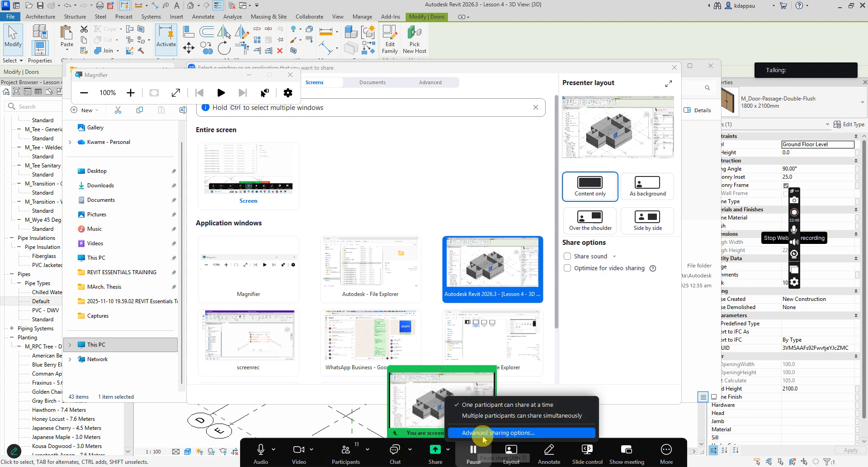
left_click(506, 431)
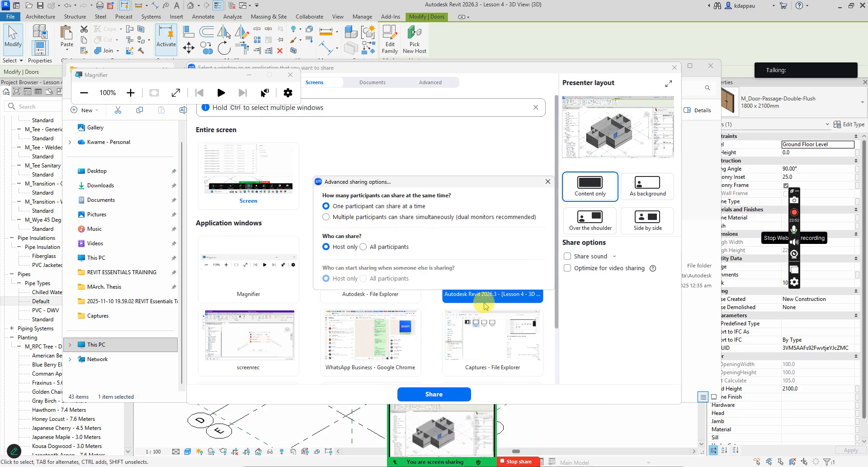
left_click(547, 182)
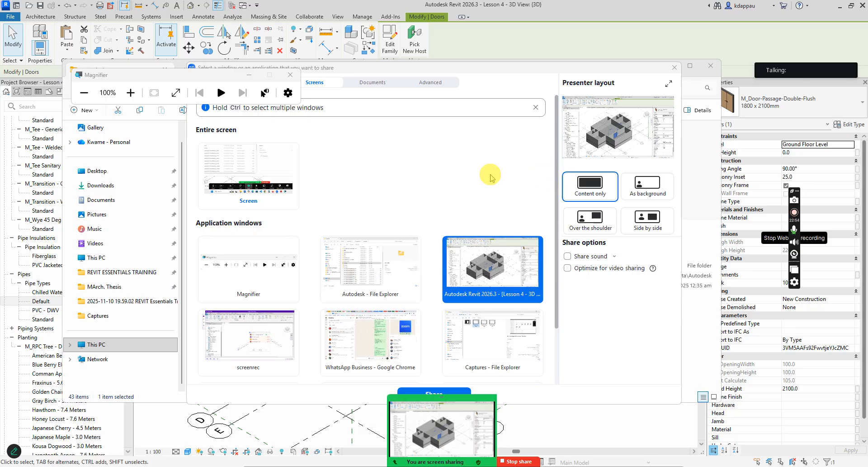
Share the entire screen in Zoom, then check it by switching from File Explorer to Revit and back.
left_click(218, 152)
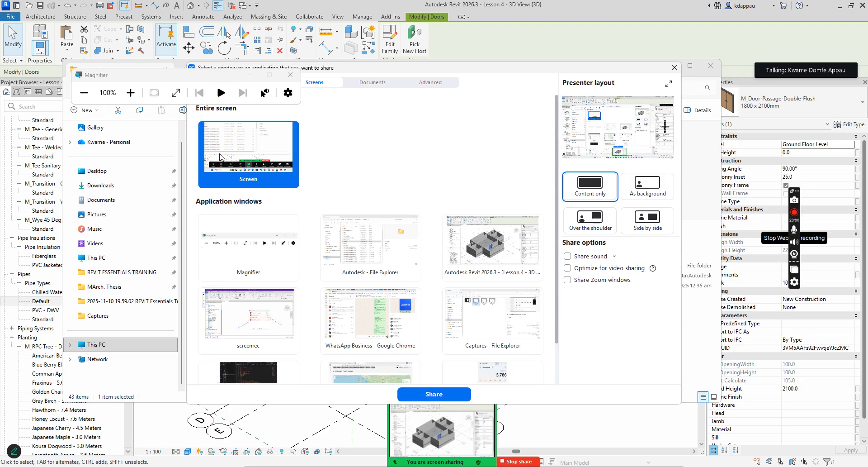
left_click(402, 396)
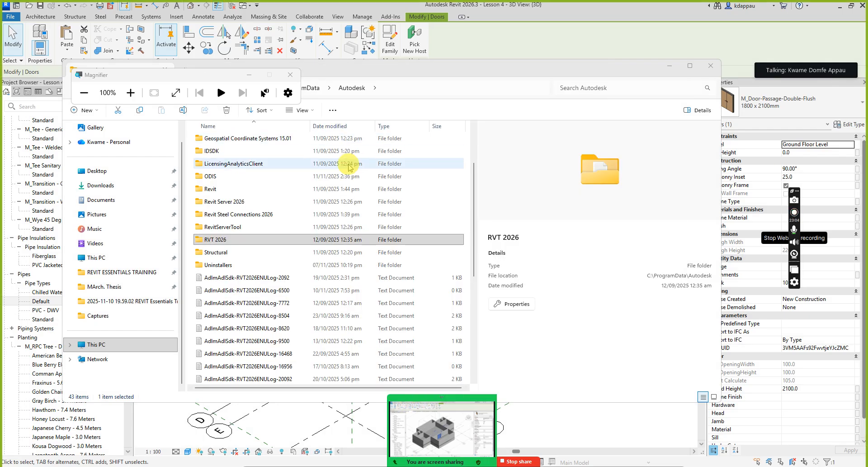
left_click(220, 189)
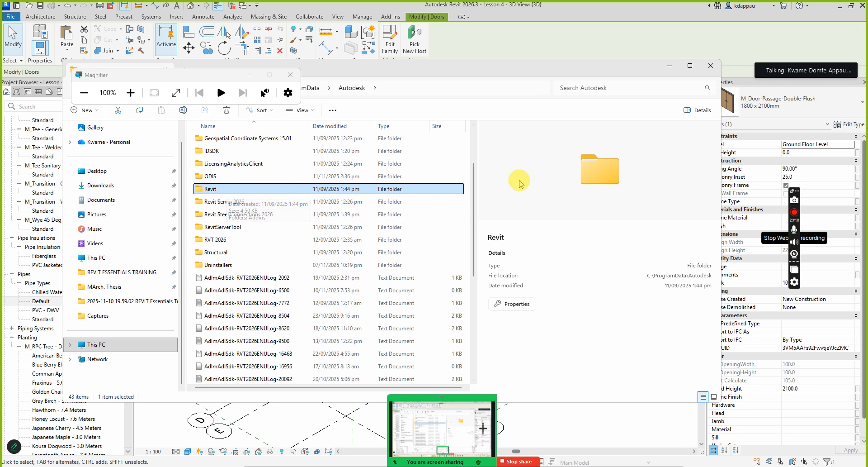
left_click(658, 50)
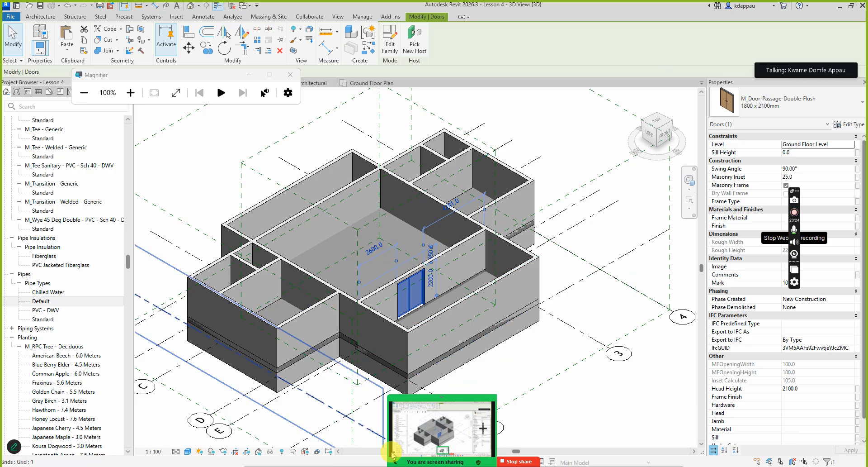
left_click(436, 427)
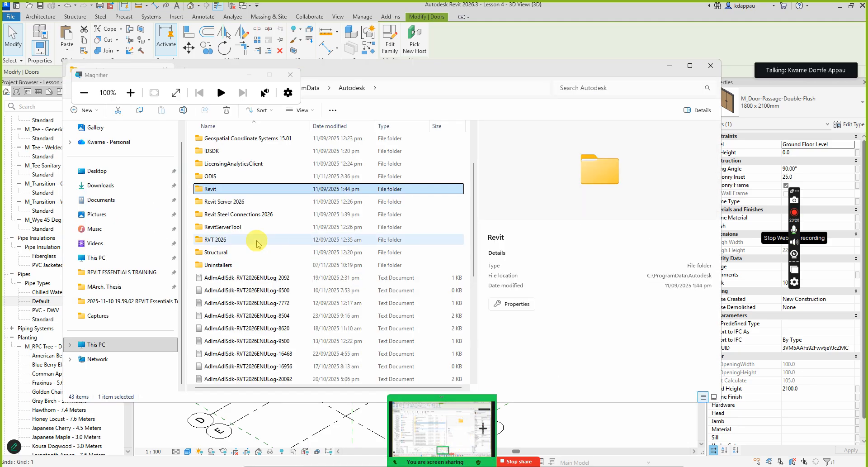
Return to the start of the Autodesk folder list and minimize the Magnifier window covering the folder path.
scroll(244, 213, "up", 2)
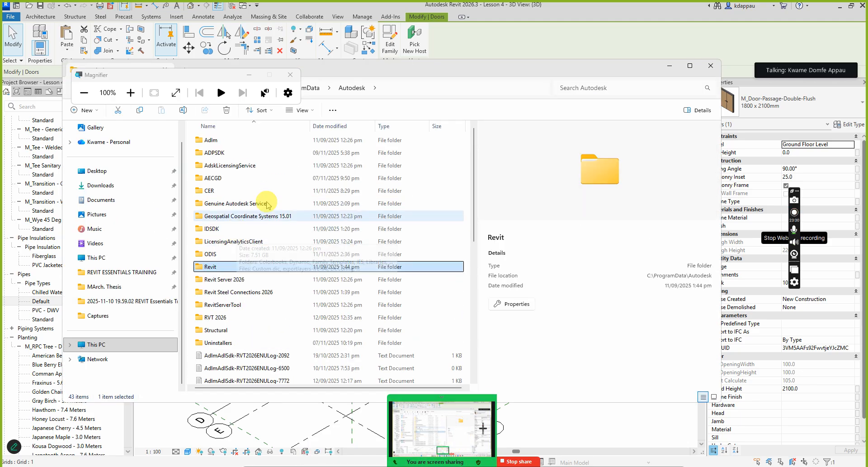
left_click(392, 92)
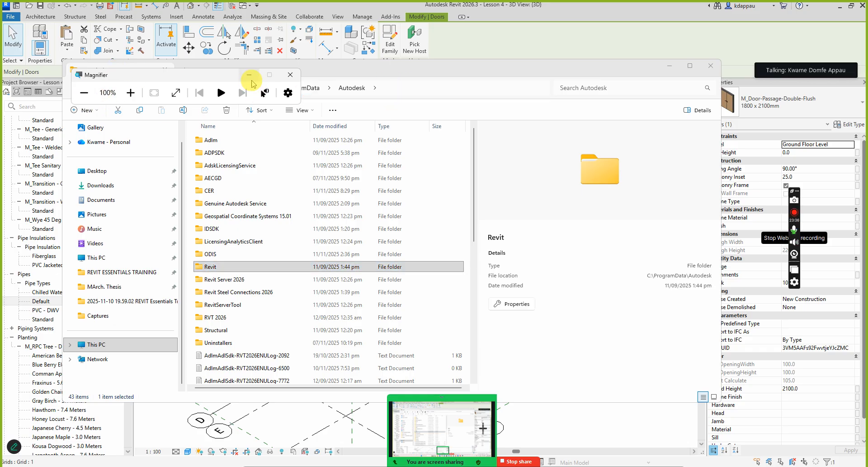
left_click(250, 77)
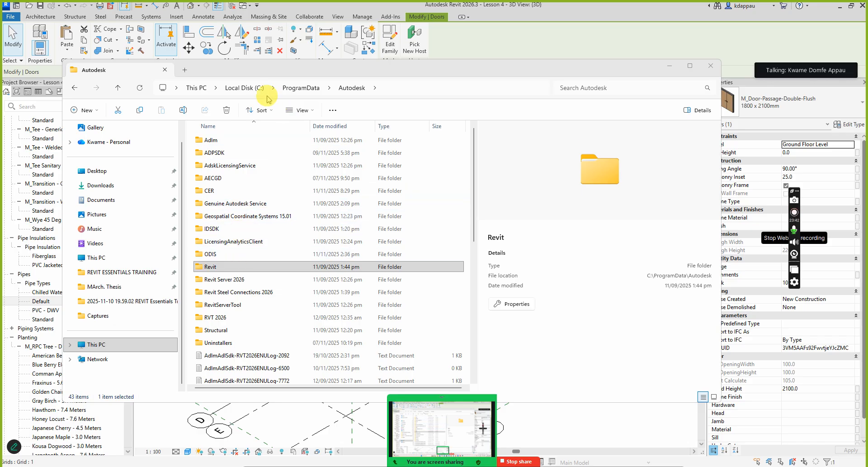
Go back to Local Disk (C:) and turn the display of hidden items off and on again.
left_click(253, 87)
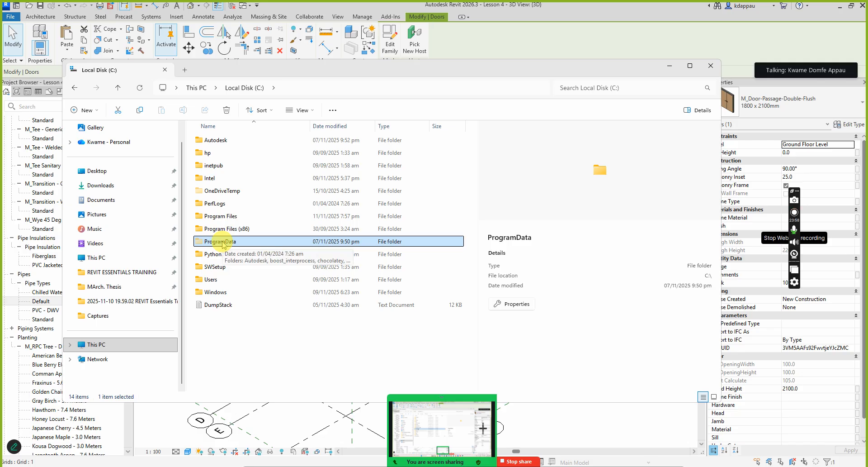
left_click(298, 113)
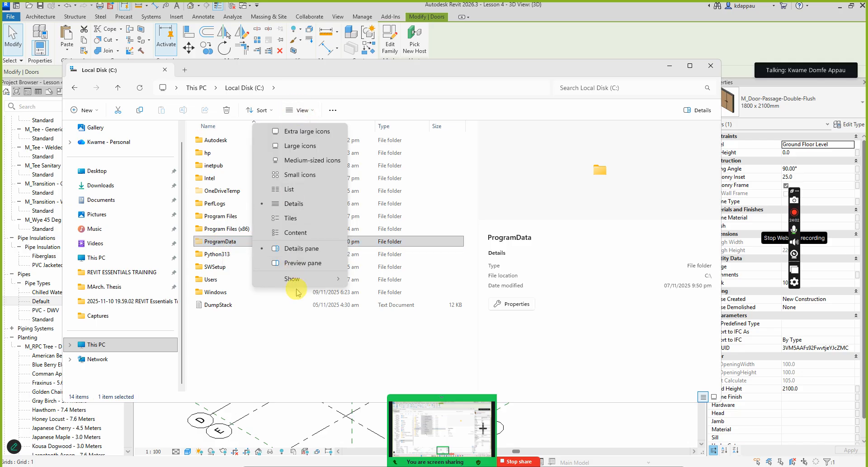
left_click(293, 279)
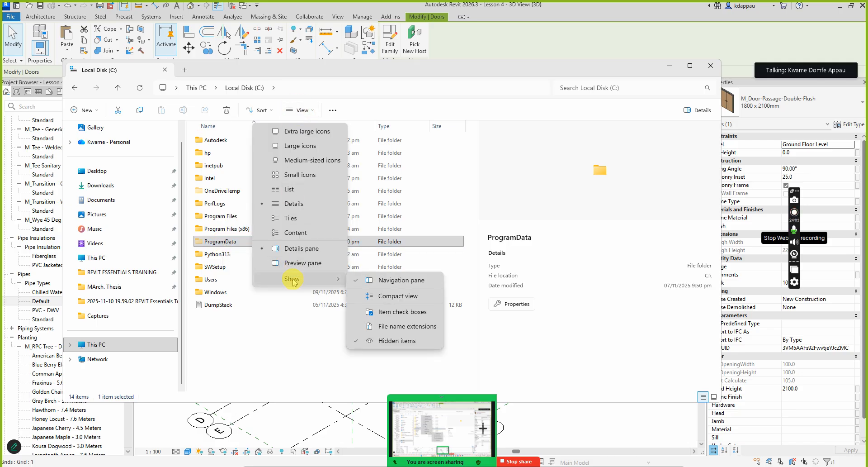
left_click(379, 342)
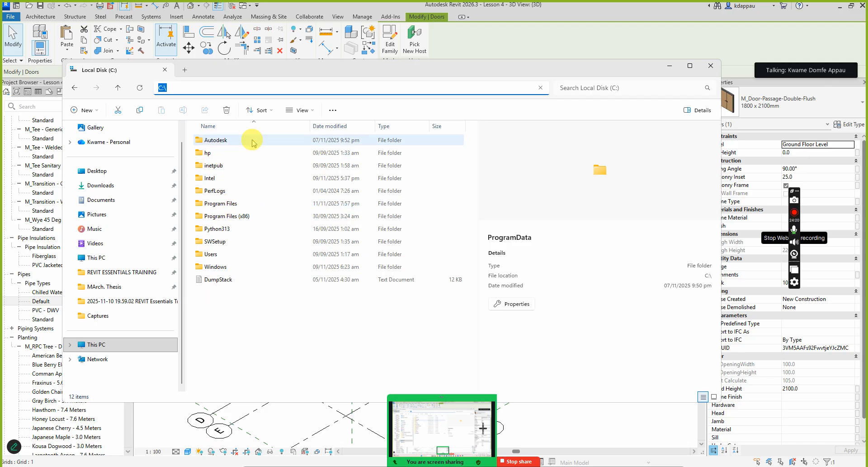
left_click(303, 110)
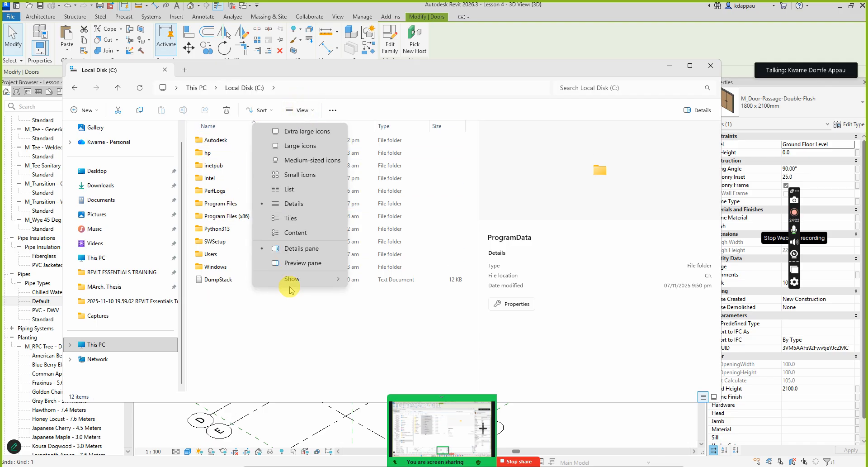
mouse_move(292, 279)
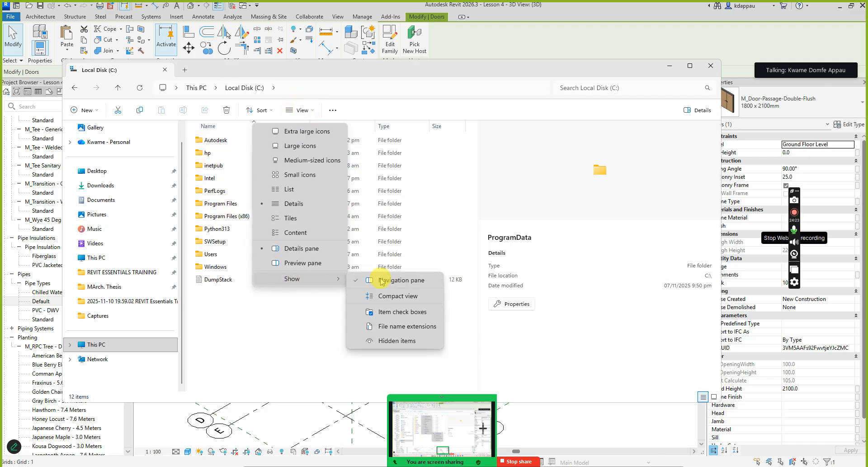
left_click(395, 341)
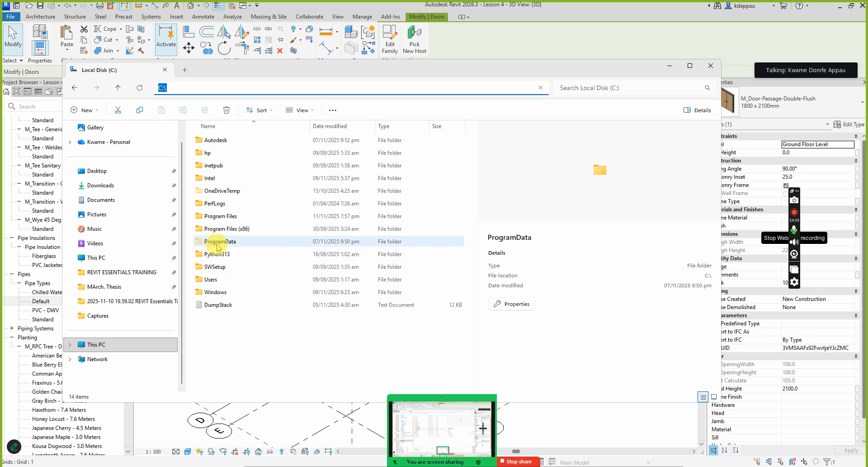
Open the ProgramData folder and the Autodesk folder inside it.
double_click(218, 247)
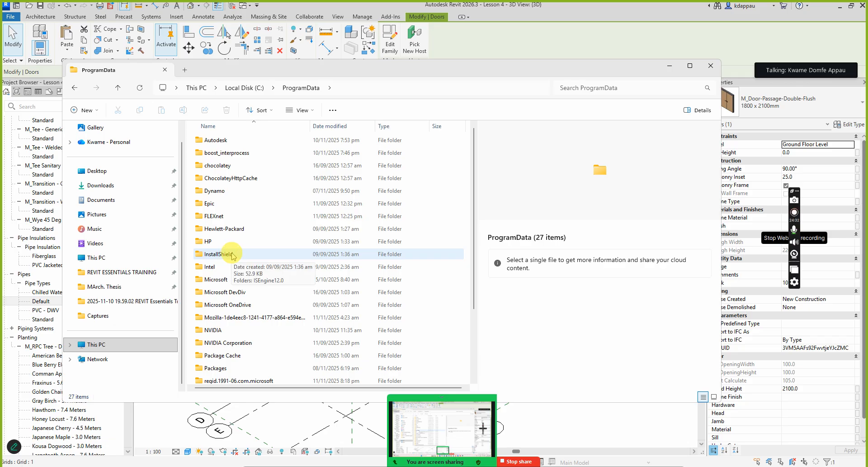
scroll(222, 239, "down", 3)
scroll(220, 260, "up", 3)
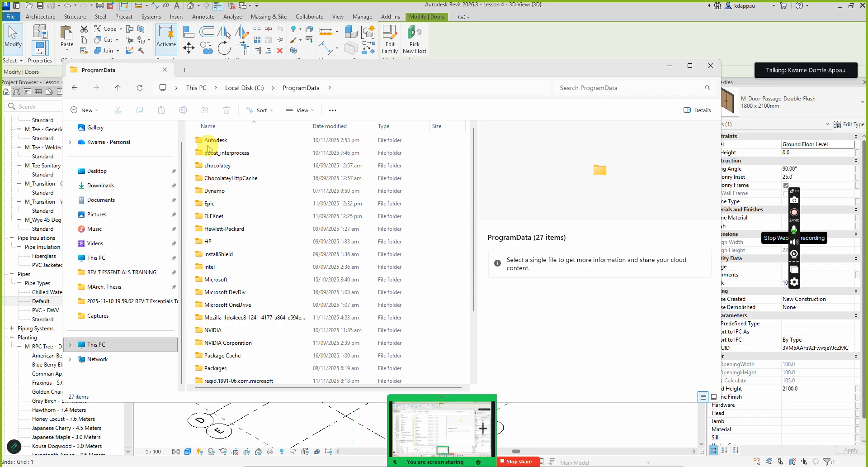
left_click(211, 141)
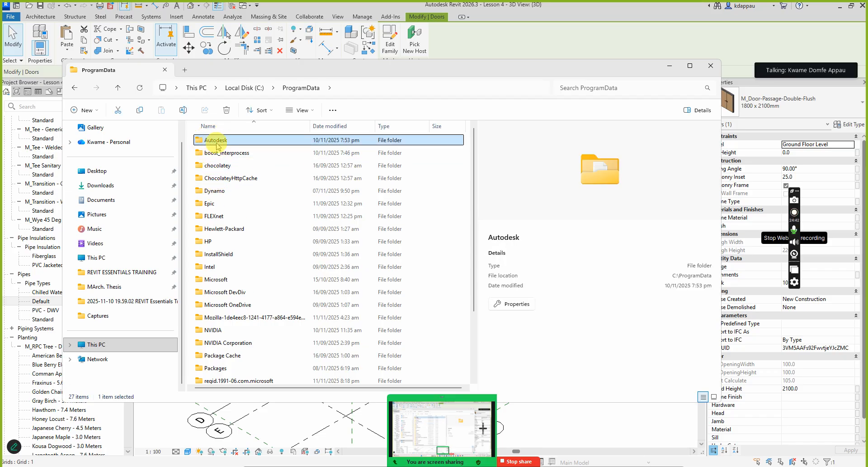
double_click(216, 140)
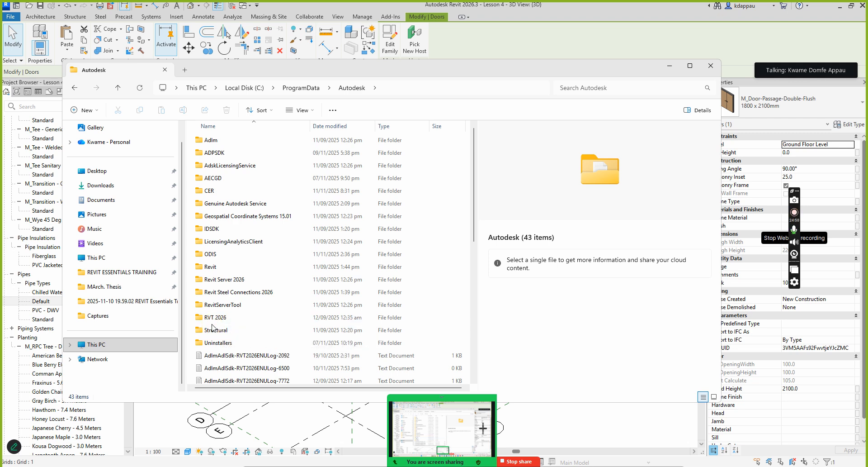
Open the RVT 2026 folder inside the Autodesk folder.
left_click(216, 318)
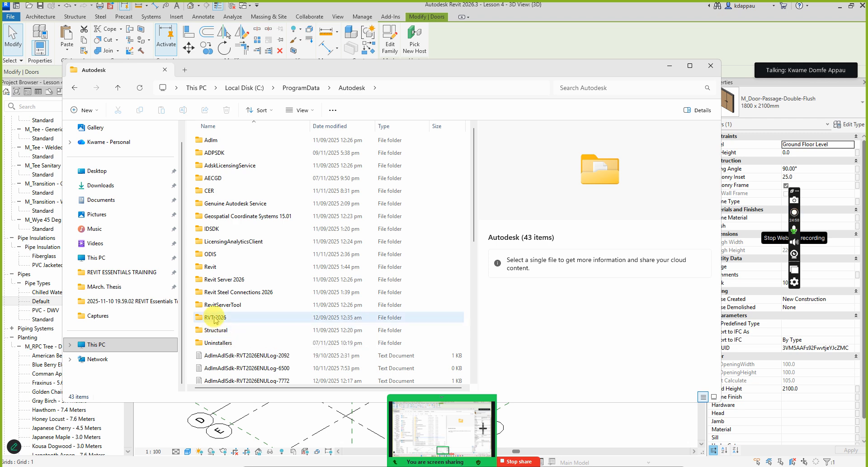
left_click(217, 320)
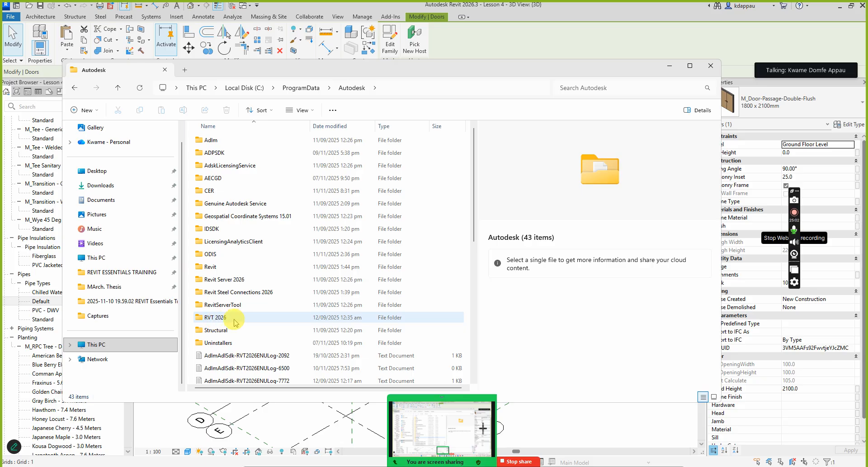
left_click(223, 320)
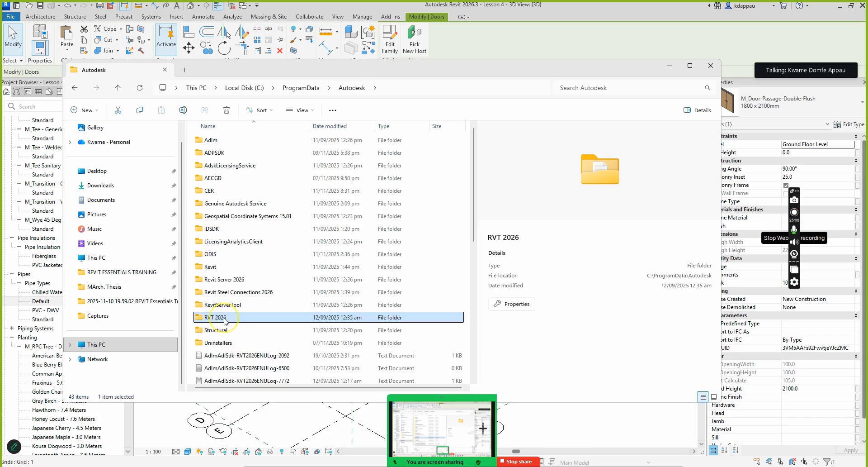
double_click(222, 320)
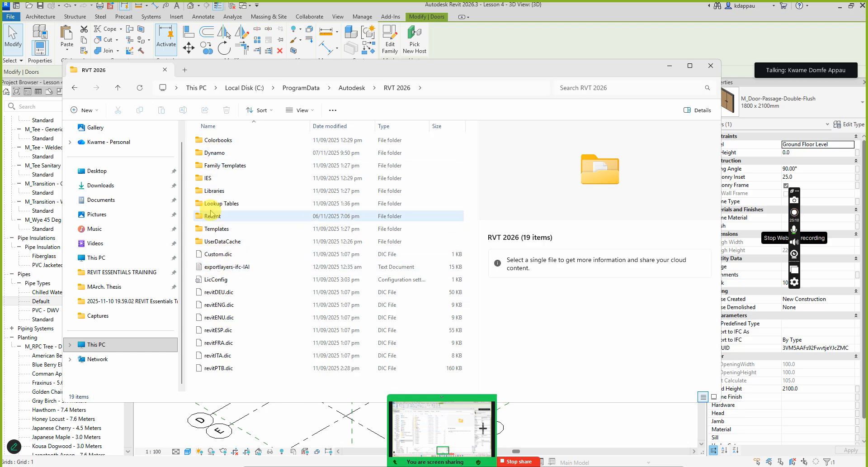
Point out the Libraries, Templates and Family Templates folders inside RVT 2026 by selecting them in turn.
left_click(209, 191)
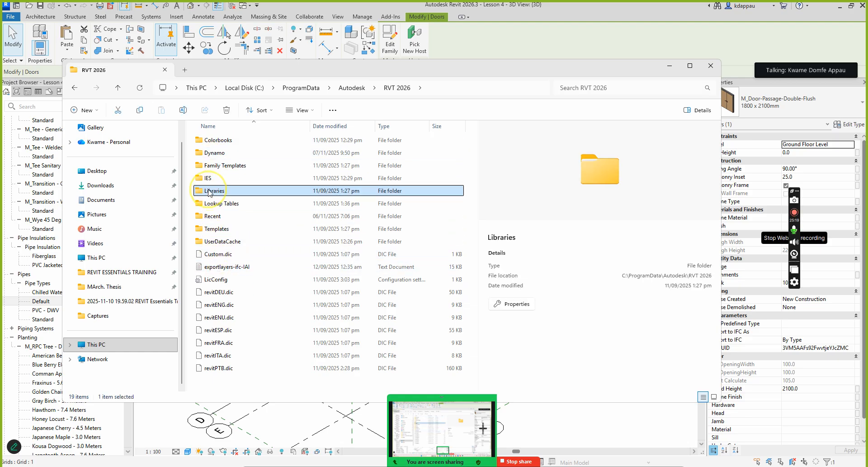
left_click(217, 229)
left_click(212, 190)
left_click(210, 230)
left_click(210, 191)
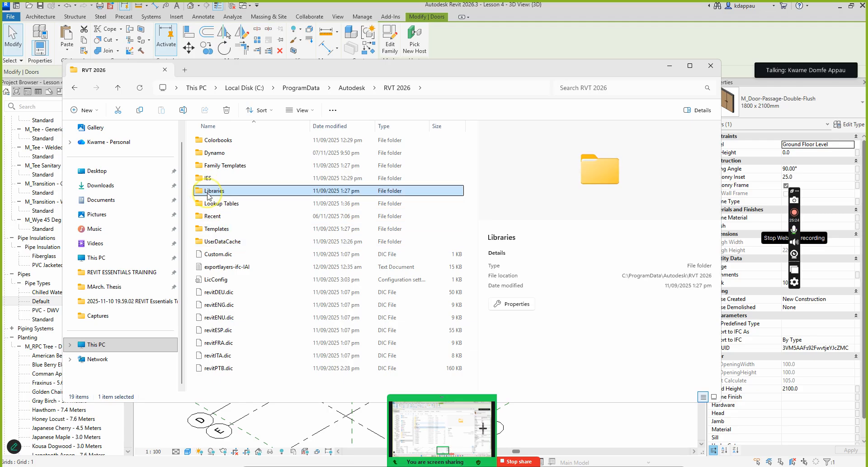
left_click(213, 228)
left_click(210, 190)
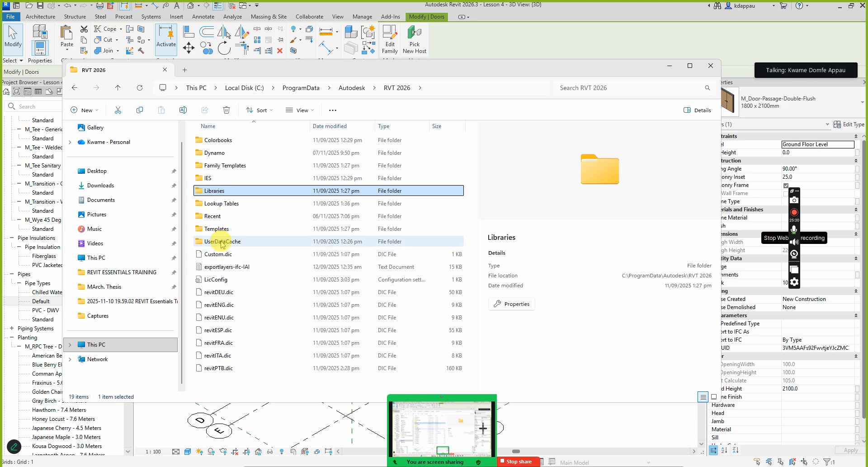
left_click(212, 230)
left_click(213, 191)
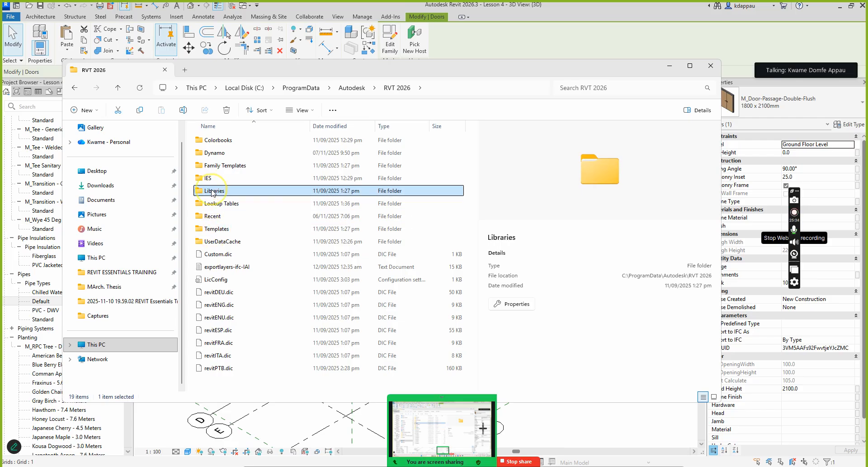
left_click(218, 166)
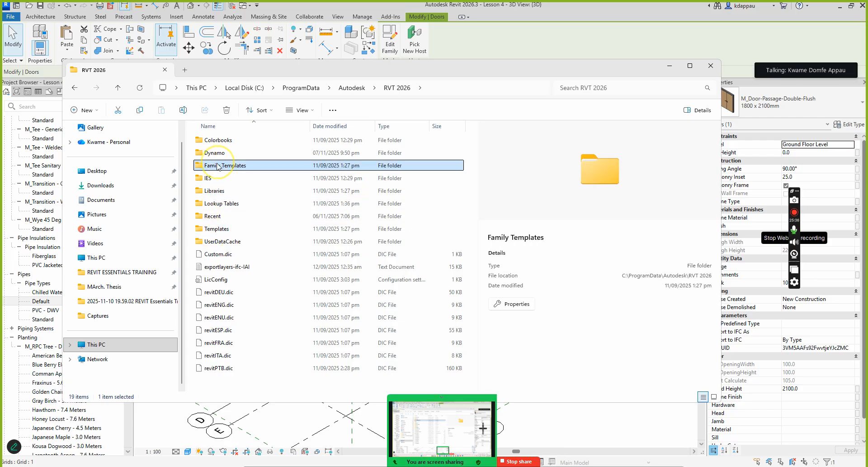
Open the Templates folder, look over its contents, and open its English subfolder.
double_click(216, 230)
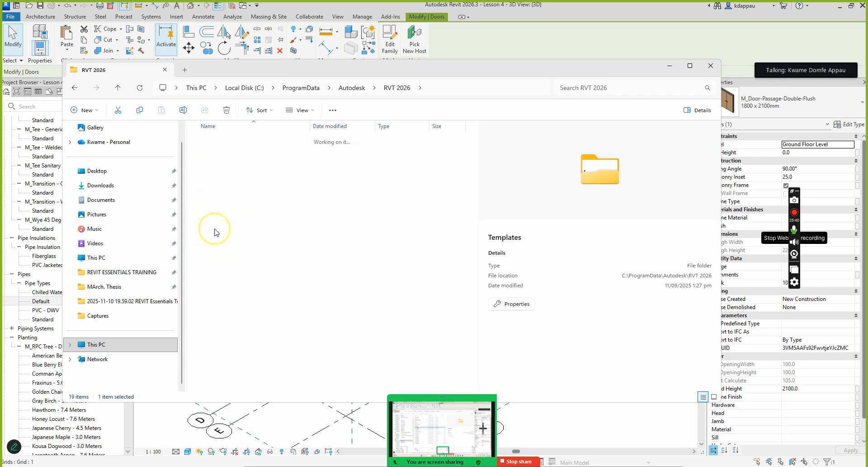
scroll(219, 221, "down", 4)
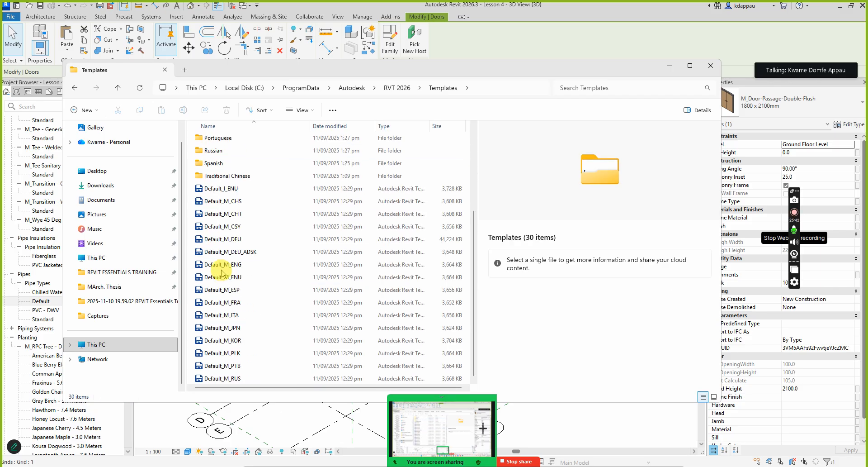
scroll(219, 219, "up", 4)
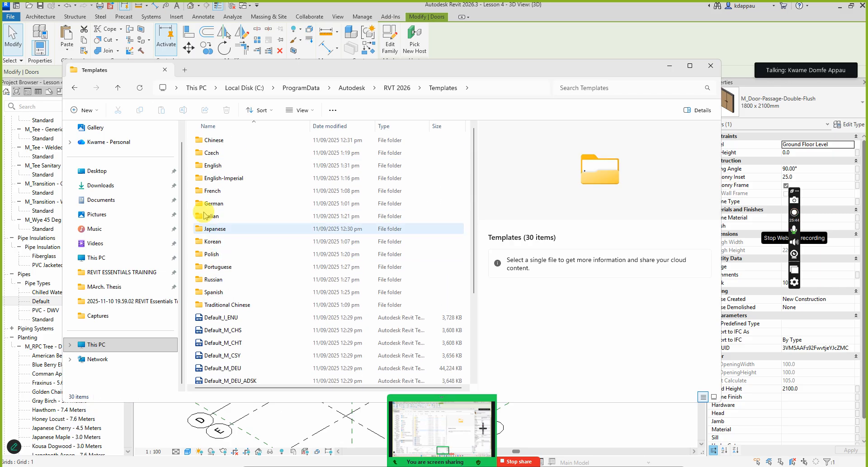
double_click(212, 165)
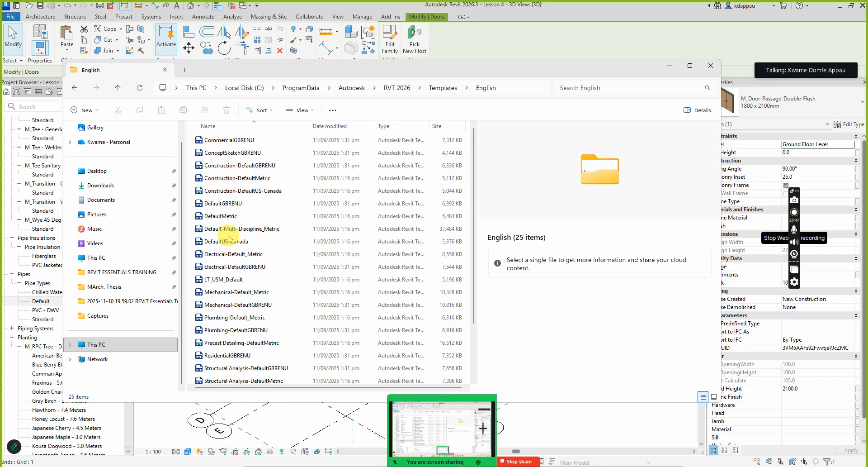
Examine the English project templates, from DefaultGBRENU and DefaultMetric through the electrical and plumbing ones to Systems-Default_Metric.
left_click(223, 203)
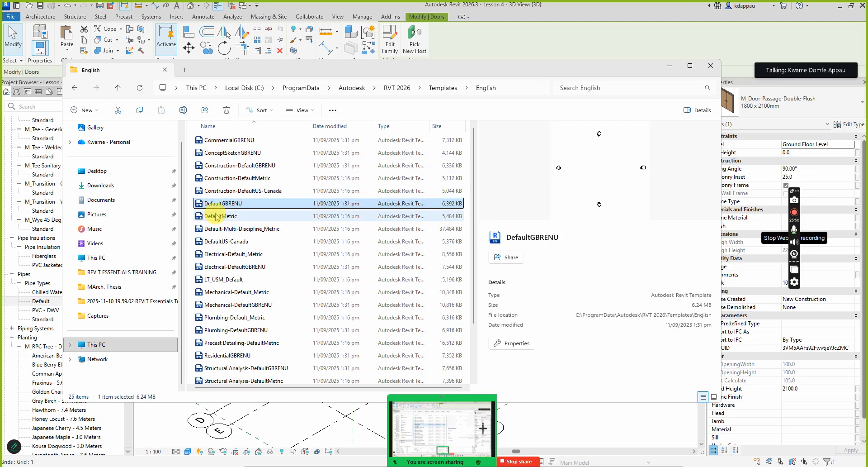
left_click(216, 217)
left_click(224, 253)
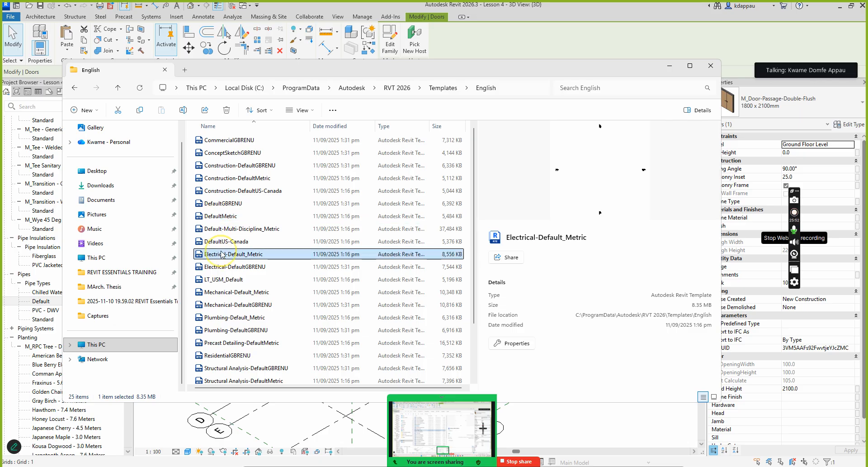
left_click(224, 267)
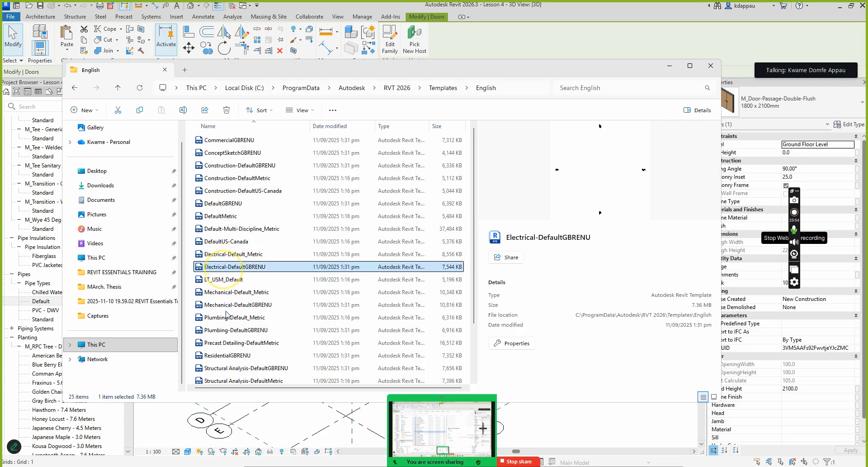
left_click(227, 318)
scroll(225, 357, "down", 2)
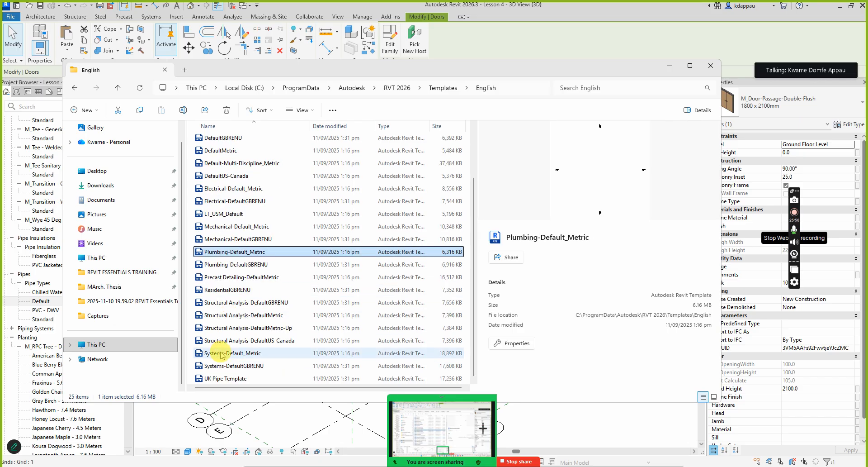
left_click(221, 353)
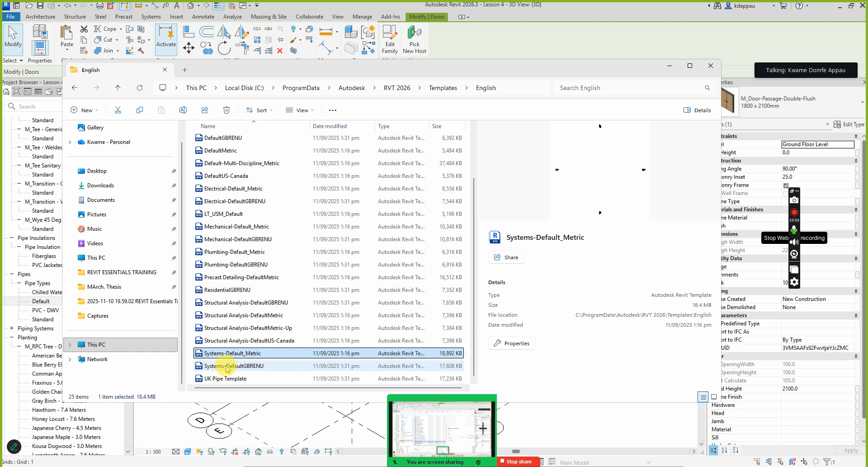
scroll(224, 326, "up", 2)
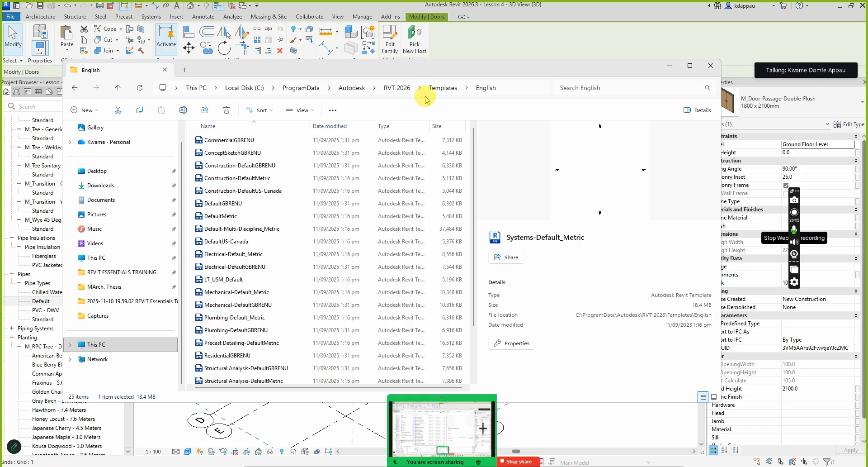
Return to the RVT 2026 folder and open Libraries, its English folder, and the UK folder inside that.
left_click(443, 88)
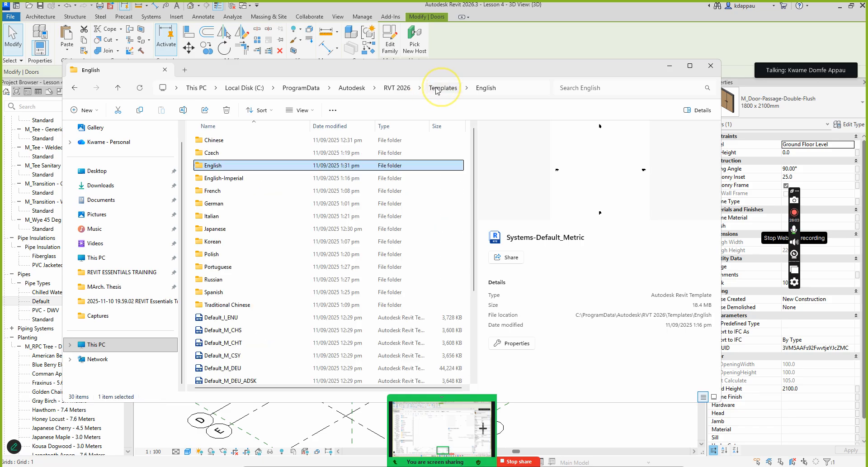
left_click(399, 89)
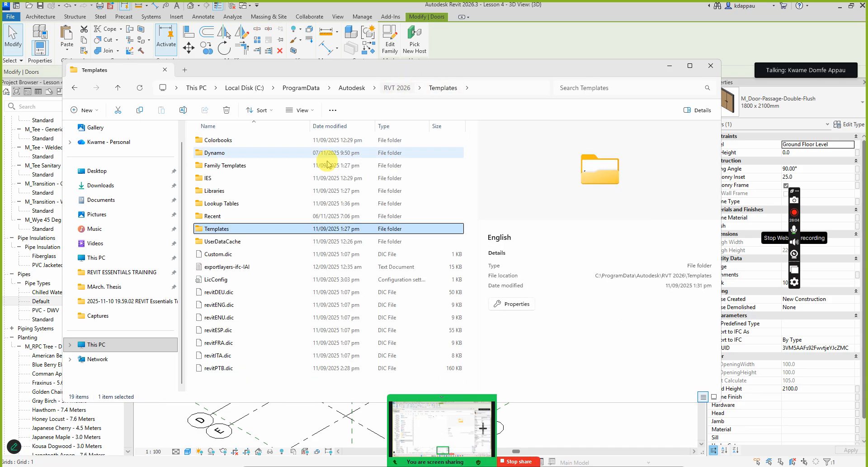
double_click(223, 194)
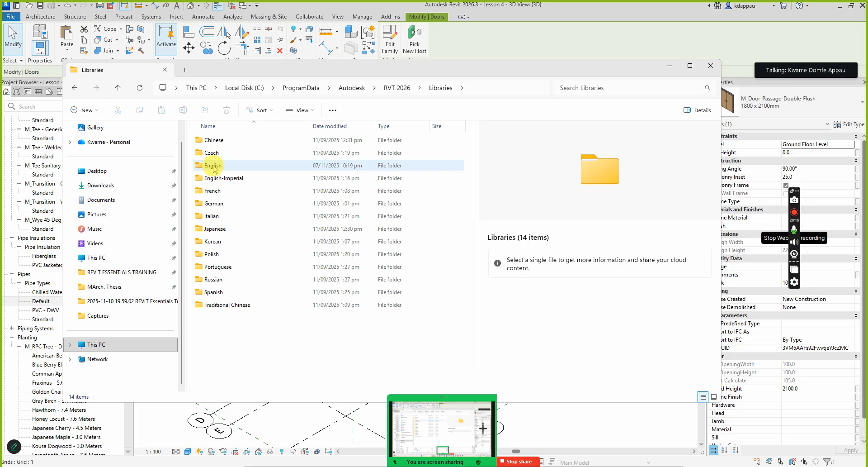
double_click(210, 167)
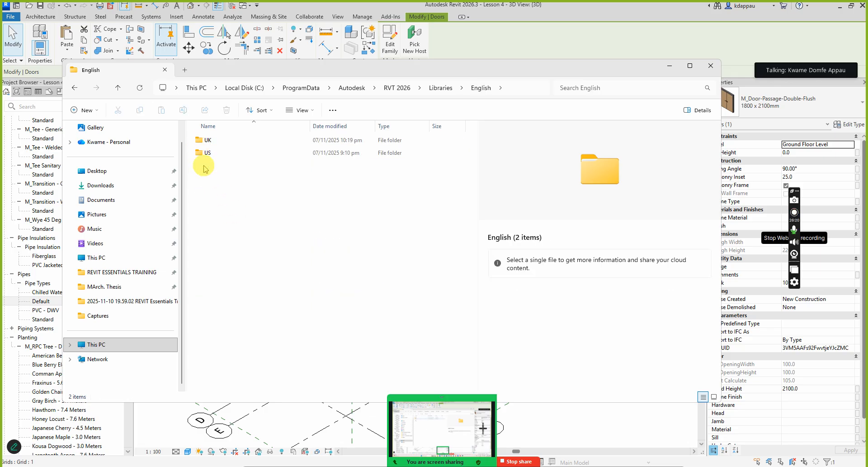
left_click(204, 144)
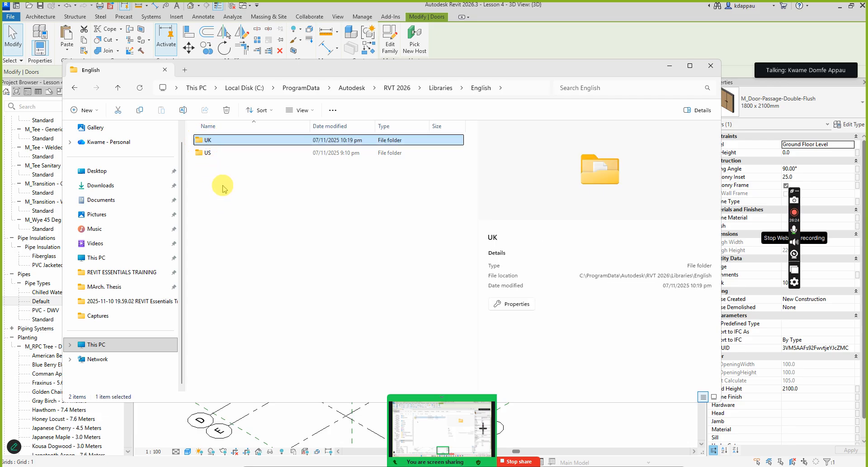
left_click(208, 154)
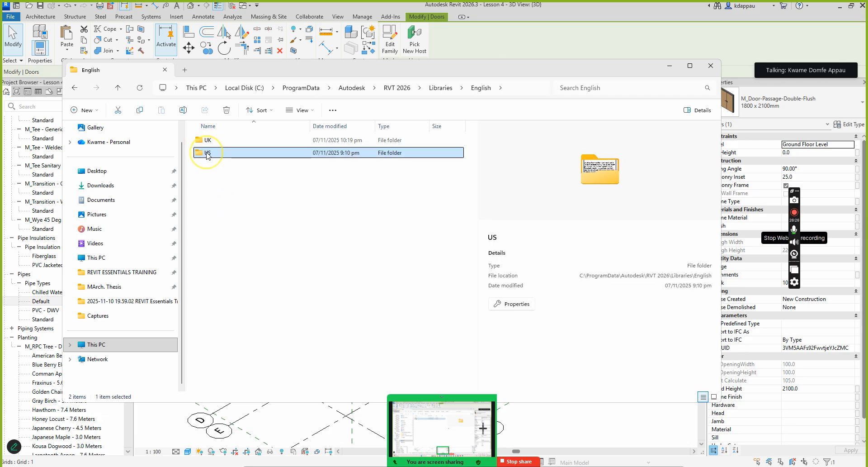
double_click(208, 141)
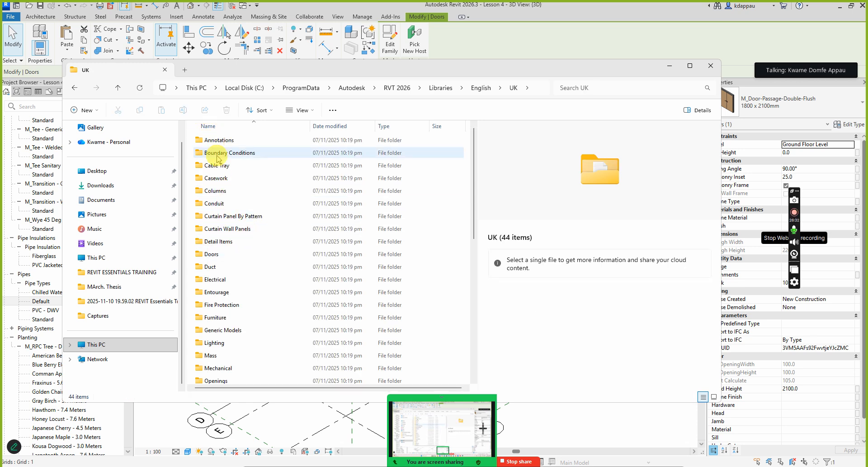
Go through the first UK library folders one by one, from Annotations to Curtain Panel By Pattern.
left_click(213, 139)
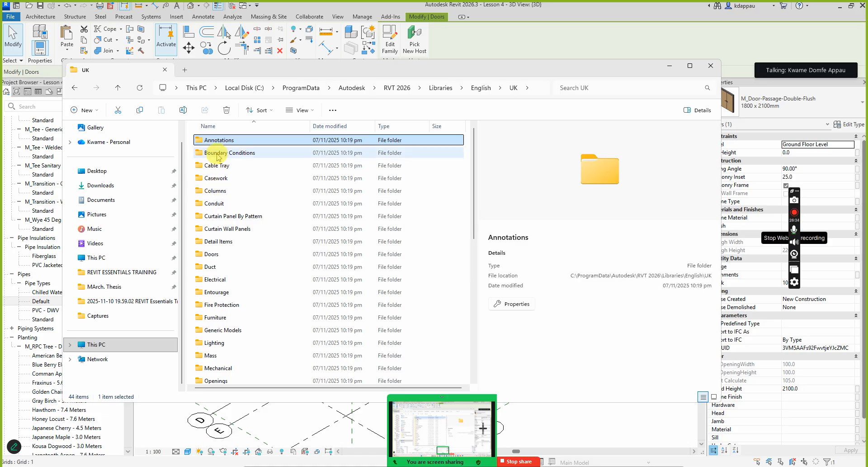
left_click(220, 153)
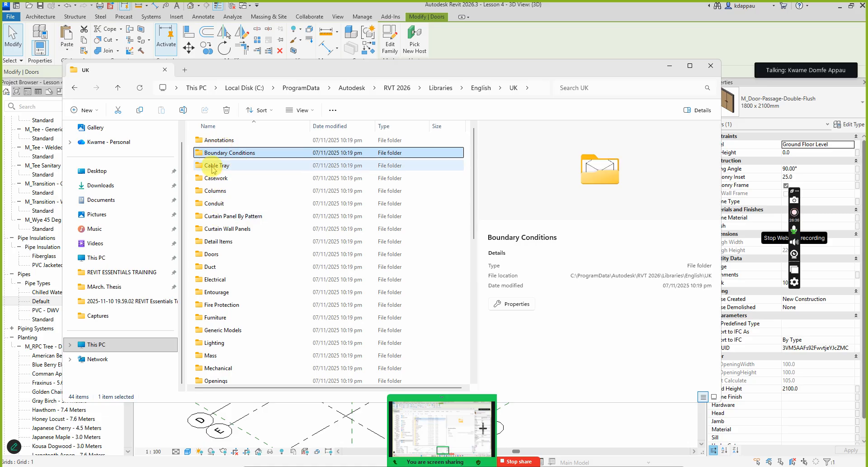
left_click(213, 167)
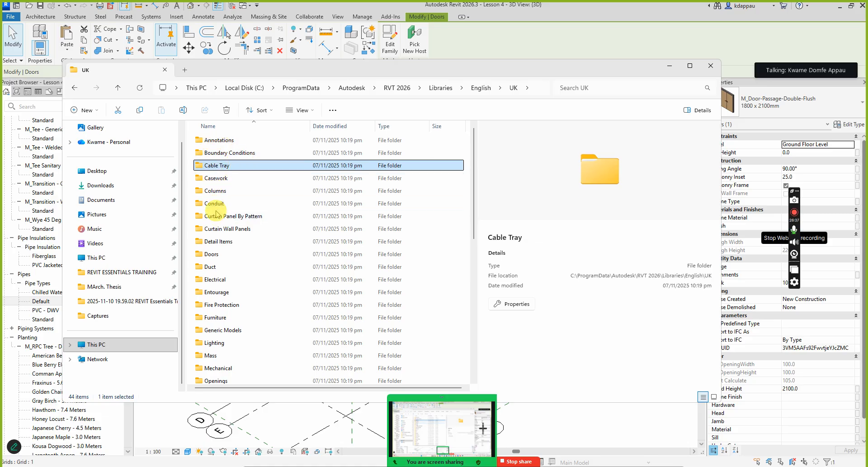
left_click(212, 178)
left_click(208, 192)
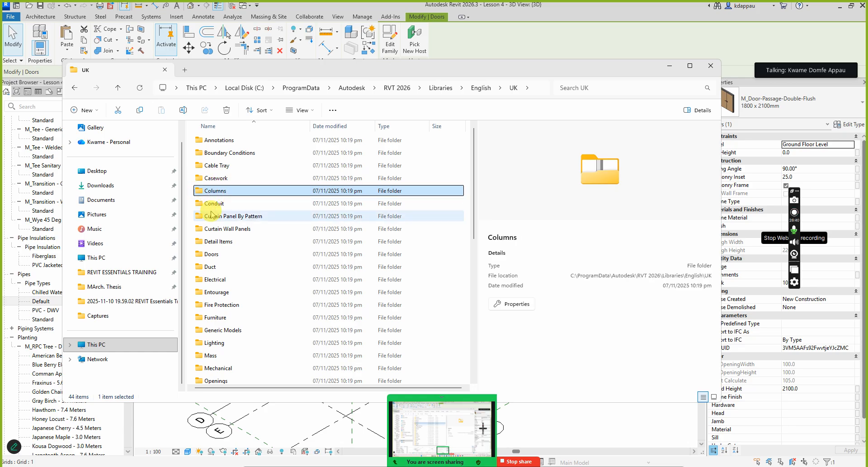
left_click(214, 204)
left_click(218, 216)
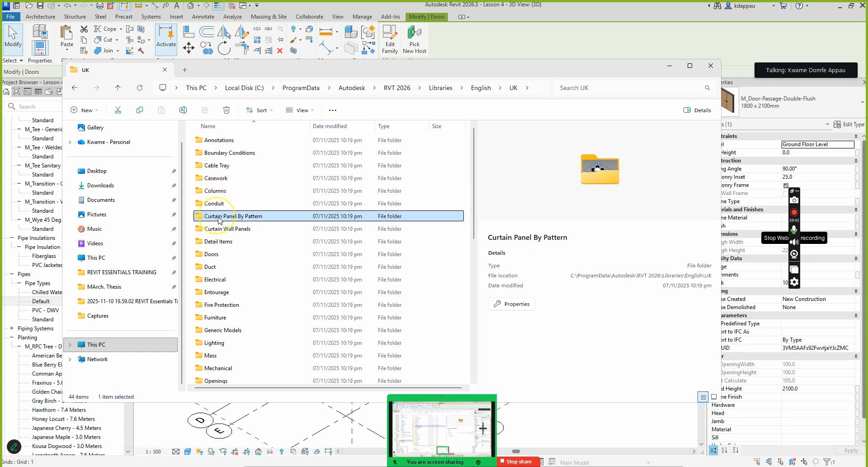
Review the remaining UK library folders from the end of the list backwards, highlighting Windows, Titleblocks, Structural Trusses, Railings and Pipe.
scroll(224, 244, "down", 2)
scroll(224, 245, "down", 6)
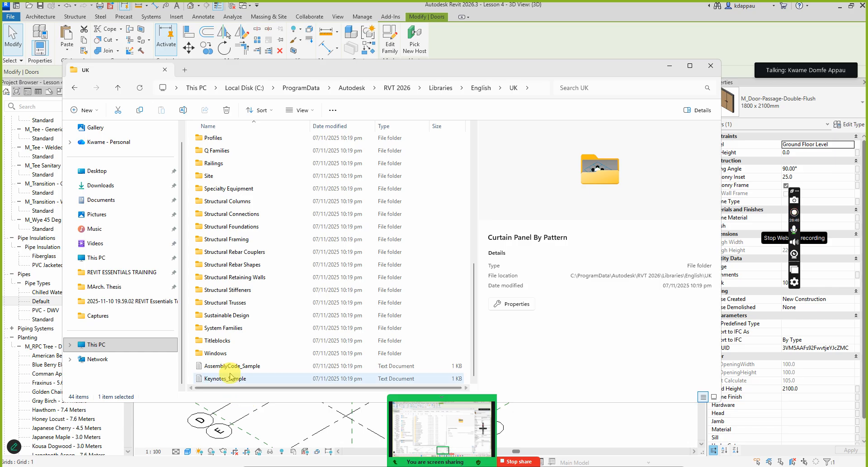
left_click(210, 355)
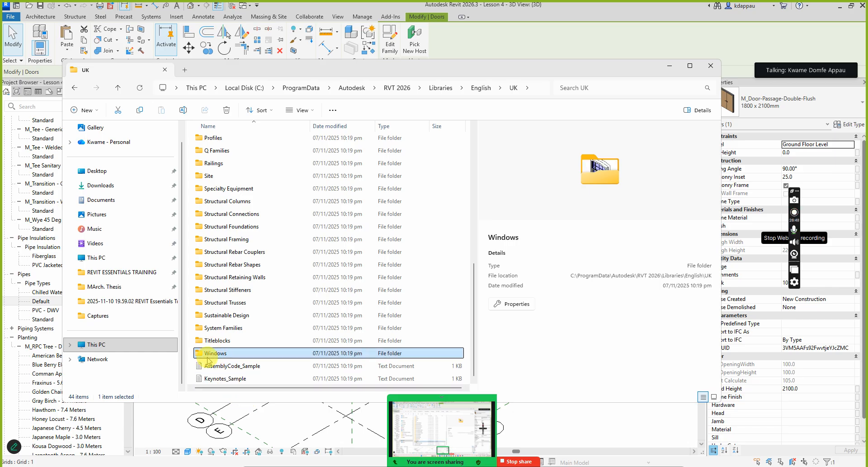
left_click(208, 340)
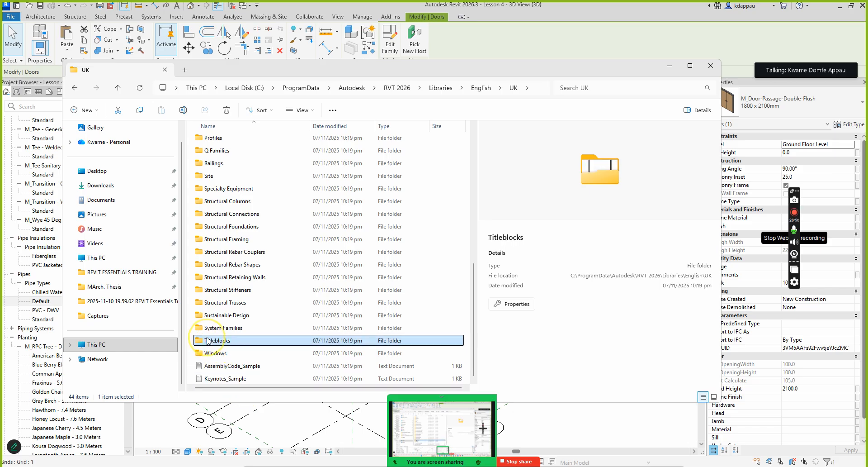
left_click(209, 305)
scroll(209, 271, "up", 1)
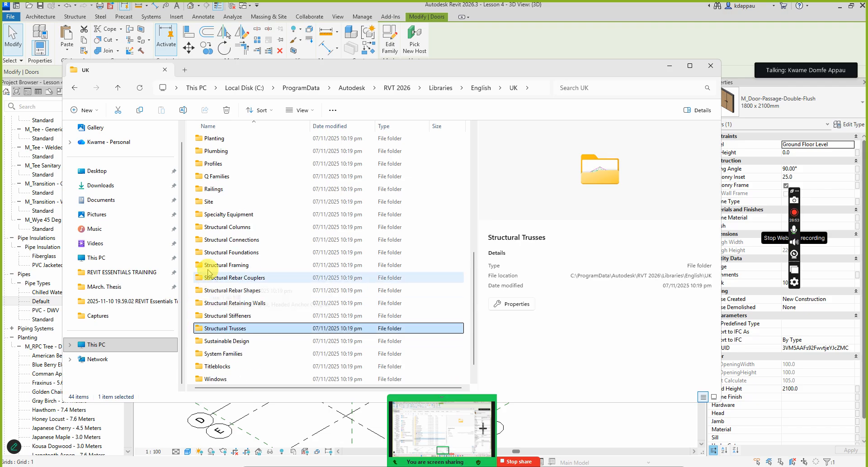
left_click(210, 190)
scroll(210, 203, "up", 1)
scroll(210, 211, "up", 1)
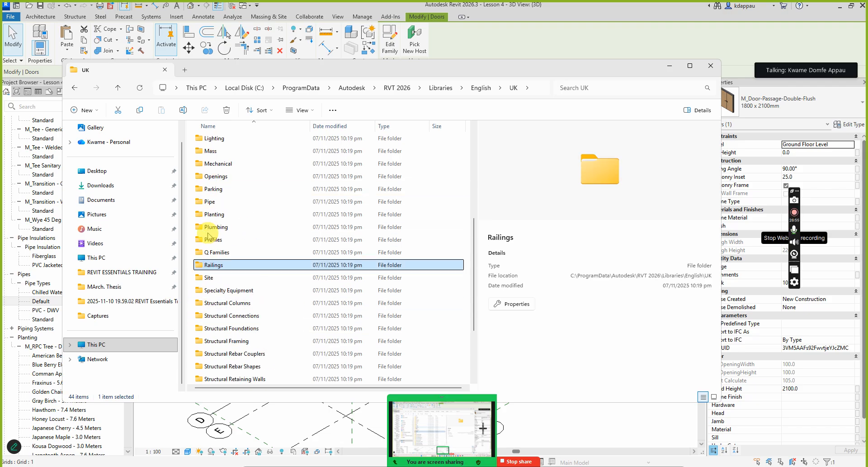
left_click(209, 202)
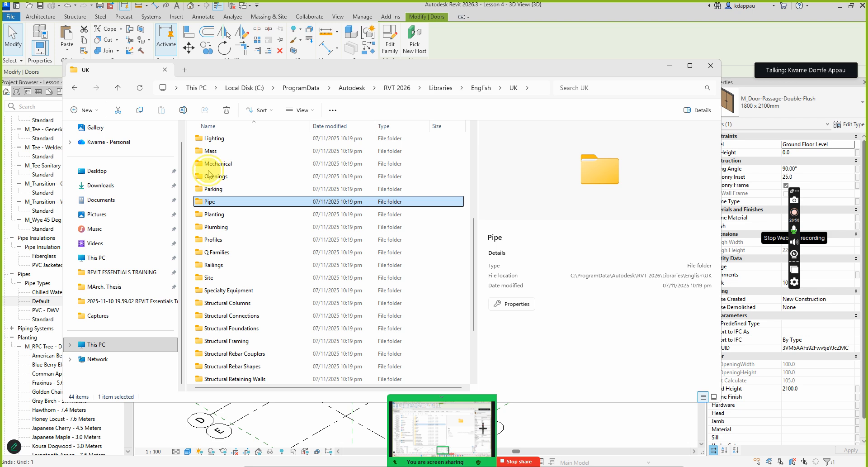
Look through the category folders of the UK family library and open the Windows folder.
left_click(210, 201, "ctrl")
scroll(211, 222, "up", 2)
left_click(211, 243)
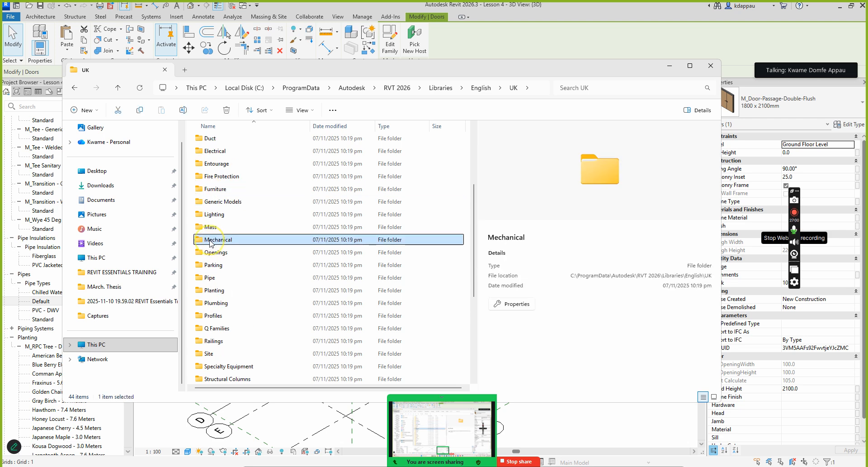
left_click(211, 190)
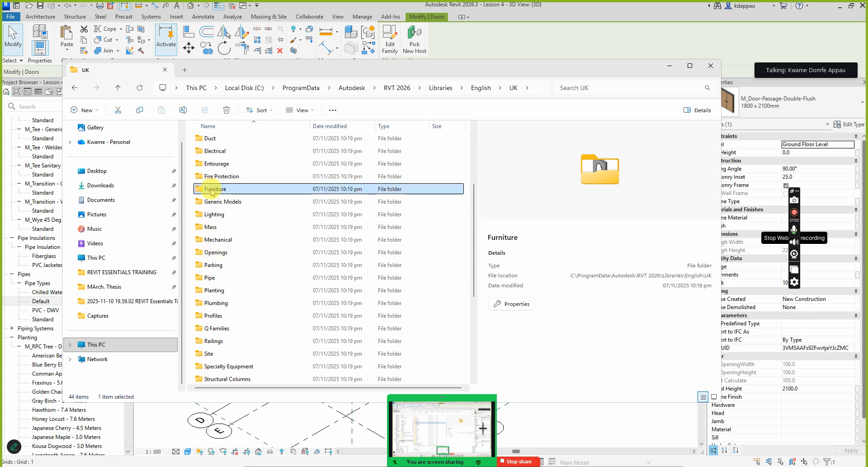
scroll(219, 226, "down", 3)
scroll(211, 214, "up", 4)
scroll(212, 215, "down", 4)
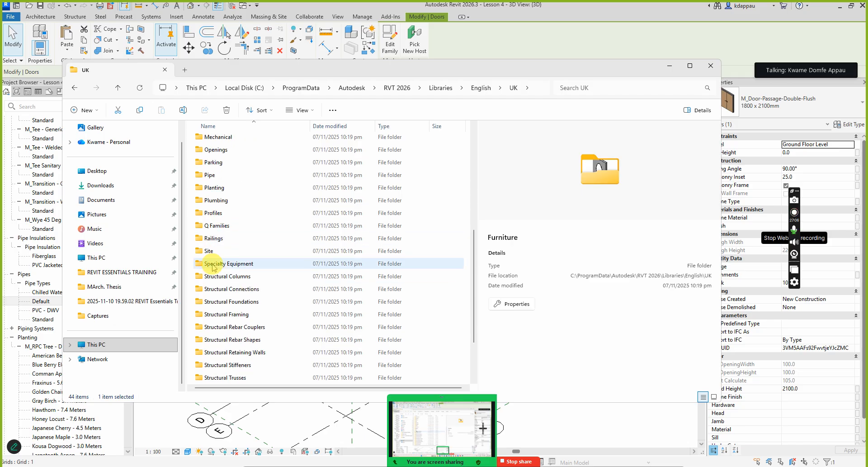
scroll(213, 266, "down", 2)
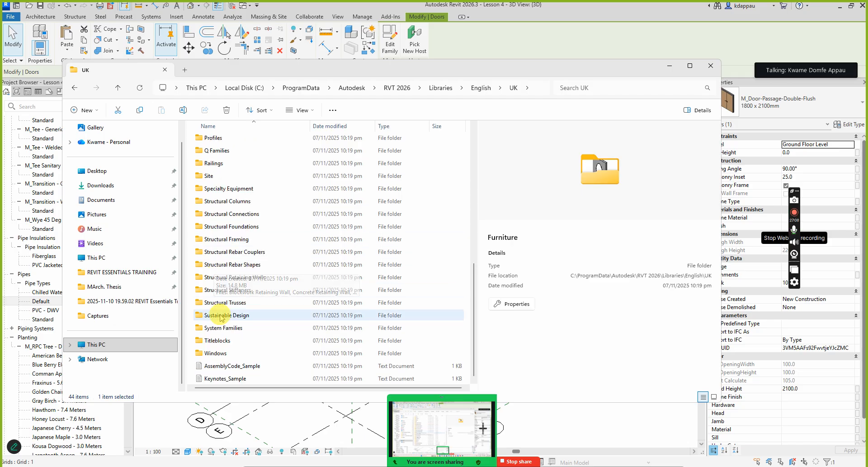
double_click(212, 354)
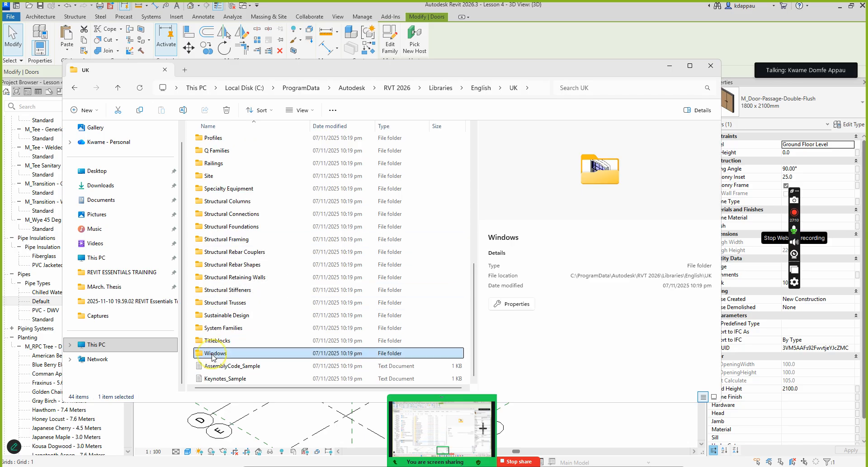
Preview the window families one after another, from Windows_Arched to Windows_Sash_w-Bars_5.
scroll(212, 251, "down", 3)
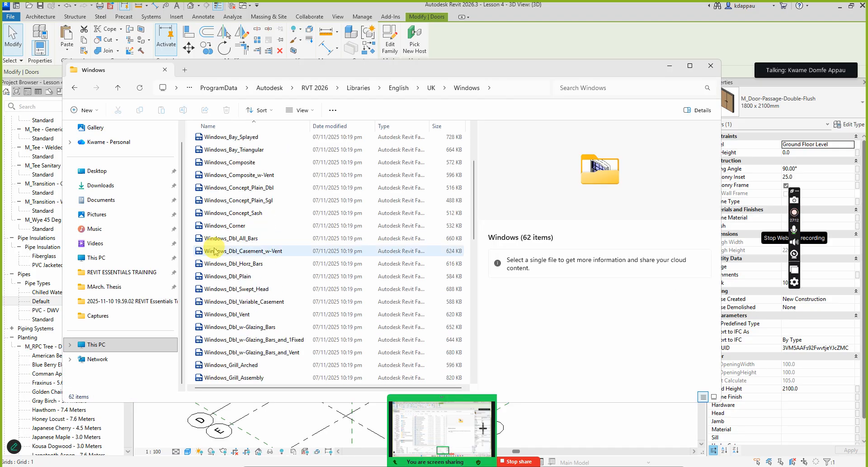
scroll(215, 189, "up", 3)
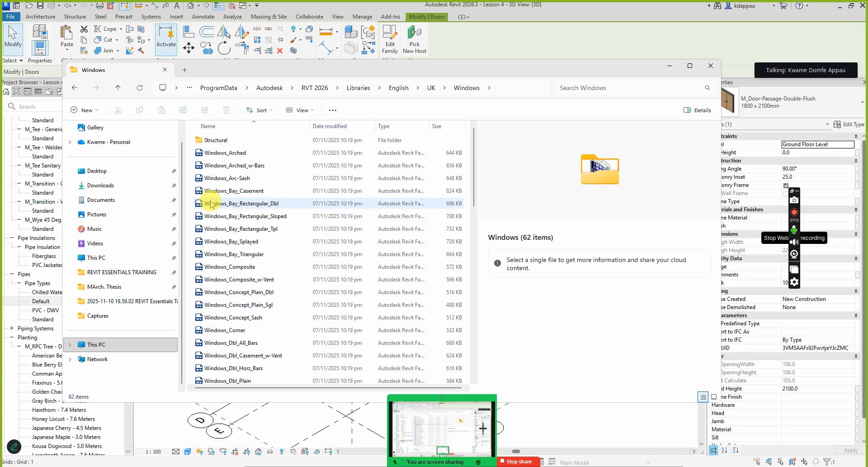
left_click(215, 154)
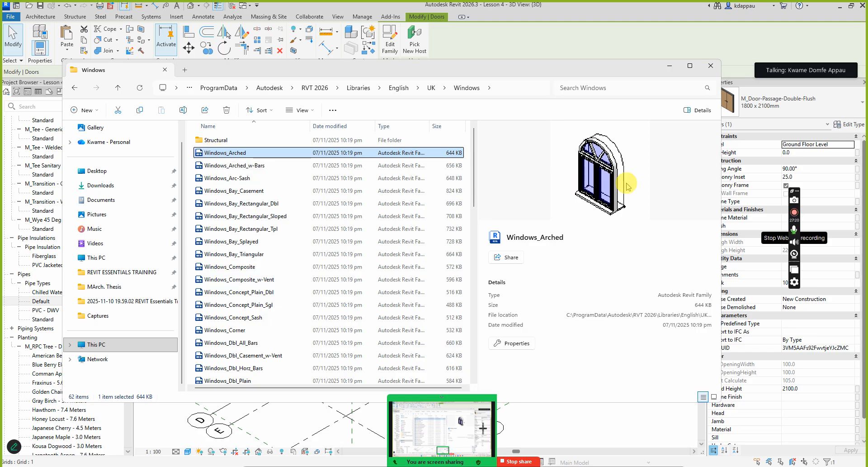
left_click(225, 166)
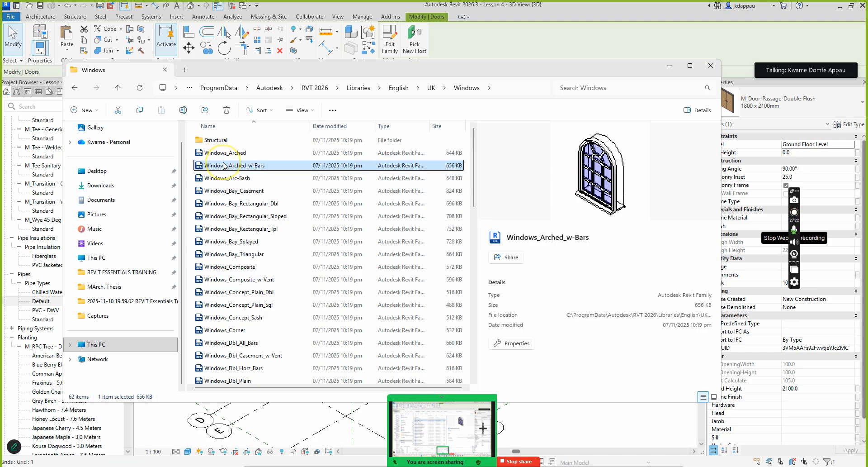
left_click(221, 180)
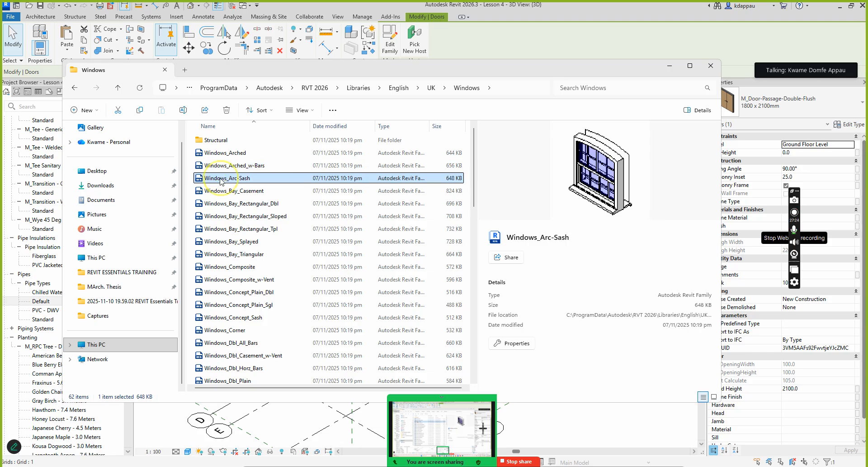
key("Down")
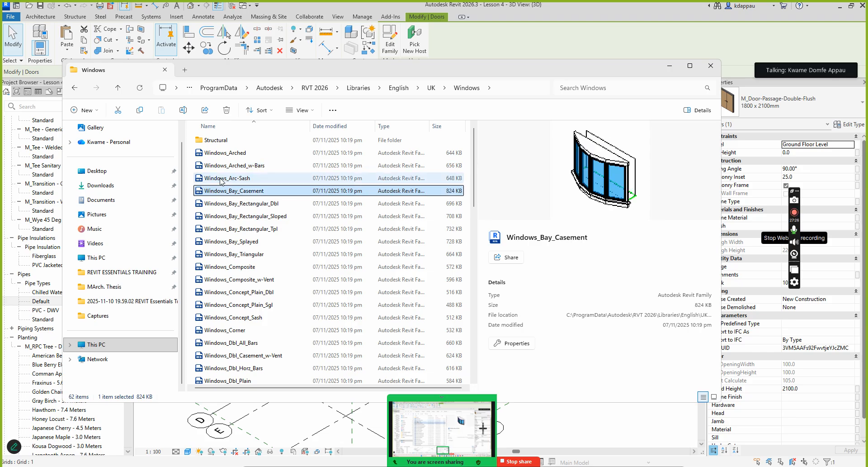
key("Down")
key("Down")
key("Down")
key("Down")
key("Down")
key("Down")
key("Down")
key("Down")
key("Down")
key("Down")
key("Down")
key("Down")
key("Down")
key("Down")
key("Down")
key("Down")
key("Down")
key("Down")
key("Down")
key("Down")
key("Down")
key("Down")
key("Down")
key("Down")
key("Down")
key("Down")
key("Down")
key("Down")
key("Down")
key("Down")
key("Down")
key("Down")
key("Down")
key("Down")
key("Down")
key("Down")
key("Down")
key("Down")
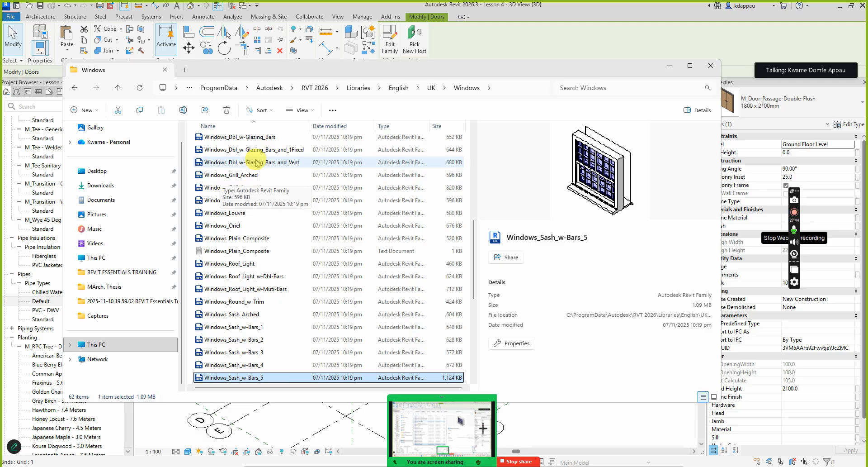
Preview more window families, including Windows_Tpl_Casement_Top-Hung_Centre, Windows_Dbl_Vent and Windows_Dbl_Swept_Head.
scroll(240, 272, "down", 6)
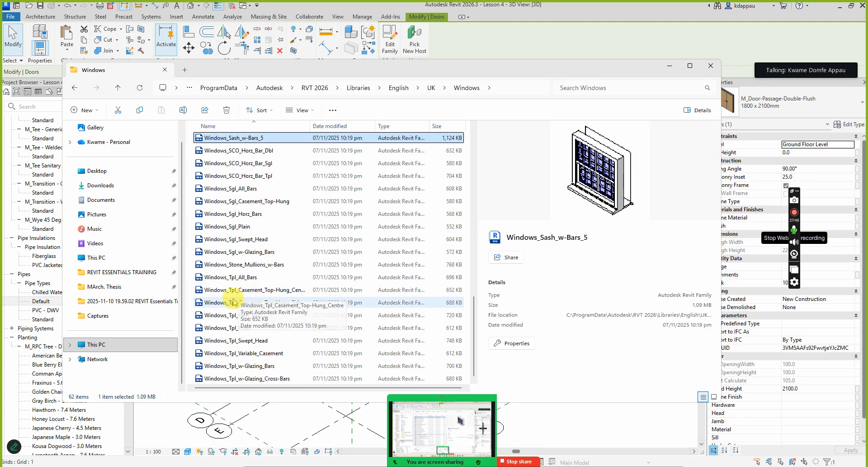
left_click(231, 292)
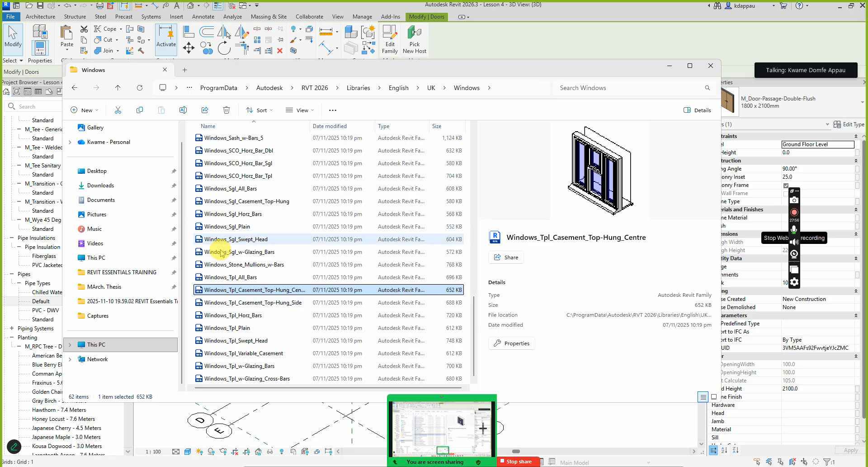
scroll(223, 257, "up", 1)
scroll(225, 257, "up", 8)
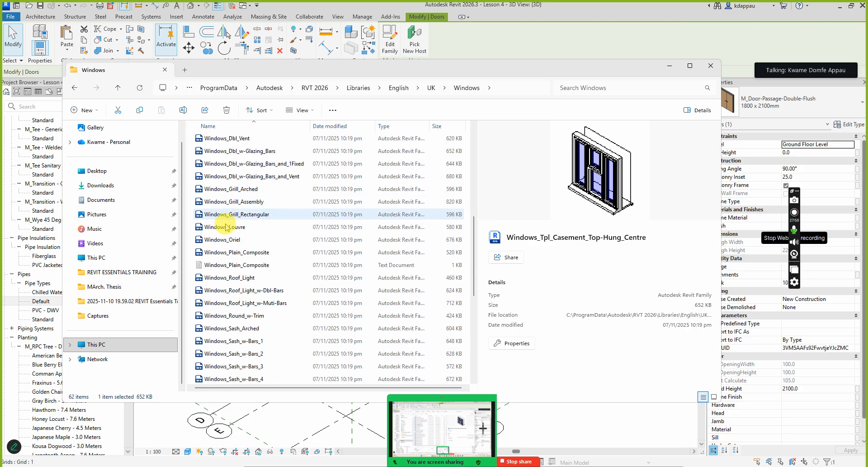
left_click(220, 210)
left_click(217, 227)
left_click(218, 237)
left_click(216, 265)
left_click(220, 293)
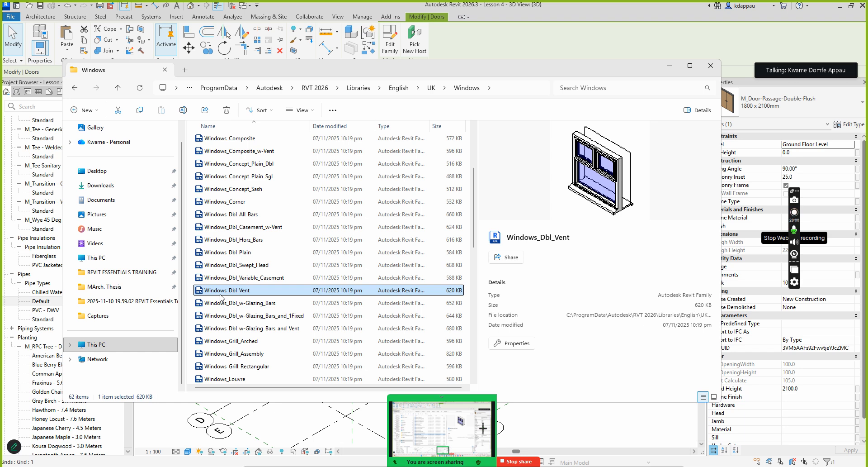
left_click(221, 265)
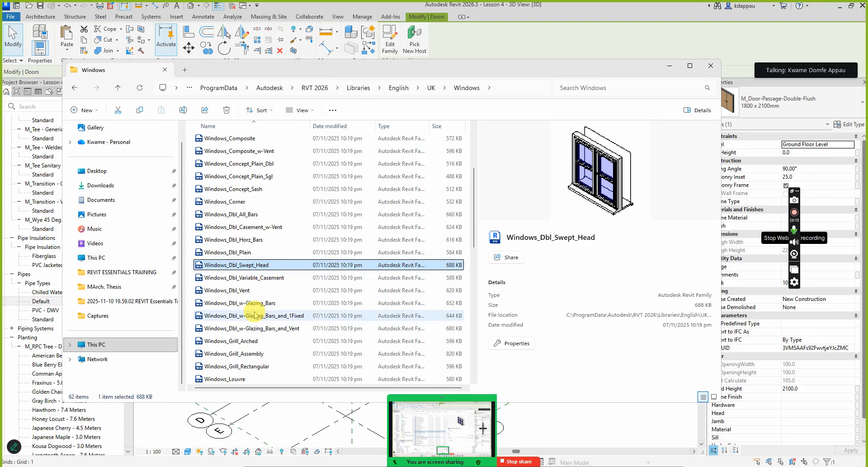
Return to the UK library folder and open the Fixtures folder under Plumbing > Architectural.
left_click(430, 88)
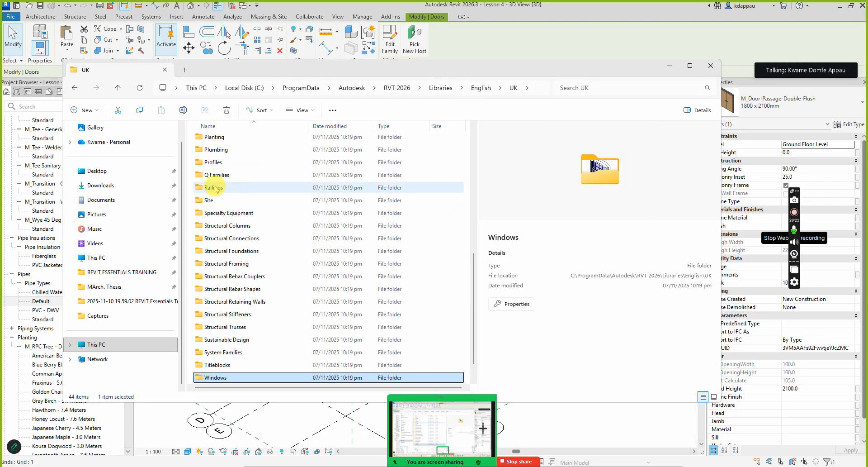
left_click(218, 187)
left_click(216, 150)
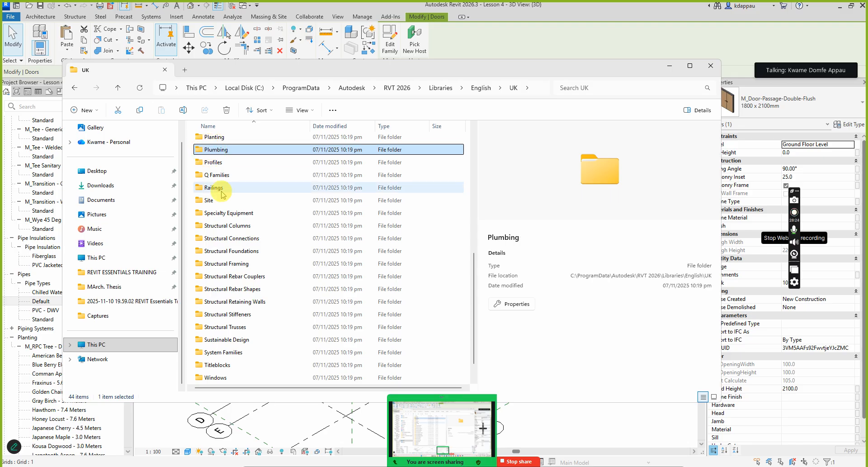
scroll(222, 190, "up", 1)
scroll(222, 193, "up", 2)
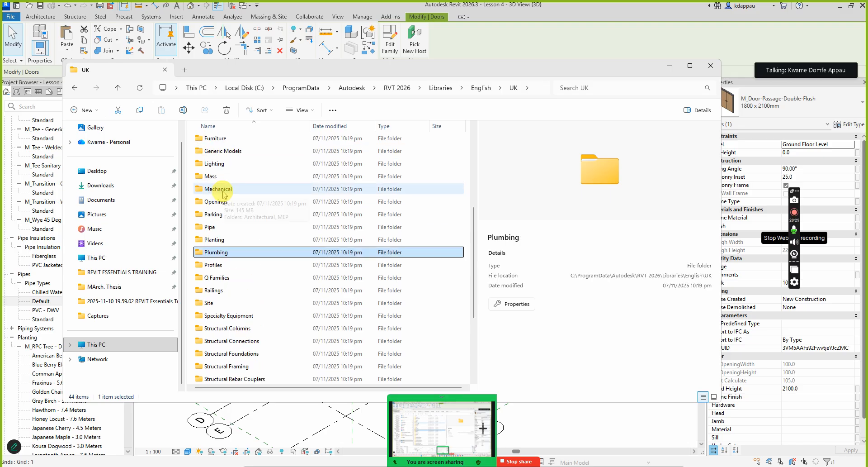
double_click(208, 255)
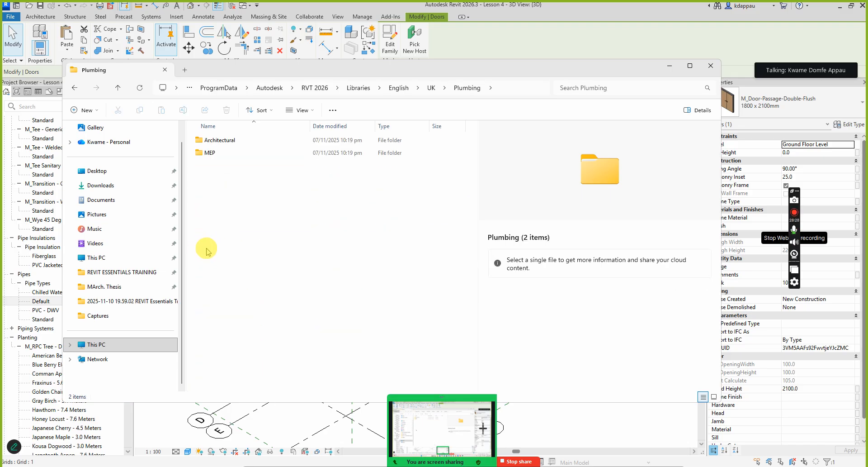
double_click(206, 140)
double_click(212, 153)
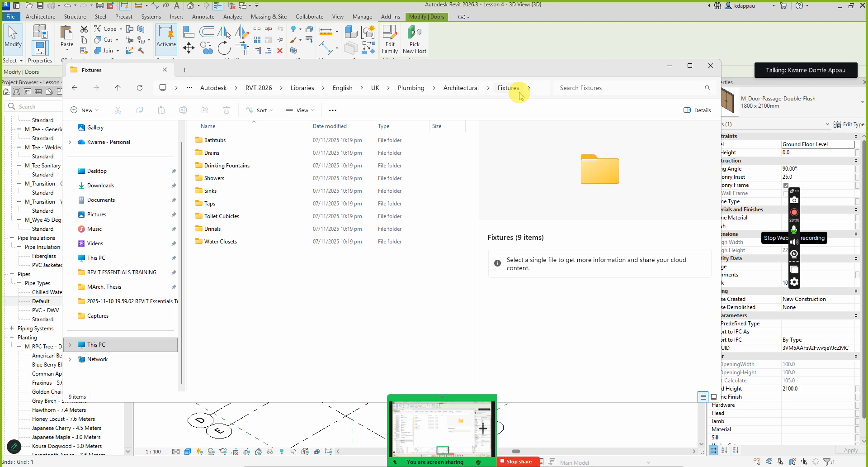
Go through the plumbing fixture category folders one by one, from Bathtubs to Water Closets.
left_click(214, 142)
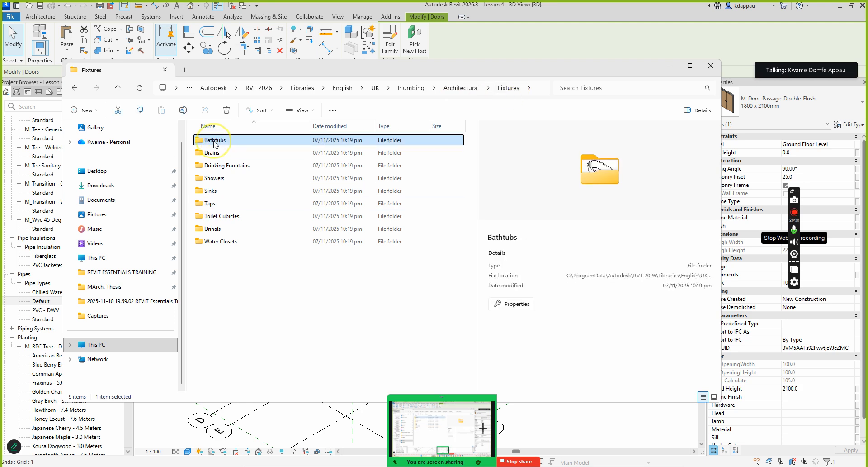
left_click(216, 153)
left_click(218, 168)
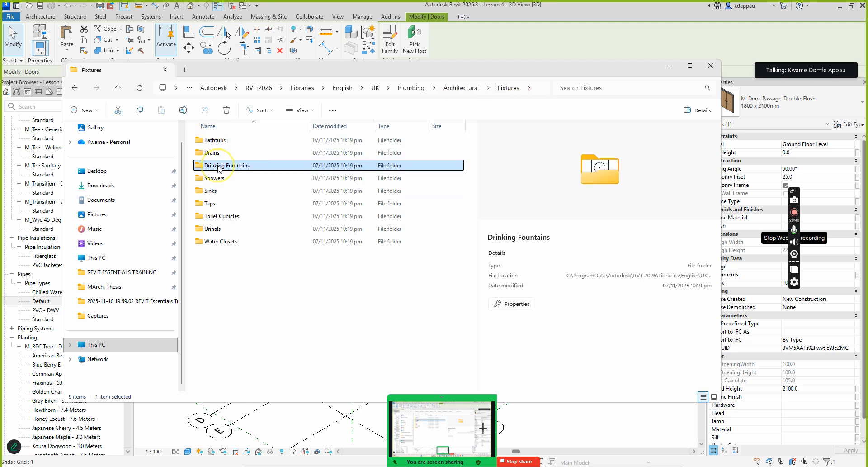
left_click(215, 180)
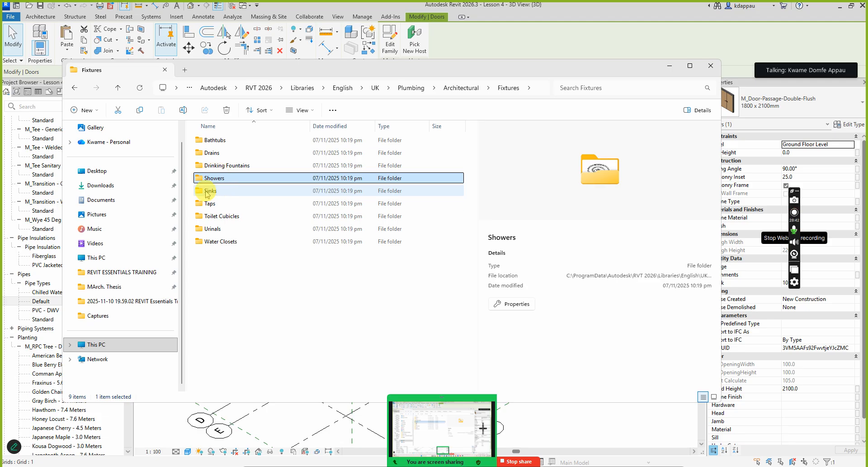
left_click(211, 191)
left_click(211, 205)
left_click(212, 217)
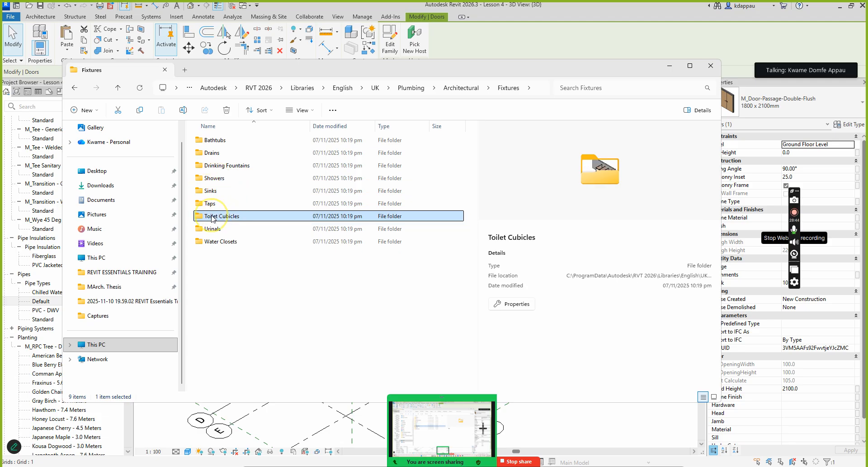
left_click(211, 230)
left_click(213, 243)
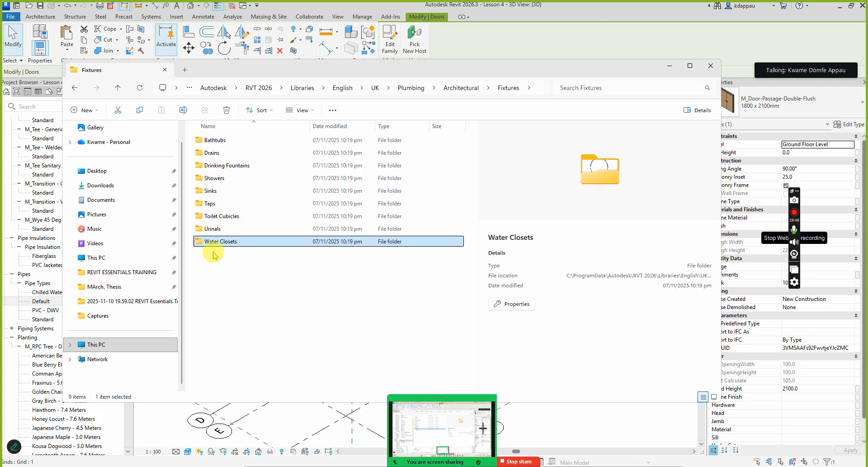
Open the Water Closets folder and preview its families from Plumbing_Fixtures_Bidet_2D to Plumbing_Fixtures_WC_w-Cistern.
double_click(214, 242)
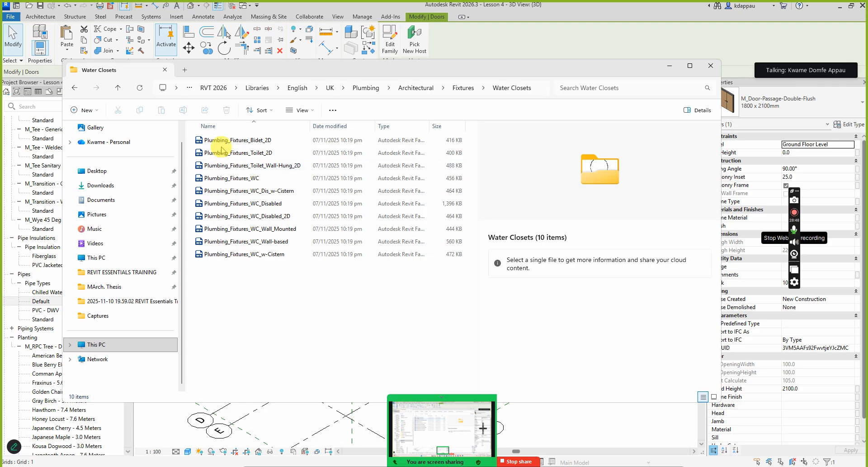
left_click(225, 140)
key("Down")
key("Down")
key("Down")
key("Down")
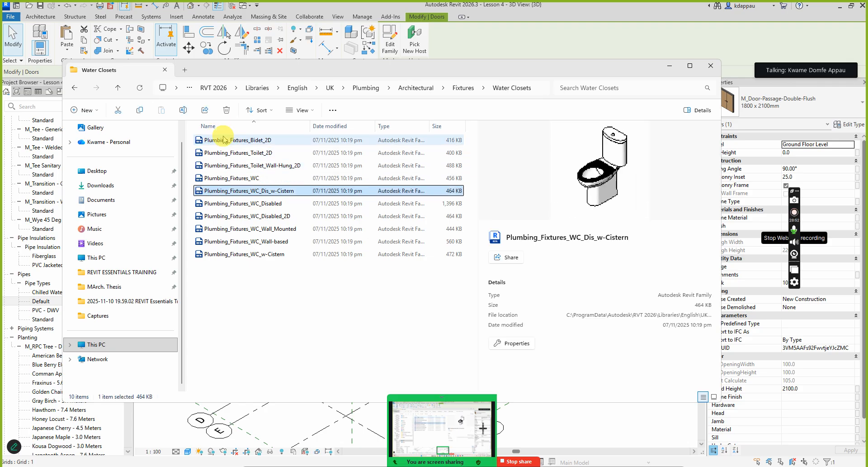
key("Down")
key("Down")
key("Down")
key("Down")
key("Down")
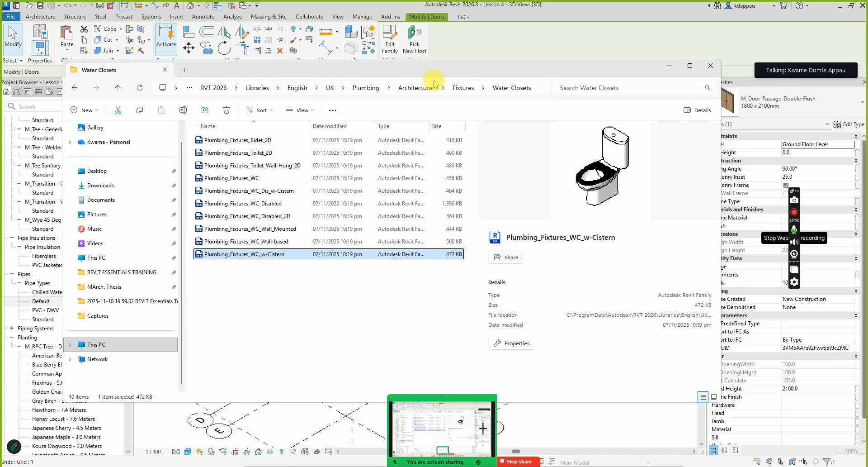
Go back to the UK library's Windows folder and preview the Windows_Tpl_Plain family.
left_click(408, 95)
left_click(379, 91)
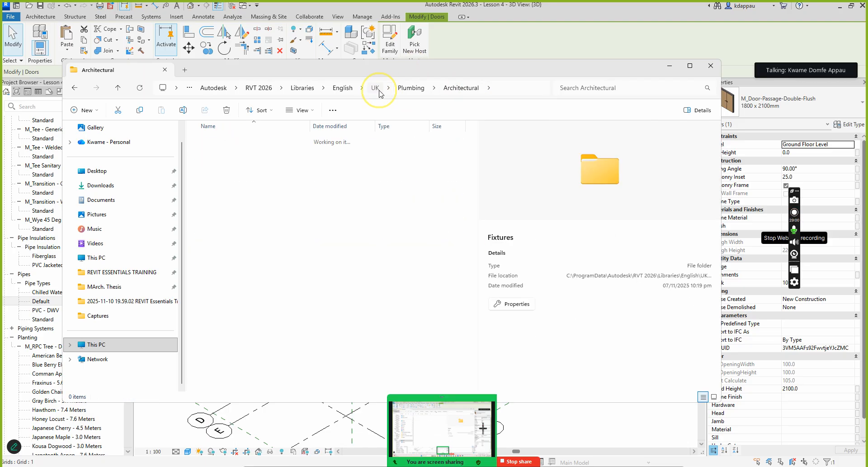
scroll(287, 175, "down", 5)
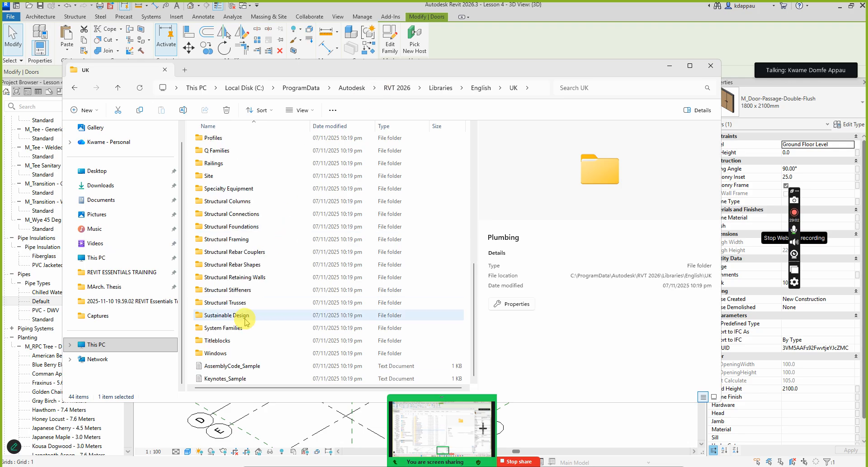
left_click(209, 353)
double_click(209, 353)
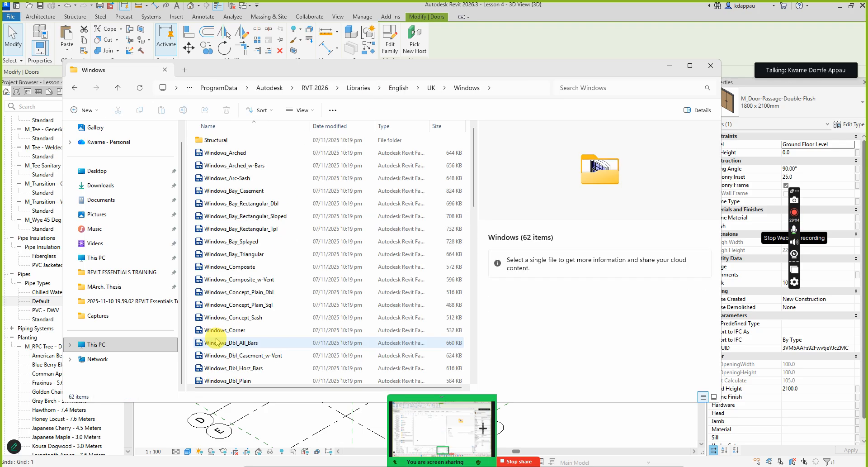
scroll(221, 339, "down", 12)
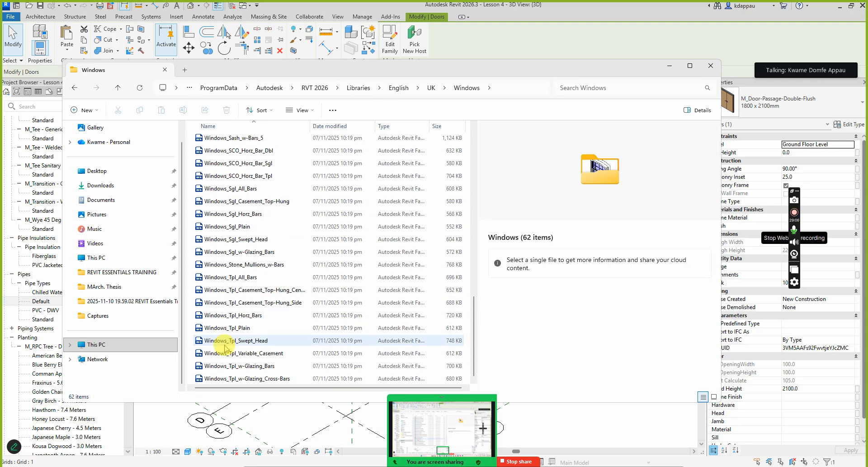
left_click(232, 328)
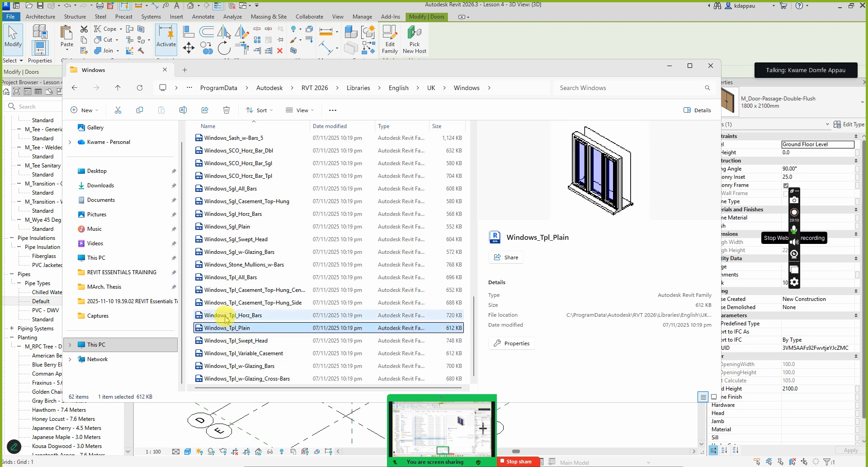
Compare the previews of the Windows_Tpl_Horz_Bars, Windows_Tpl_Swept_Head and Windows_Tpl_Plain families.
left_click(226, 317)
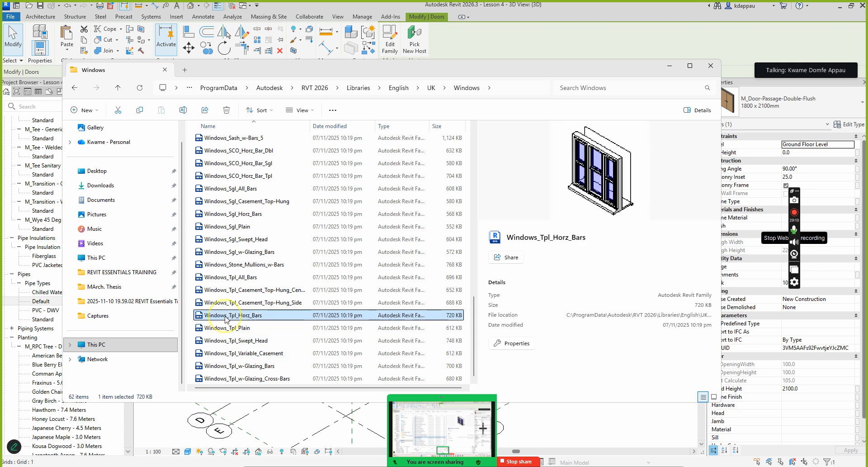
left_click(231, 342)
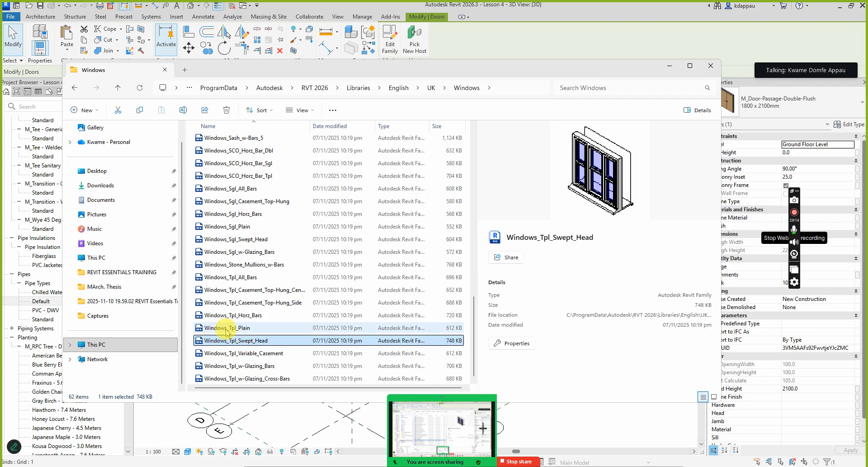
left_click(225, 328)
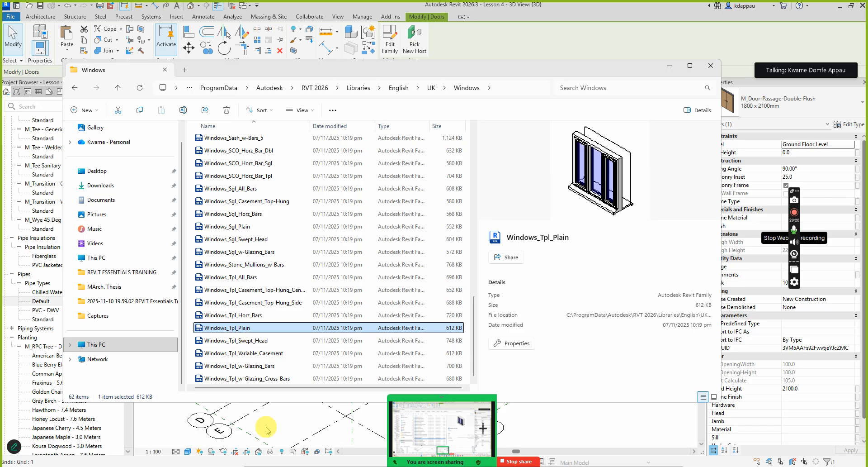
Switch back to Revit, clear the door selection, and start the Window tool with its Load Family dialog open.
left_click(669, 69)
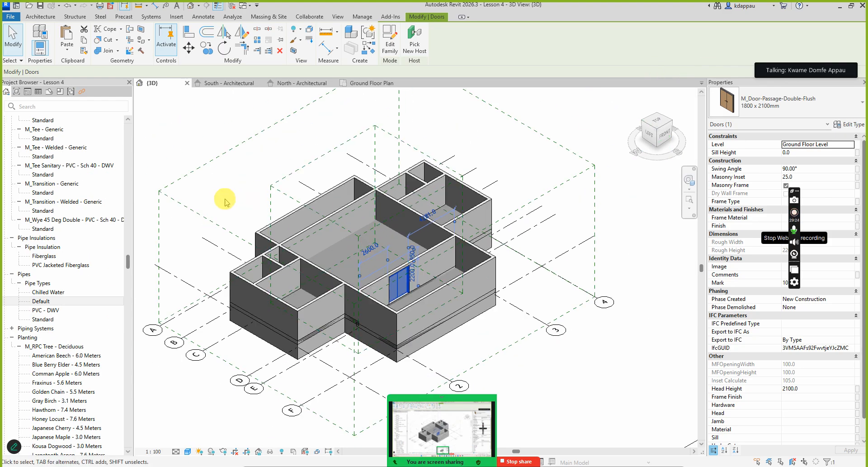
left_click(225, 202)
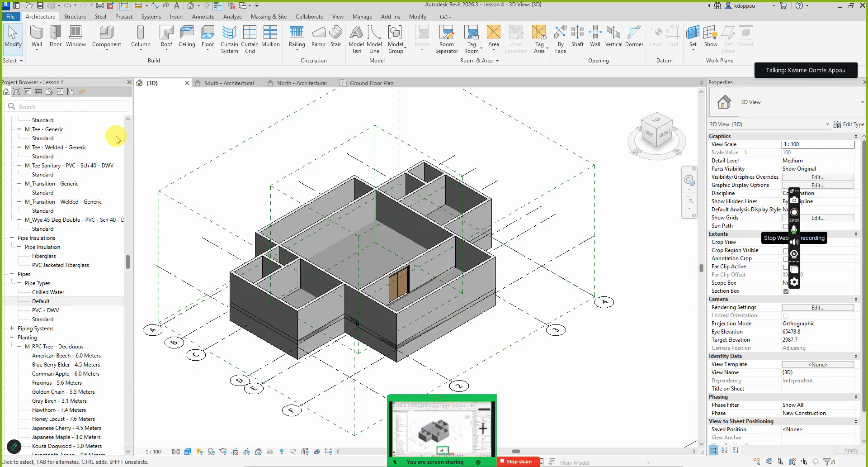
left_click(76, 36)
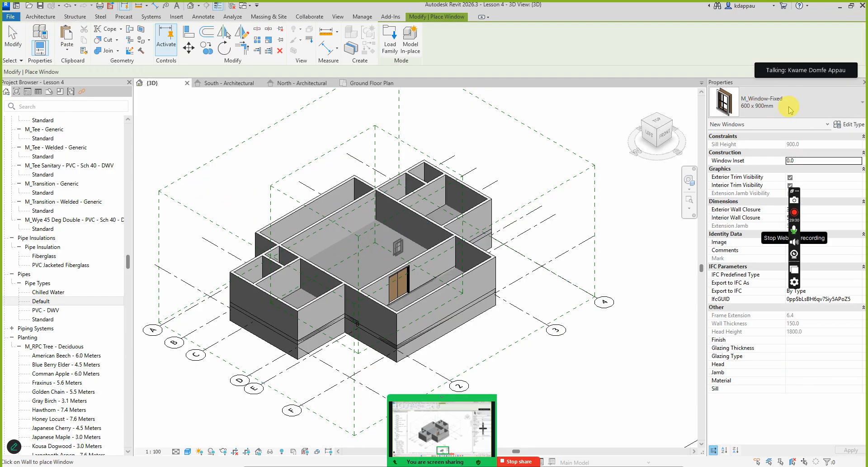
left_click(390, 45)
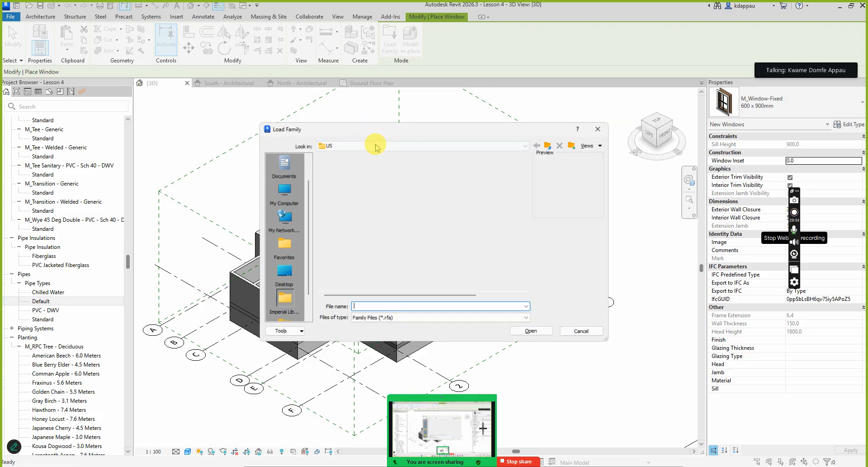
Browse from the English-Imperial US library up to Libraries and into the English > UK family folder.
left_click(360, 145)
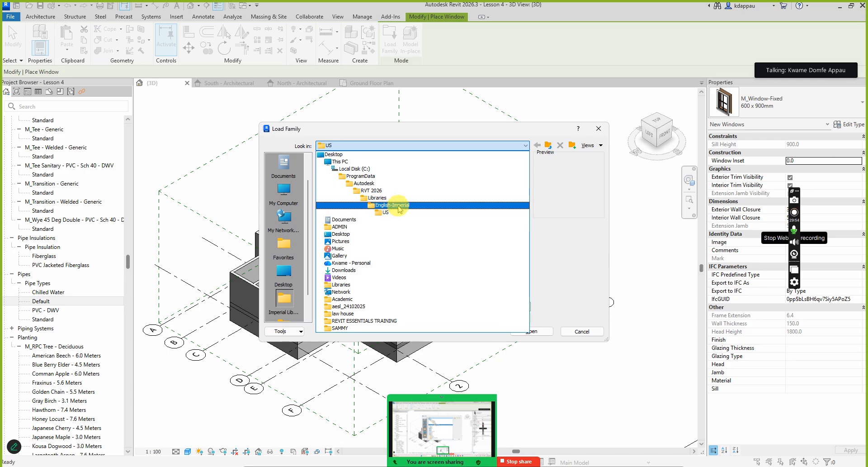
left_click(383, 212)
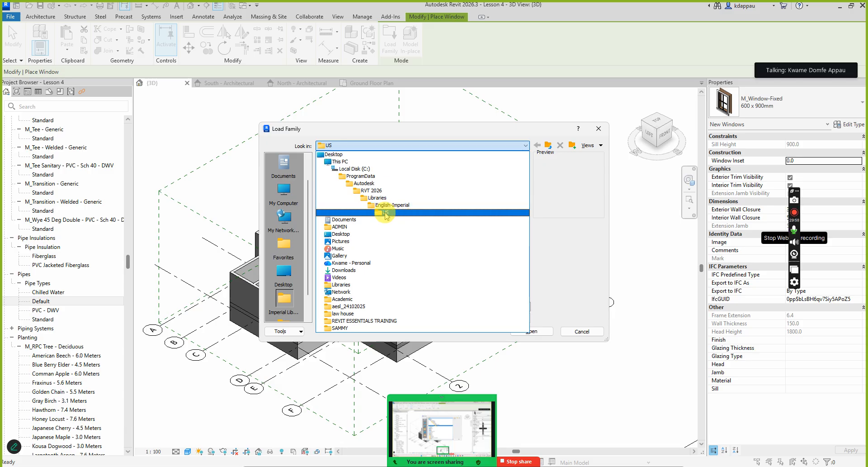
left_click(383, 213)
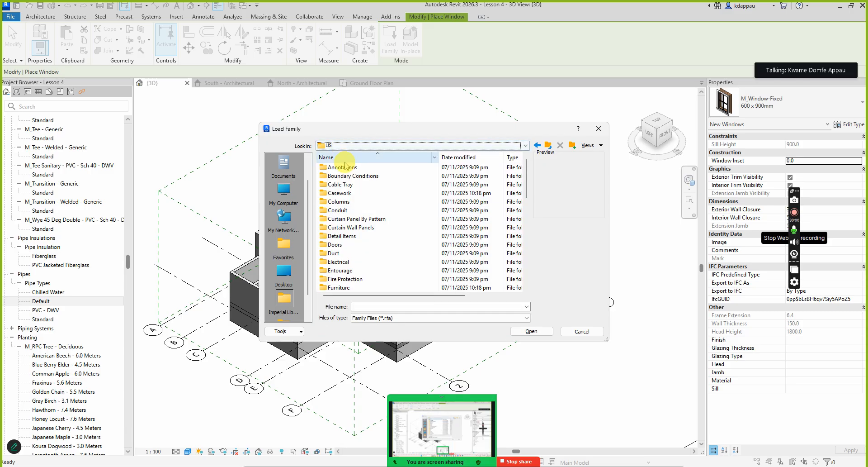
left_click(549, 145)
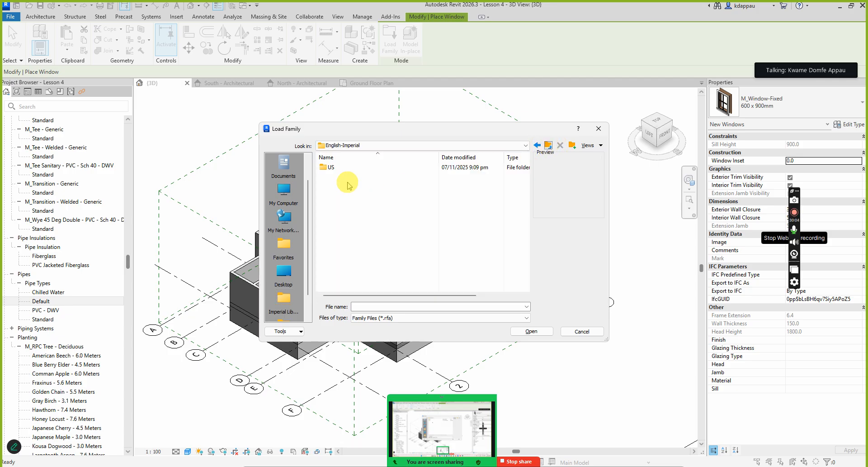
left_click(549, 145)
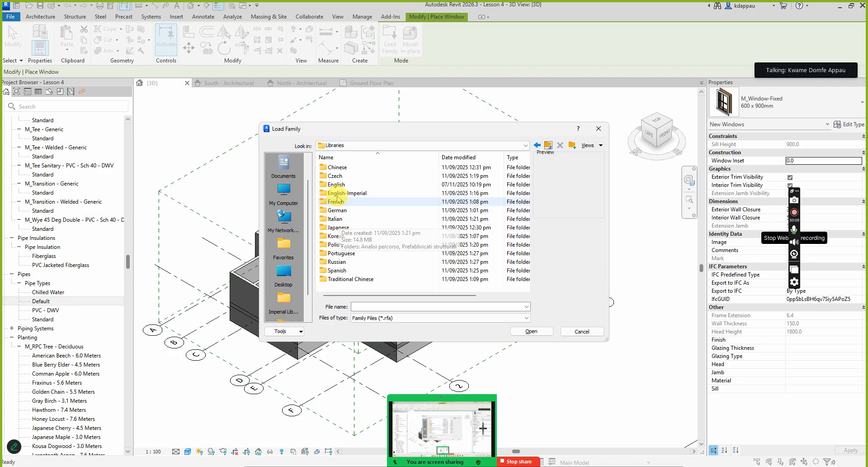
left_click(337, 184)
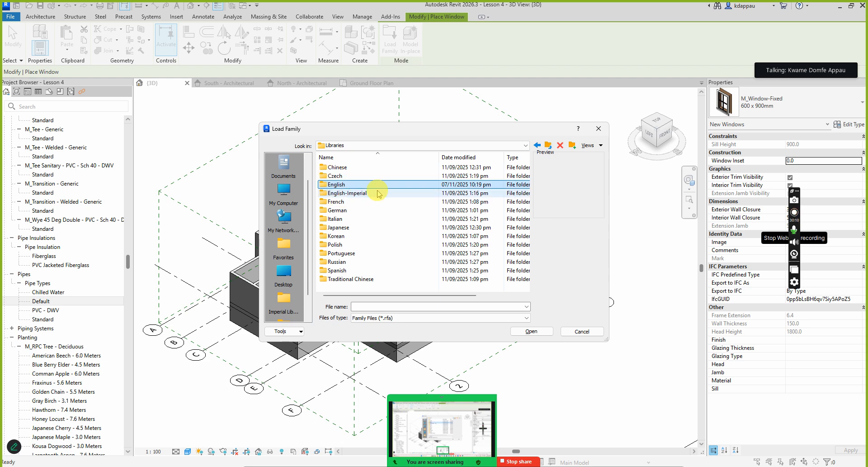
double_click(329, 183)
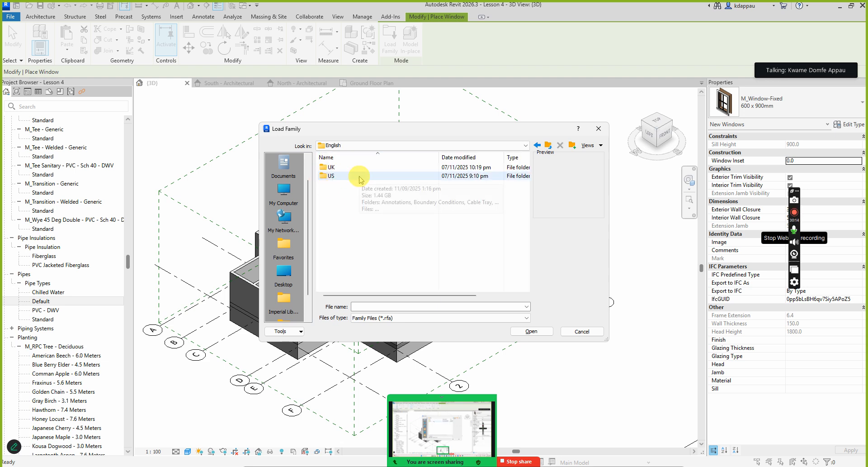
double_click(333, 167)
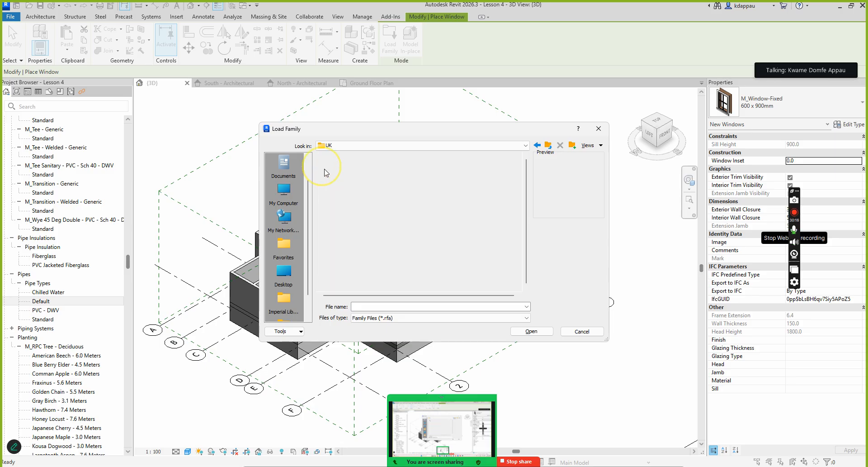
Load the Windows_Tpl_Plain.rfa family from the UK library's Windows folder.
scroll(328, 176, "down", 6)
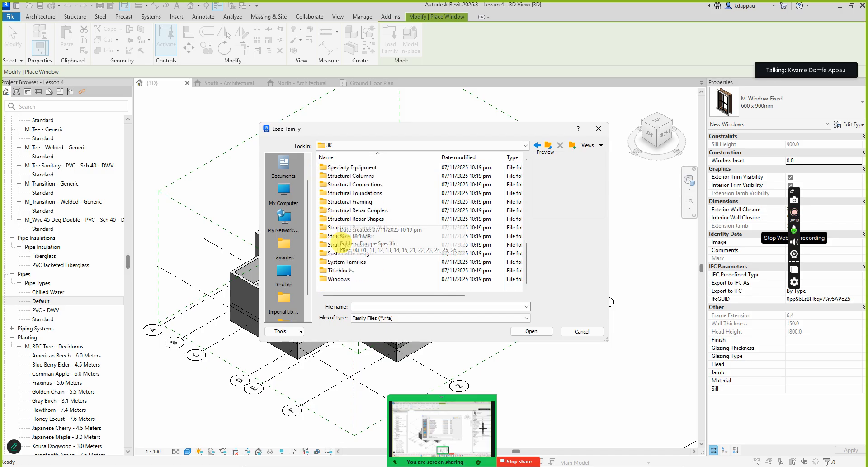
double_click(333, 278)
scroll(335, 246, "down", 10)
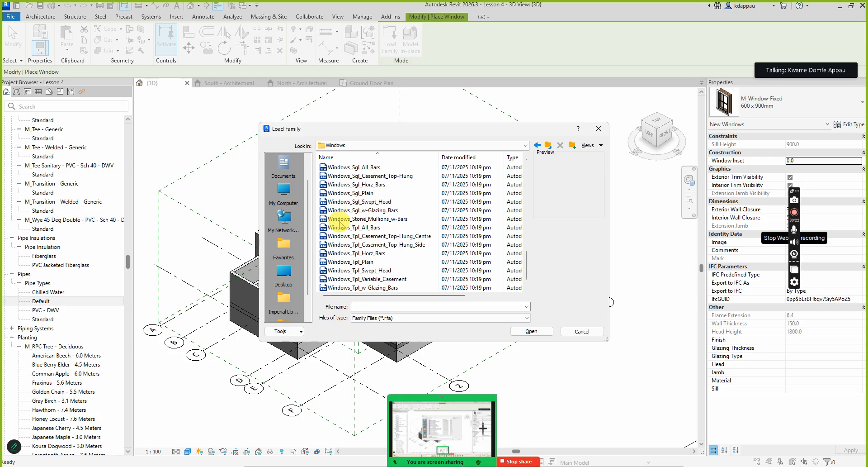
left_click(349, 262)
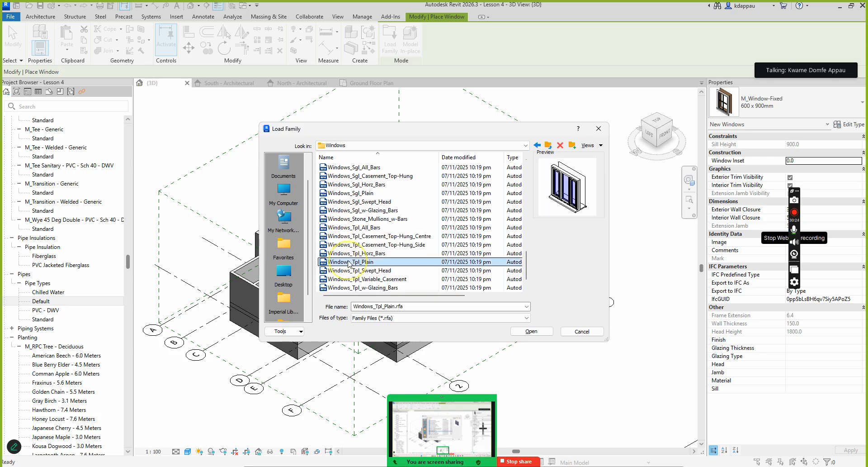
left_click(527, 333)
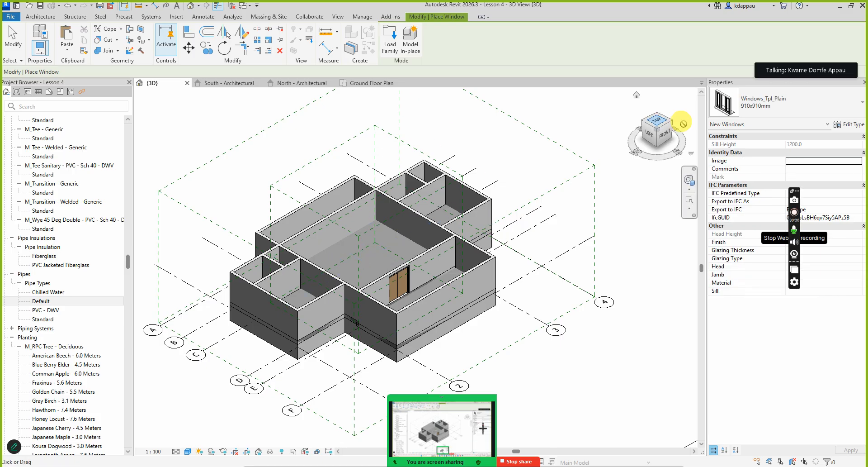
Place a Windows_Tpl_Plain 1360x1210mm window in the wall beside the double door in the 3D view.
left_click(778, 109)
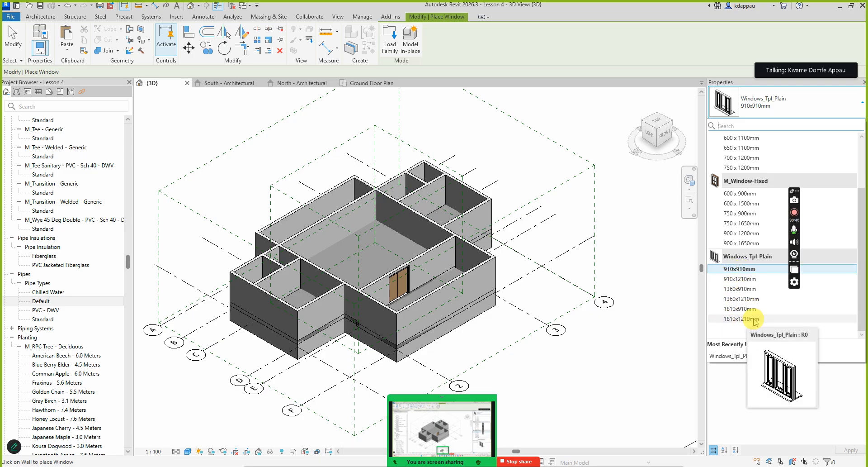
left_click(475, 236)
scroll(416, 261, "up", 4)
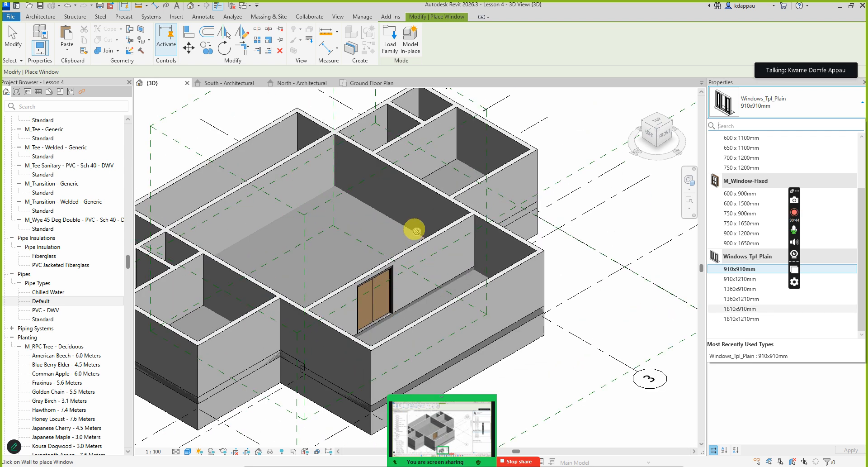
left_click(740, 298)
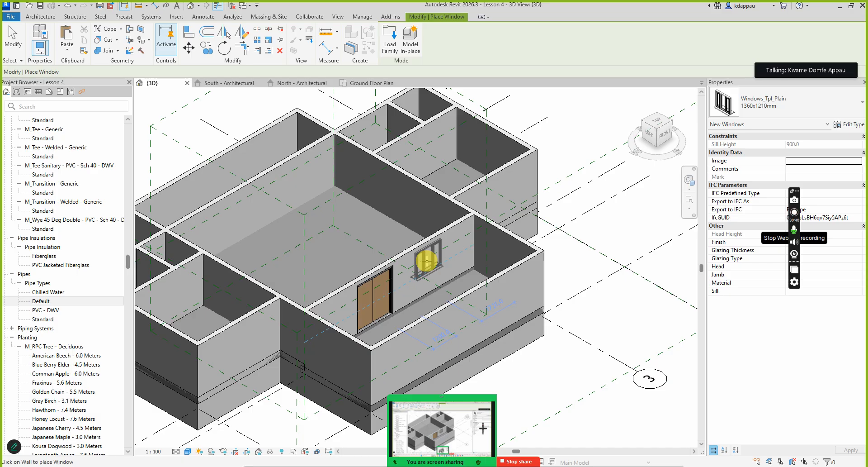
left_click(420, 256)
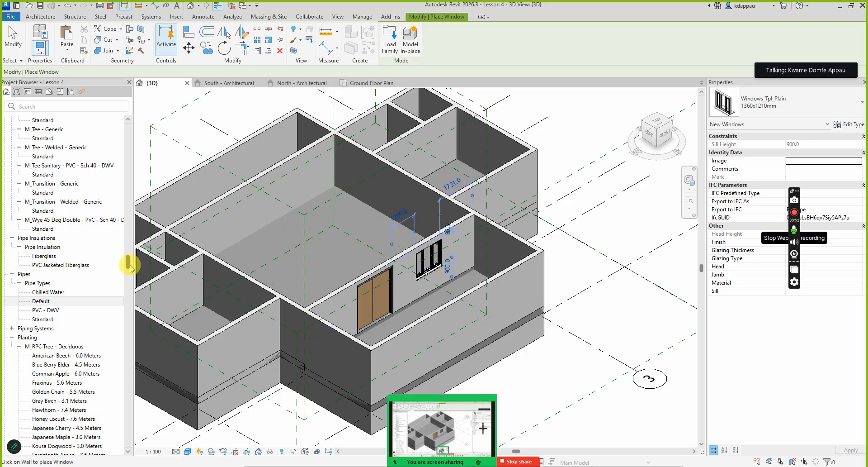
Expand the project's views and open the Ground Floor Plan.
left_click_drag(128, 263, 126, 120)
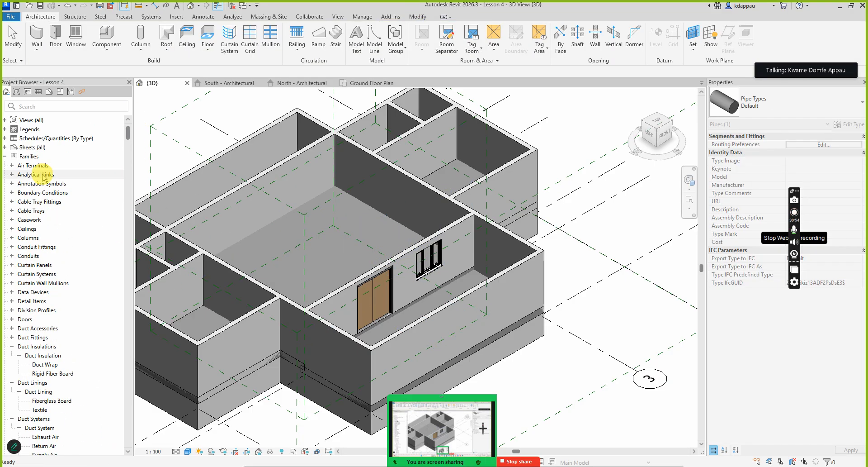
left_click(5, 120)
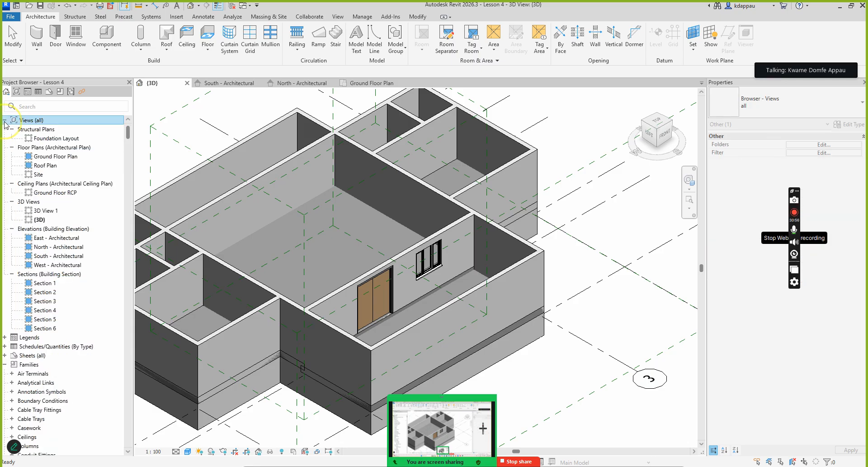
left_click(54, 156)
double_click(54, 156)
scroll(341, 254, "down", 5)
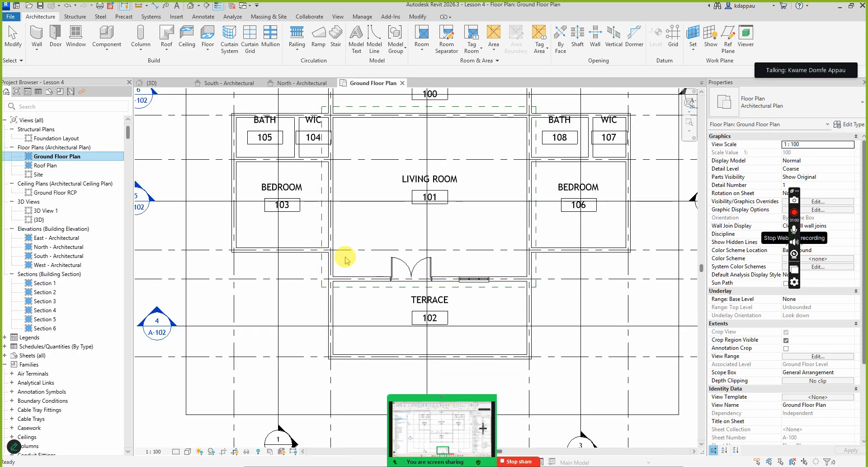
Place a Windows_Tpl_Plain 910x1210mm window in the wall between Terrace 100 and Living Room 101.
left_click(73, 36)
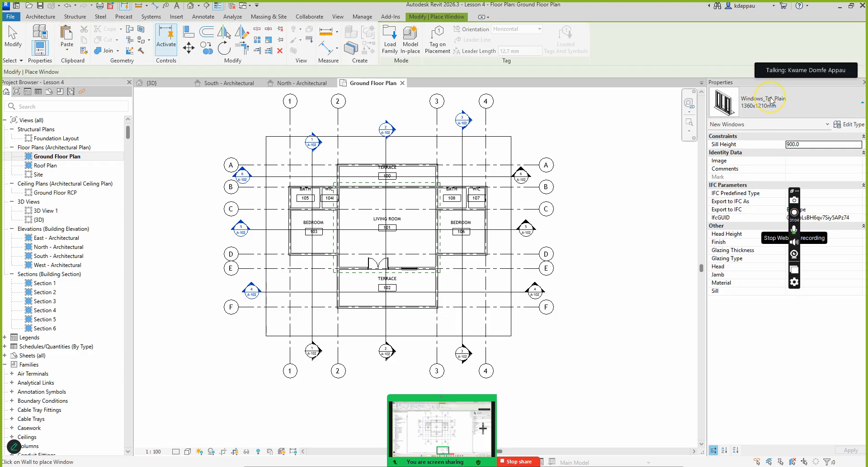
left_click(767, 122)
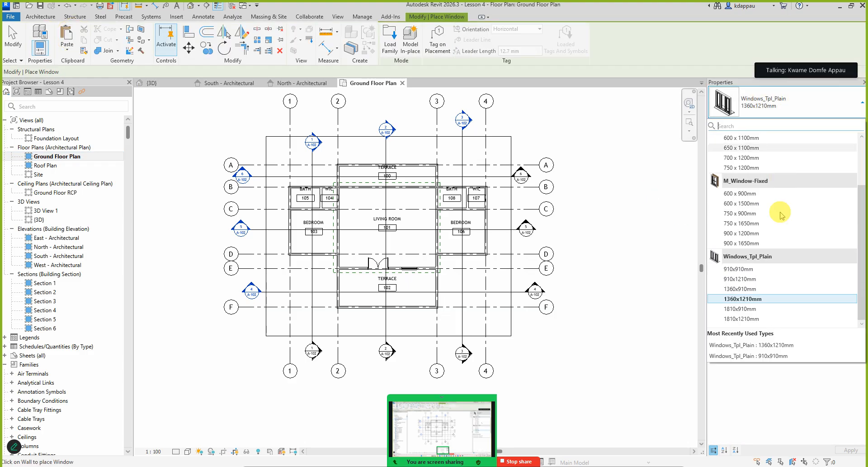
left_click(740, 278)
scroll(412, 167, "up", 5)
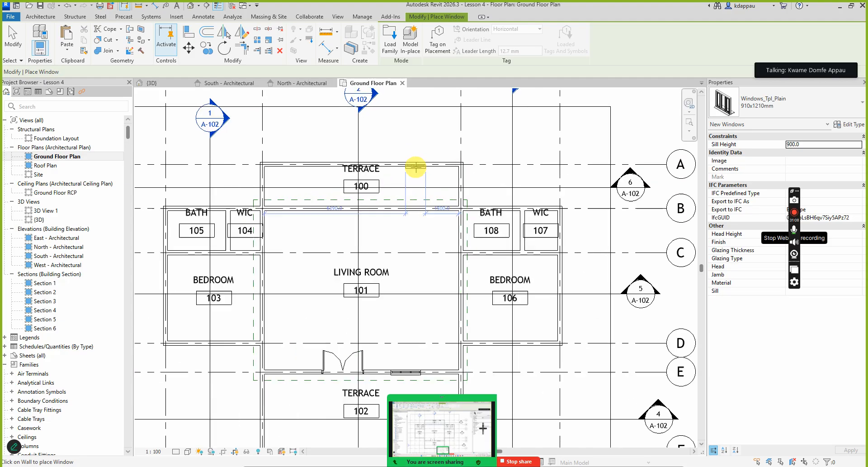
left_click(420, 235)
right_click(401, 175)
left_click(416, 174)
right_click(400, 171)
left_click(424, 176)
scroll(408, 228, "down", 5)
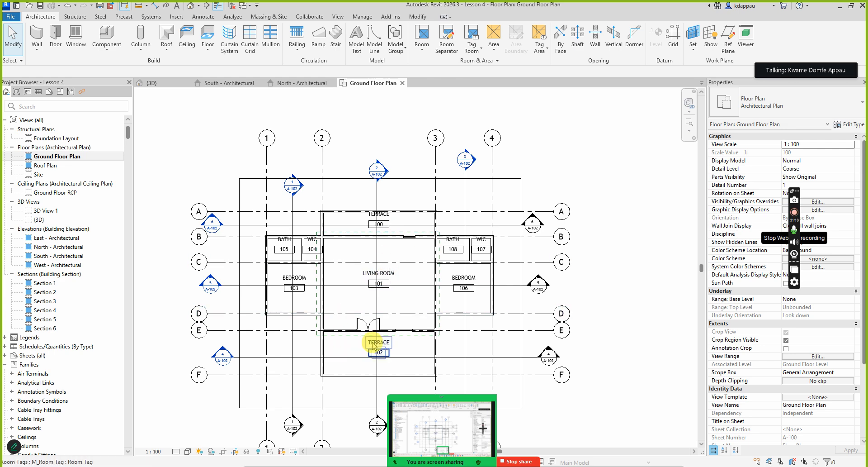
Look over the ground floor plan with its placed door and windows, and open the Ground Floor RCP ceiling plan.
scroll(372, 337, "up", 2)
scroll(372, 328, "up", 1)
scroll(372, 323, "down", 3)
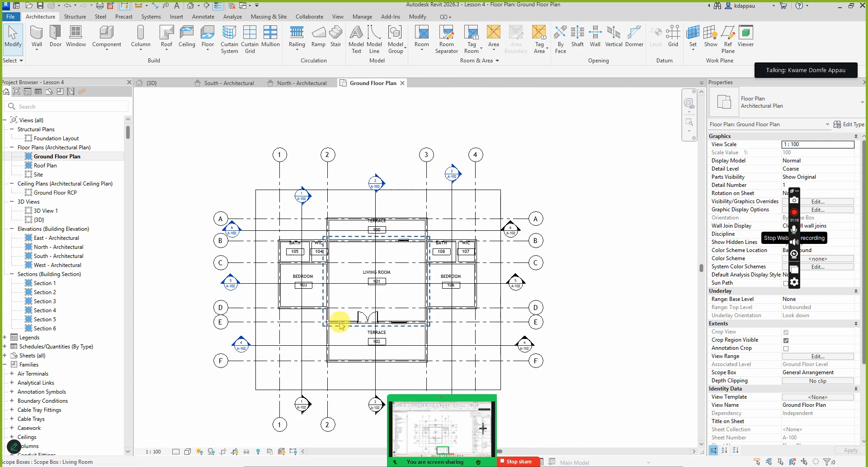
scroll(413, 327, "up", 1)
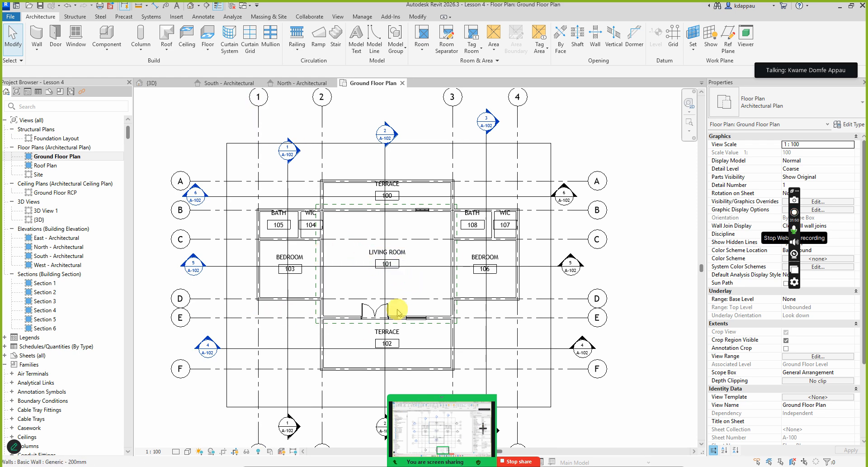
scroll(369, 285, "down", 2)
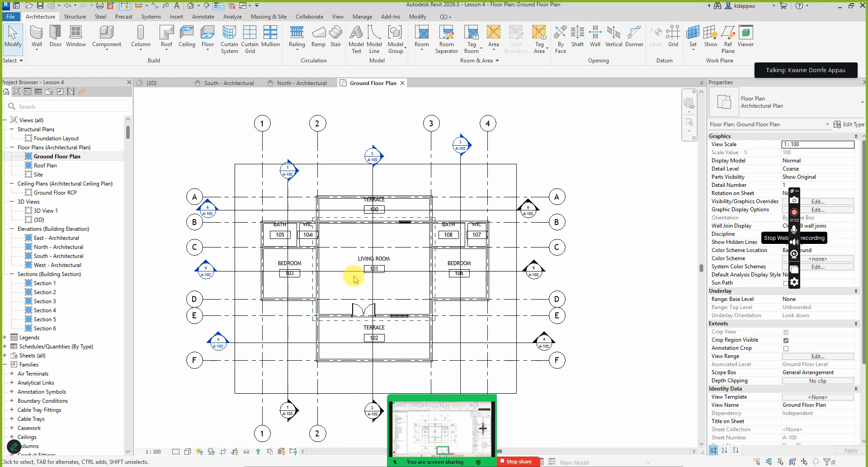
scroll(393, 247, "up", 2)
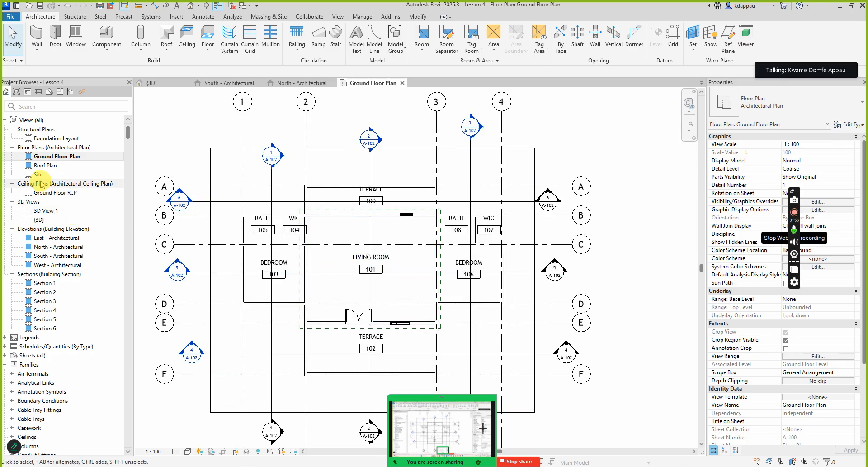
double_click(54, 194)
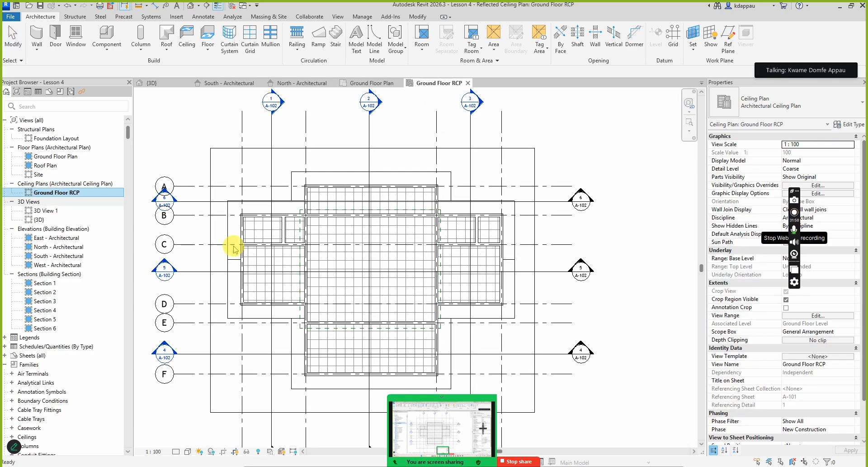
Start placing a component in the Ground Floor RCP and look through the loaded component types.
scroll(389, 283, "up", 2)
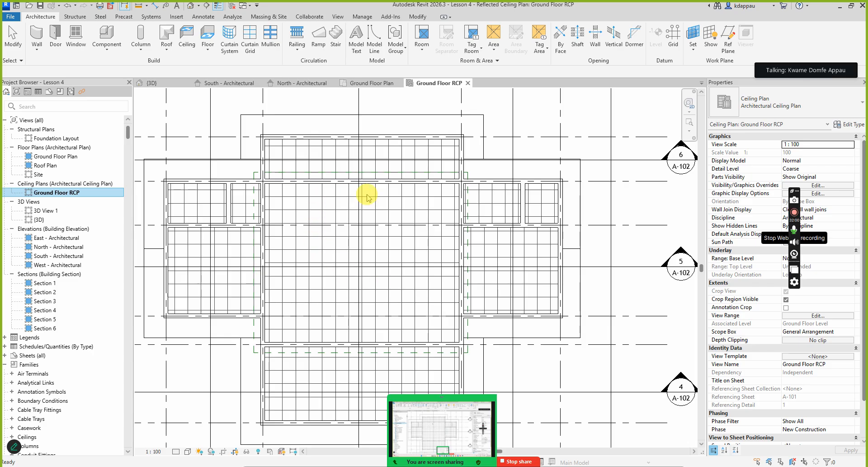
scroll(349, 283, "down", 2)
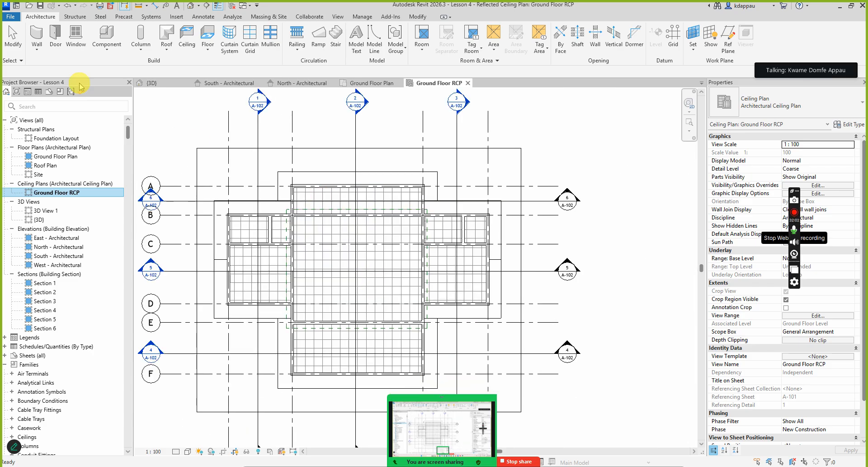
left_click(107, 52)
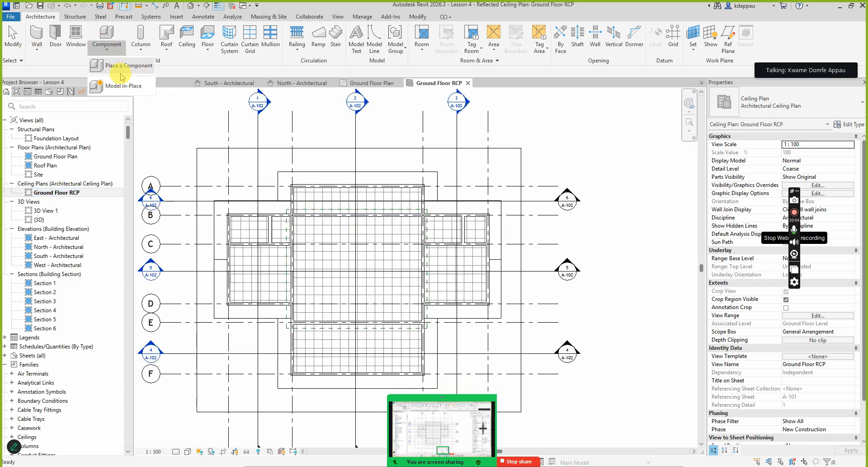
left_click(127, 67)
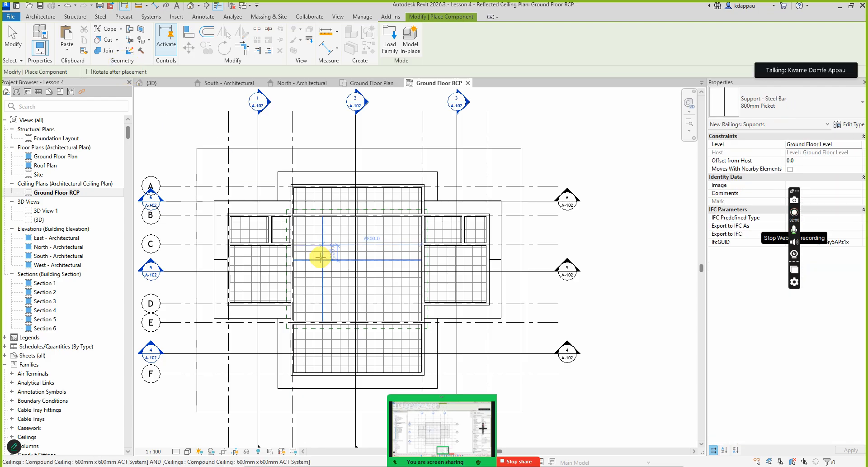
scroll(325, 251, "up", 2)
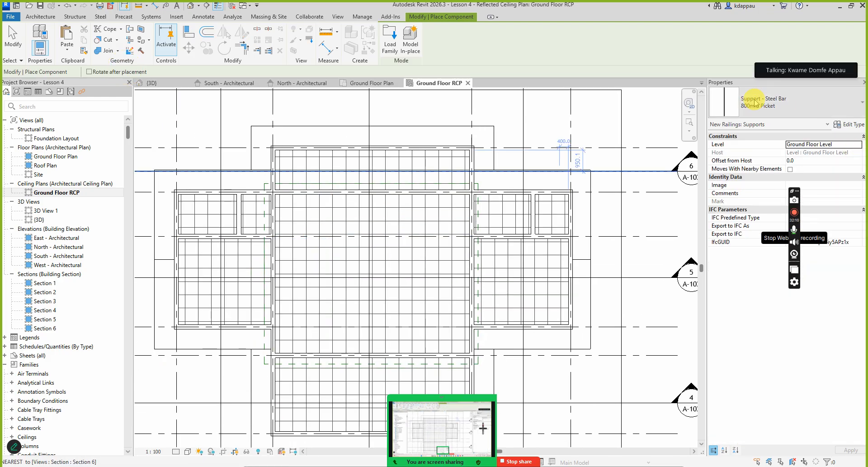
left_click(752, 112)
scroll(744, 162, "up", 8)
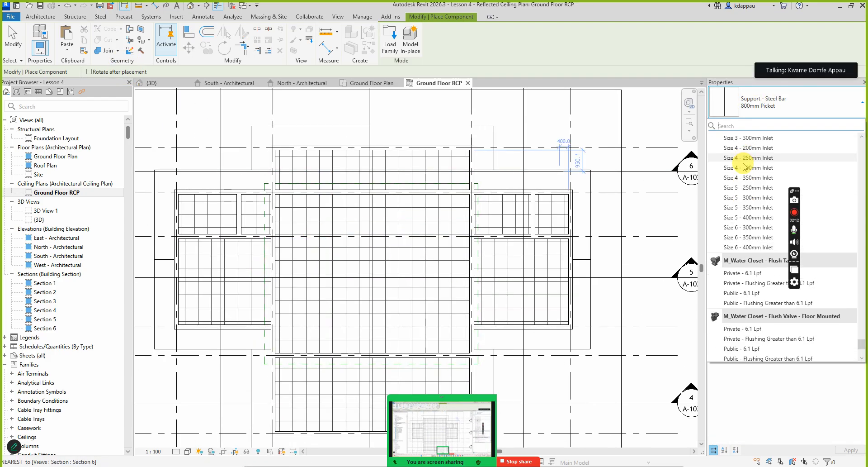
scroll(744, 162, "up", 15)
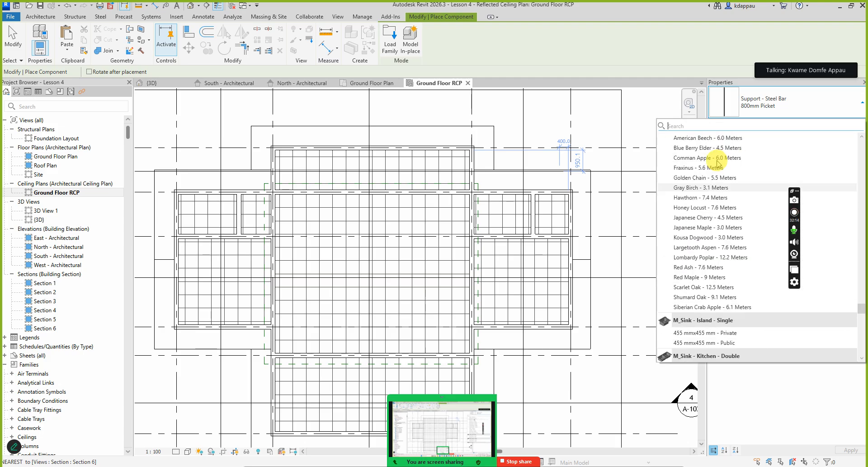
left_click(765, 132)
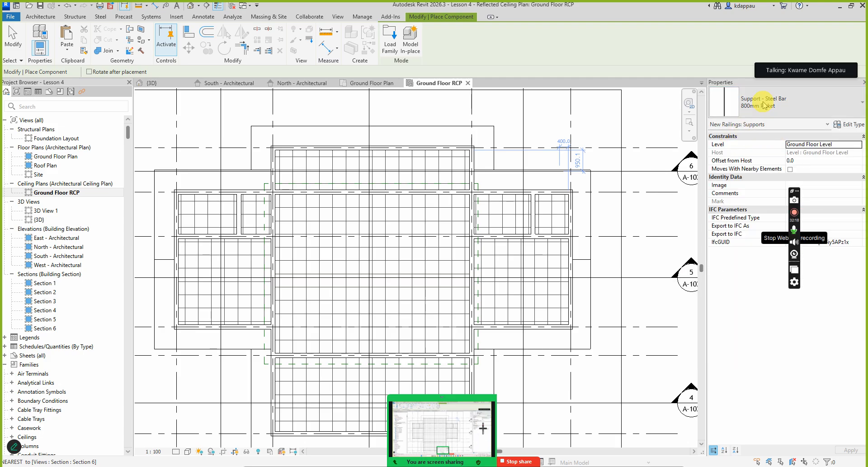
Search the component types for "light", choose M_Downlight - Rectangle - LED 25W Rectangle, and cancel the save reminder.
left_click(746, 97)
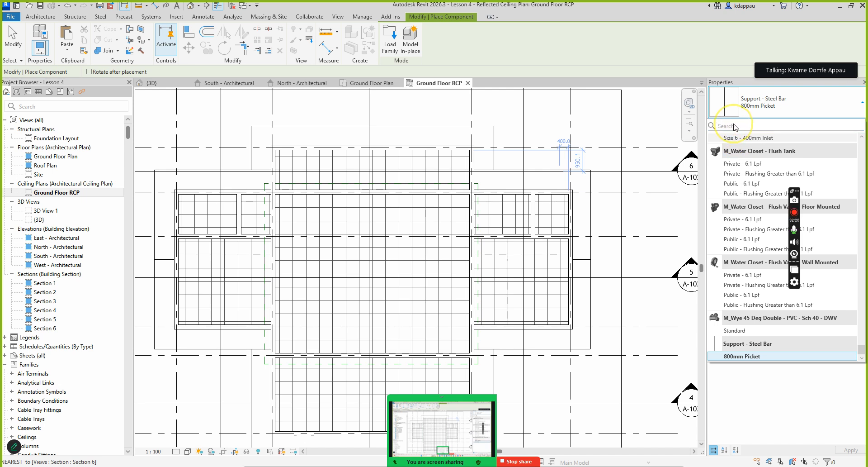
type("light")
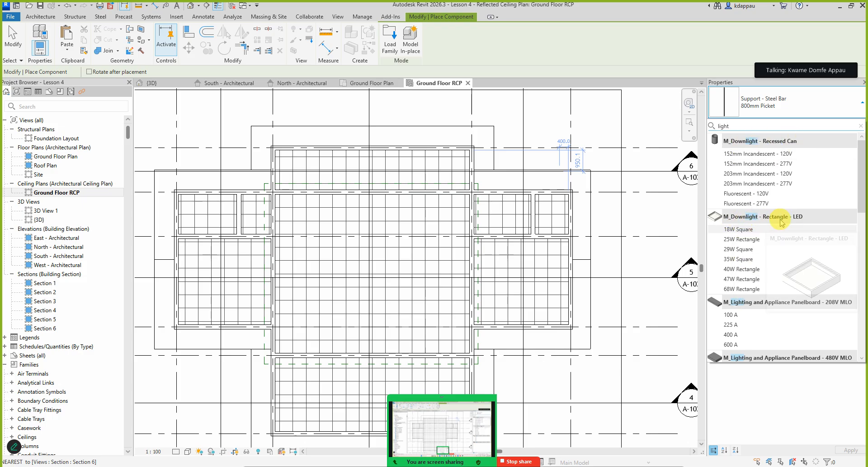
scroll(745, 235, "down", 3)
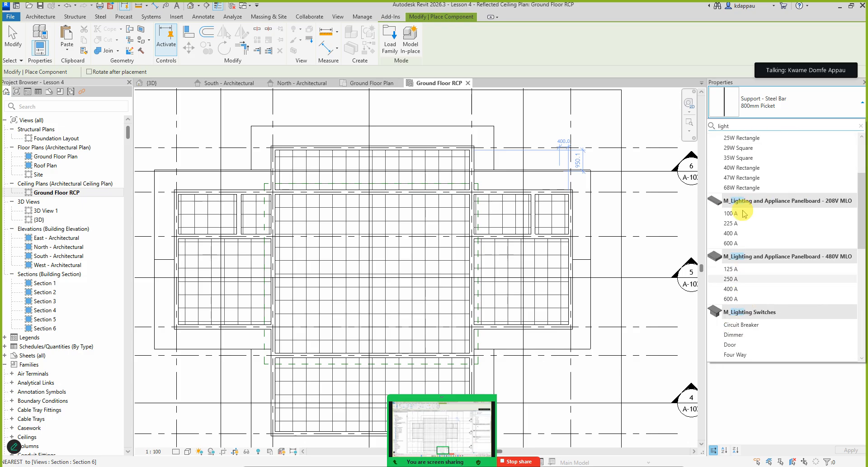
scroll(743, 228, "up", 2)
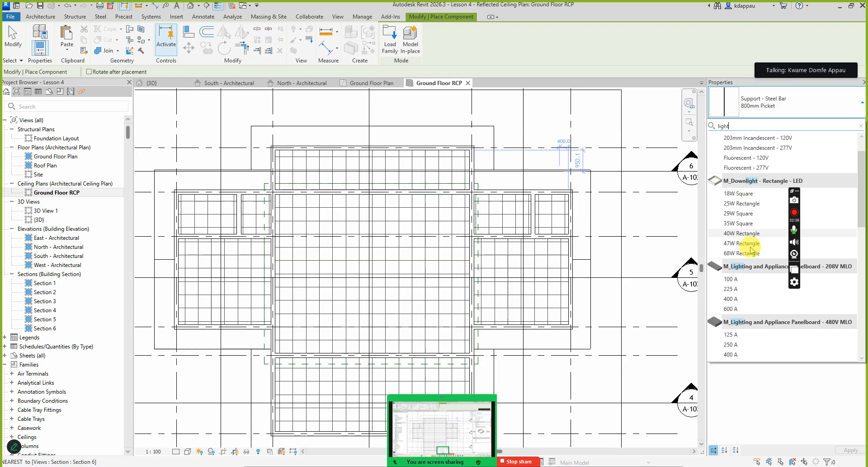
left_click(746, 203)
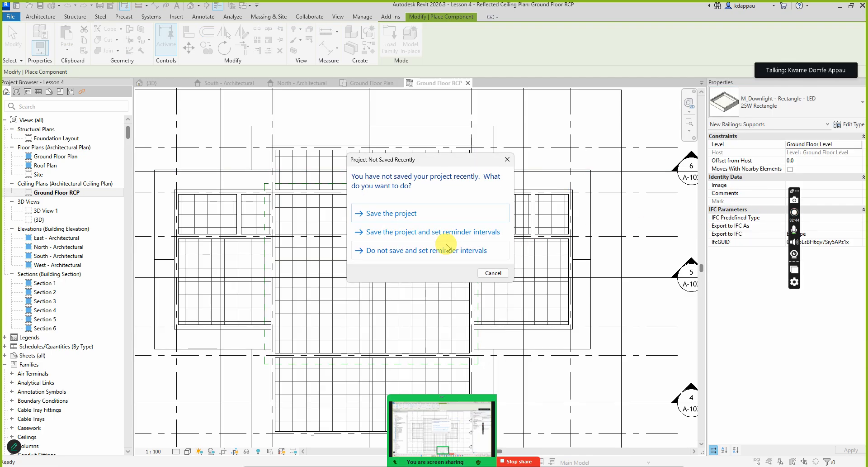
left_click(493, 272)
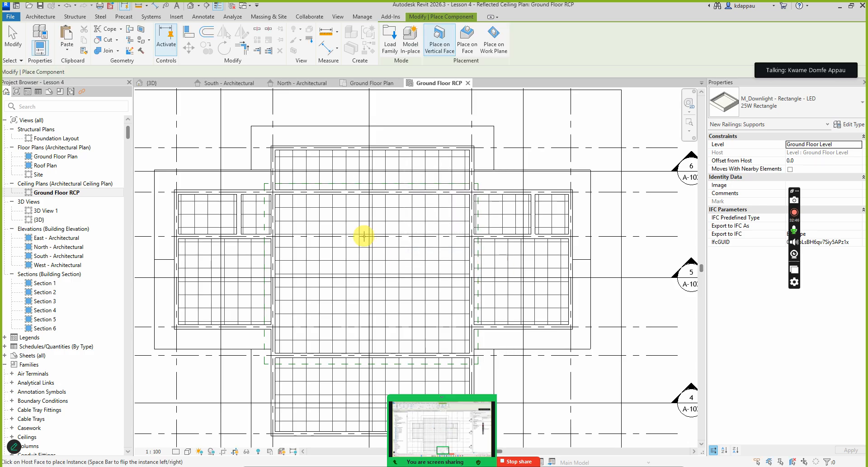
Try to place the 25W Rectangle downlight in the large central room using vertical-face placement.
scroll(304, 213, "up", 2)
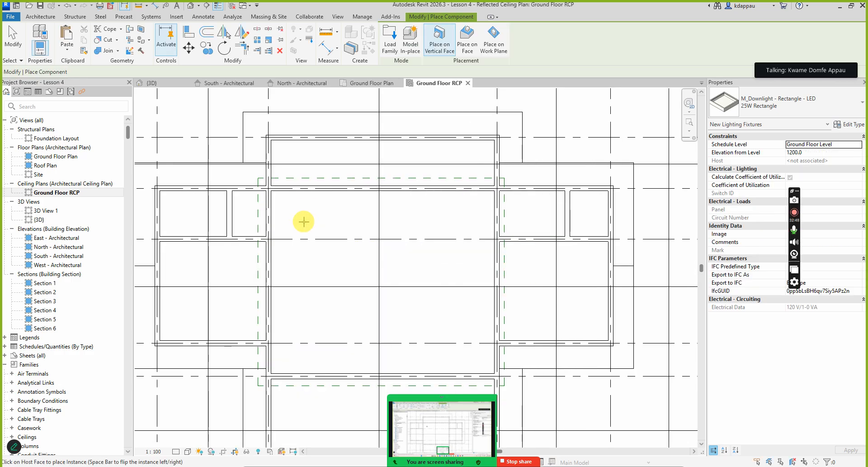
left_click(308, 221)
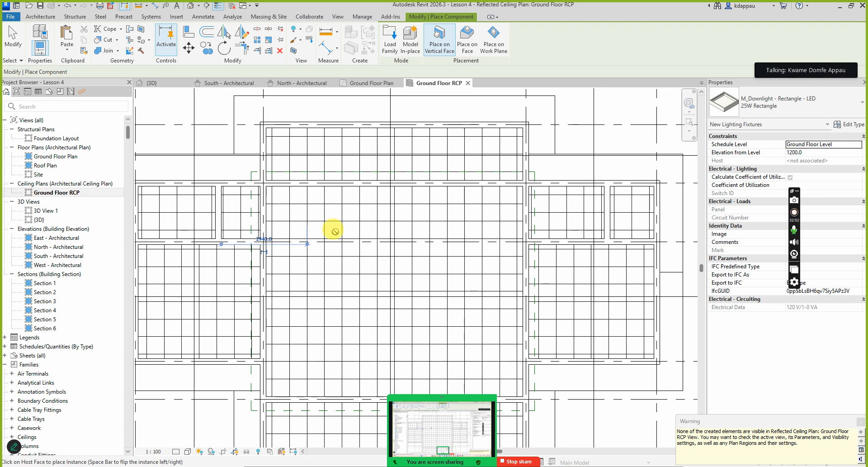
scroll(350, 252, "down", 2)
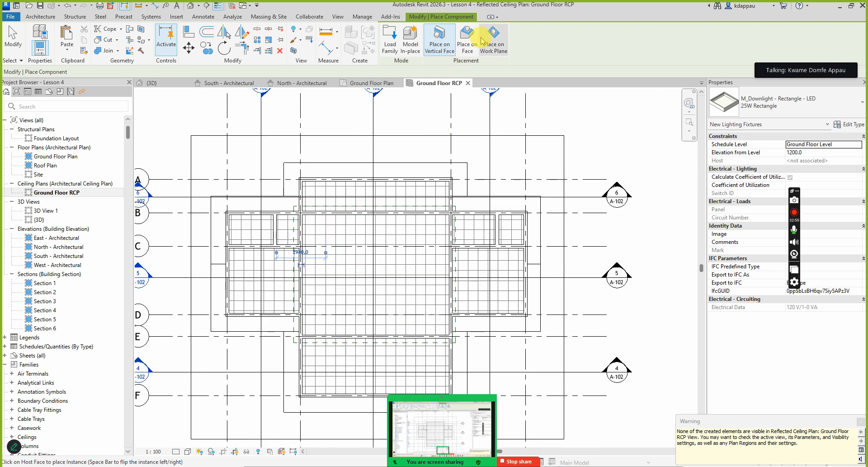
Place four 25W Rectangle downlights on the face of the large central ceiling, one near each corner, aligned in a rectangular layout.
left_click(467, 51)
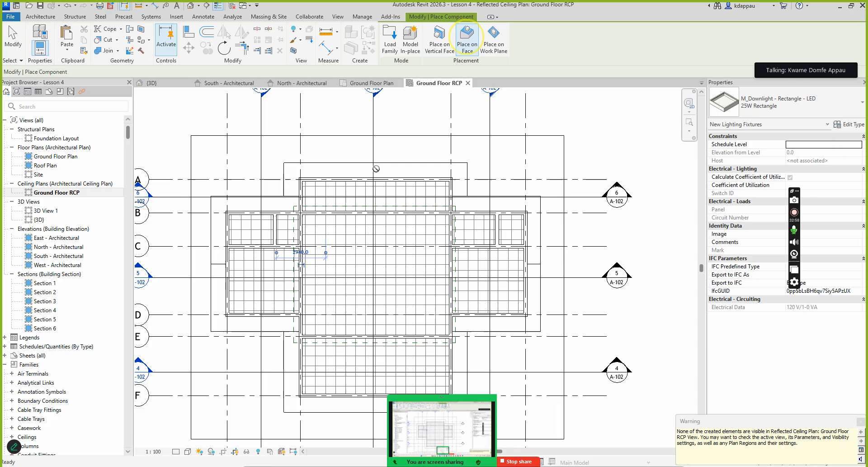
scroll(331, 233, "up", 2)
scroll(333, 233, "up", 2)
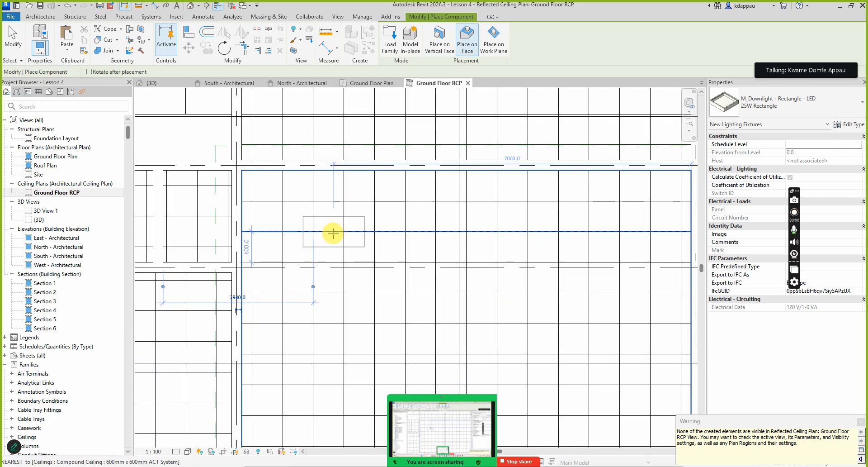
left_click(311, 230)
scroll(316, 228, "down", 2)
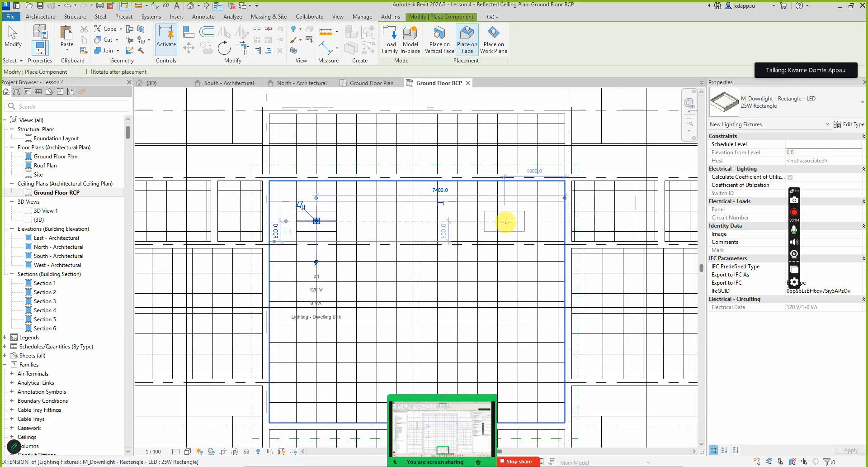
left_click(516, 219)
scroll(498, 254, "down", 2)
scroll(486, 305, "up", 2)
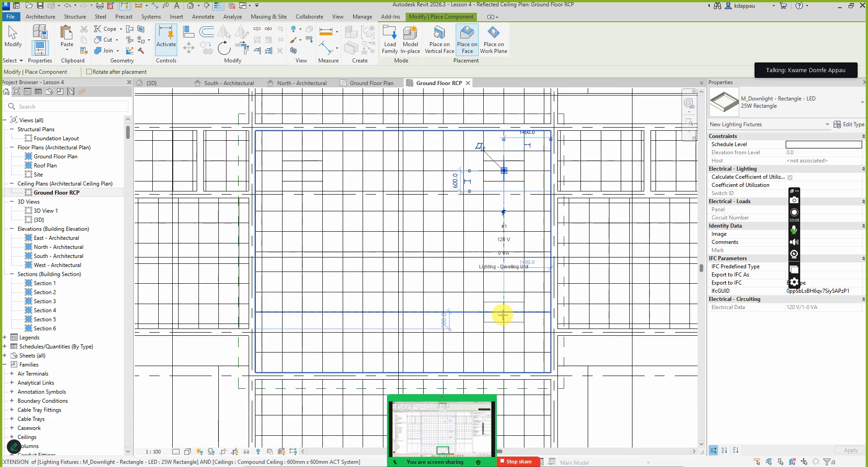
left_click(504, 314)
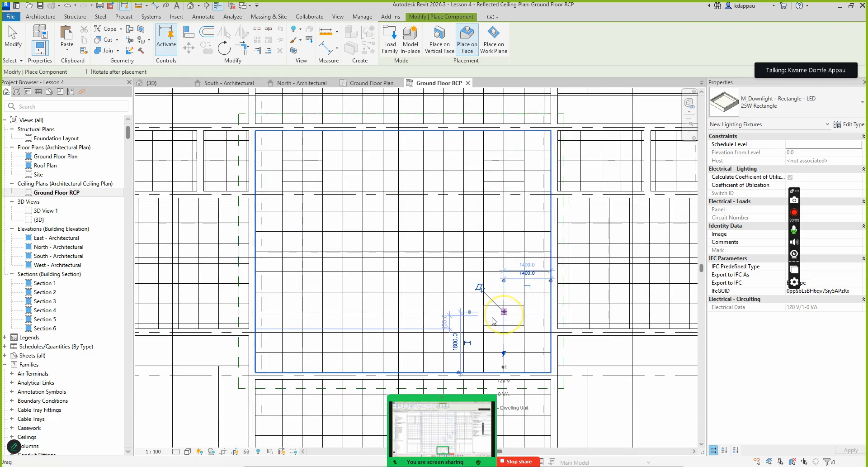
left_click(302, 312)
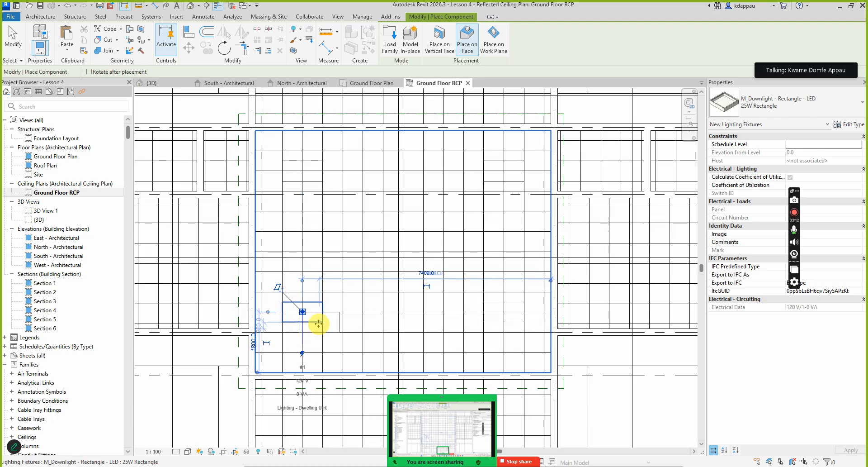
key("Escape")
key("Escape")
Set the detail level of the Ground Floor RCP to Medium.
scroll(284, 263, "down", 3)
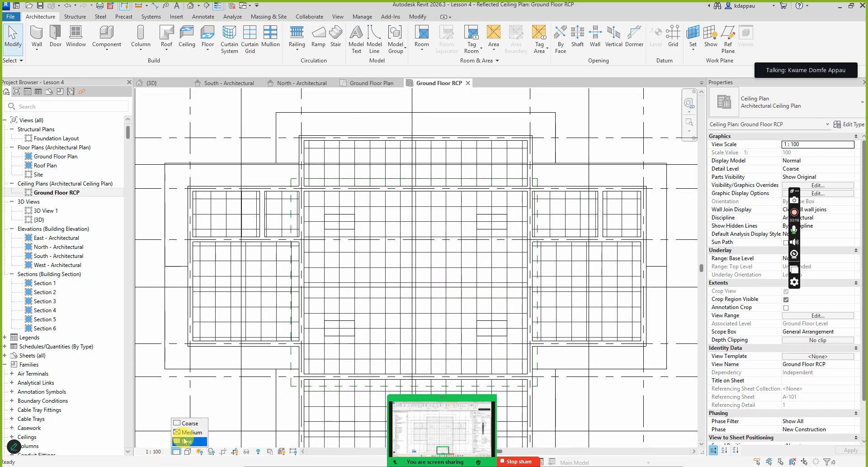
left_click(187, 433)
scroll(364, 223, "up", 3)
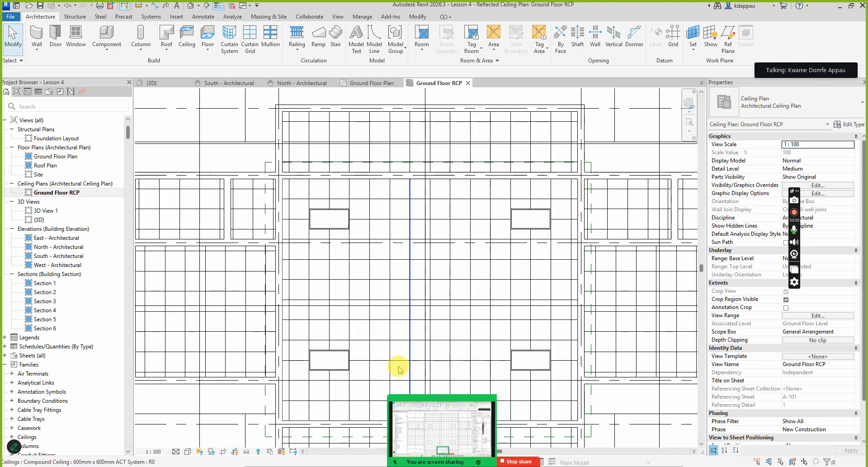
scroll(355, 258, "down", 2)
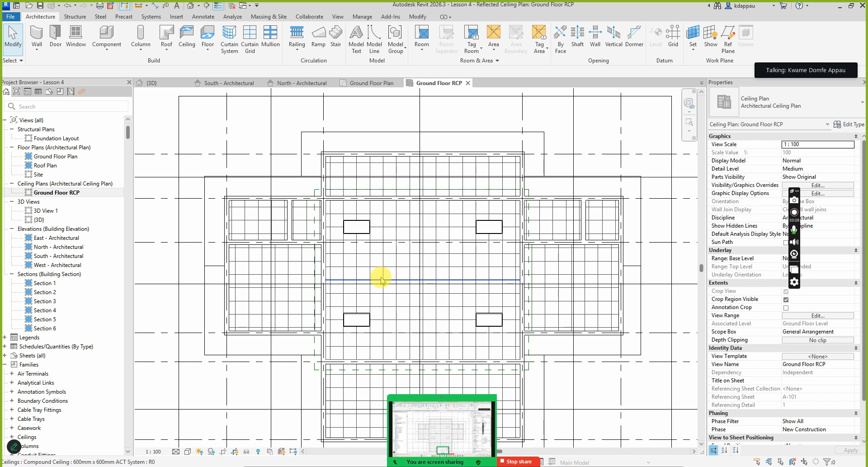
left_click(381, 279)
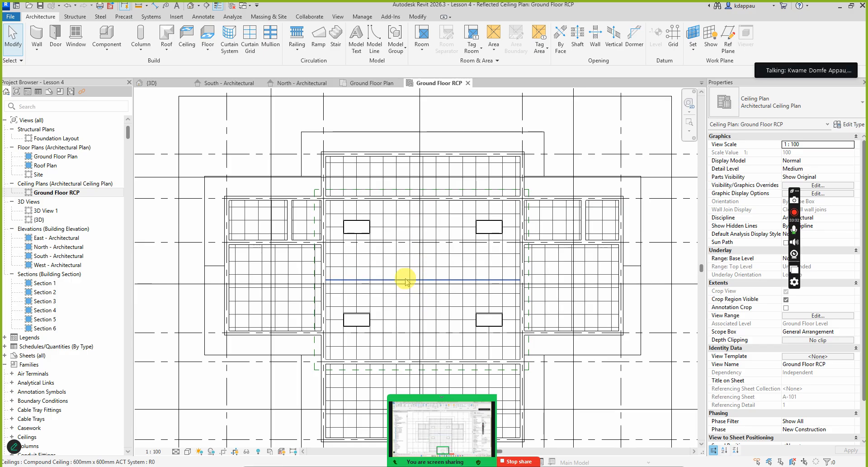
left_click(406, 296)
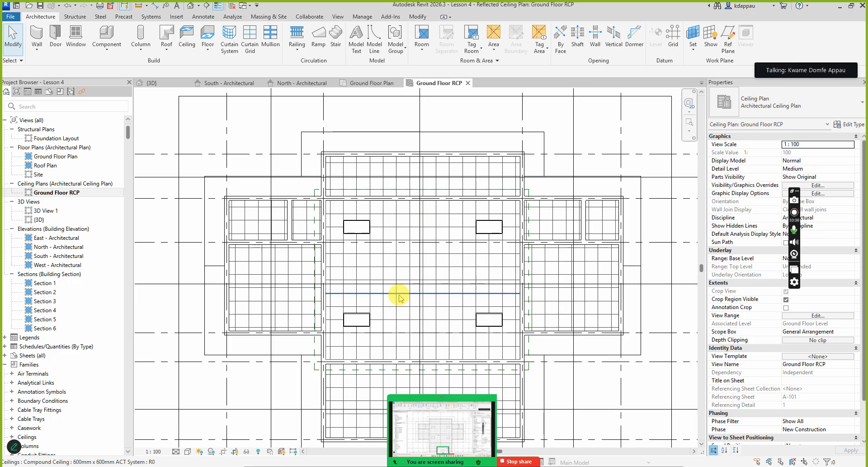
scroll(369, 284, "down", 2)
scroll(368, 284, "down", 1)
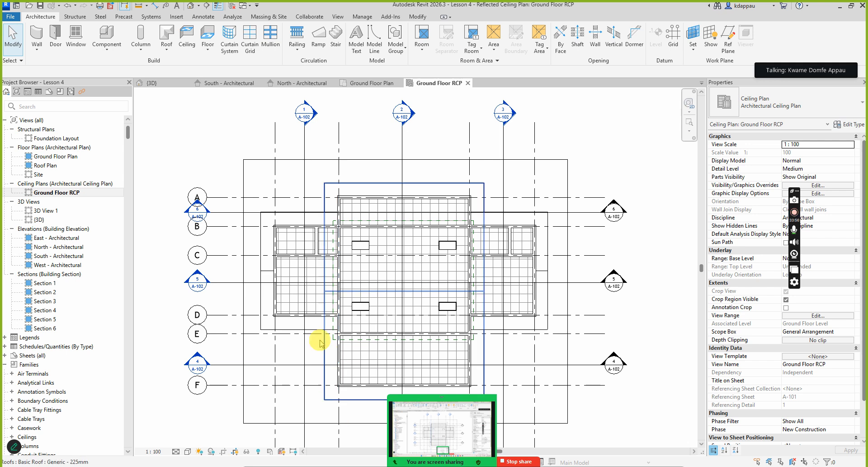
Open the Ground Floor Plan and delete the 1360x1210mm window between Living Room 101 and Terrace 102.
double_click(53, 155)
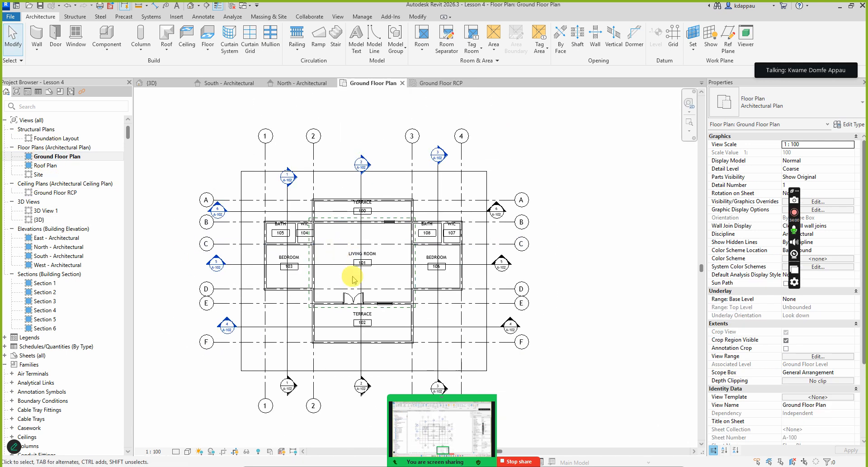
scroll(357, 316, "up", 4)
scroll(398, 305, "down", 3)
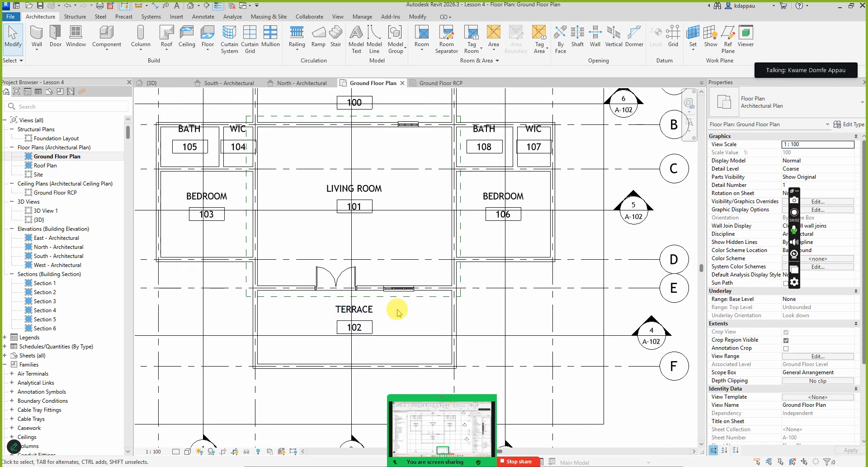
scroll(395, 297, "up", 2)
scroll(414, 308, "down", 3)
scroll(393, 235, "up", 3)
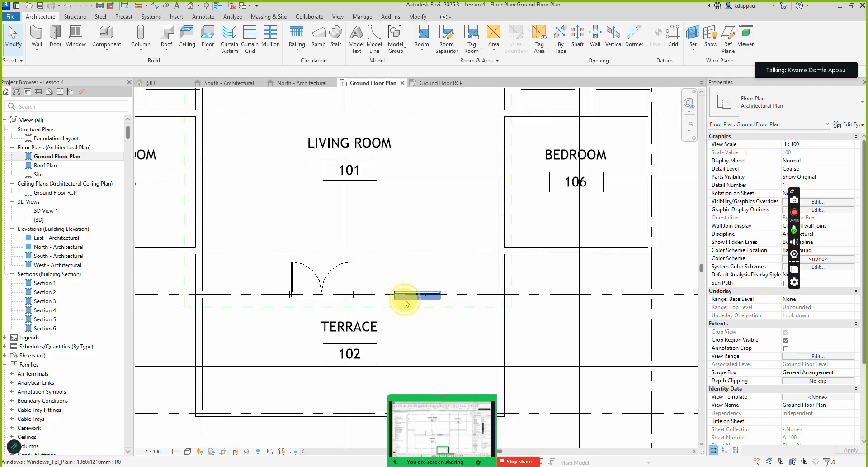
left_click(407, 298)
key("Escape")
scroll(401, 340, "down", 3)
scroll(400, 316, "down", 2)
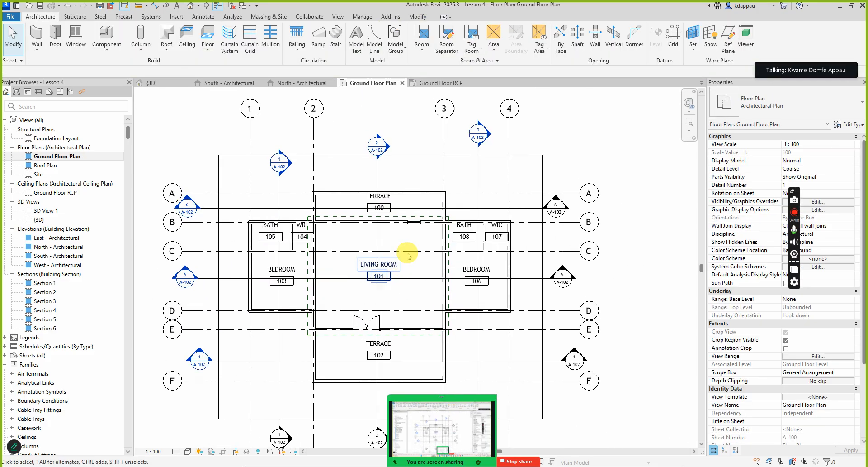
Delete the window in the wall between Terrace 100 and Living Room 101.
scroll(413, 188, "up", 3)
left_click(416, 192)
key("Escape")
Delete the double door between Living Room 101 and Terrace 102.
scroll(349, 320, "down", 2)
scroll(349, 322, "up", 3)
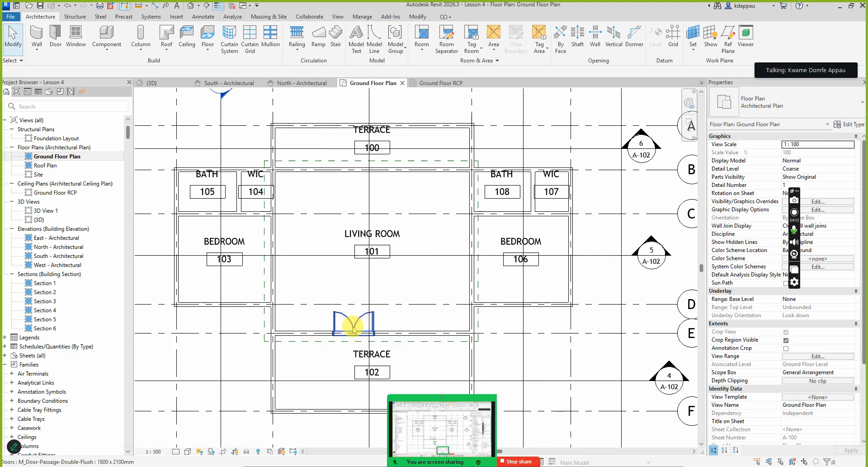
left_click(353, 326)
key("Escape")
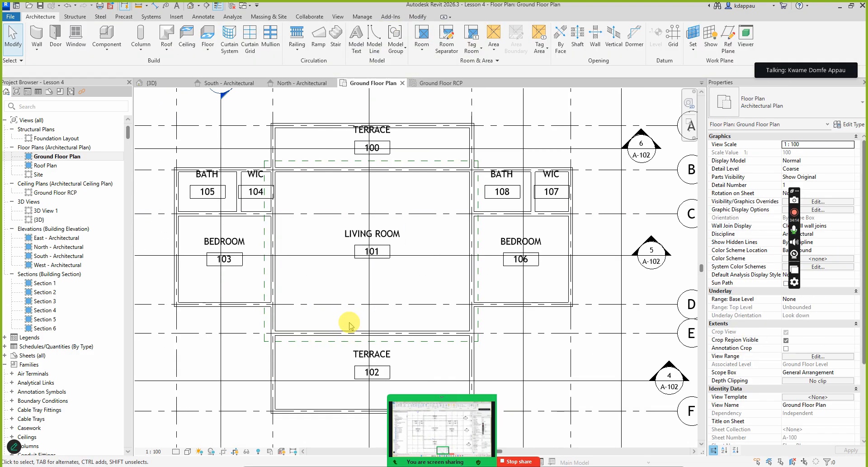
Place an M_Door-Passage-Double-Flush 1800 x 2100mm door centred in the wall between Living Room 101 and Terrace 102, swinging into the living room.
scroll(343, 316, "down", 2)
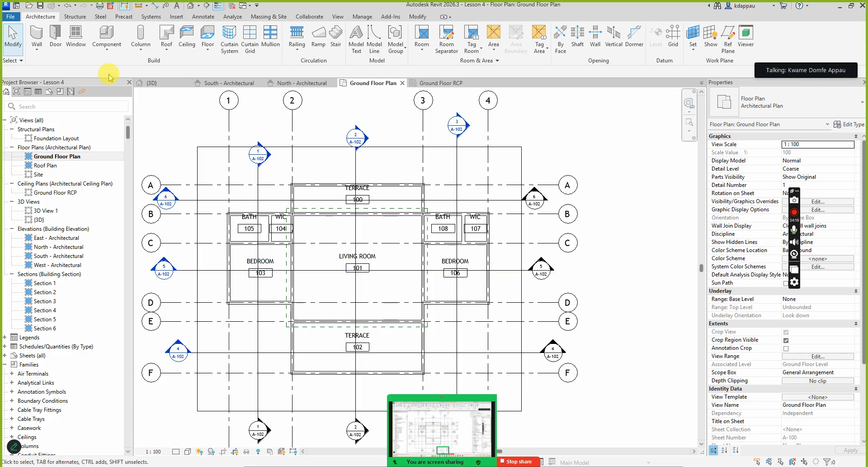
left_click(53, 36)
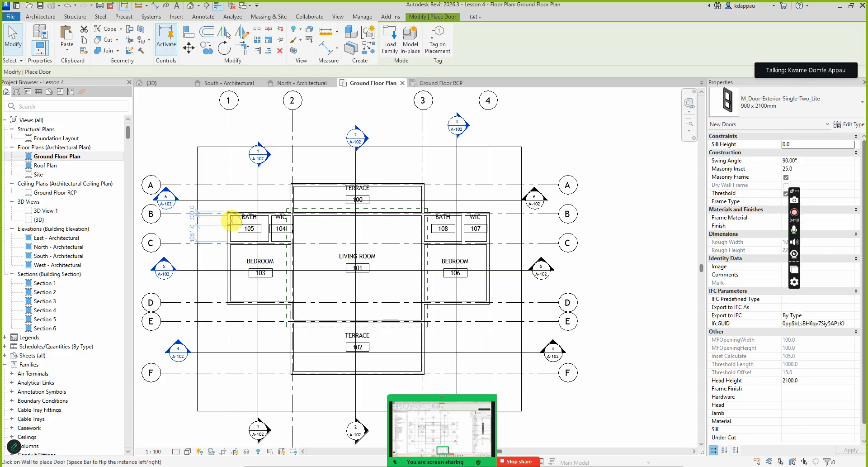
left_click(759, 105)
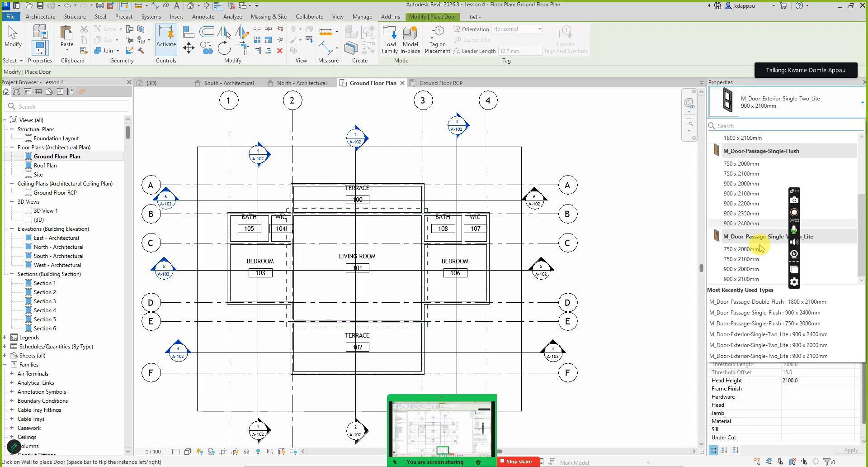
scroll(764, 218, "up", 4)
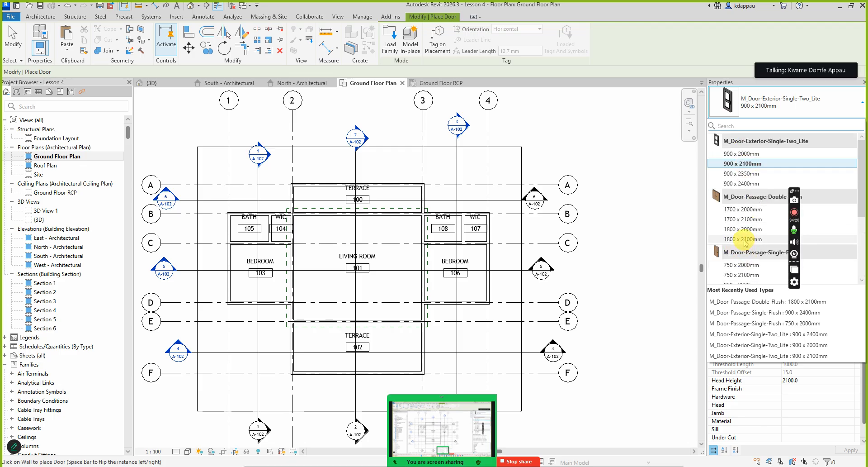
left_click(744, 239)
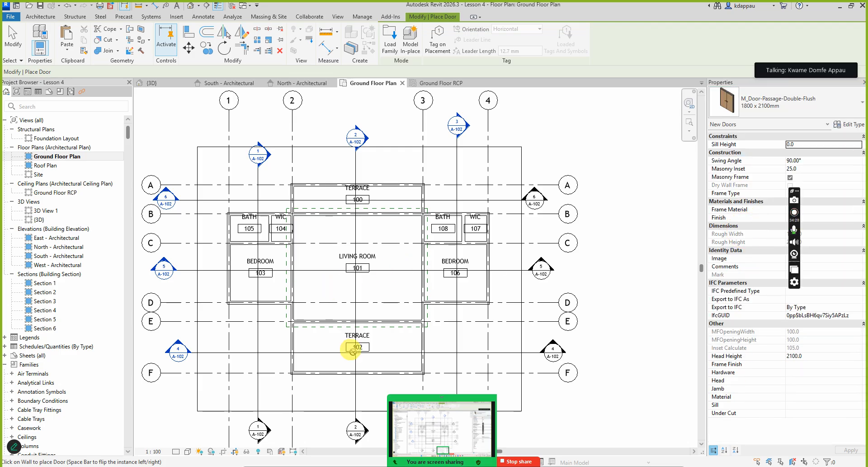
scroll(353, 352, "up", 3)
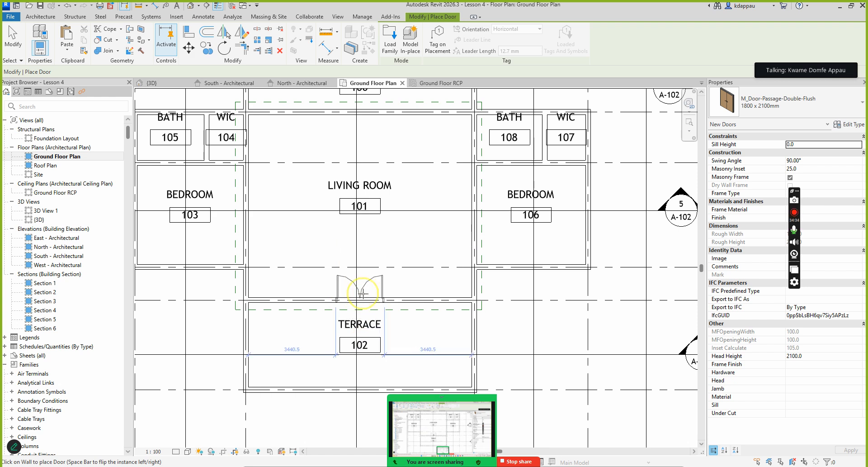
left_click(362, 293)
scroll(349, 301, "down", 2)
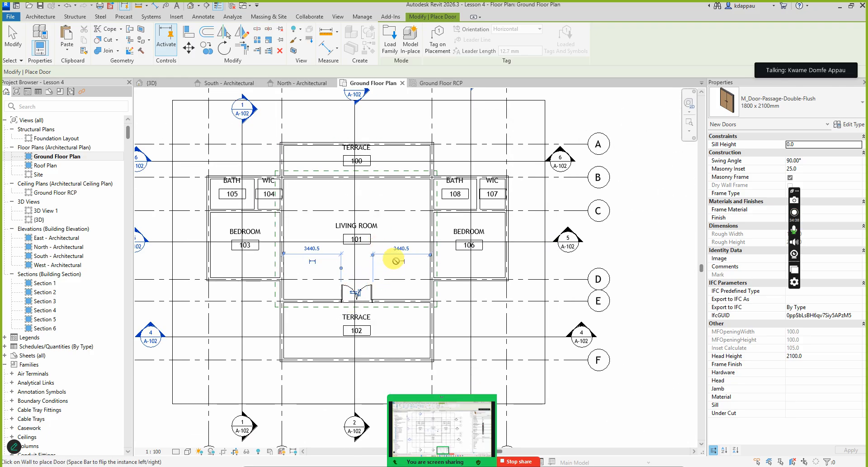
Place an M_Door-Passage-Single-Flush 900 x 2100mm door between Living Room 101 and Bedroom 106, about 200 mm from the bath-side wall, opening into the bedroom.
scroll(396, 261, "up", 1)
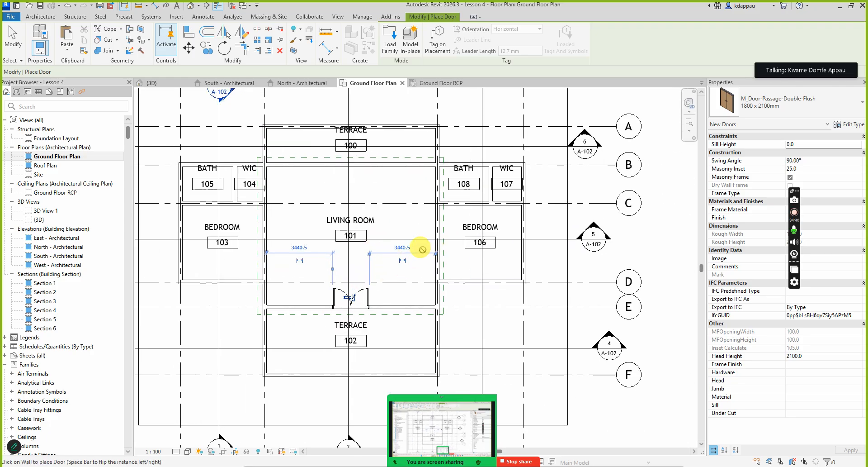
scroll(420, 249, "up", 2)
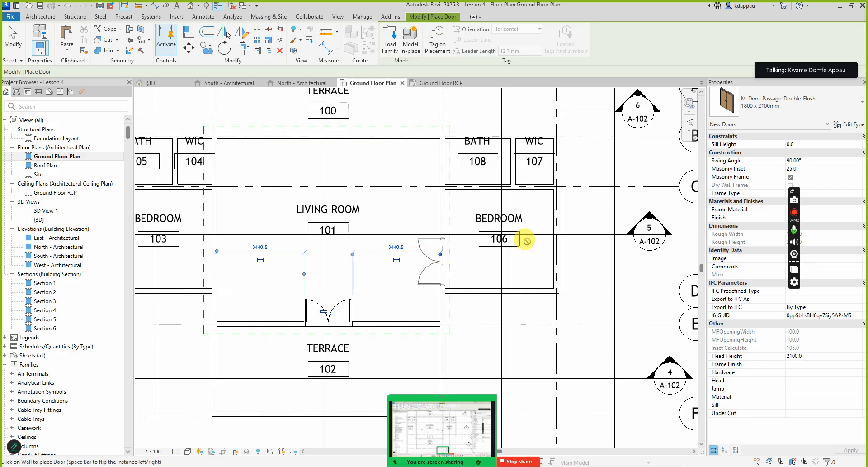
left_click(787, 101)
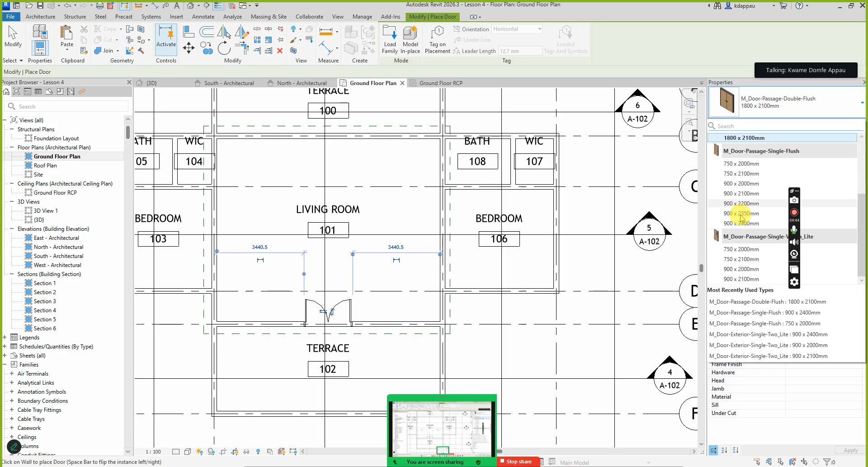
scroll(744, 218, "up", 3)
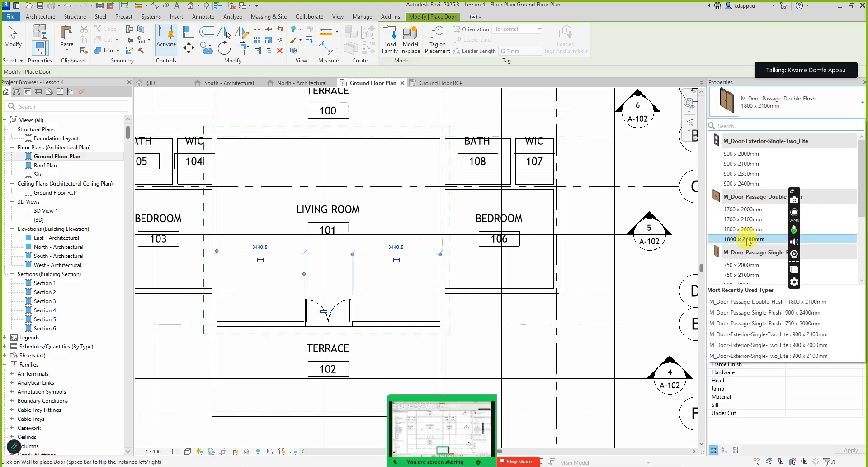
scroll(746, 242, "down", 3)
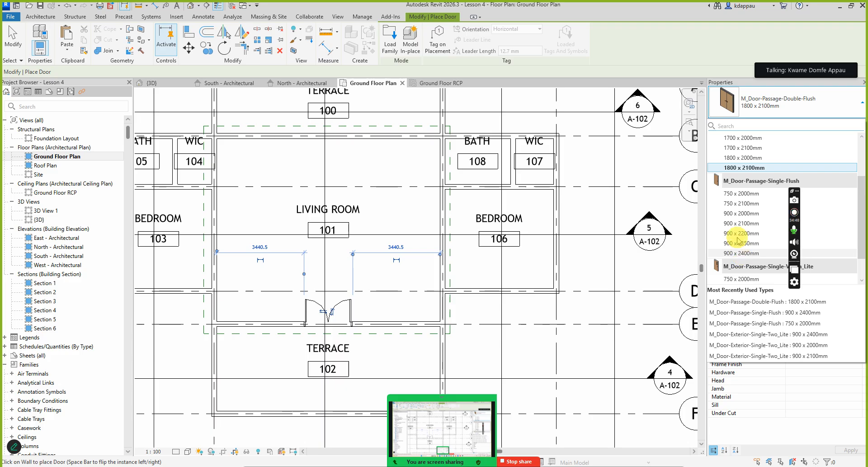
left_click(737, 223)
scroll(434, 244, "down", 2)
scroll(433, 244, "up", 1)
scroll(433, 245, "up", 2)
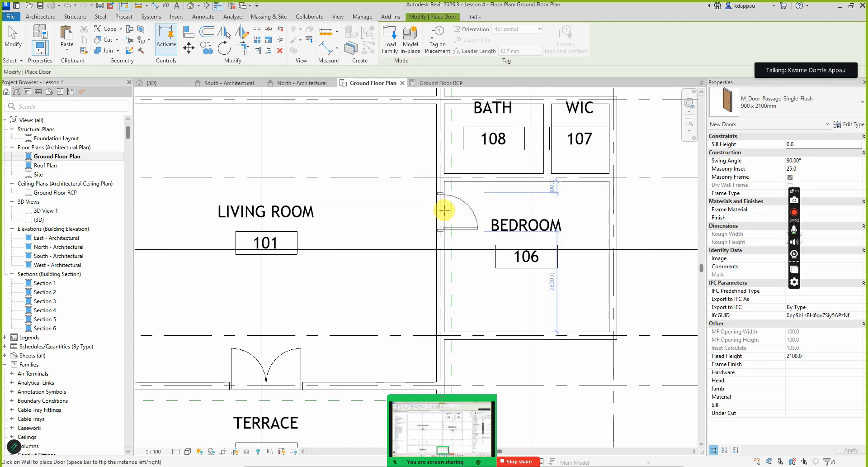
left_click(446, 208)
Place a matching 900 x 2100mm single flush door between Living Room 101 and Bedroom 103, about 200 mm from the WIC-side wall.
scroll(413, 229, "down", 5)
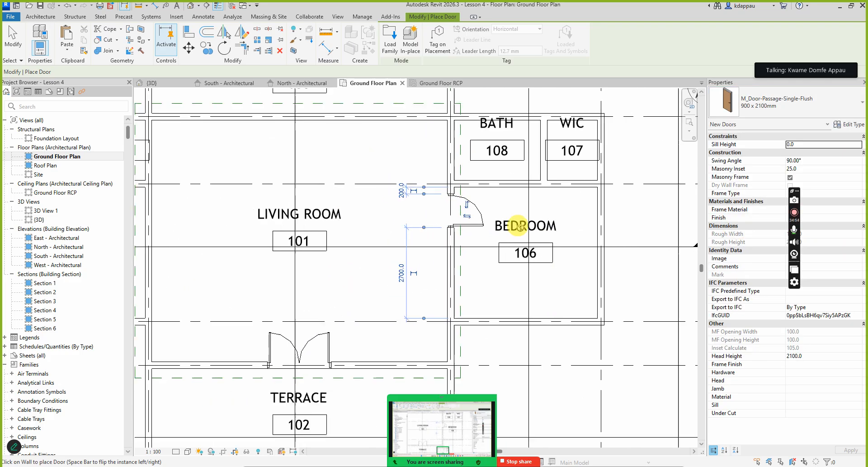
scroll(393, 229, "up", 4)
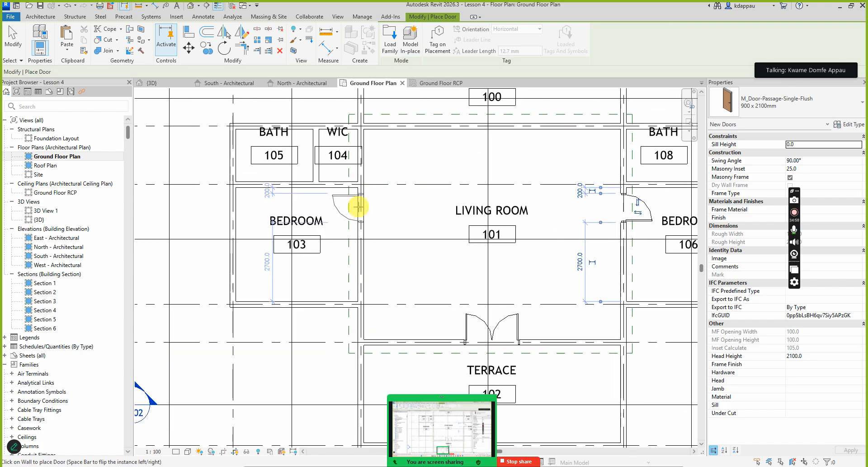
left_click(358, 207)
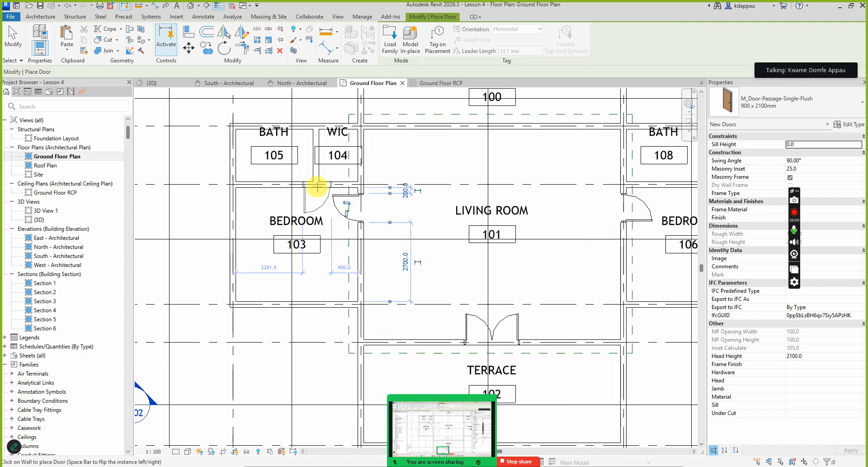
Place an M_Door-Passage-Single-Flush 750 x 2100mm door in the wall between Bedroom 103 and Bath 105, swinging into the bath.
left_click(774, 101)
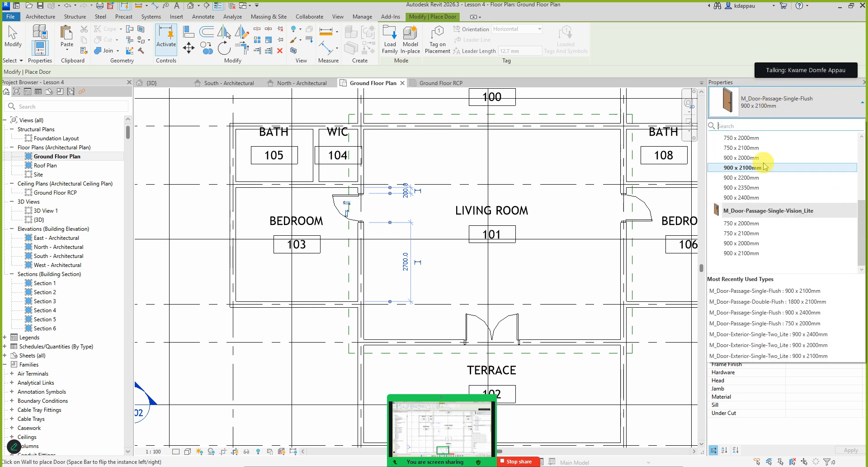
scroll(759, 174, "up", 3)
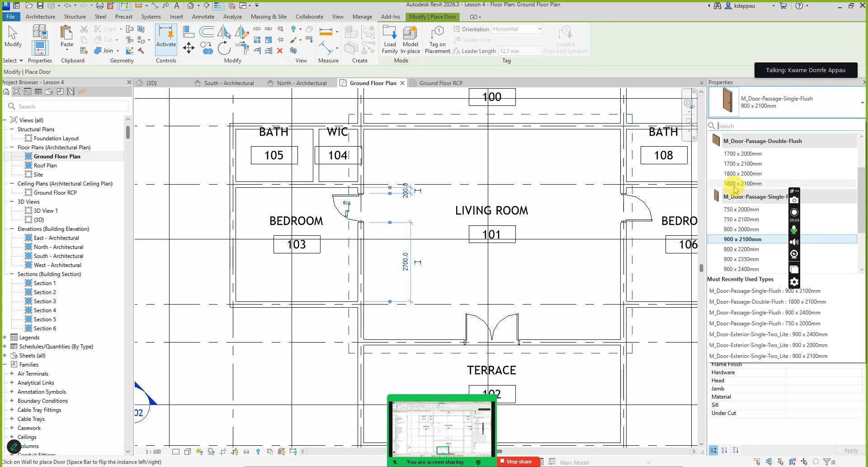
scroll(741, 219, "down", 1)
left_click(741, 221)
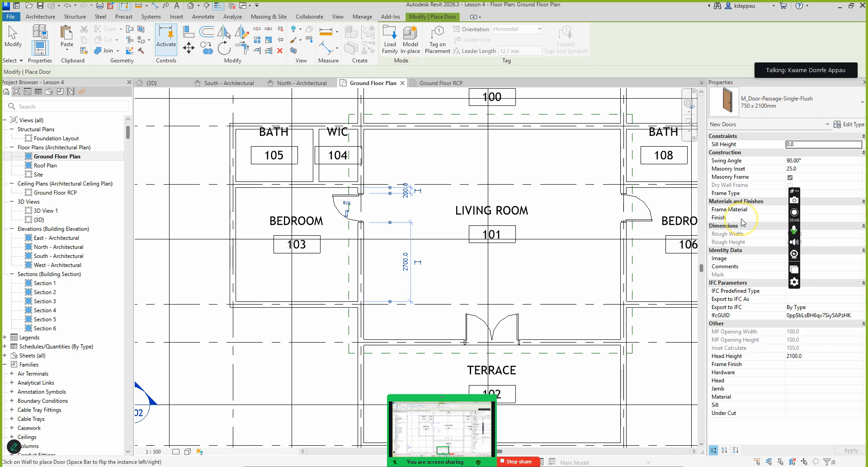
scroll(301, 181, "up", 2)
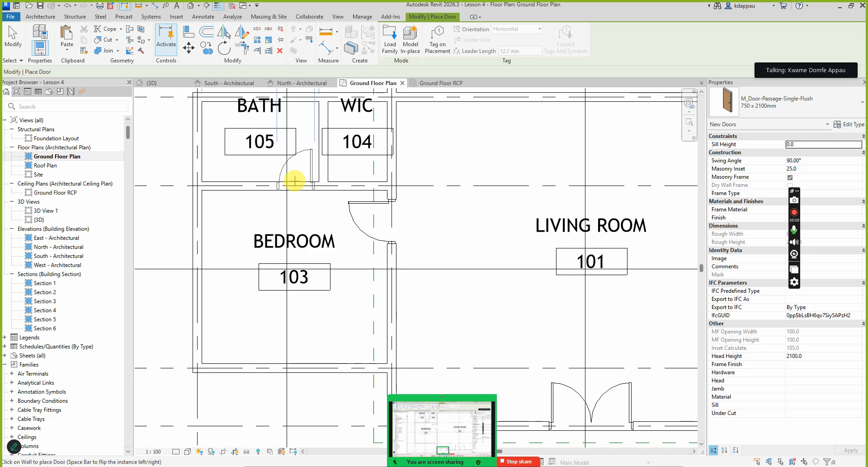
scroll(272, 186, "down", 5)
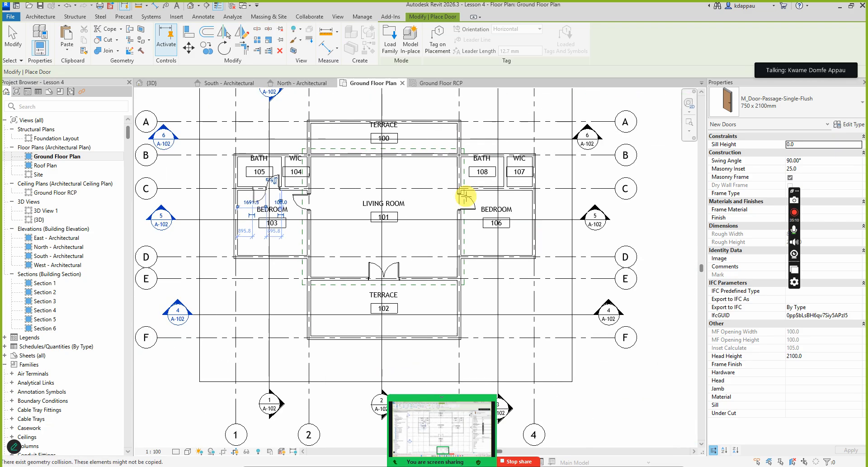
Place another 750 x 2100mm single flush door in the wall between Bedroom 106 and Bath 108, swinging into the bath.
scroll(517, 194, "up", 5)
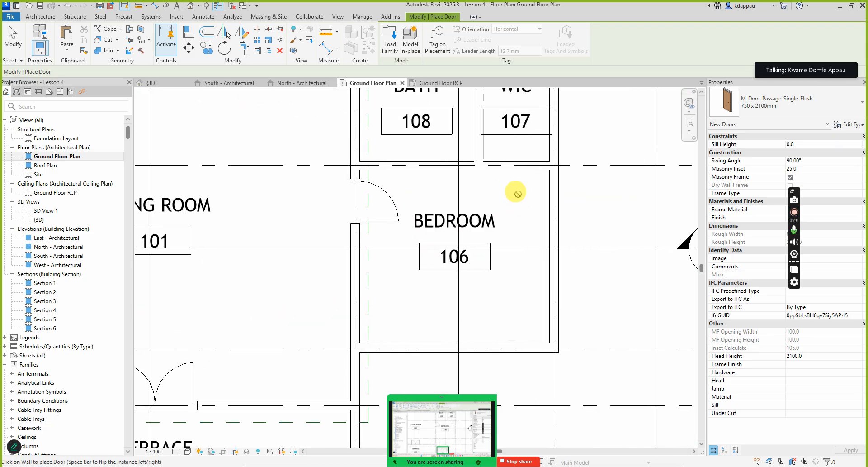
left_click(446, 158)
right_click(412, 151)
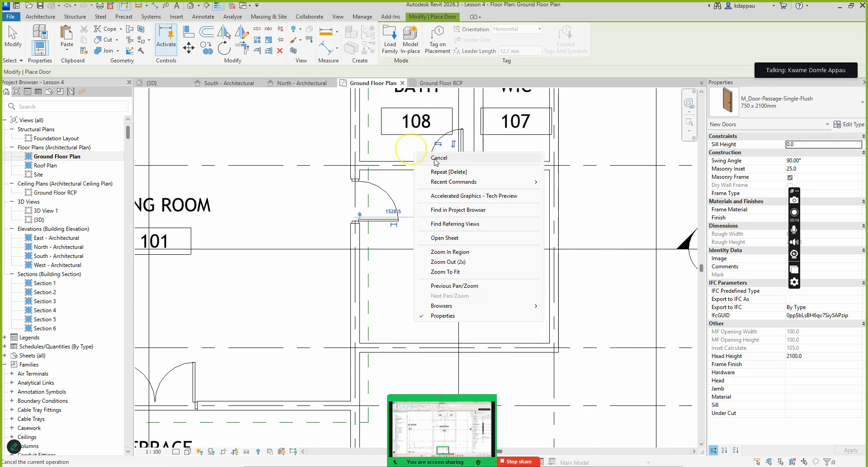
left_click(439, 157)
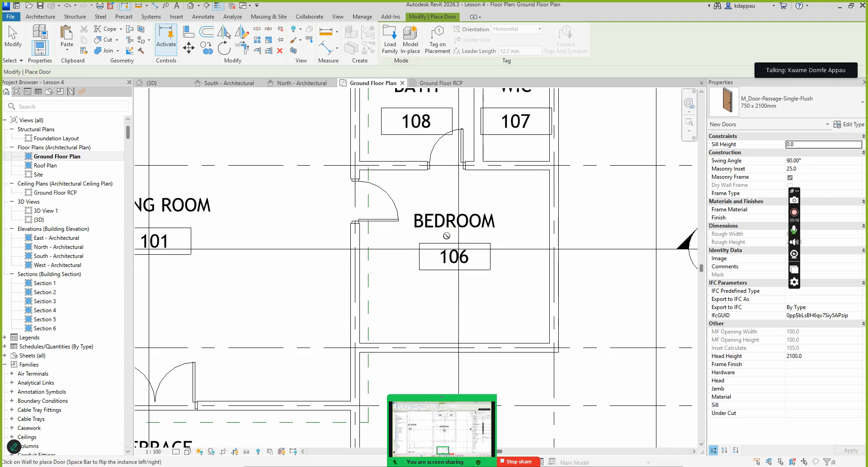
scroll(456, 246, "down", 2)
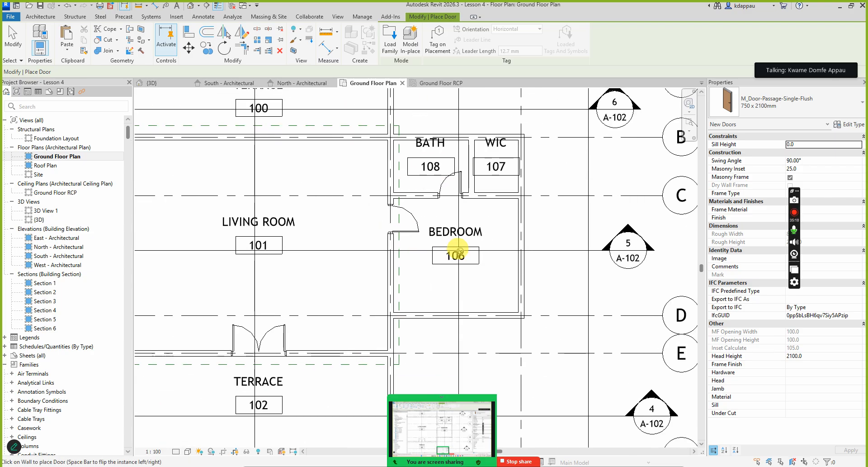
scroll(460, 250, "down", 2)
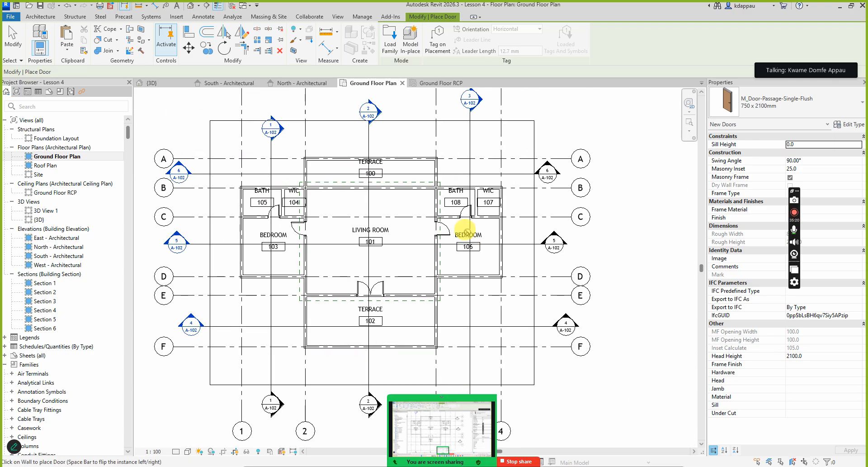
Load the Door-Opening family from the Structural folder of the UK Doors library for placement at WIC 104.
scroll(311, 222, "up", 5)
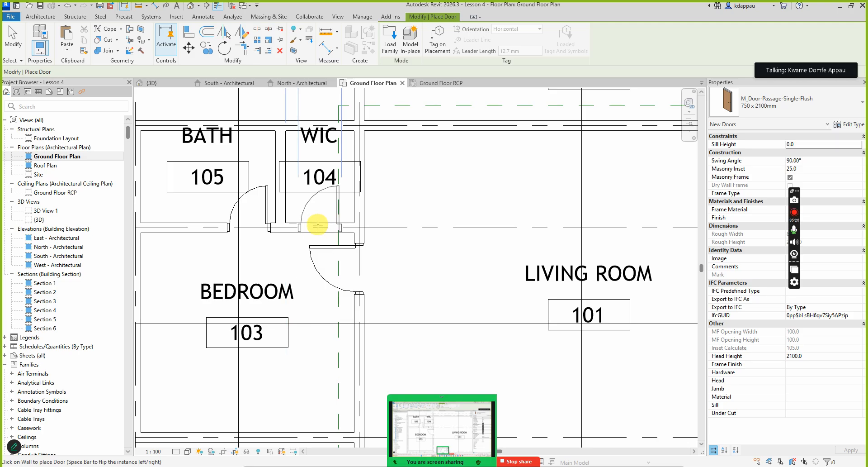
scroll(318, 225, "down", 3)
left_click(787, 114)
scroll(755, 190, "up", 3)
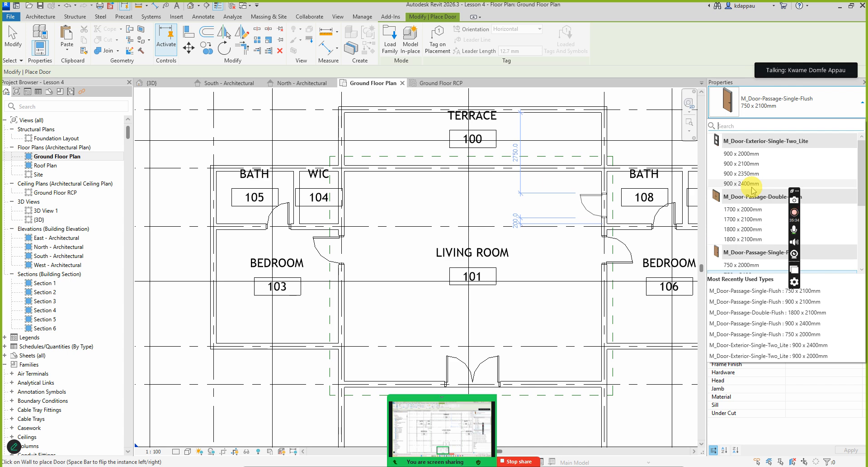
left_click(387, 41)
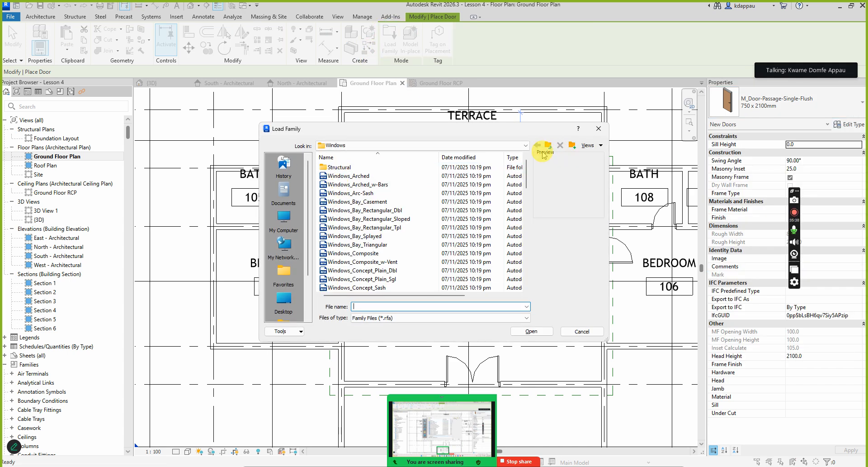
left_click(547, 145)
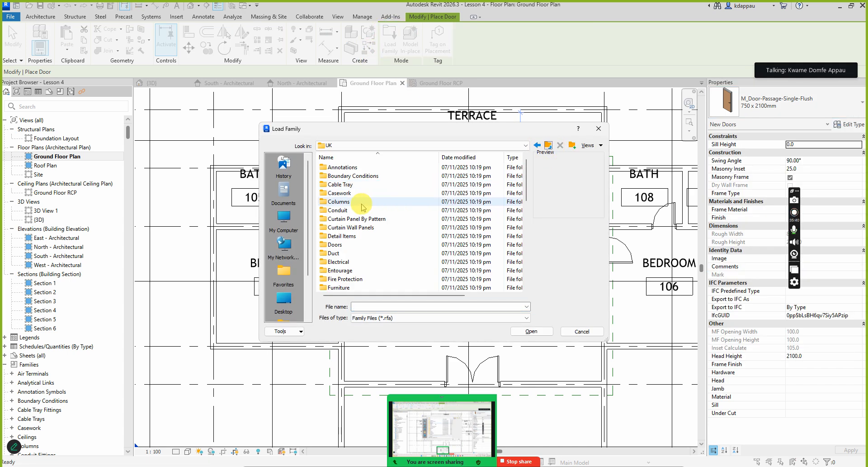
left_click(331, 245)
double_click(330, 245)
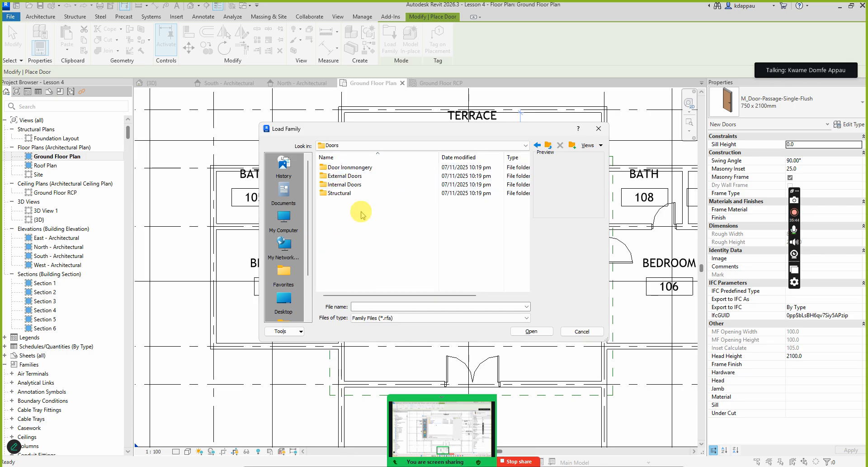
double_click(346, 194)
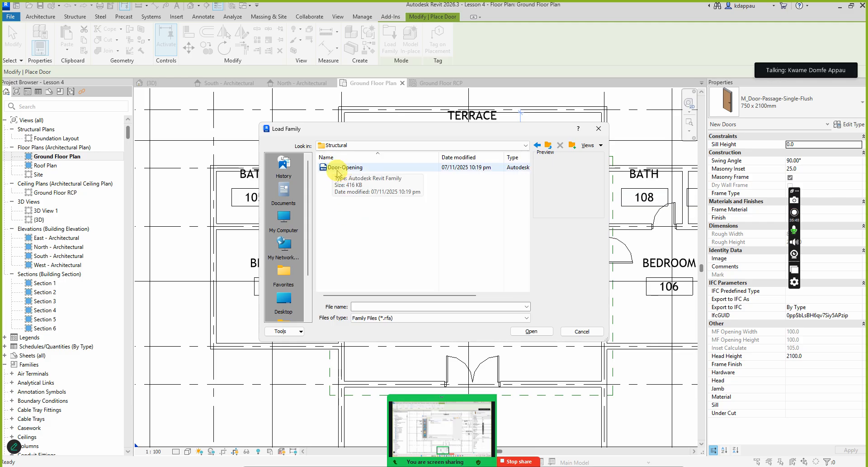
left_click(337, 168)
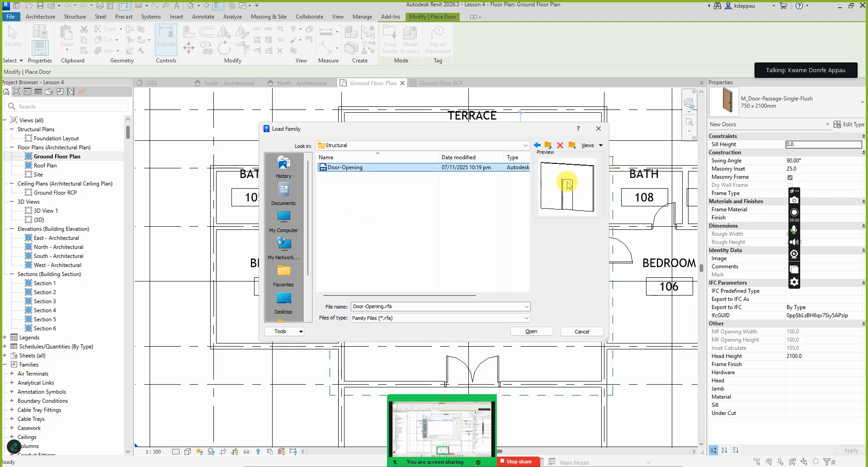
left_click(532, 332)
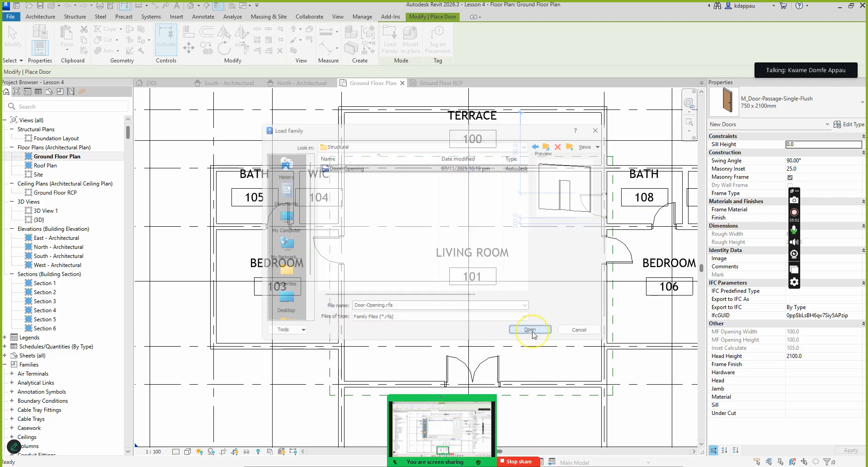
scroll(320, 228, "up", 5)
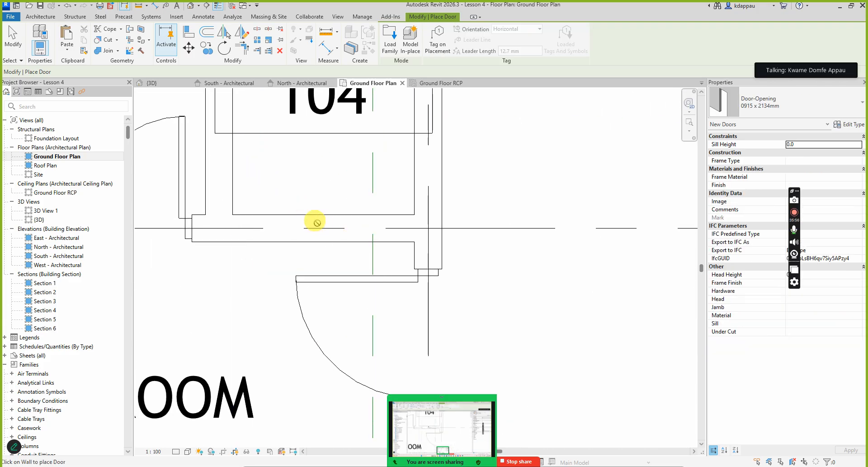
Place a Door-Opening 0915 x 2134mm in the wall between Bedroom 103 and WIC 104, about 245 mm from the living-room-side wall.
left_click(319, 229)
right_click(295, 175)
left_click(324, 179)
right_click(302, 172)
left_click(339, 179)
scroll(325, 210, "down", 3)
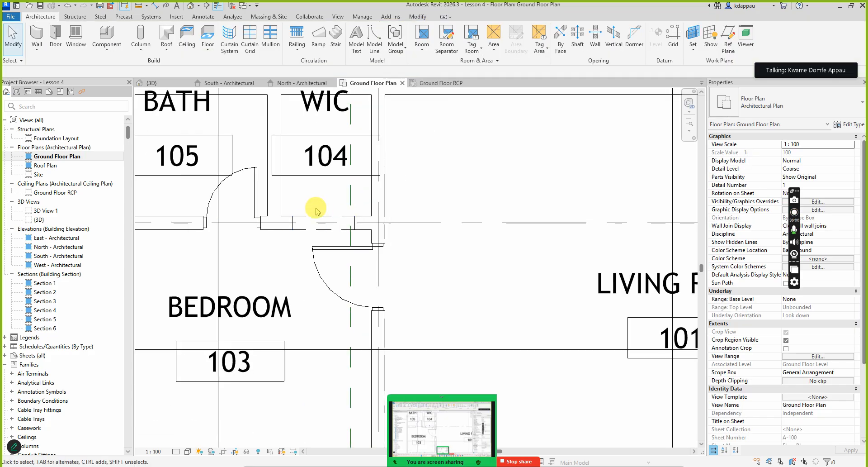
scroll(315, 221, "down", 2)
scroll(307, 228, "up", 3)
Move the WIC 104 door opening so its edge lines up with the WIC-side face of the Bath 105 partition.
left_click(307, 227)
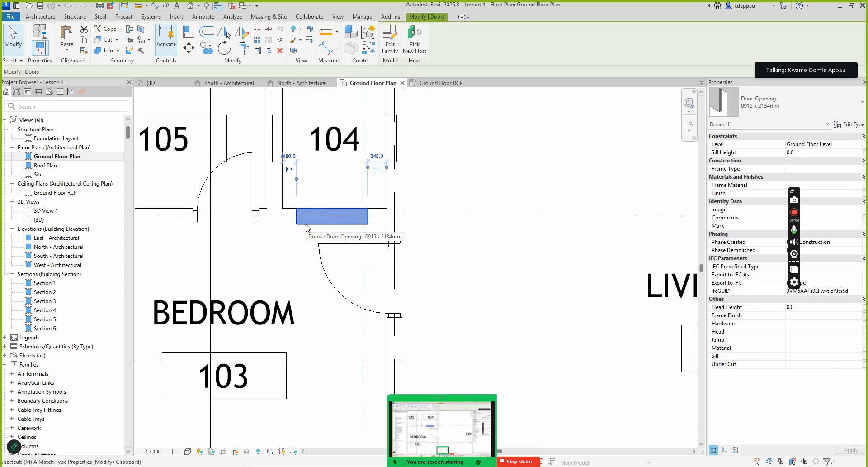
key("m")
key("v")
scroll(285, 212, "up", 3)
left_click(316, 203)
left_click(281, 201)
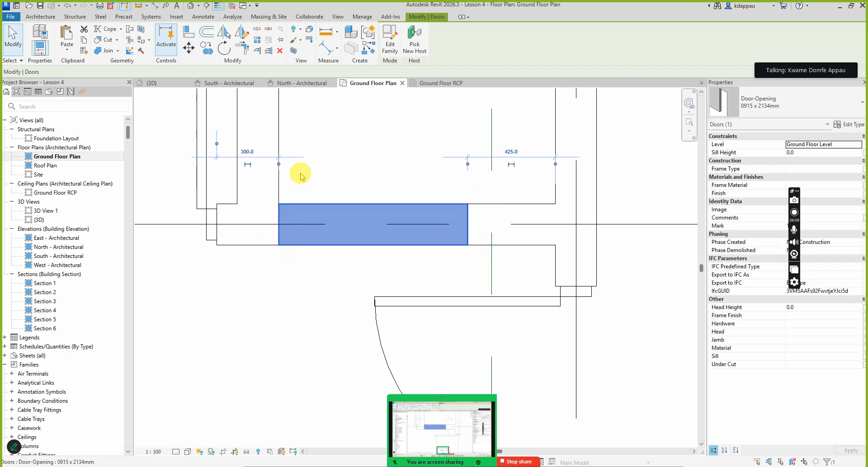
key("Escape")
scroll(296, 155, "down", 5)
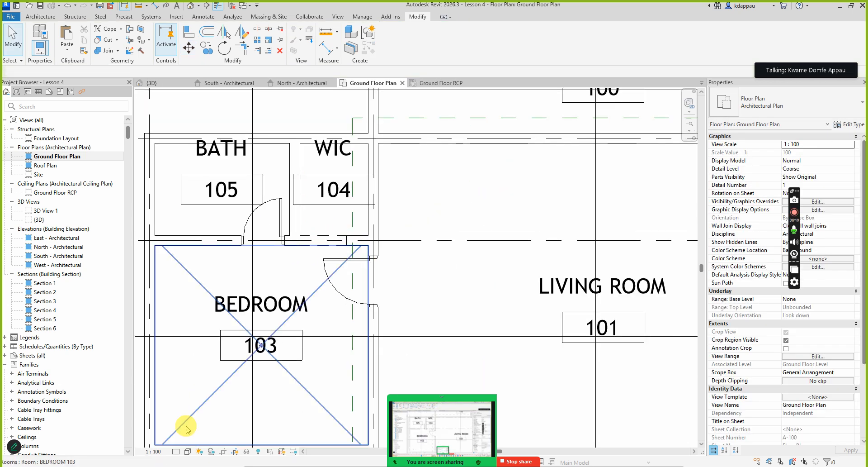
Set the ground floor plan's detail level to Medium.
left_click(176, 451)
left_click(183, 430)
scroll(286, 265, "up", 3)
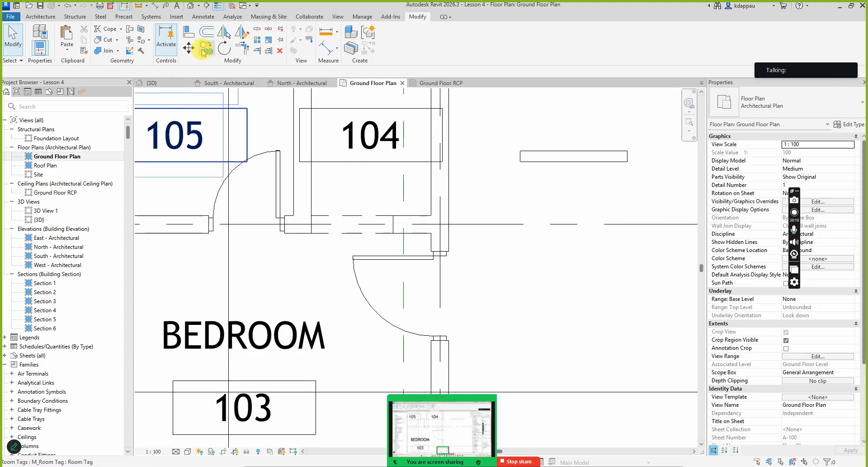
Turn off the Thin Lines display so the plan shows its real line weights, and leave the Linework command.
left_click(309, 40)
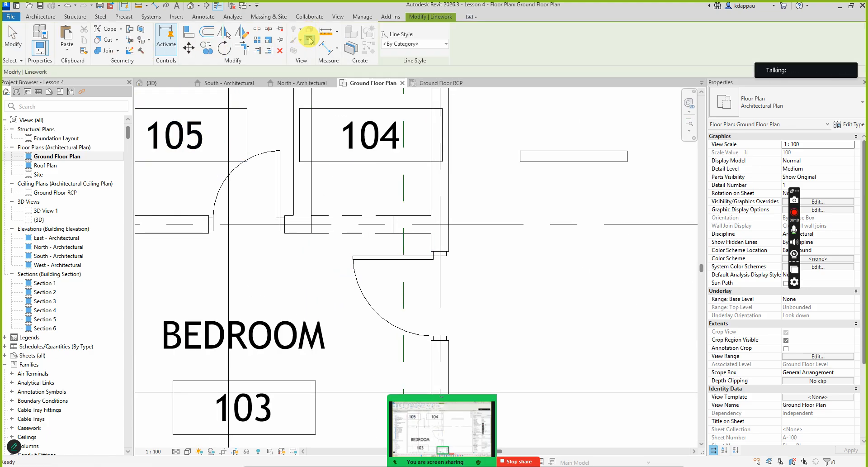
left_click(336, 16)
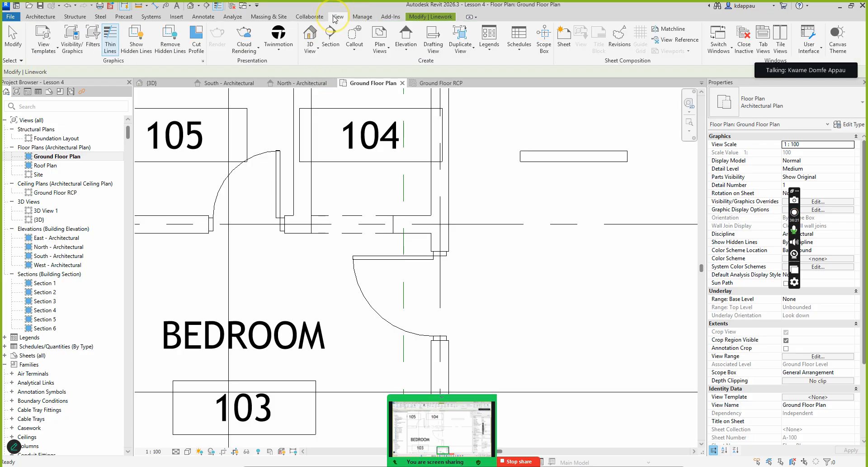
left_click(110, 44)
scroll(336, 260, "down", 4)
scroll(344, 248, "up", 2)
scroll(344, 247, "up", 5)
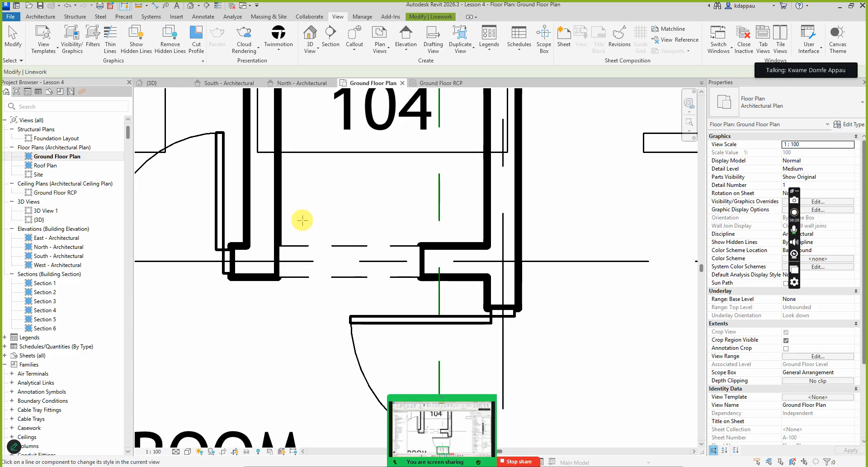
right_click(302, 219)
left_click(326, 226)
scroll(329, 235, "down", 5)
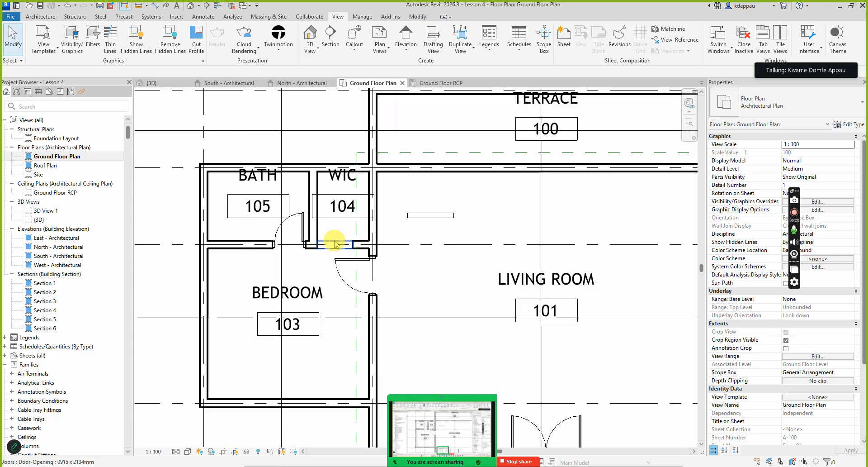
Examine the selected door opening at WIC 104 and how it meets the adjoining walls.
scroll(335, 242, "up", 3)
left_click(336, 250)
scroll(339, 246, "up", 2)
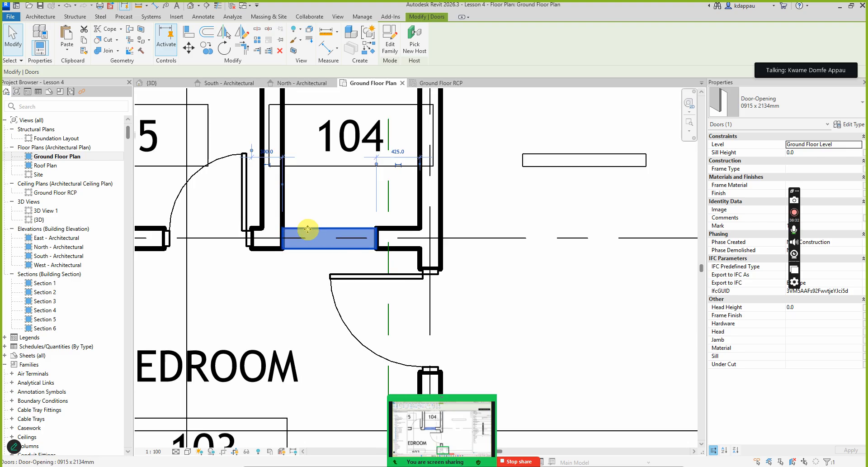
scroll(298, 230, "down", 1)
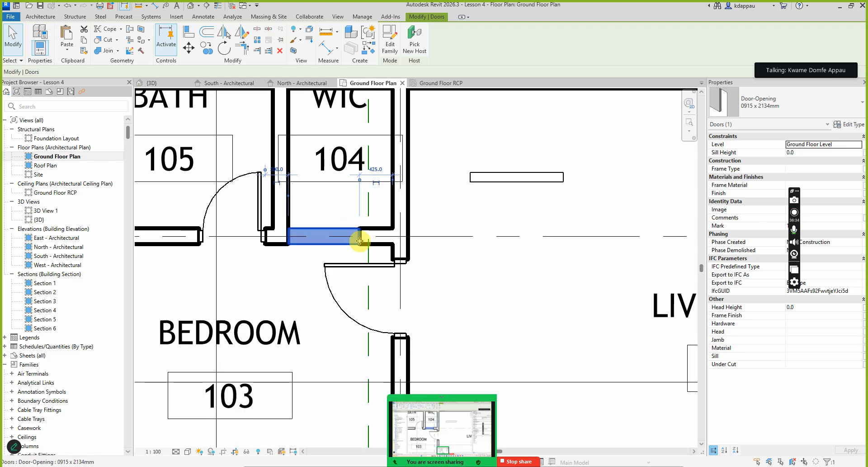
scroll(348, 241, "down", 2)
scroll(346, 238, "up", 1)
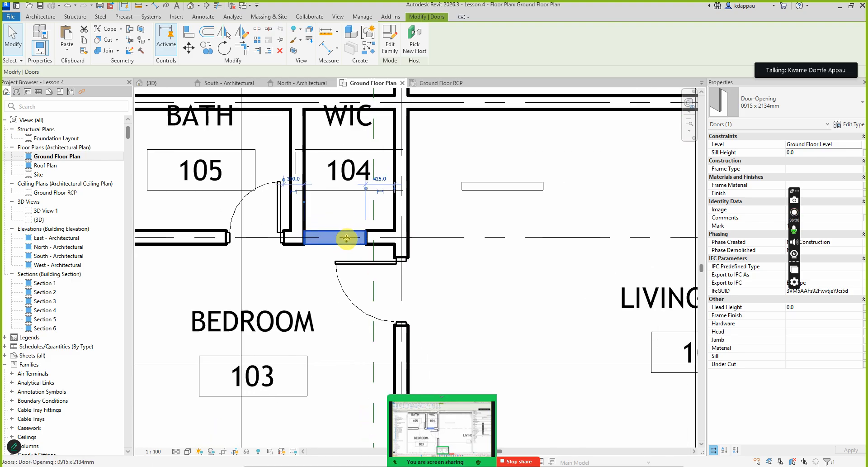
left_click(295, 279)
scroll(291, 280, "down", 4)
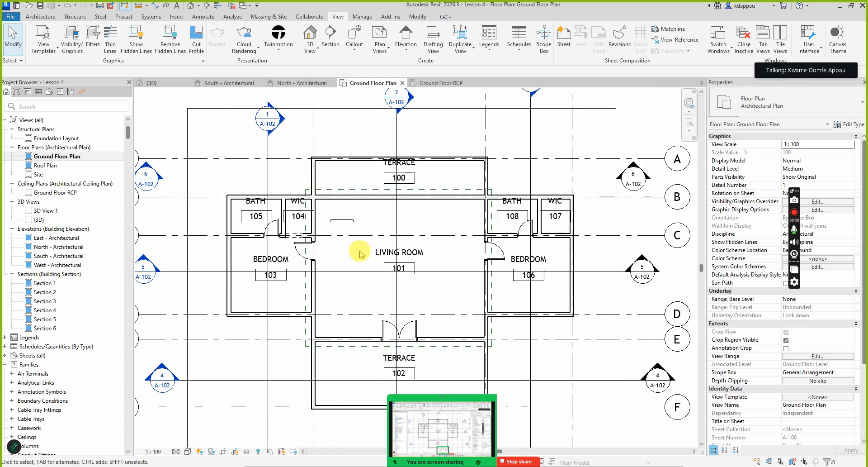
Place a Door-Opening 0915 x 2134mm in the wall between Bedroom 106 and WIC 107, about 485 mm from the exterior wall.
scroll(545, 242, "up", 5)
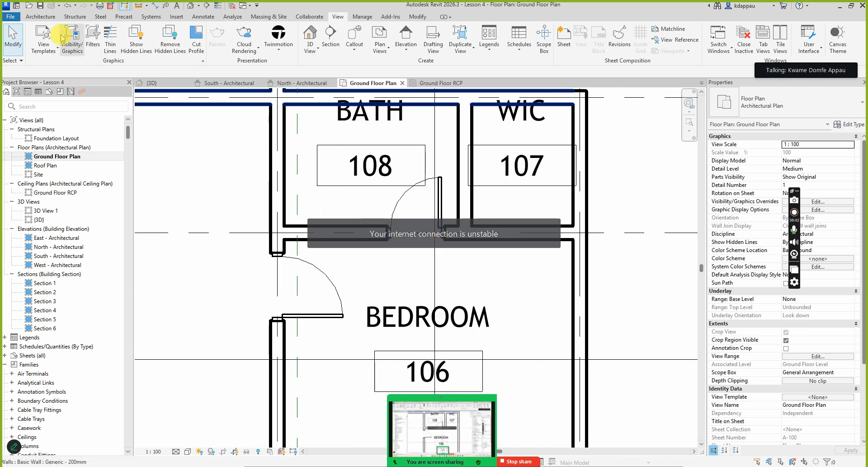
left_click(28, 16)
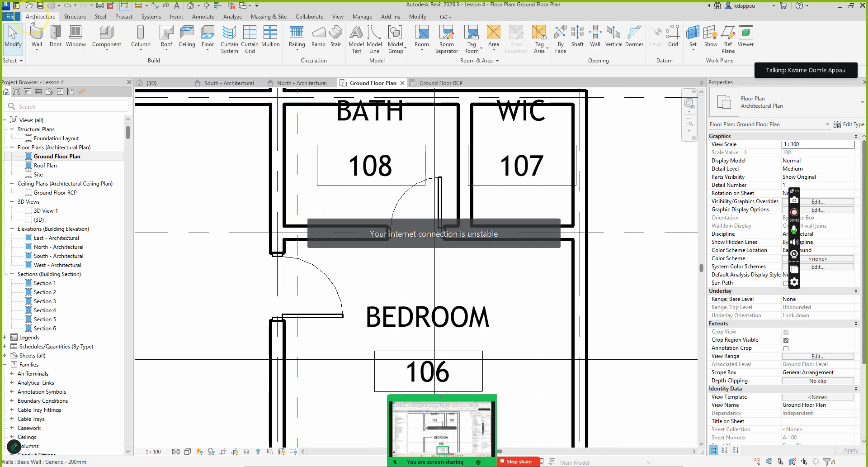
left_click(53, 38)
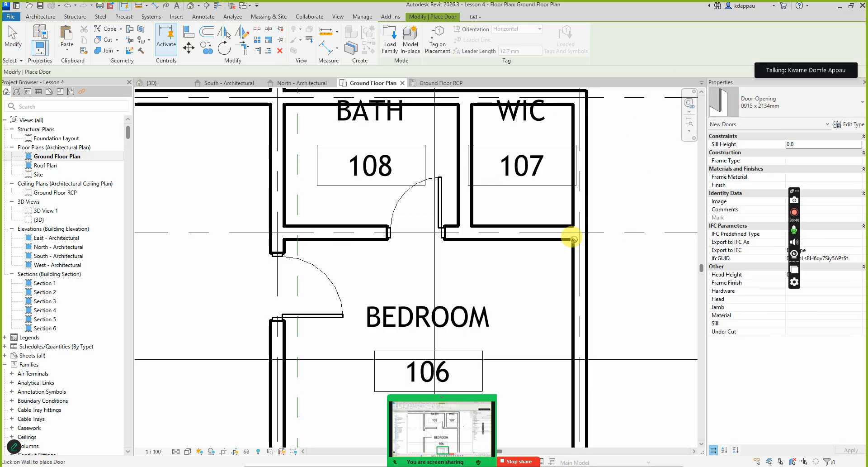
scroll(491, 244, "up", 2)
left_click(512, 222)
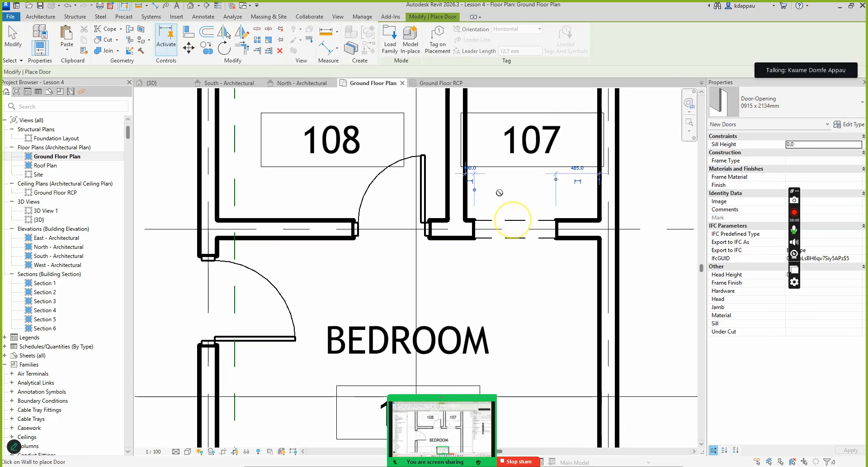
key("Escape")
key("Escape")
Review the doors and openings placed across the ground floor rooms, from the bedrooms to Terrace 100.
scroll(504, 235, "down", 6)
scroll(407, 318, "up", 5)
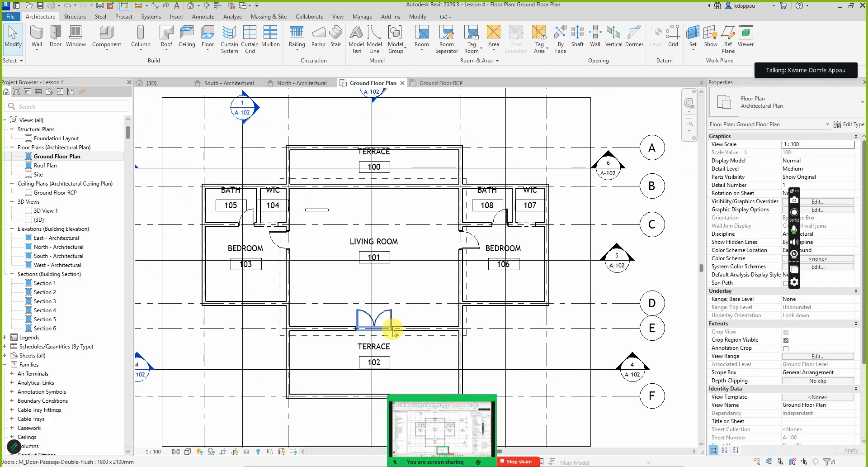
scroll(305, 271, "up", 2)
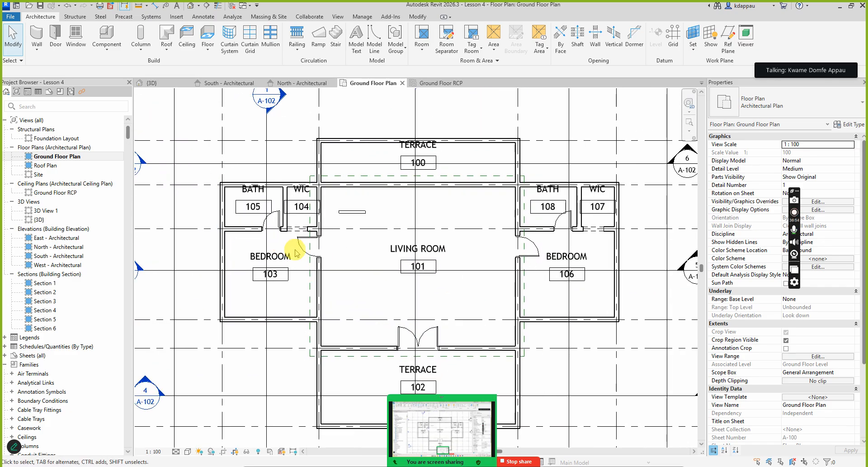
scroll(253, 239, "up", 2)
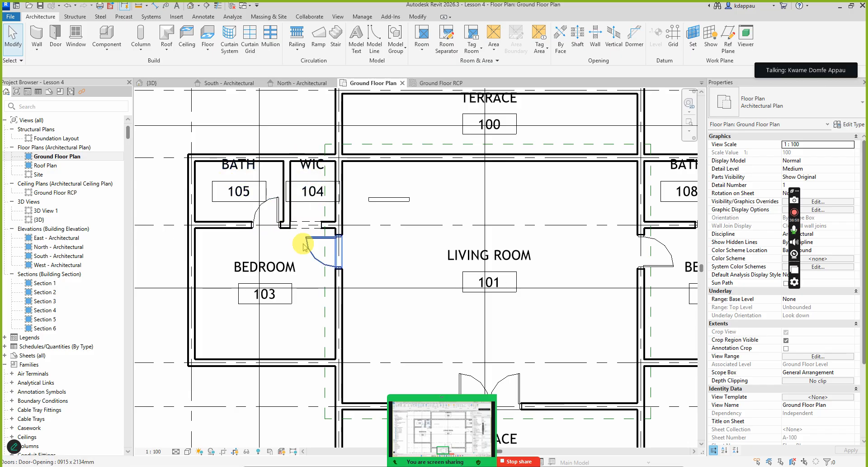
scroll(310, 246, "down", 2)
scroll(407, 181, "up", 3)
scroll(388, 246, "down", 2)
scroll(401, 199, "up", 1)
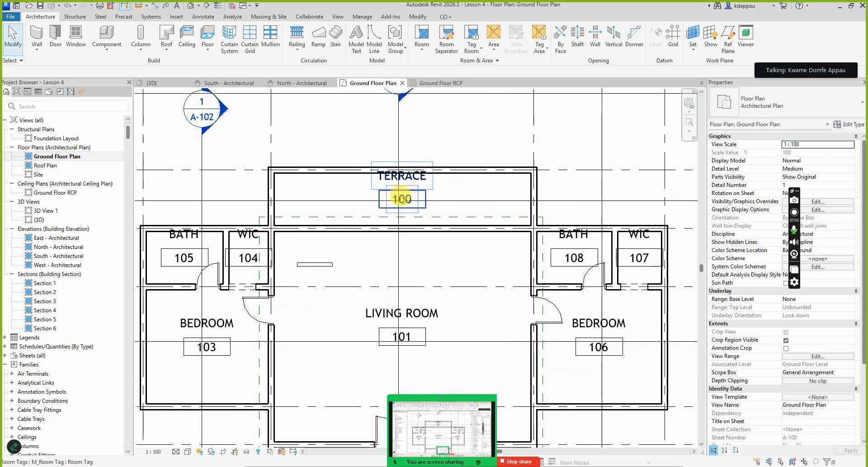
scroll(397, 174, "down", 2)
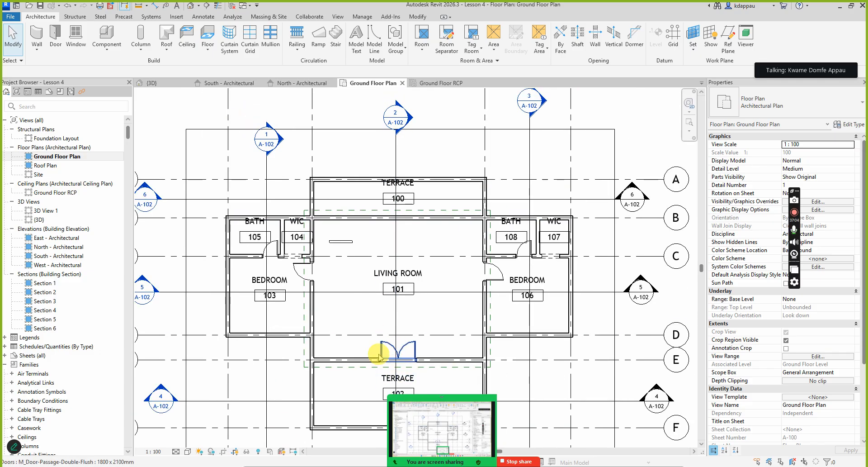
Place a matching M_Door-Passage-Double-Flush 1800 x 2100mm between Living Room 101 and Terrace 100, near the Bath 108 end, swinging into the terrace.
left_click(382, 354)
right_click(381, 357)
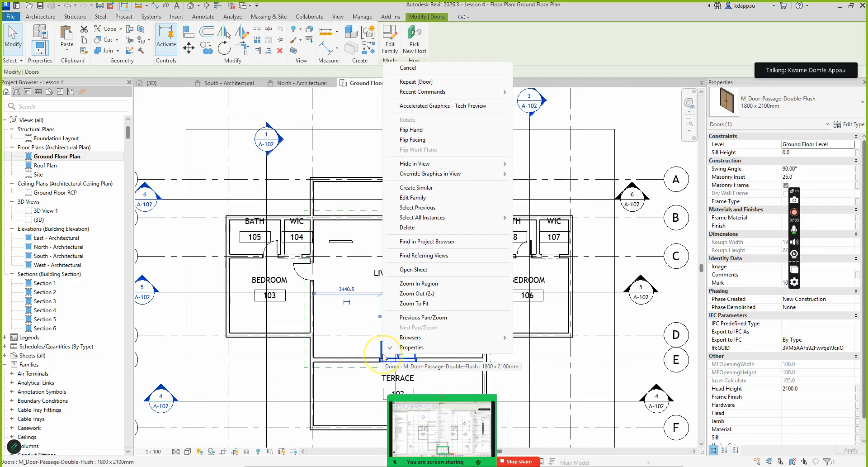
left_click(416, 187)
scroll(437, 224, "up", 2)
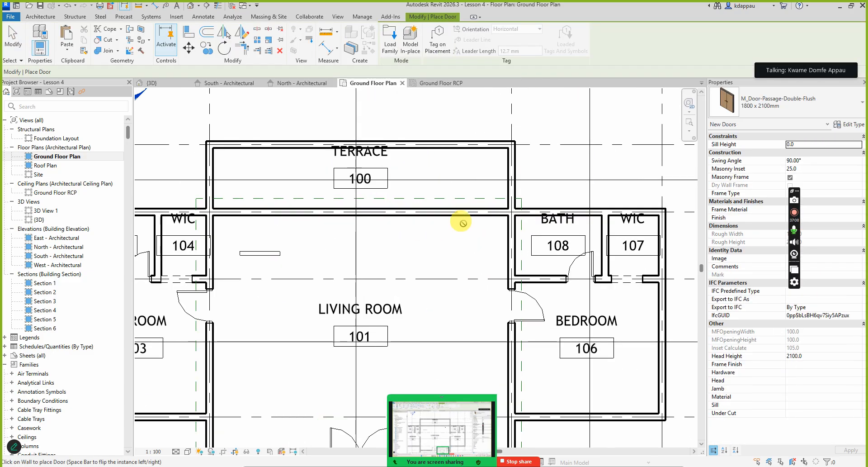
right_click(456, 160)
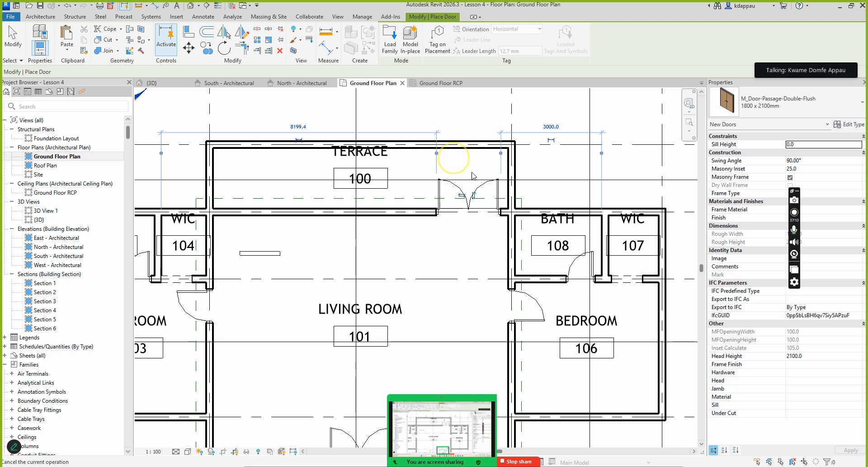
left_click(491, 167)
right_click(458, 160)
left_click(484, 168)
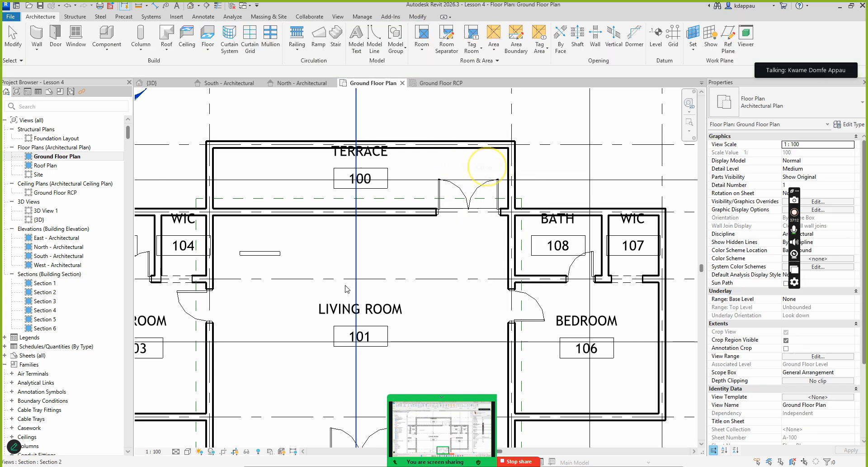
scroll(348, 296, "down", 5)
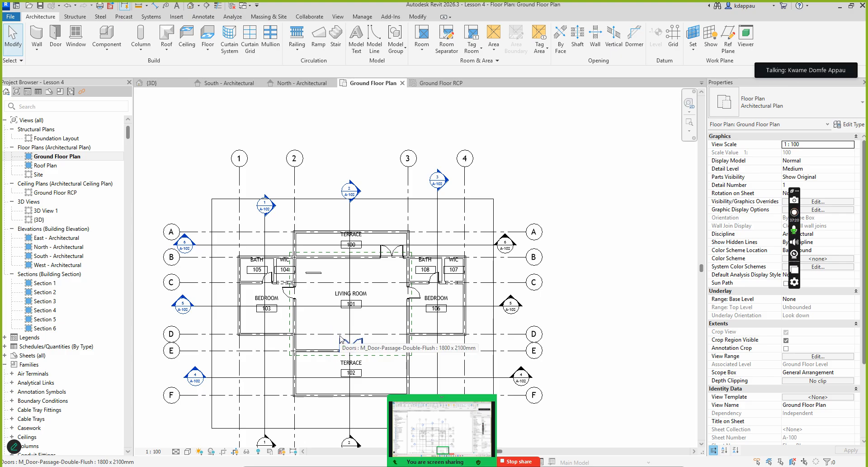
scroll(322, 350, "up", 2)
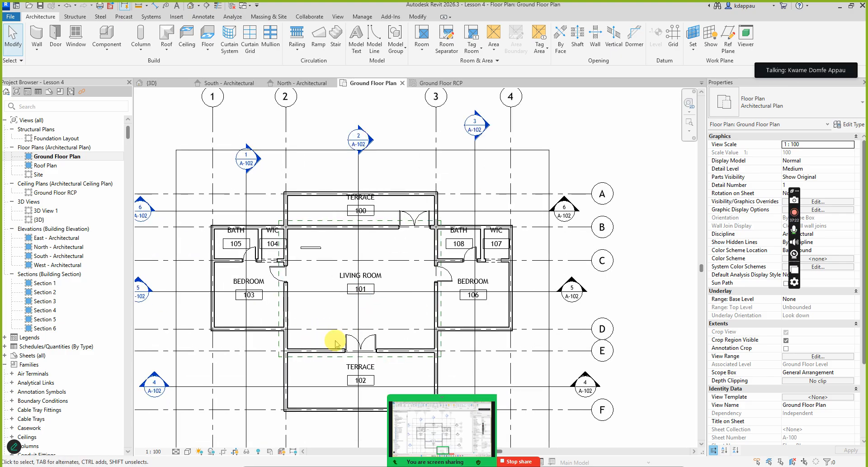
scroll(333, 335, "up", 1)
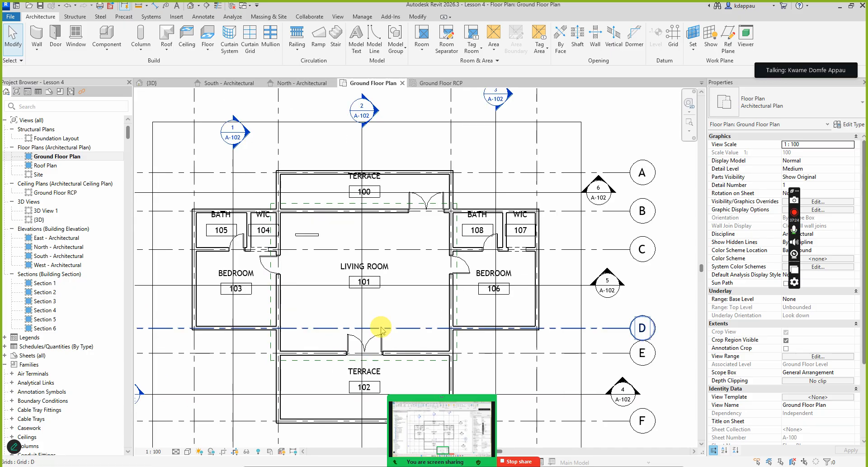
scroll(407, 325, "down", 2)
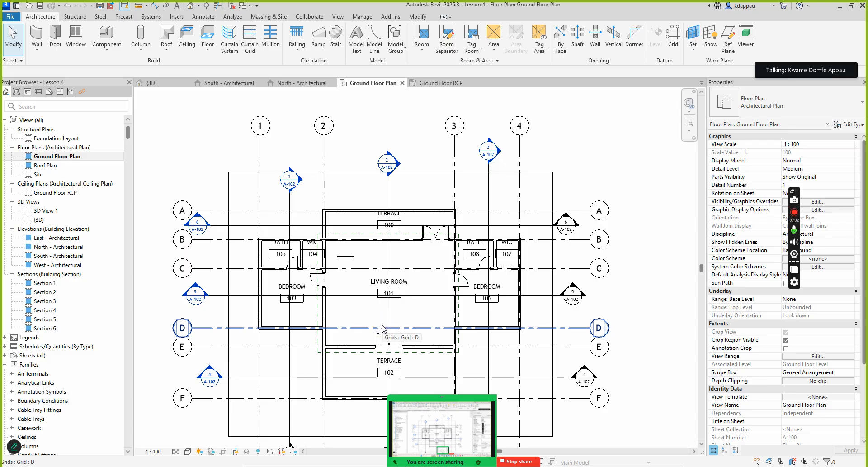
middle_click(382, 326)
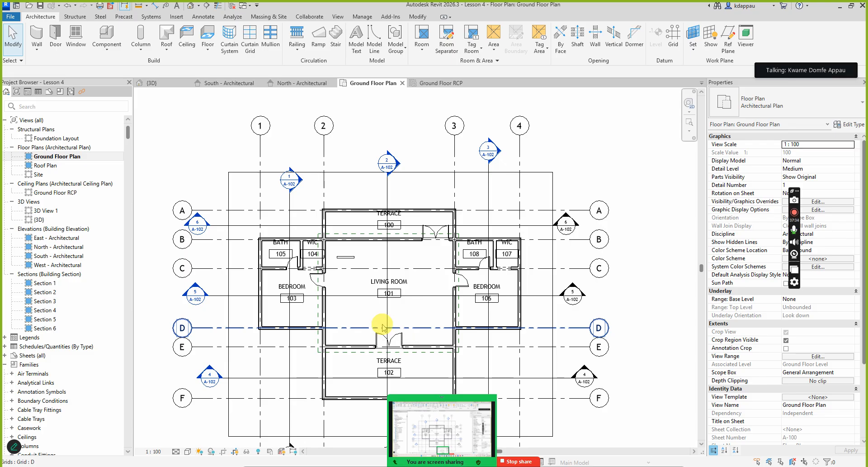
left_click(382, 319)
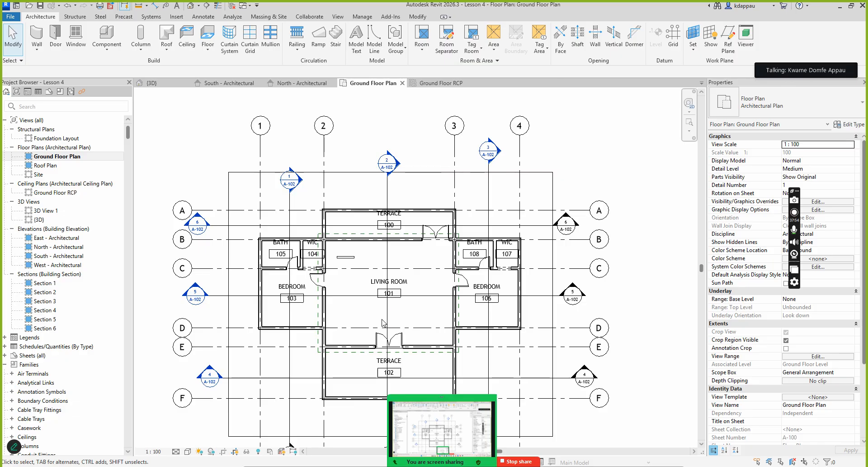
scroll(387, 346, "up", 2)
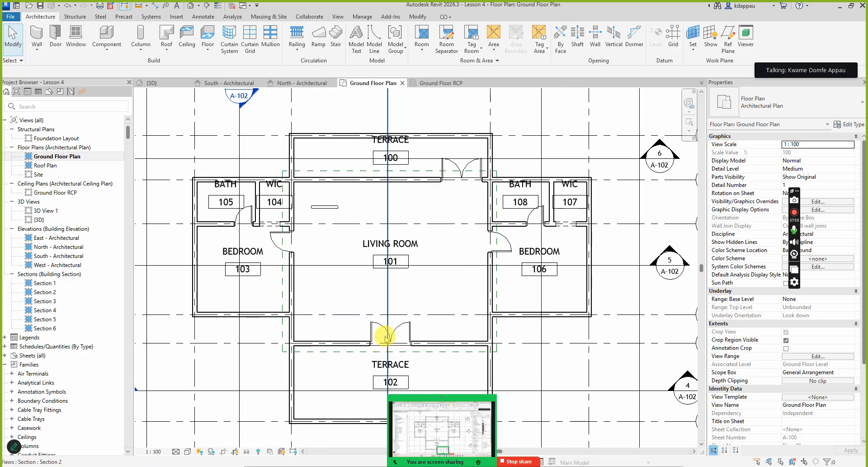
scroll(382, 338, "down", 2)
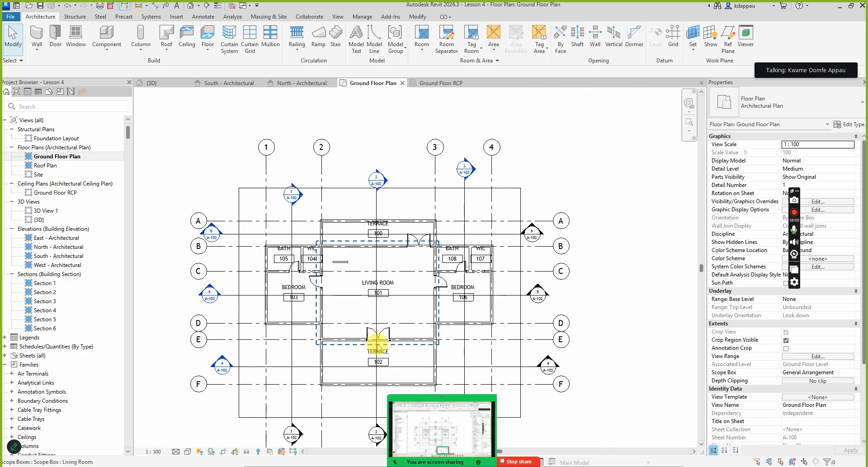
scroll(377, 343, "up", 2)
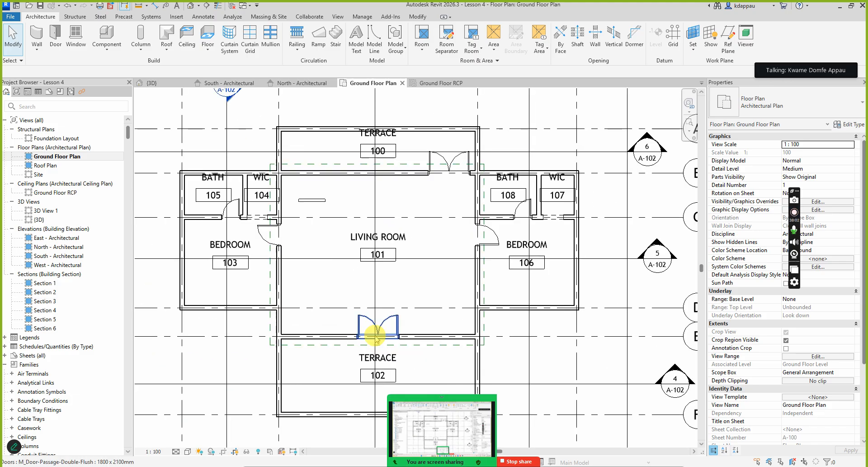
Examine the double door between Living Room 101 and Terrace 102 and its position in the wall.
scroll(378, 346, "down", 2)
scroll(376, 344, "up", 3)
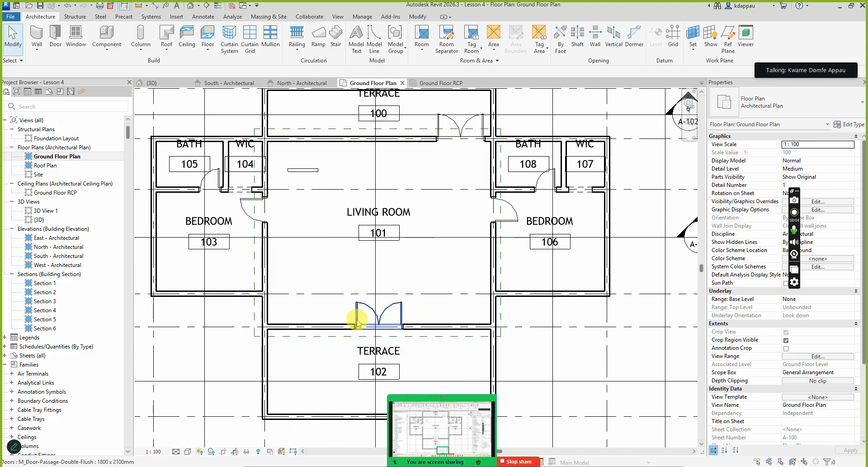
scroll(372, 342, "down", 3)
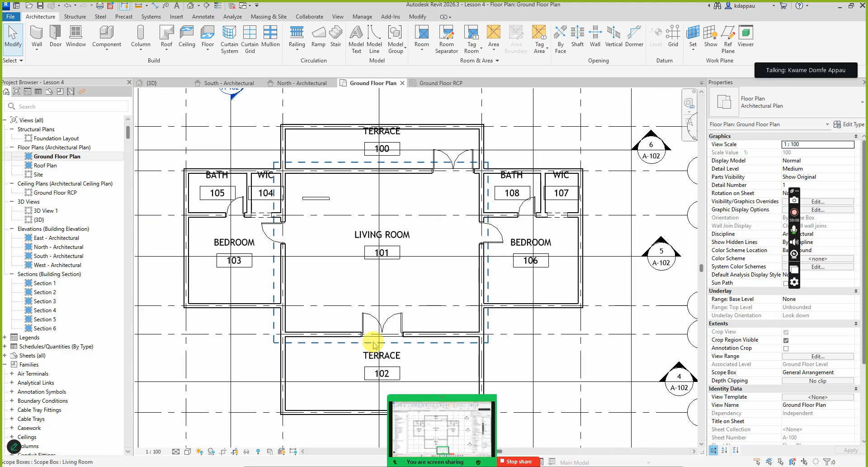
scroll(375, 348, "down", 2)
scroll(384, 346, "up", 2)
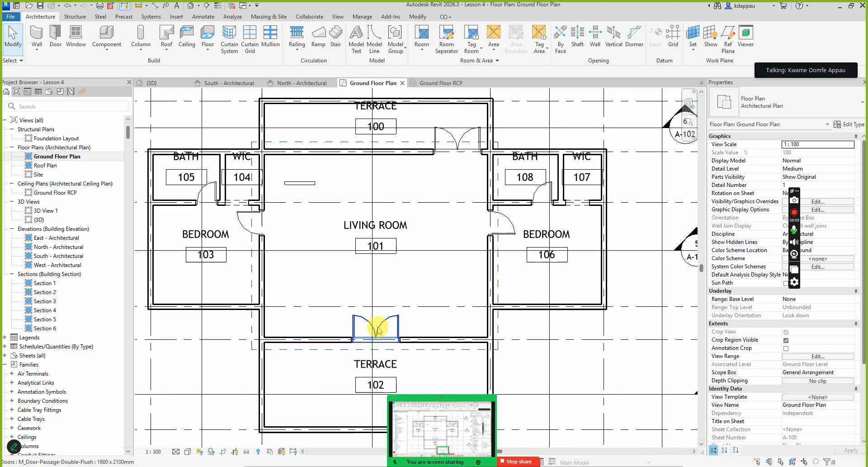
scroll(371, 337, "down", 1)
scroll(382, 334, "up", 3)
scroll(400, 332, "down", 2)
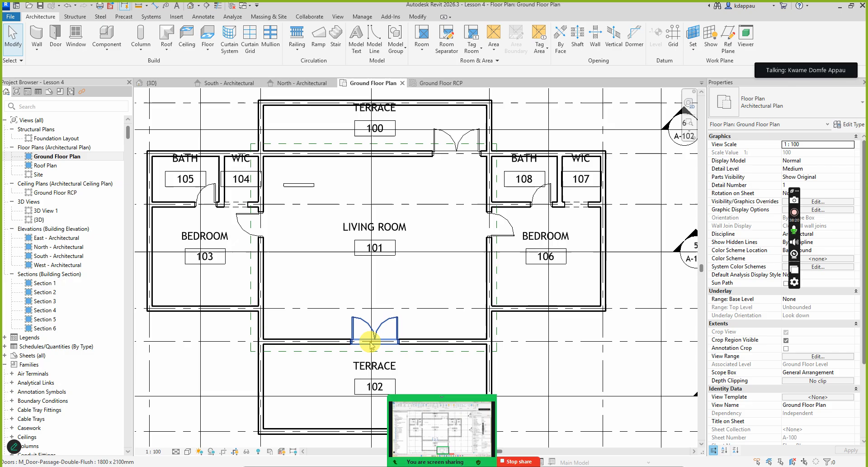
scroll(368, 349, "up", 2)
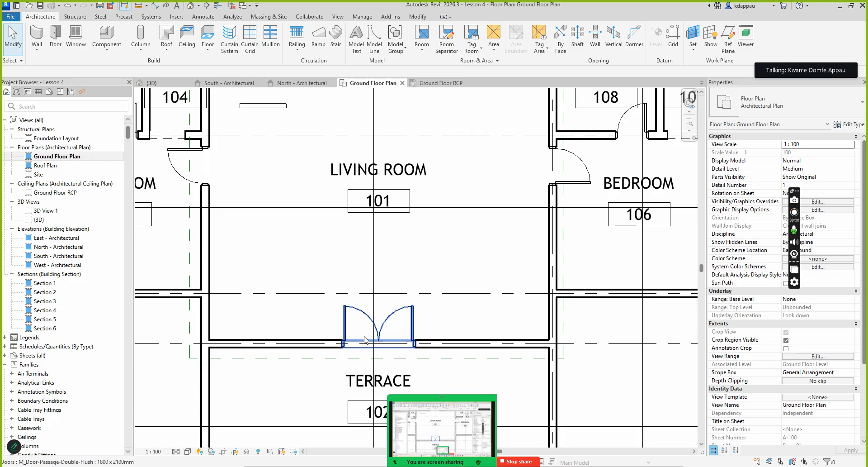
scroll(365, 339, "down", 4)
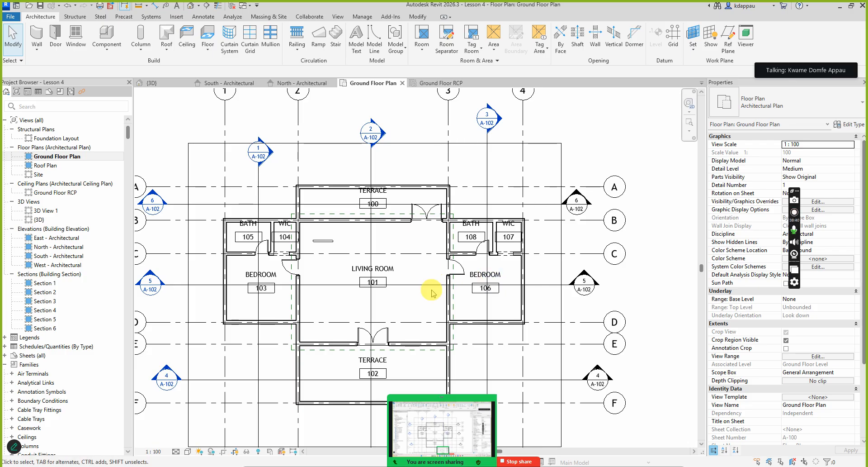
Examine the single door between Living Room 101 and Bedroom 106, comparing it with the other doors on the ground floor plan.
scroll(431, 293, "up", 5)
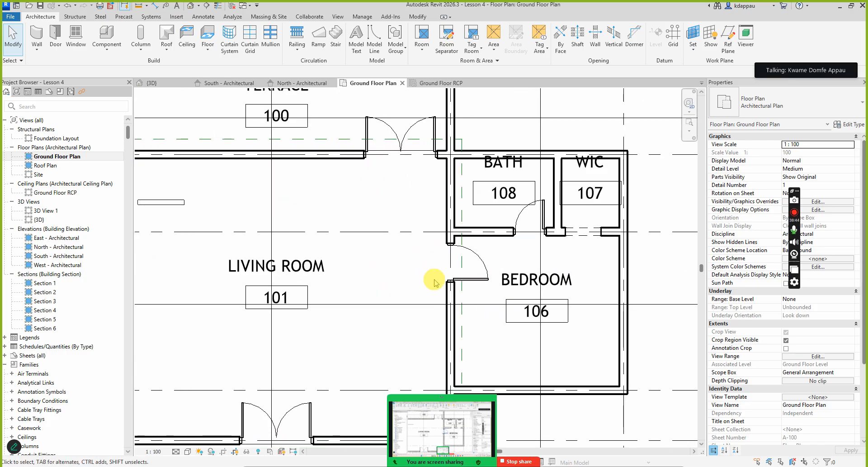
scroll(447, 271, "up", 2)
scroll(408, 281, "down", 3)
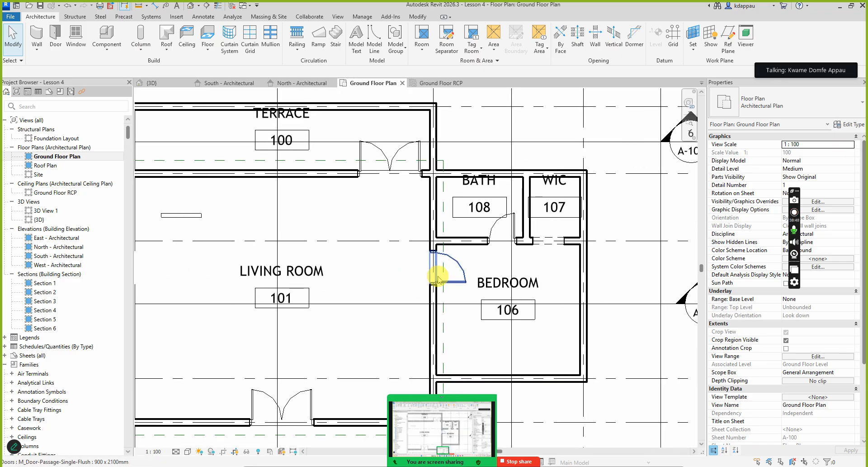
scroll(437, 278, "up", 2)
scroll(430, 280, "down", 2)
scroll(430, 281, "down", 3)
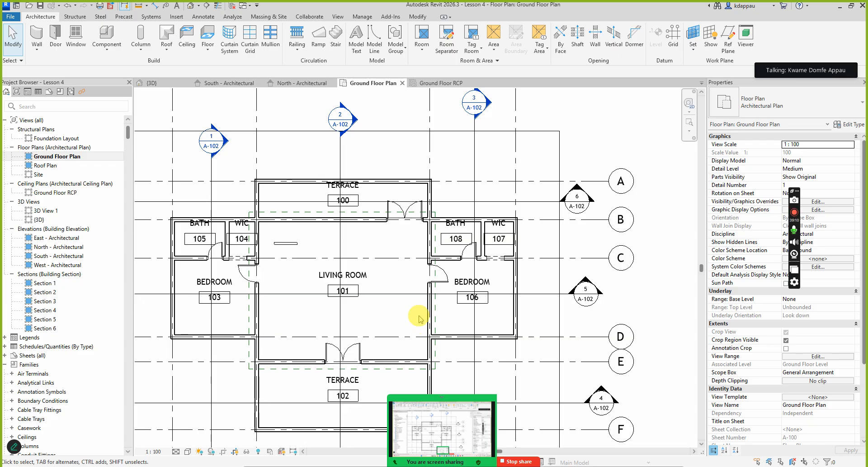
scroll(413, 326, "up", 5)
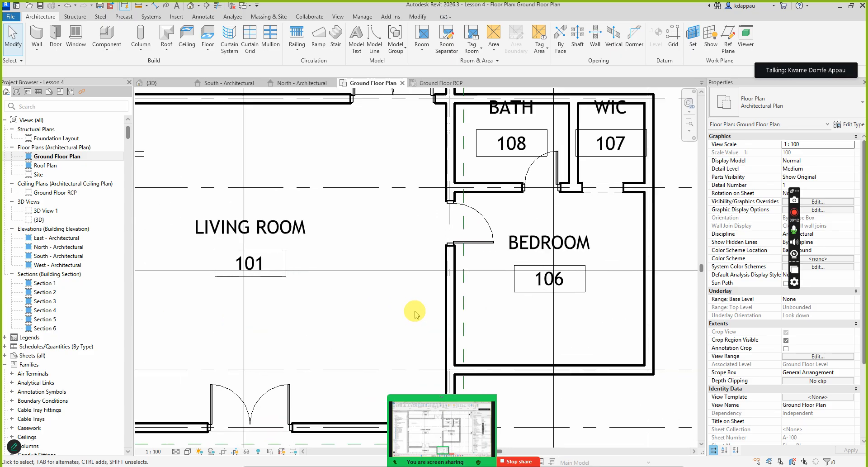
scroll(413, 291, "down", 3)
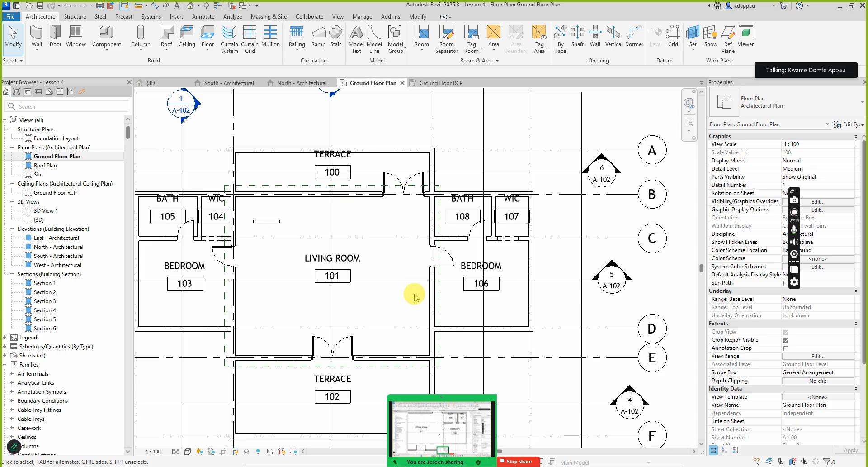
scroll(402, 307, "down", 3)
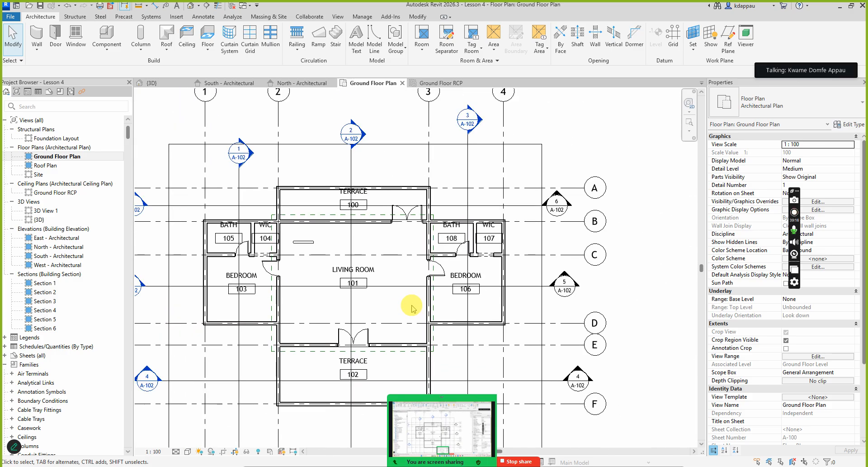
scroll(301, 303, "up", 2)
scroll(348, 310, "down", 2)
scroll(316, 303, "up", 1)
scroll(308, 296, "up", 3)
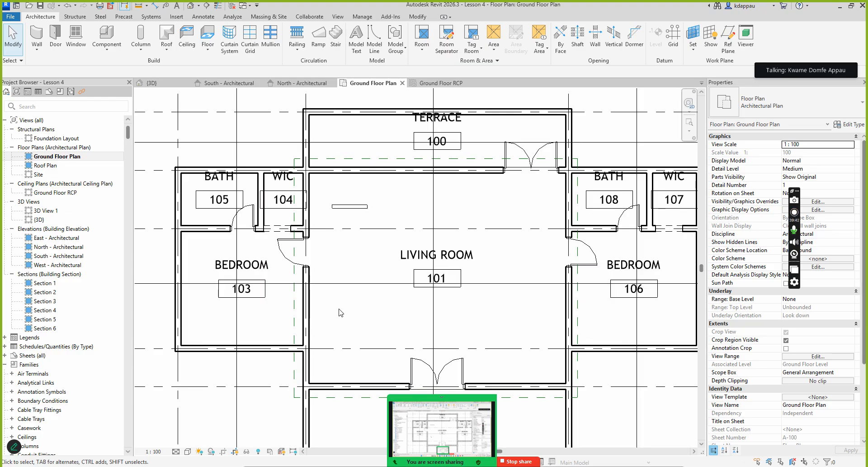
left_click(339, 311)
left_click(339, 310)
left_click(340, 313)
left_click(340, 313)
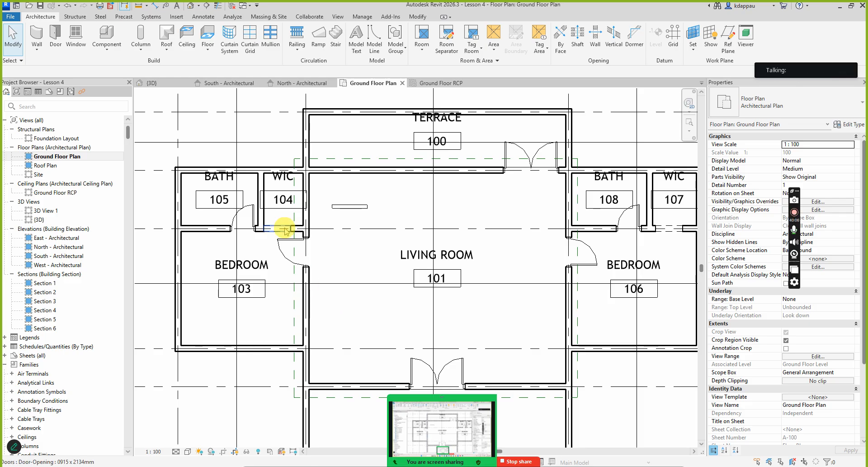
left_click(291, 253)
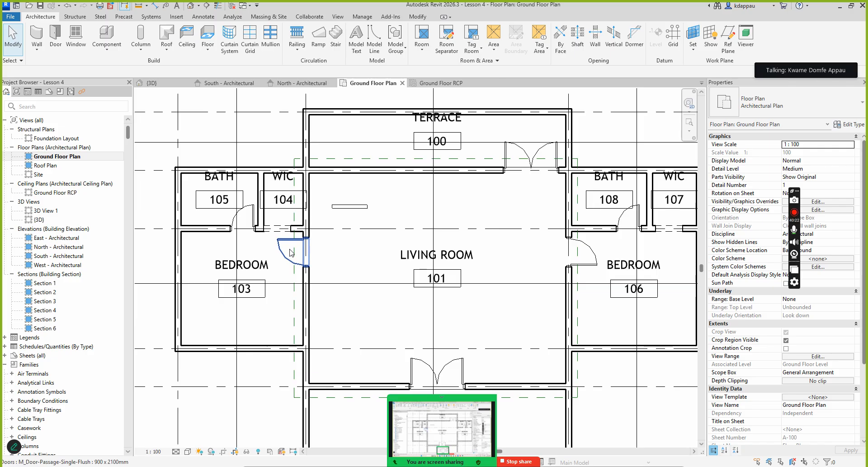
Look through the participant list of the Zoom meeting and close it.
mouse_move(439, 461)
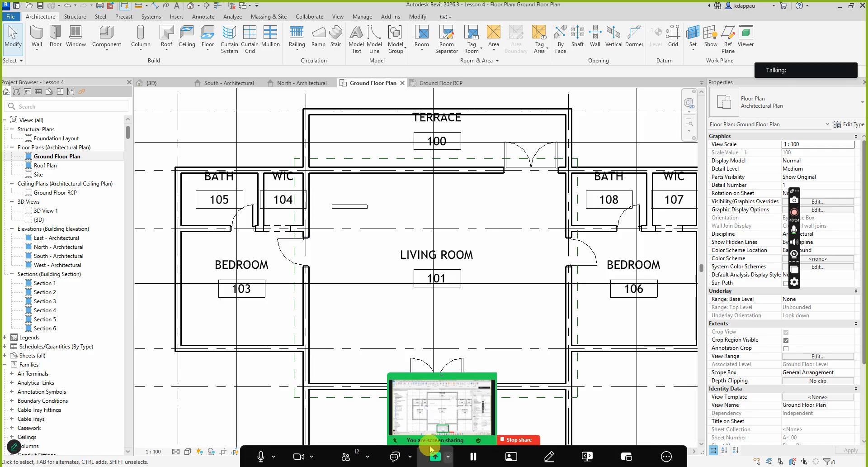
left_click(345, 452)
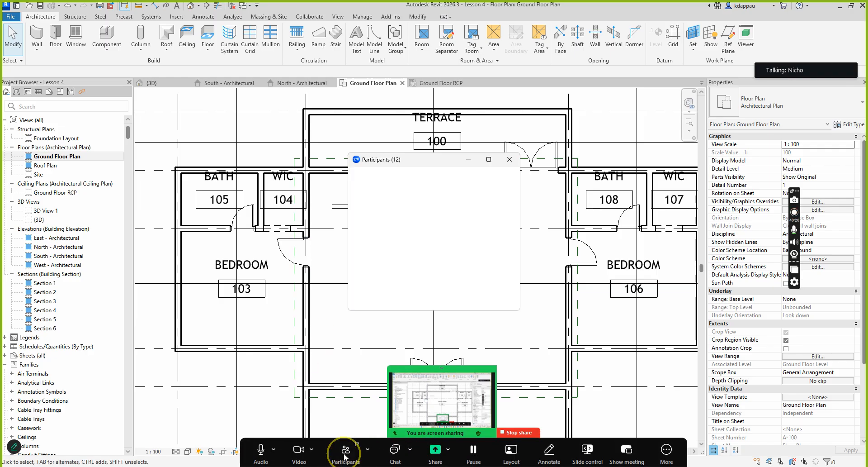
mouse_move(398, 246)
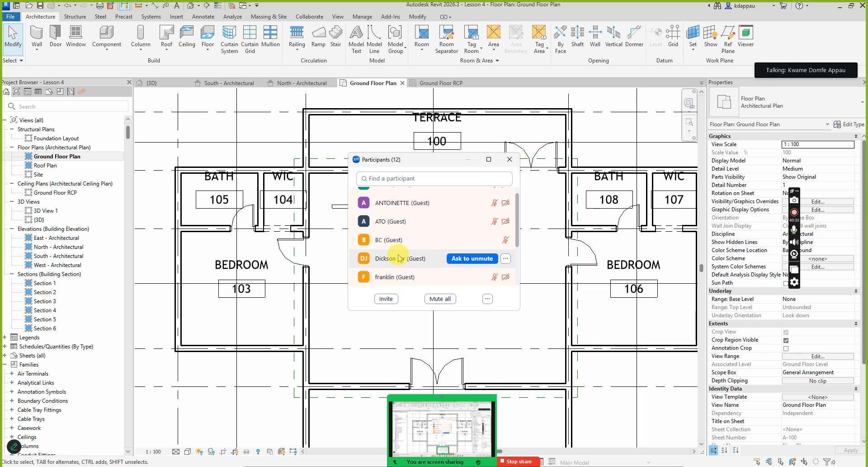
scroll(397, 276, "down", 1)
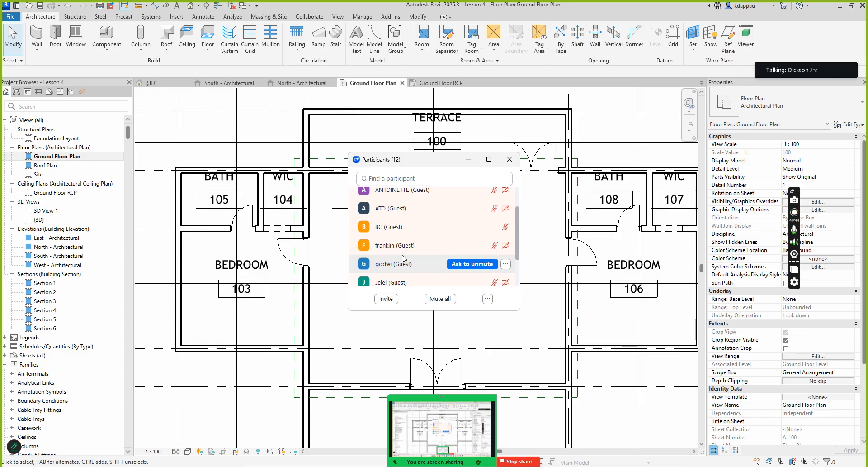
scroll(404, 255, "up", 1)
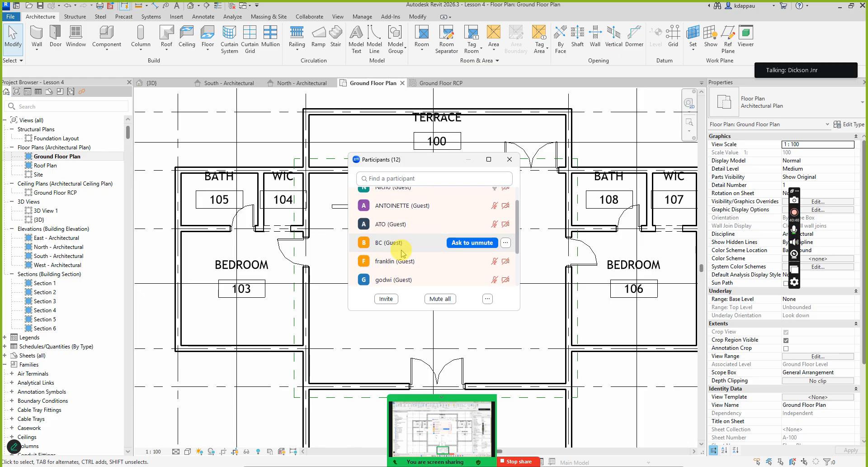
scroll(402, 251, "up", 1)
scroll(402, 253, "up", 1)
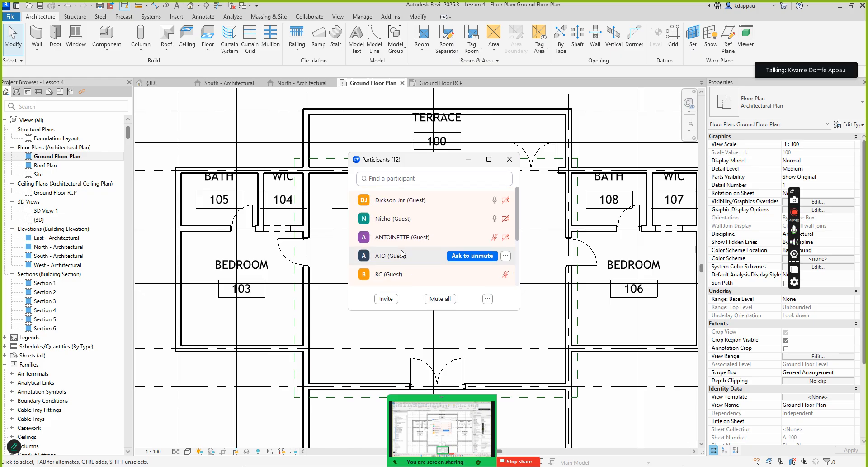
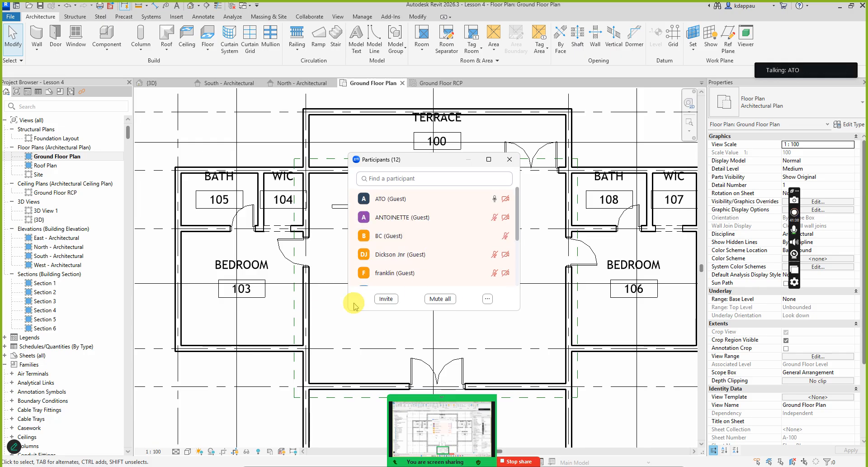
mouse_move(420, 257)
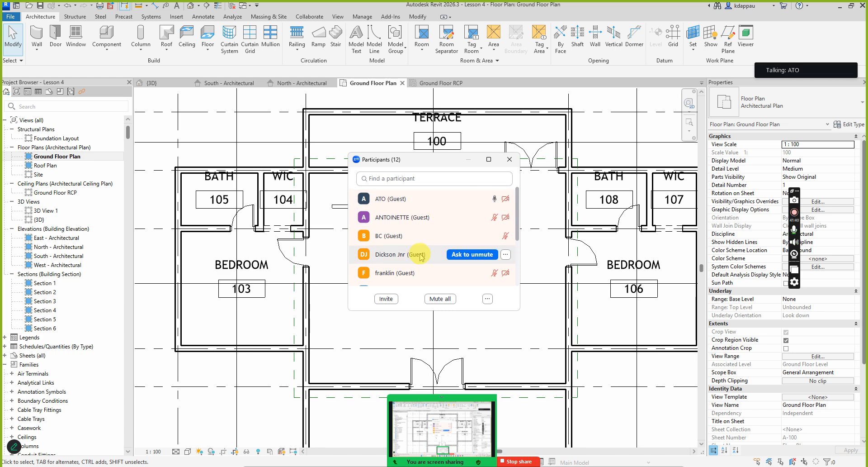
left_click(421, 256)
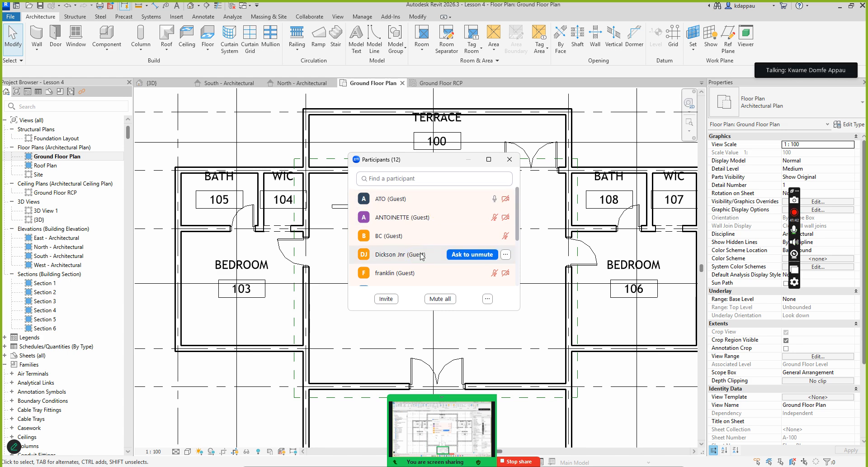
left_click(421, 256)
scroll(421, 258, "down", 2)
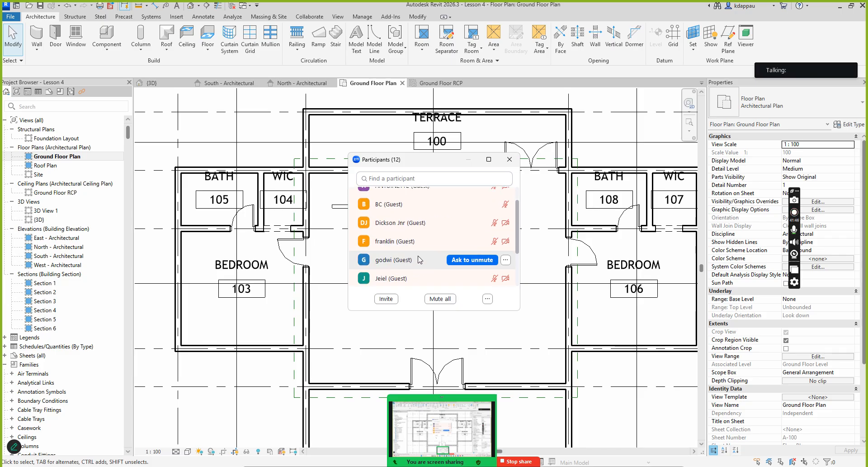
scroll(389, 273, "down", 1)
scroll(387, 261, "down", 1)
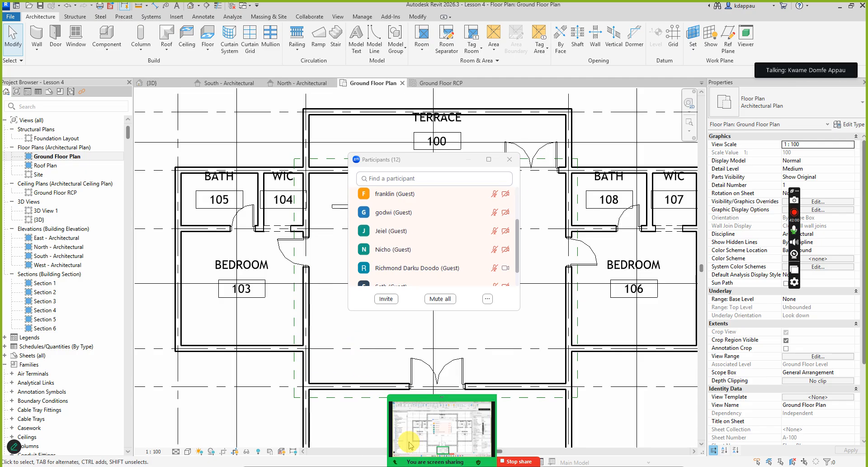
mouse_move(400, 462)
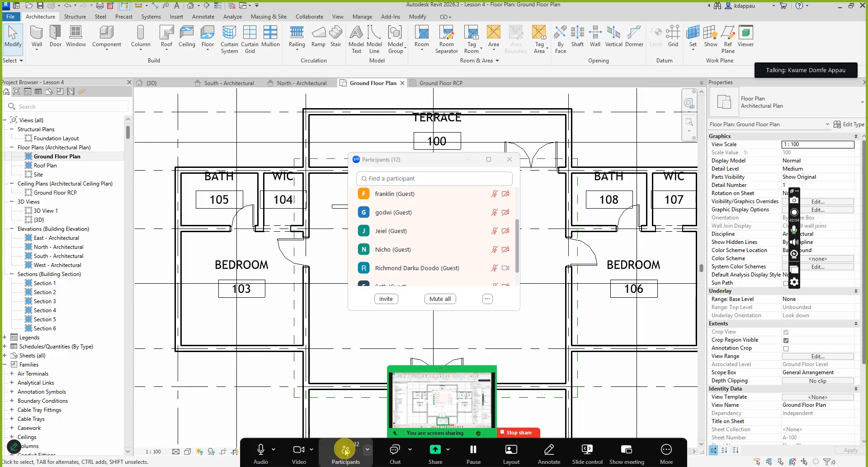
left_click(358, 459)
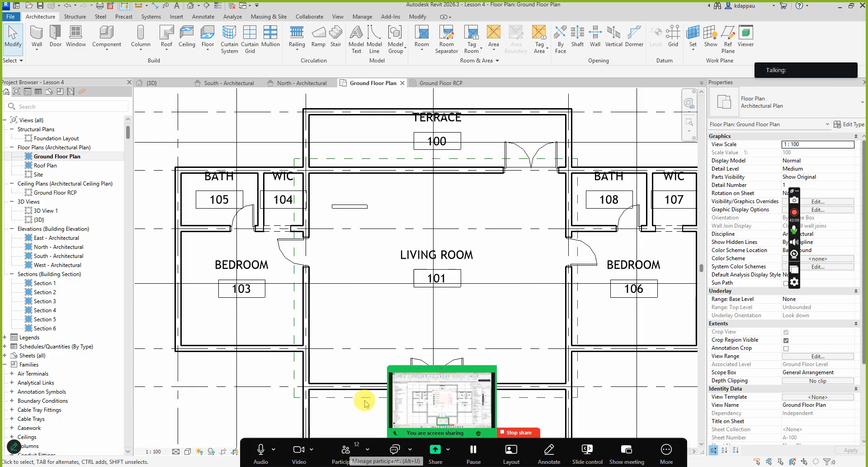
Review the door layout of all rooms and terraces across the whole ground floor plan.
scroll(348, 293, "down", 3)
left_click(348, 299)
left_click(347, 300)
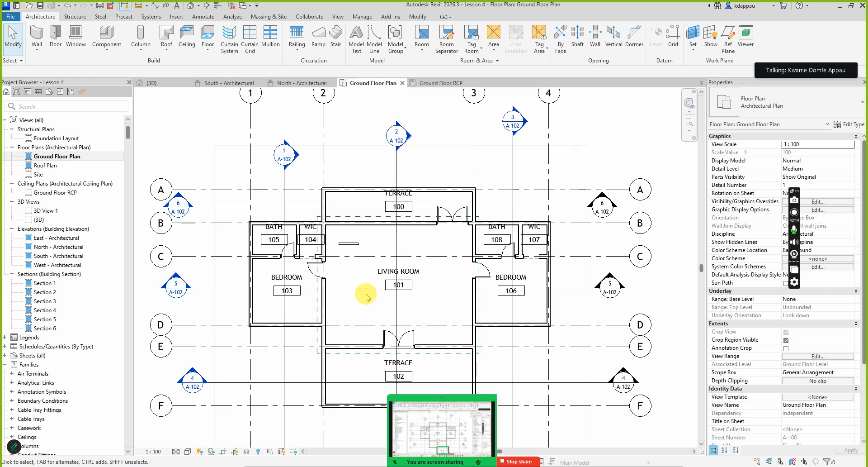
scroll(290, 256, "up", 2)
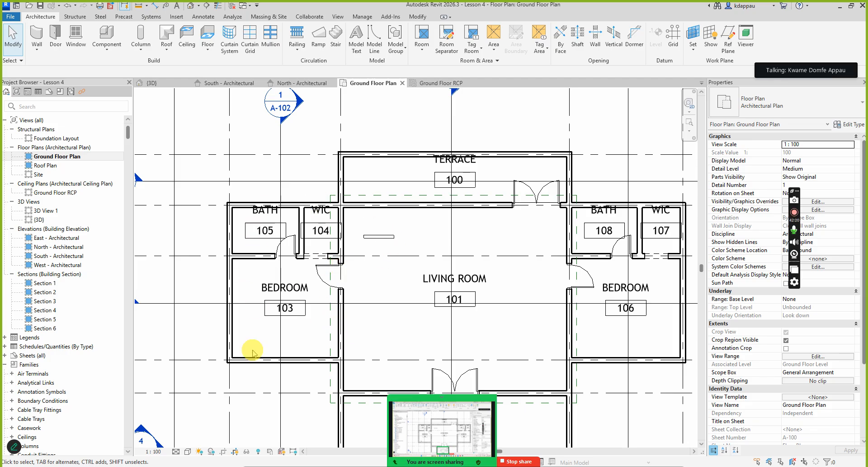
scroll(243, 343, "down", 2)
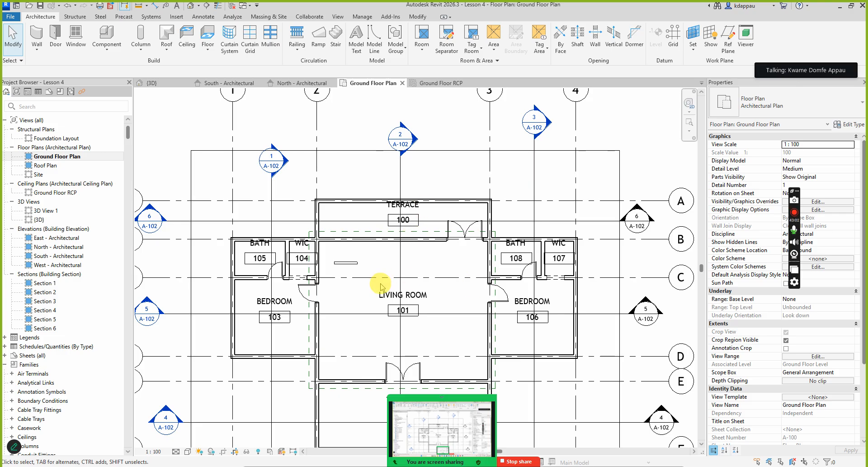
scroll(382, 292, "down", 3)
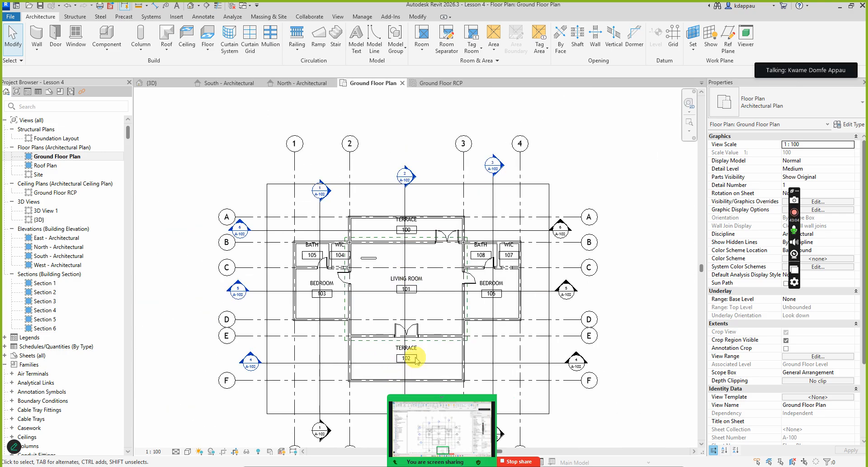
scroll(416, 359, "up", 3)
scroll(398, 321, "down", 2)
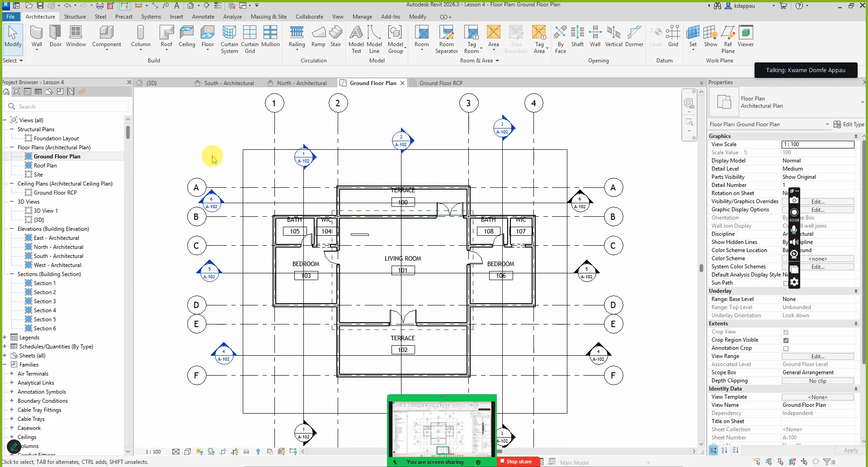
Start placing windows with the M_Window-Fixed type in the 750 x 900mm size.
left_click(75, 47)
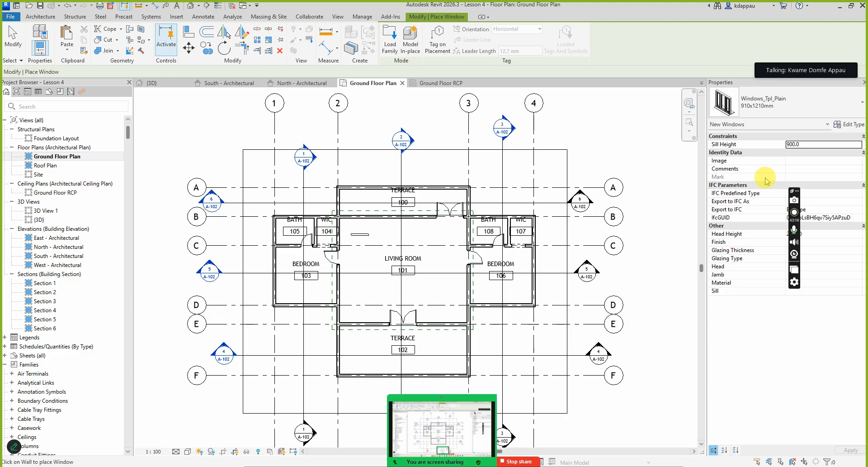
left_click(768, 107)
scroll(766, 184, "up", 3)
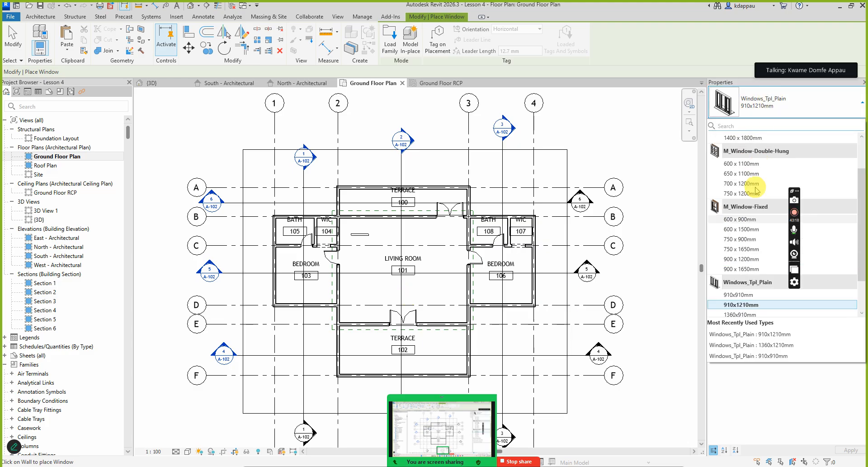
scroll(741, 194, "up", 1)
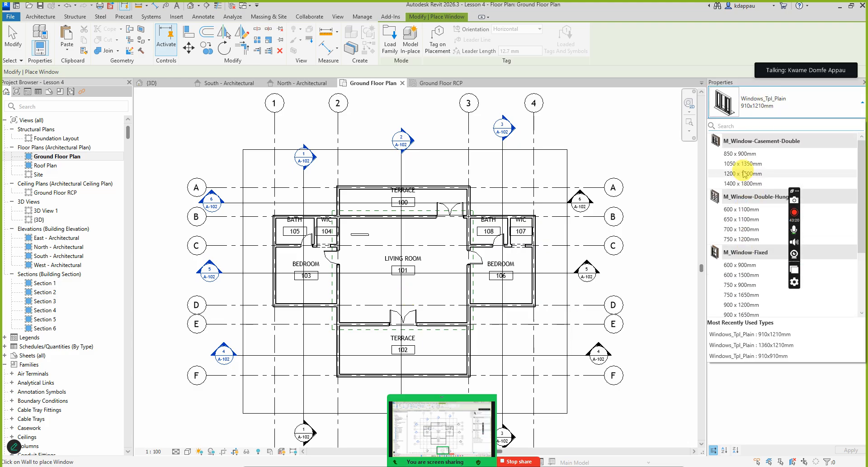
scroll(746, 186, "down", 3)
scroll(746, 183, "down", 3)
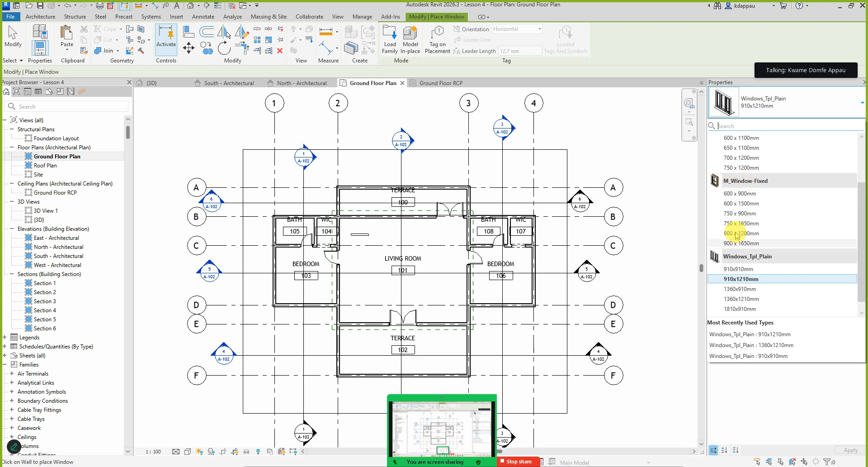
left_click(737, 213)
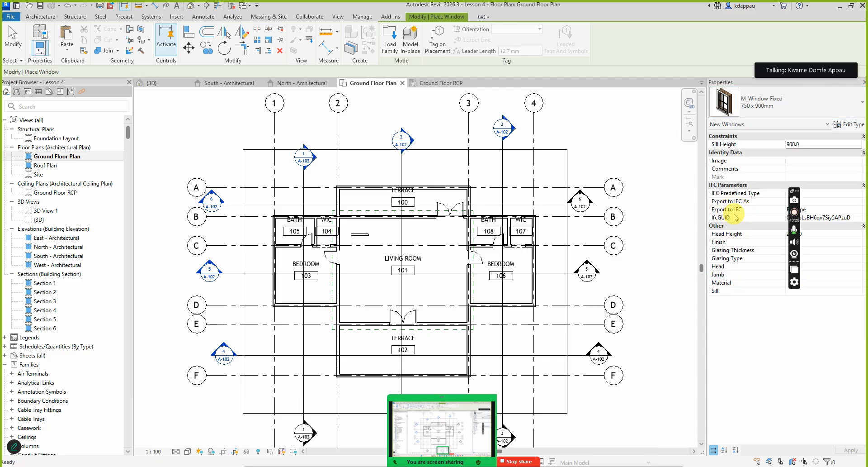
Place a 750 x 900mm fixed window in the upper exterior wall of WIC 104.
scroll(319, 225, "up", 1)
scroll(321, 222, "up", 4)
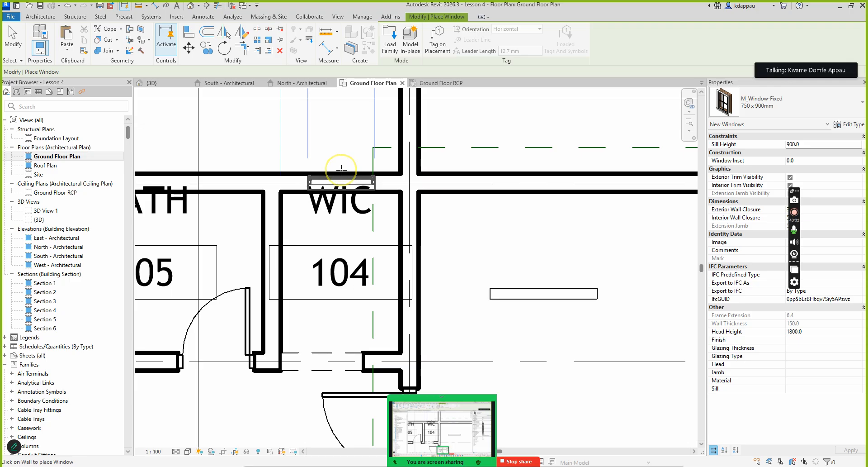
left_click(341, 170)
scroll(268, 200, "down", 4)
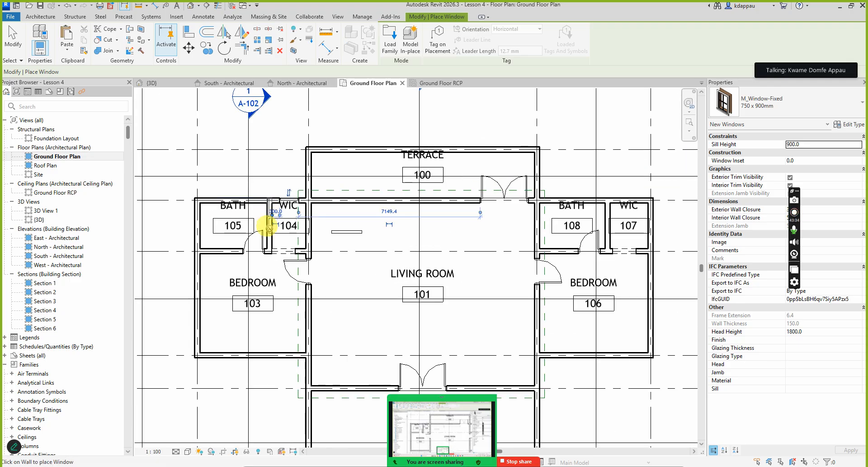
Place a 750 x 900mm fixed window in the upper exterior wall of Bath 108 and end window placement.
scroll(529, 226, "up", 3)
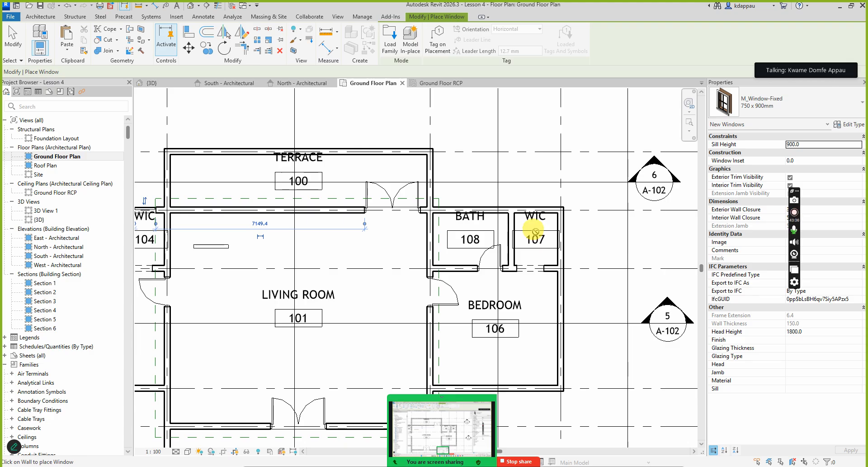
scroll(540, 228, "up", 3)
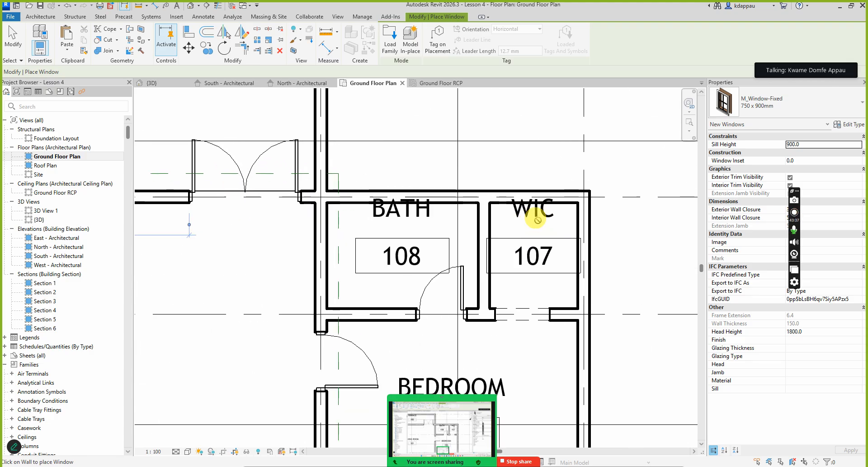
left_click(391, 193)
scroll(456, 199, "down", 5)
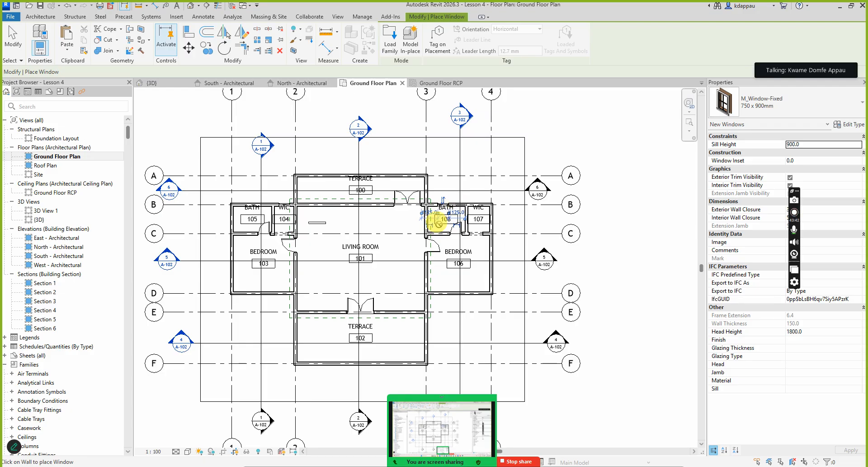
scroll(320, 204, "up", 3)
right_click(319, 184)
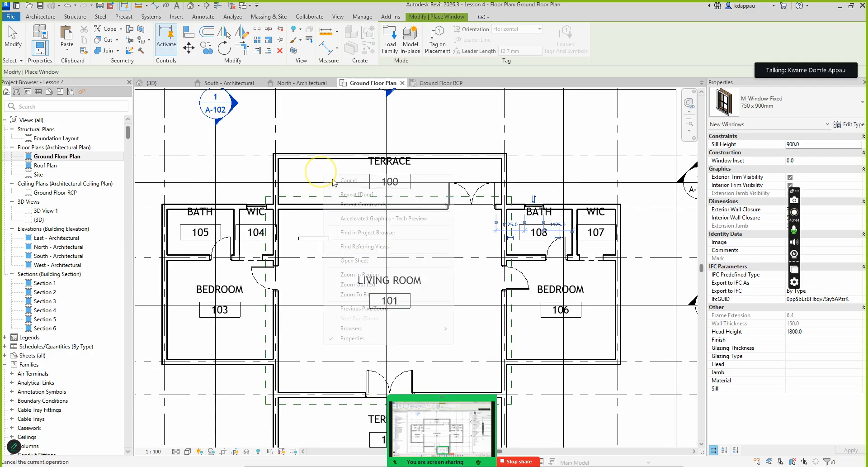
left_click(337, 177)
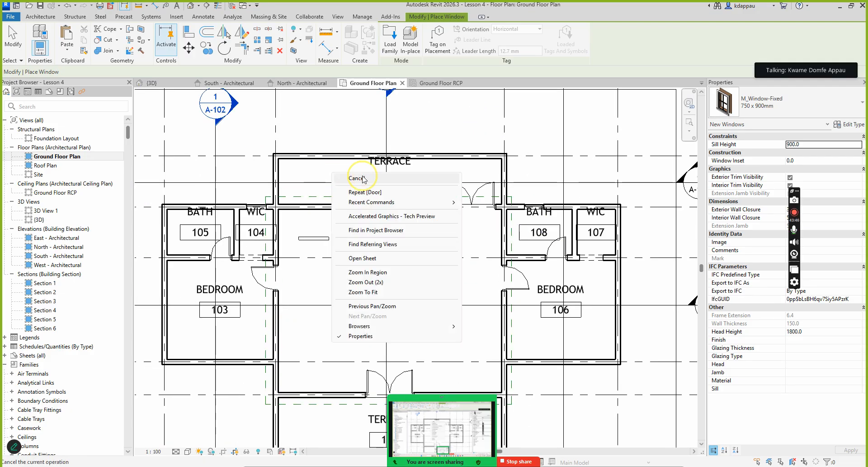
left_click(346, 179)
scroll(390, 278, "down", 2)
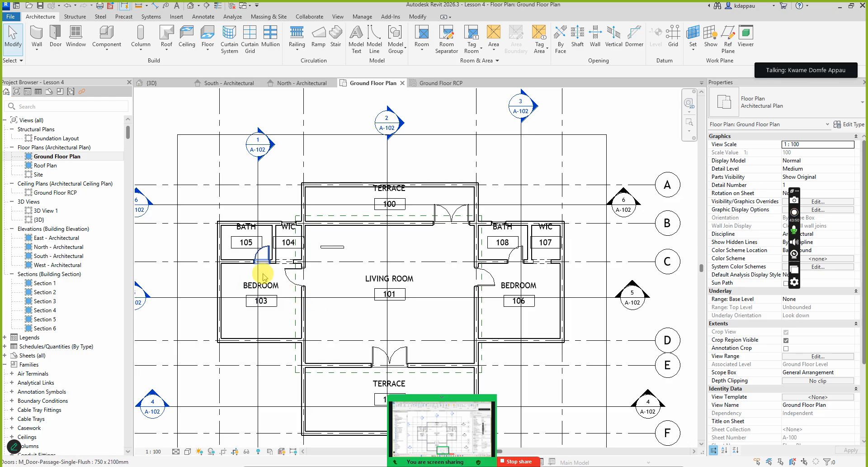
Compare the bath and WIC arrangement beside Bedroom 103 with the one beside Bedroom 106.
scroll(250, 262, "up", 3)
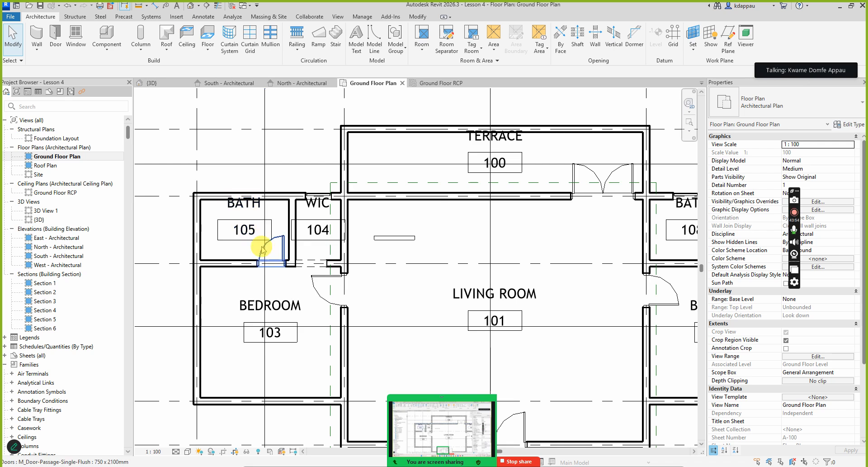
scroll(297, 258, "down", 2)
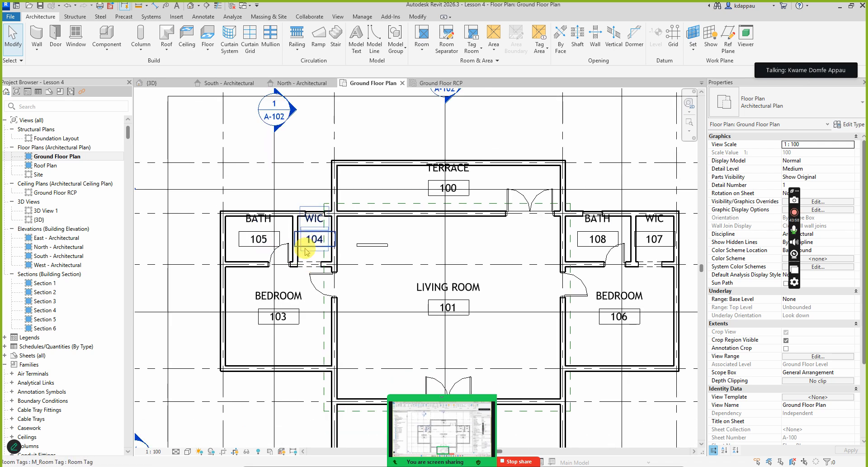
scroll(306, 251, "down", 3)
scroll(527, 249, "up", 5)
scroll(497, 235, "down", 3)
scroll(461, 234, "up", 3)
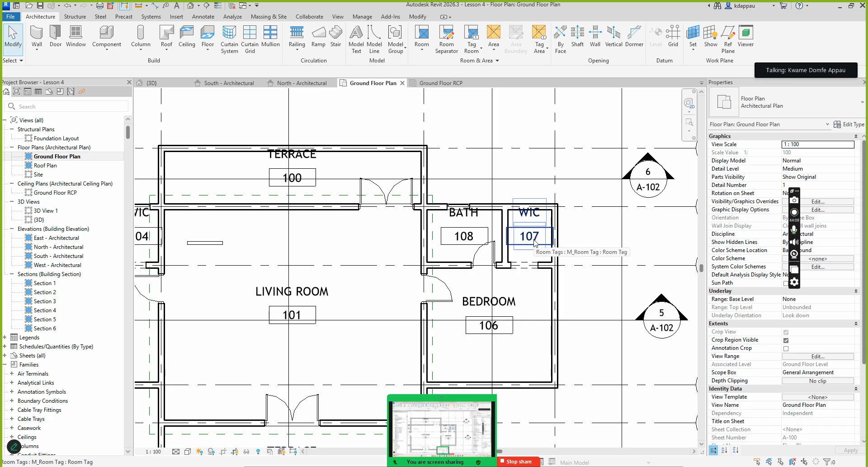
scroll(449, 233, "up", 3)
scroll(450, 257, "down", 1)
scroll(455, 264, "up", 1)
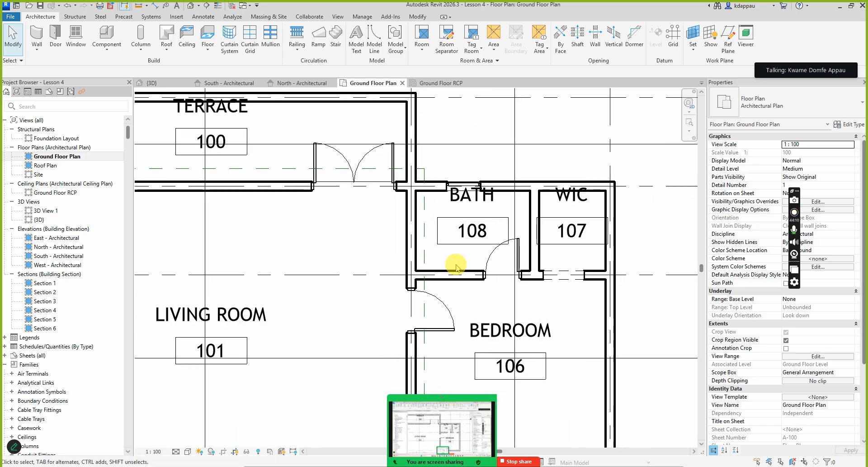
Mirror Bath 108 and WIC 107 with their room tags, door and wall opening about a drawn vertical axis through the middle of Bedroom 106.
left_click(447, 261)
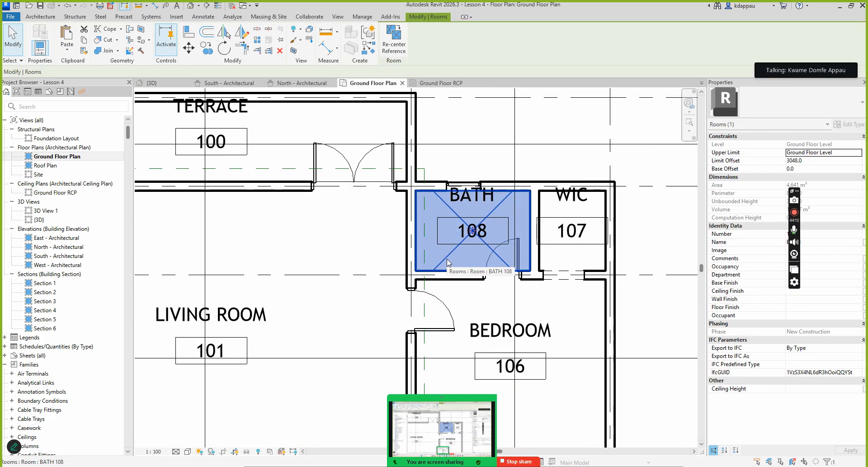
left_click(548, 262, "ctrl")
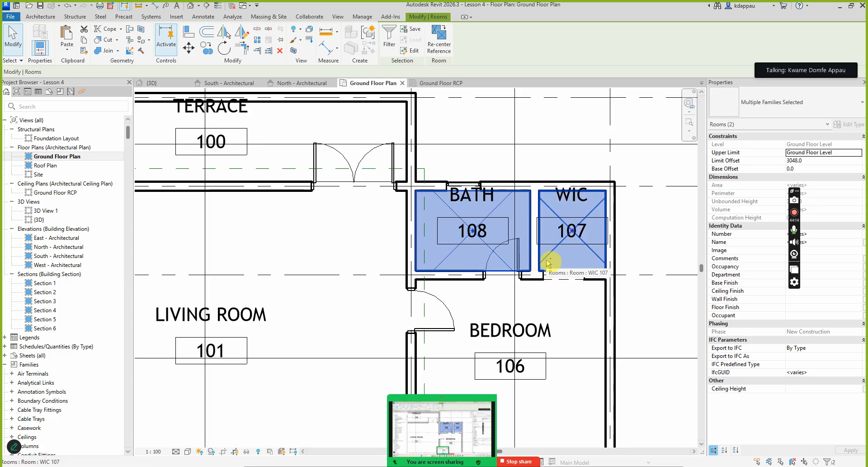
left_click(465, 205, "ctrl")
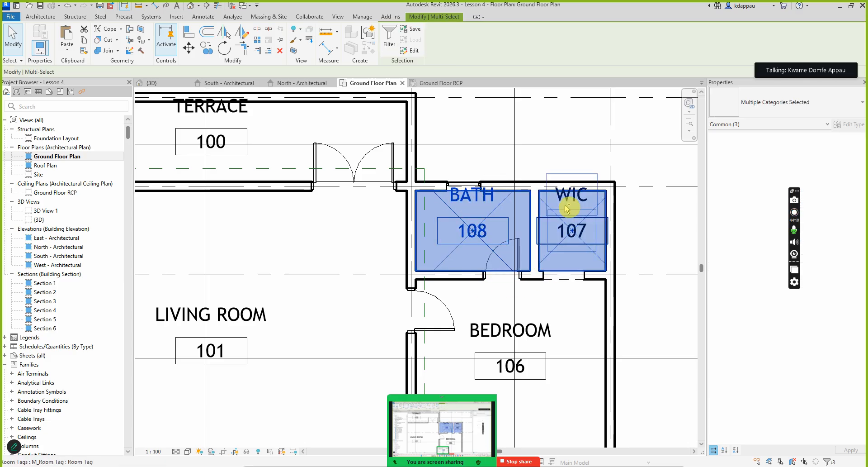
left_click(563, 279, "ctrl")
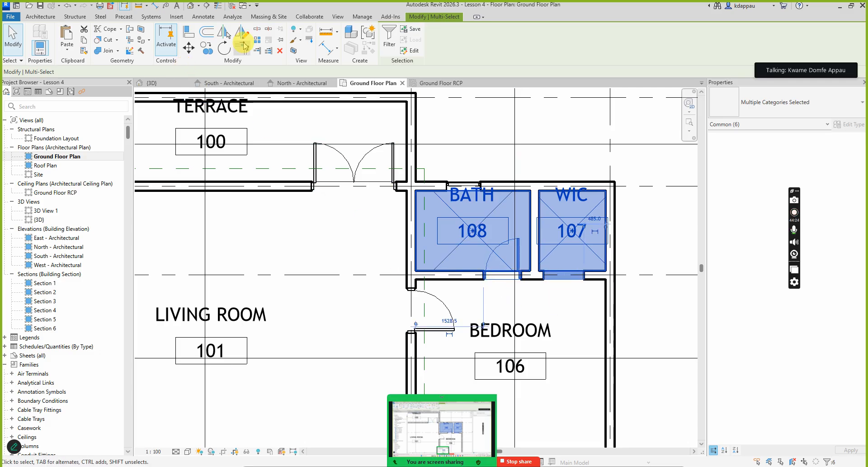
left_click(242, 35)
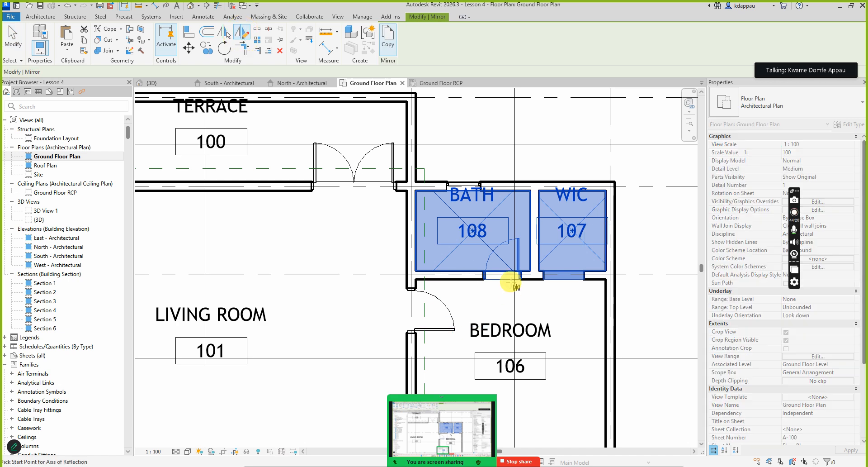
scroll(509, 273, "up", 1)
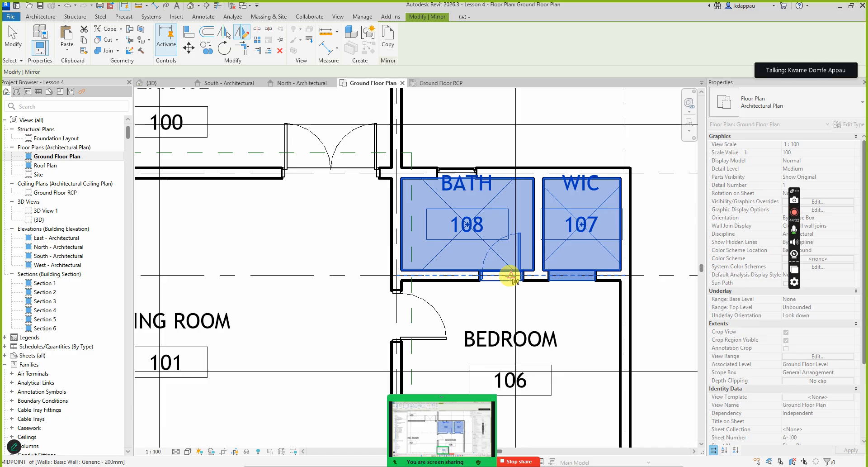
left_click(511, 307)
left_click(462, 126)
scroll(442, 242, "down", 2)
scroll(438, 203, "up", 2)
scroll(479, 264, "down", 2)
scroll(454, 226, "up", 2)
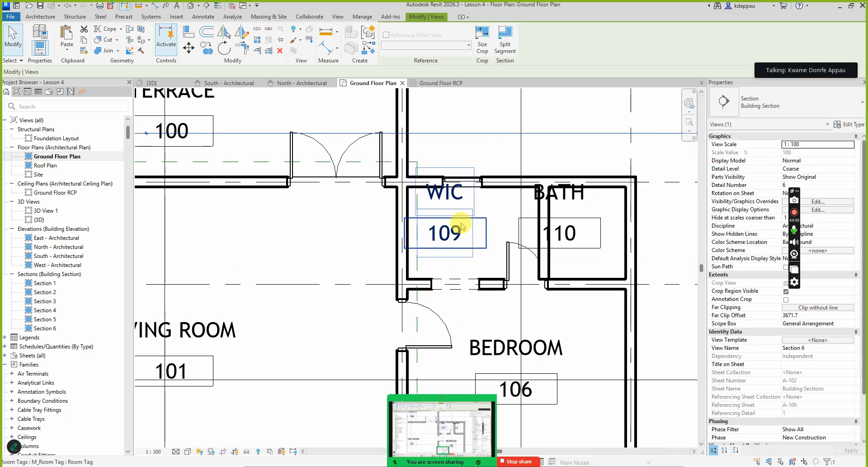
Move the WIC 109 room into the smaller space at the outer wall, accepting multiple rooms in one enclosed region.
left_click(573, 205)
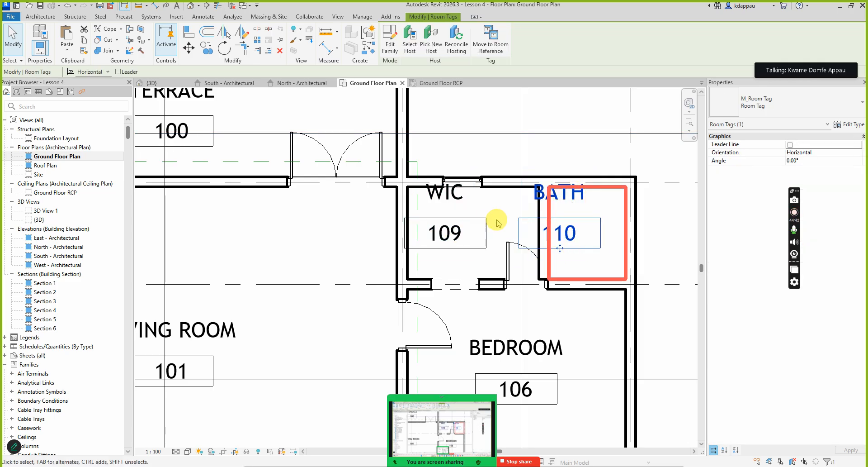
left_click_drag(472, 209, 606, 223)
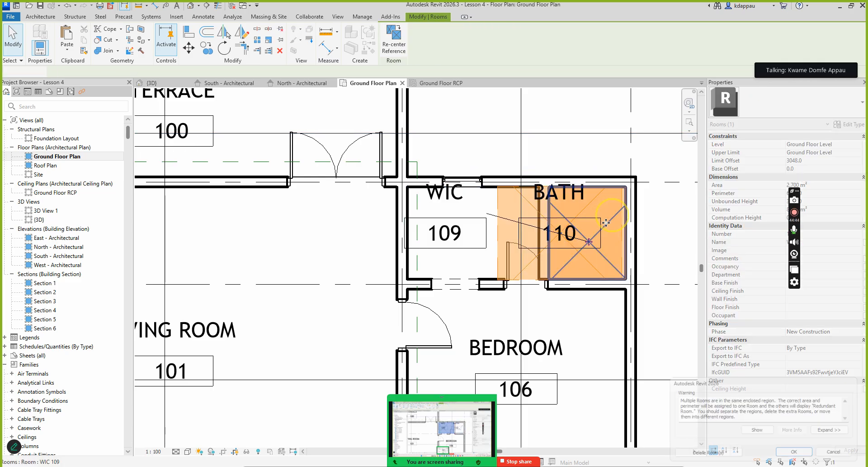
left_click(800, 453)
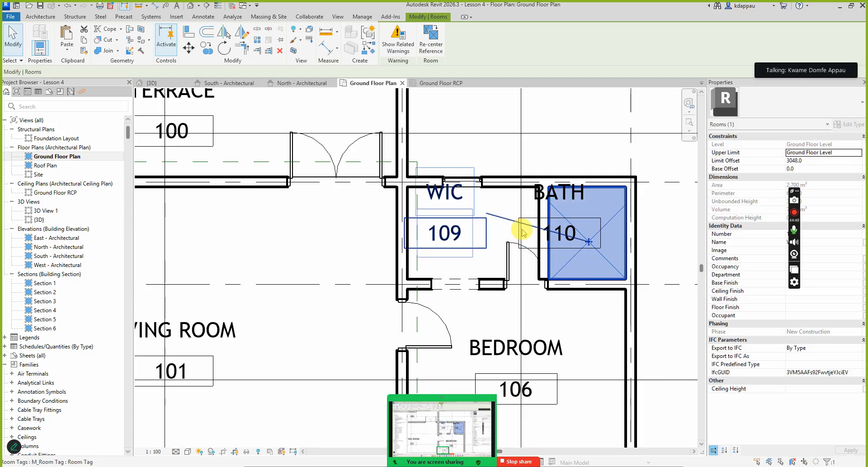
scroll(550, 246, "up", 1)
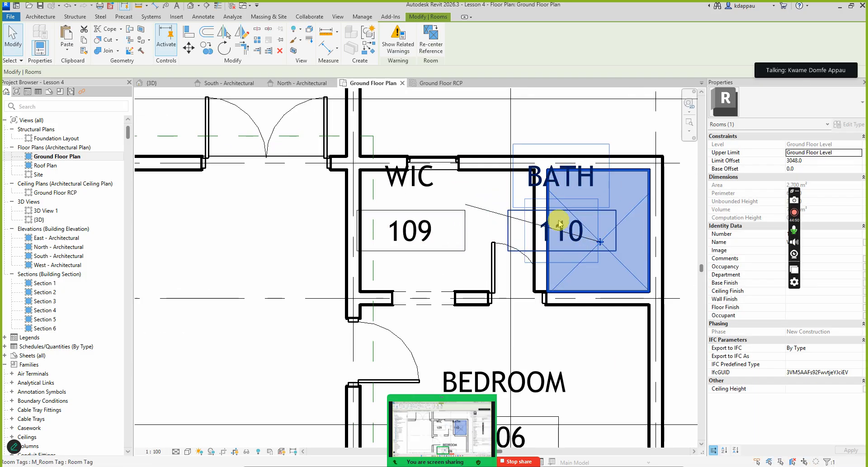
key("Escape")
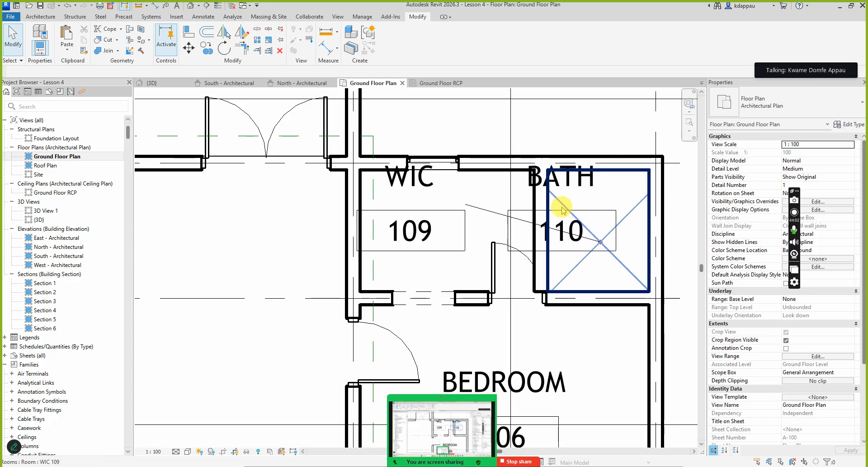
scroll(561, 242, "down", 1)
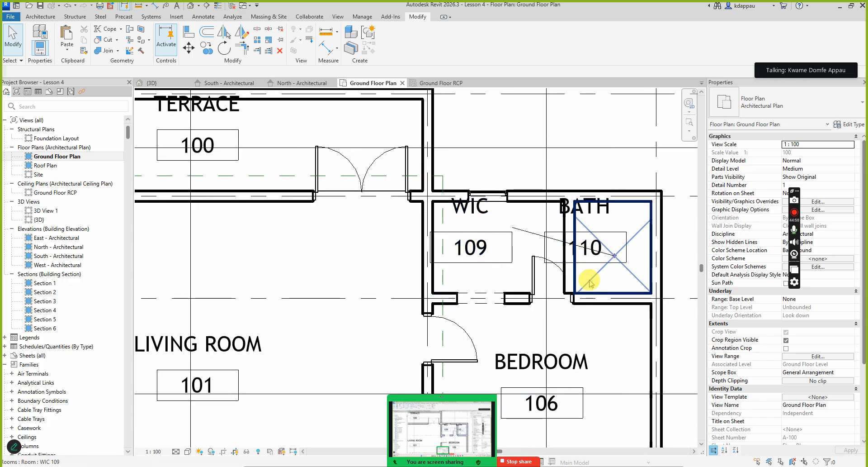
Move the BATH 110 room into the larger space next to the living room wall and deselect it.
left_click(583, 251)
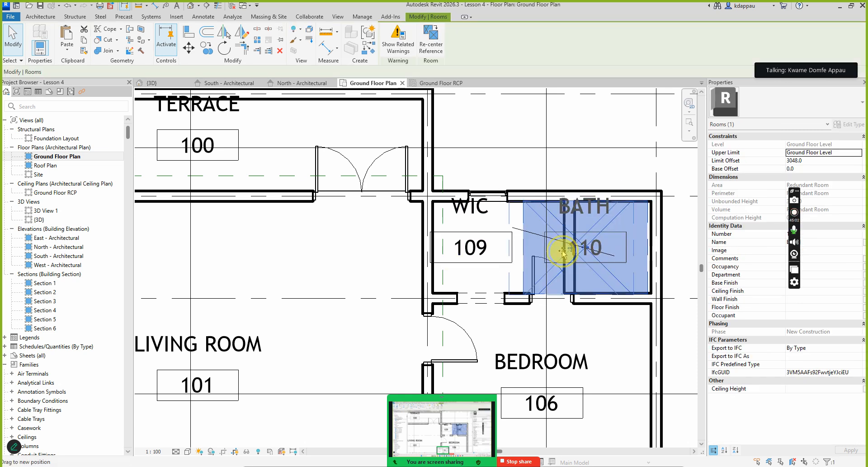
left_click_drag(502, 254, 504, 252)
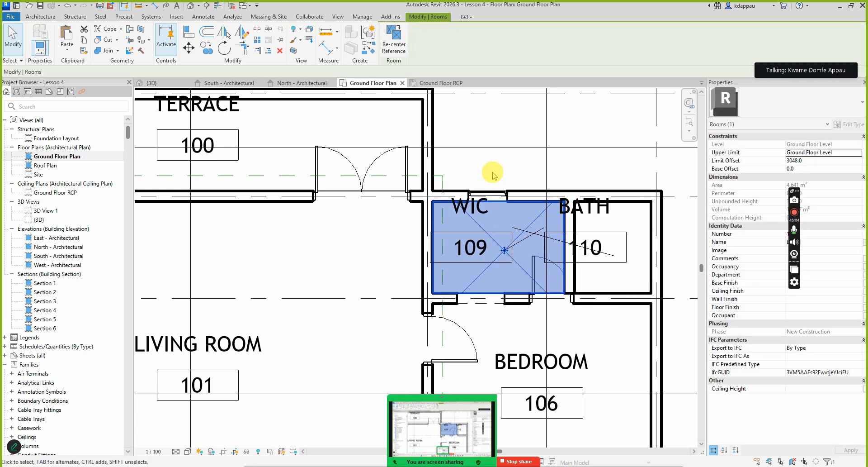
left_click(493, 165)
scroll(452, 237, "down", 2)
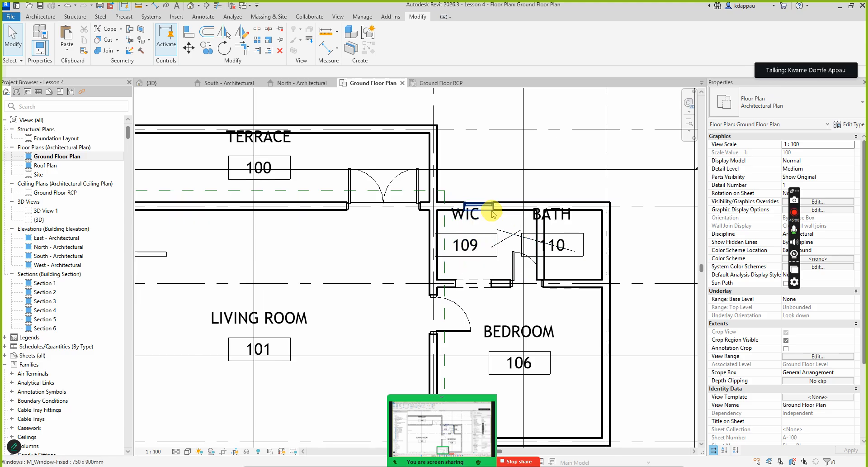
Move the BATH 110 room tag into the larger space next to the living room wall.
left_click(561, 211)
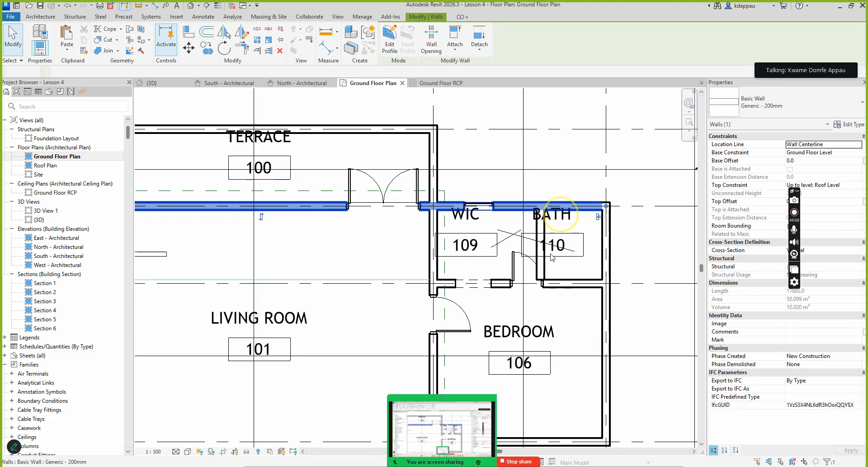
left_click(549, 165)
left_click(560, 235)
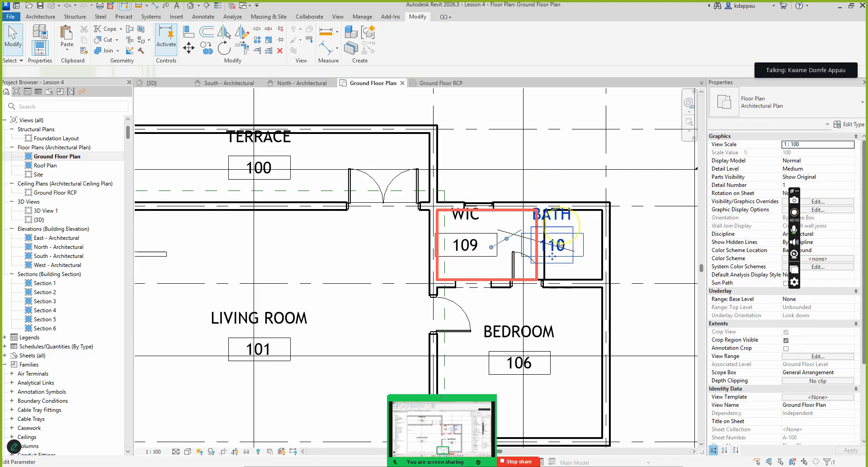
left_click_drag(551, 261, 485, 272)
left_click(490, 150)
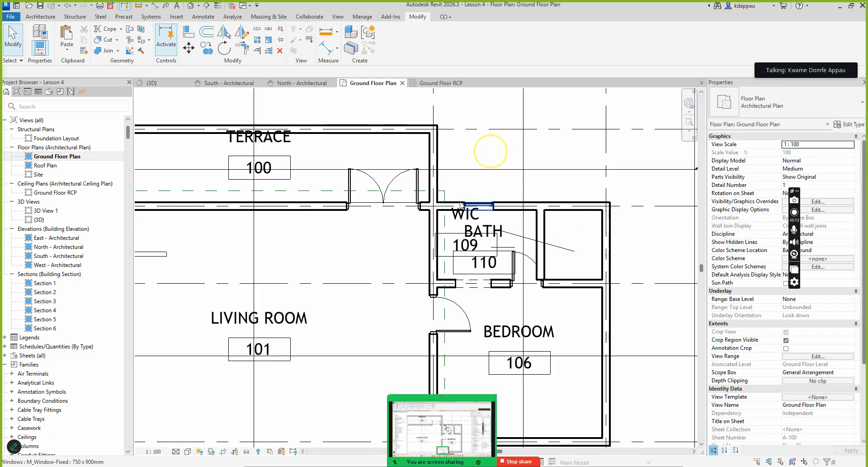
Move the WIC 109 room tag into the smaller space at the outer wall and deselect it.
left_click(450, 226)
left_click(472, 244)
left_click_drag(469, 256, 571, 266)
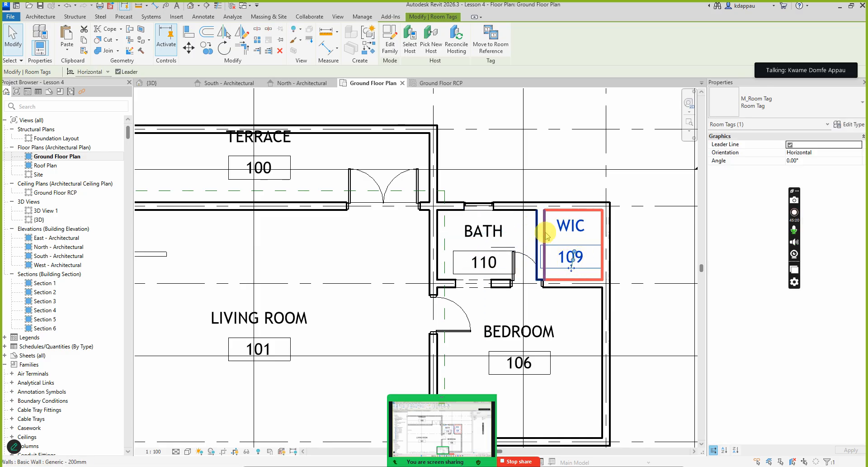
left_click(556, 171)
Swap the door and the wall opening above Bedroom 106 so the door serves BATH 110 and the opening serves WIC 109.
scroll(514, 293, "down", 2)
scroll(514, 294, "up", 3)
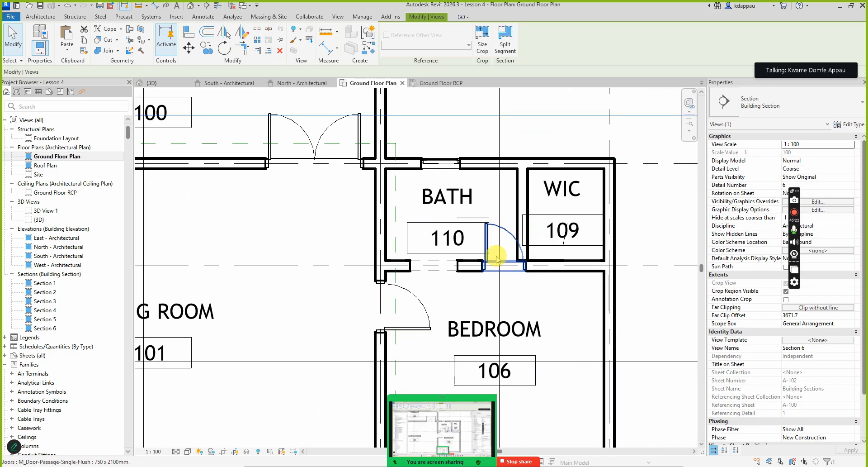
left_click_drag(504, 277, 550, 267)
left_click(534, 132)
scroll(536, 219, "down", 2)
scroll(533, 224, "down", 2)
scroll(524, 210, "up", 2)
scroll(486, 239, "down", 2)
scroll(483, 243, "up", 3)
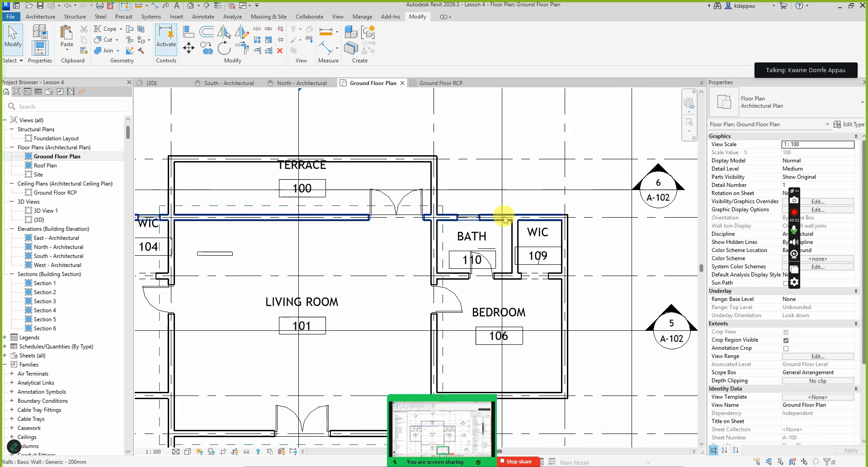
Move the partition between BATH 110 and WIC 109 towards the living room, about 2500 mm from the outer wall.
left_click_drag(517, 244, 478, 242)
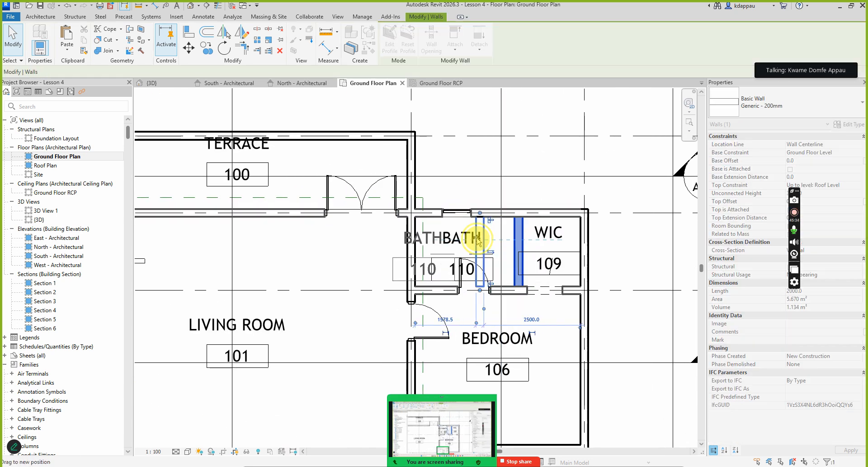
left_click(453, 173)
left_click(443, 249)
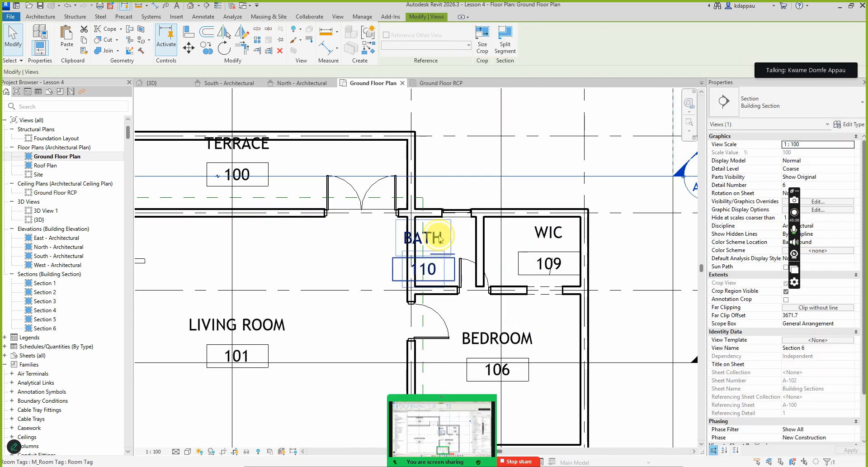
Delete the BATH 110 and WIC 109 rooms together with their tags.
scroll(300, 252, "down", 5)
scroll(488, 257, "up", 3)
scroll(466, 248, "up", 2)
left_click(451, 245)
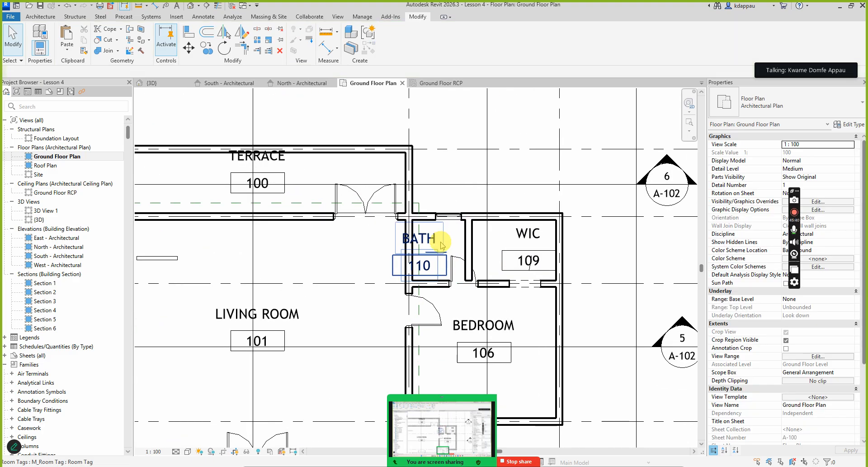
left_click(454, 231)
key("Delete")
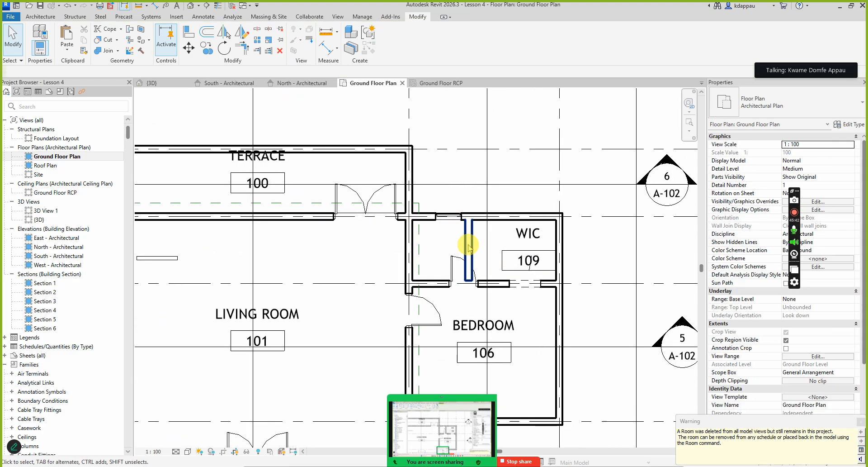
left_click(524, 245)
key("Delete")
left_click(528, 245)
key("Delete")
Delete the partition wall, window, door and wall opening of the former bath and WIC above Bedroom 106.
left_click(466, 253)
key("Delete")
left_click(455, 215)
key("Delete")
key("Delete")
Try to mirror BATH 105 and WIC 104 with their contents, excluding the Bedroom 103 wall, about a drawn vertical axis through the middle of Terrace 100.
scroll(517, 272, "down", 8)
scroll(340, 255, "up", 7)
scroll(367, 285, "up", 1)
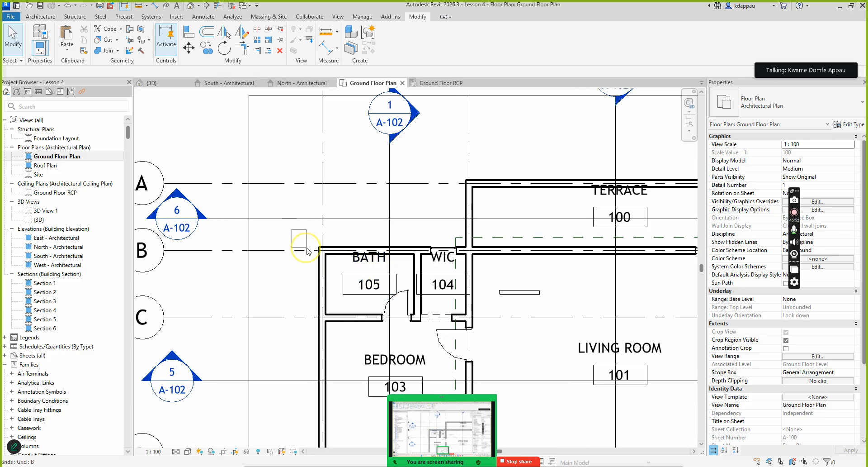
left_click_drag(346, 257, 486, 329)
scroll(484, 311, "down", 3)
scroll(567, 294, "up", 2)
scroll(411, 294, "down", 3)
scroll(358, 285, "up", 4)
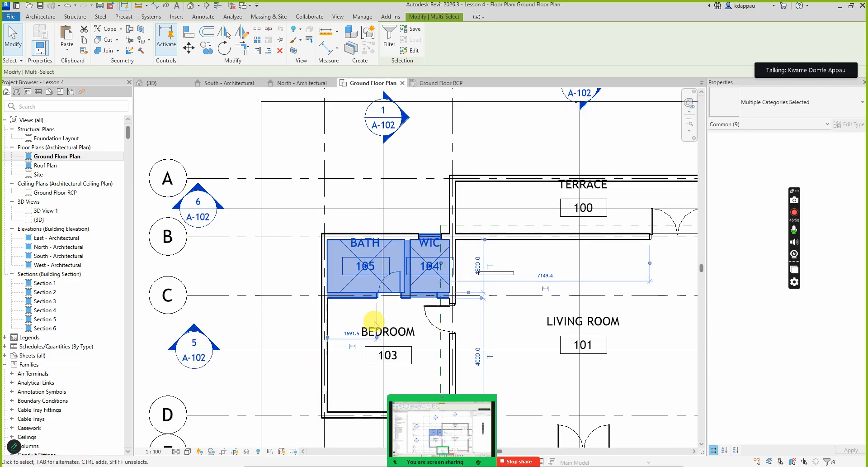
left_click(362, 294, "shift")
scroll(359, 296, "down", 2)
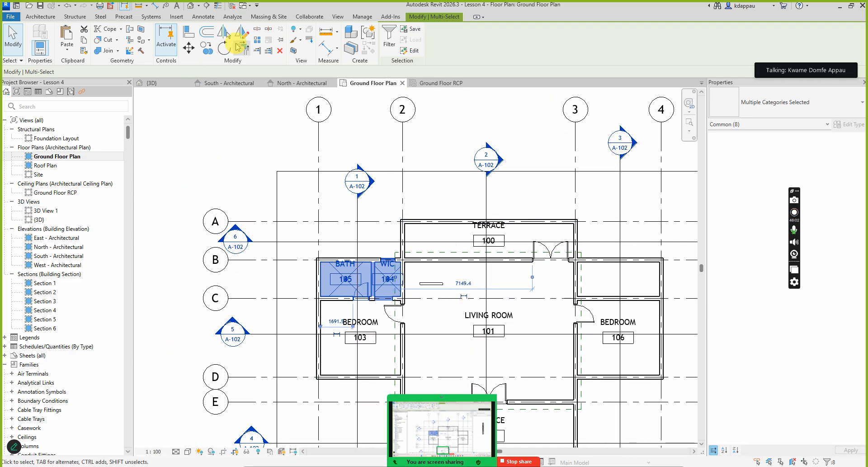
left_click(239, 36)
scroll(490, 238, "up", 4)
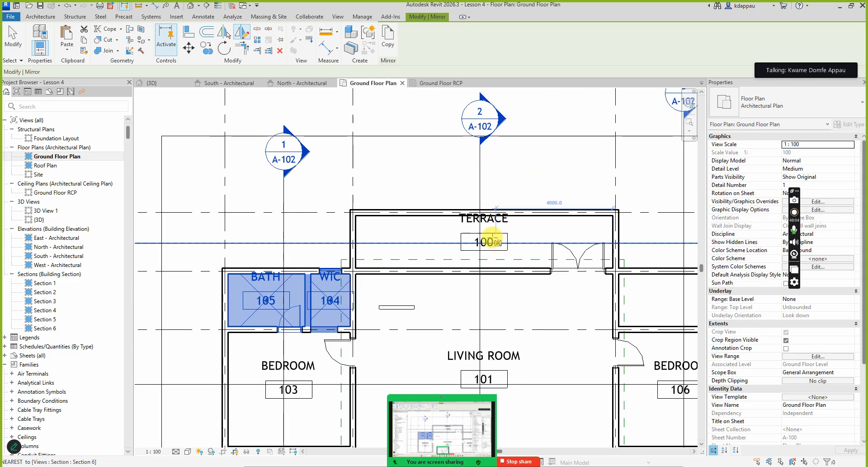
left_click(482, 201)
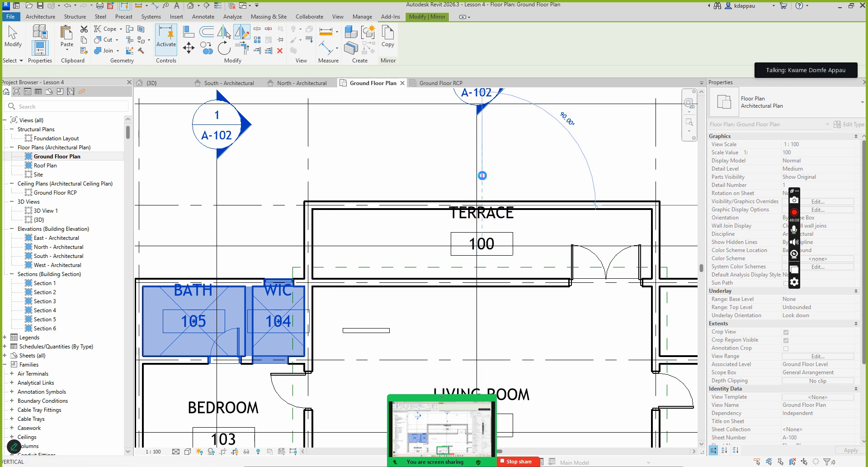
left_click(482, 175)
scroll(497, 262, "down", 4)
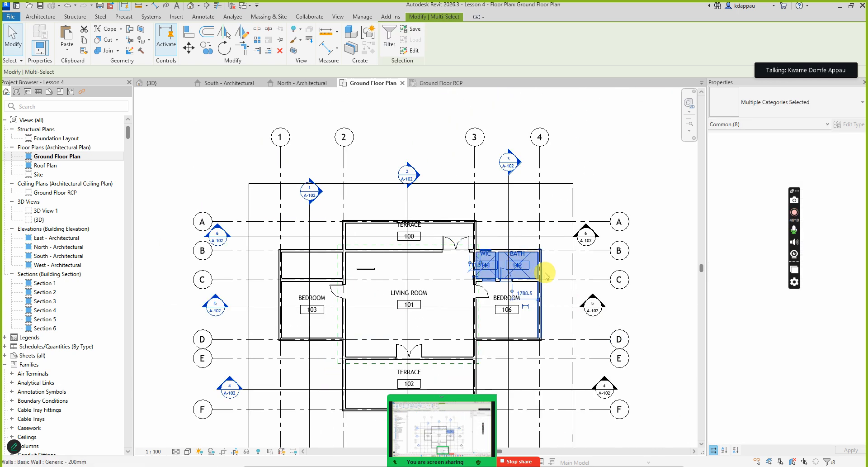
key("Escape")
Check the mirrored bath and WIC against the Bedroom 103 side and undo the mirroring.
scroll(492, 276, "up", 4)
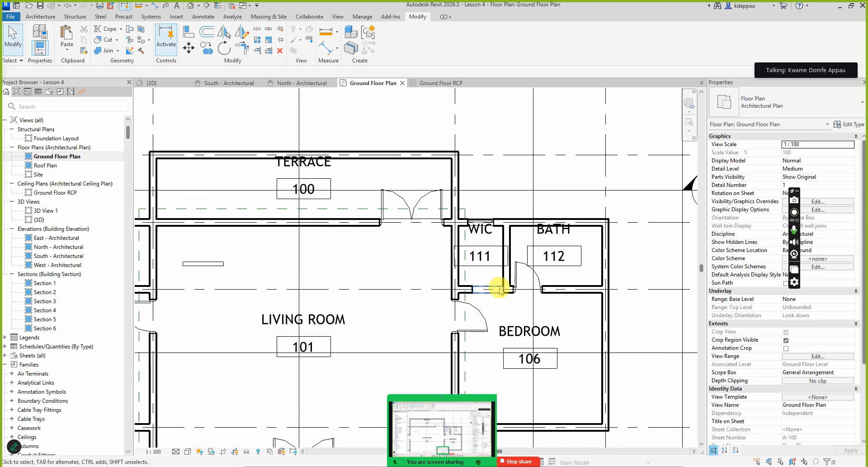
scroll(495, 281, "down", 3)
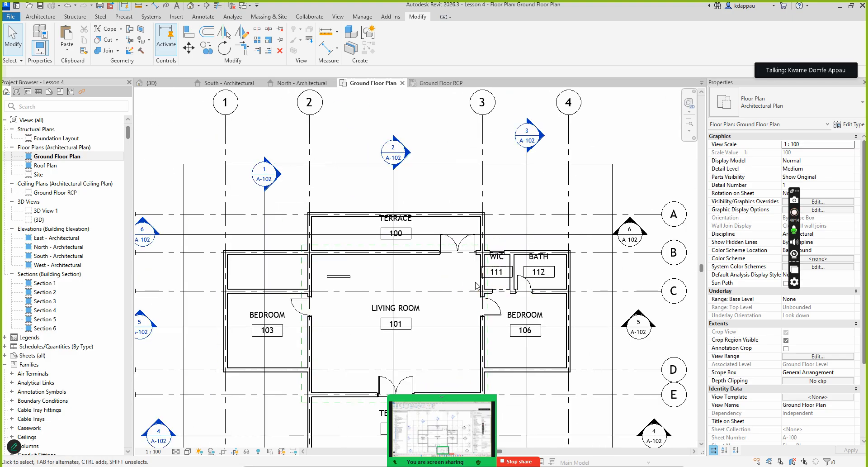
scroll(490, 283, "up", 2)
scroll(481, 226, "down", 2)
scroll(436, 237, "down", 2)
scroll(267, 283, "up", 3)
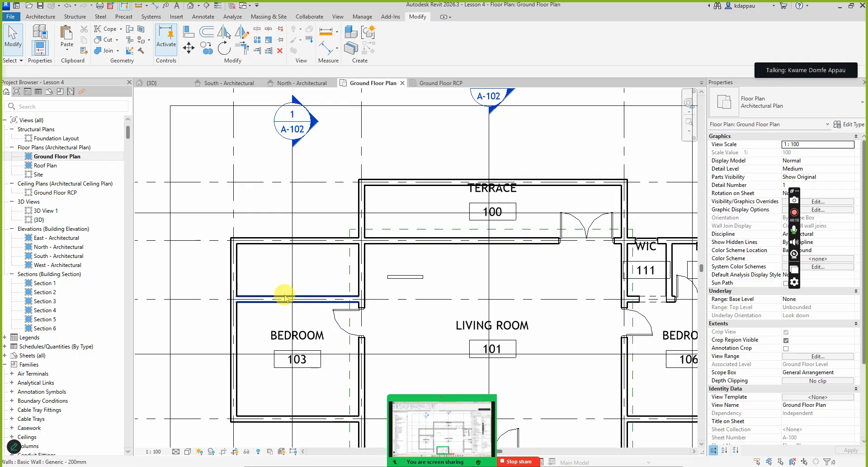
scroll(295, 289, "down", 1)
scroll(295, 290, "down", 1)
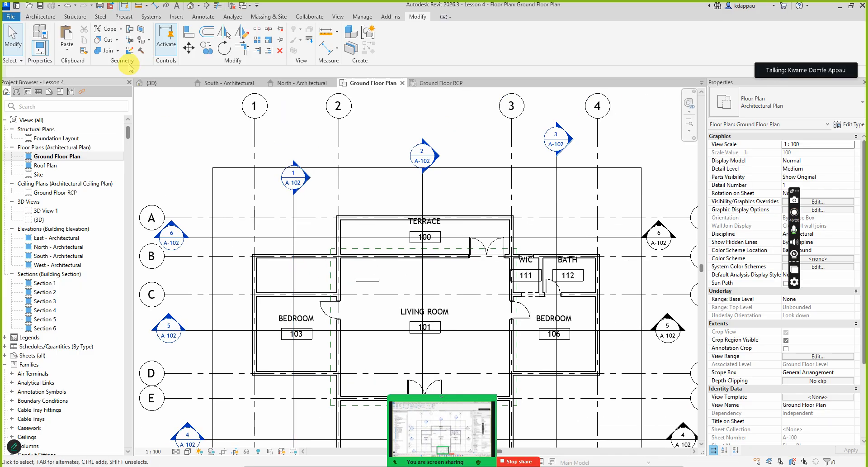
left_click(67, 9)
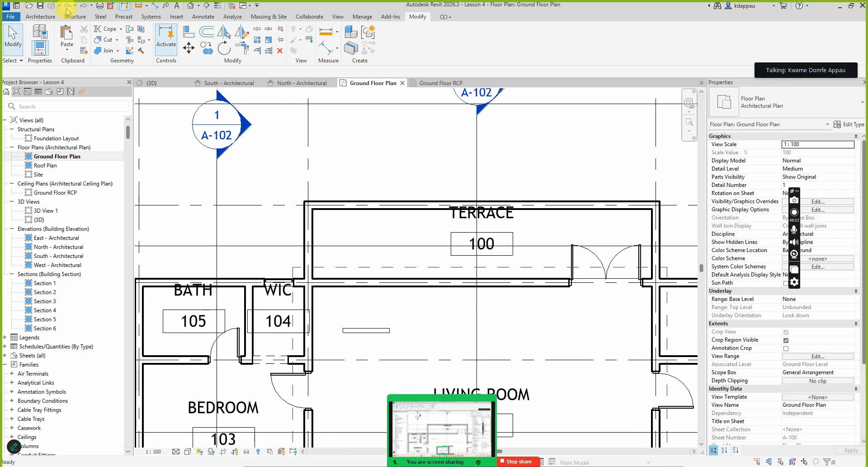
Delete the 25W rectangular LED downlight in the living room next to WIC 104.
scroll(430, 332, "down", 3)
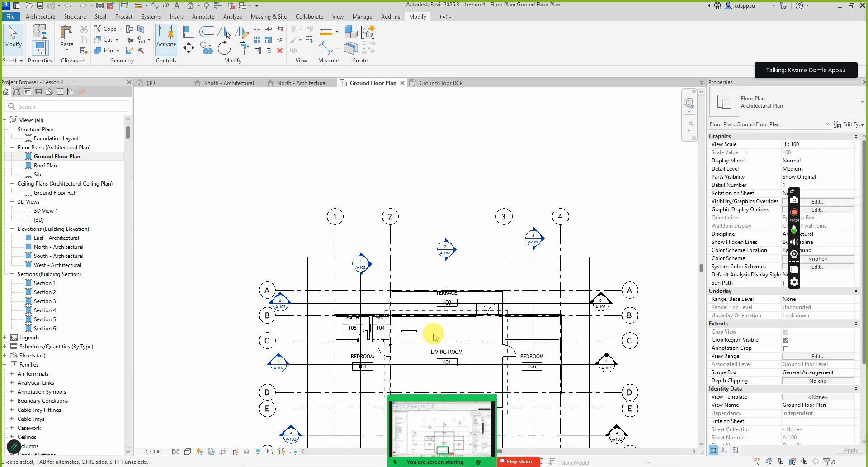
scroll(432, 355, "up", 1)
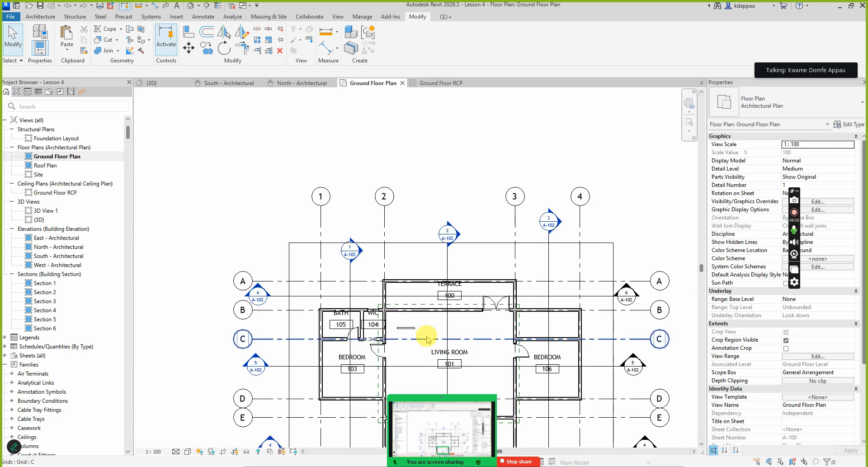
scroll(429, 340, "up", 2)
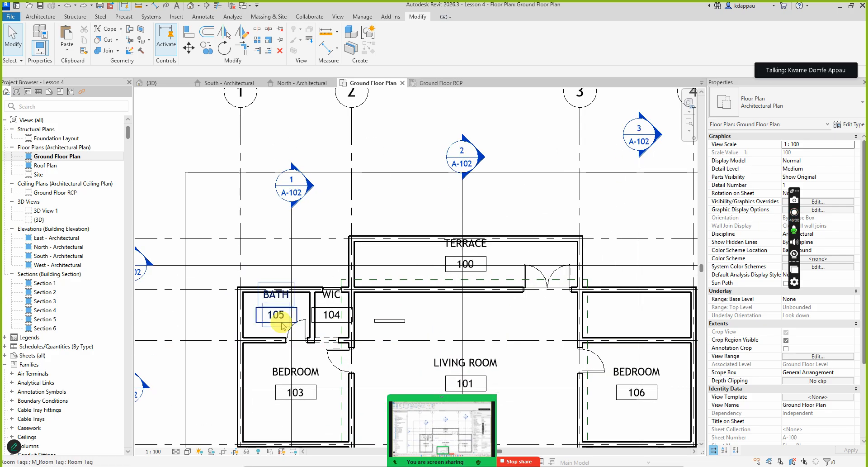
scroll(395, 330, "down", 2)
scroll(389, 325, "up", 2)
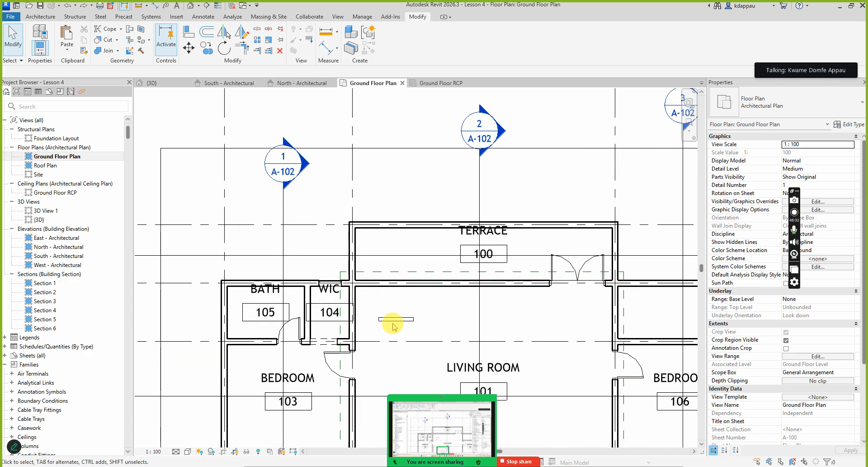
left_click(394, 319)
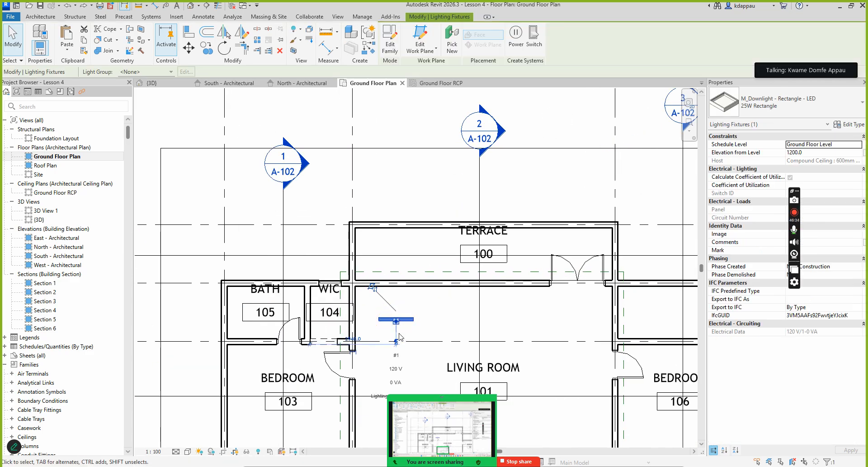
key("Escape")
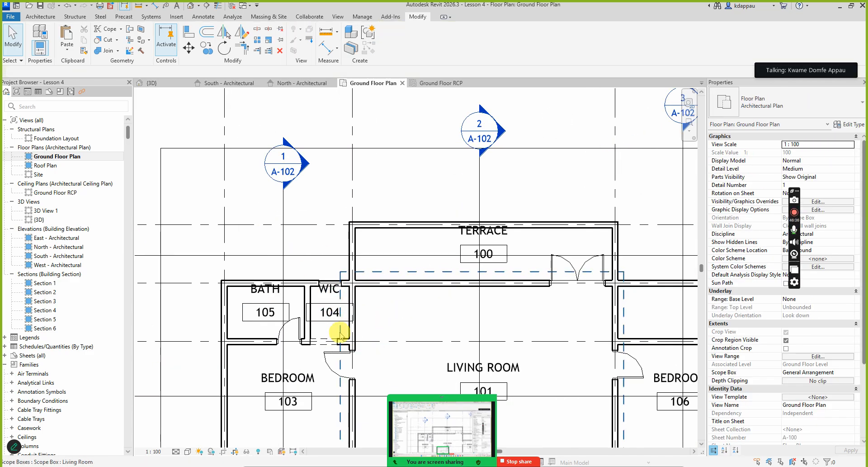
Delete the wall along grid C between Bedroom 106 and the empty space above it.
scroll(285, 318, "up", 1)
scroll(285, 319, "down", 2)
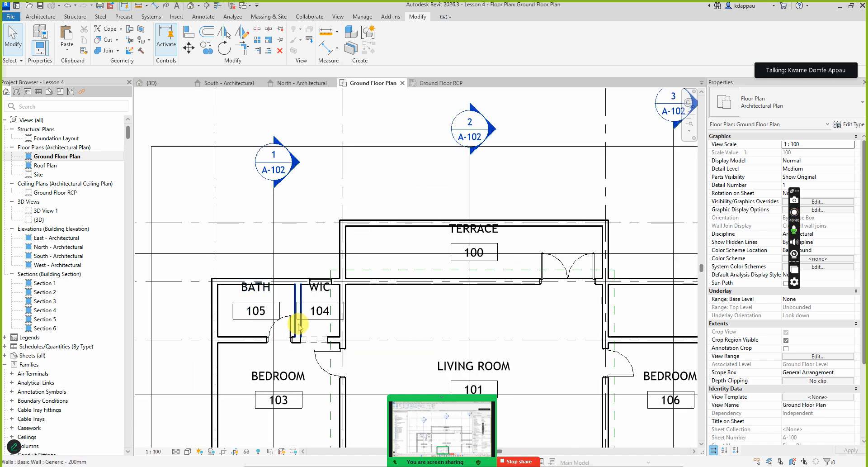
scroll(281, 312, "down", 3)
scroll(253, 304, "up", 3)
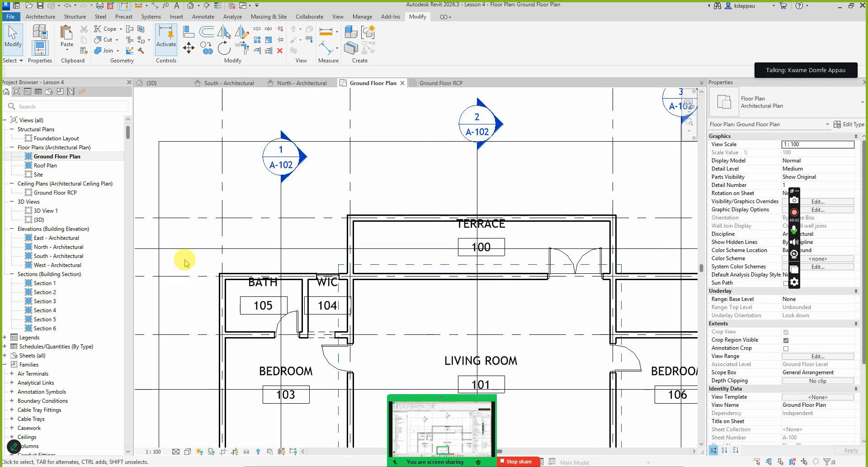
scroll(229, 257, "down", 4)
scroll(580, 313, "up", 1)
scroll(580, 313, "up", 1)
left_click(439, 300)
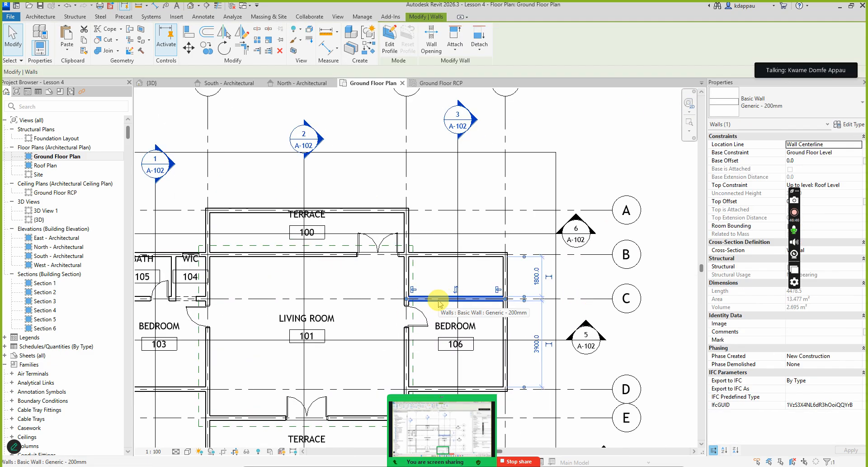
key("Delete")
Mirror BATH 105 and WIC 104 with their tags, openings and grid C wall about a drawn vertical axis through the middle of the living room.
scroll(465, 299, "down", 4)
scroll(309, 277, "up", 3)
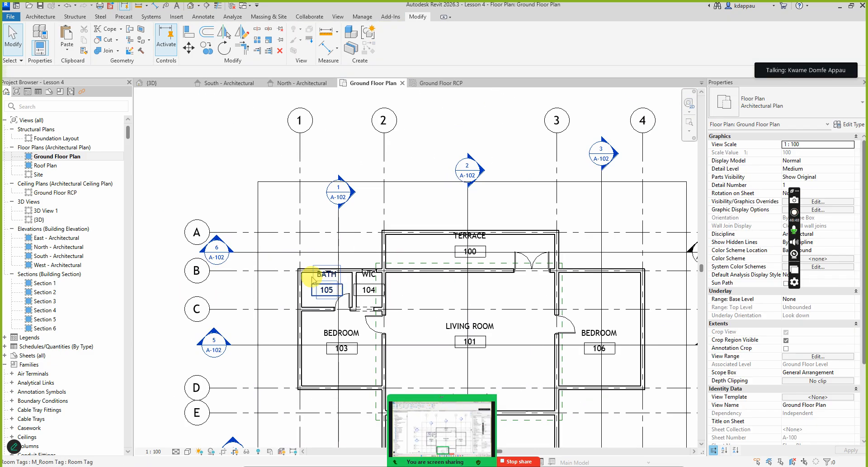
left_click_drag(284, 261, 401, 324)
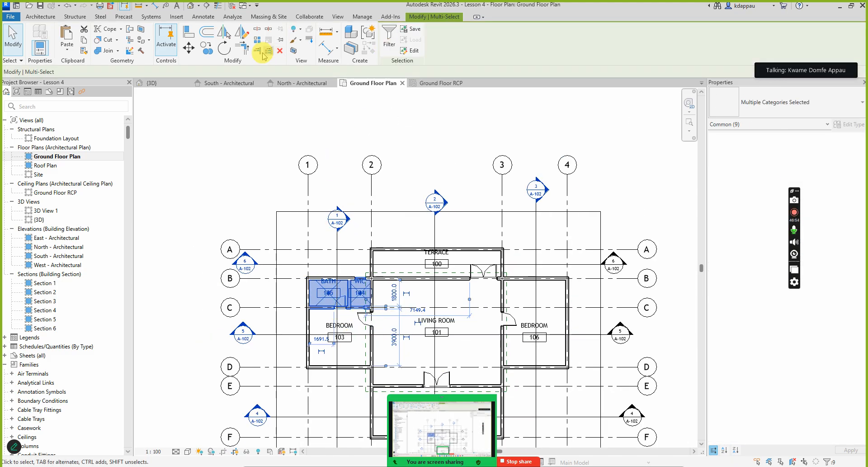
left_click(245, 39)
scroll(436, 276, "up", 3)
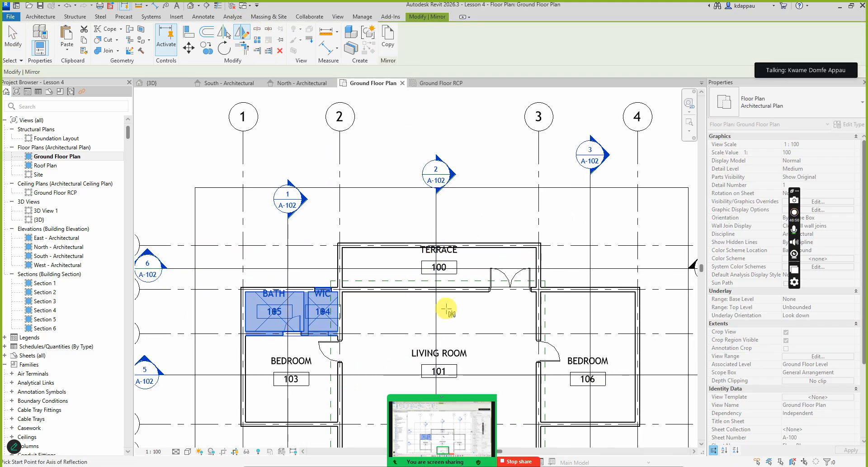
left_click(435, 279)
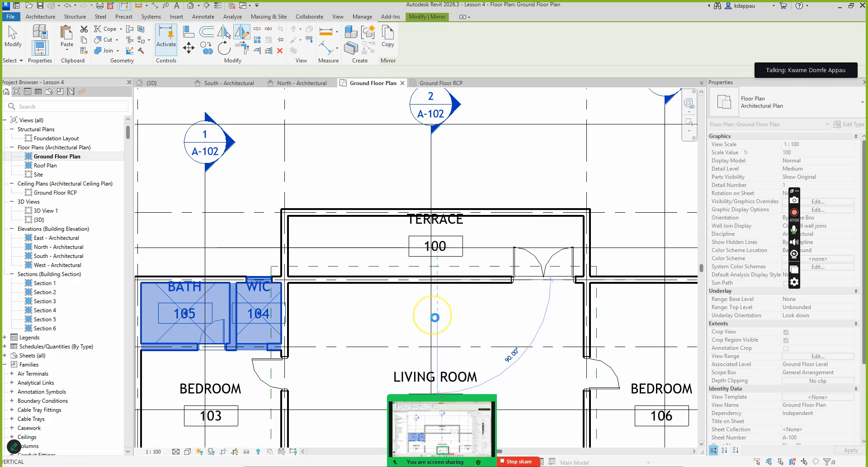
left_click(435, 317)
scroll(436, 314, "down", 4)
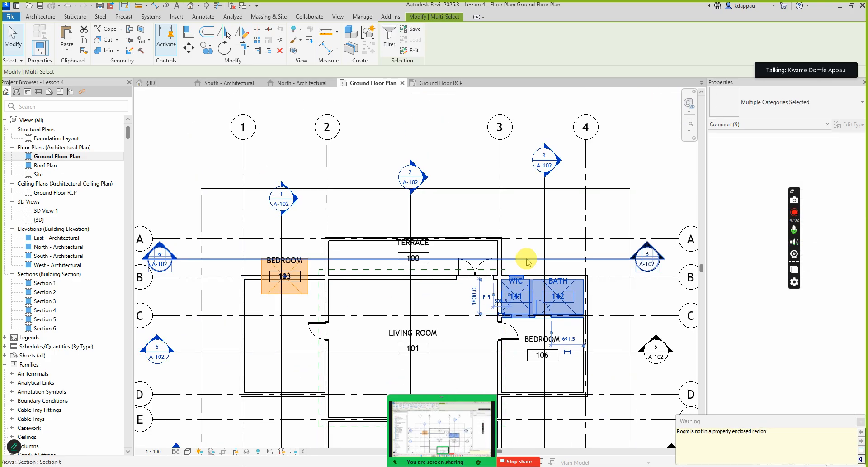
Check the mirrored WIC and bath against the emptied Bedroom 103 side and undo that mirroring.
key("Escape")
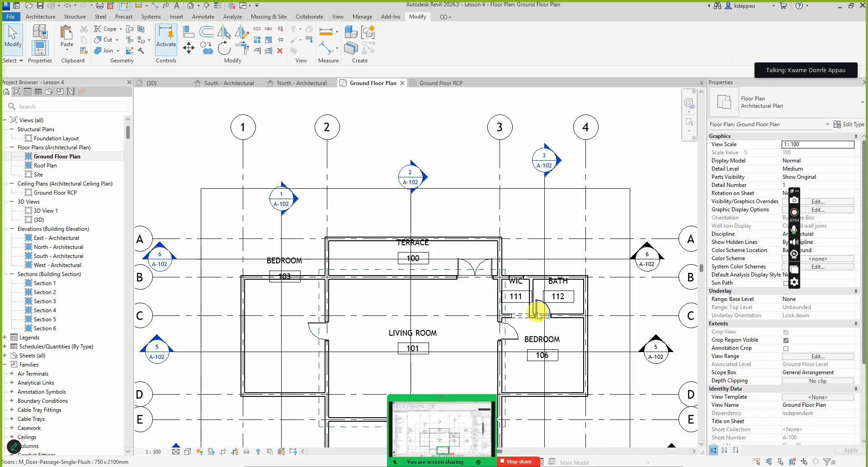
scroll(537, 313, "up", 2)
scroll(533, 311, "down", 3)
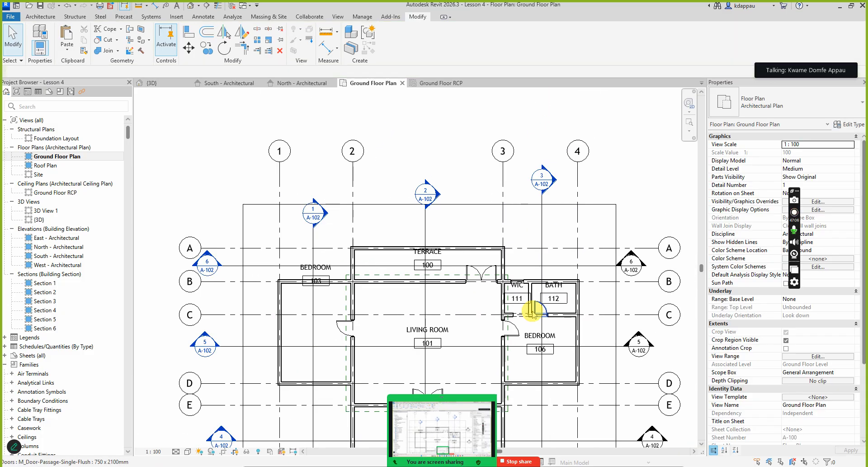
scroll(315, 312, "up", 2)
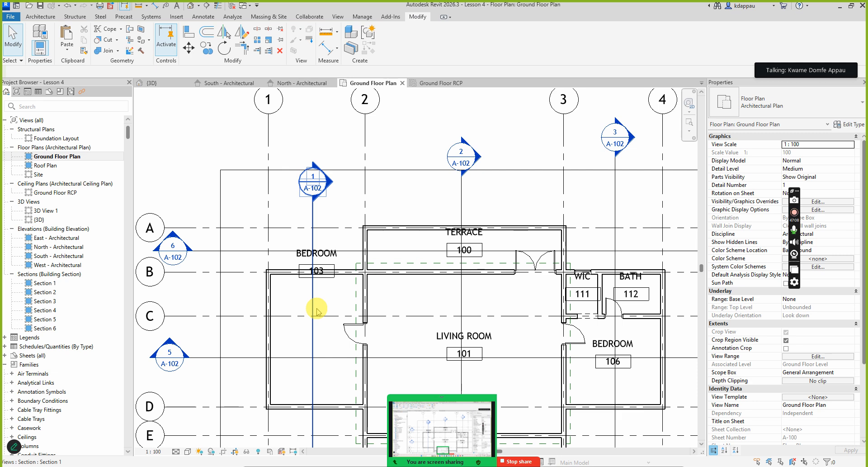
scroll(319, 311, "up", 2)
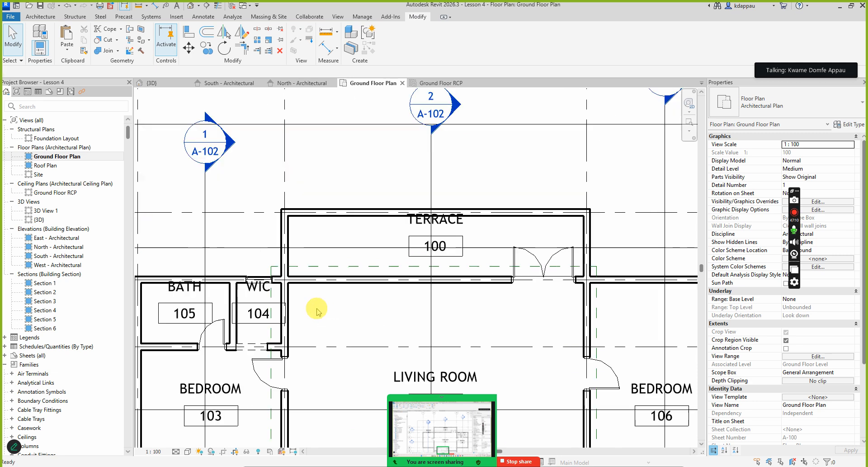
scroll(333, 271, "down", 3)
scroll(213, 337, "up", 2)
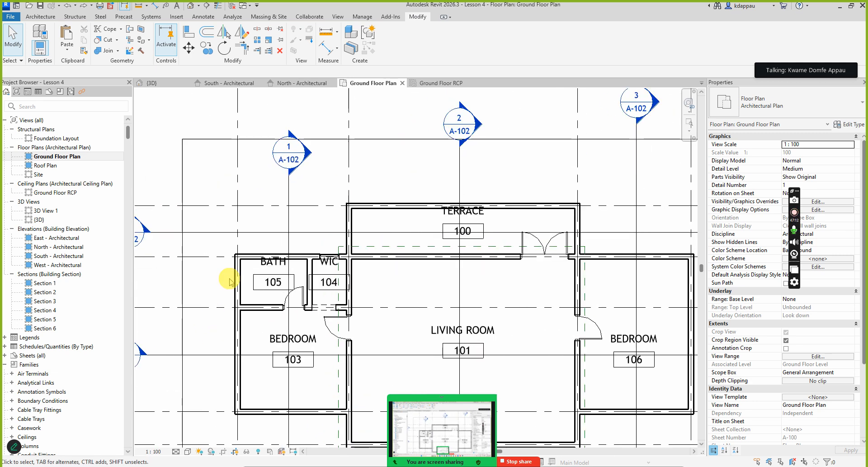
Mirror BATH 105 and WIC 104 with their walls and openings as a copy about a drawn vertical axis through the living room's middle.
left_click_drag(225, 245, 365, 332)
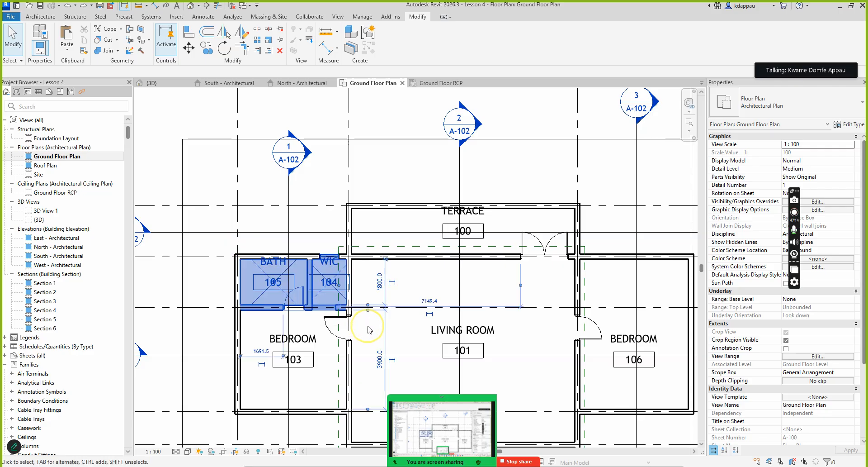
left_click(241, 33)
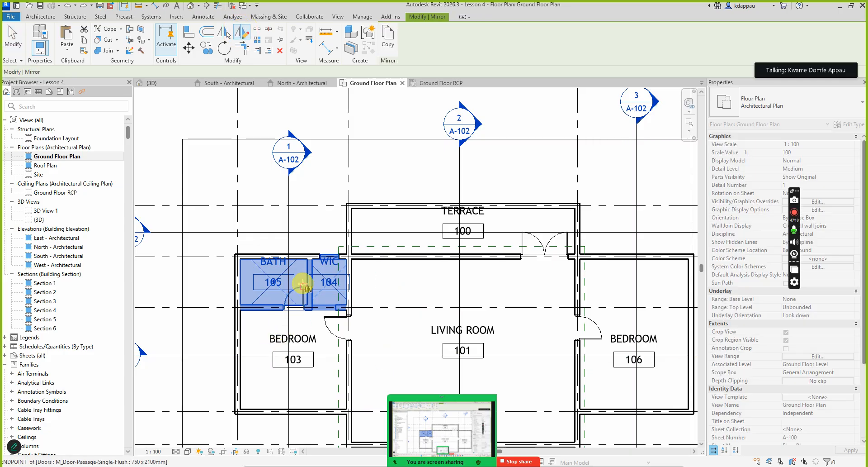
scroll(302, 284, "down", 4)
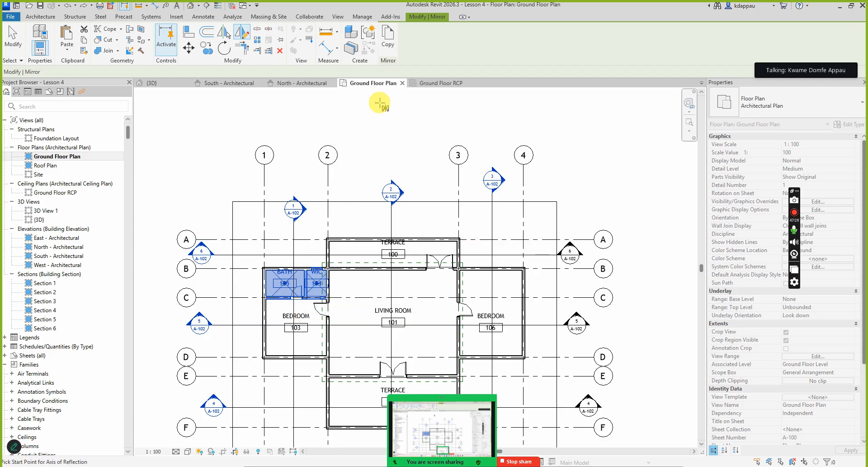
left_click(390, 42)
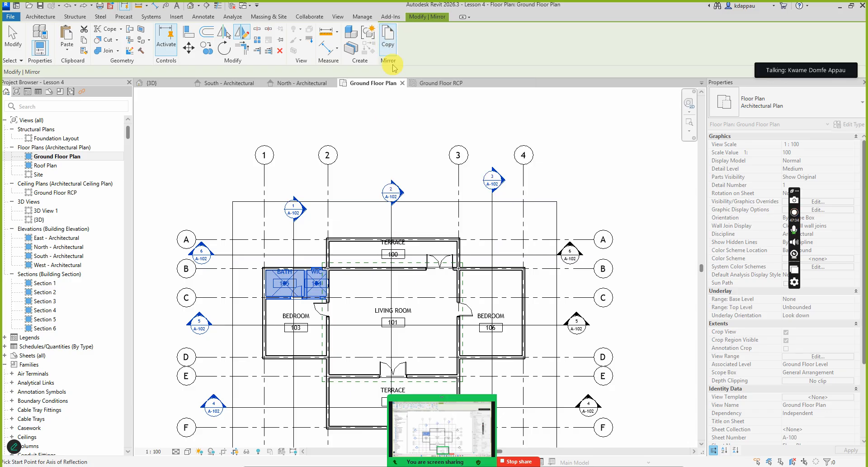
scroll(388, 310, "up", 3)
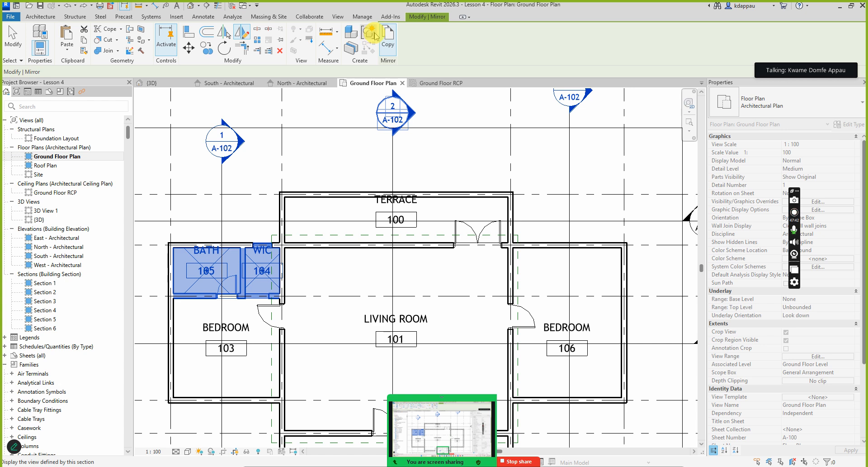
scroll(397, 248, "up", 2)
left_click(398, 245)
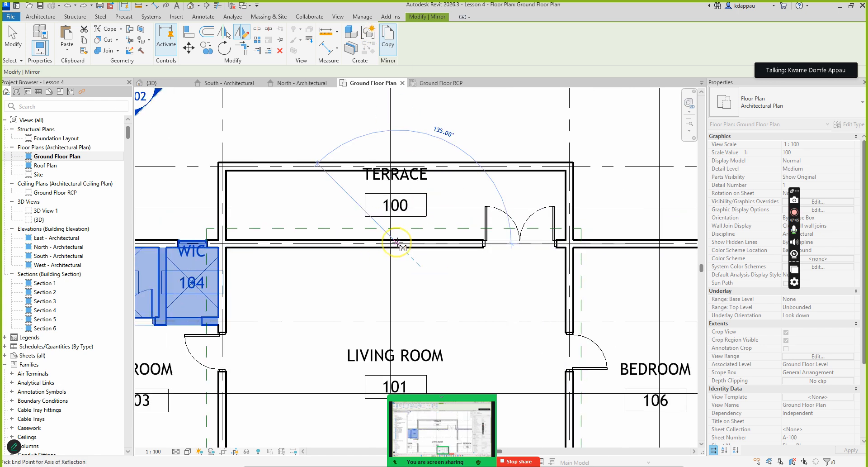
left_click(396, 283)
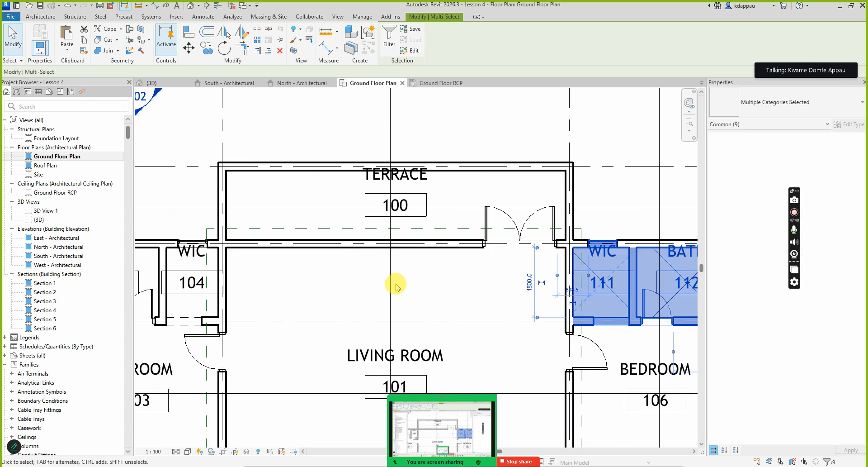
scroll(395, 285, "down", 2)
key("Escape")
Compare the mirrored WIC and bath beside Bedroom 106 with the originals beside Bedroom 103.
scroll(518, 267, "up", 2)
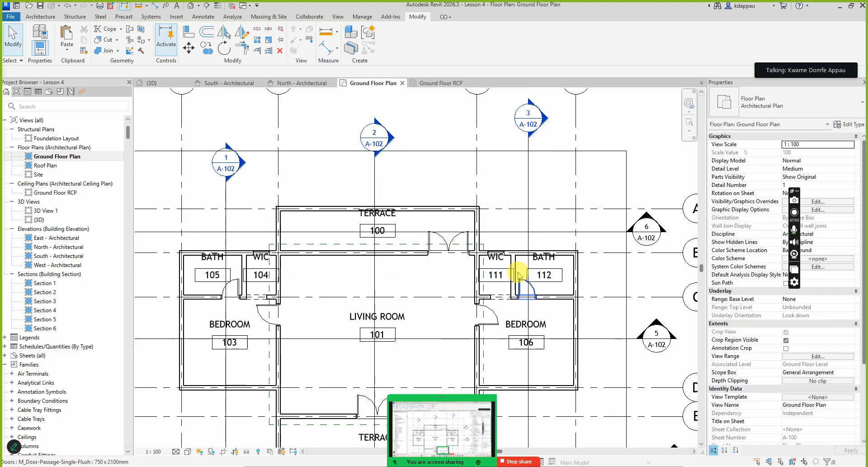
scroll(271, 305, "down", 3)
scroll(313, 285, "up", 2)
scroll(322, 271, "up", 1)
scroll(348, 289, "down", 2)
scroll(354, 267, "up", 1)
scroll(594, 281, "down", 2)
scroll(603, 280, "up", 2)
scroll(539, 281, "down", 1)
scroll(539, 282, "down", 1)
scroll(525, 238, "up", 1)
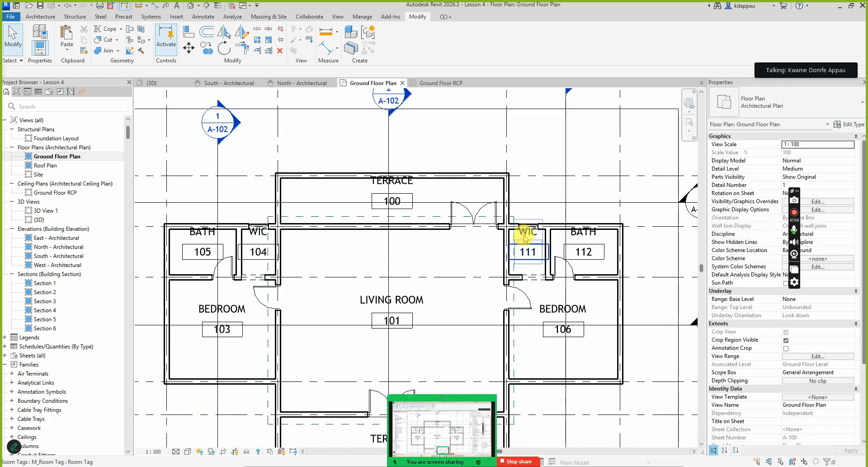
scroll(311, 252, "down", 2)
scroll(326, 249, "up", 3)
scroll(333, 246, "up", 2)
scroll(317, 249, "down", 3)
scroll(520, 247, "up", 4)
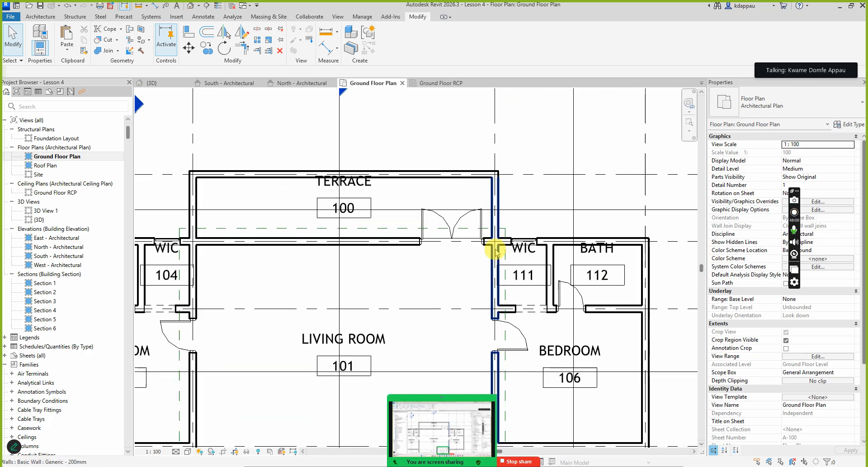
scroll(551, 248, "down", 3)
scroll(593, 247, "up", 4)
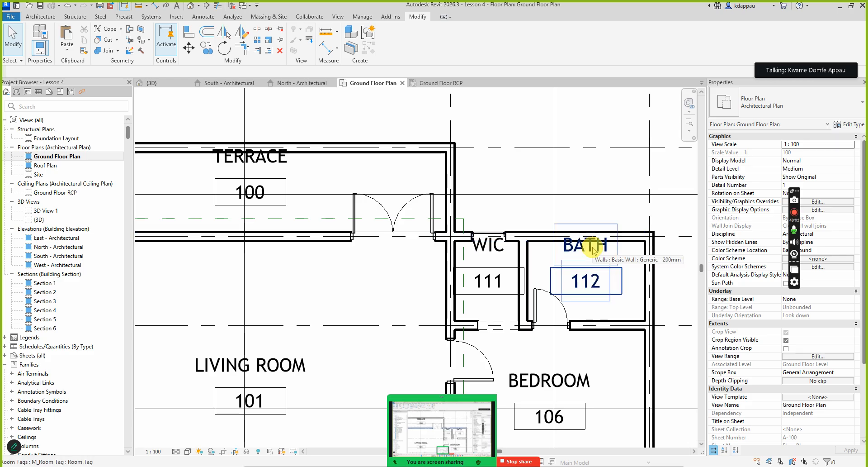
scroll(555, 251, "down", 3)
scroll(566, 247, "up", 4)
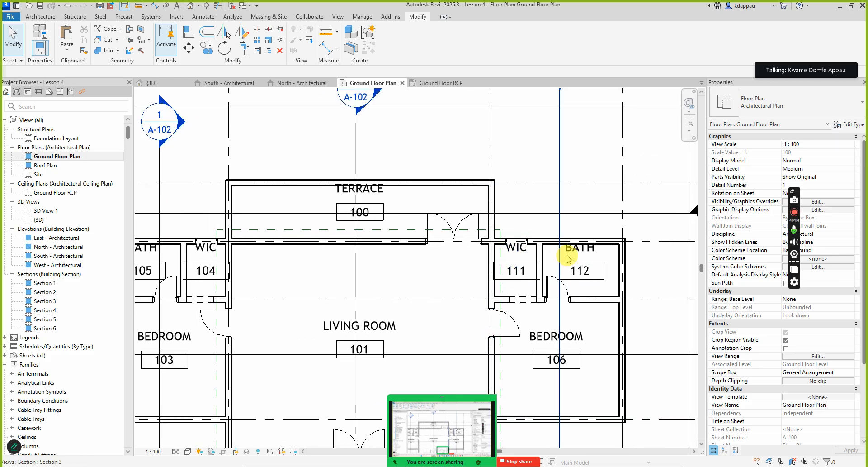
scroll(576, 260, "down", 3)
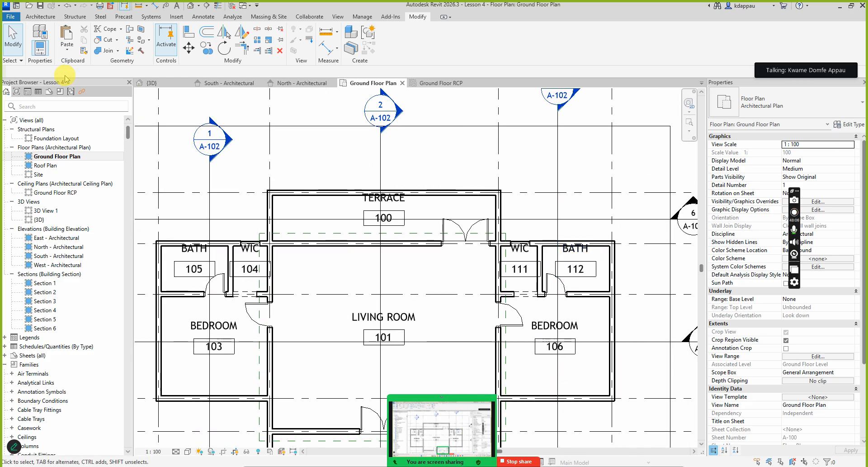
Place a 1200 x 1500mm M_Window-Casement-Double window centred in the grid B exterior wall of BATH 112.
left_click(42, 17)
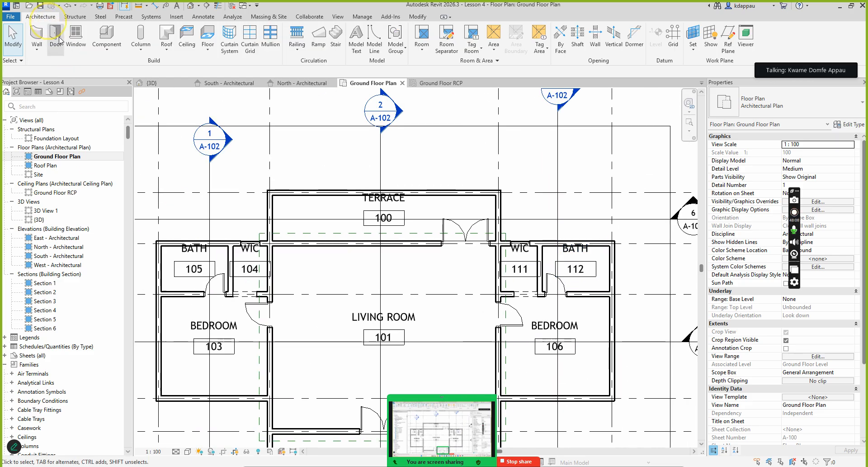
left_click(76, 36)
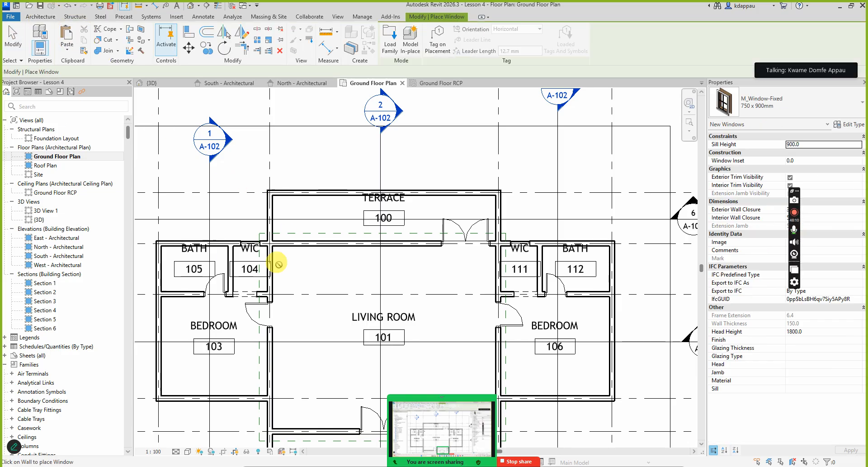
left_click(791, 101)
scroll(743, 228, "up", 3)
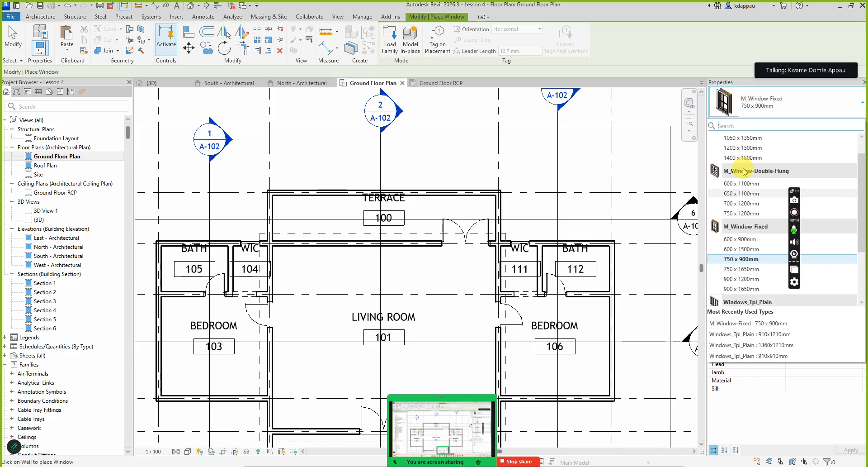
scroll(749, 194, "up", 2)
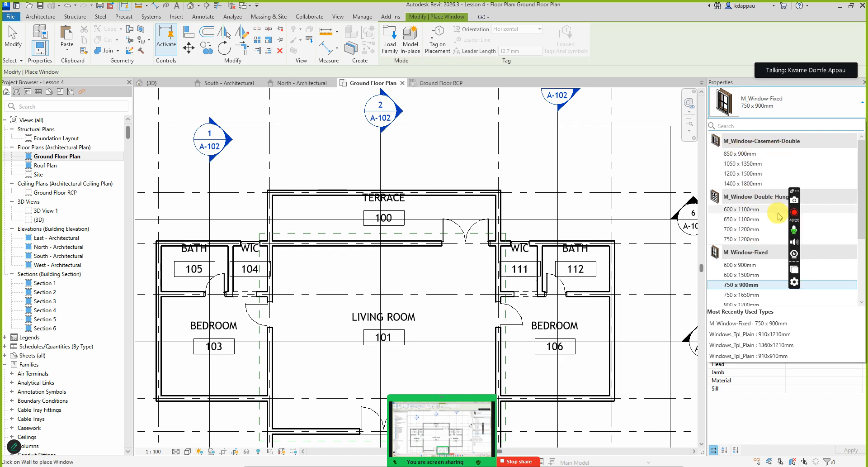
scroll(764, 219, "down", 3)
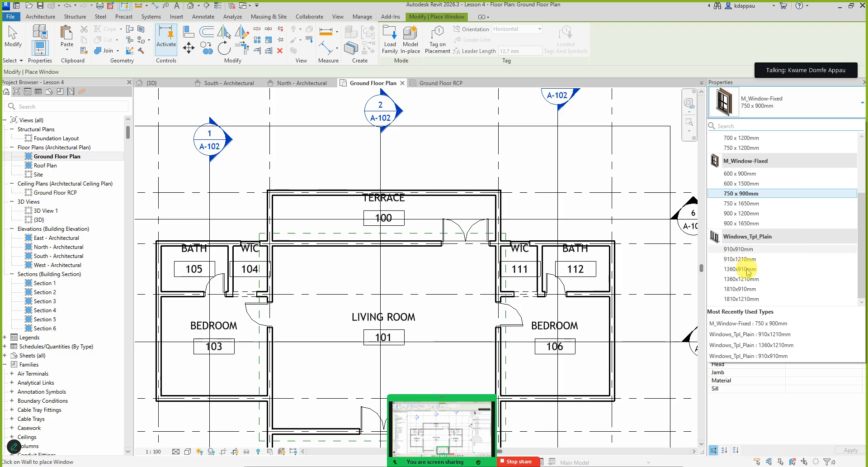
scroll(748, 269, "up", 3)
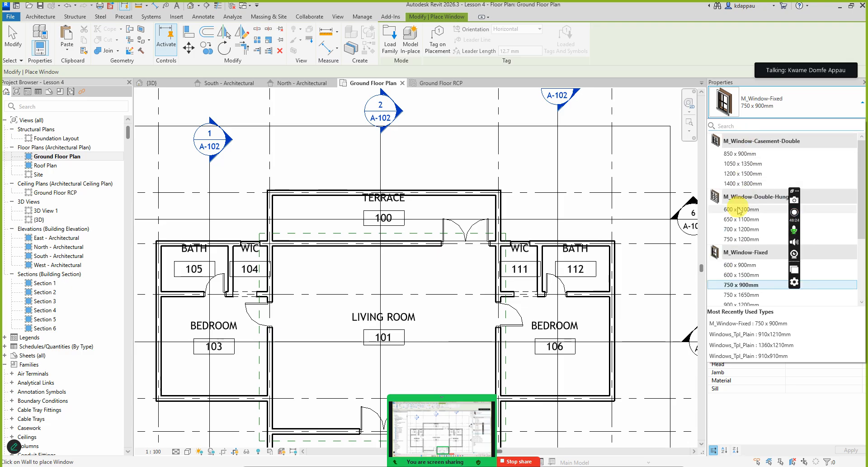
left_click(740, 175)
scroll(572, 260, "up", 3)
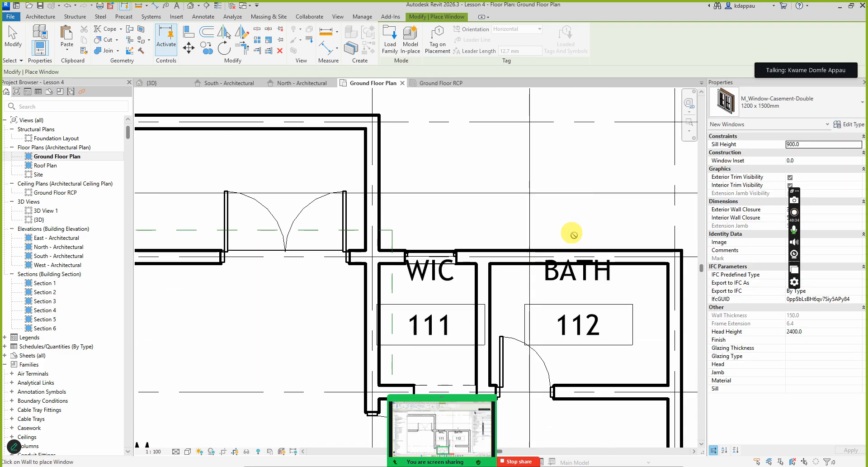
left_click(580, 251)
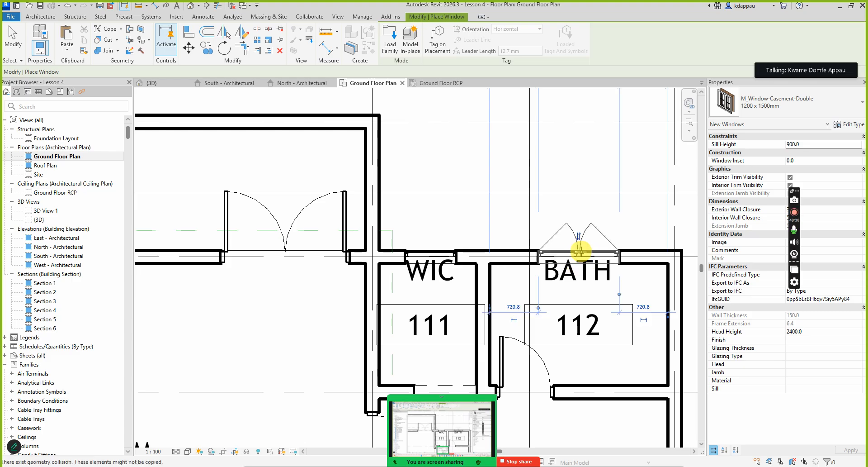
Place a matching 1200 x 1500mm double casement window in the exterior wall of BATH 105 and end window placement.
scroll(583, 246, "down", 5)
scroll(242, 250, "down", 1)
scroll(271, 247, "up", 5)
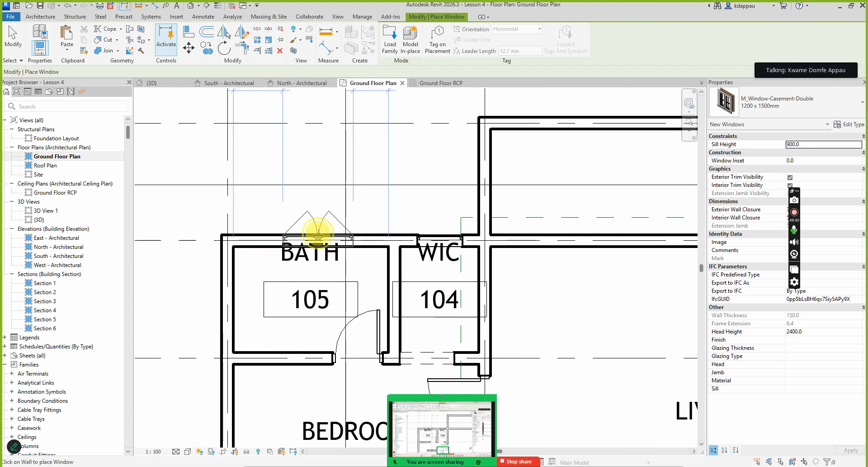
left_click(318, 234)
right_click(305, 173)
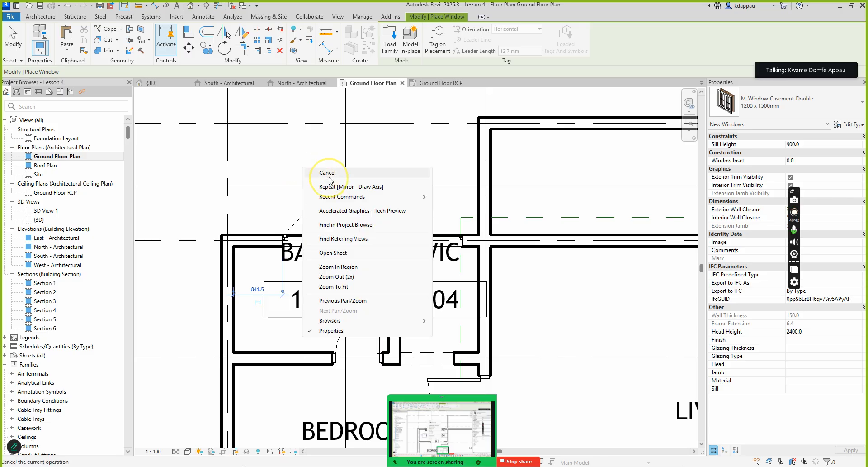
right_click(315, 160)
left_click(343, 169)
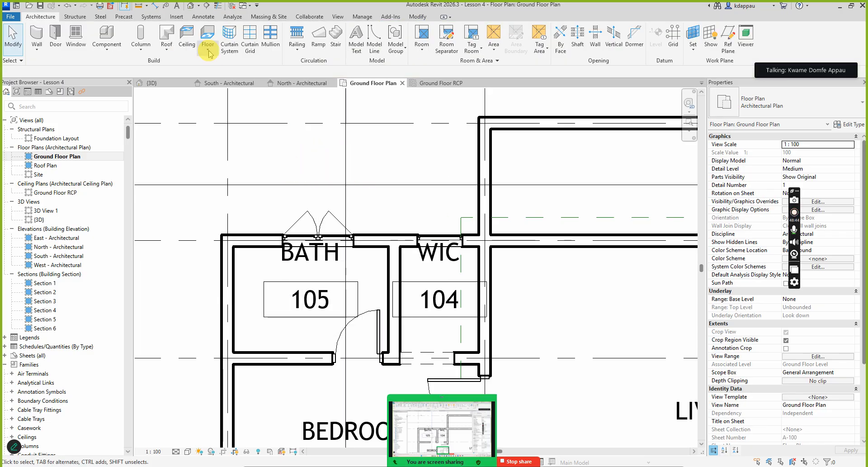
Open the 3D view from the building's back-left corner and examine the BATH 105 casement window and the WIC 104 fixed window.
left_click(190, 6)
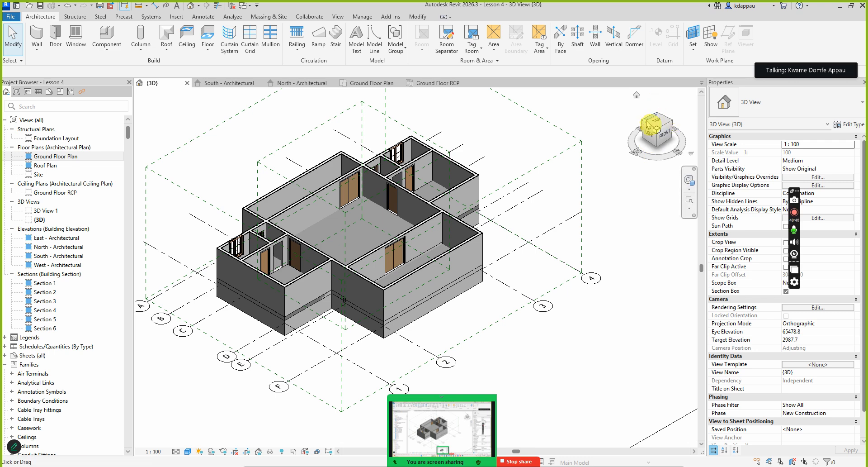
left_click(646, 125)
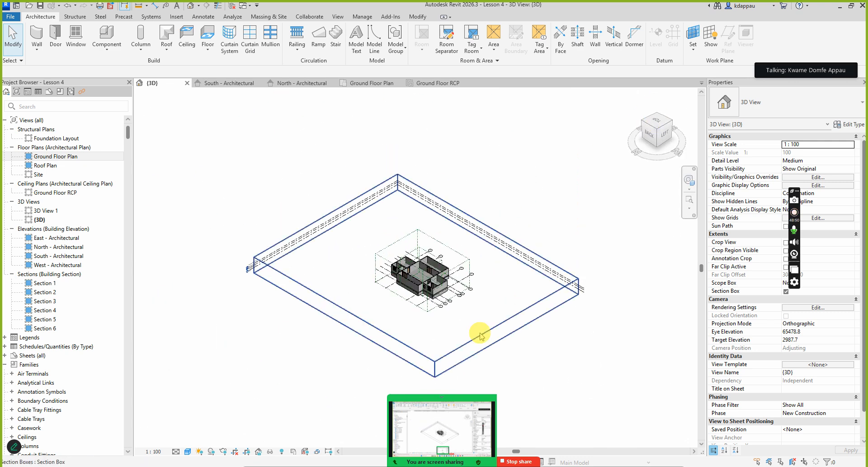
scroll(432, 312, "up", 10)
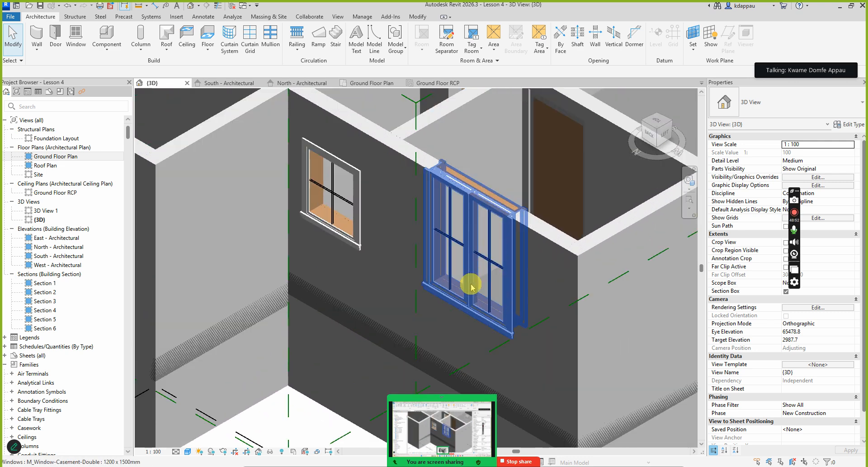
left_click(476, 271)
scroll(462, 296, "down", 3)
scroll(389, 238, "up", 3)
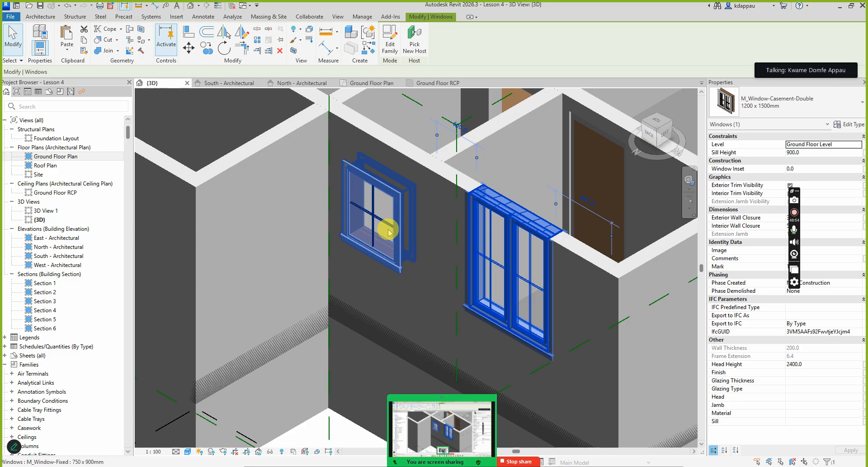
left_click(366, 233)
key("Escape")
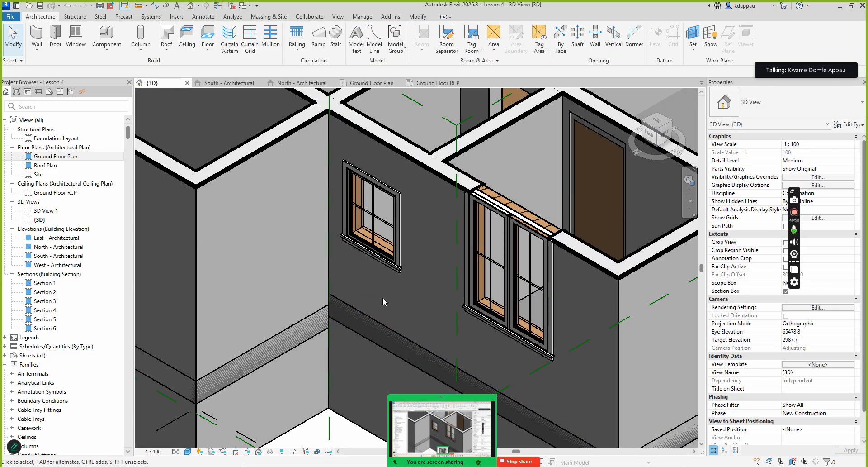
left_click(384, 307)
scroll(391, 294, "down", 3)
scroll(368, 244, "up", 4)
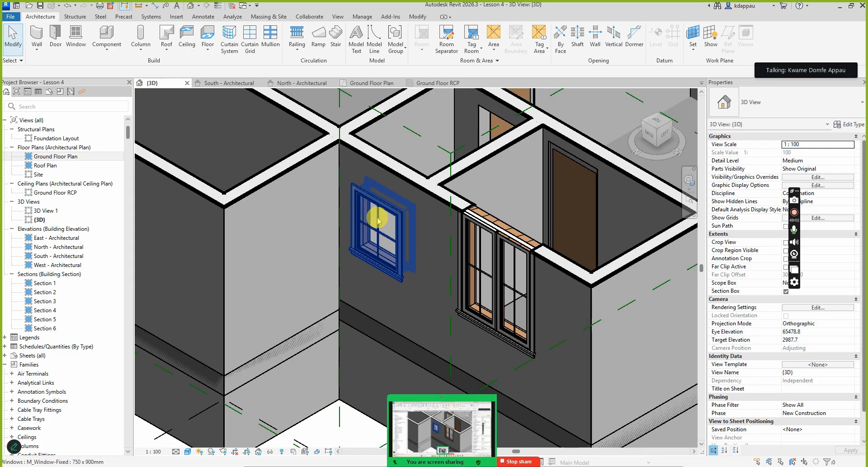
Place a Windows_Tpl_Plain 1810x910mm window in the light side exterior wall of Bedroom 103, around the corner from the BATH 105 window, and end placement.
scroll(380, 277, "down", 2)
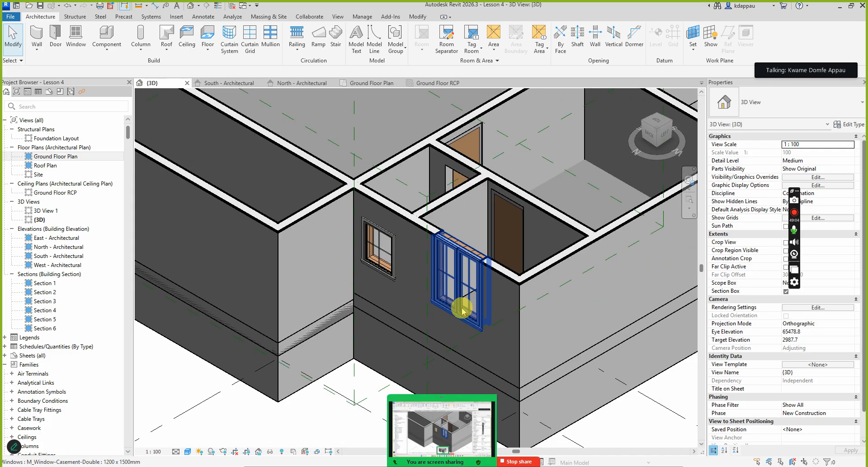
scroll(452, 312, "down", 2)
scroll(446, 301, "down", 3)
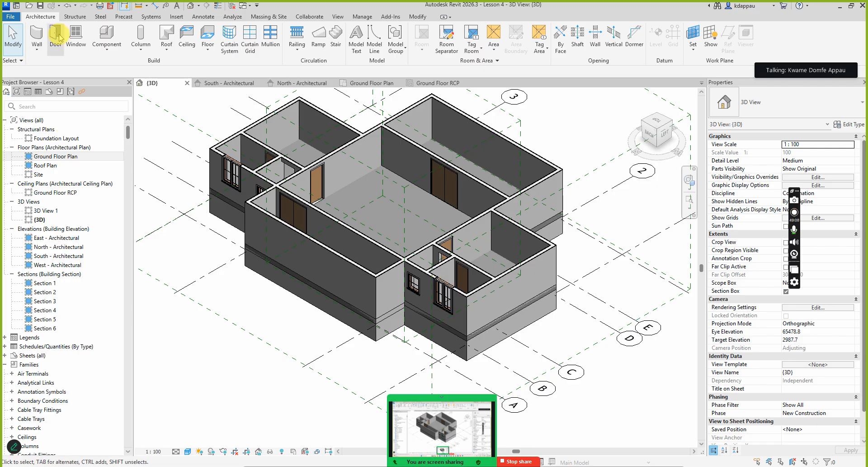
left_click(76, 36)
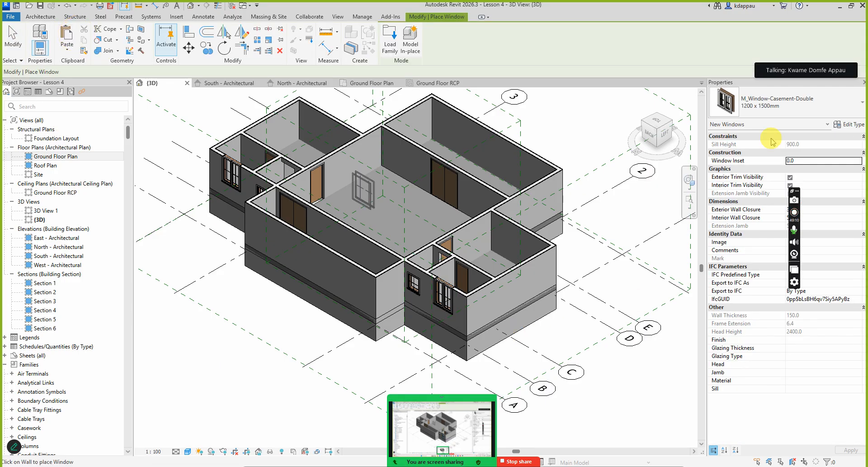
left_click(783, 100)
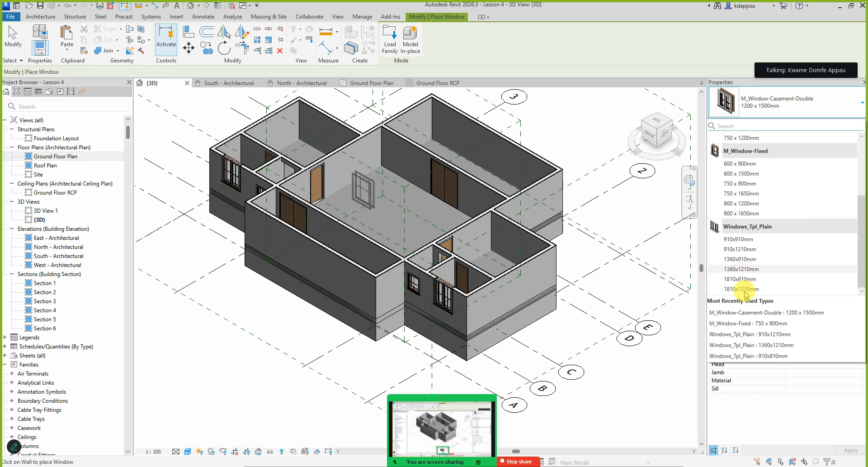
left_click(741, 279)
scroll(529, 287, "up", 3)
scroll(527, 286, "up", 1)
left_click(523, 284)
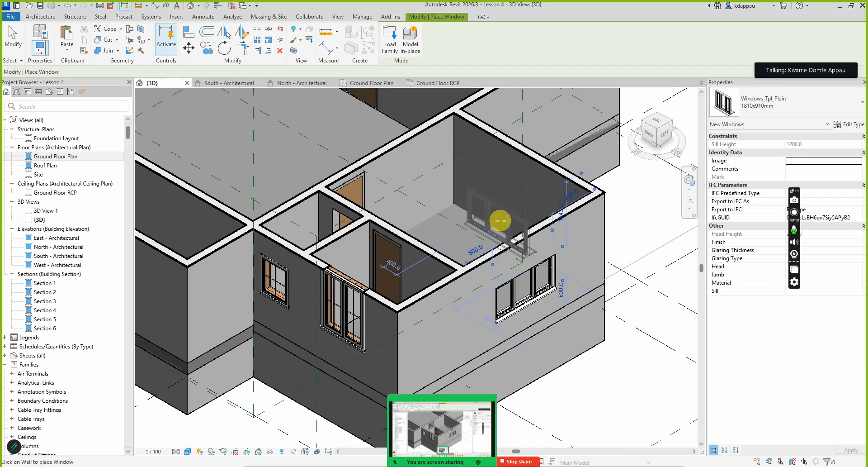
key("Escape")
key("Escape")
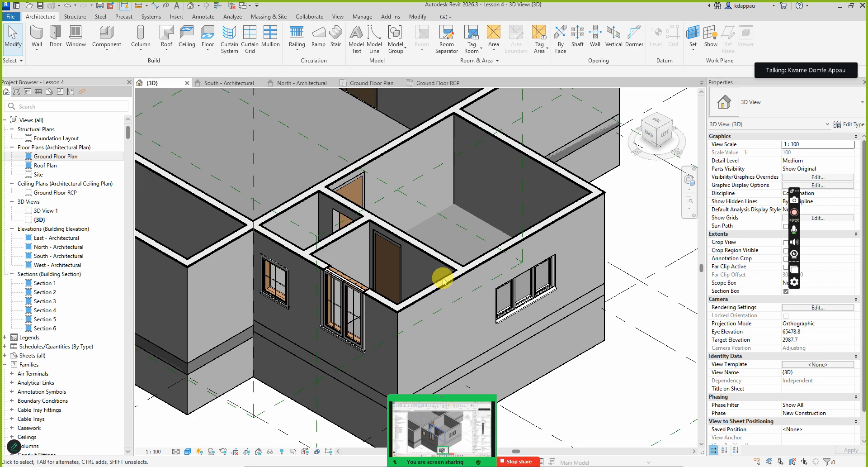
Examine the 1810x910mm plain window in 3D and compare it with the neighbouring double casement and fixed windows.
scroll(547, 320, "up", 2)
scroll(547, 320, "up", 2)
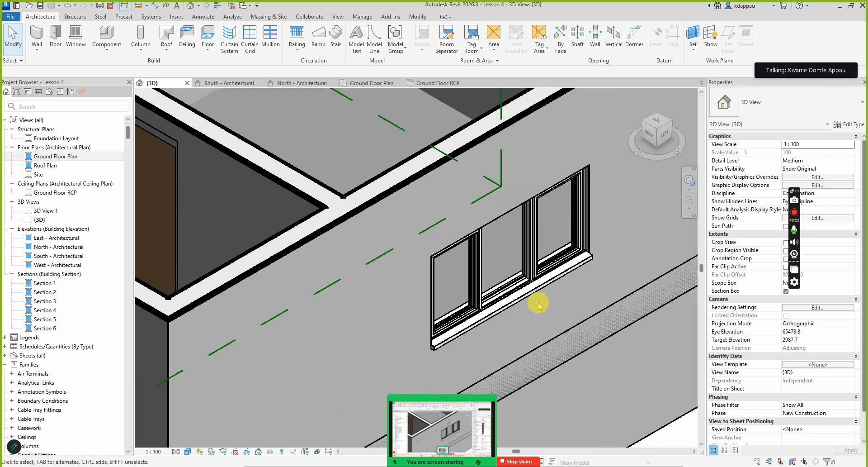
scroll(541, 300, "up", 1)
scroll(527, 175, "down", 1)
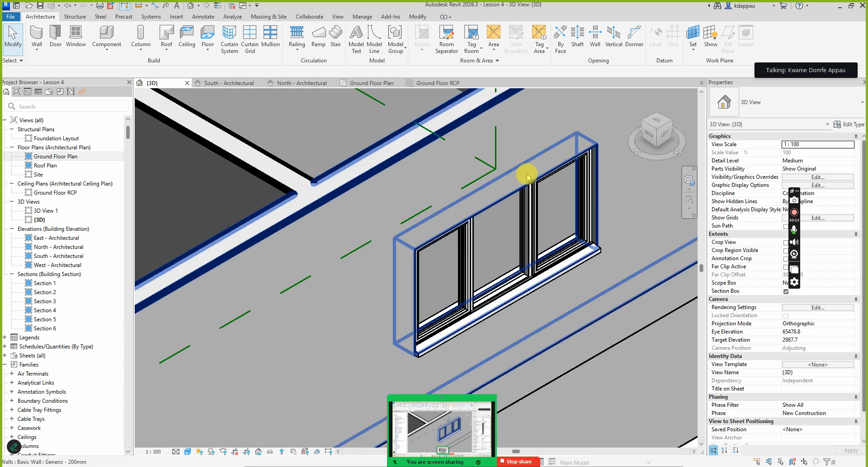
scroll(524, 264, "down", 2)
scroll(412, 267, "down", 3)
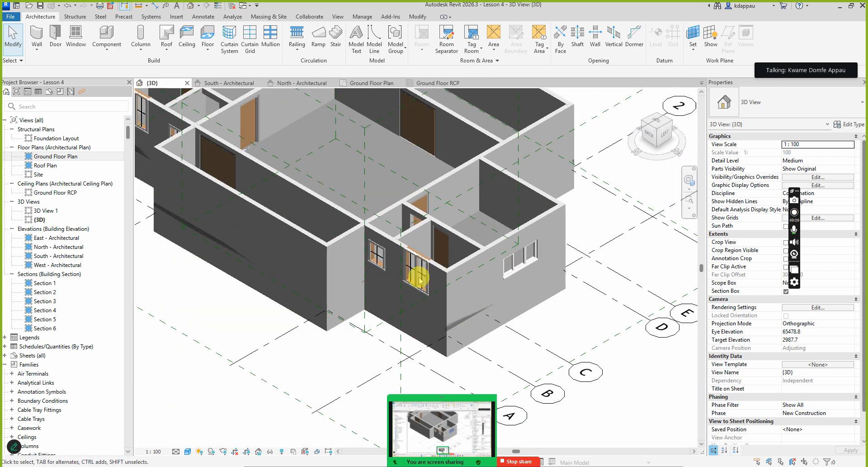
scroll(407, 283, "up", 5)
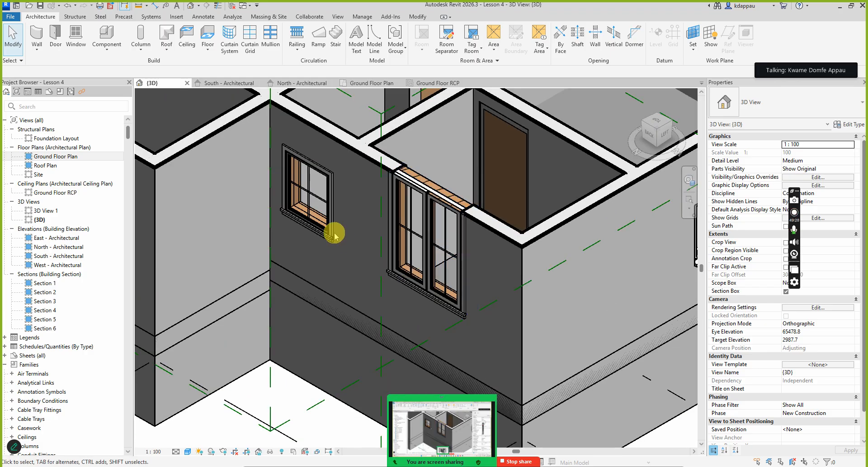
scroll(306, 263, "down", 2)
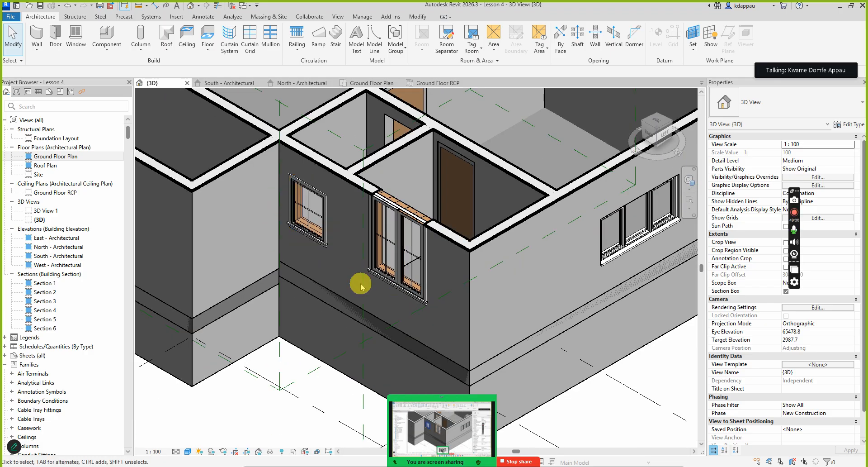
scroll(467, 298, "down", 2)
scroll(502, 288, "up", 1)
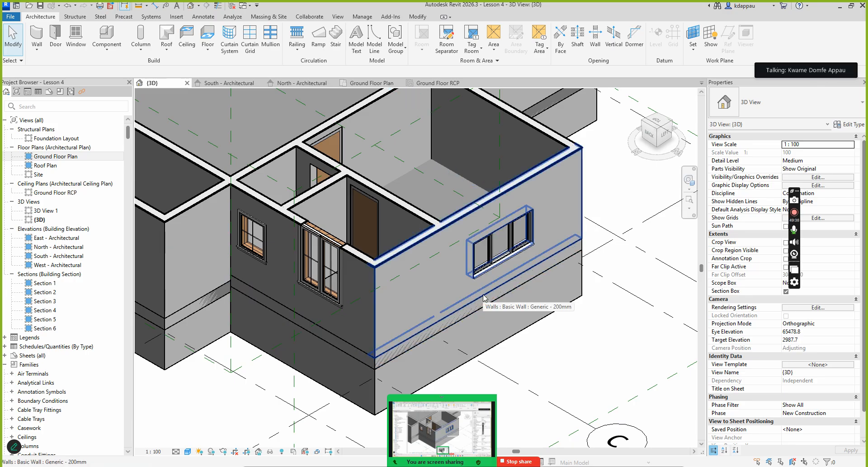
left_click(524, 295)
scroll(513, 260, "down", 2)
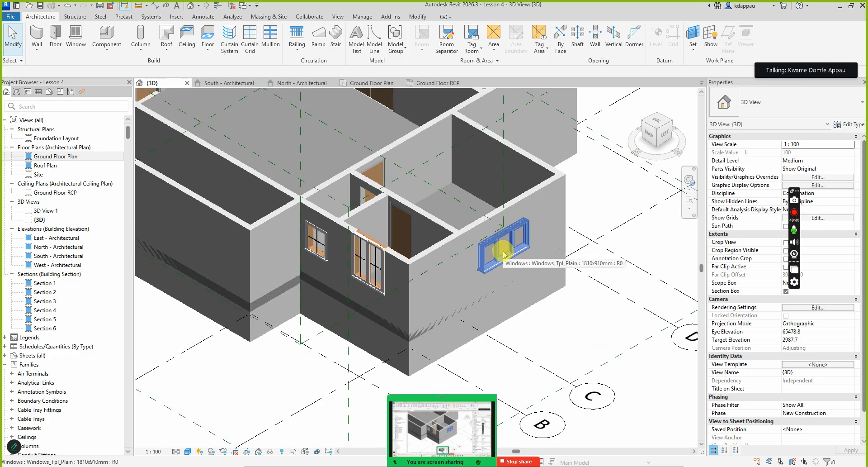
scroll(316, 254, "up", 1)
scroll(315, 255, "up", 2)
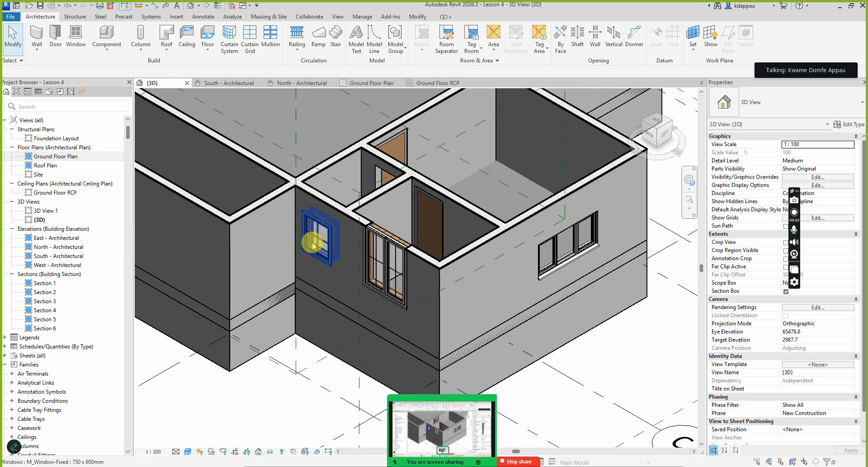
scroll(323, 243, "up", 3)
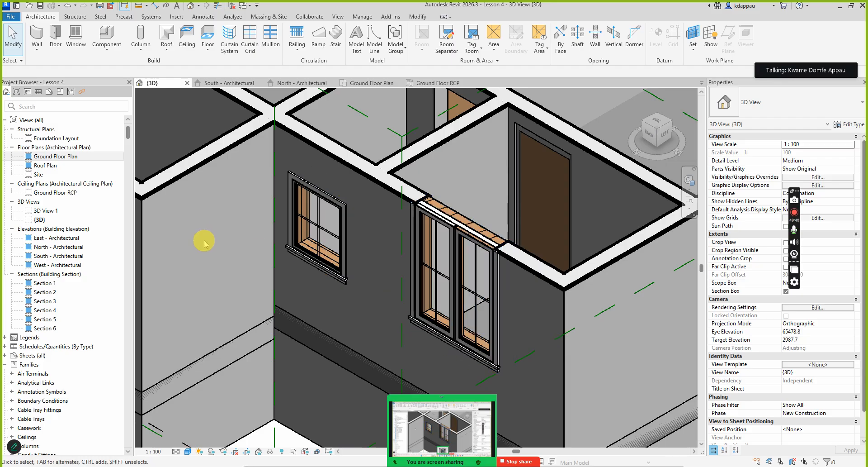
Open the Ground Floor Plan and examine the plan symbols of the BATH 105 casement window and the WIC 104 fixed window.
double_click(54, 156)
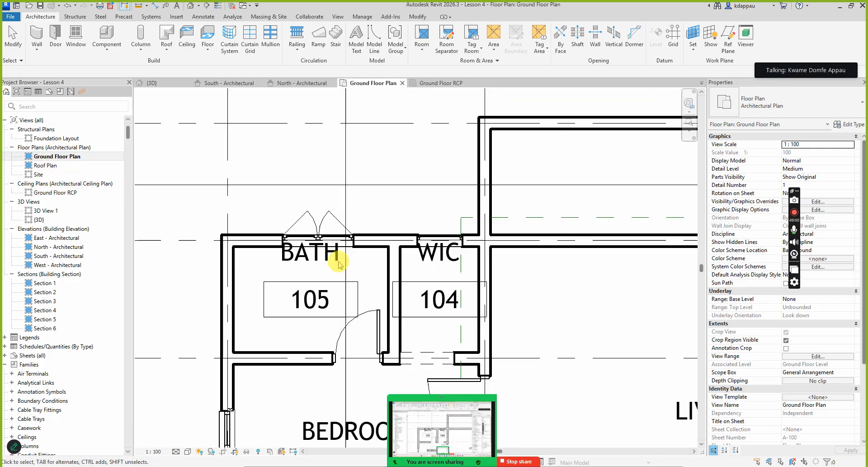
scroll(281, 241, "up", 2)
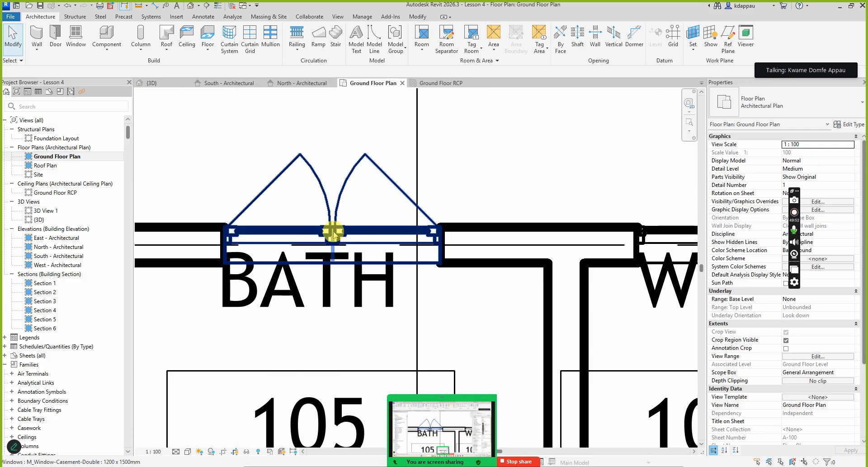
scroll(333, 232, "down", 2)
scroll(333, 232, "down", 3)
scroll(477, 235, "up", 4)
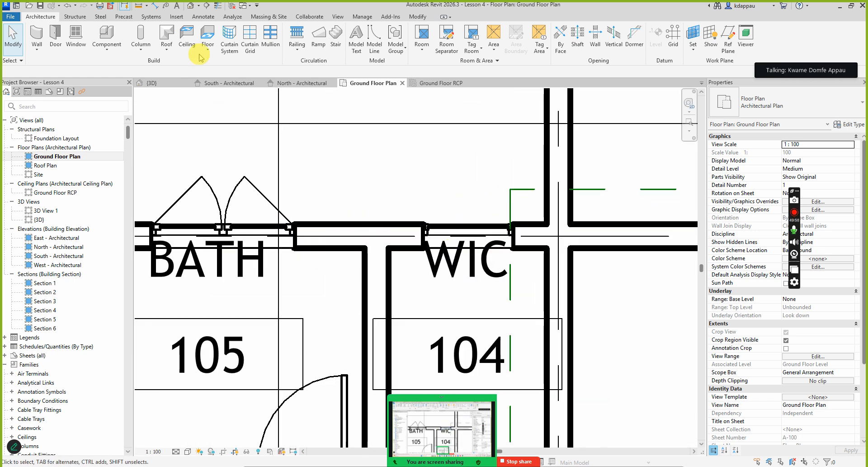
Return to the 3D view, raise the top of the section box to the roof eaves level, and deselect the box.
left_click(190, 7)
scroll(355, 213, "down", 4)
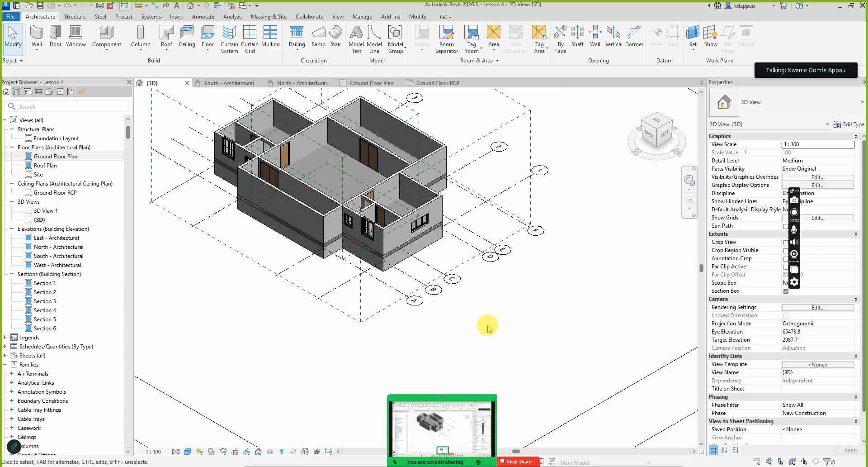
scroll(429, 321, "down", 3)
left_click(306, 363)
scroll(389, 226, "up", 5)
left_click_drag(383, 215, 384, 202)
scroll(368, 237, "up", 3)
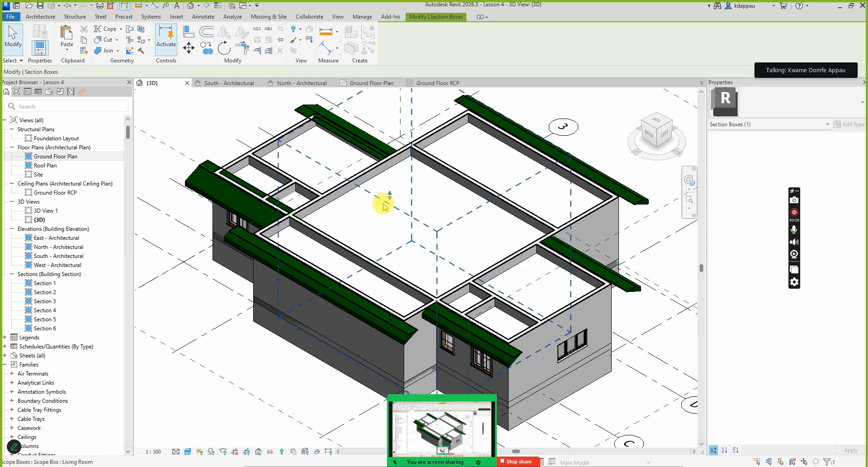
left_click_drag(390, 197, 390, 202)
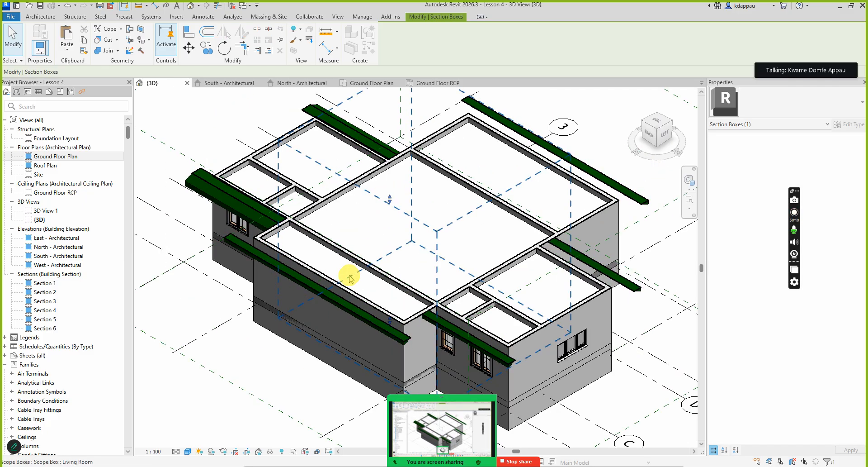
left_click(263, 378)
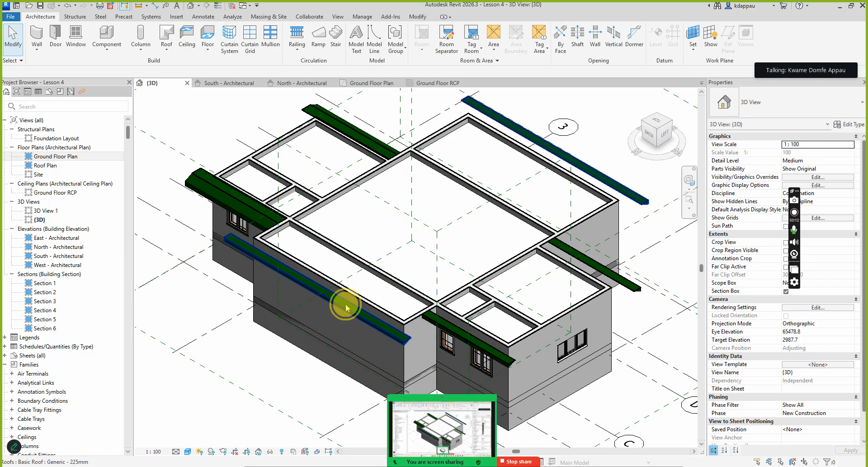
Hide the main roof over the middle block and the lower roof above the BATH 105 and WIC 104 windows in the 3D view.
left_click(346, 303)
right_click(342, 305)
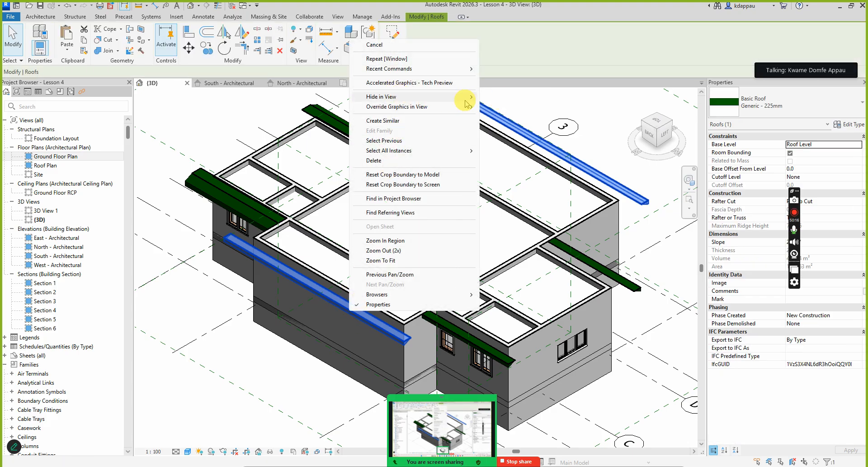
left_click(510, 97)
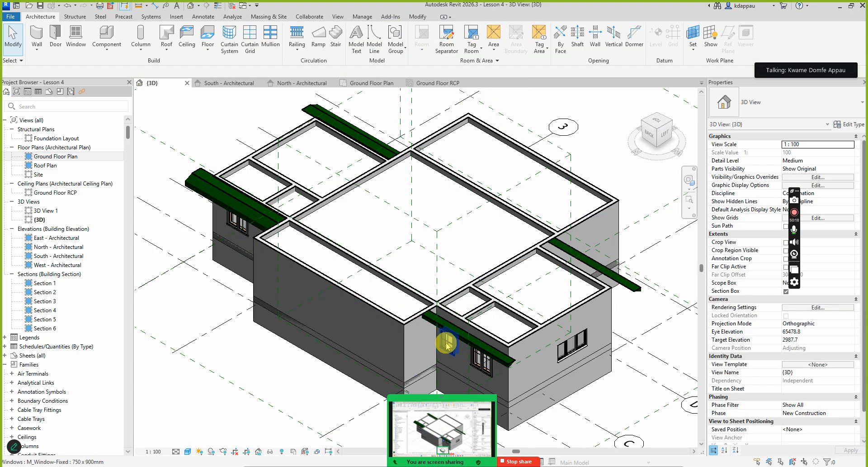
left_click(478, 348)
right_click(479, 345)
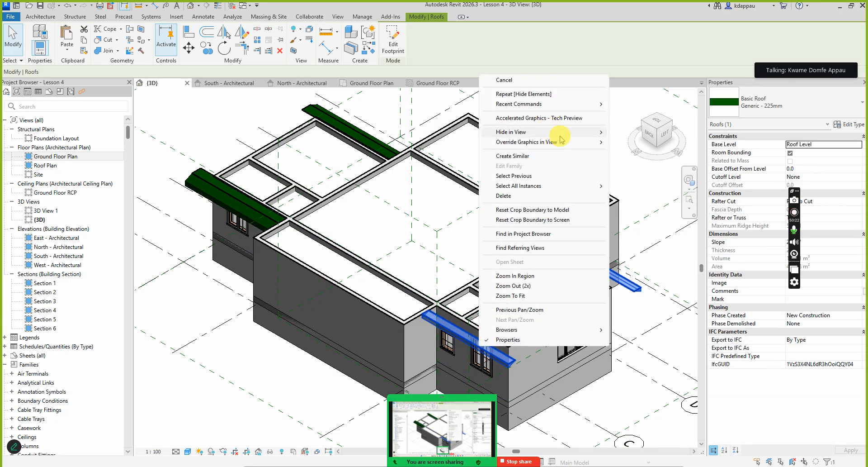
left_click(624, 132)
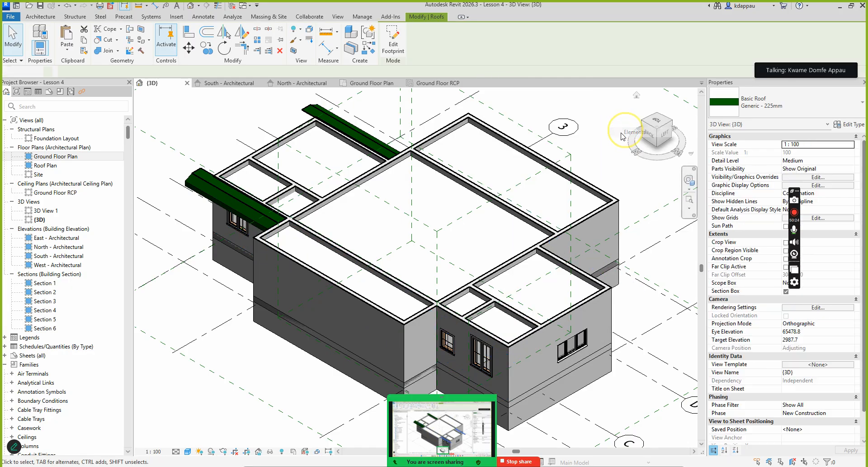
Examine the BATH 105 double casement window and the WIC 104 fixed window on the exterior wall in 3D.
scroll(484, 311, "up", 8)
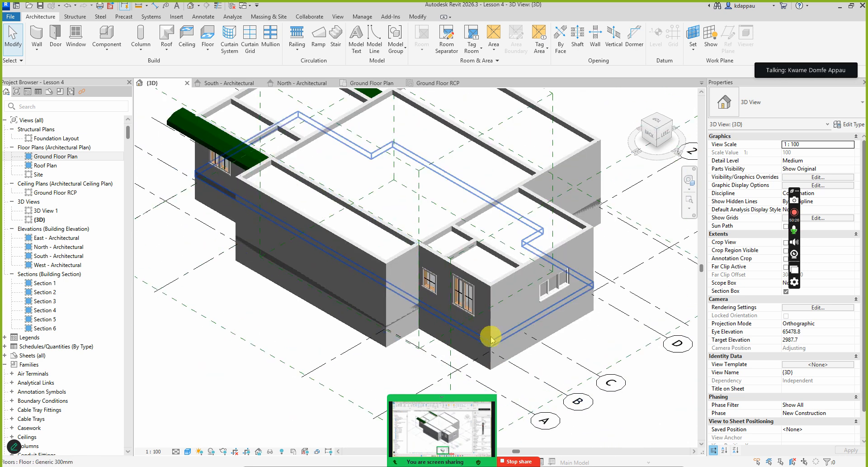
left_click(383, 261)
left_click(382, 300)
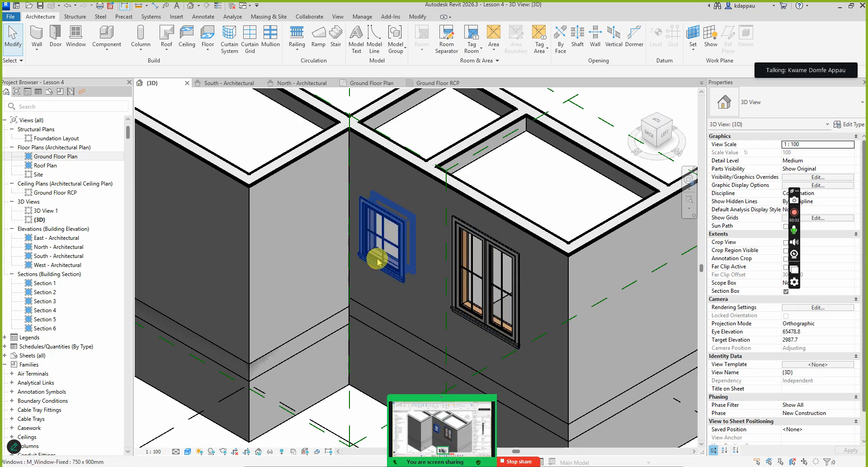
scroll(349, 266, "down", 2)
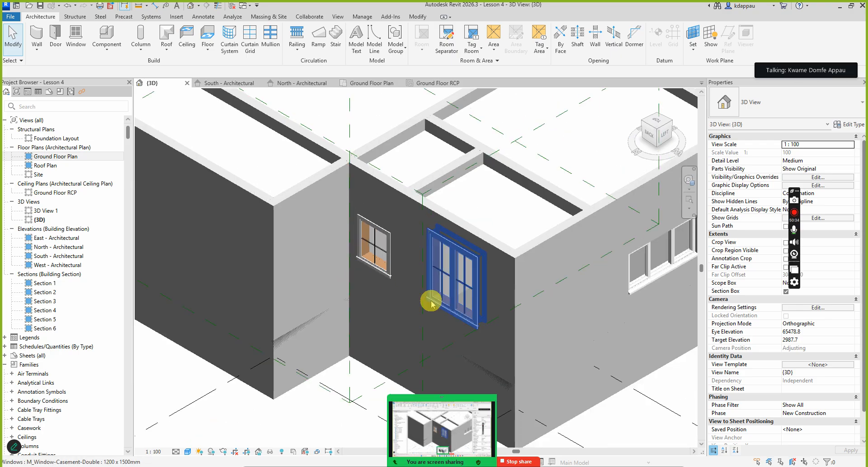
scroll(461, 321, "up", 1)
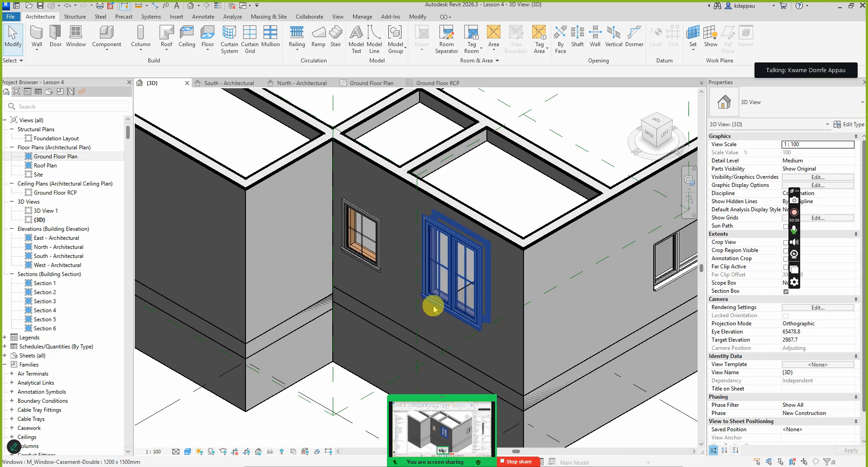
scroll(426, 302, "down", 2)
scroll(447, 302, "up", 4)
scroll(430, 306, "down", 3)
scroll(443, 305, "up", 3)
scroll(427, 294, "down", 2)
scroll(432, 298, "up", 2)
scroll(439, 298, "down", 2)
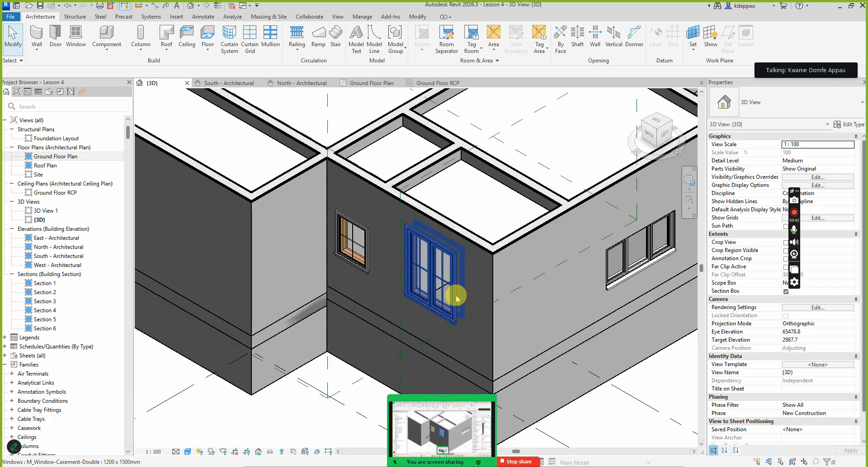
scroll(425, 299, "up", 2)
scroll(403, 304, "down", 2)
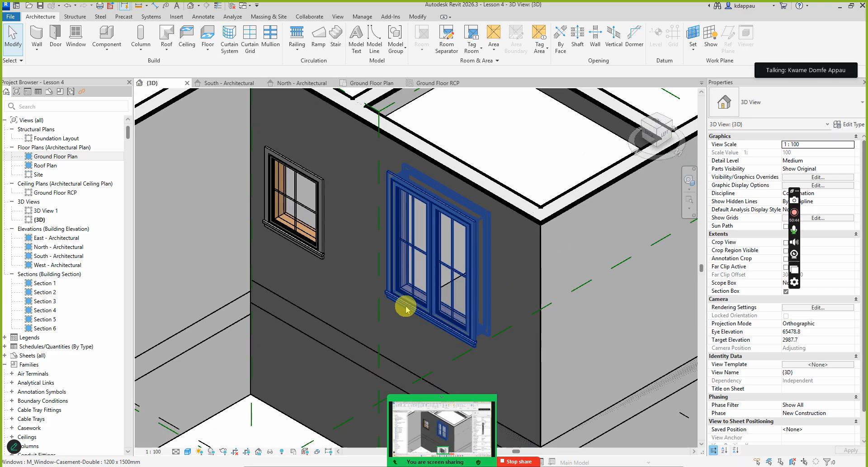
scroll(403, 304, "down", 1)
scroll(406, 310, "up", 2)
scroll(414, 289, "down", 3)
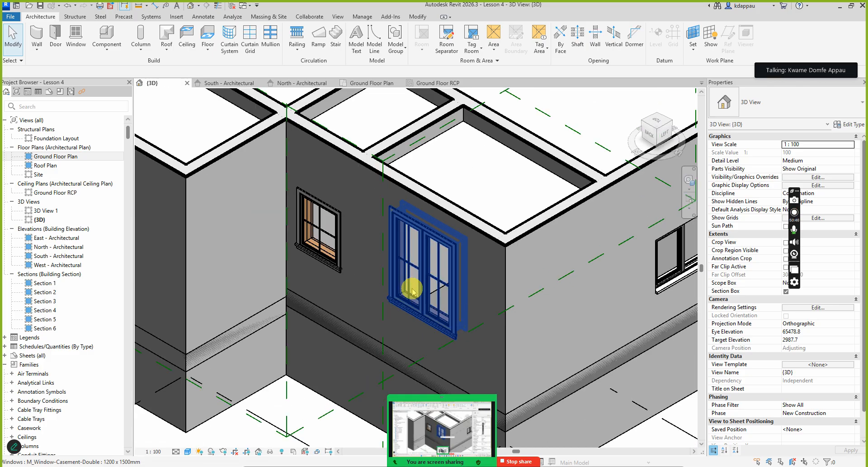
Compare the BATH 105 casement window's swing symbol in the Ground Floor Plan with its appearance in the 3D view.
double_click(54, 156)
scroll(294, 289, "down", 2)
scroll(294, 289, "up", 2)
scroll(344, 244, "up", 3)
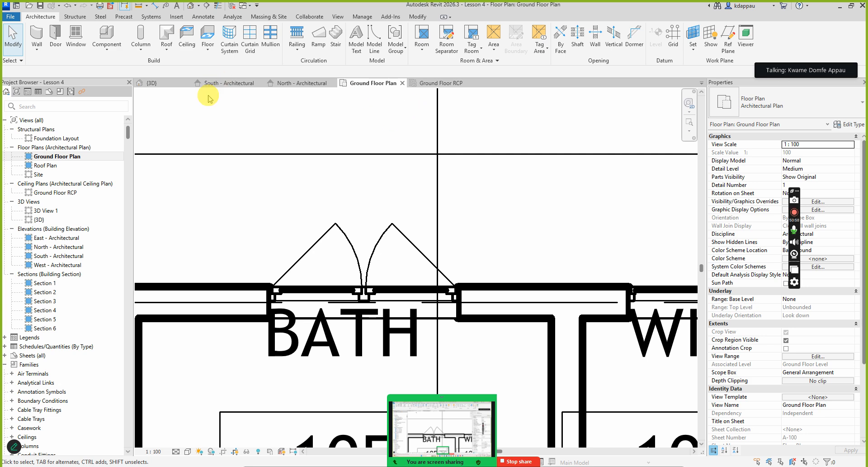
left_click(154, 84)
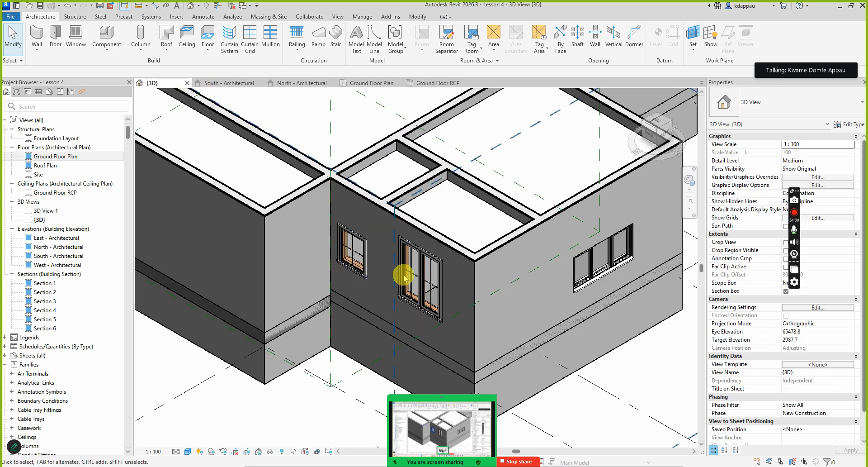
Examine the 1200 x 1500mm double casement window near the building's outer corner in the 3D view.
scroll(412, 307, "up", 2)
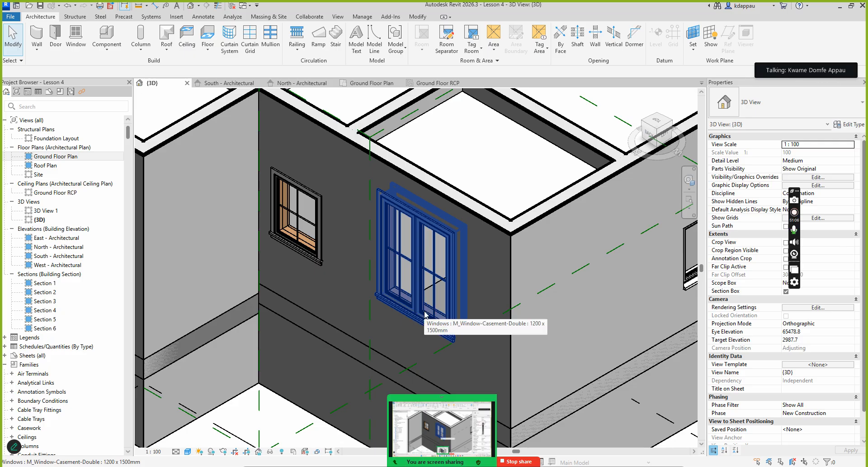
left_click(425, 313)
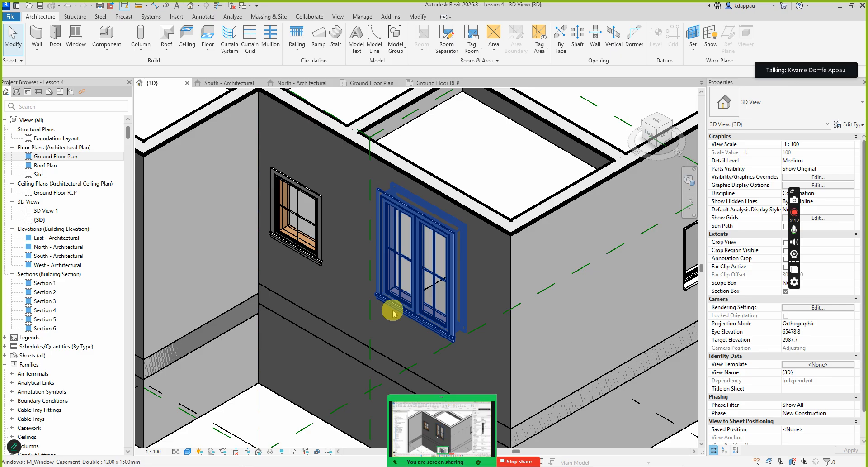
middle_click_drag(407, 310, 418, 296, "shift")
scroll(414, 301, "up", 5)
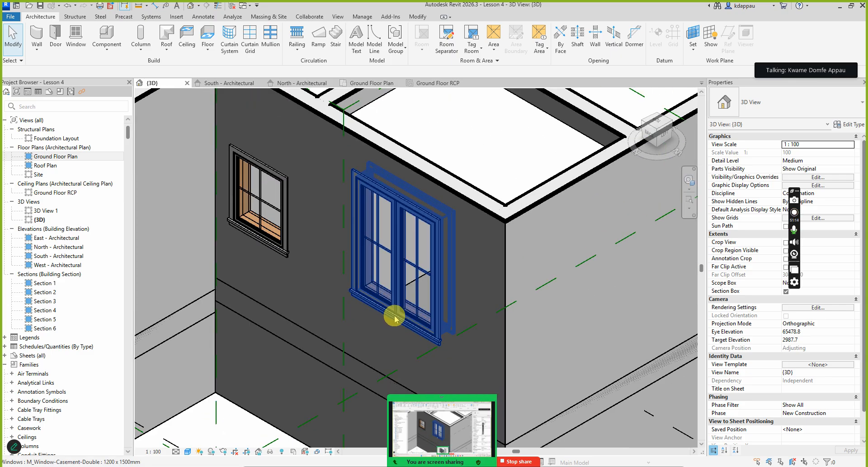
scroll(387, 329, "down", 4)
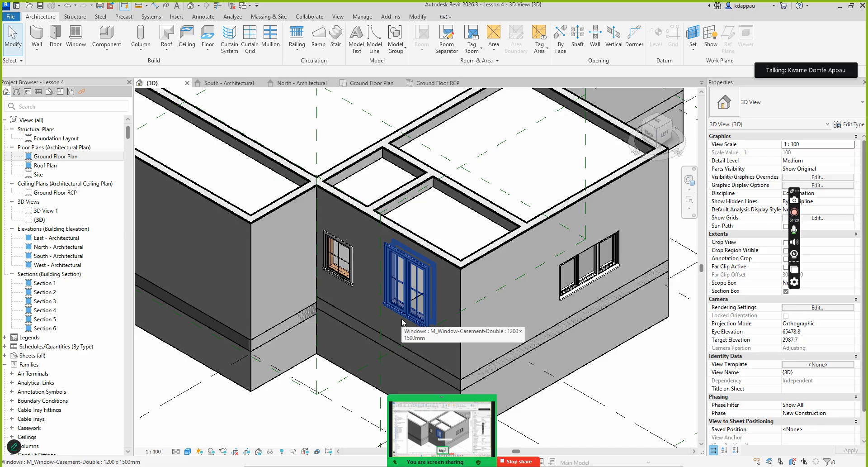
left_click(403, 316)
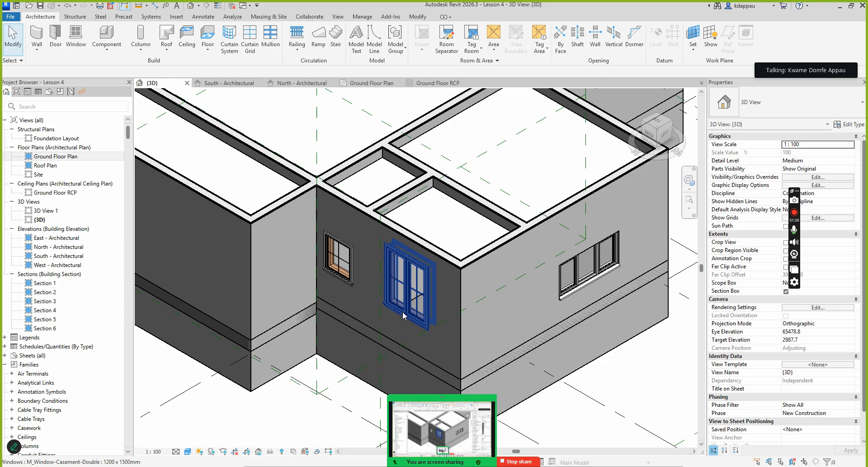
left_click(406, 294)
scroll(408, 304, "down", 3)
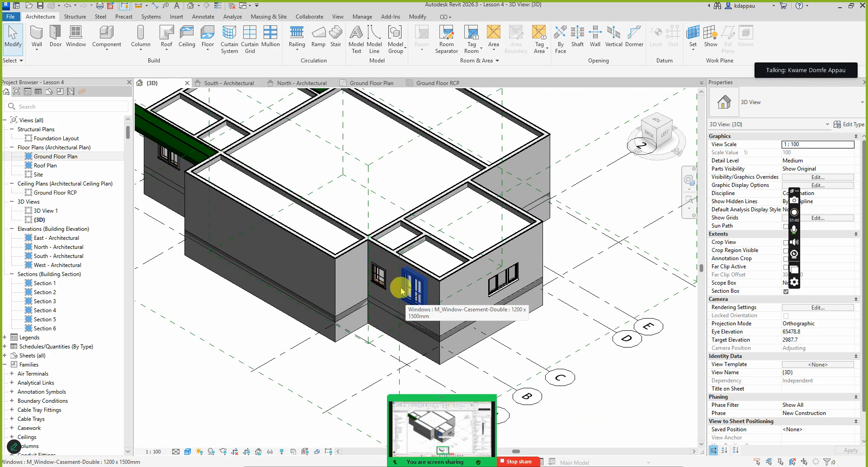
scroll(484, 291, "up", 4)
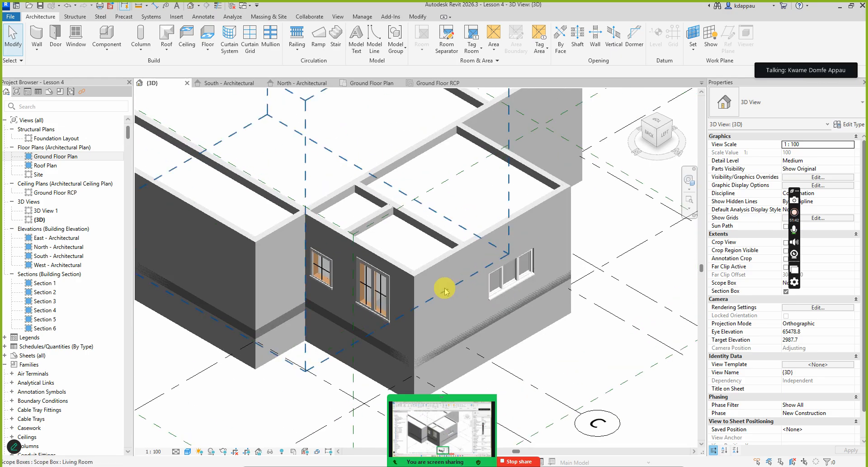
scroll(438, 308, "up", 5)
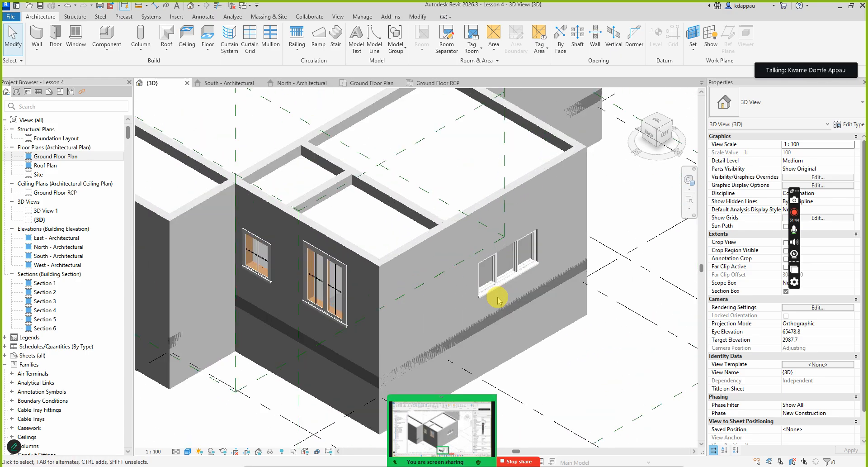
Compare the properties and shape of the three-pane plain window with those of the double casement window around the corner.
left_click(519, 286)
scroll(519, 286, "down", 3)
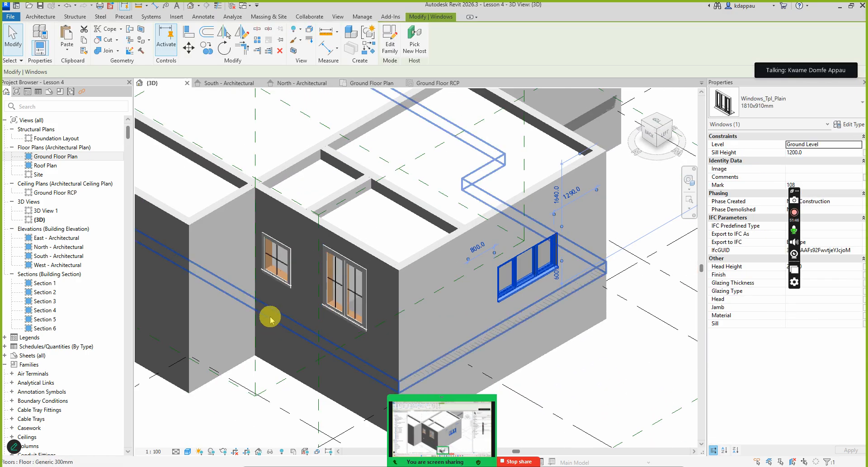
scroll(278, 310, "up", 3)
left_click(387, 305)
scroll(321, 323, "down", 3)
scroll(502, 325, "up", 2)
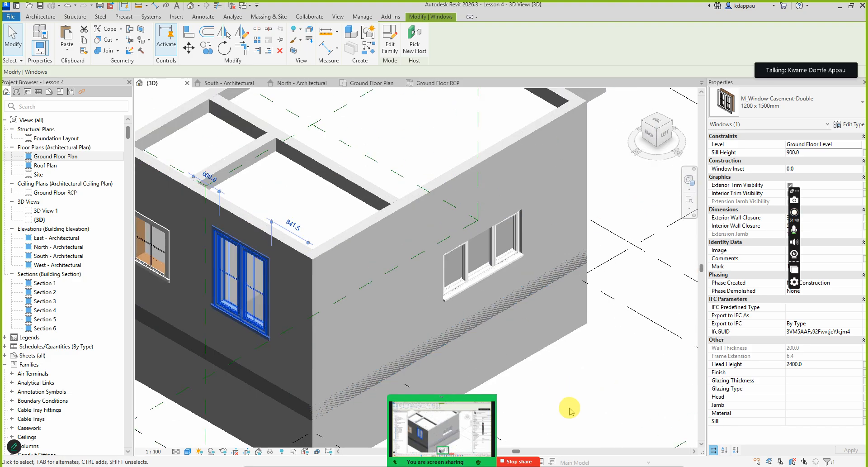
left_click(591, 401)
scroll(454, 267, "up", 4)
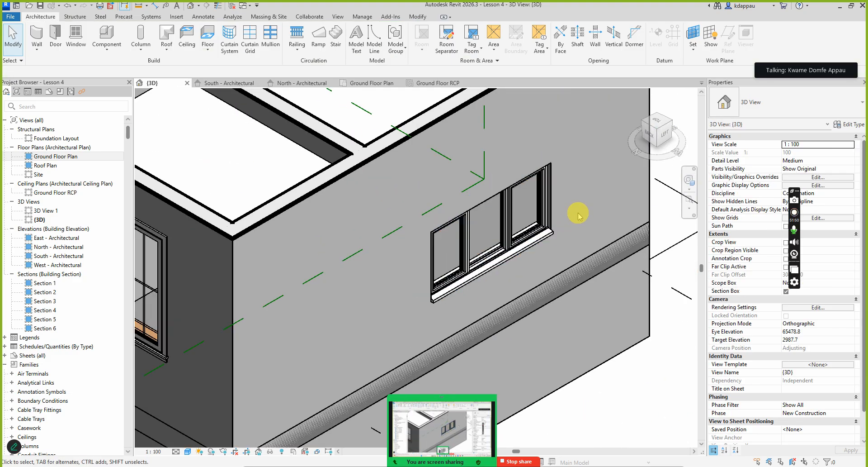
scroll(516, 267, "up", 4)
scroll(362, 310, "down", 4)
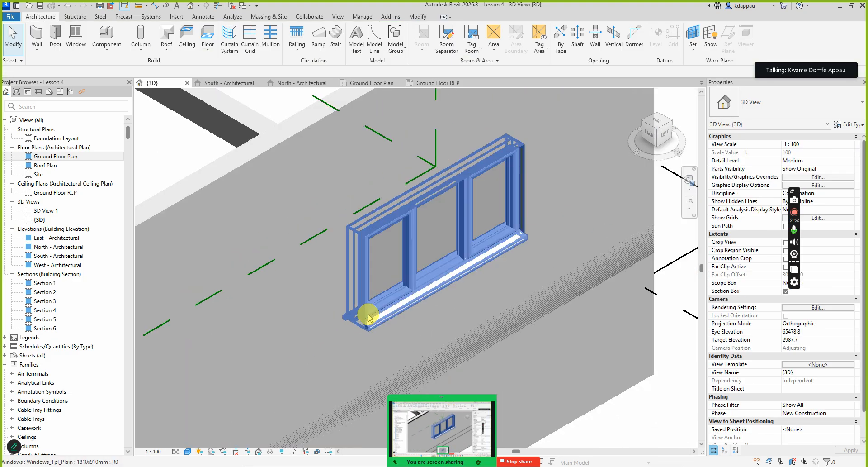
scroll(440, 281, "up", 1)
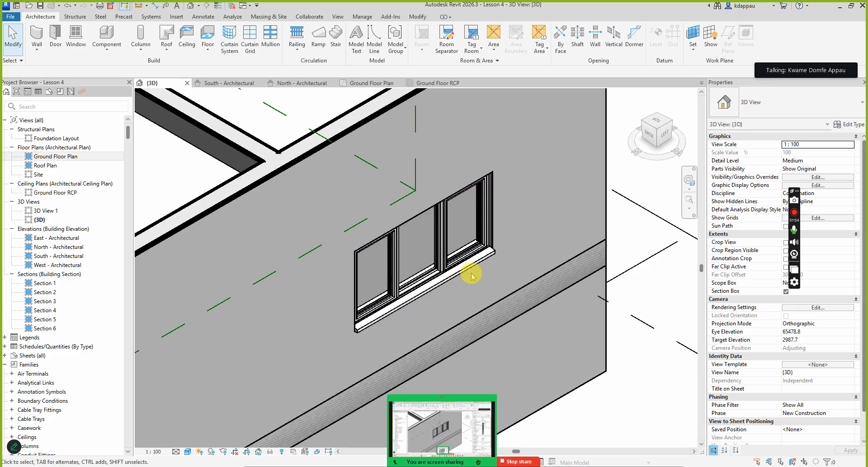
scroll(438, 295, "down", 5)
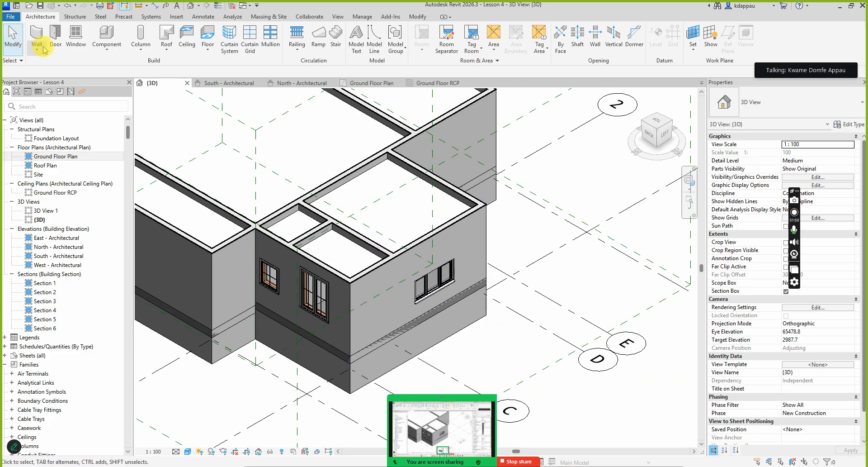
Start placing a window and browse the UK family library to its Windows folder for a family to load.
left_click(76, 37)
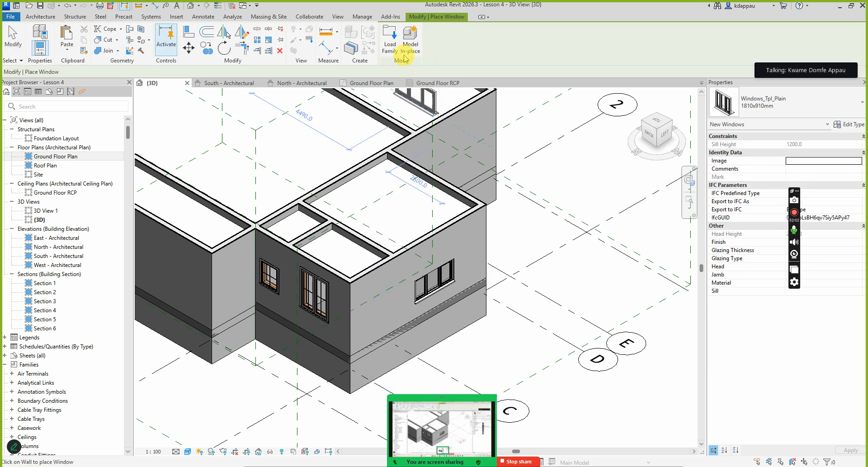
left_click(392, 43)
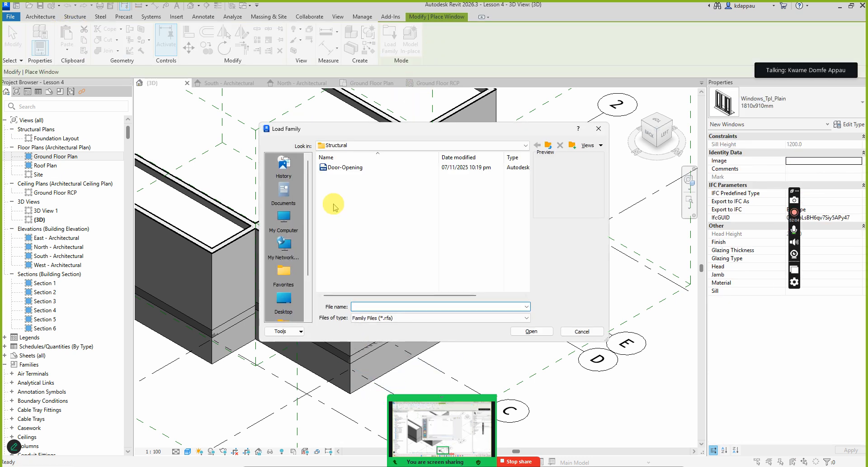
left_click(548, 145)
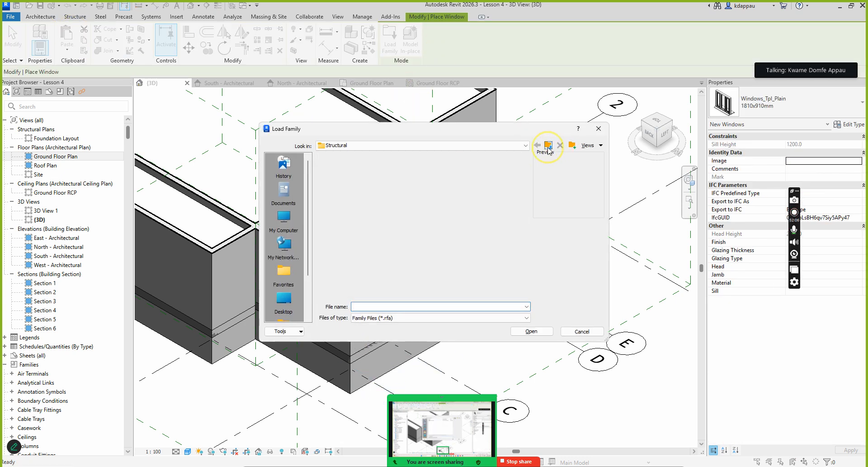
left_click(547, 146)
scroll(333, 271, "down", 10)
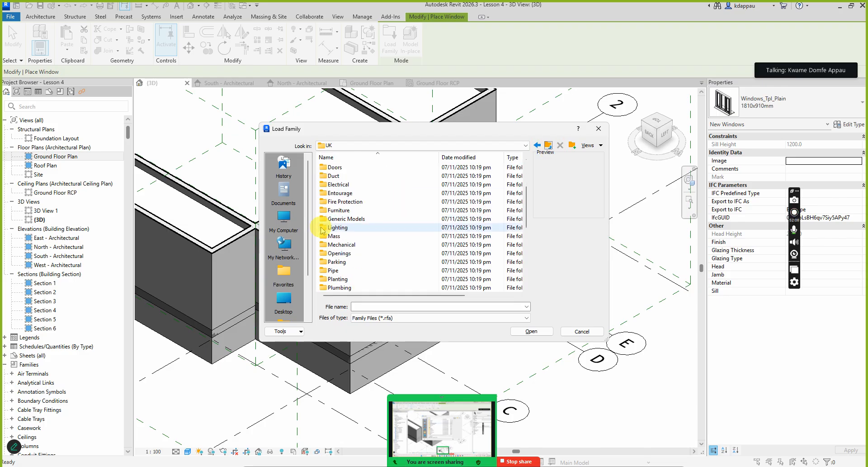
double_click(338, 279)
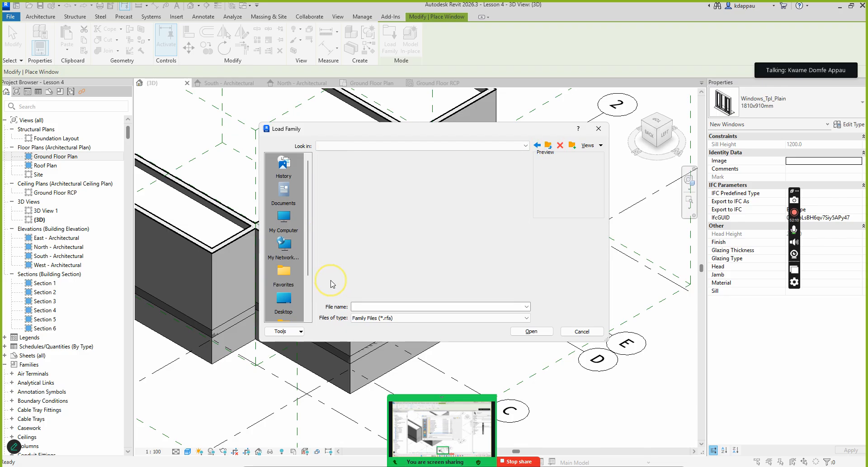
scroll(341, 228, "down", 3)
scroll(348, 228, "down", 5)
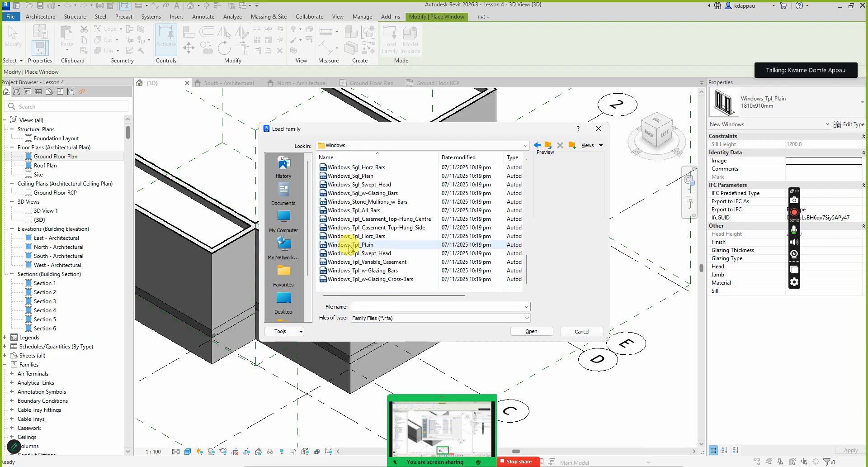
Find the double plain window among the window families and load Windows_Dbl_Plain.rfa into the project.
left_click(372, 245)
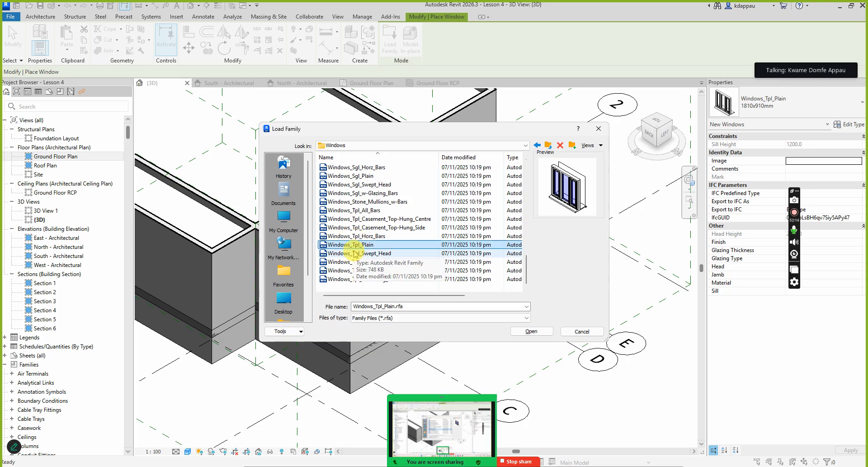
scroll(353, 244, "up", 6)
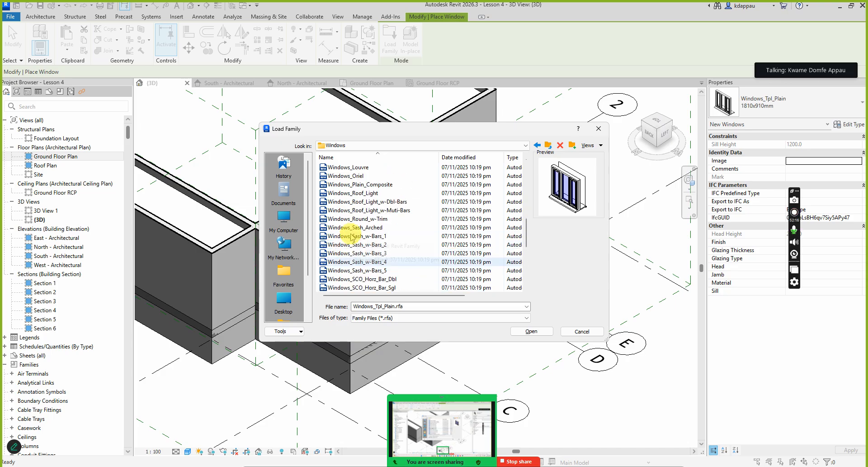
scroll(351, 237, "up", 6)
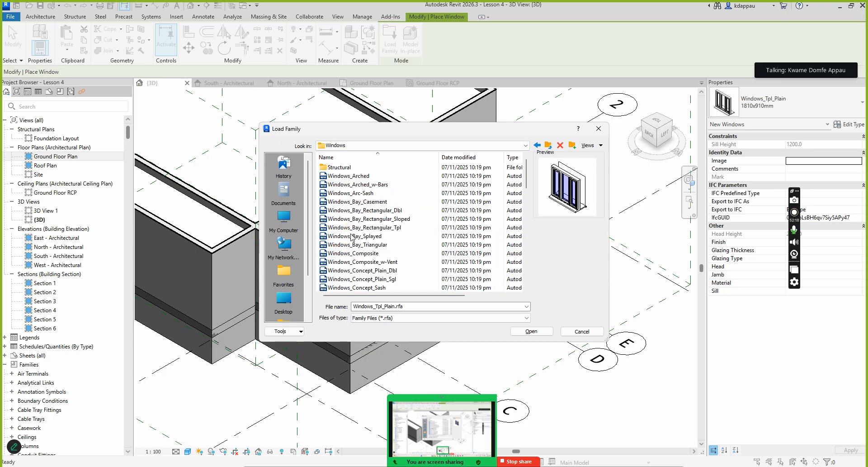
scroll(355, 226, "down", 3)
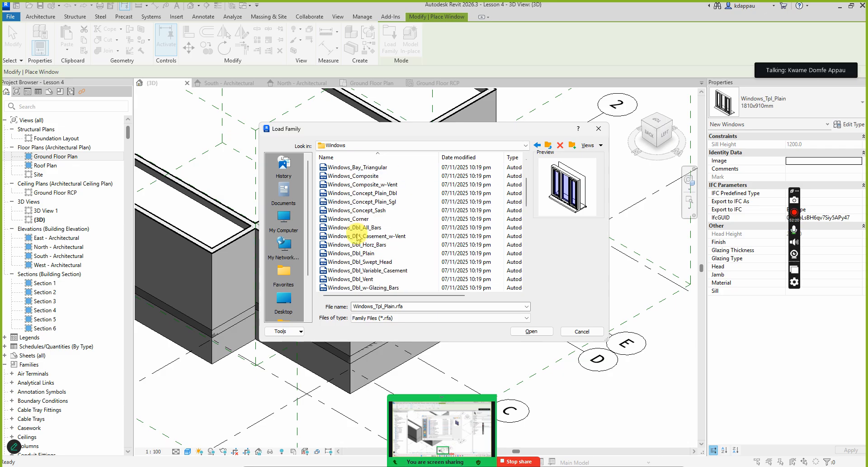
scroll(357, 250, "down", 1)
left_click(359, 227)
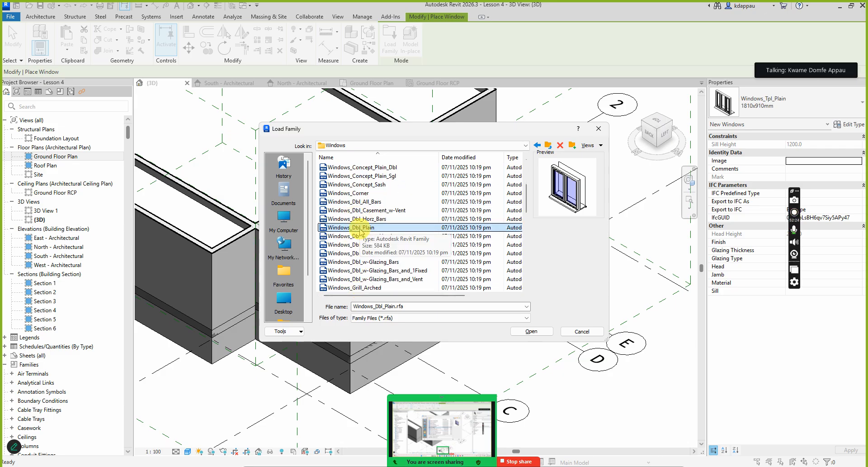
left_click(532, 331)
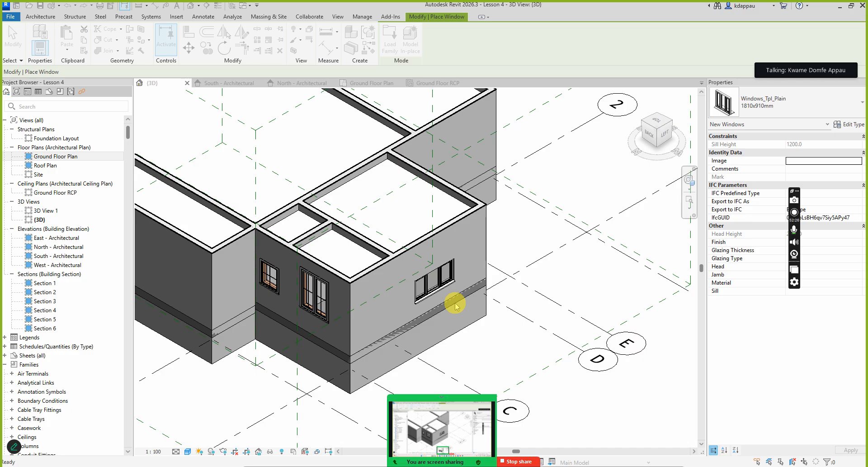
Place a 910x910mm Windows_Dbl_Plain window on the wall between the building corner and the three-pane window.
scroll(393, 296, "up", 5)
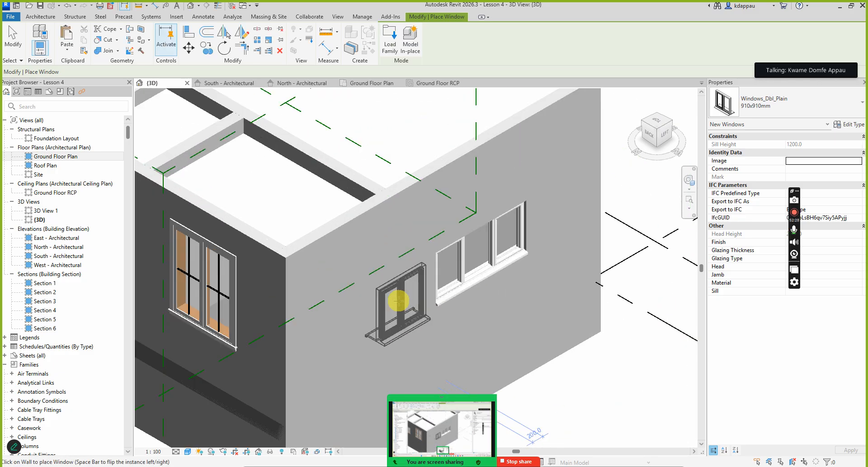
left_click(389, 299)
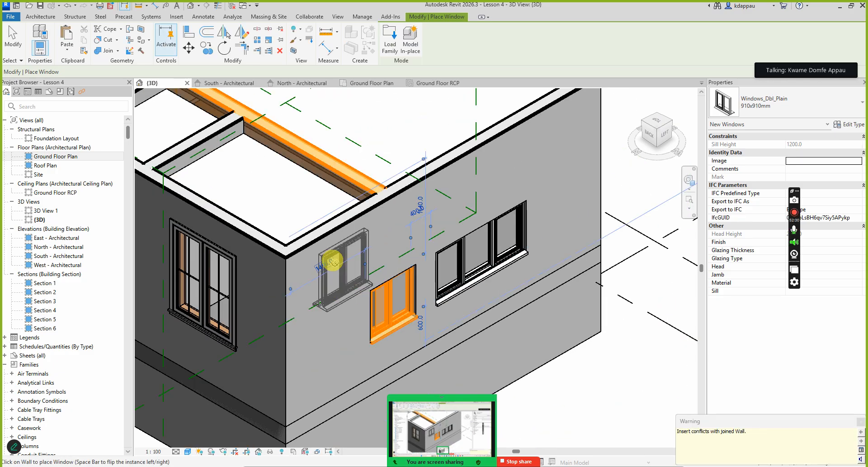
key("Escape")
key("Escape")
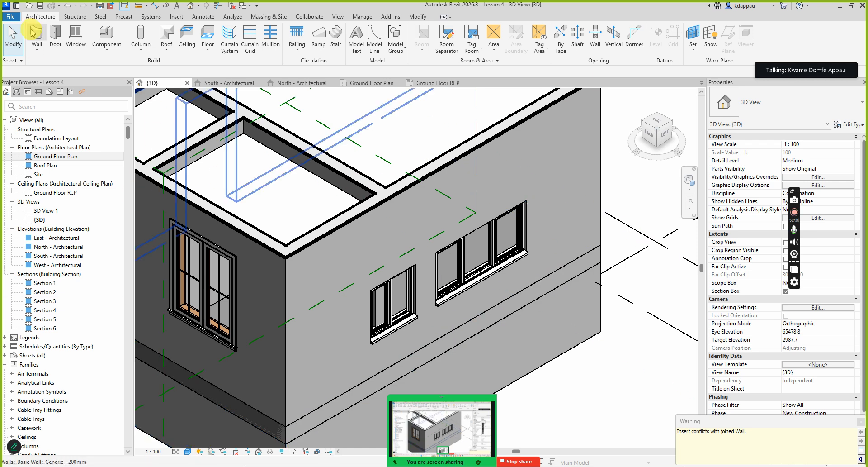
Load the single plain window family Windows_Sgl_Plain.rfa from the Windows folder for placement.
left_click(75, 37)
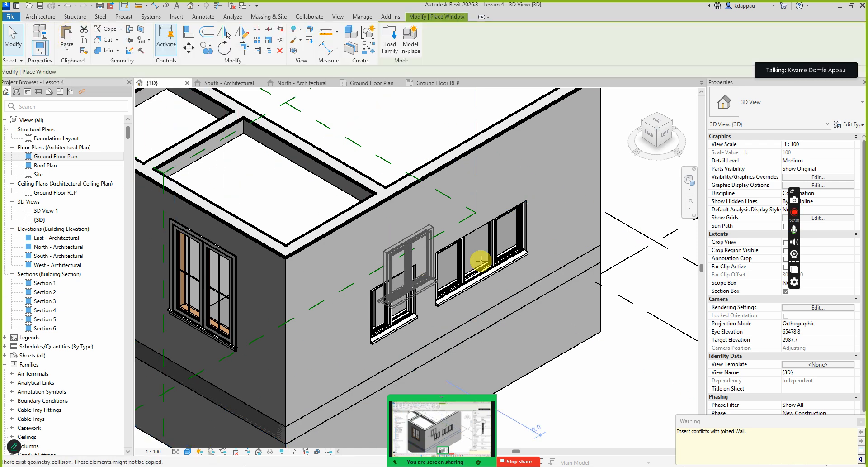
left_click(382, 37)
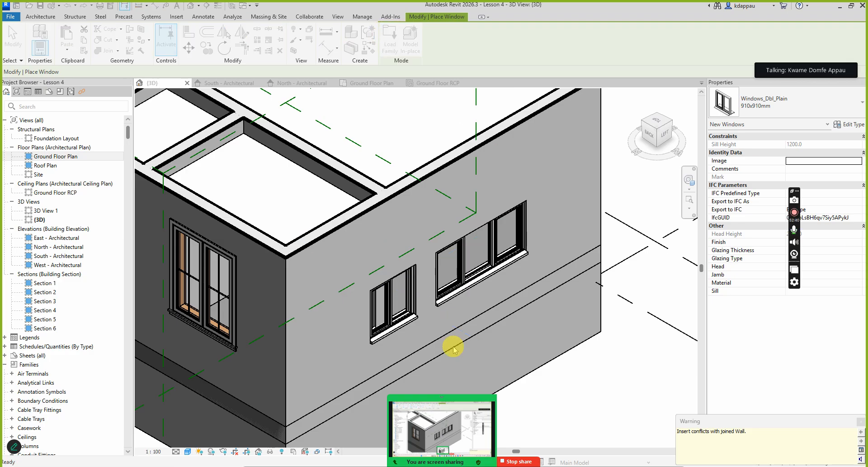
scroll(353, 248, "down", 5)
scroll(353, 254, "down", 7)
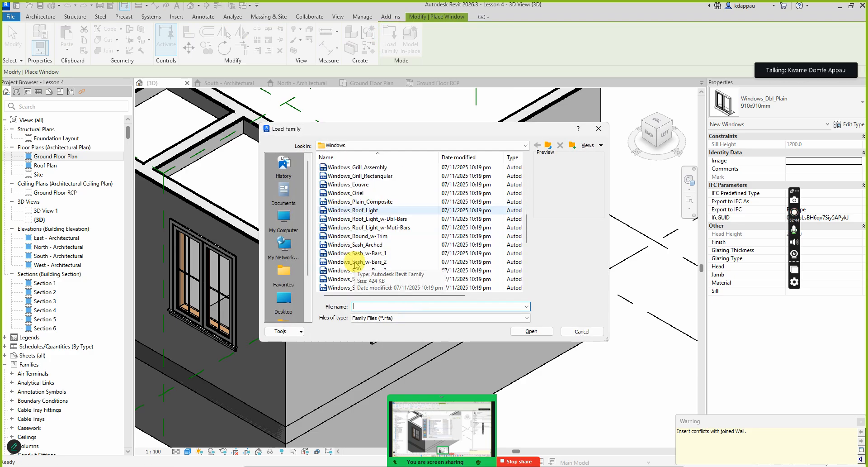
scroll(364, 247, "down", 1)
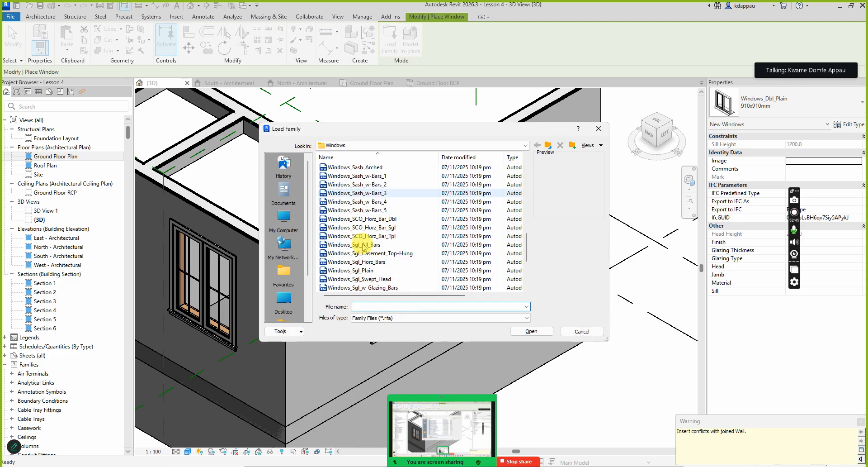
left_click(353, 270)
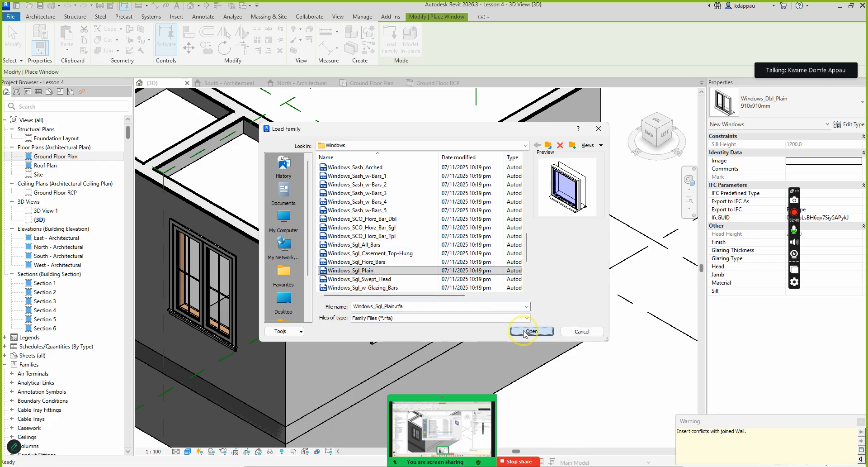
left_click(530, 331)
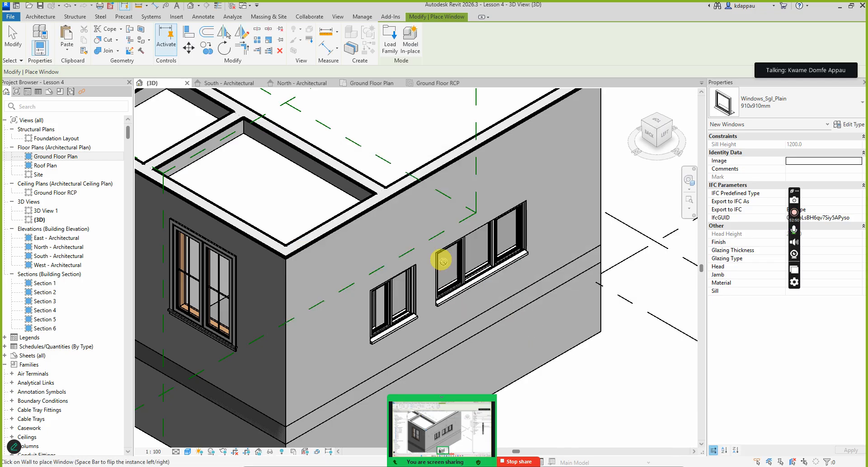
Place a 910x910mm Windows_Sgl_Plain window on the wall beyond the three-pane window, near the far corner.
left_click(558, 202)
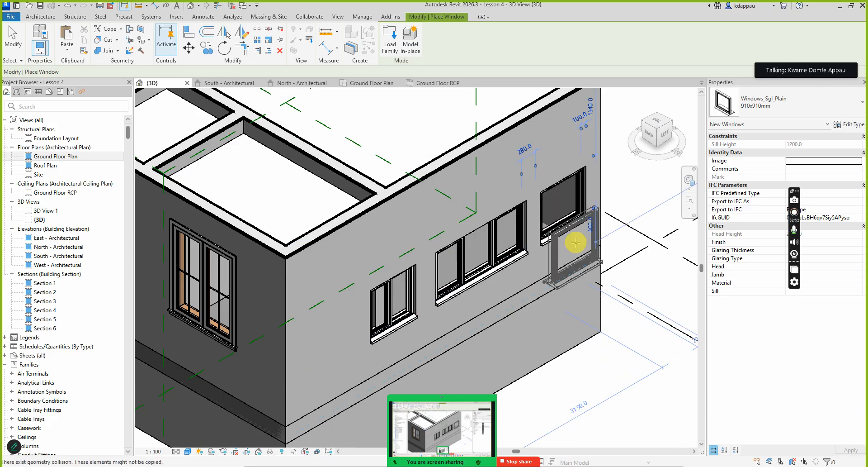
key("Escape")
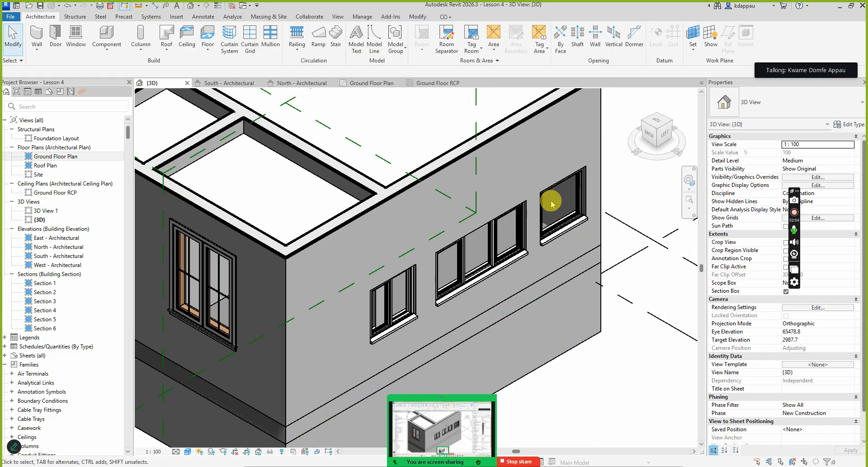
scroll(551, 203, "up", 3)
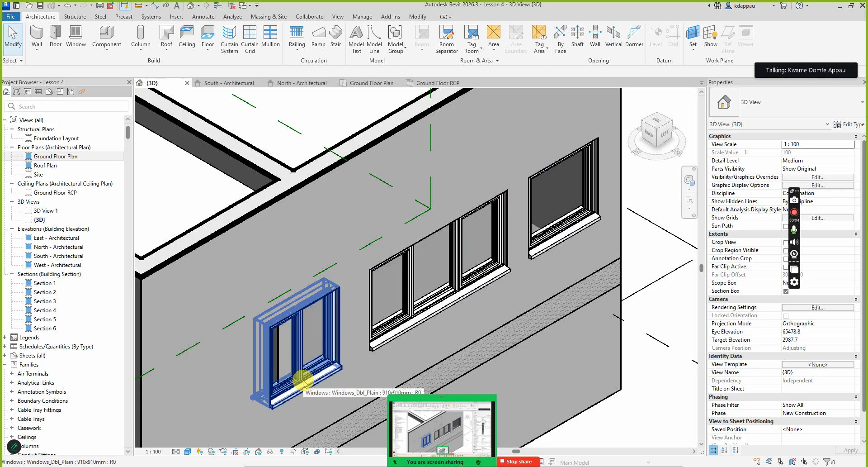
scroll(471, 285, "down", 4)
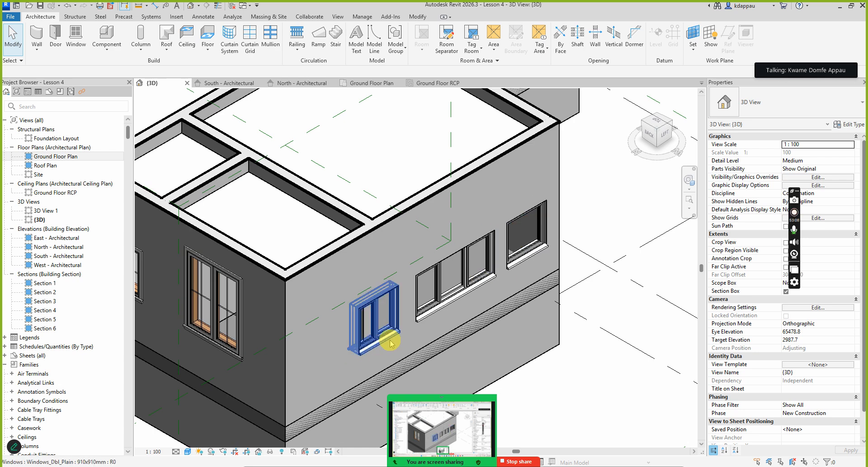
Create a window similar to the 1200 x 1500mm double casement near the corner and place it on the long windowless wall.
scroll(493, 286, "down", 3)
scroll(365, 310, "up", 5)
left_click(365, 319)
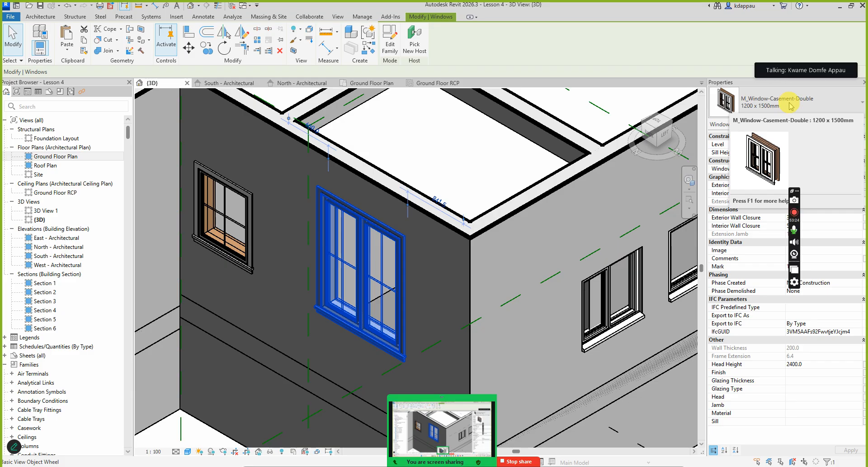
scroll(343, 234, "down", 4)
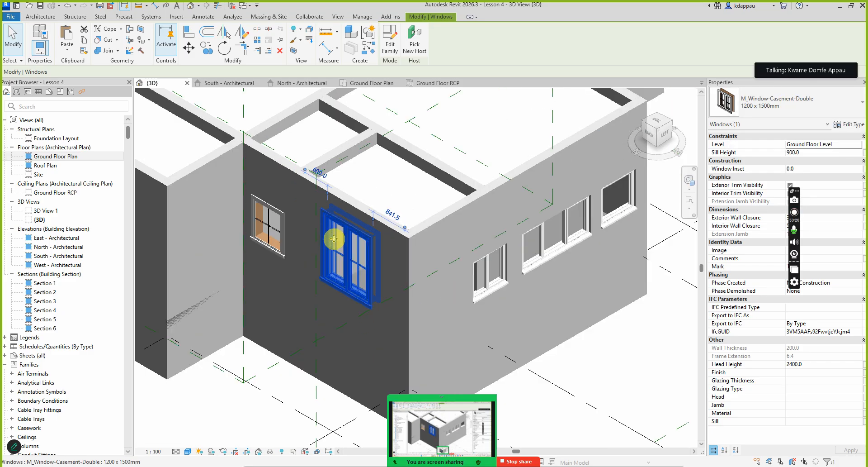
scroll(430, 319, "up", 3)
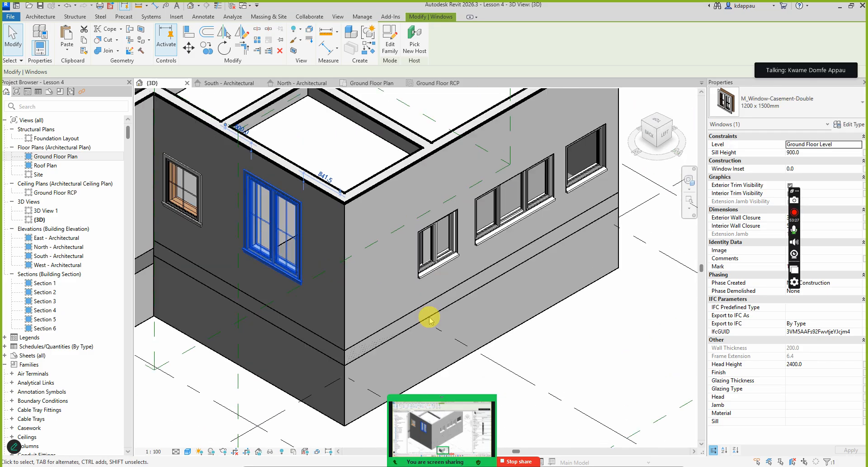
right_click(287, 231)
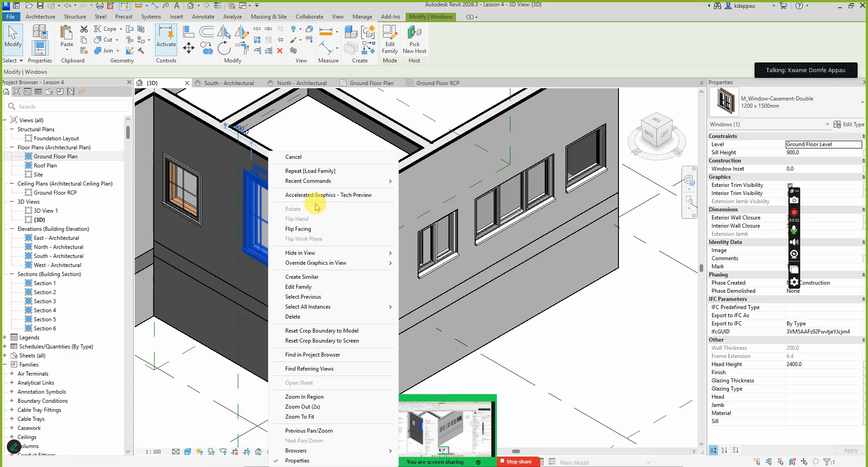
left_click(304, 276)
scroll(482, 270, "down", 4)
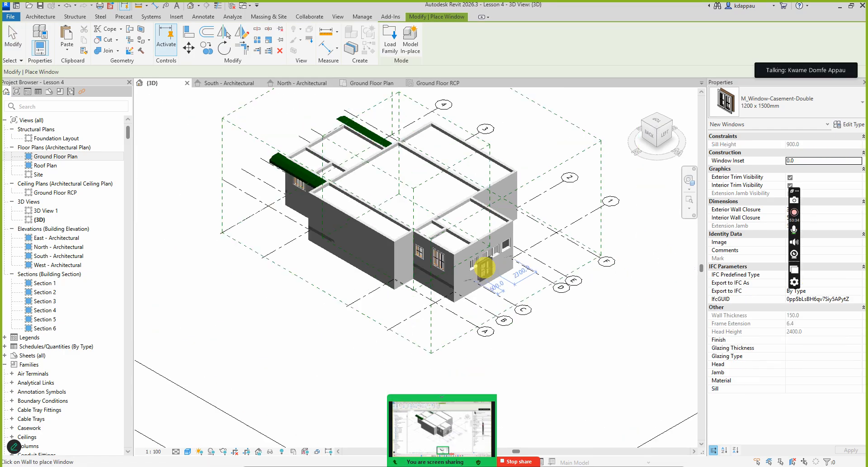
scroll(382, 253, "up", 6)
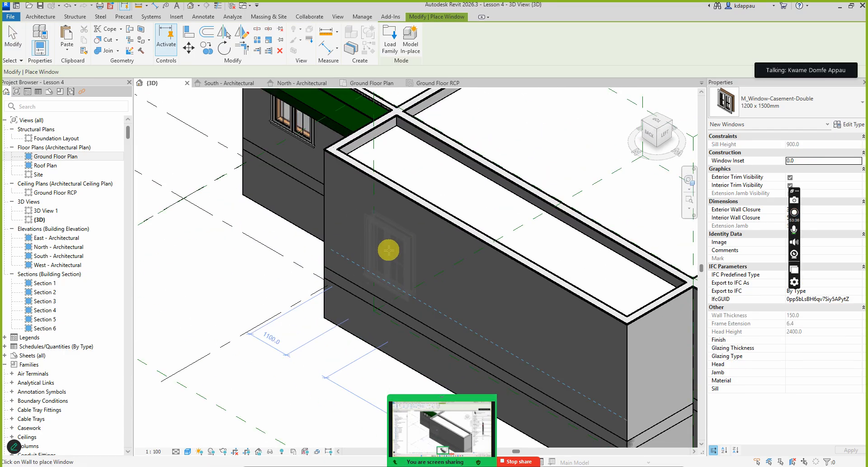
left_click(381, 258)
key("Escape")
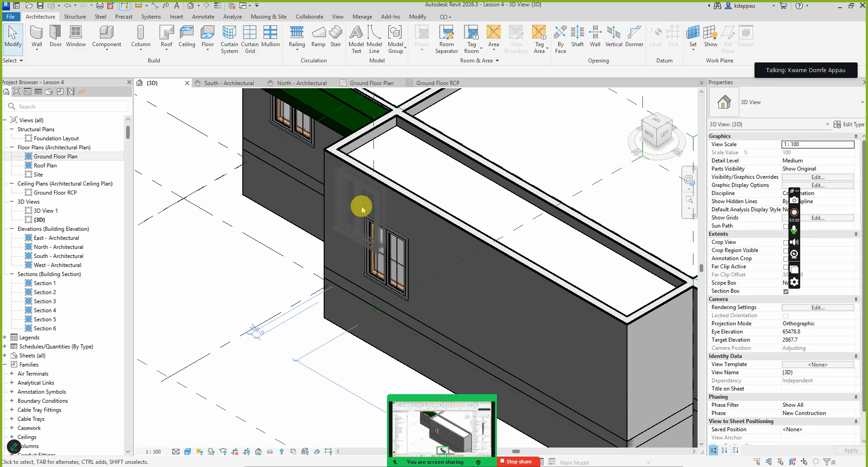
Start another window similar to the newly placed double casement and look through the loadable families in the current Windows folder.
left_click(391, 251)
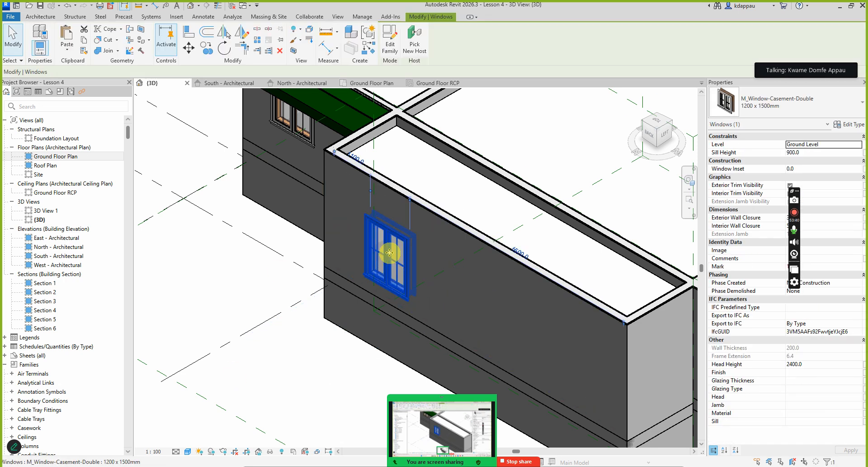
right_click(389, 256)
left_click(425, 277)
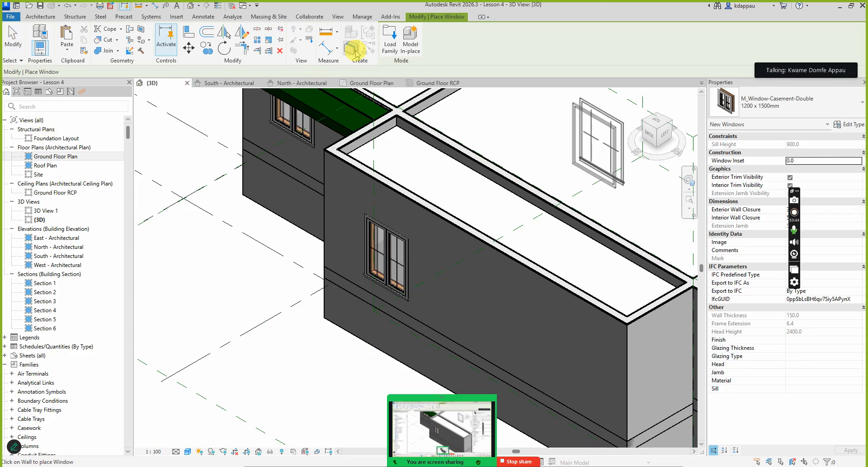
left_click(389, 40)
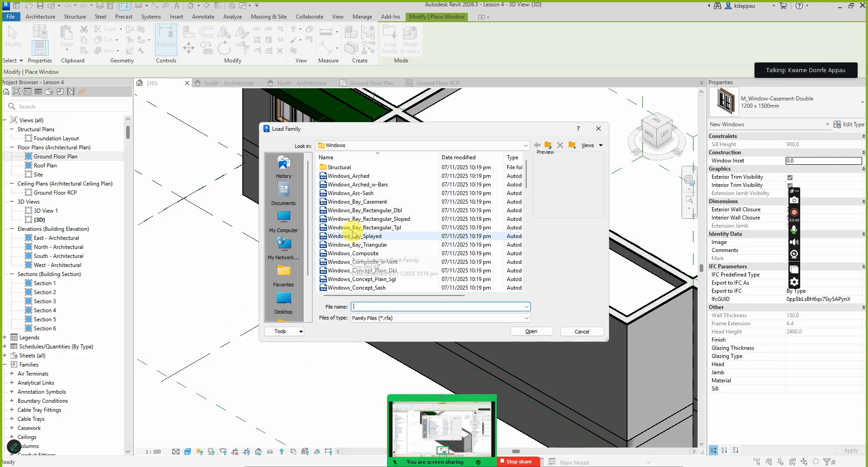
scroll(347, 219, "down", 15)
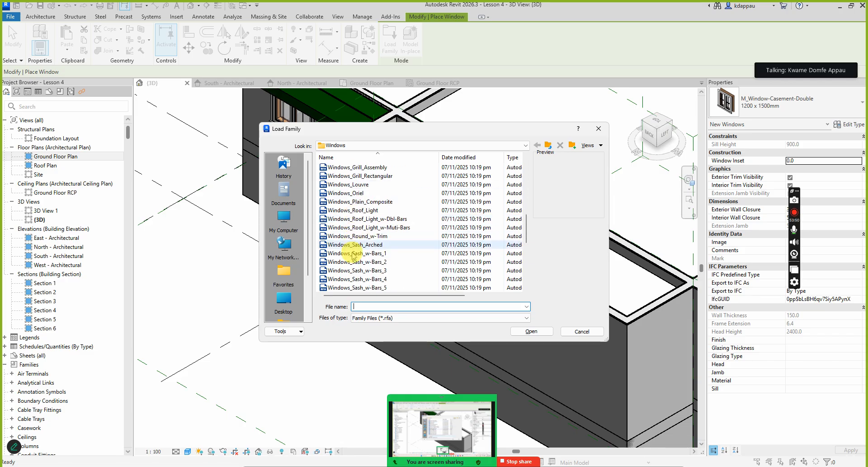
scroll(353, 223, "up", 6)
scroll(343, 195, "up", 10)
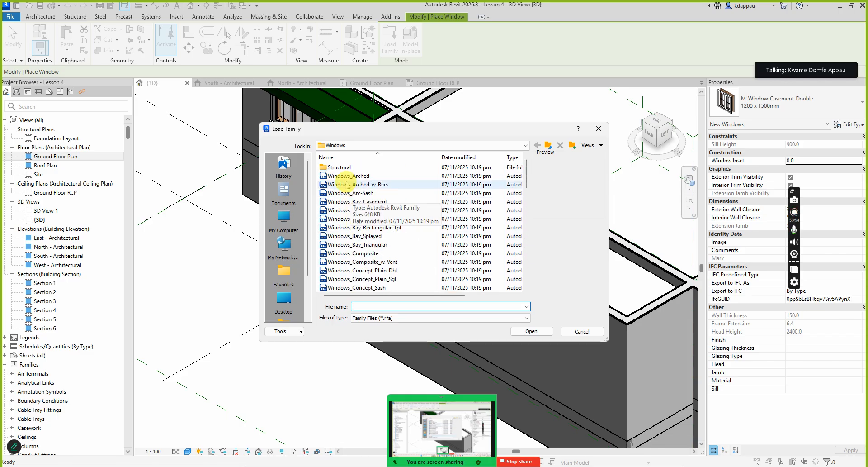
Browse the family library to the Windows folder that holds the M_Window families.
left_click(548, 145)
left_click(548, 145)
double_click(330, 176)
scroll(335, 208, "down", 10)
scroll(341, 230, "down", 3)
double_click(335, 281)
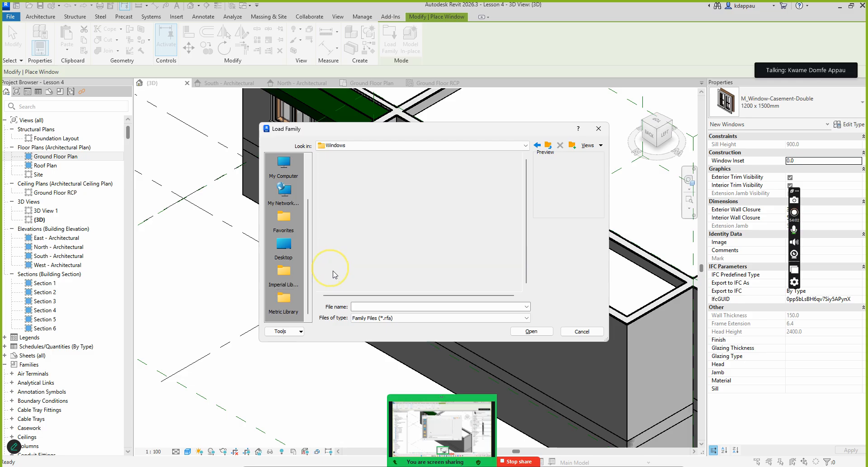
Try to load the M_Window-Casement-Double.rfa family into the project.
scroll(349, 215, "down", 3)
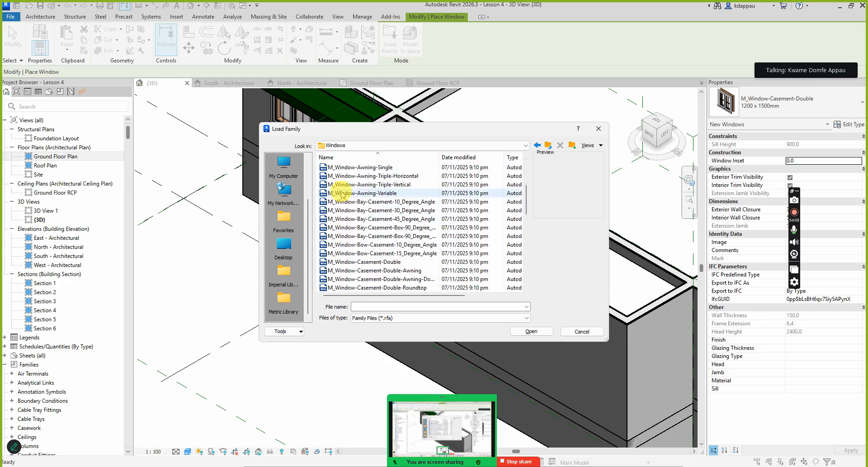
scroll(345, 213, "down", 1)
left_click(352, 238)
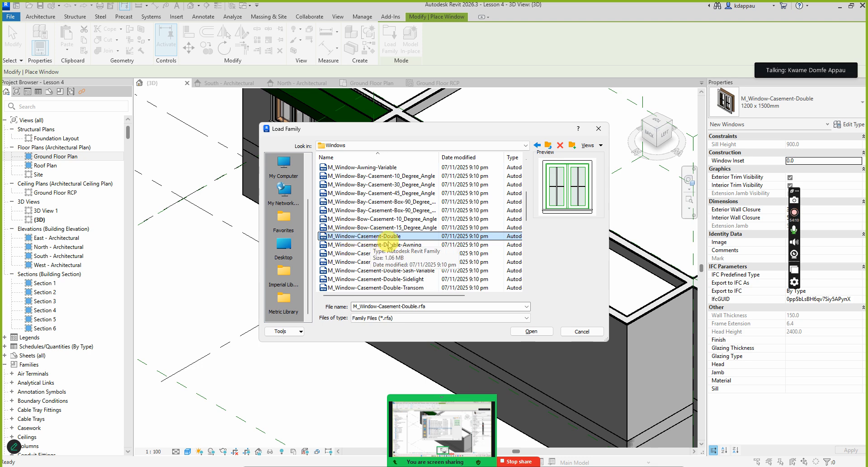
left_click(532, 333)
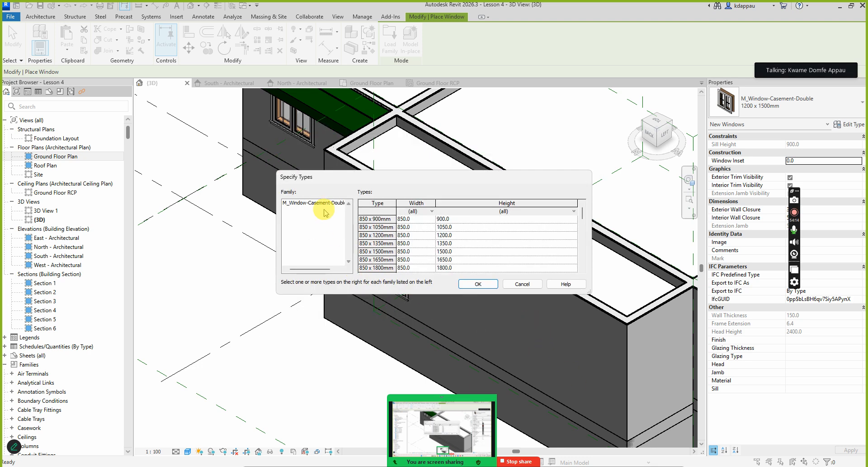
left_click(462, 284)
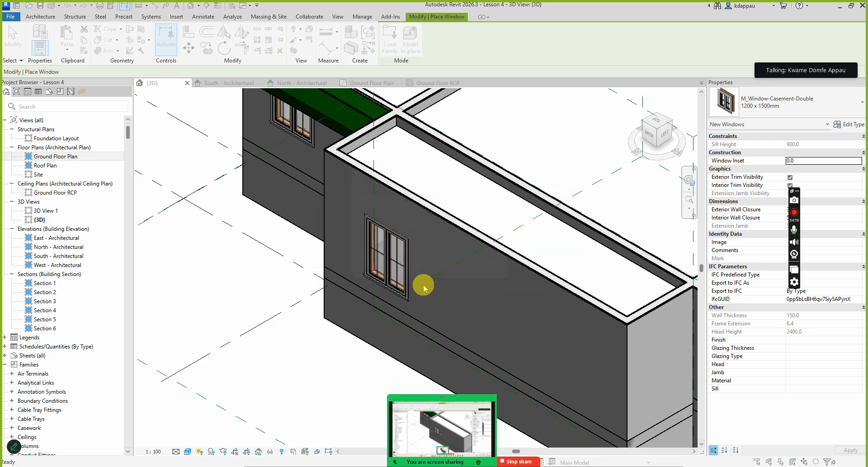
left_click(497, 266)
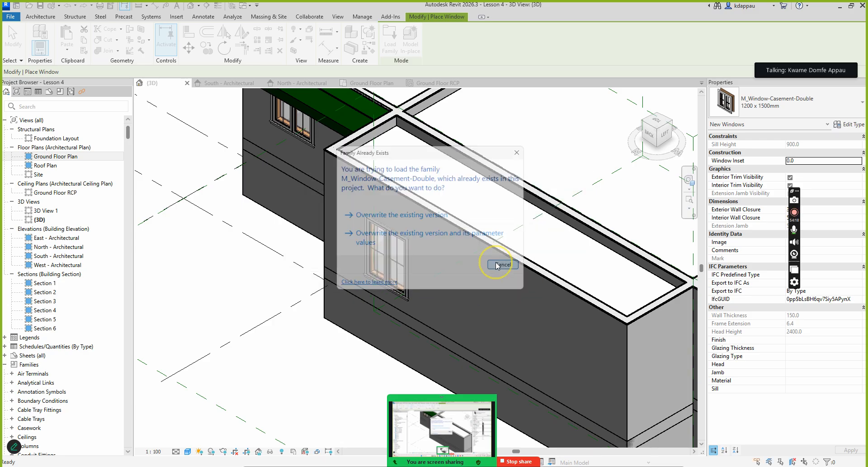
Place a second 1200 x 1500mm M_Window-Casement-Double window beside the first one on the long wall.
left_click(455, 288)
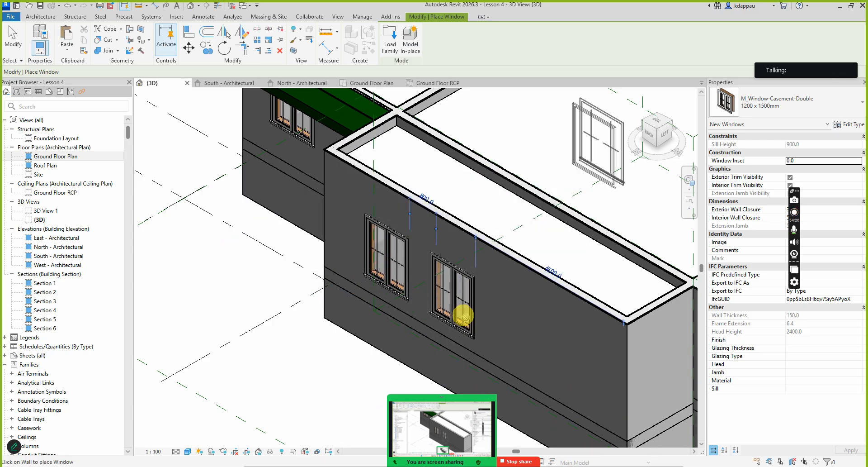
scroll(459, 300, "up", 2)
left_click(362, 235)
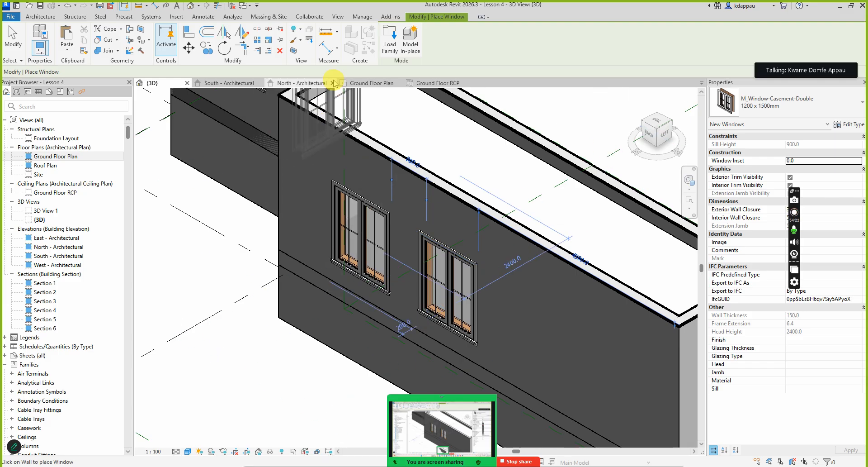
Load M_Window-Casement-Single_Left.rfa and place a 600 x 900mm window beside the two double casements on the long wall.
left_click(394, 44)
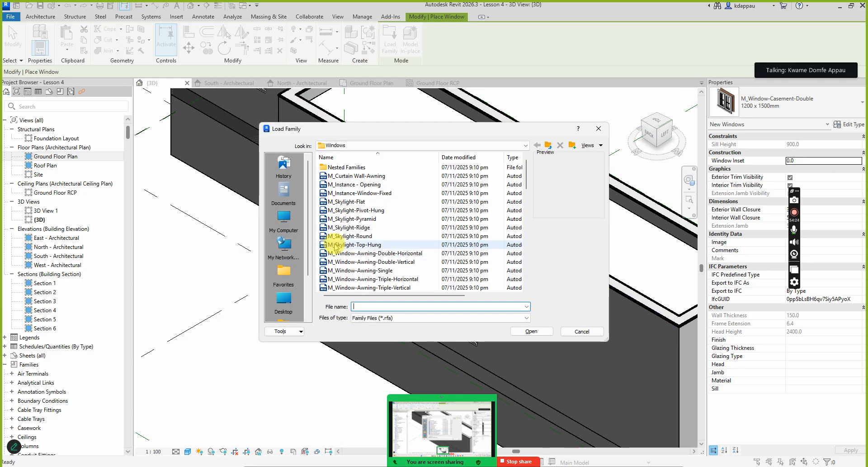
scroll(352, 230, "down", 5)
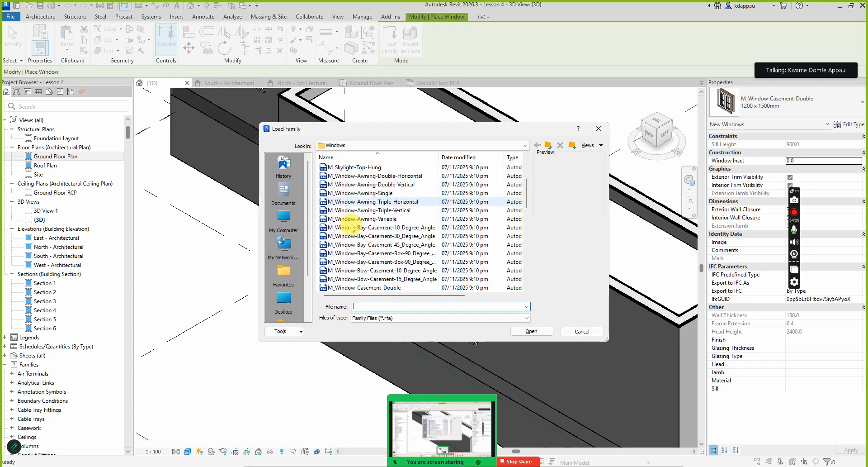
scroll(367, 271, "down", 3)
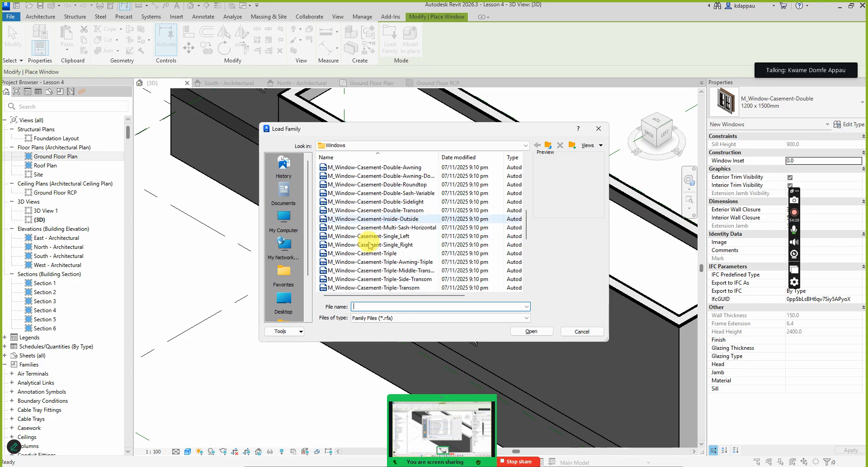
scroll(376, 253, "down", 2)
scroll(380, 251, "up", 1)
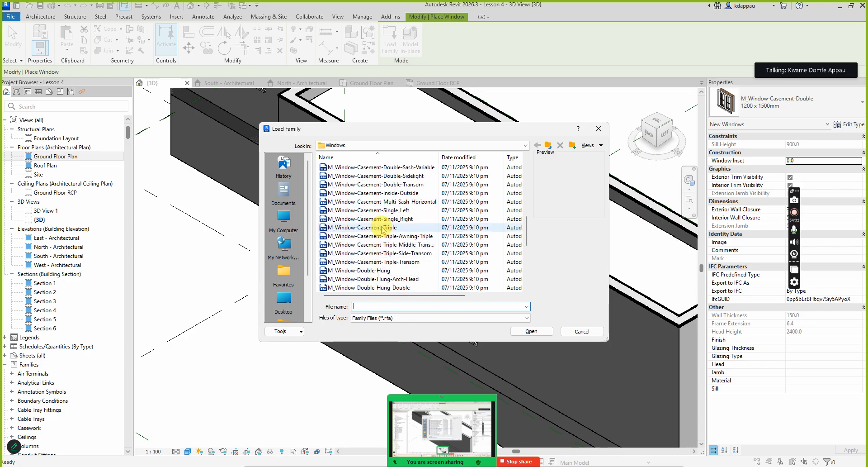
left_click(372, 210)
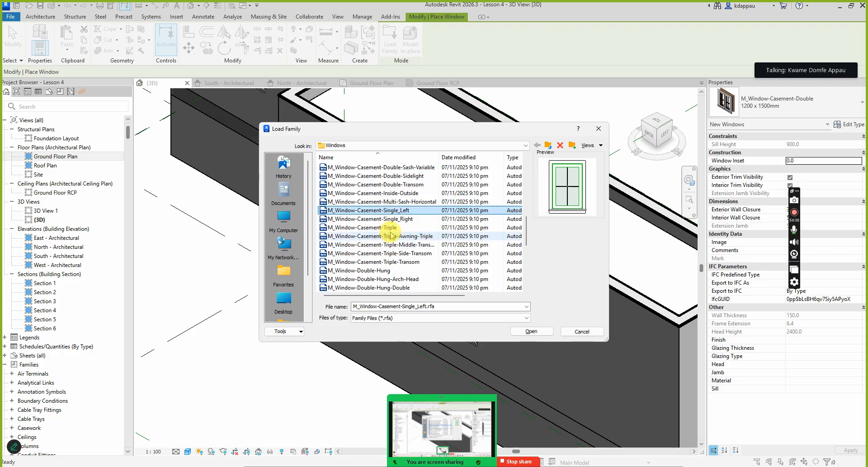
left_click(384, 218)
left_click(378, 211)
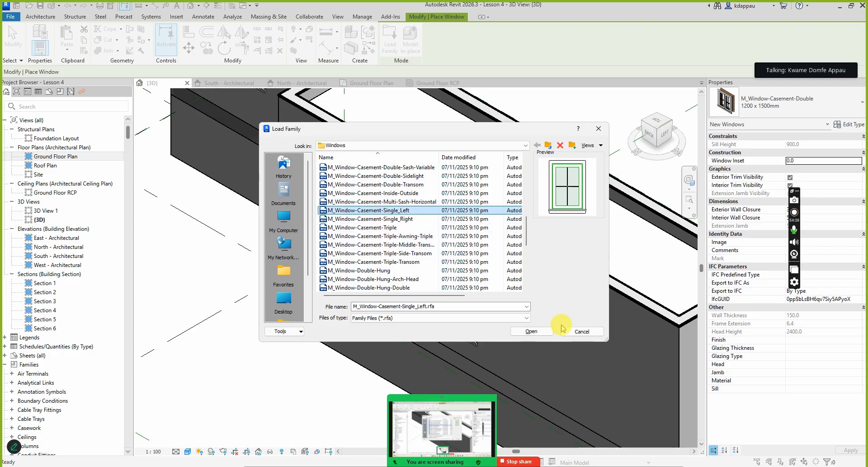
left_click(531, 333)
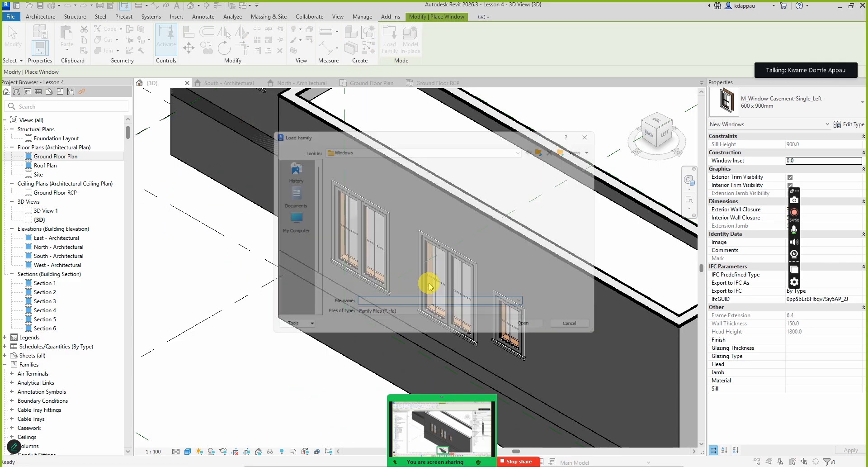
Load M_Window-Casement-Single_Right.rfa and place a 600 x 900mm window beside the single-left casement on the long wall.
scroll(366, 247, "down", 3)
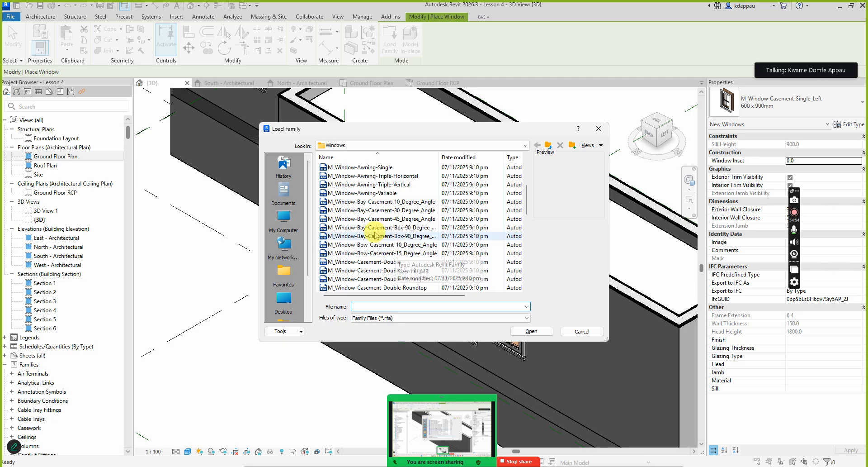
scroll(376, 256, "down", 2)
scroll(380, 257, "down", 1)
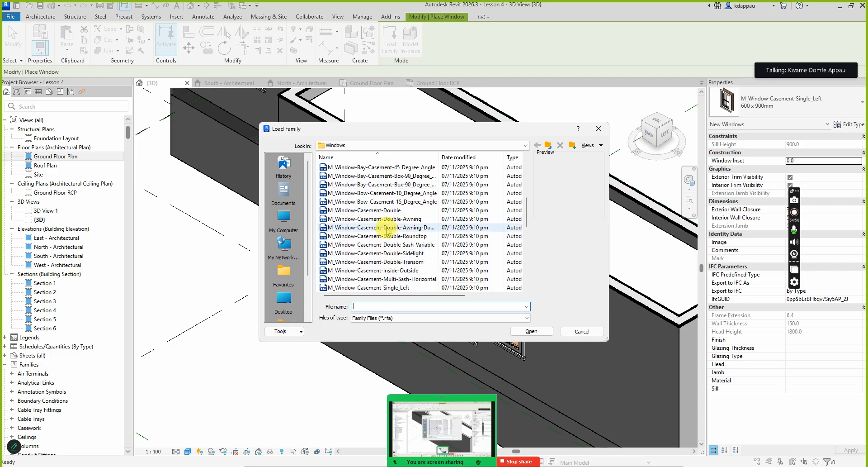
scroll(395, 231, "down", 2)
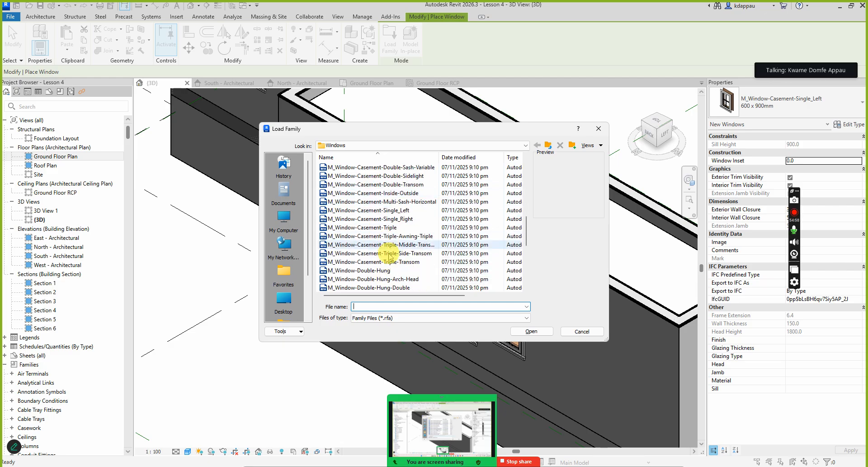
left_click(397, 219)
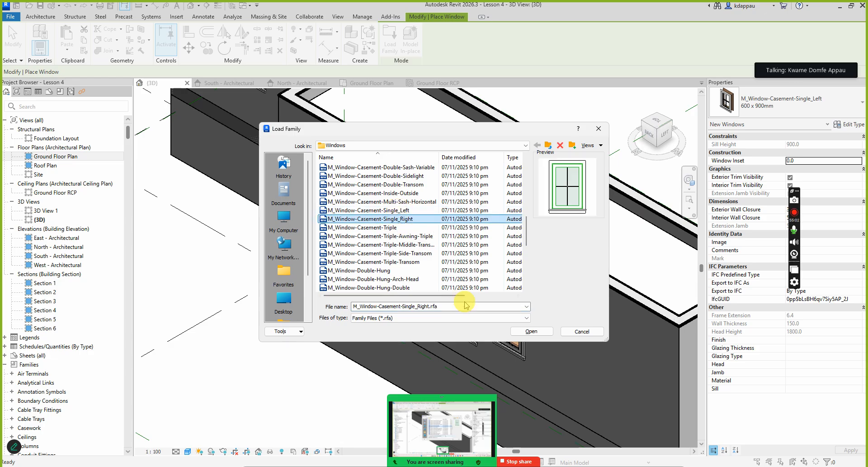
left_click(525, 332)
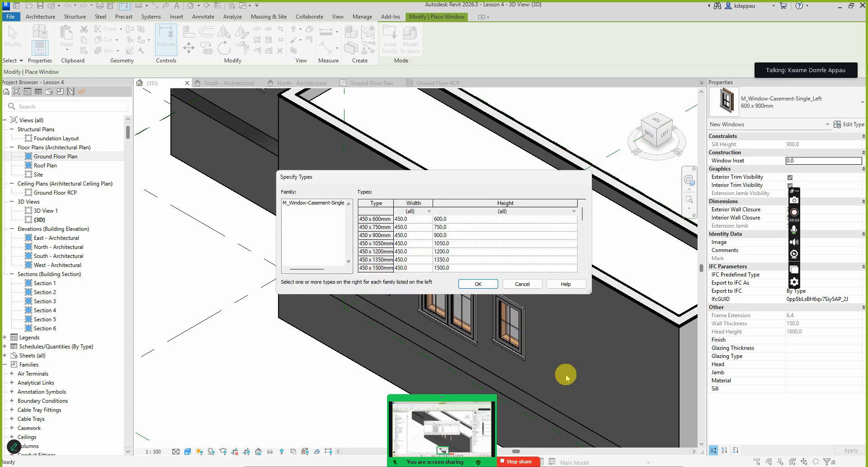
left_click(326, 205)
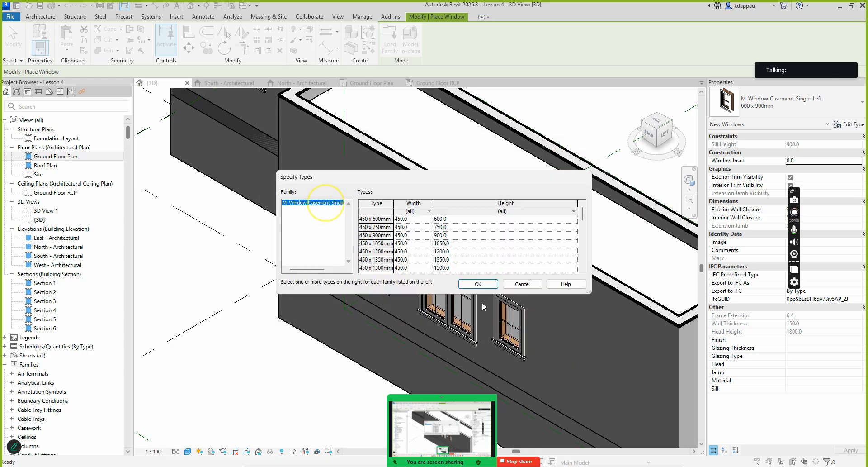
left_click(480, 283)
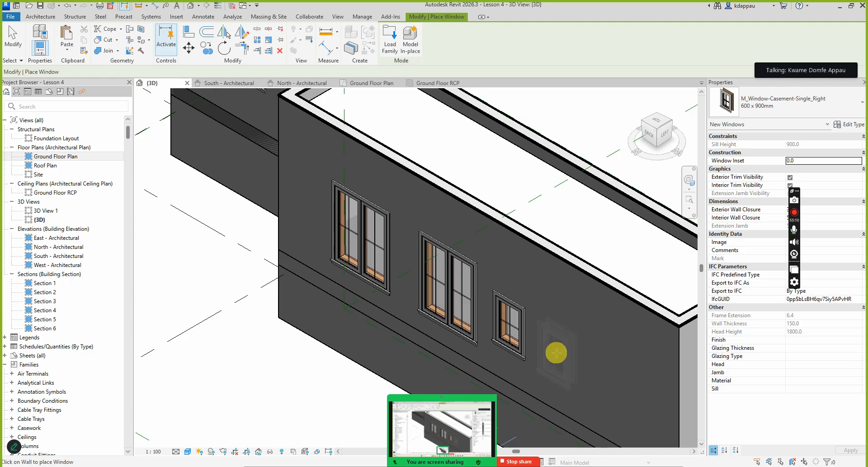
left_click(534, 314)
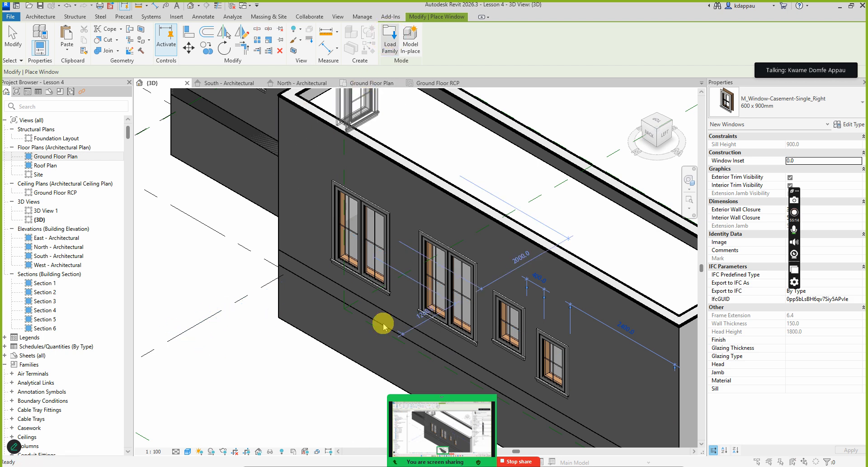
Load M_Window-Casement-Triple.rfa and place a 1550 x 650mm window at the corner end of the long wall's window row.
left_click(390, 40)
scroll(362, 253, "down", 5)
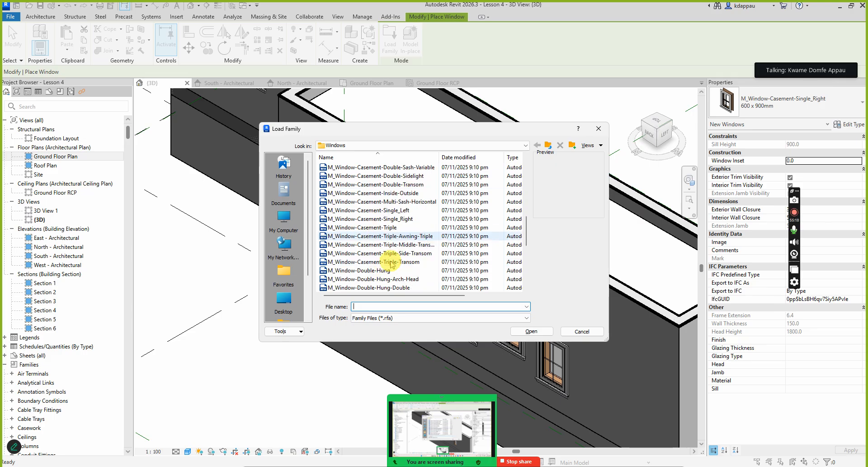
left_click(380, 227)
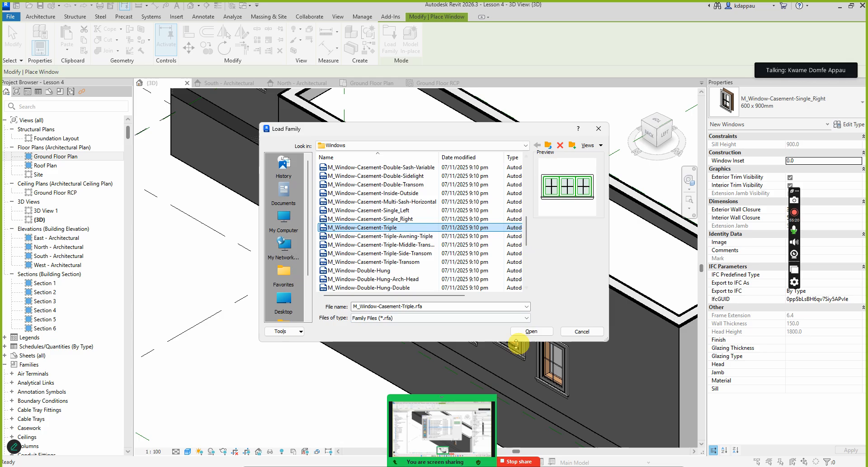
left_click(531, 332)
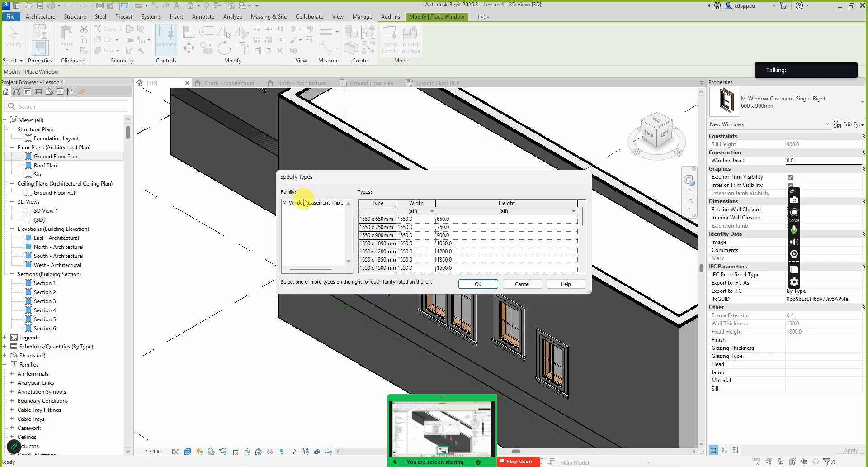
left_click(479, 285)
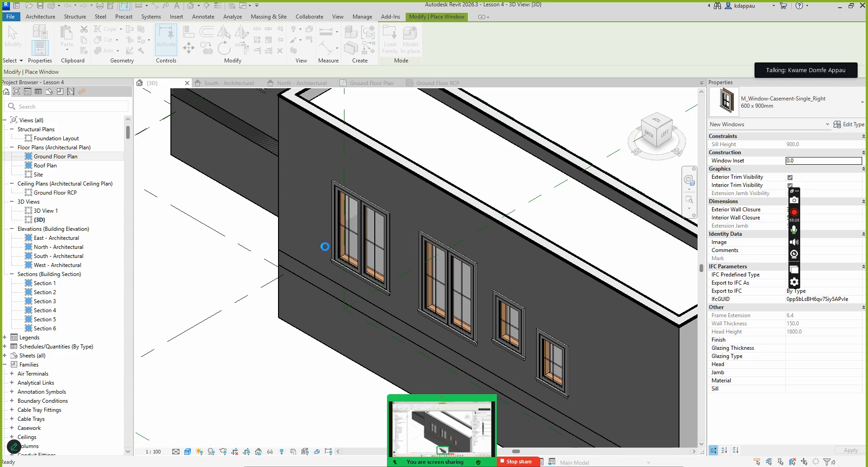
scroll(368, 252, "down", 3)
scroll(519, 330, "up", 5)
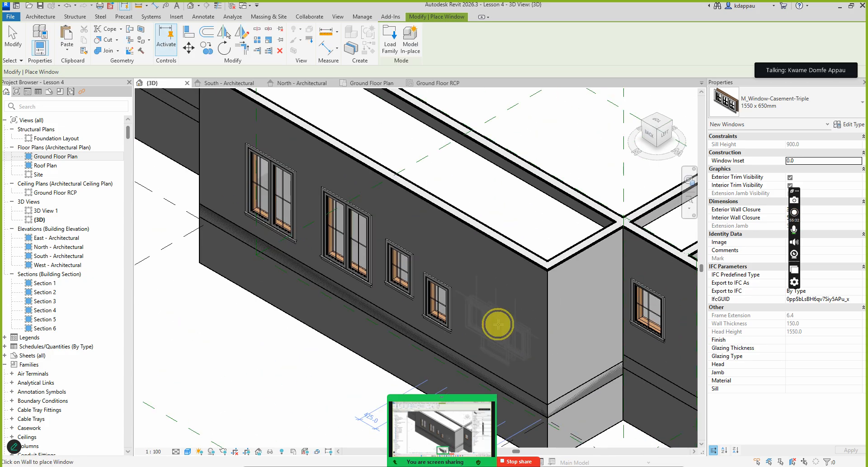
key("Escape")
key("Escape")
left_click(495, 321)
Examine the casement windows on the long wall and the windows on the neighbouring walls around the corner.
scroll(519, 359, "up", 3)
scroll(519, 359, "down", 5)
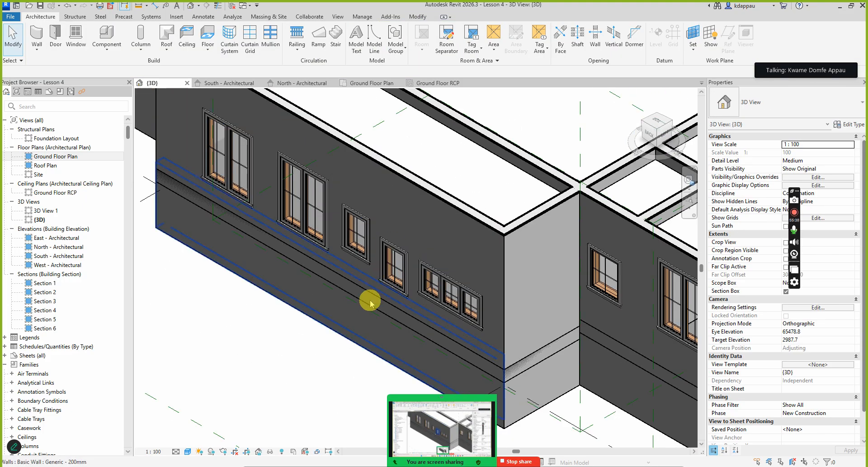
scroll(370, 303, "down", 4)
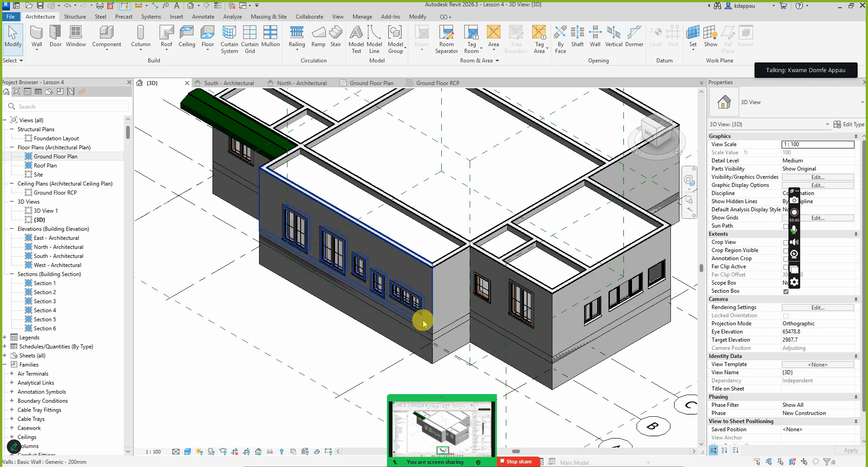
scroll(393, 290, "up", 5)
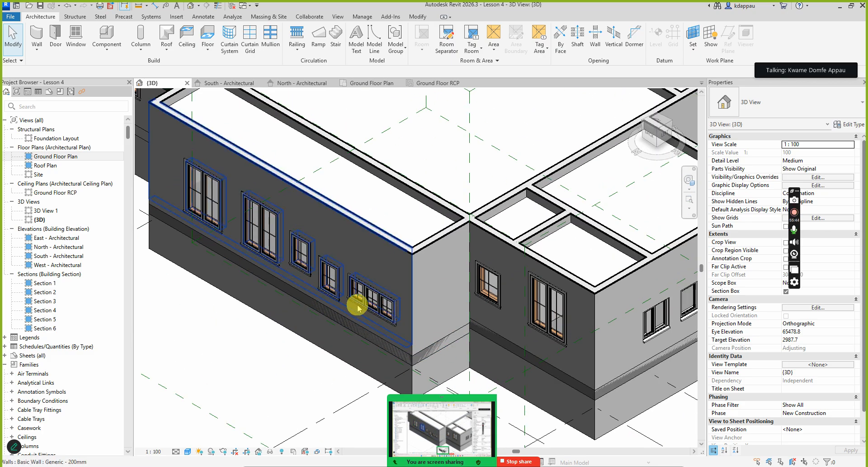
middle_click_drag(332, 277, 581, 235, "shift")
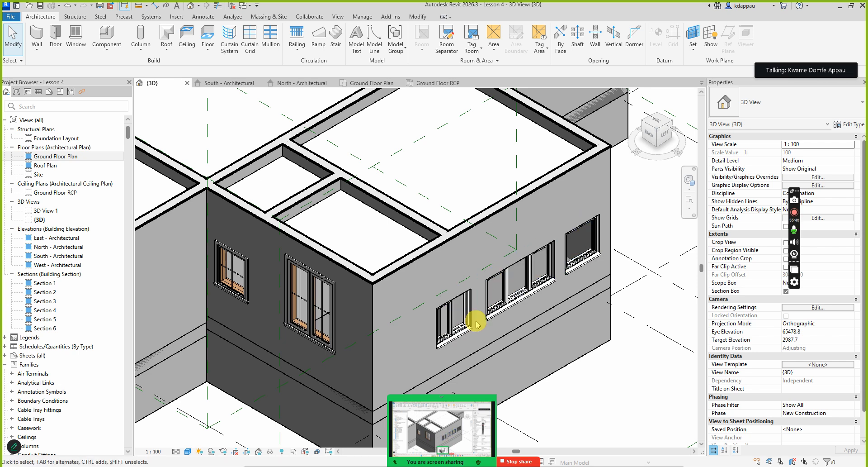
scroll(482, 321, "down", 2)
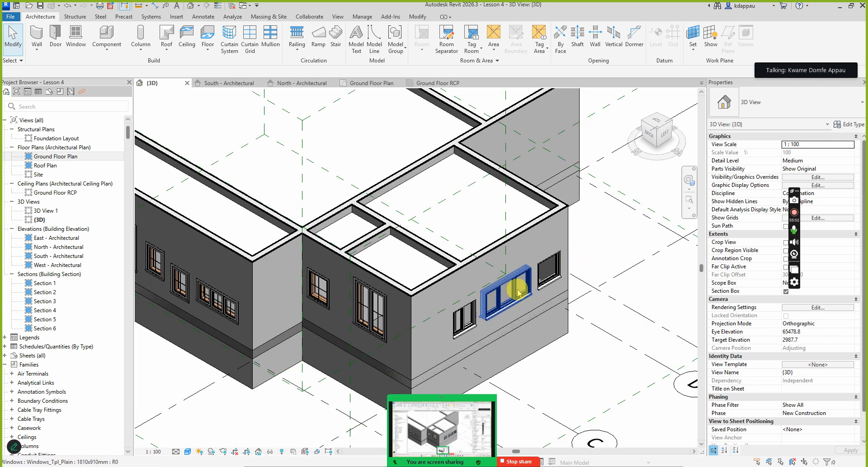
scroll(537, 274, "down", 4)
scroll(340, 276, "up", 3)
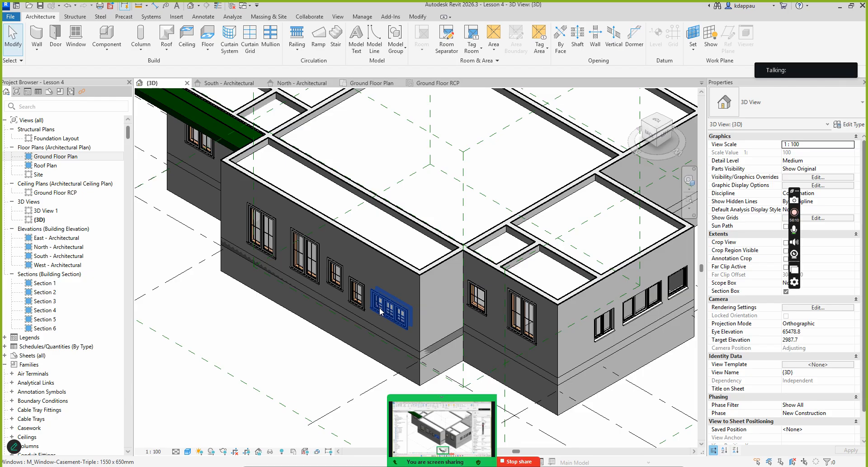
left_click(307, 263)
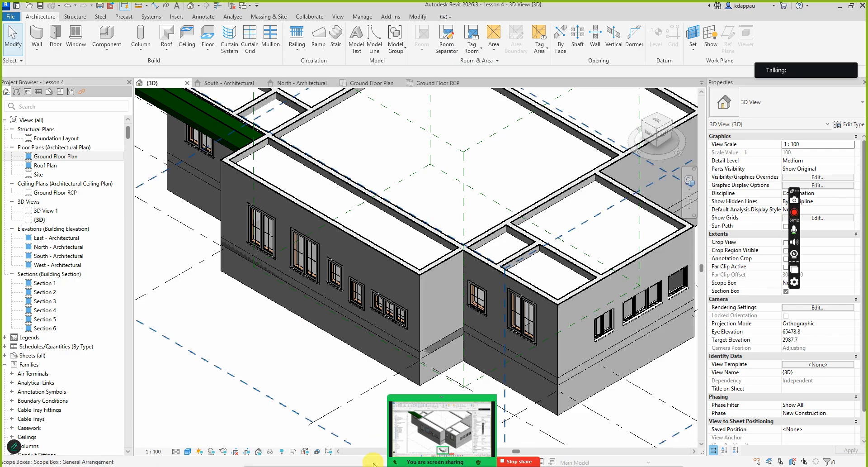
Switch to the Zoom meeting's participant list and look through the attendees.
mouse_move(425, 461)
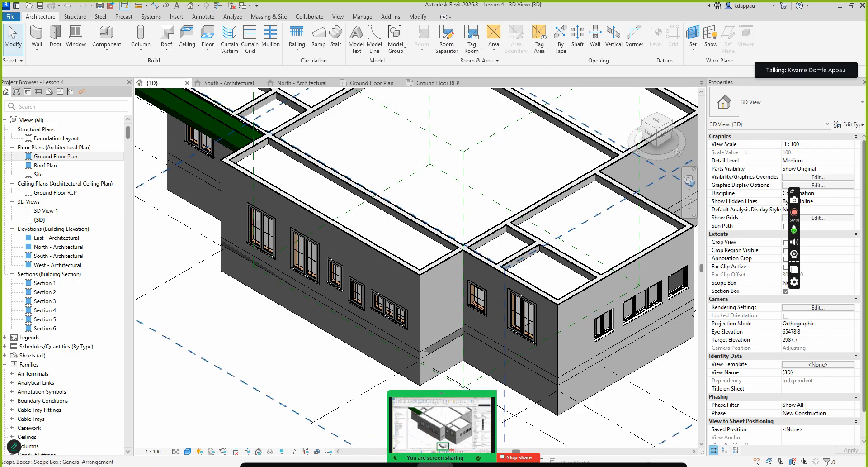
left_click(346, 455)
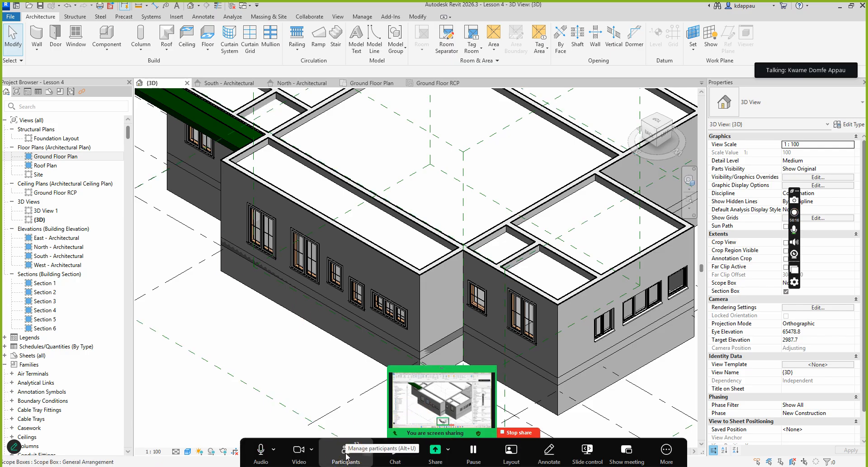
left_click(342, 450)
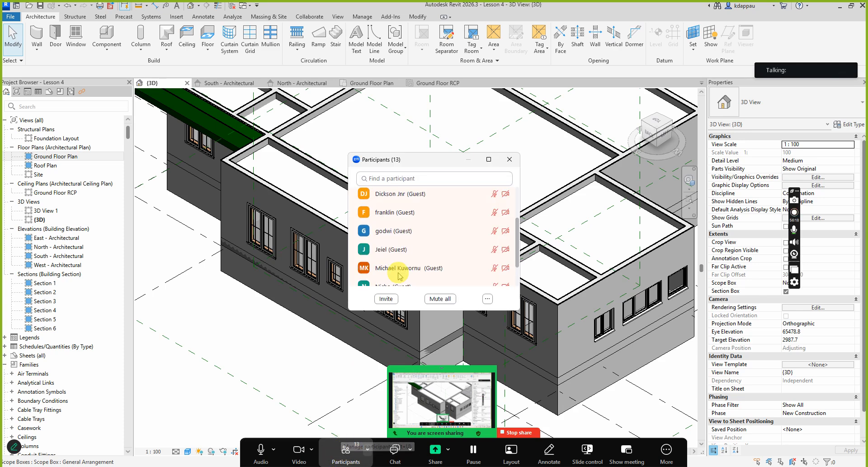
scroll(393, 239, "down", 5)
scroll(395, 258, "up", 3)
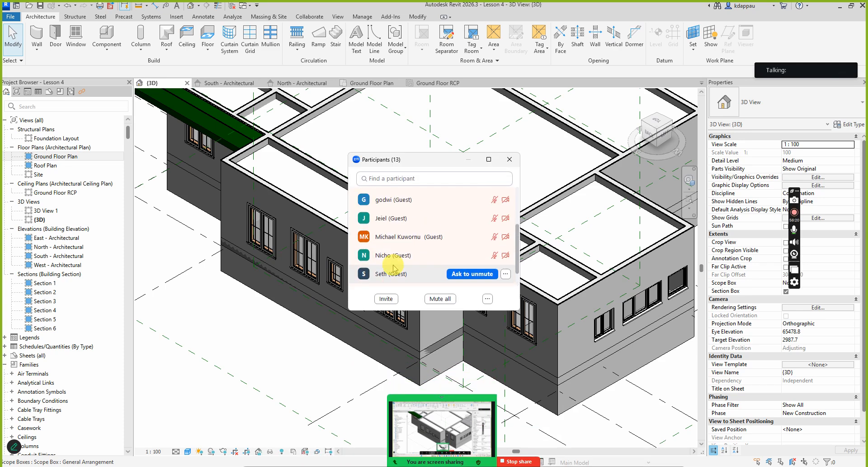
scroll(392, 256, "up", 4)
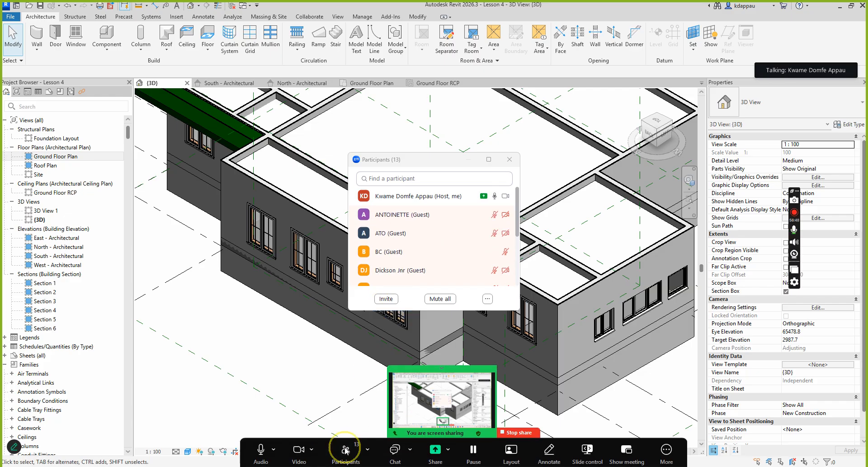
left_click(346, 449)
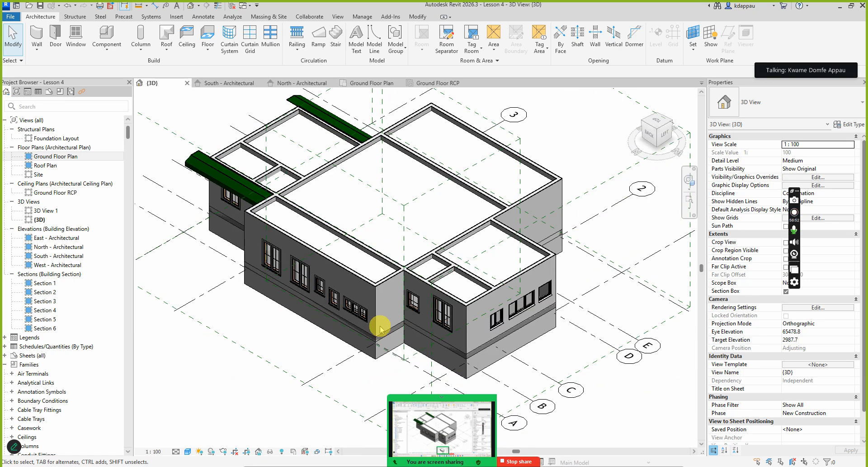
Compare the casement windows on the long wall with the plain windows on the projecting block's light-coloured side wall.
scroll(271, 273, "up", 3)
scroll(306, 294, "down", 5)
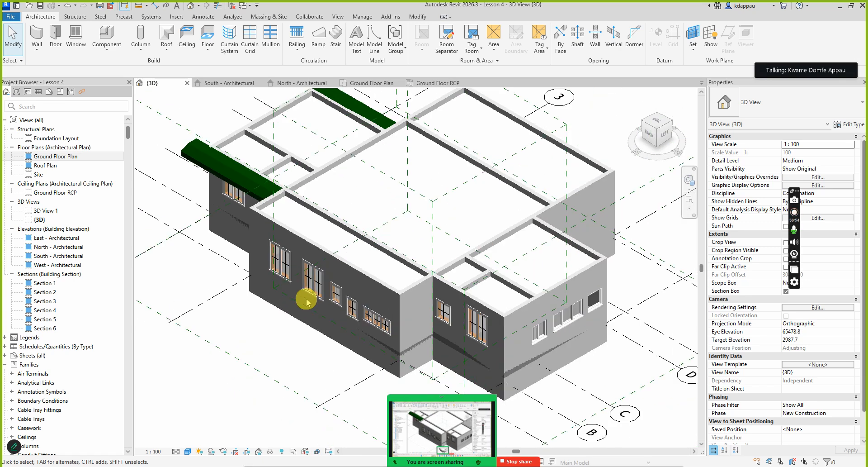
scroll(529, 281, "up", 5)
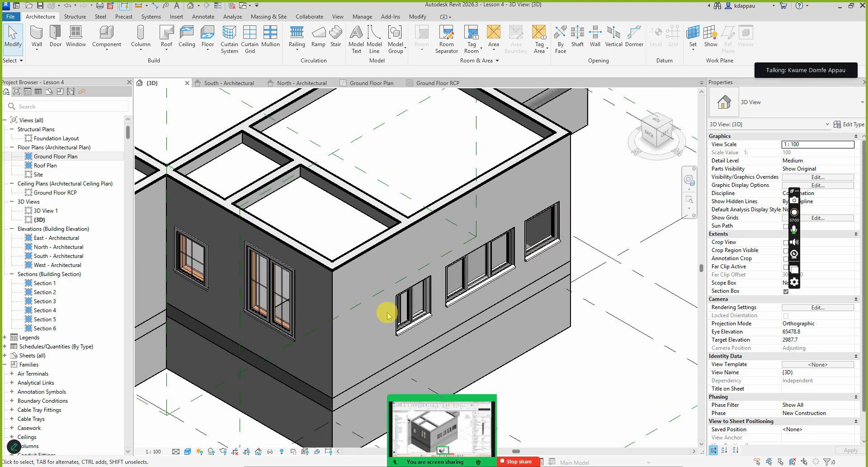
scroll(387, 315, "down", 5)
scroll(333, 248, "up", 5)
scroll(244, 219, "down", 3)
scroll(354, 270, "up", 4)
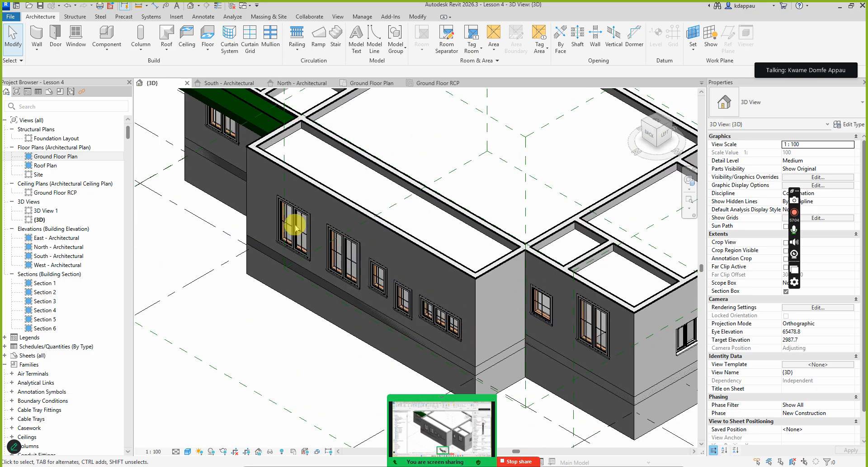
scroll(388, 288, "down", 3)
scroll(316, 276, "up", 3)
scroll(316, 277, "up", 2)
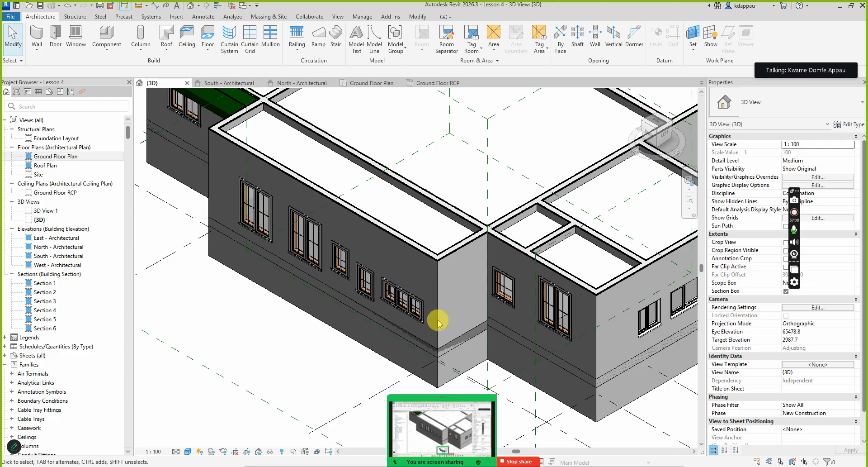
scroll(330, 271, "down", 3)
scroll(529, 303, "up", 4)
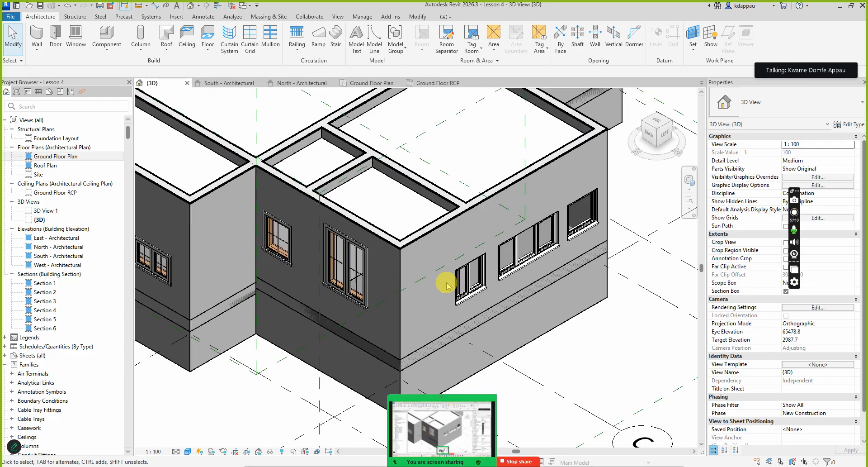
Delete the three plain windows, including the 910x910mm double and the triple, from the projecting block's light-coloured side wall.
left_click(468, 290)
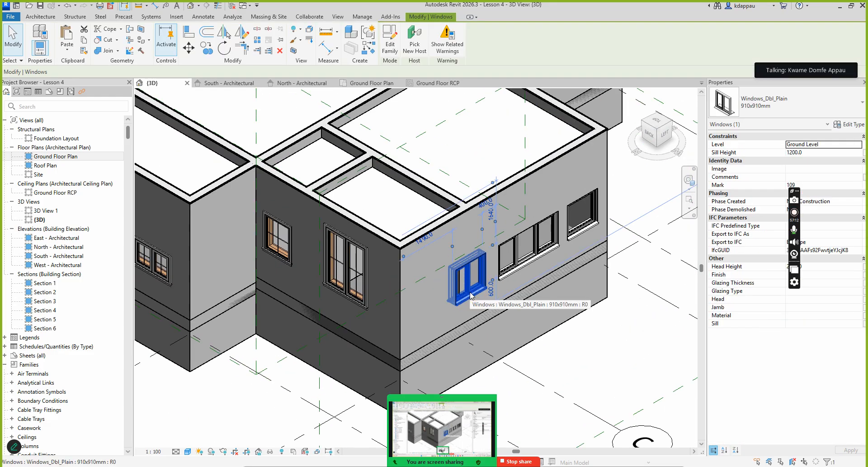
key("Delete")
left_click(514, 270)
key("Delete")
left_click(590, 234)
key("Delete")
Delete the small window and the double casement window from the projecting block's dark wall next to the recess.
scroll(527, 254, "down", 2)
scroll(394, 273, "up", 2)
left_click(371, 245)
key("Delete")
left_click(441, 272)
key("Delete")
scroll(244, 237, "down", 2)
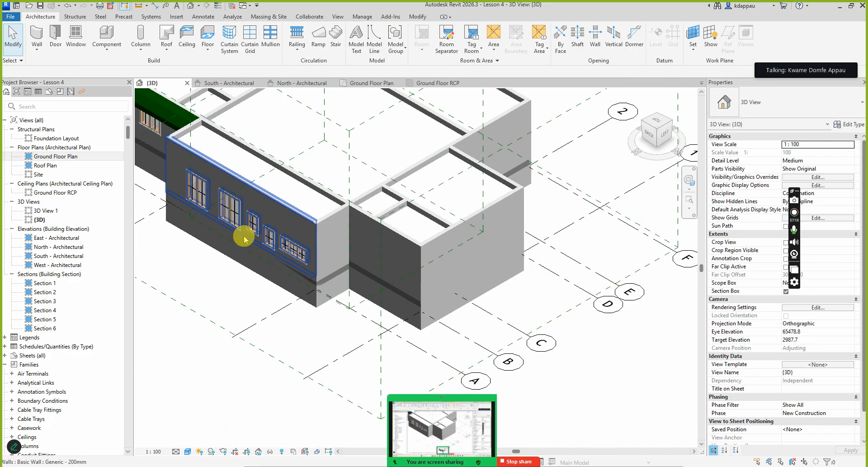
Open the Ground Floor Plan and examine the casement windows in the outer wall of the terrace.
scroll(236, 238, "up", 2)
scroll(222, 241, "down", 2)
scroll(229, 235, "up", 3)
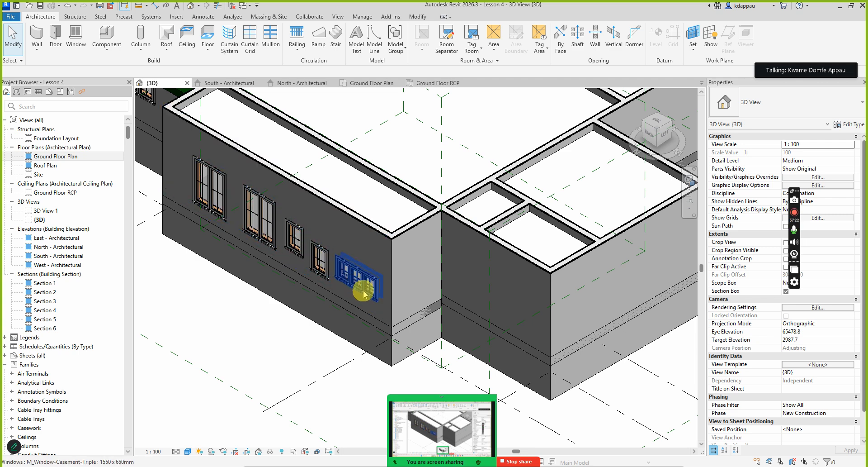
double_click(52, 157)
scroll(329, 284, "down", 5)
scroll(329, 285, "down", 3)
scroll(316, 253, "up", 6)
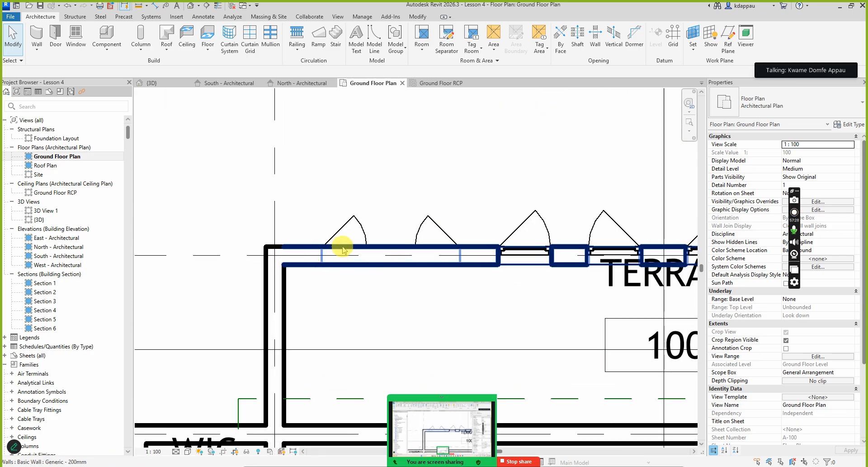
Inspect the properties of the triple, single and double casement windows along the terrace's outer wall.
left_click(341, 229)
scroll(357, 258, "down", 2)
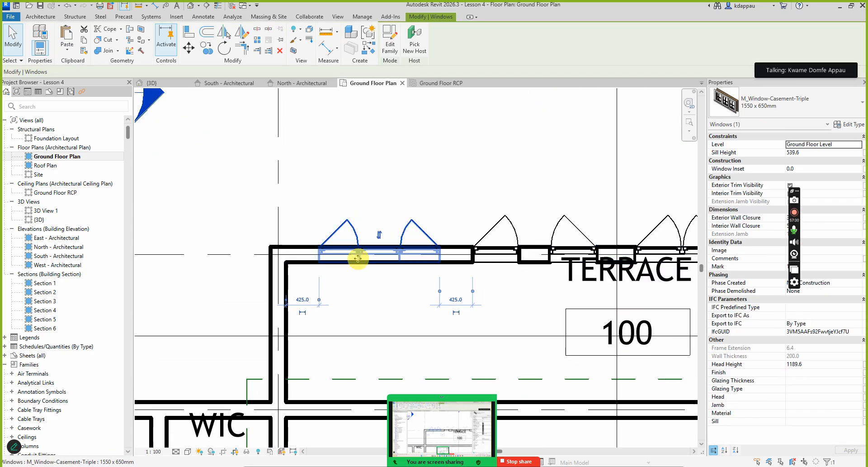
scroll(357, 248, "up", 1)
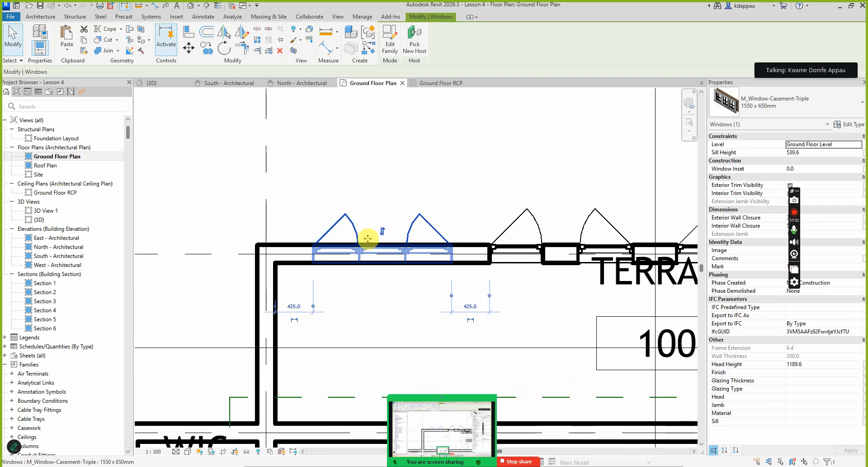
scroll(368, 240, "down", 3)
scroll(407, 232, "up", 2)
left_click(400, 253)
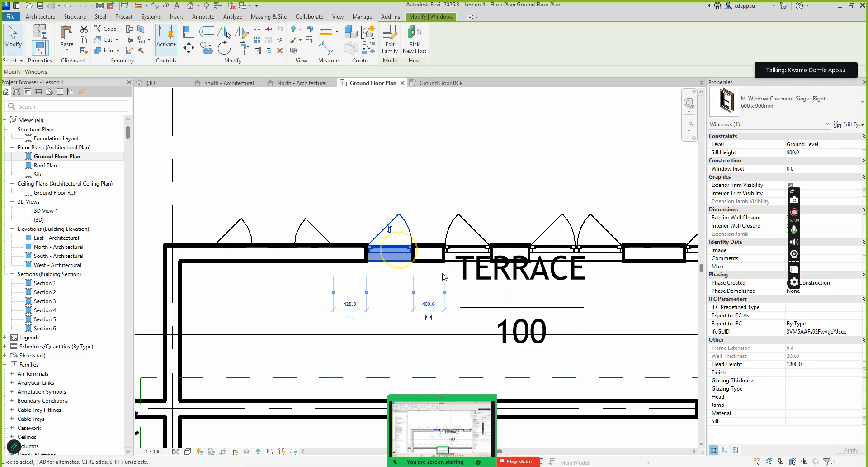
scroll(460, 248, "down", 2)
scroll(510, 251, "up", 2)
left_click(510, 250)
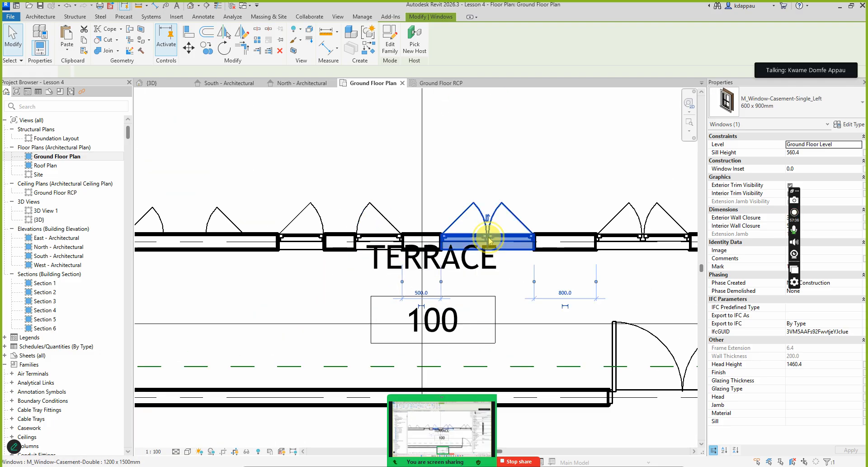
scroll(500, 246, "down", 2)
scroll(549, 241, "up", 2)
left_click(549, 241)
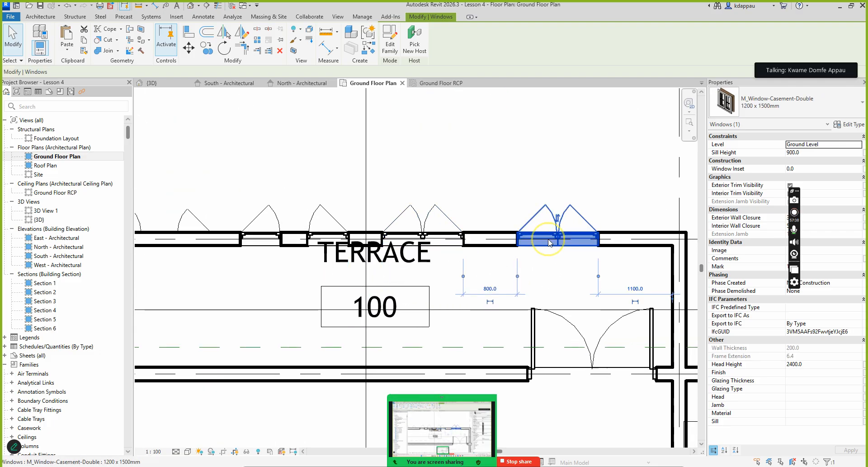
Delete the double casement window opposite the double door in the terrace's outer wall.
left_click(445, 242)
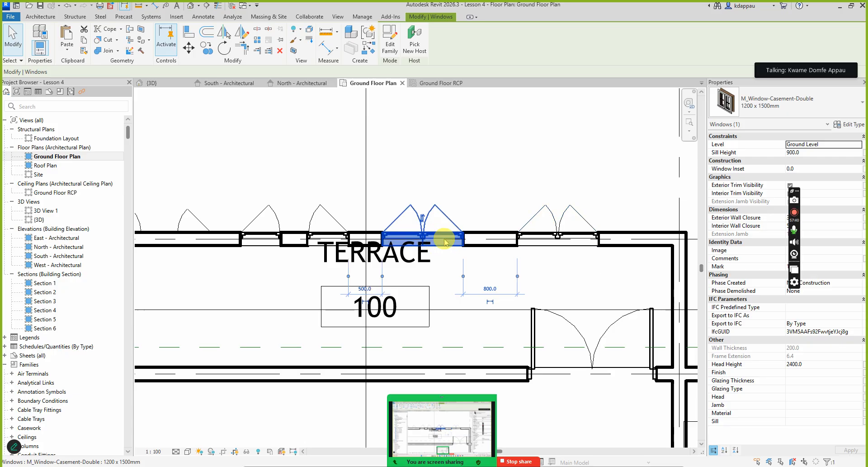
left_click(558, 235)
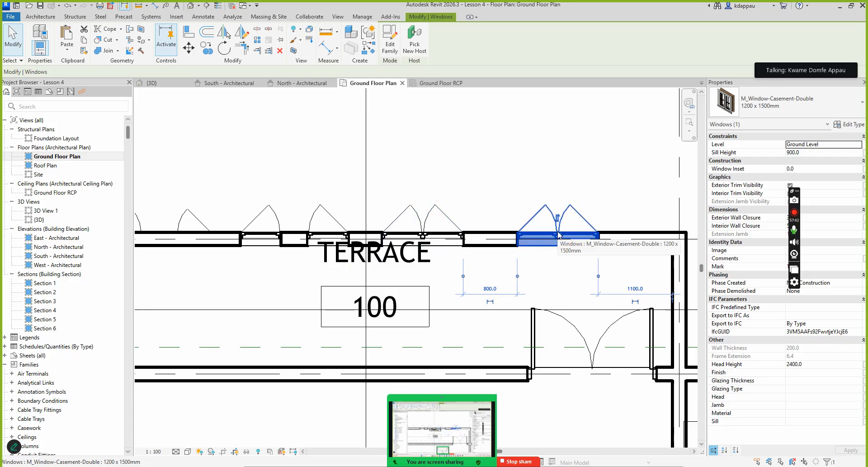
key("Delete")
Compare the single-right and single-left casement windows in the terrace's outer wall.
scroll(553, 232, "down", 4)
scroll(384, 248, "up", 5)
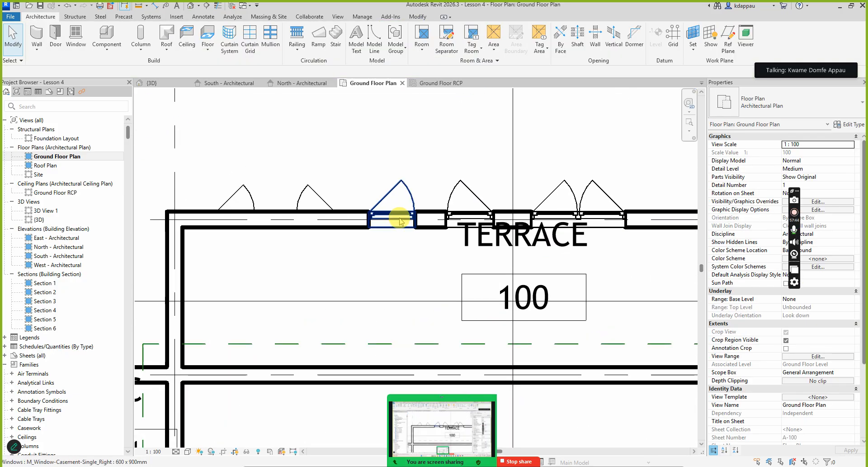
left_click(404, 221)
left_click(469, 219)
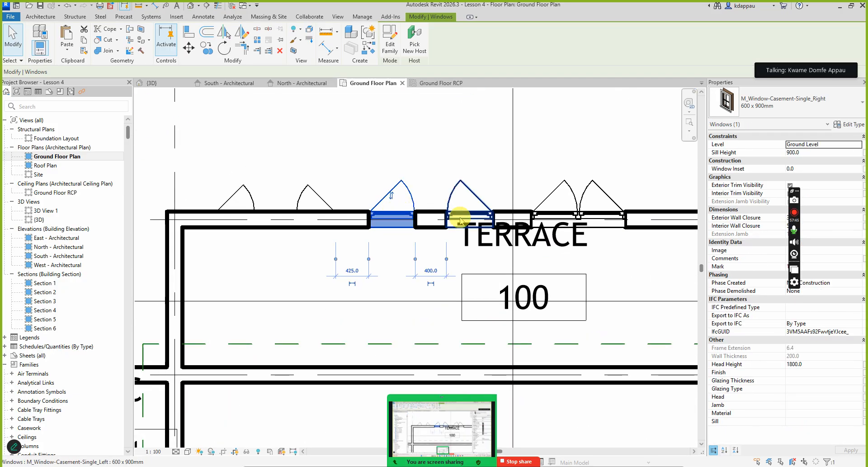
left_click(391, 220)
left_click(470, 221)
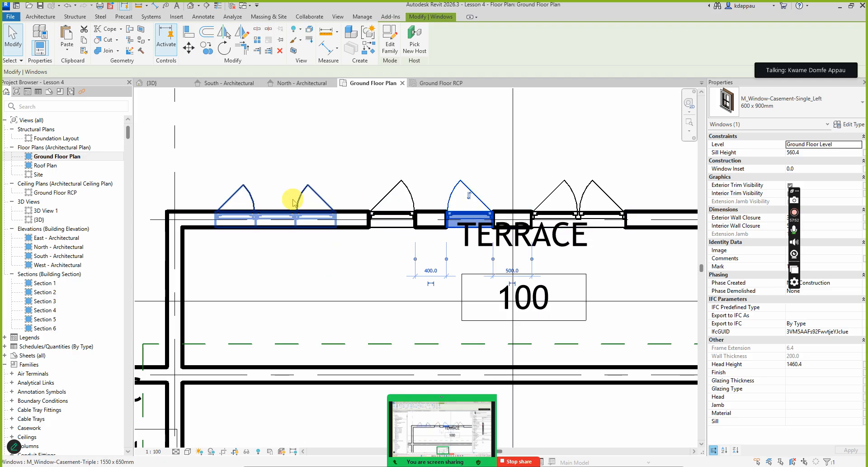
left_click(359, 139)
scroll(357, 180, "down", 2)
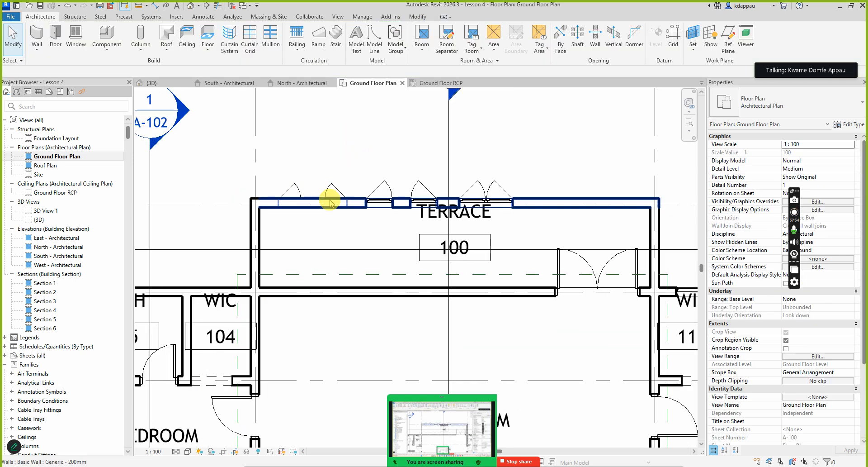
Check which types are available for the single-right casement window in the terrace's outer wall, keeping its current type.
scroll(329, 190, "up", 1)
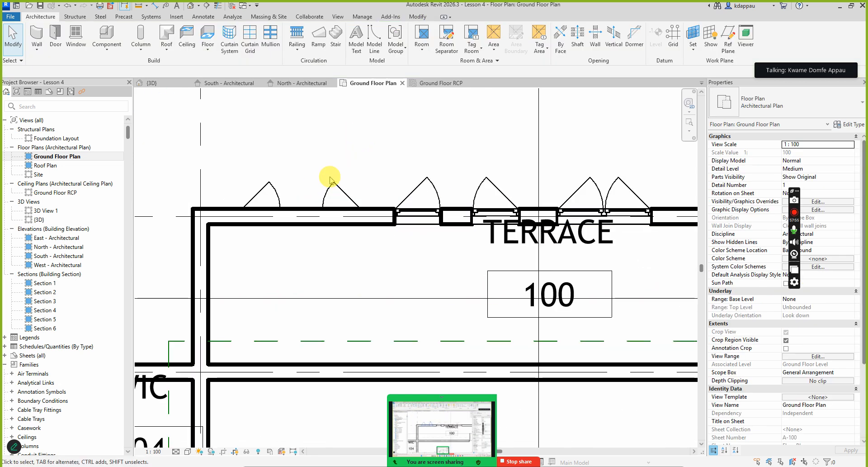
scroll(411, 215, "up", 1)
left_click(410, 216)
scroll(409, 217, "down", 3)
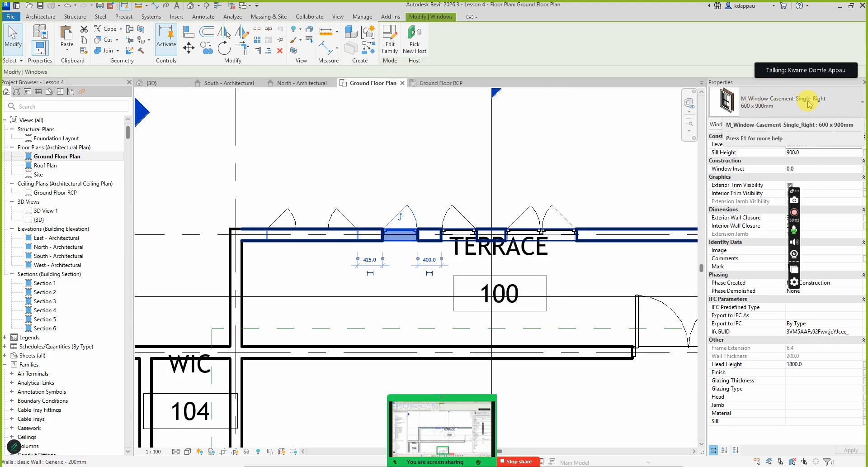
left_click(774, 100)
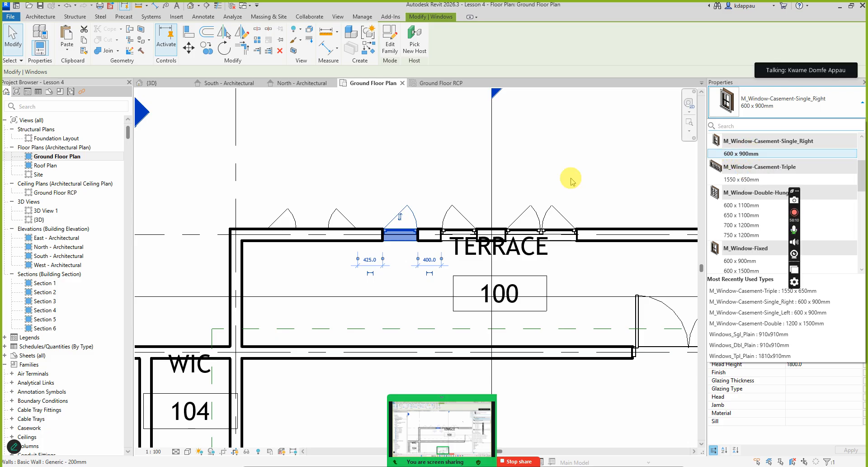
left_click(441, 182)
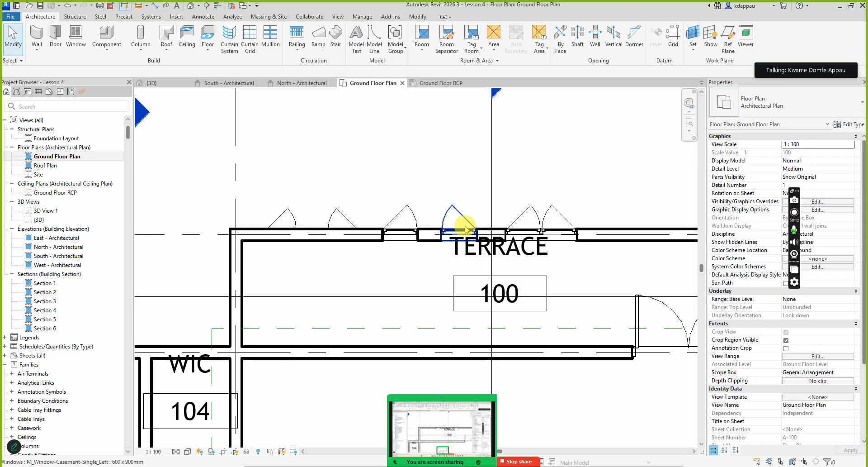
Check which types are available for the single-left casement window in the terrace's outer wall, keeping its current type.
left_click(466, 228)
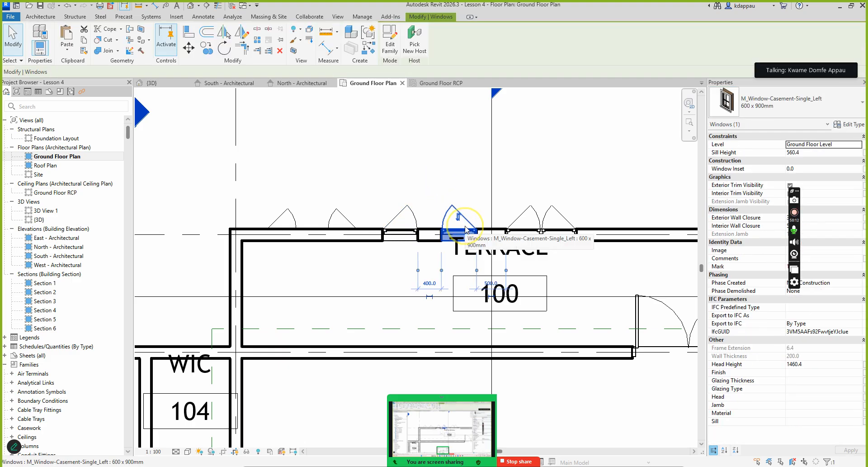
left_click(772, 107)
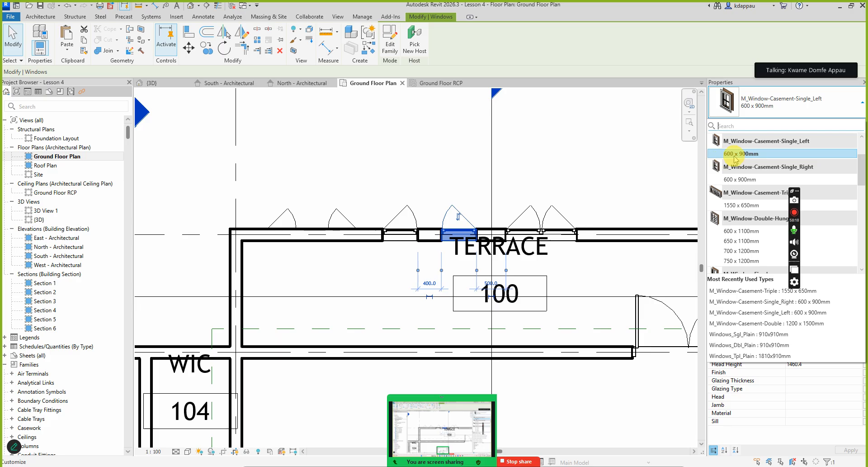
left_click(424, 146)
Check the sizes available for the double casement window in the terrace's outer wall, keeping its current type.
scroll(566, 270, "up", 3)
left_click(527, 194)
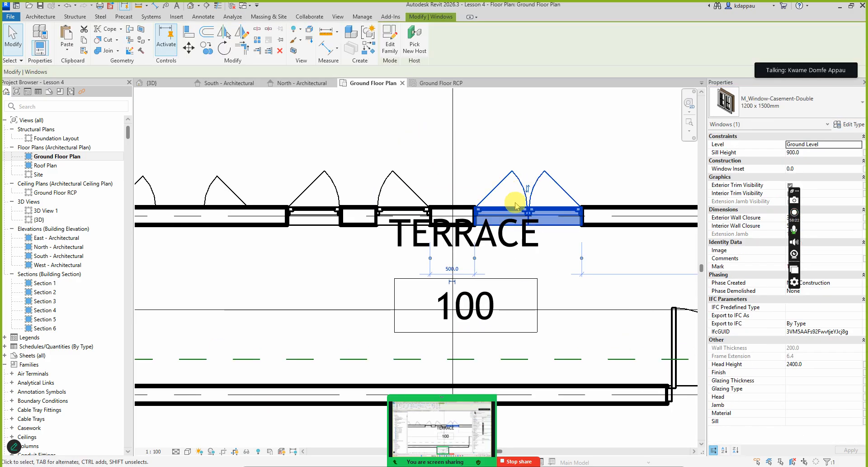
scroll(520, 197, "down", 1)
left_click(794, 104)
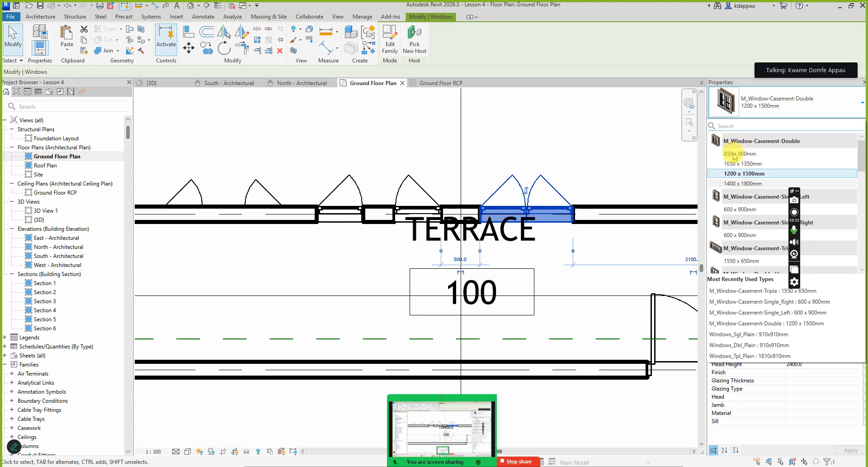
left_click(449, 150)
Check the sizes available for the triple casement window near the terrace's corner, keeping its current type.
scroll(436, 160, "down", 4)
scroll(347, 165, "up", 5)
left_click(350, 192)
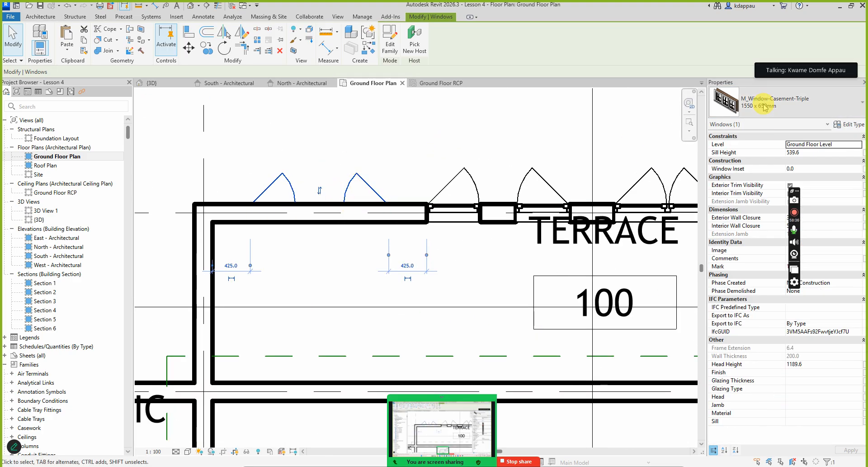
left_click(764, 107)
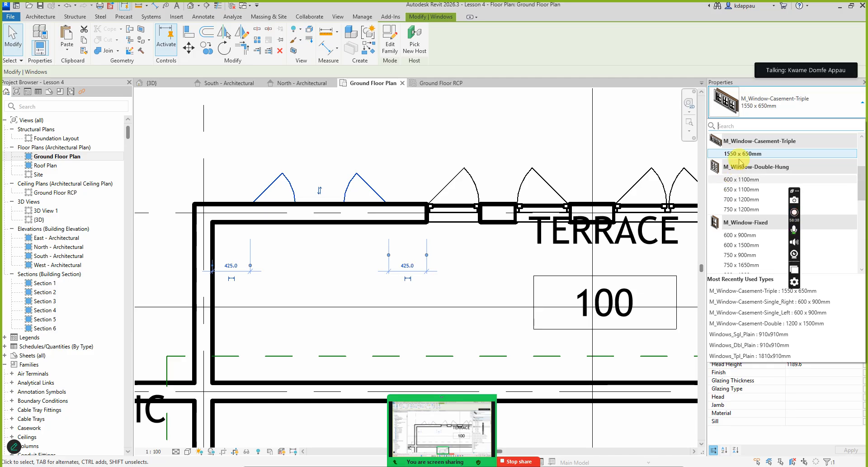
mouse_move(752, 157)
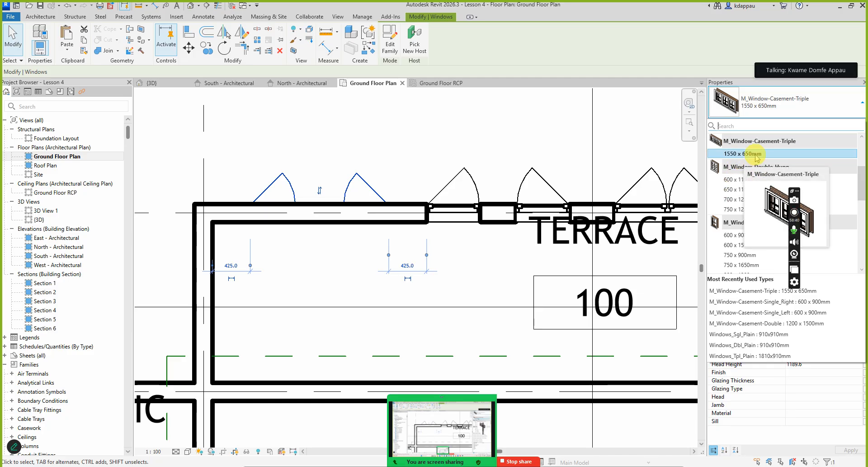
left_click(331, 266)
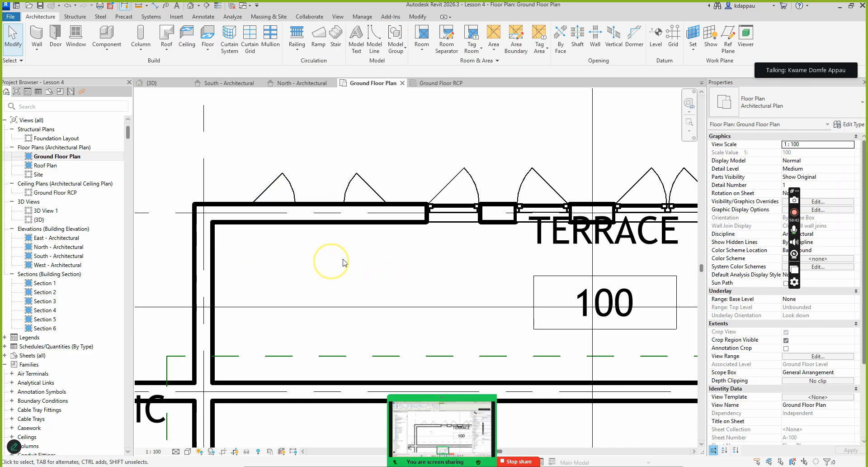
Examine how the remaining casement windows are laid out along the terrace's outer wall in plan.
scroll(356, 261, "down", 2)
scroll(485, 239, "down", 1)
scroll(387, 242, "down", 1)
scroll(371, 235, "up", 2)
scroll(339, 229, "down", 3)
scroll(396, 235, "up", 3)
scroll(397, 230, "down", 1)
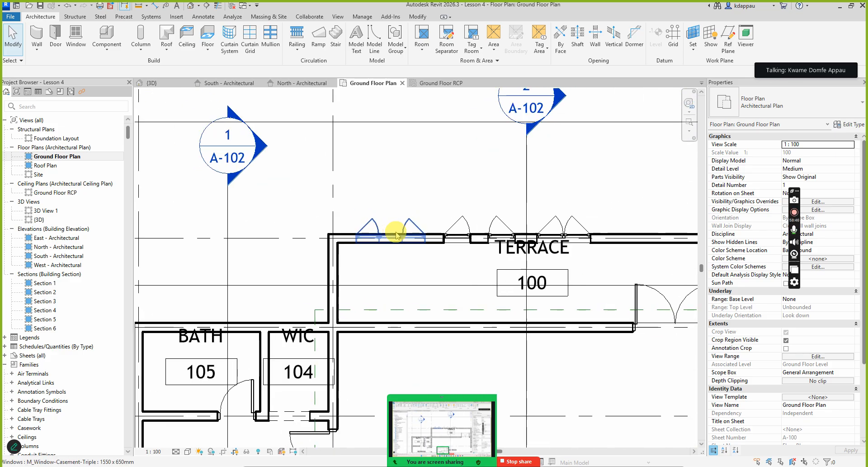
scroll(411, 248, "up", 2)
scroll(439, 249, "down", 2)
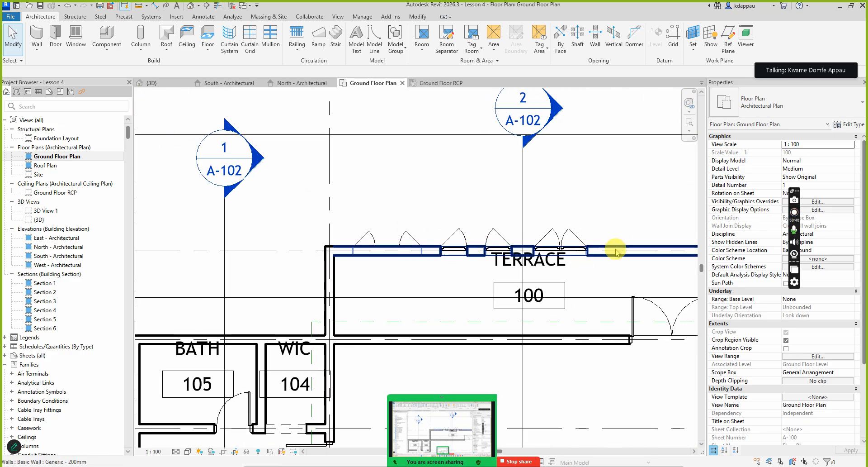
scroll(411, 281, "down", 1)
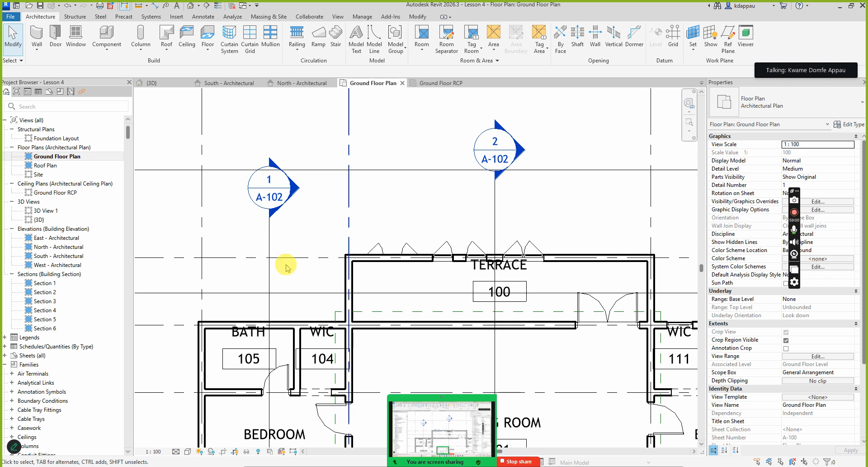
Open the type properties of the triple casement window near the terrace's corner and review its parameters.
scroll(381, 295, "up", 2)
scroll(414, 219, "up", 2)
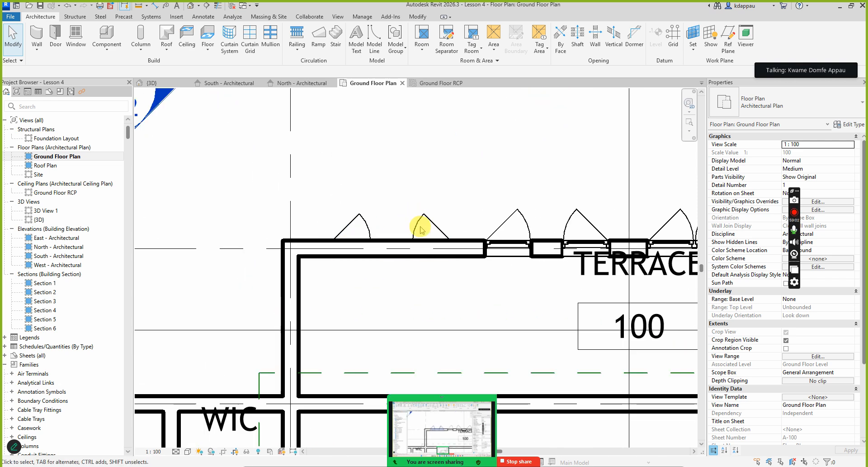
left_click(412, 223)
scroll(331, 251, "down", 3)
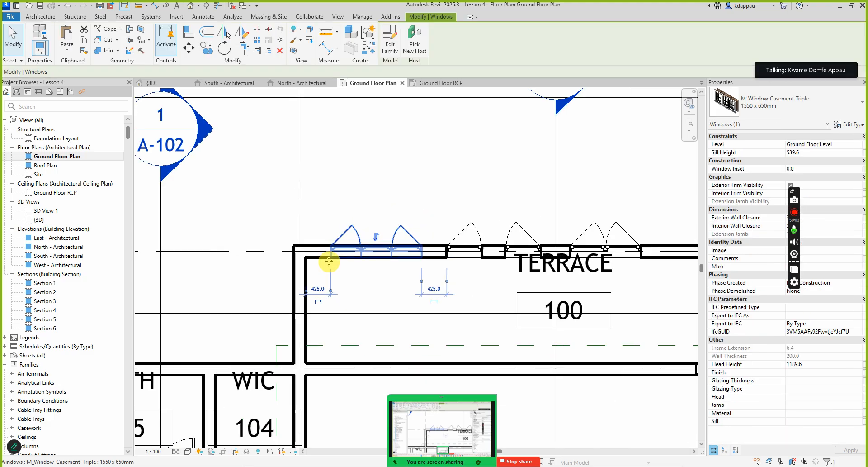
left_click(350, 249)
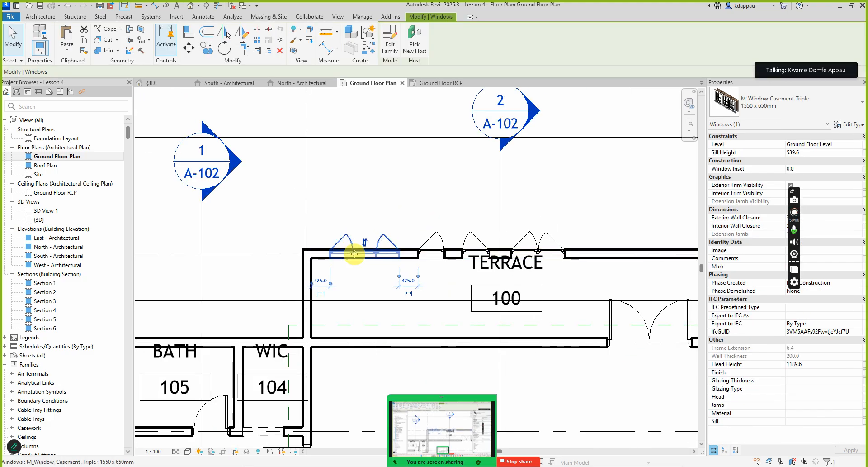
scroll(371, 253, "up", 2)
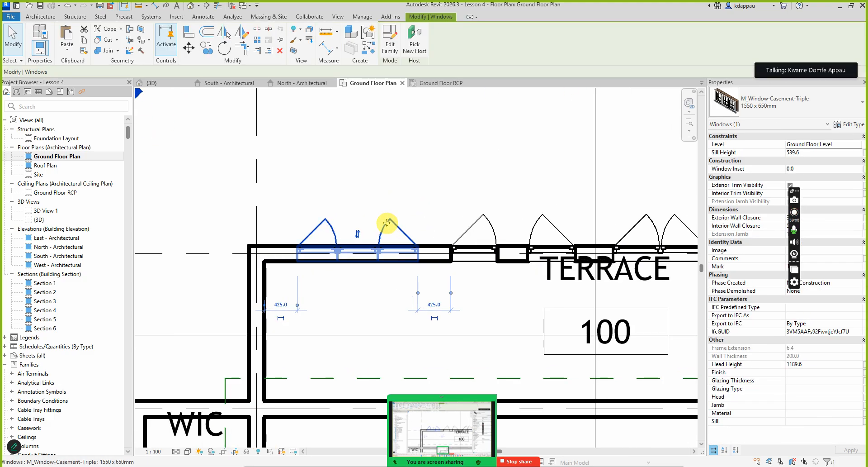
left_click(848, 125)
scroll(299, 274, "down", 4)
scroll(364, 246, "up", 4)
scroll(368, 281, "down", 4)
scroll(380, 237, "up", 4)
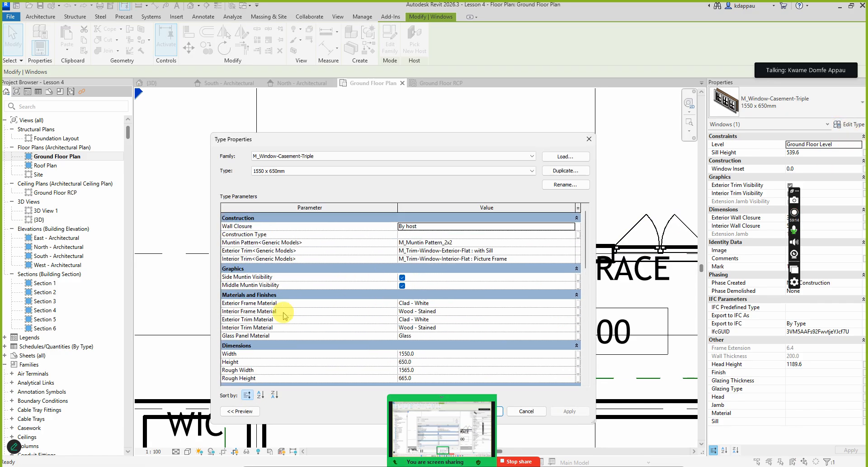
Review the triple casement window's type parameters, collapsing every parameter group, and close the type properties without changing any values.
left_click(274, 216)
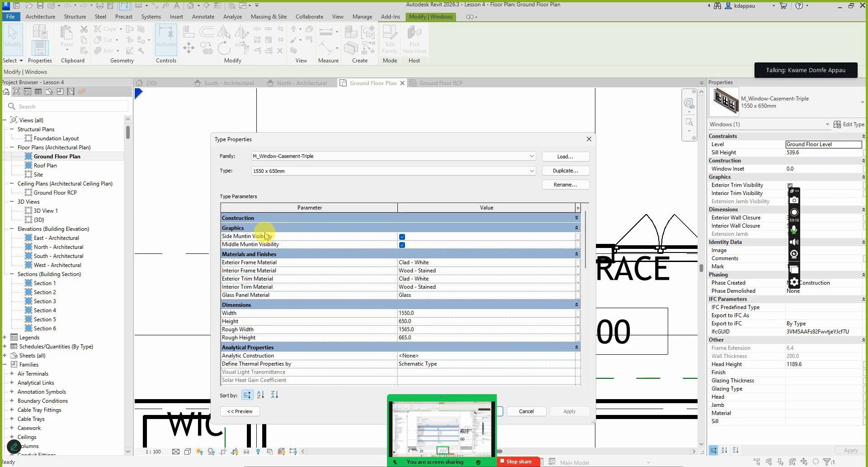
left_click(262, 228)
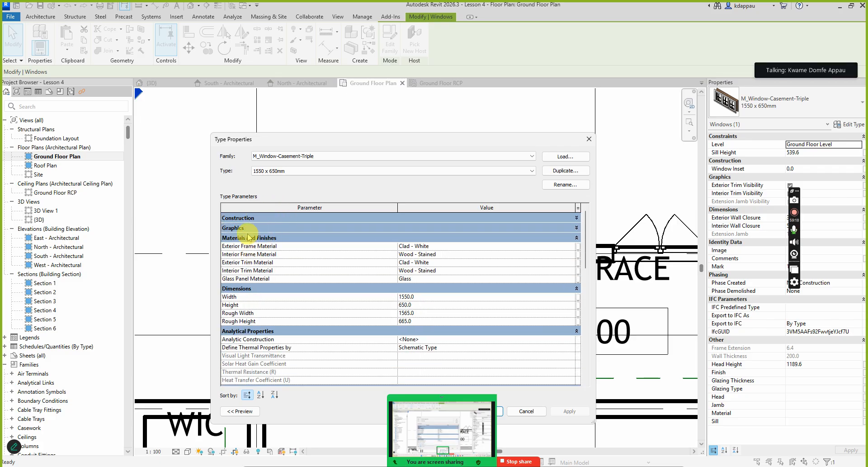
left_click(248, 238)
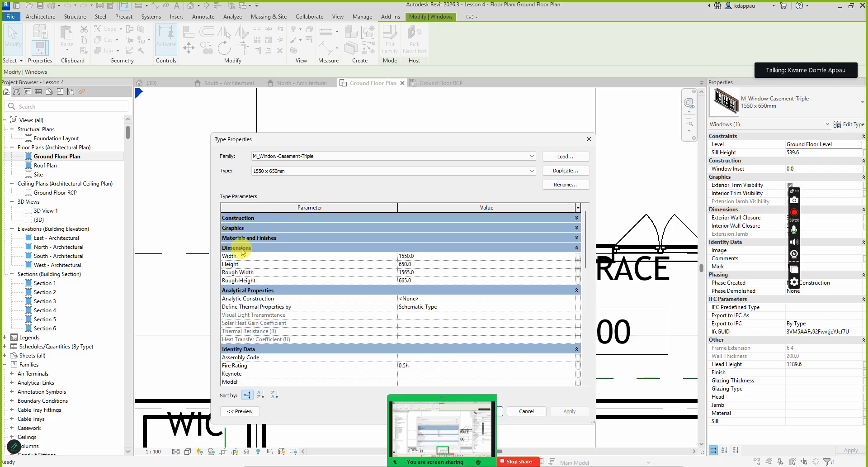
left_click(243, 249)
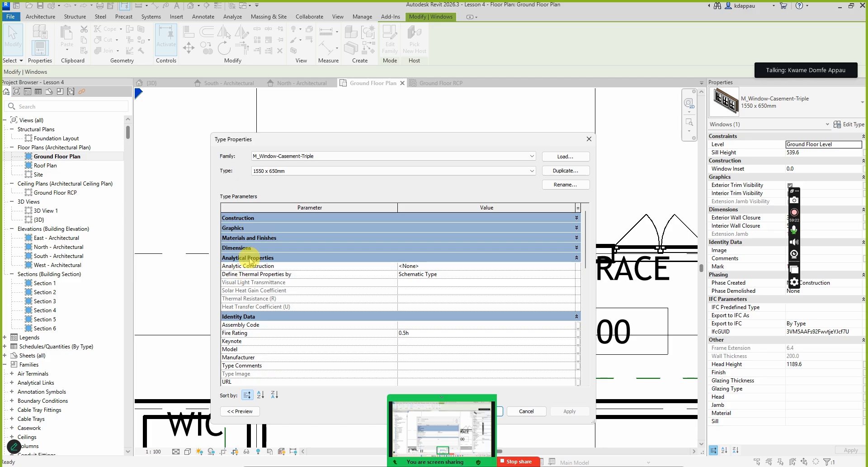
left_click(249, 258)
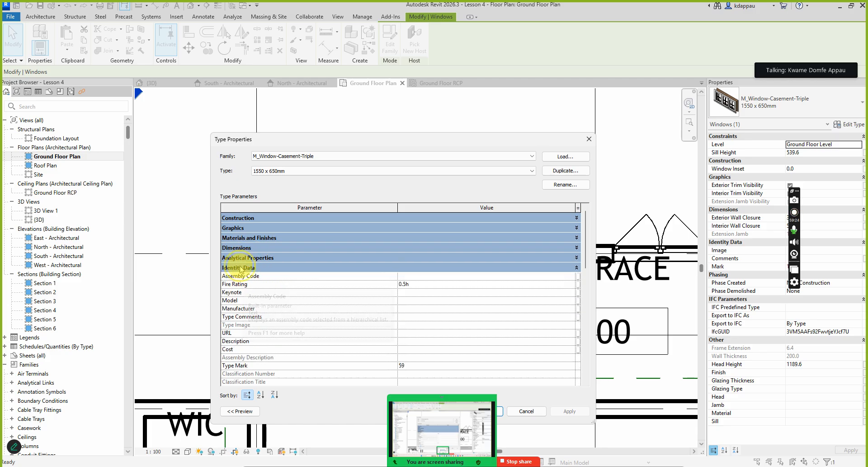
left_click(241, 268)
left_click(247, 277)
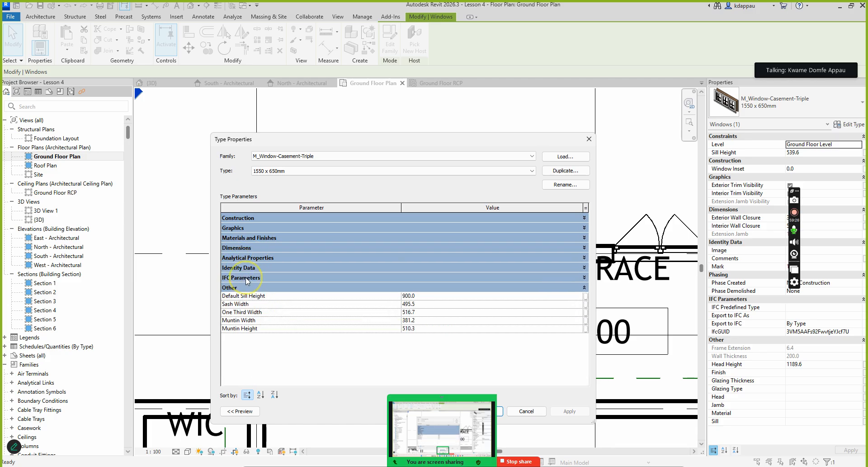
left_click(243, 288)
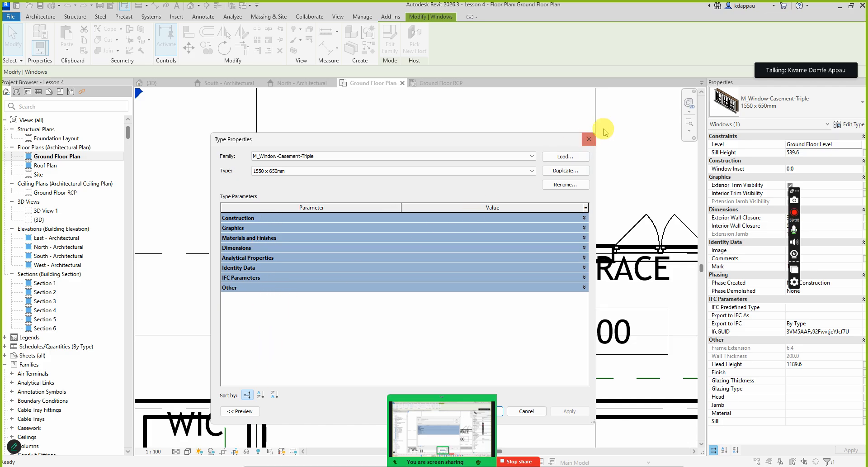
left_click(589, 139)
Review the type properties of the 900 x 2100mm door between bedroom 103 and the living room, collapsing every parameter group, and cancel.
scroll(394, 231, "down", 2)
scroll(393, 231, "down", 3)
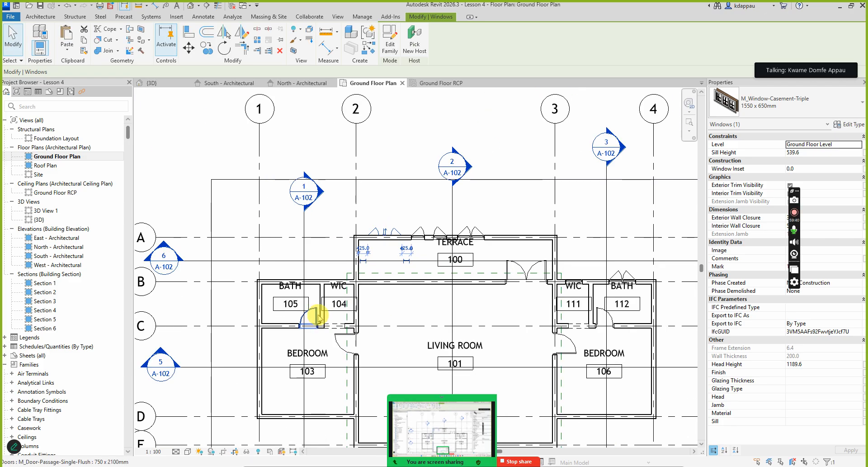
scroll(339, 334, "up", 3)
left_click(344, 322)
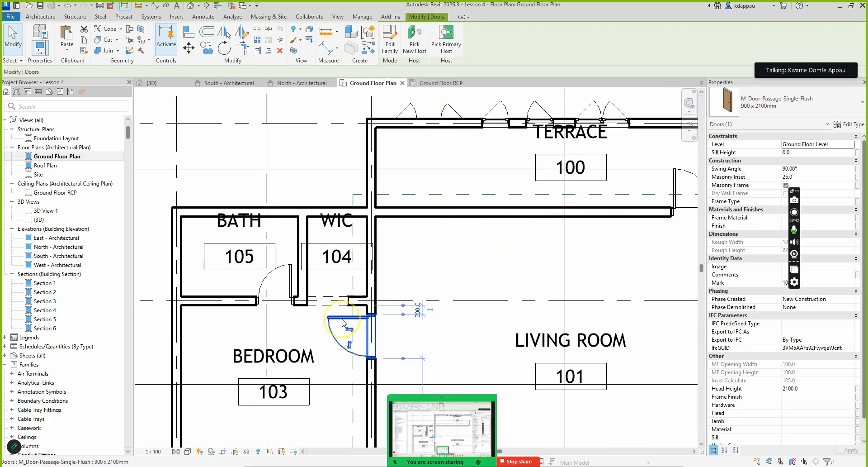
left_click(849, 124)
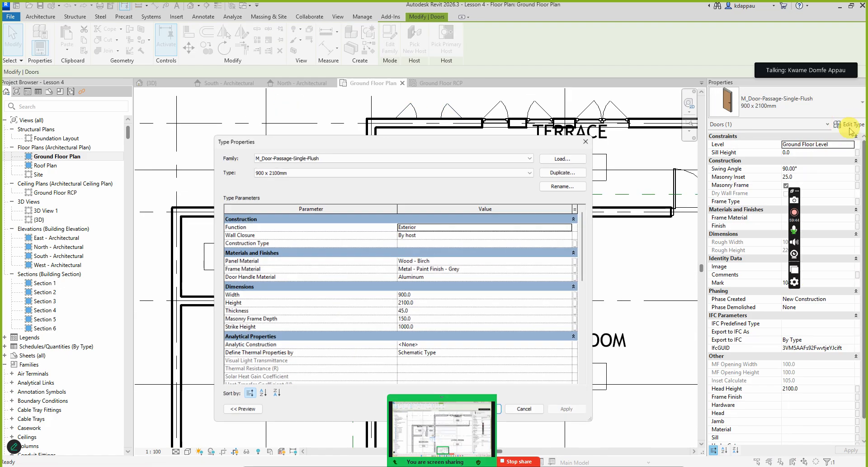
left_click(274, 218)
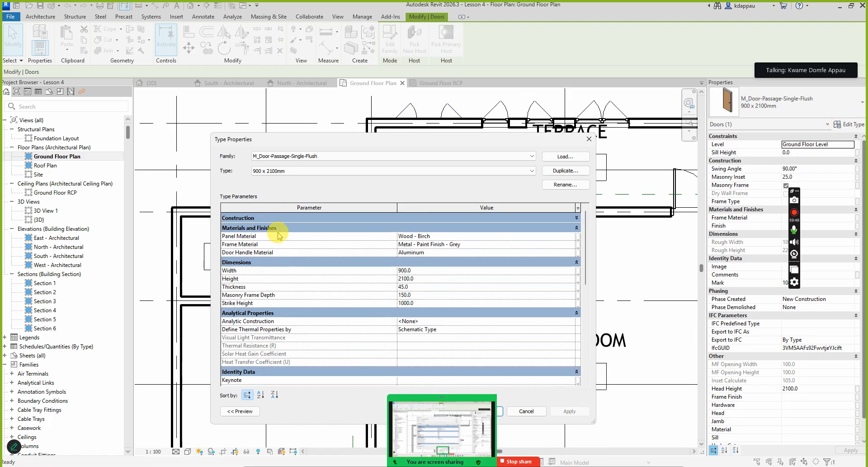
left_click(274, 230)
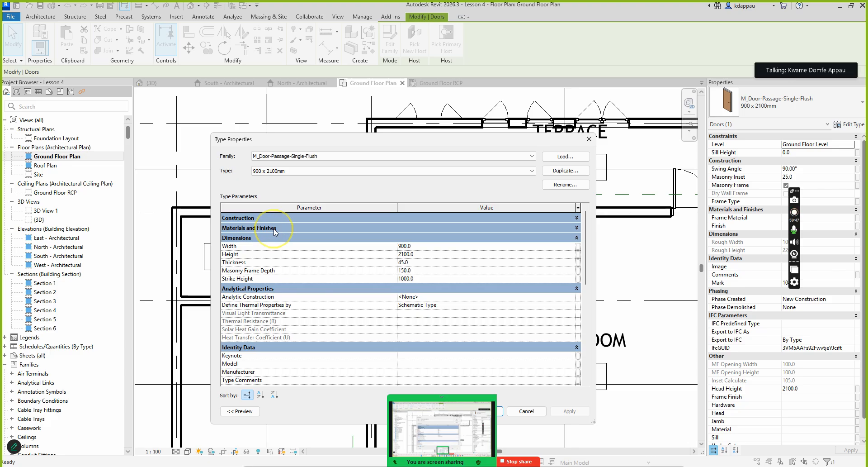
left_click(250, 238)
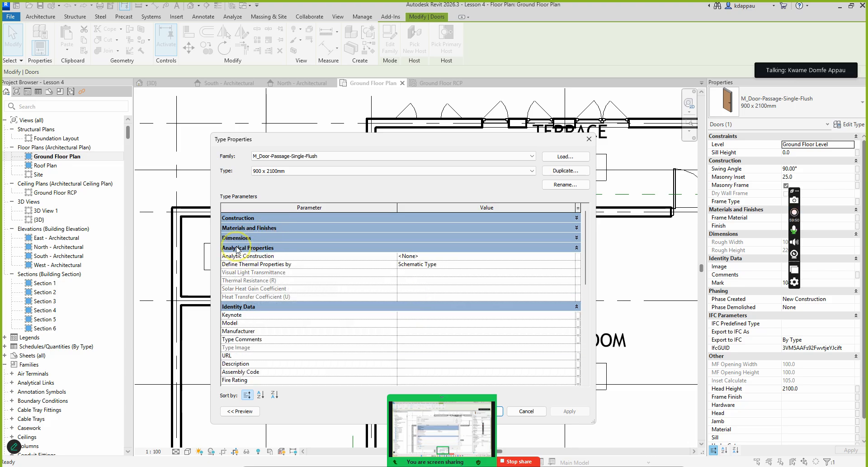
left_click(237, 249)
left_click(235, 259)
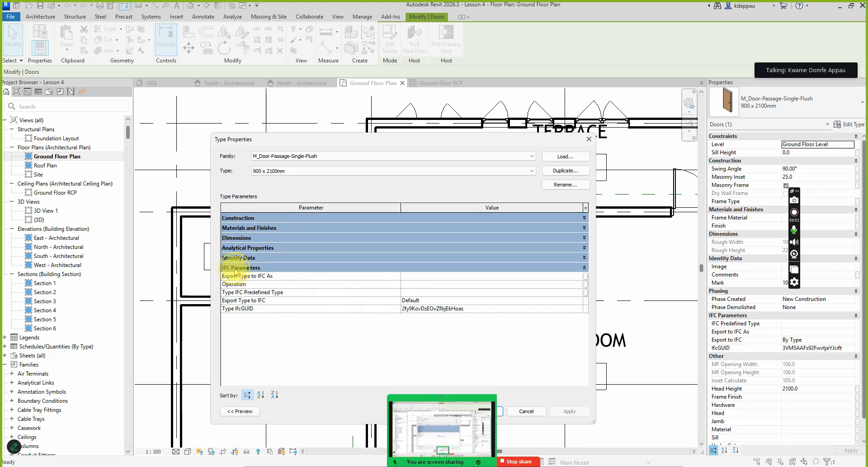
left_click(236, 268)
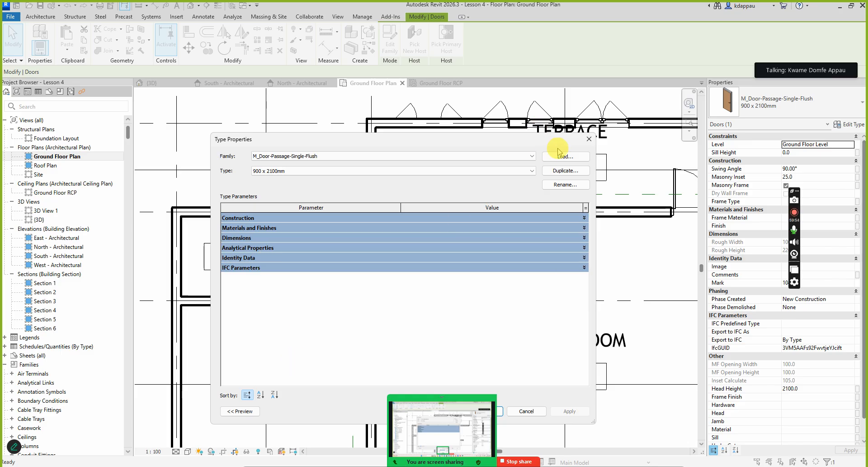
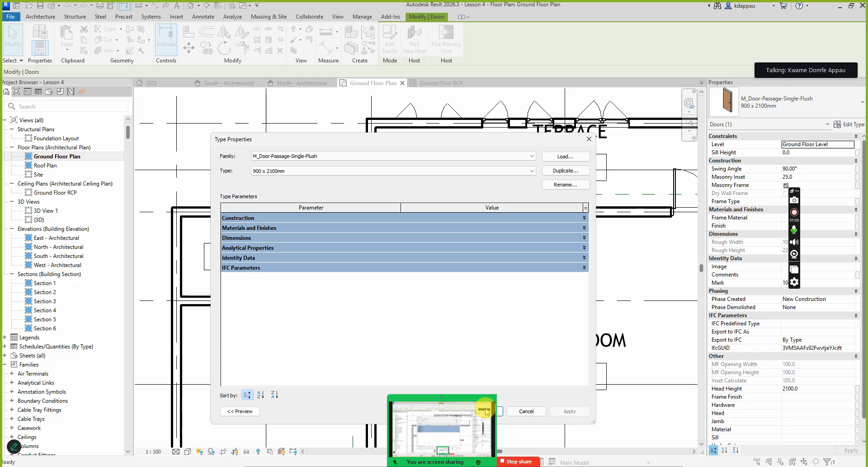
left_click(527, 410)
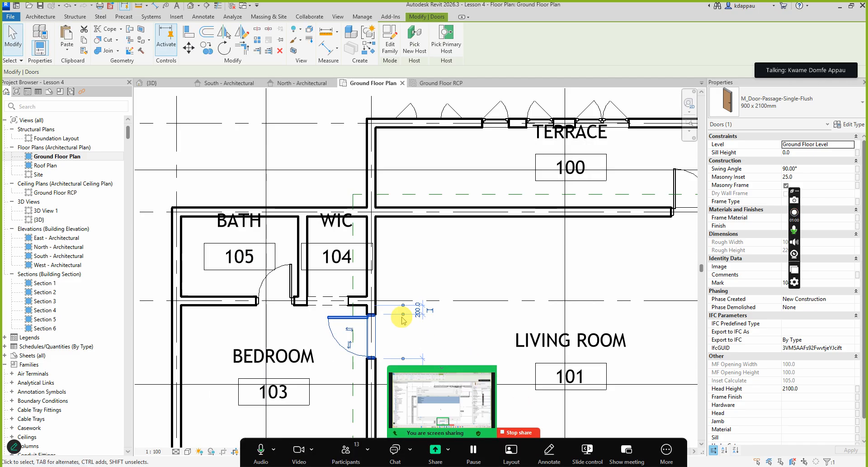
scroll(311, 280, "down", 2)
scroll(311, 279, "down", 2)
scroll(293, 271, "up", 3)
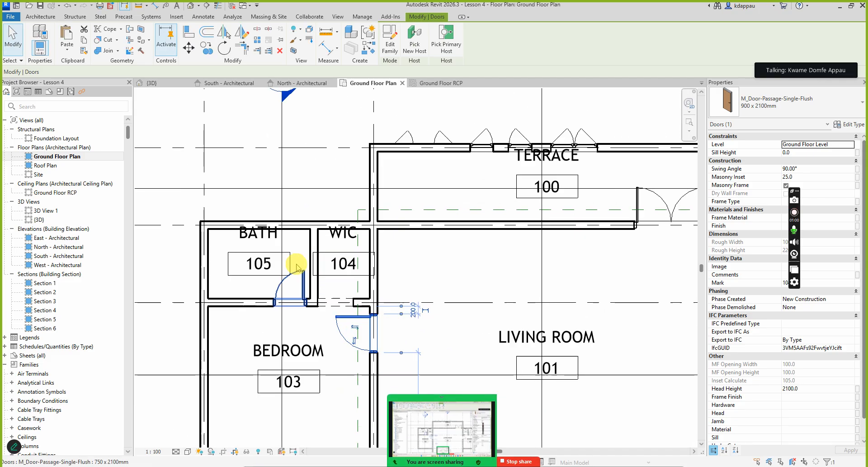
scroll(326, 293, "down", 2)
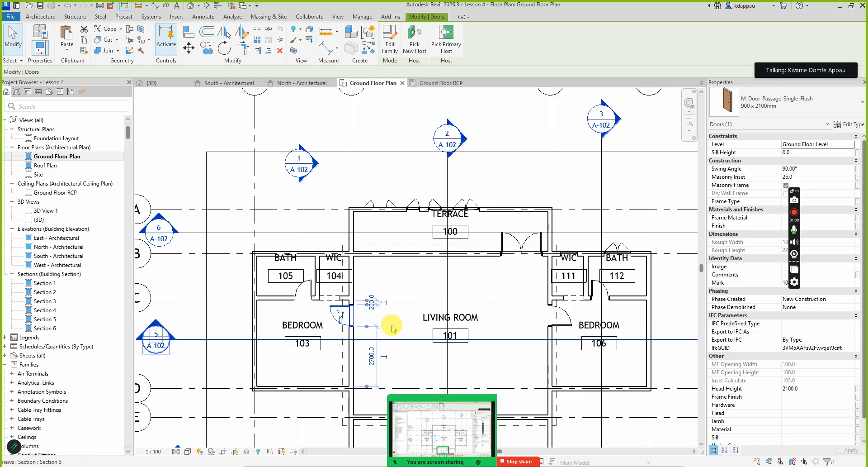
scroll(387, 300, "down", 2)
scroll(409, 333, "up", 2)
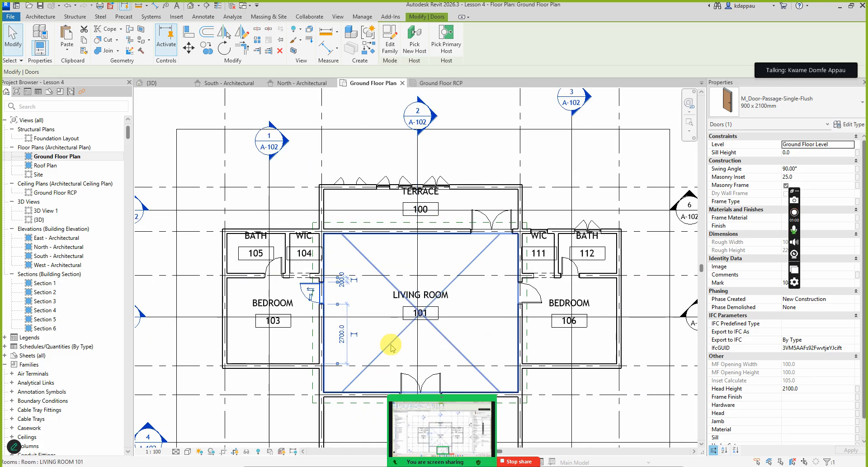
left_click(390, 343)
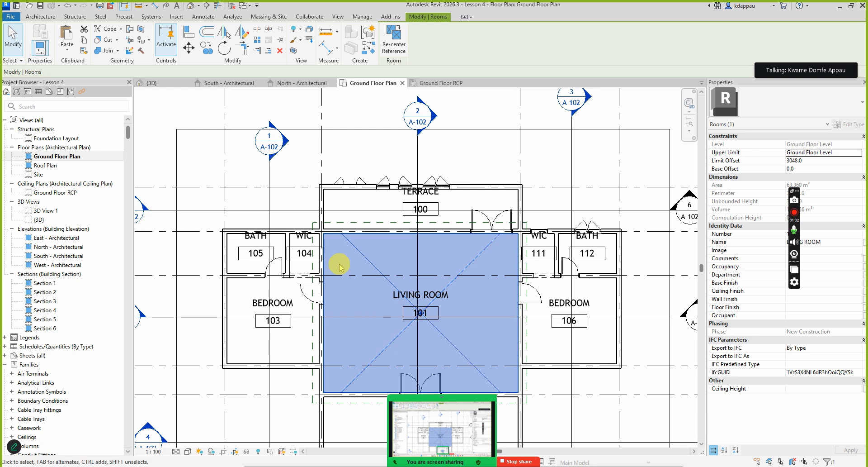
Check the family and type of the window in WIC 111's outer wall and of a single casement window in the terrace's outer wall.
scroll(345, 258, "down", 2)
scroll(337, 207, "up", 3)
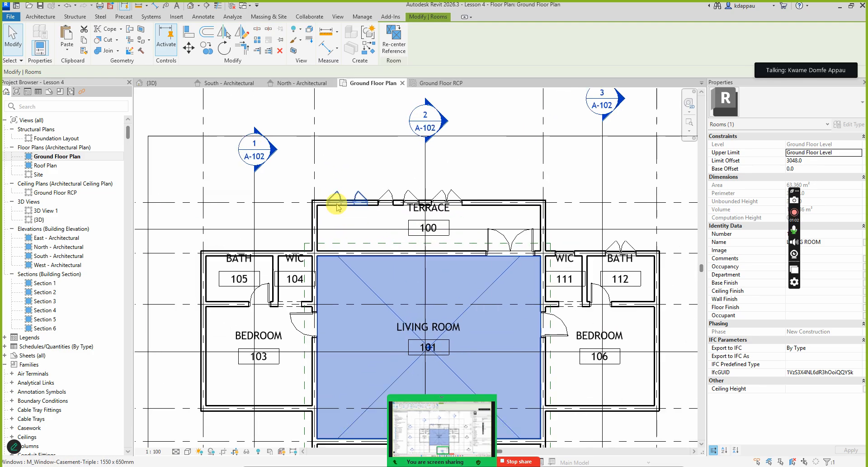
scroll(337, 207, "up", 3)
scroll(368, 224, "down", 2)
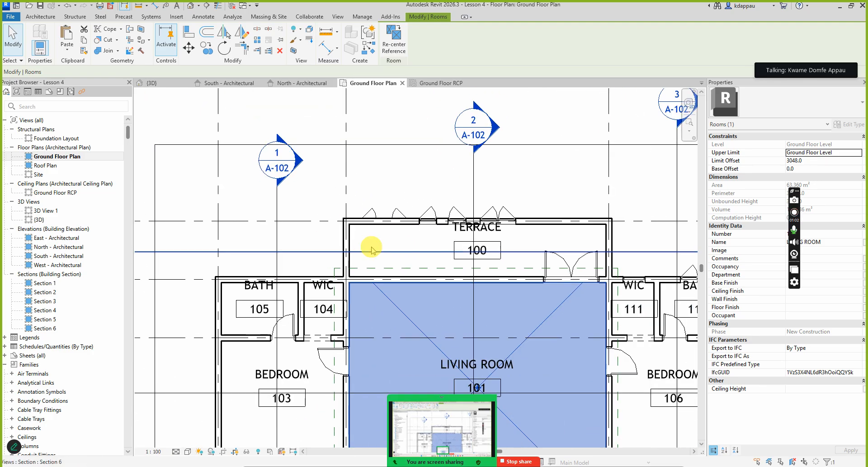
scroll(417, 272, "down", 3)
scroll(517, 267, "up", 4)
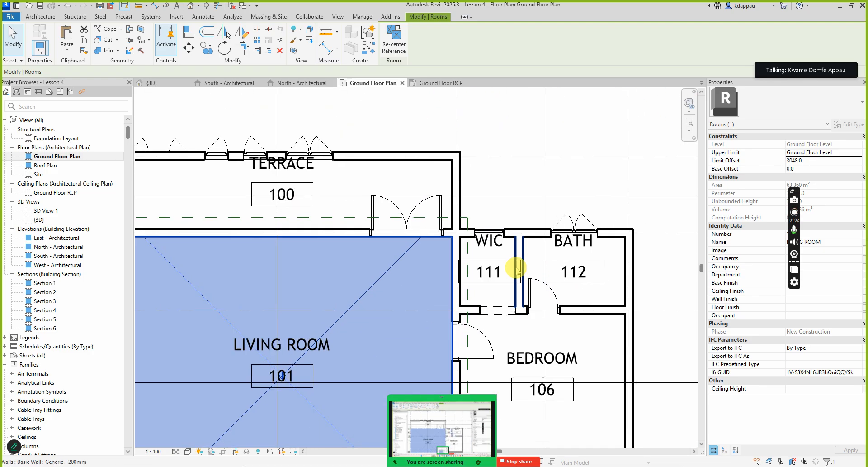
scroll(449, 193, "up", 3)
left_click(484, 217)
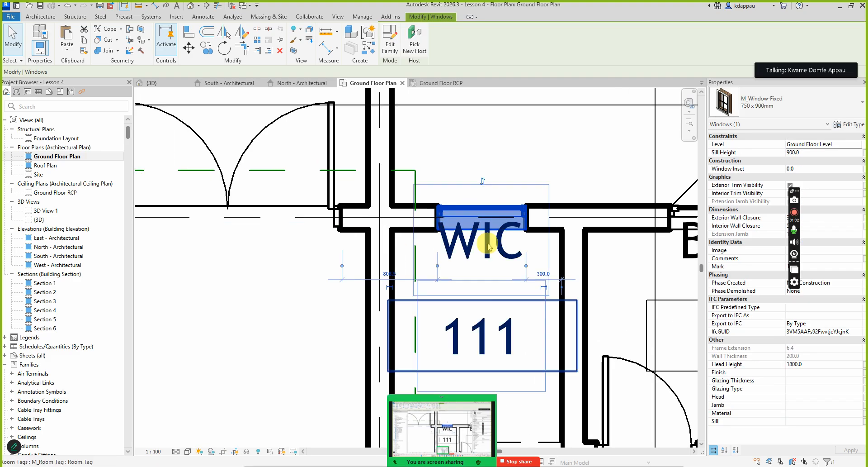
scroll(486, 233, "down", 5)
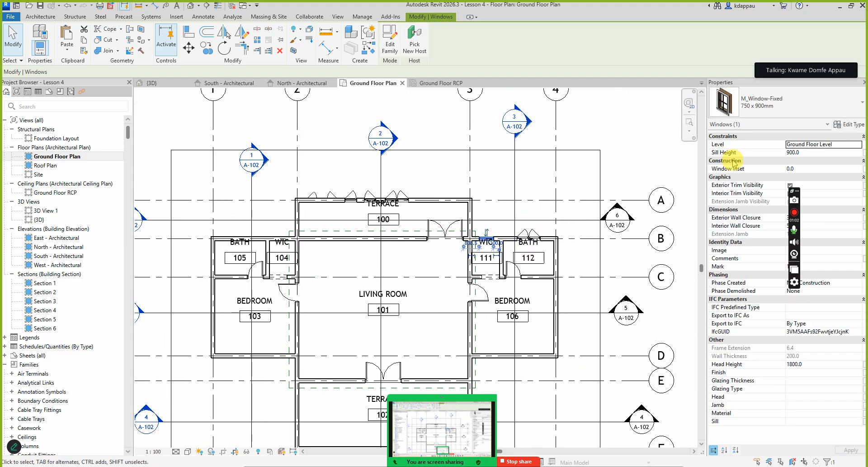
scroll(507, 229, "up", 1)
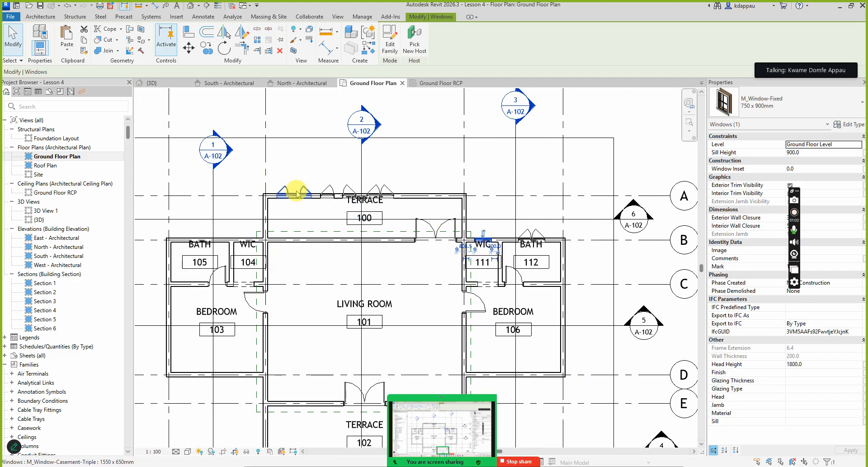
scroll(296, 192, "up", 5)
left_click(349, 206)
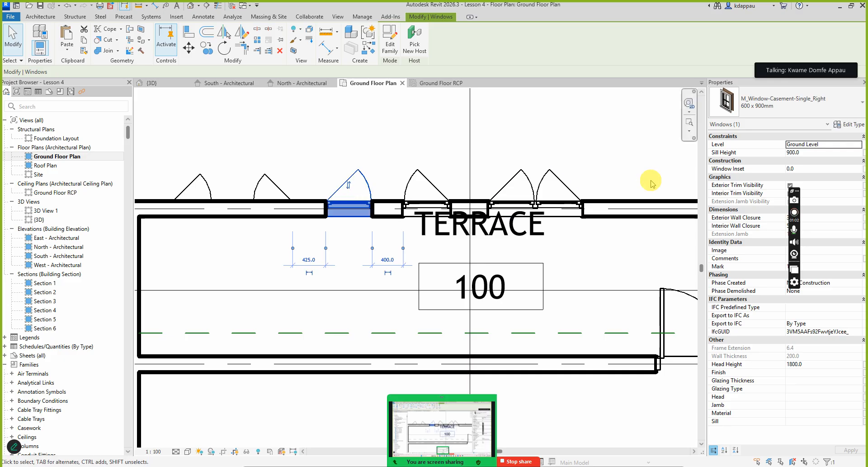
Change the window in WIC 111's outer wall to the M_Window-Casement-Single_Right type, 600 x 900mm.
scroll(534, 199, "down", 3)
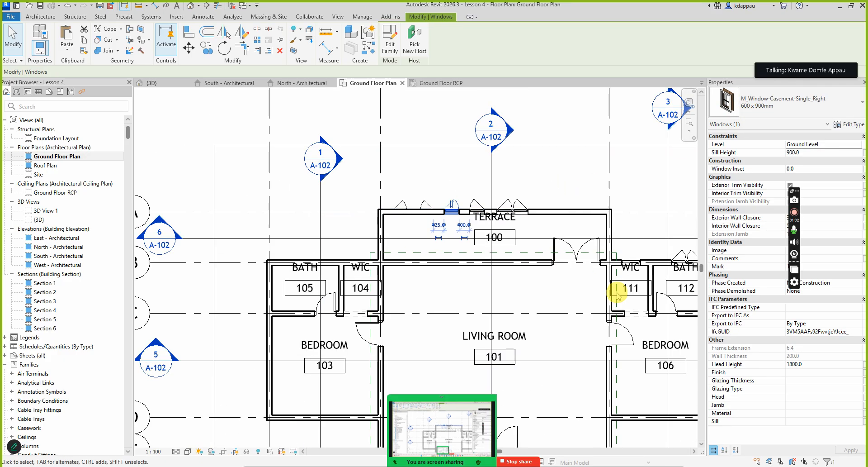
scroll(547, 270, "down", 3)
scroll(548, 252, "up", 5)
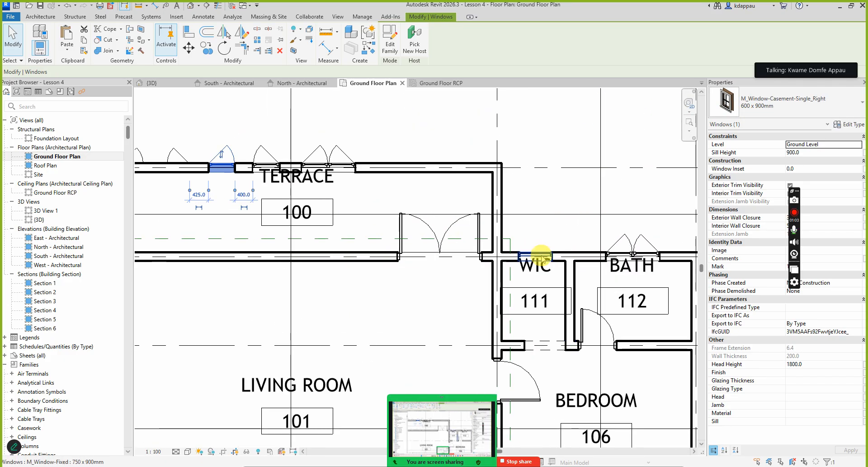
left_click(542, 255)
left_click(768, 99)
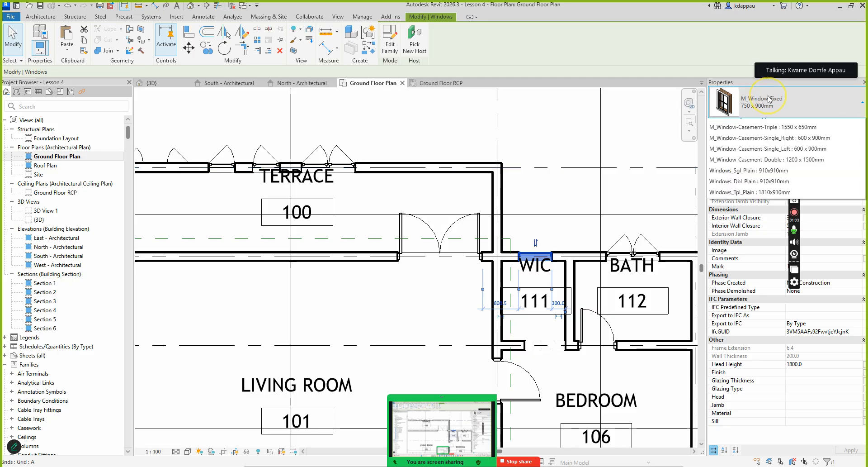
scroll(746, 199, "up", 5)
scroll(746, 208, "up", 3)
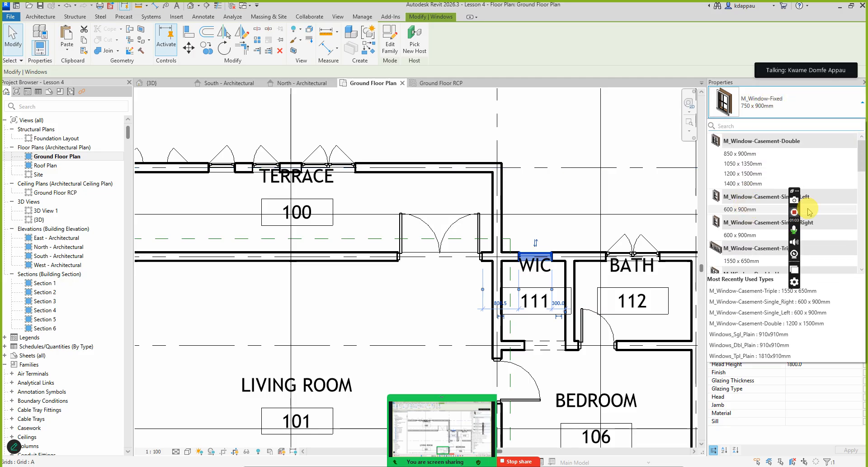
scroll(762, 206, "down", 3)
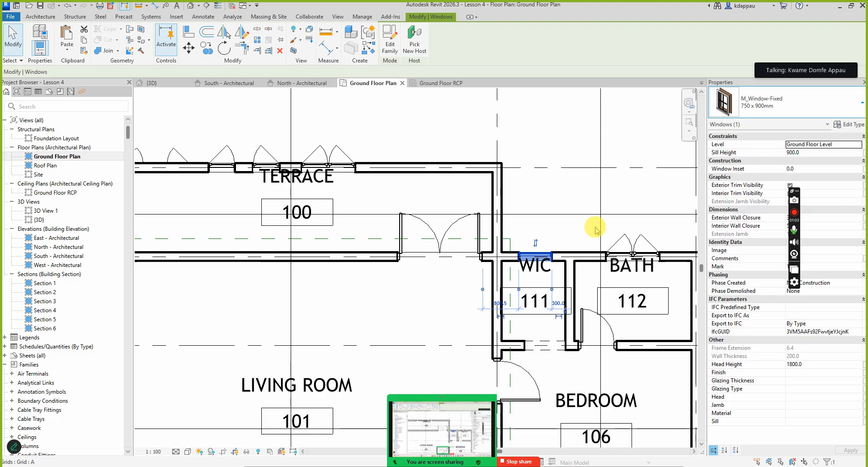
left_click(538, 202)
Create a similar M_Window-Casement-Single_Right 600 x 900mm window from the one in WIC 111, dismiss the save reminder, and place it in WIC 104's outer wall.
scroll(538, 202, "down", 4)
scroll(344, 256, "up", 4)
scroll(612, 244, "down", 3)
scroll(611, 226, "up", 4)
scroll(610, 226, "up", 2)
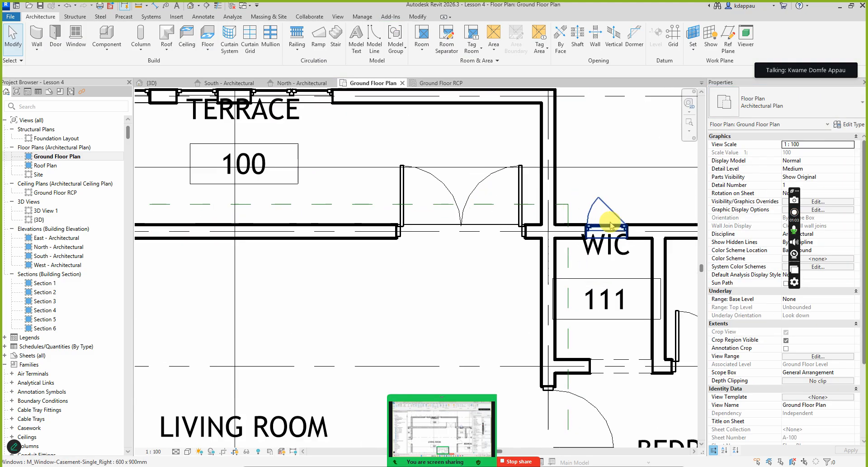
left_click(601, 230)
right_click(609, 230)
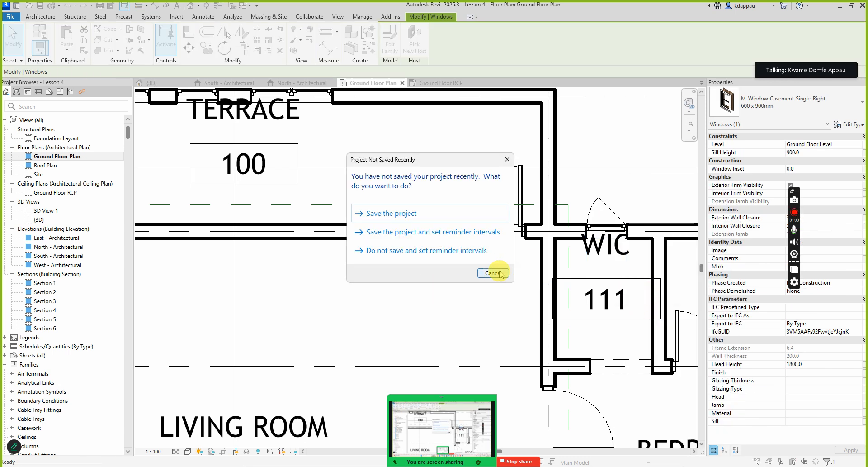
left_click(500, 273)
scroll(475, 277, "down", 2)
scroll(300, 277, "down", 4)
scroll(312, 267, "up", 5)
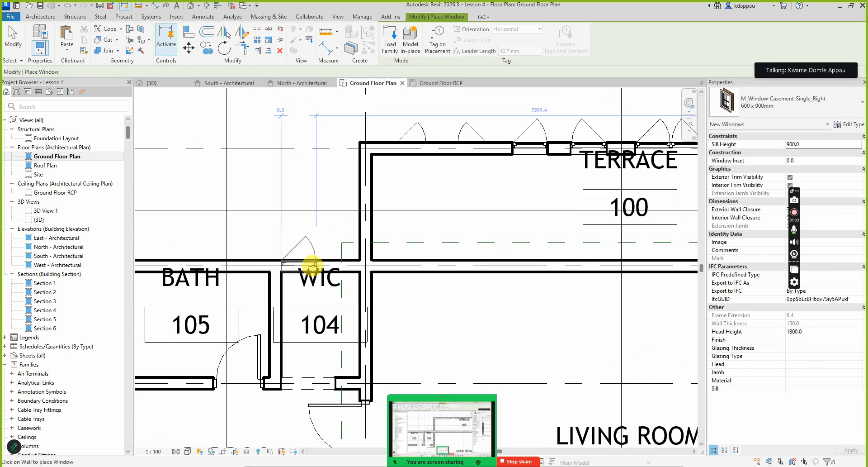
scroll(312, 266, "up", 2)
left_click(316, 260)
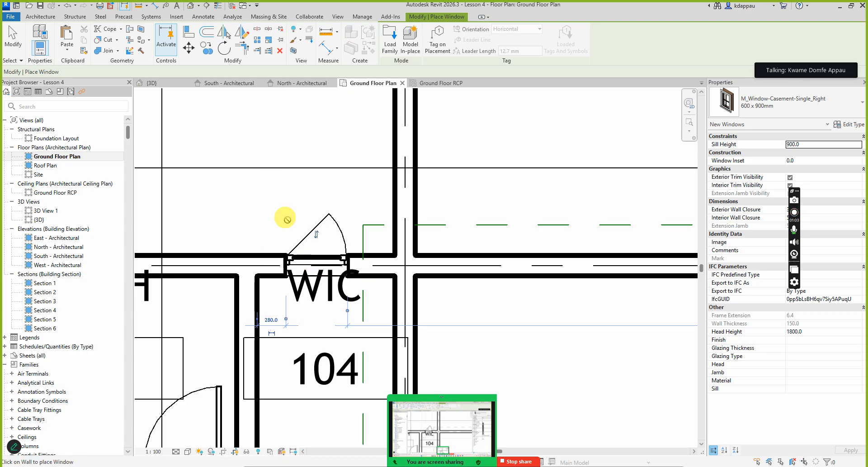
Place an M_Window-Casement-Double window, 1200 x 1500mm, centred in the outer wall of bath 105.
scroll(316, 227, "down", 5)
scroll(271, 258, "up", 2)
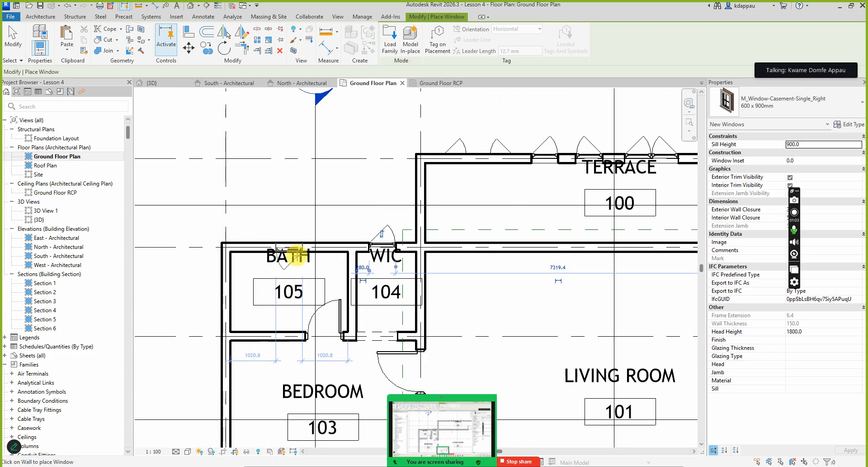
left_click(289, 244)
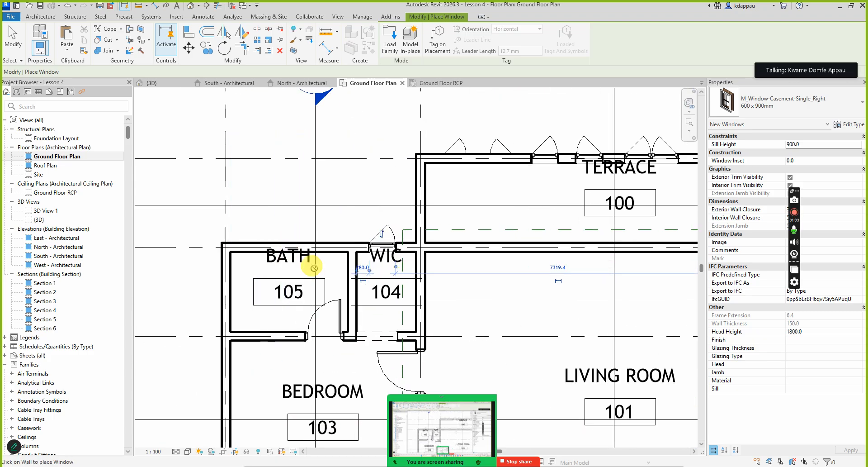
scroll(406, 273, "down", 2)
left_click(775, 107)
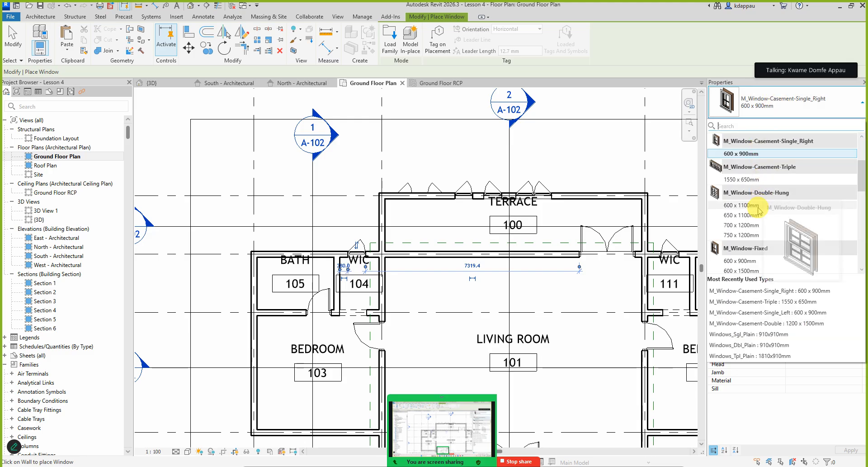
scroll(748, 229, "down", 5)
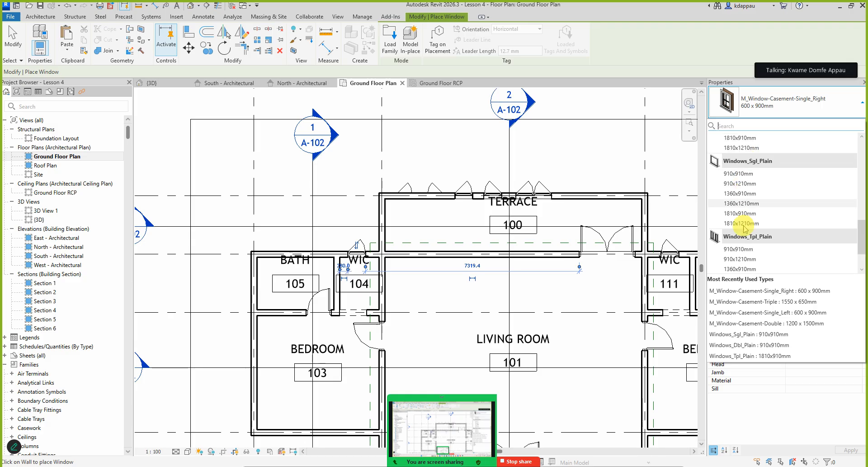
scroll(747, 199, "up", 5)
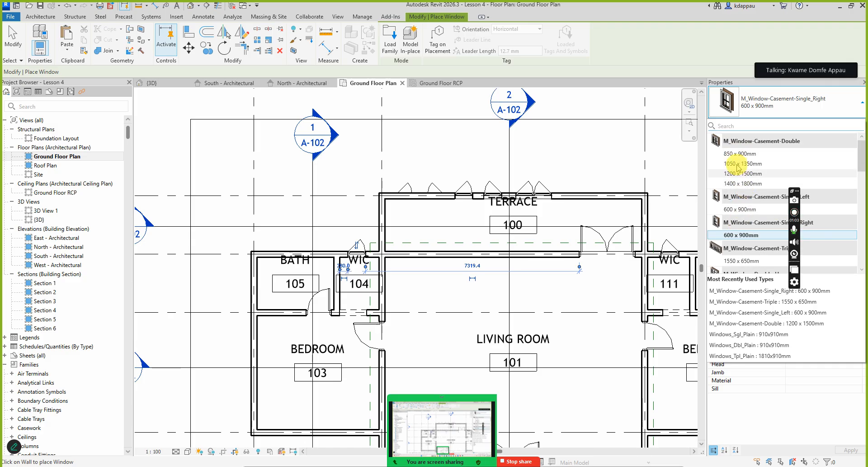
left_click(741, 173)
scroll(292, 253, "up", 4)
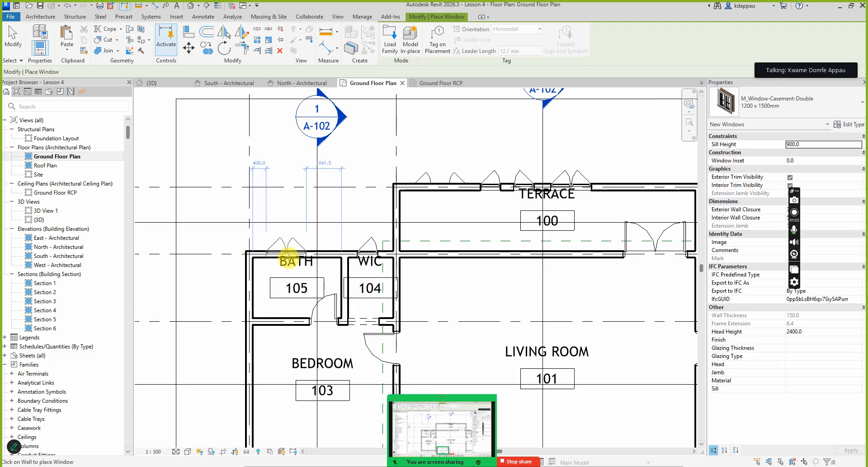
left_click(302, 244)
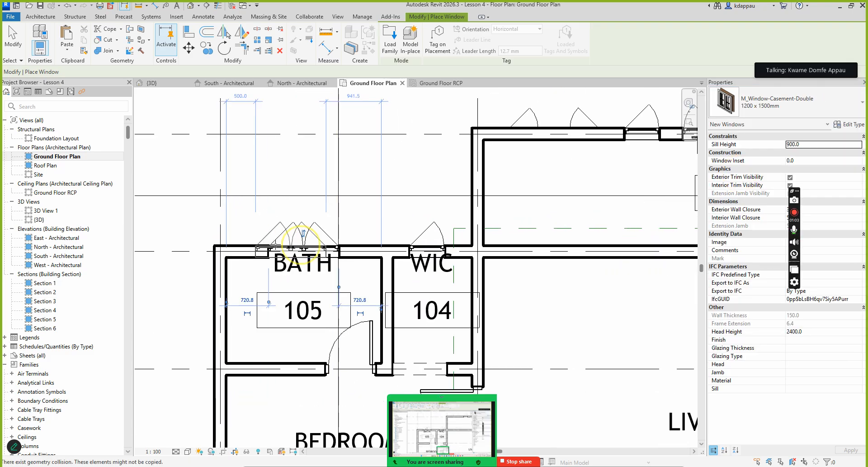
scroll(302, 244, "down", 5)
scroll(388, 268, "up", 4)
left_click(383, 247)
scroll(387, 229, "down", 4)
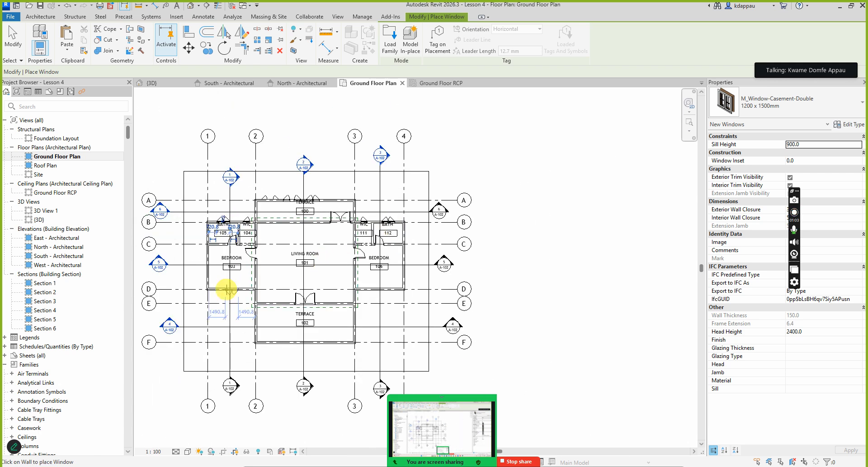
Place an M_Window-Casement-Triple window, 1550 x 650mm, in the outer side wall of bedroom 106 and end window placement.
scroll(209, 252, "up", 4)
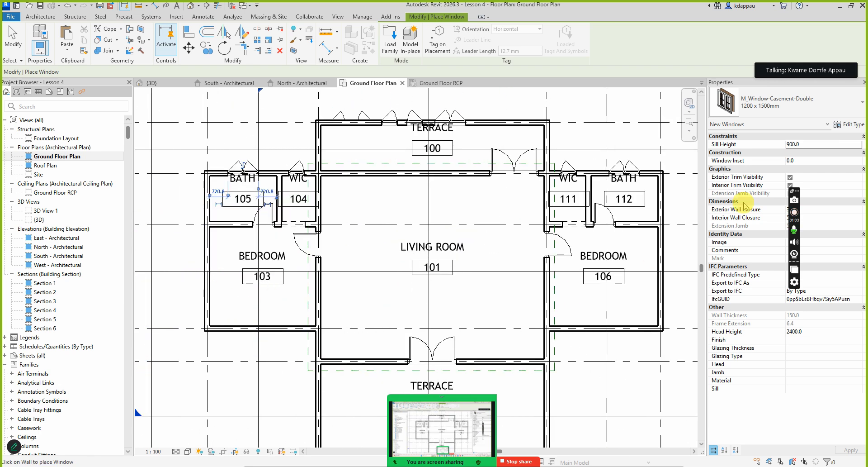
left_click(773, 103)
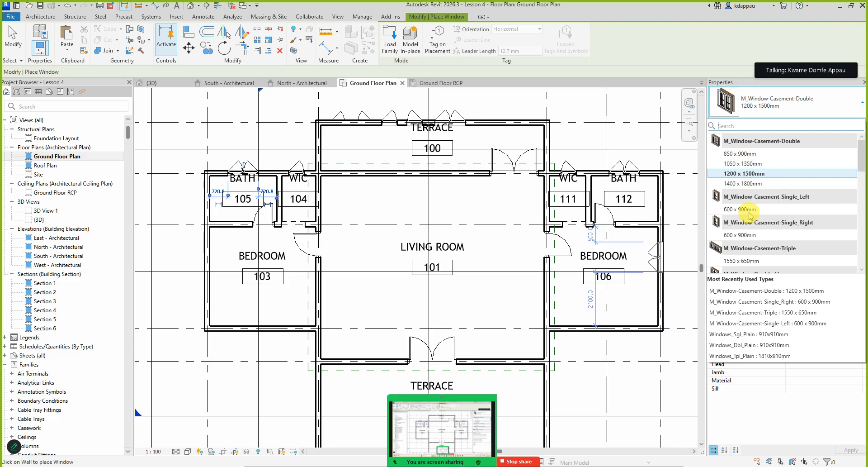
scroll(750, 217, "down", 1)
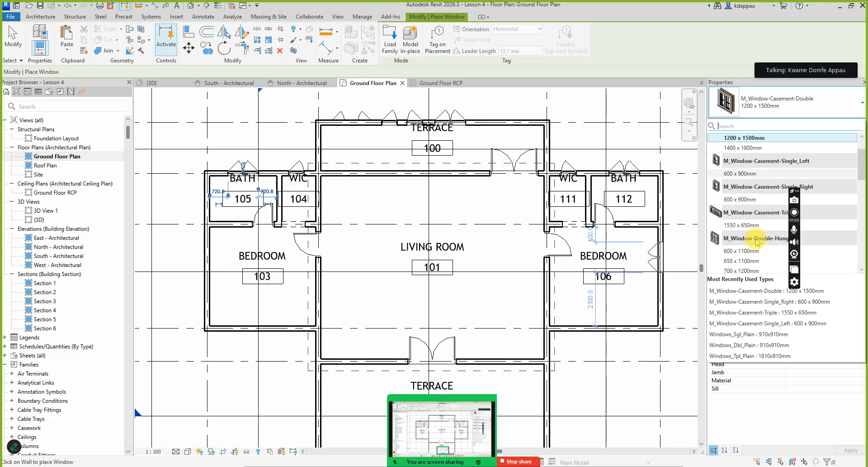
left_click(749, 225)
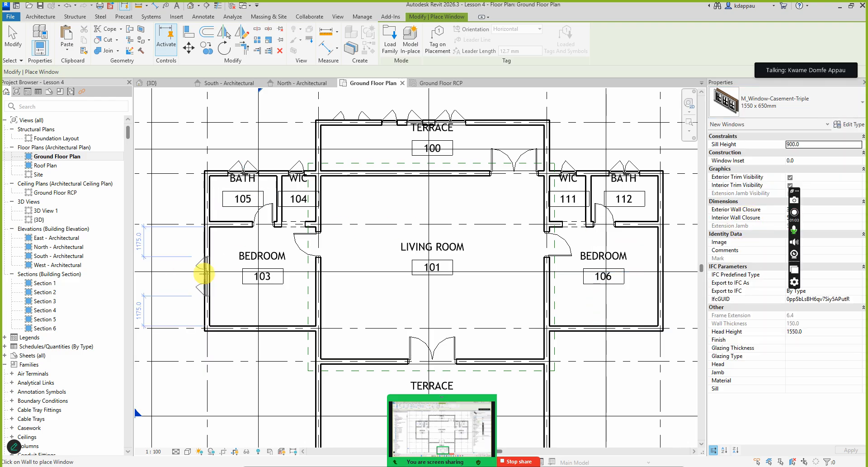
scroll(205, 278, "down", 3)
scroll(382, 276, "up", 3)
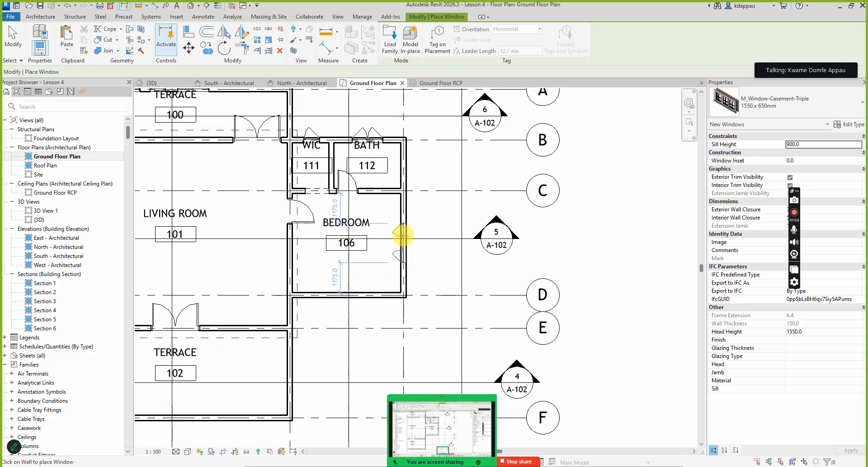
left_click(403, 233)
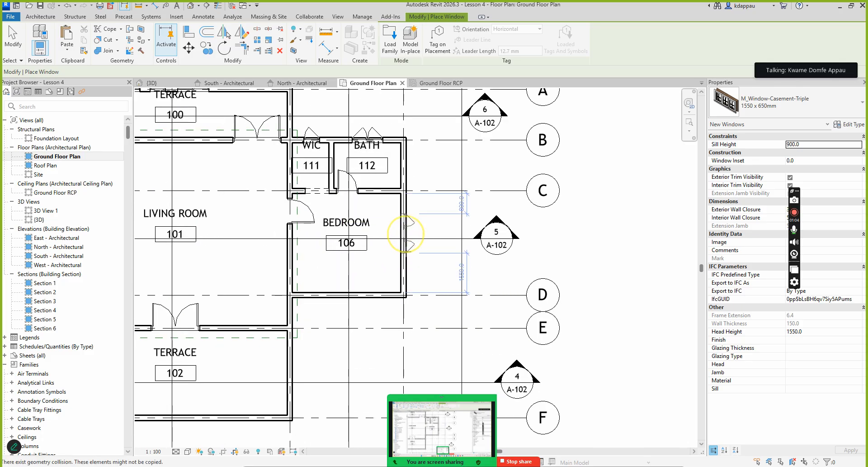
key("Escape")
key("Escape")
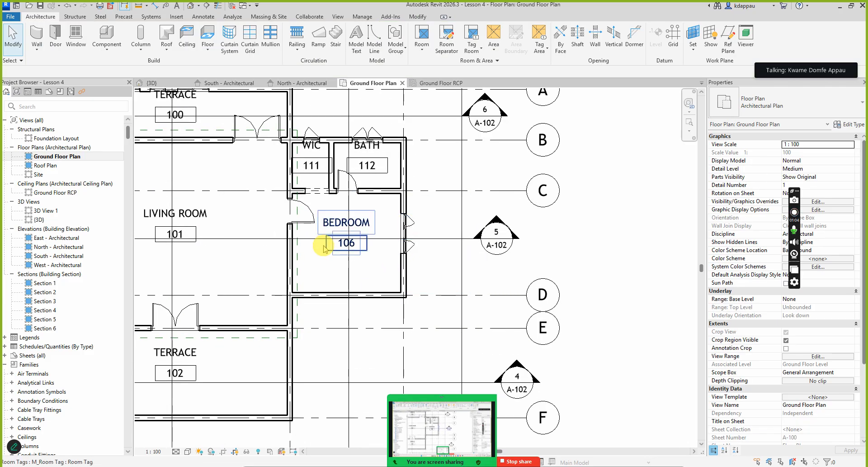
Open the Section 3 view from its marker in the plan and select the triple casement window in bedroom 106.
scroll(346, 244, "down", 2)
scroll(375, 239, "up", 5)
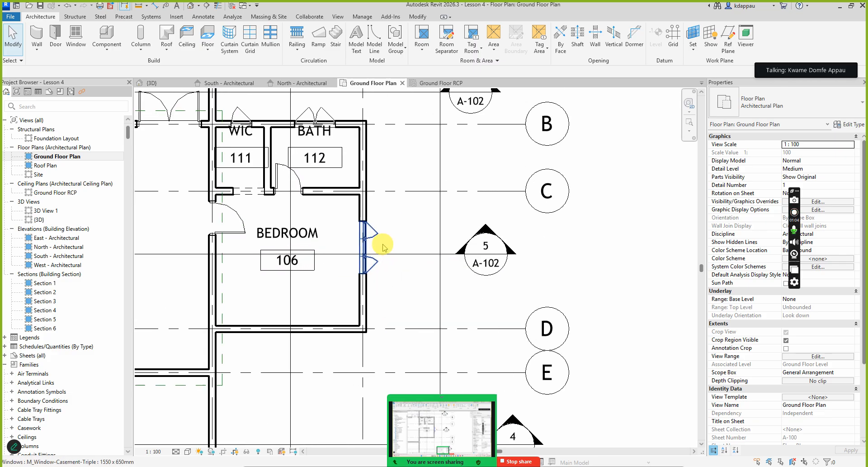
scroll(368, 244, "down", 5)
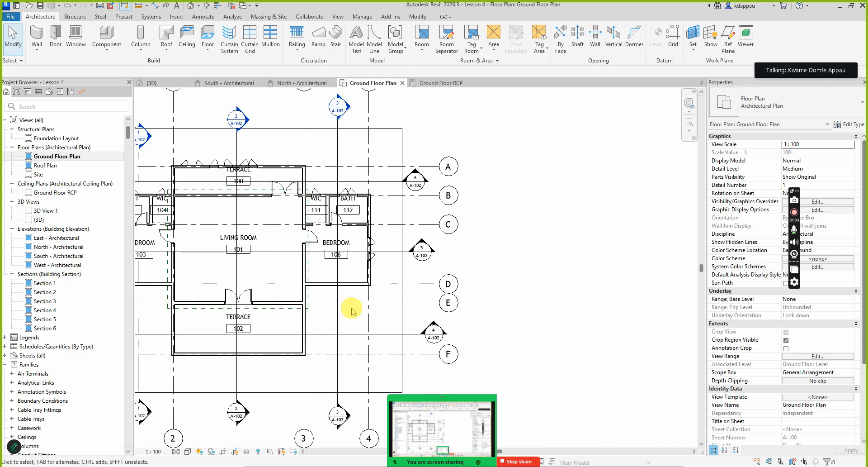
left_click(335, 323)
scroll(349, 229, "down", 3)
scroll(354, 165, "up", 6)
scroll(380, 199, "down", 3)
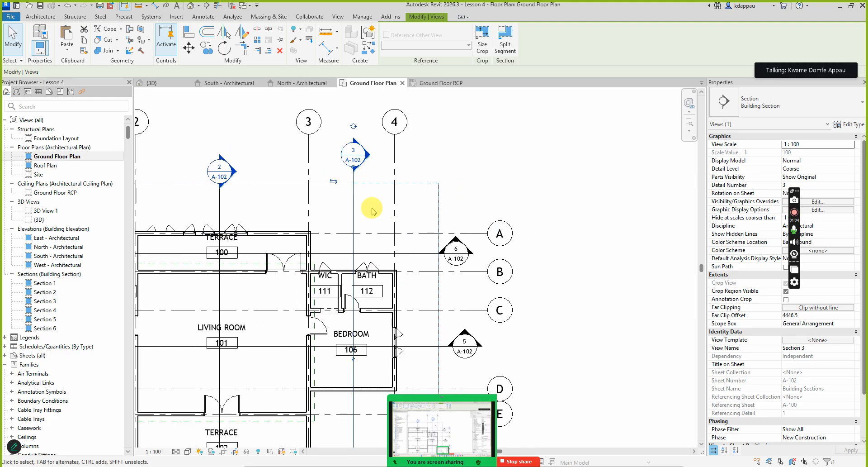
left_click(372, 207)
double_click(356, 151)
scroll(393, 330, "up", 6)
left_click(373, 251)
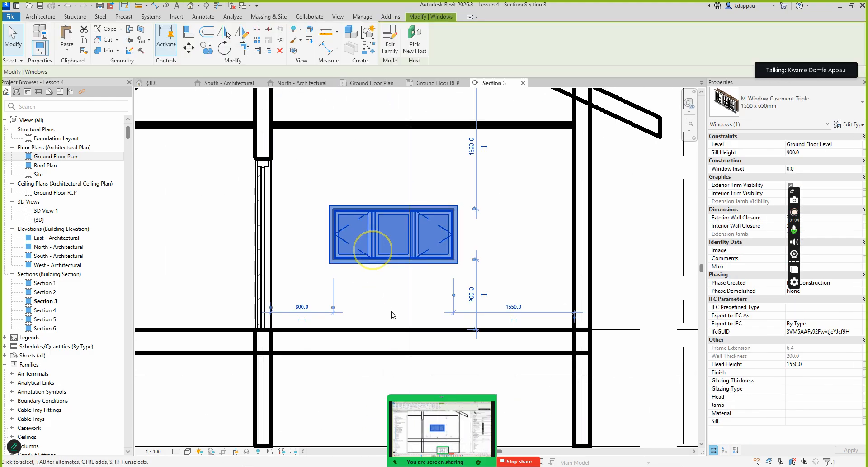
Nudge the triple window towards the middle of bedroom 106's wall, to 1200 mm from the bath-side wall and 1150 mm from the opposite wall.
scroll(397, 311, "down", 3)
scroll(397, 311, "up", 1)
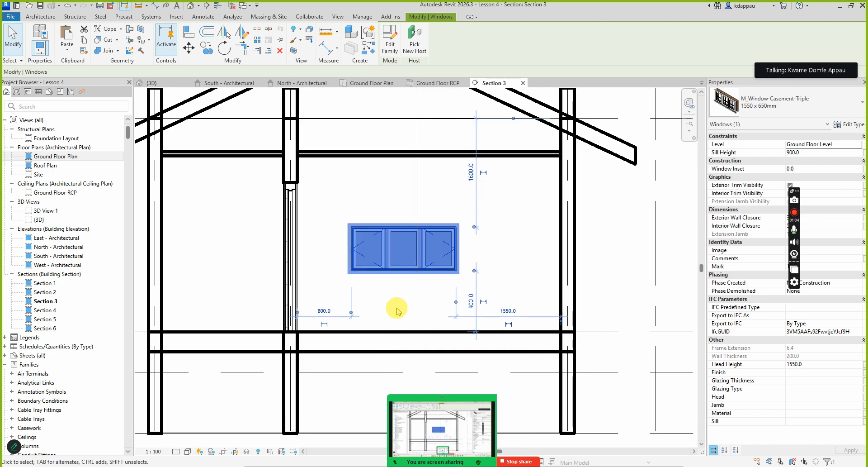
scroll(388, 283, "down", 2)
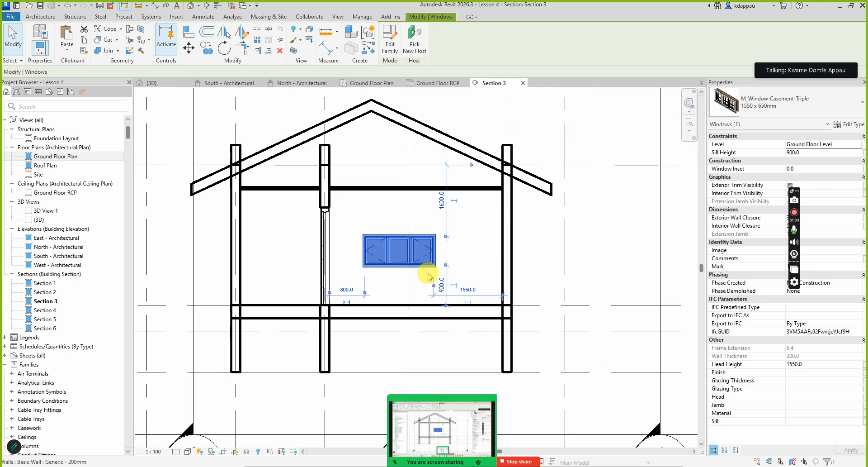
scroll(333, 304, "up", 2)
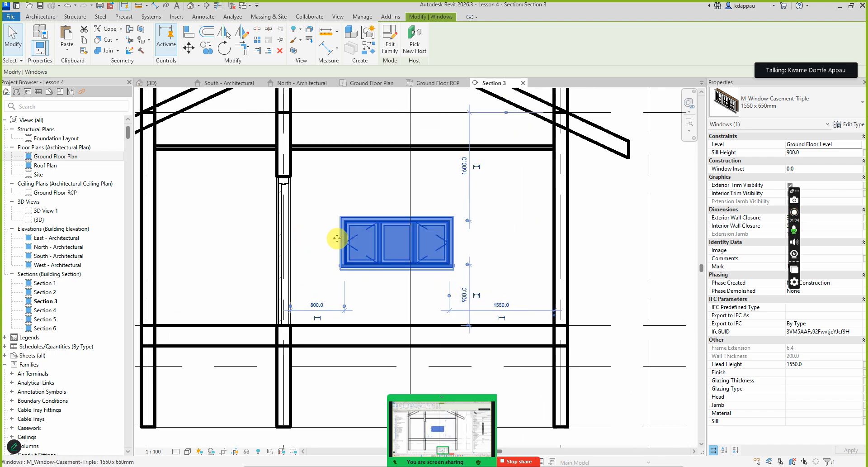
scroll(387, 248, "down", 2)
scroll(337, 280, "up", 3)
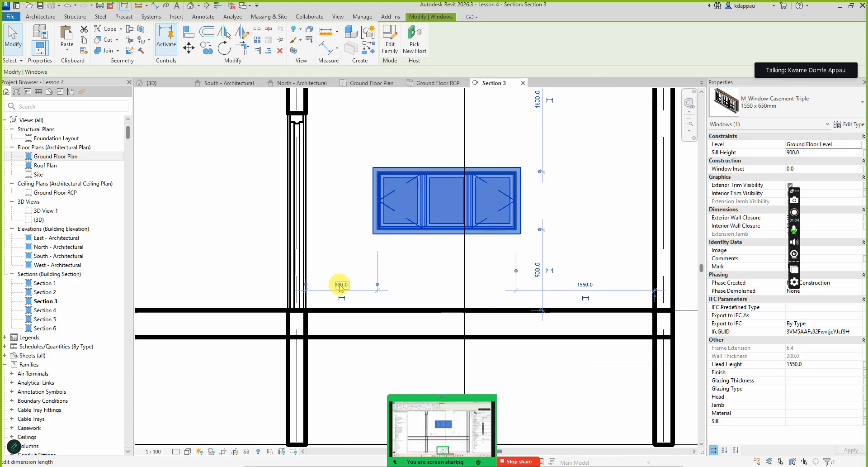
scroll(344, 286, "down", 2)
scroll(495, 277, "up", 3)
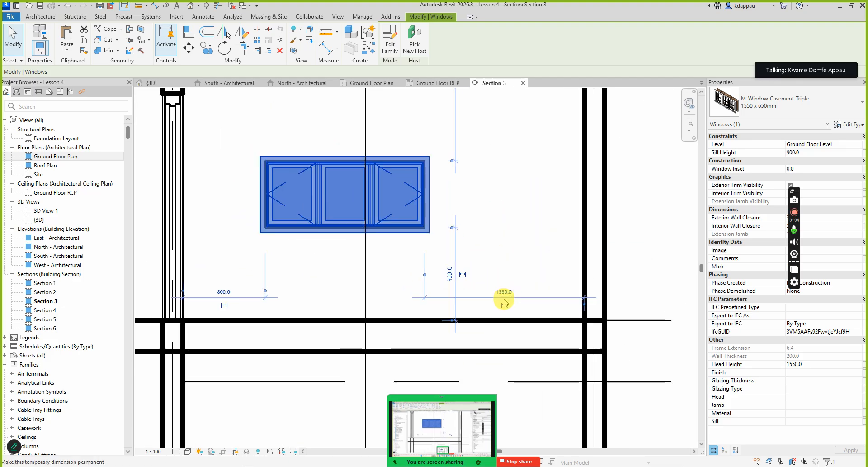
scroll(494, 305, "down", 2)
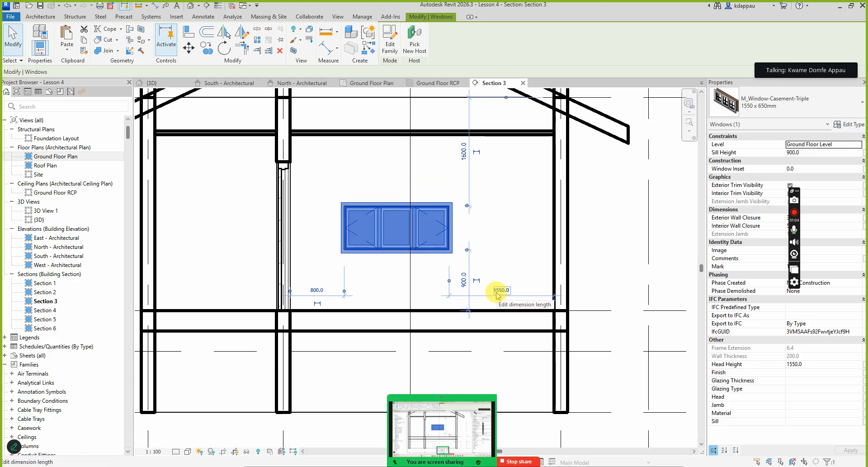
key("Right")
key("Right")
key("Right")
key("Right")
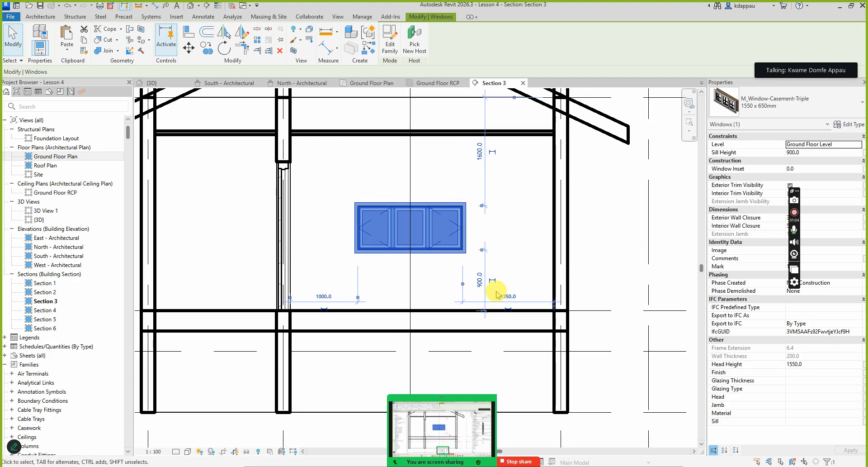
key("Right")
key("Right")
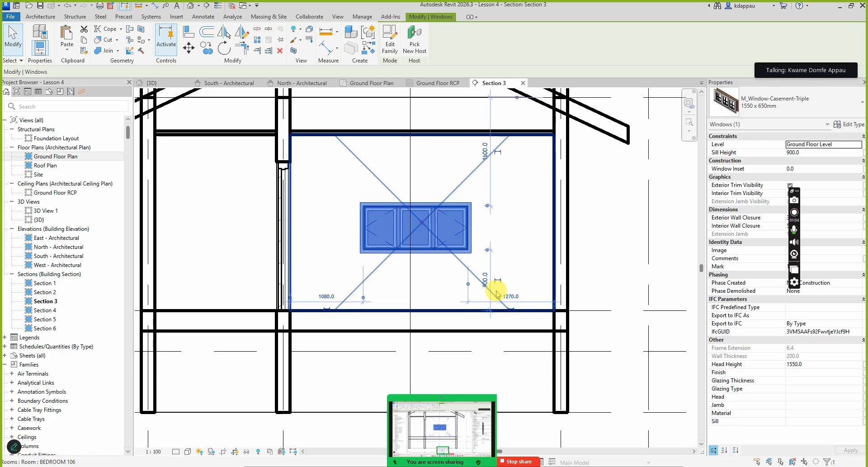
key("Right")
key("Right")
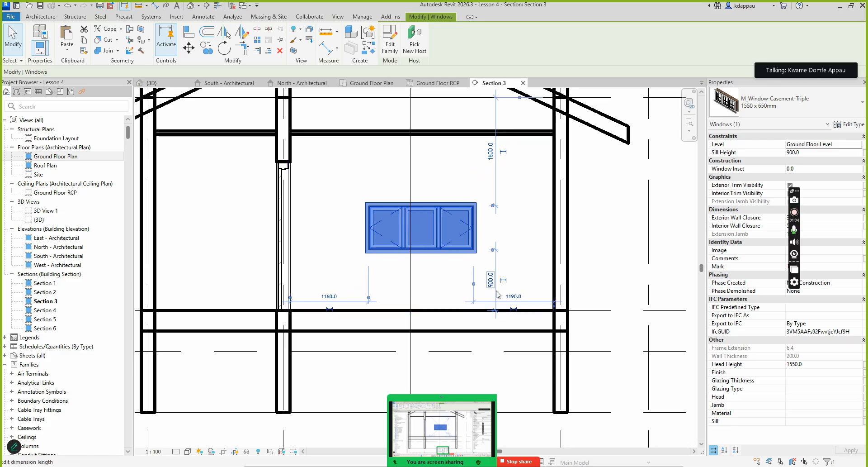
key("Right")
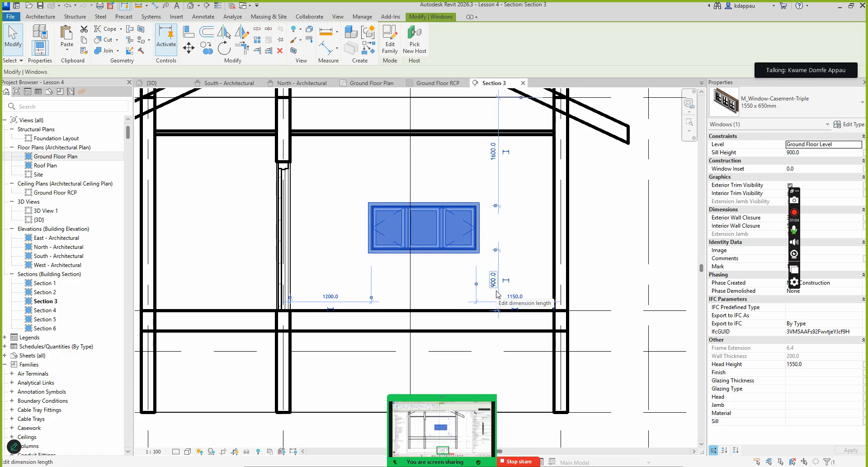
scroll(507, 312, "up", 2)
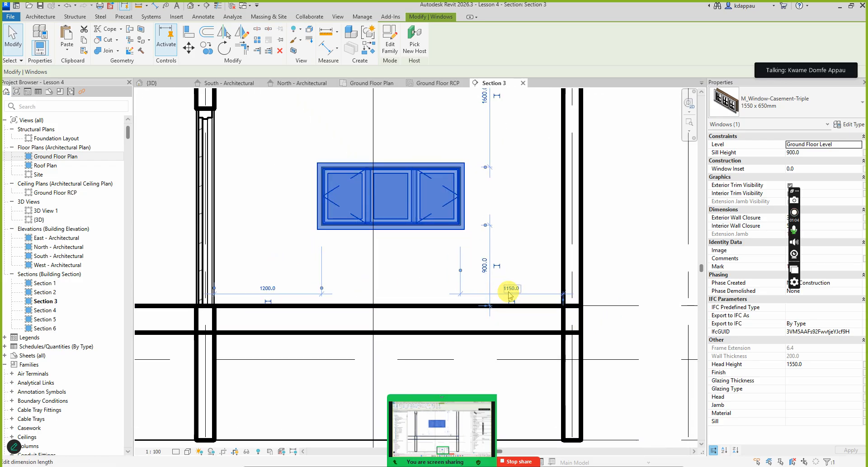
scroll(507, 285, "down", 2)
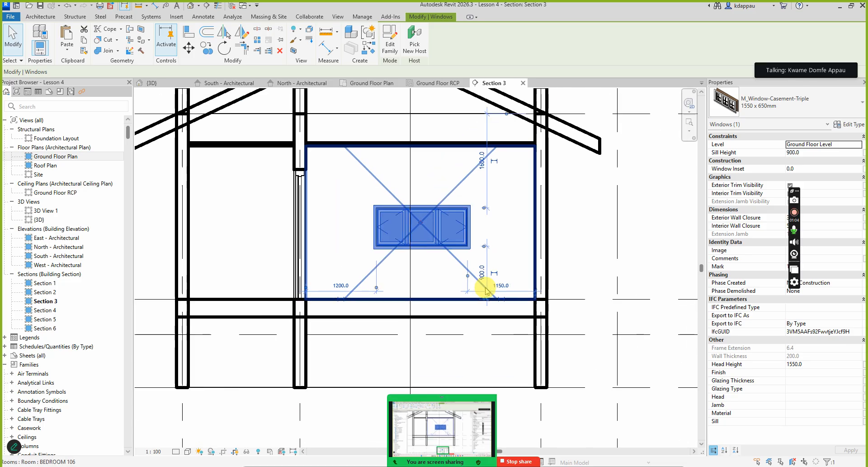
Centre the triple casement window in bedroom 106's wall by setting its distance to the wall opposite the bath side to 1175 mm.
scroll(499, 240, "up", 2)
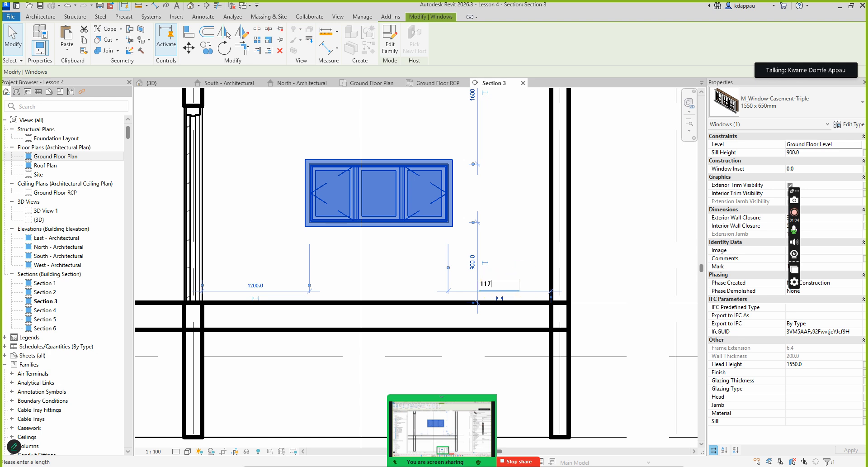
key("Return")
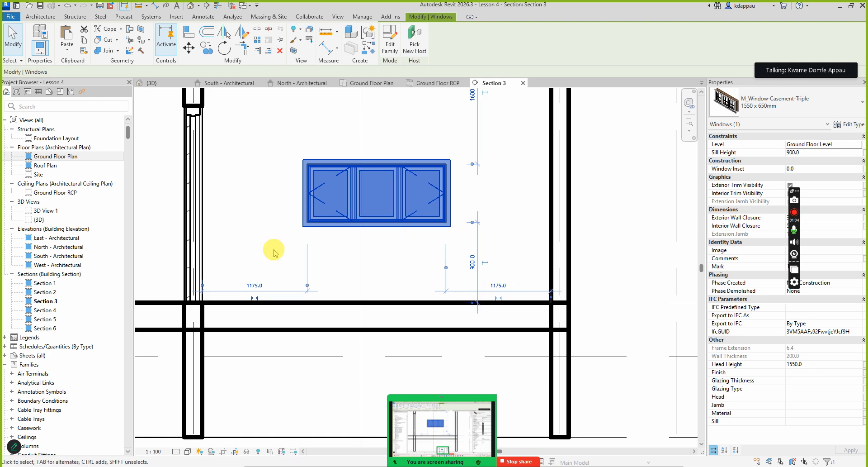
left_click(219, 229)
left_click(342, 224)
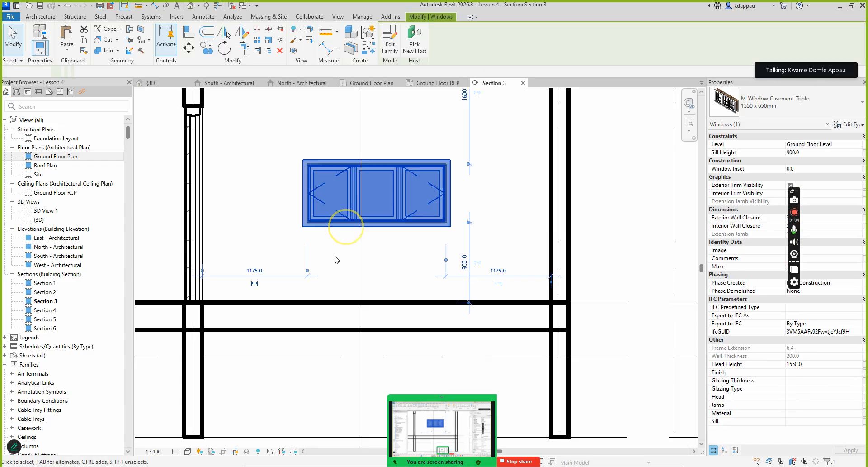
scroll(298, 278, "down", 3)
scroll(300, 277, "up", 2)
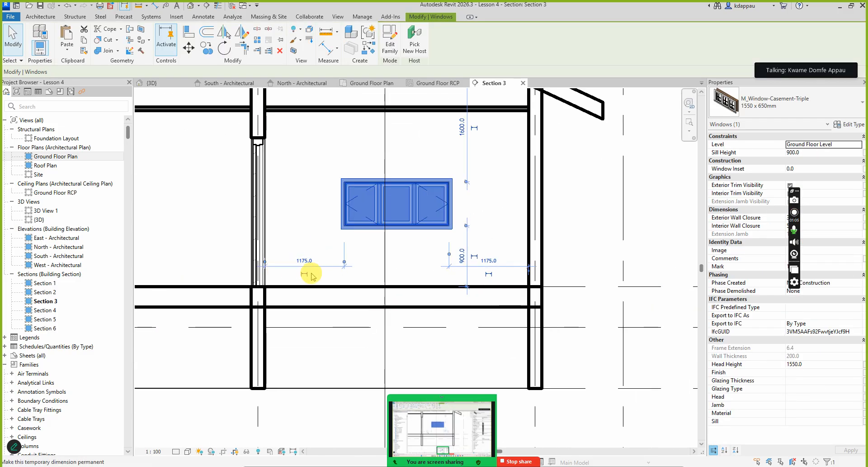
scroll(311, 273, "down", 2)
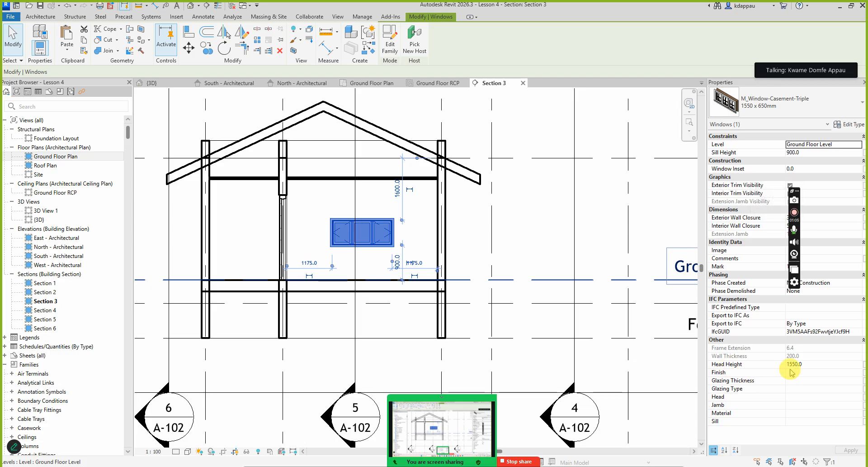
Set the triple casement window's head height to 2100 mm and deselect it.
left_click(818, 365)
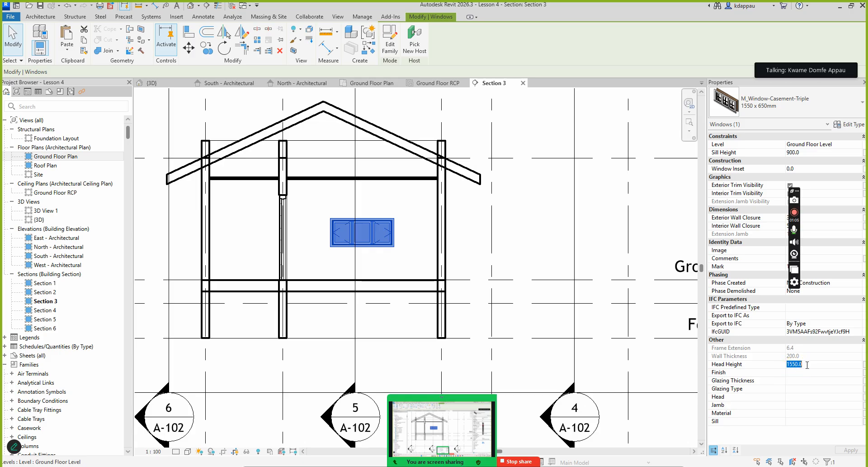
key("Return")
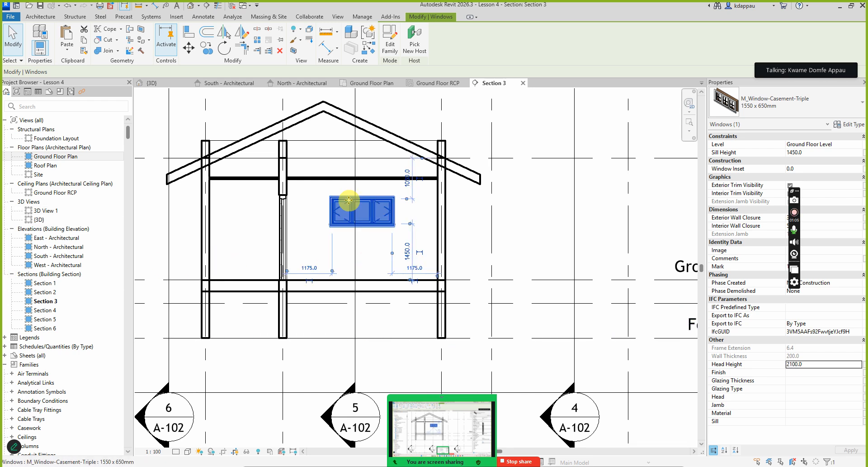
left_click(310, 145)
scroll(354, 218, "up", 4)
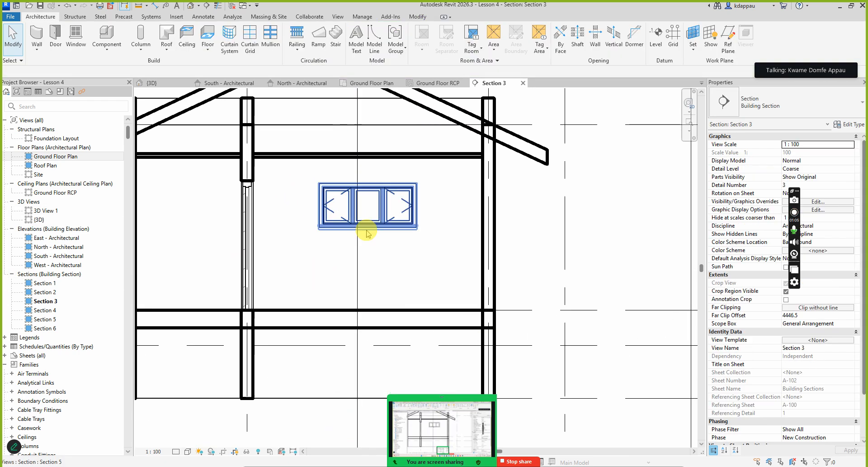
scroll(367, 234, "down", 4)
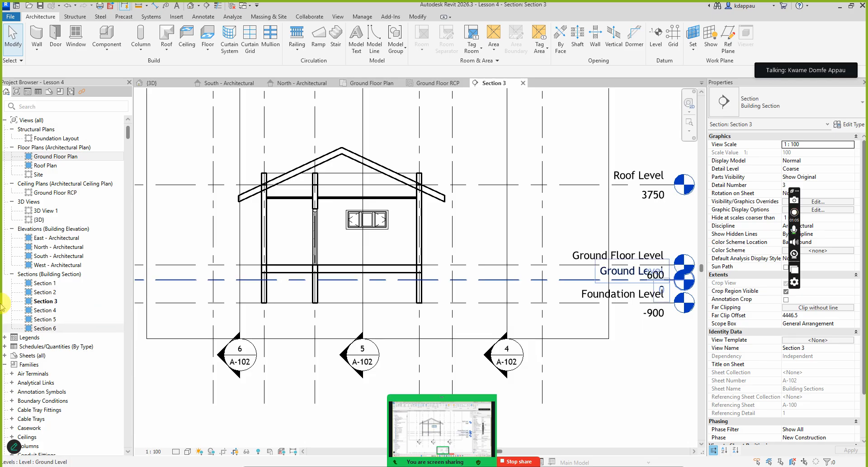
Open the North - Architectural elevation and bring its row of windows into view.
double_click(41, 247)
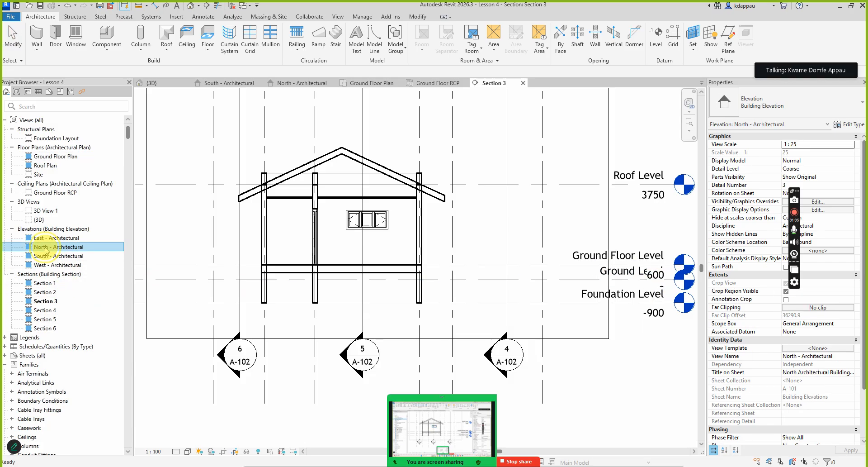
scroll(407, 253, "up", 2)
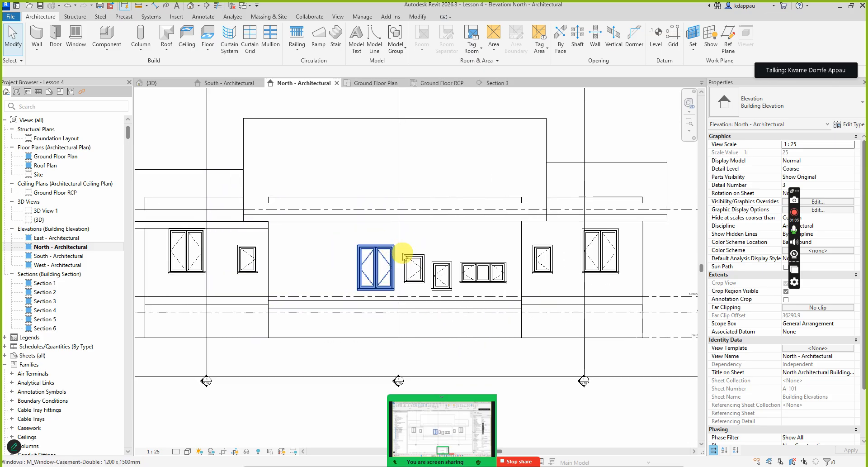
scroll(434, 262, "down", 2)
scroll(551, 251, "up", 3)
scroll(542, 254, "down", 3)
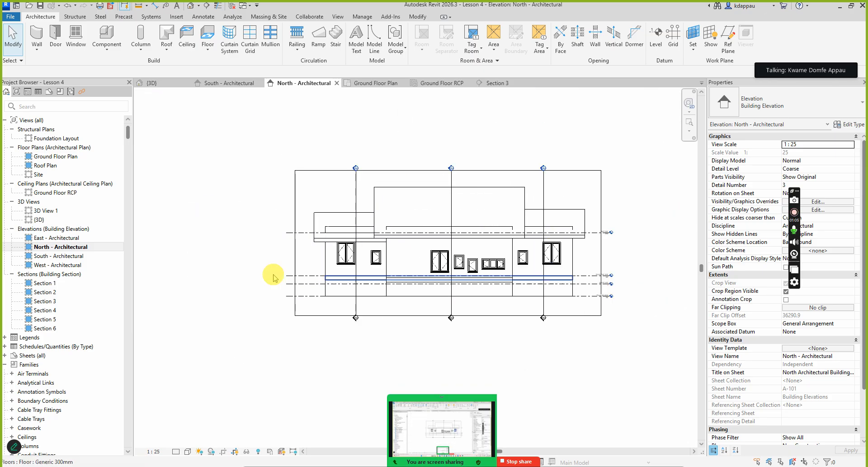
scroll(348, 260, "up", 2)
Check the levels, sill heights and head heights of the individual double, single and triple casement windows in the north elevation.
left_click(375, 249)
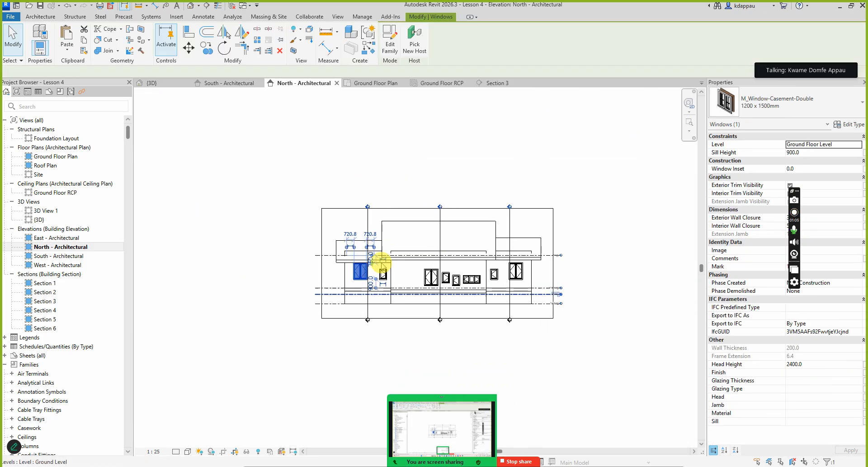
scroll(398, 289, "up", 3)
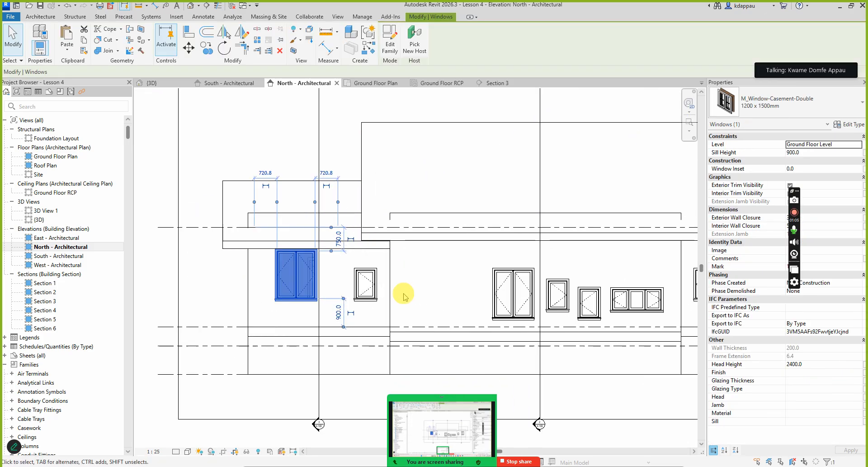
left_click(361, 285)
scroll(327, 291, "down", 1)
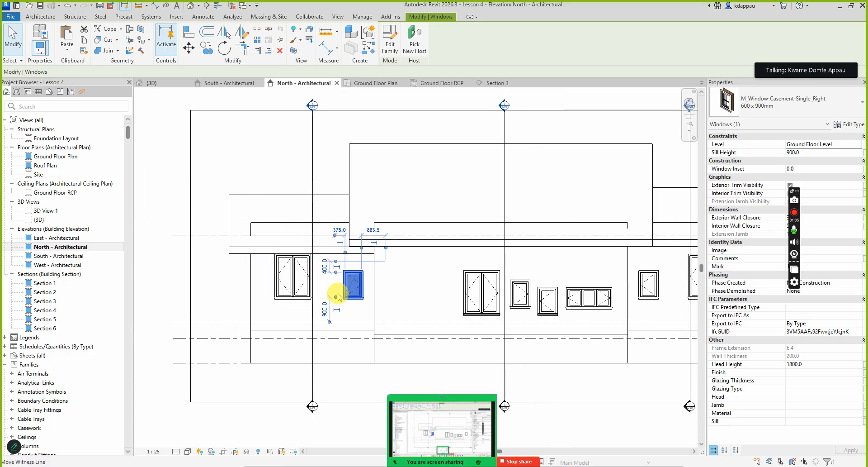
scroll(346, 293, "down", 2)
scroll(345, 292, "up", 3)
scroll(354, 285, "down", 4)
scroll(434, 278, "up", 2)
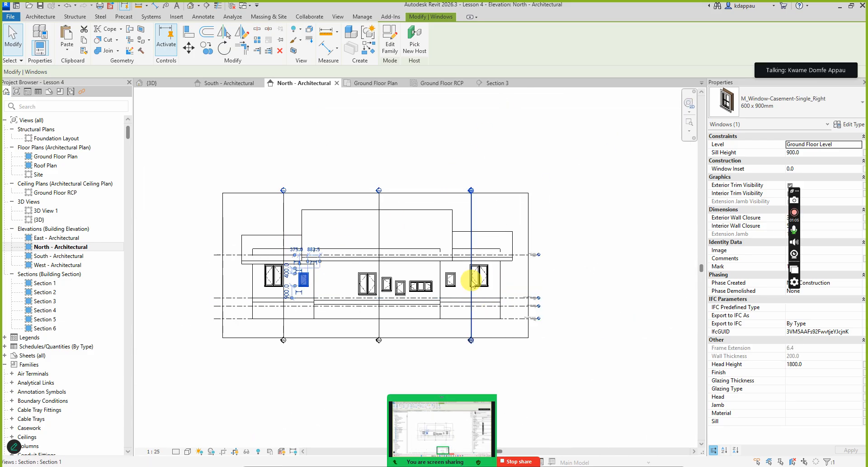
left_click(445, 283)
left_click(483, 281)
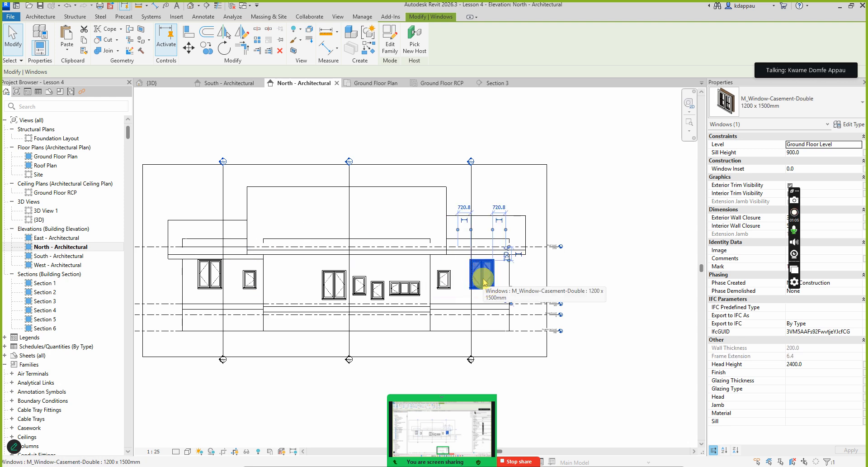
left_click(478, 268)
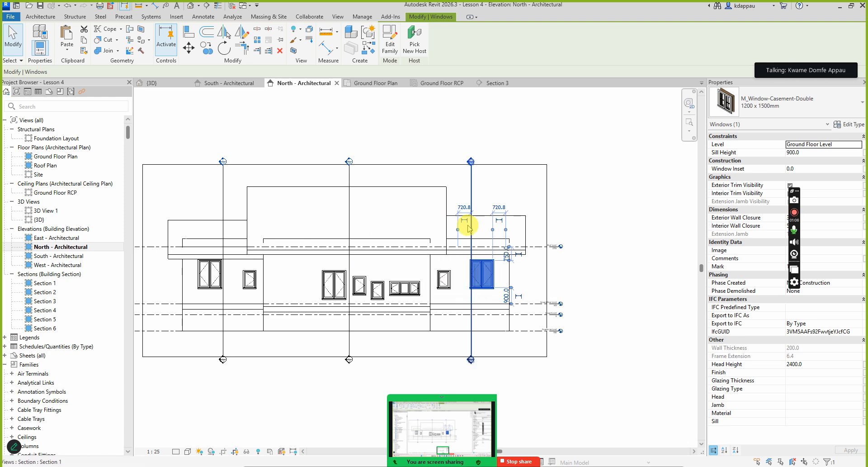
scroll(484, 291, "down", 2)
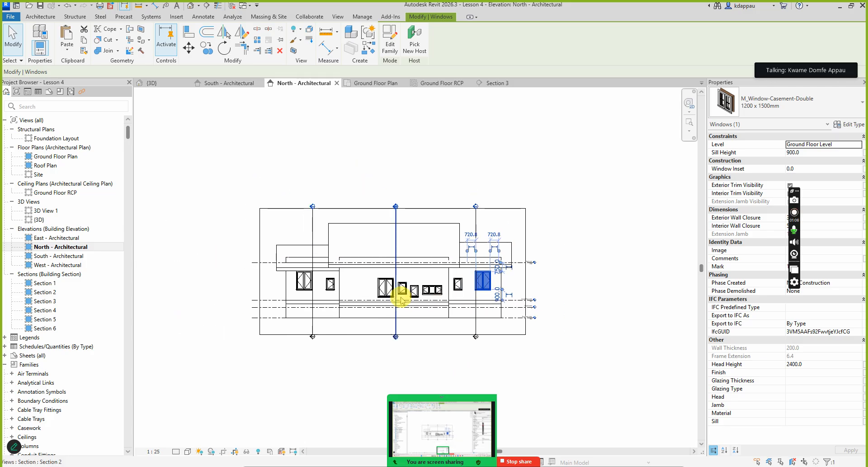
scroll(400, 294, "up", 2)
scroll(425, 286, "up", 2)
left_click(348, 283)
left_click(386, 283)
left_click(458, 290)
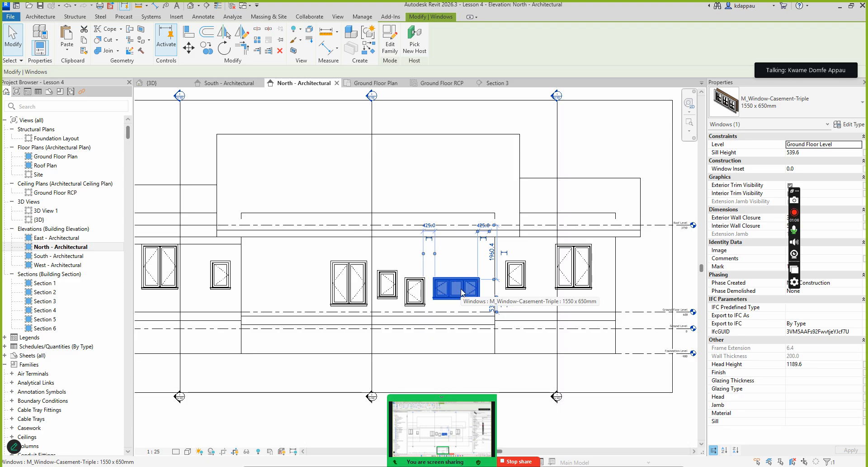
left_click(455, 287)
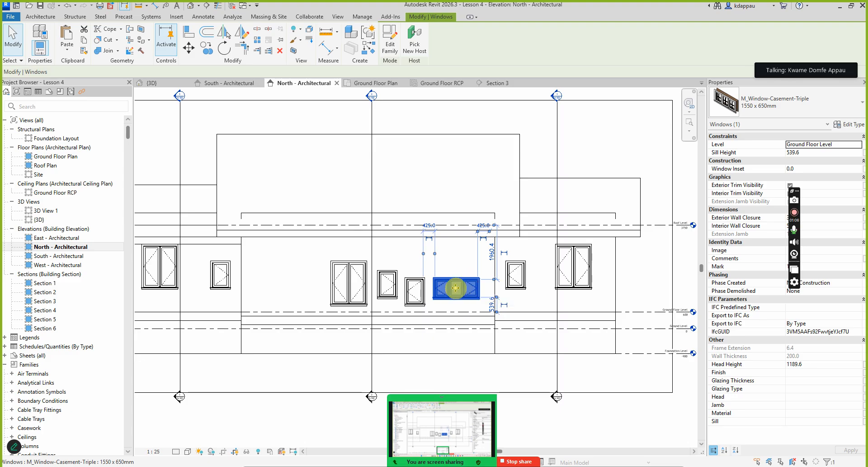
scroll(436, 273, "down", 3)
Select all eight casement windows in the north elevation and set their head height to 2100 mm.
left_click(260, 280)
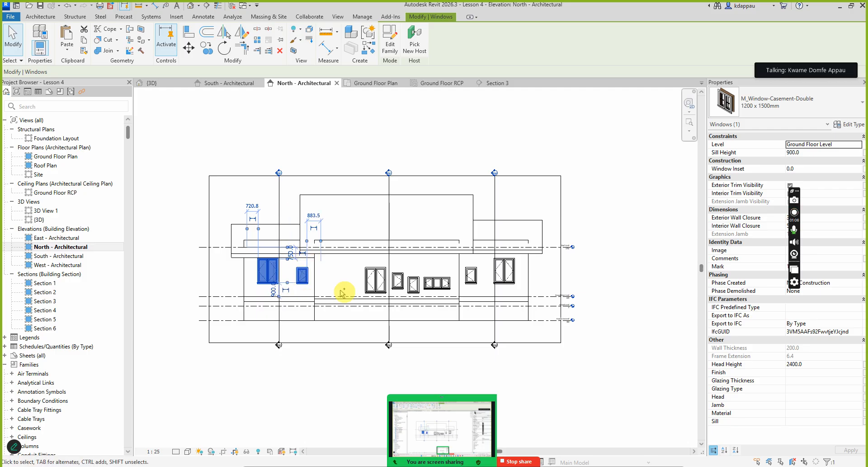
left_click(302, 275, "ctrl")
left_click(366, 280, "ctrl")
left_click(398, 280, "ctrl")
left_click(418, 285, "ctrl")
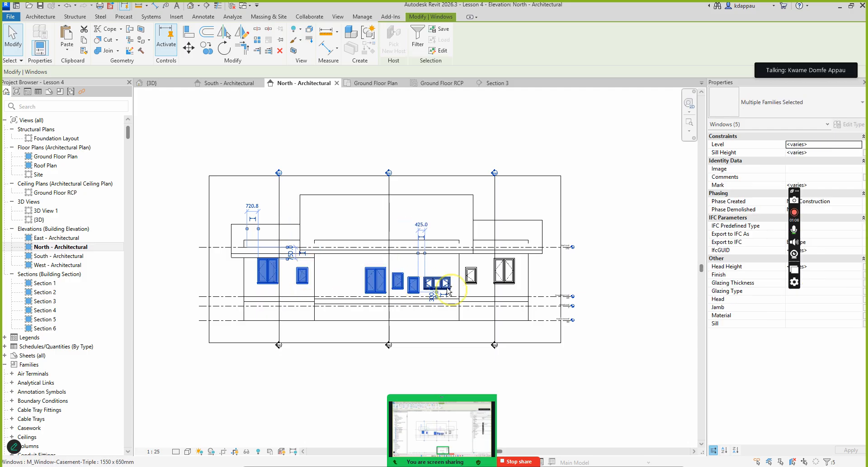
left_click(447, 288, "ctrl")
left_click(479, 279, "ctrl")
left_click(513, 281, "ctrl")
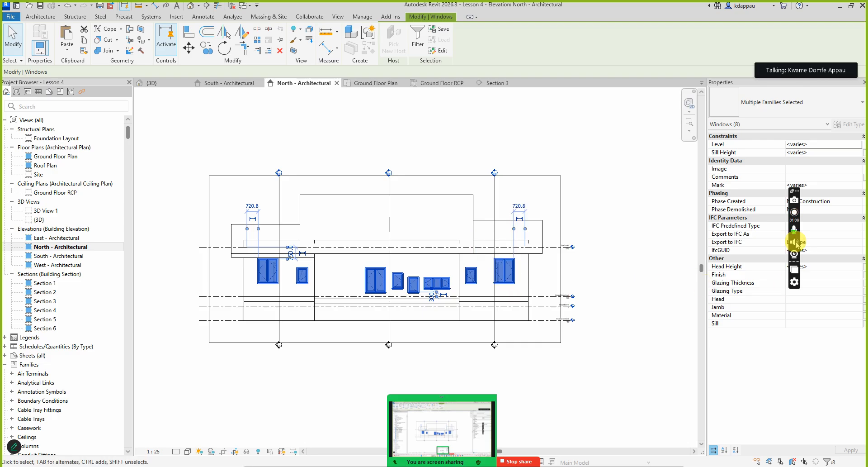
left_click_drag(797, 188, 817, 95)
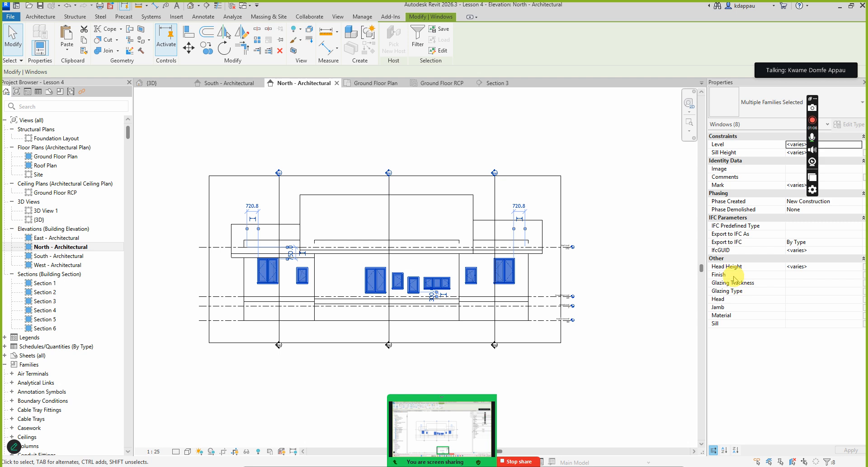
left_click(820, 267)
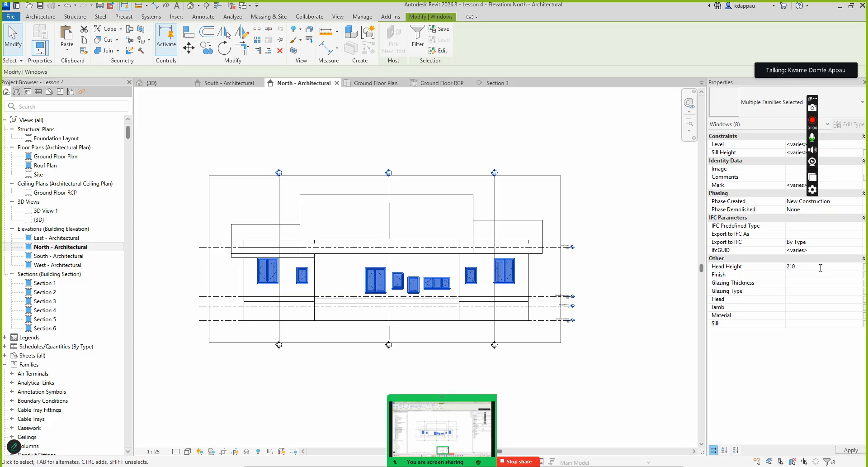
type("2100")
key("Return")
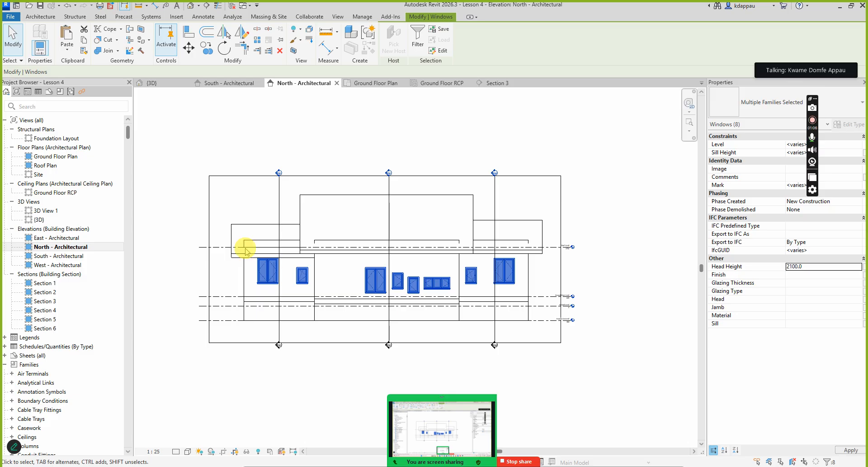
scroll(347, 295, "up", 1)
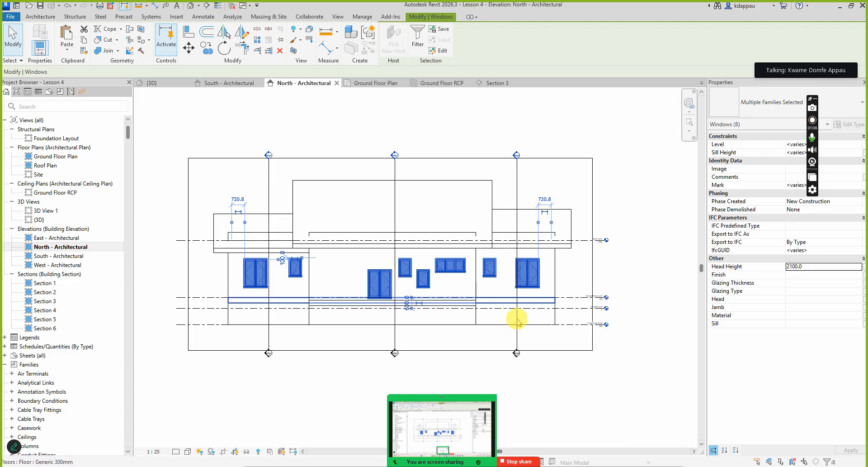
scroll(351, 307, "down", 2)
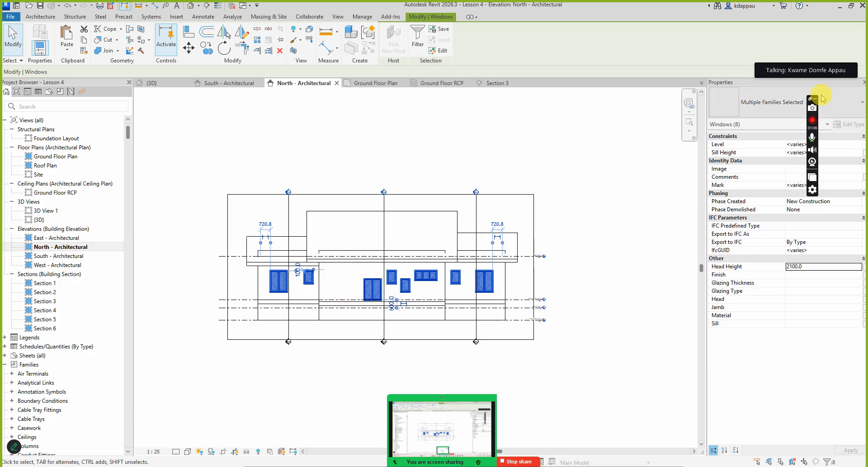
Assign all eight selected windows to the Ground Floor Level.
left_click_drag(812, 98, 838, 278)
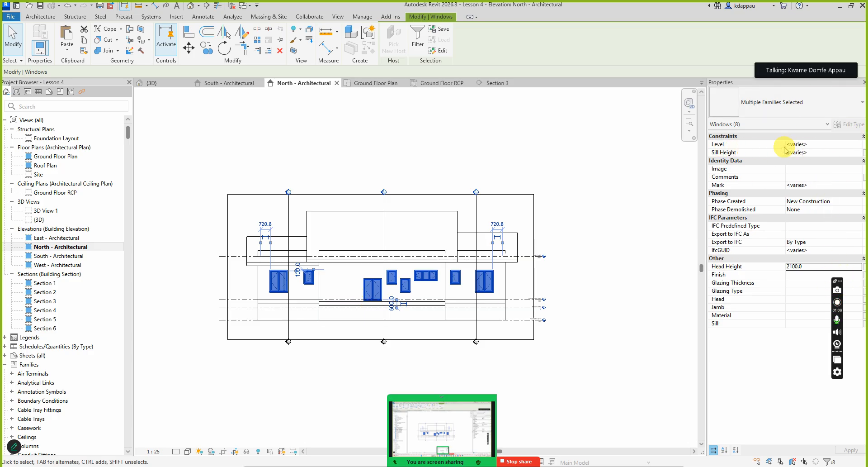
left_click(819, 146)
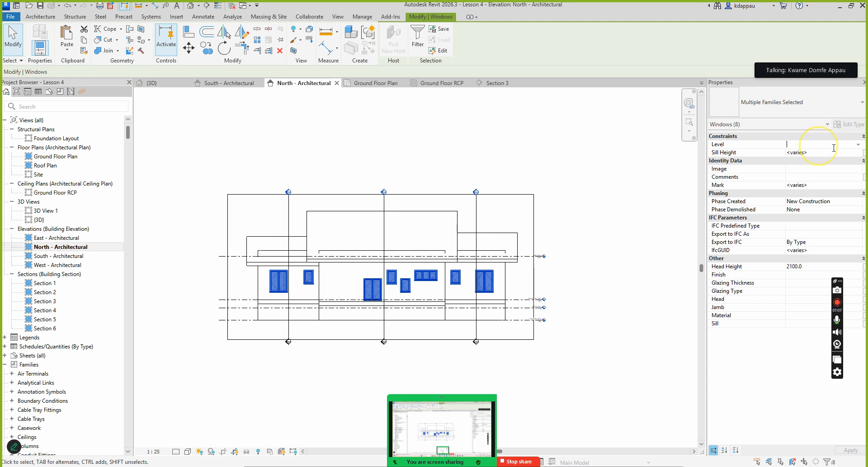
left_click(859, 145)
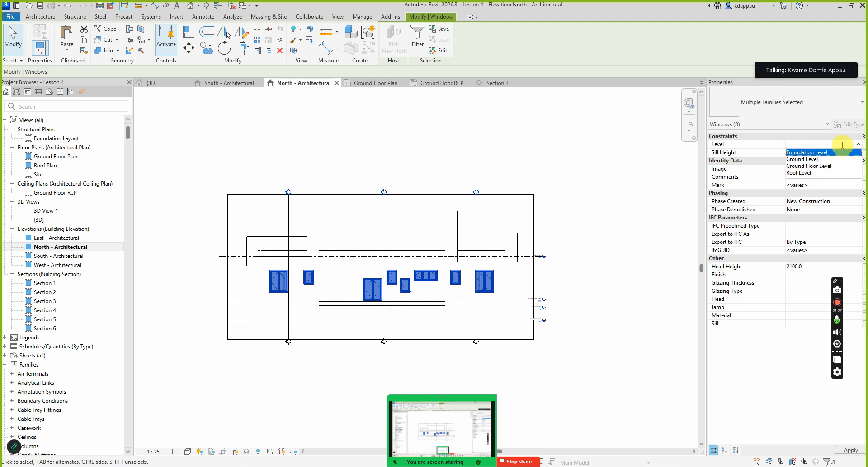
left_click(813, 166)
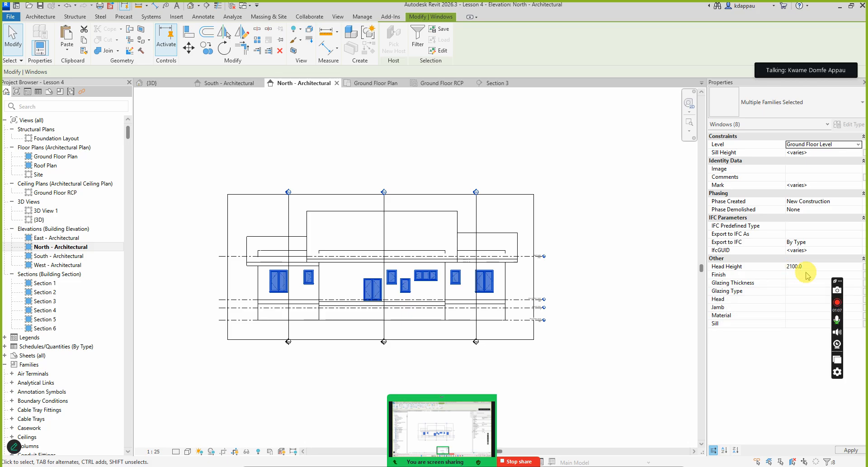
scroll(277, 293, "up", 2)
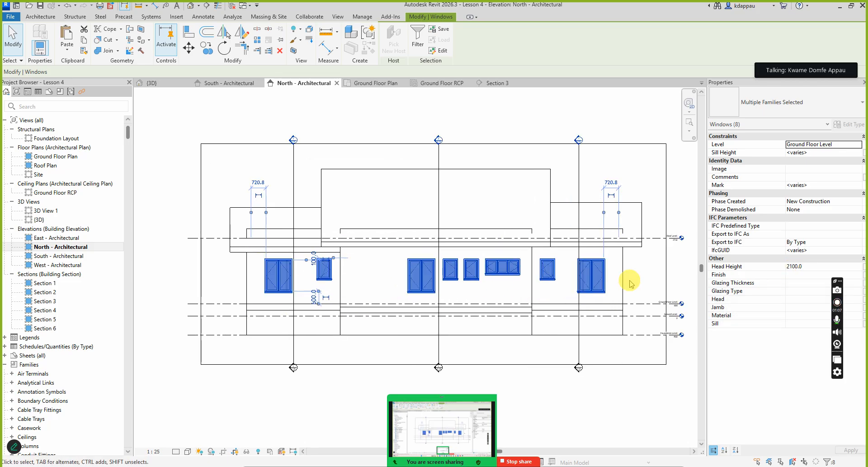
scroll(398, 224, "up", 2)
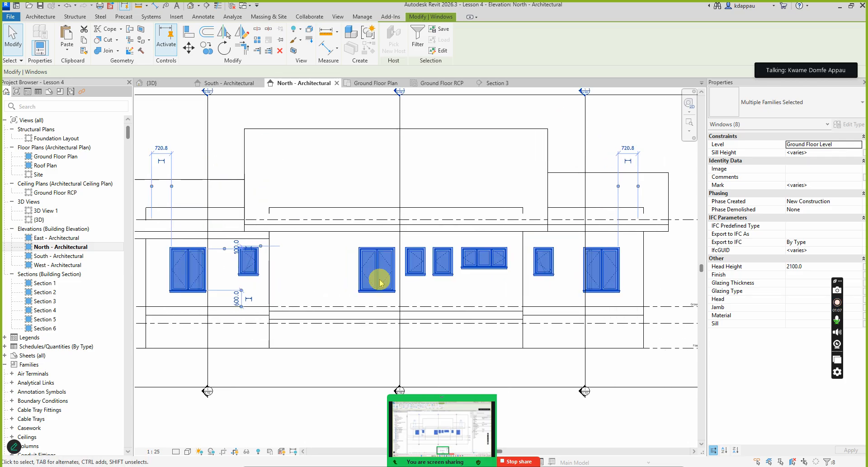
Undo the level assignment of the eight north elevation windows and check the level and sill height of the end double casement window.
left_click(323, 276)
scroll(323, 274, "down", 1)
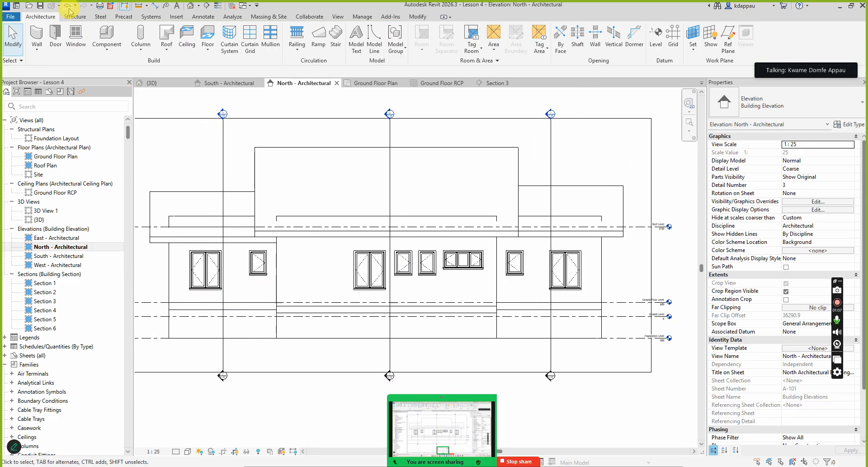
scroll(398, 255, "down", 2)
scroll(504, 267, "up", 3)
left_click(511, 253)
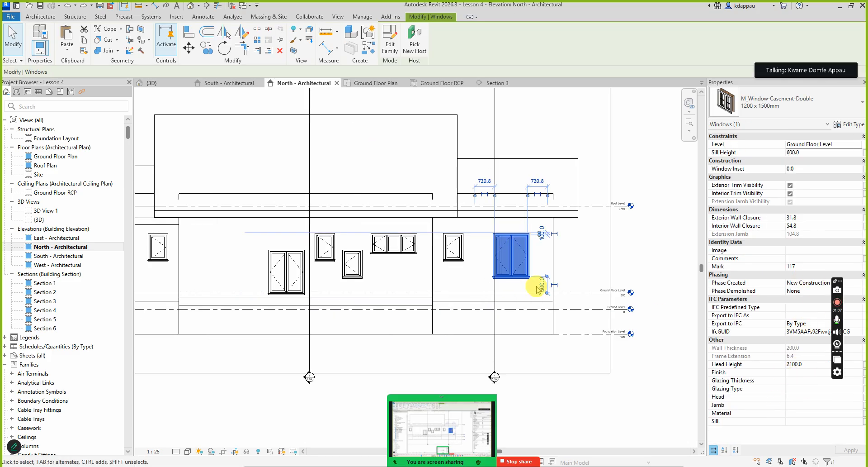
scroll(527, 287, "down", 2)
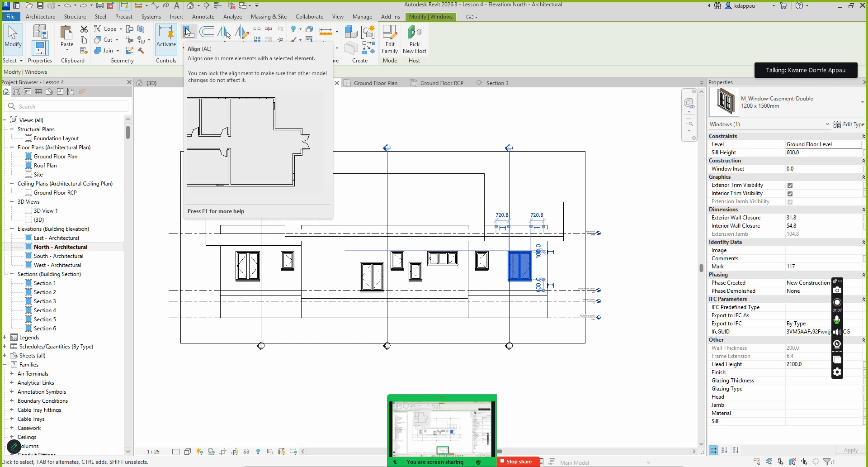
Try to align the top of the central double casement window with the head of the adjacent higher single casement window.
left_click(186, 32)
scroll(382, 254, "up", 5)
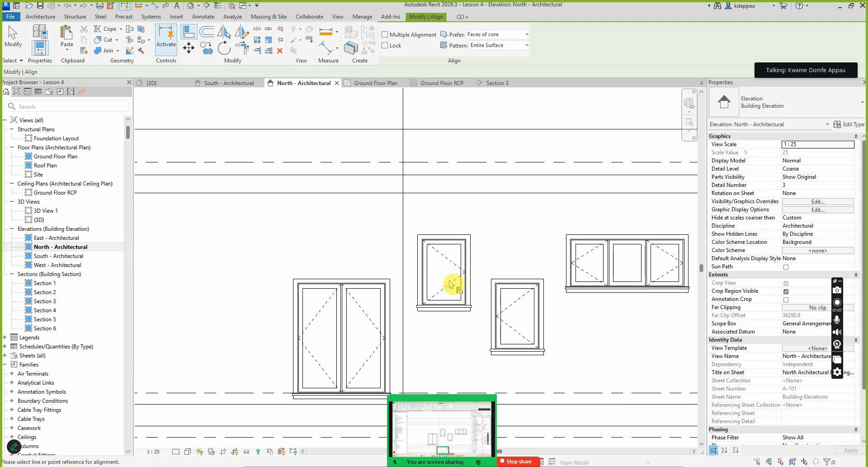
left_click(435, 235)
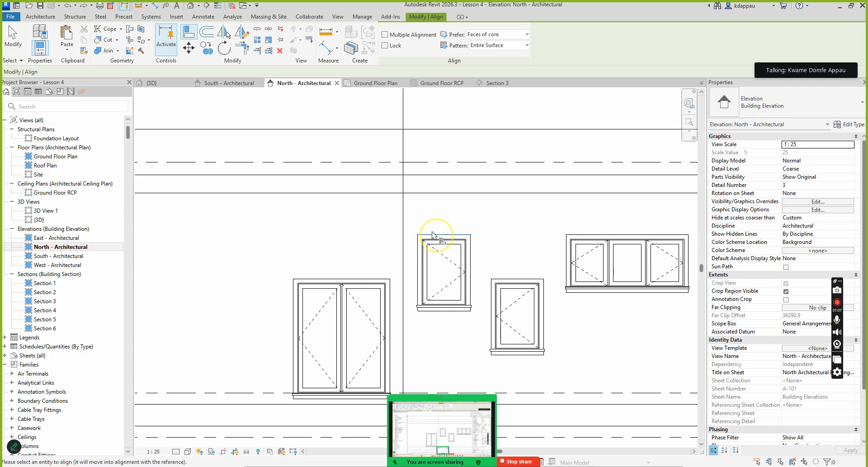
left_click(334, 280)
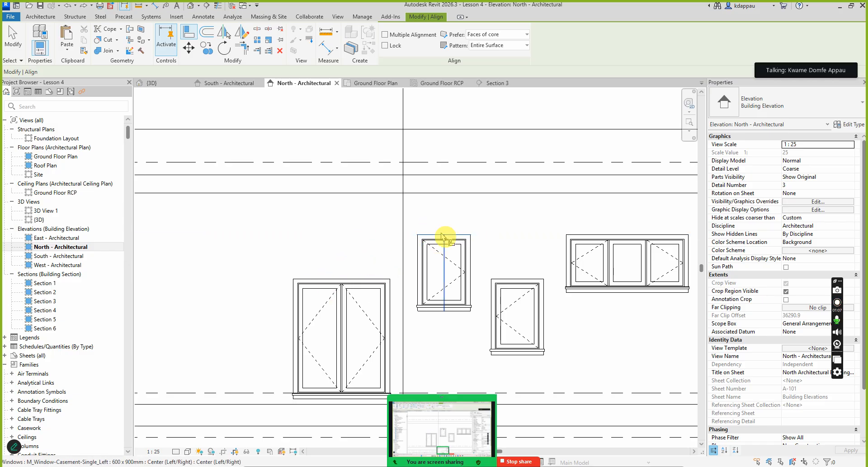
left_click(435, 235)
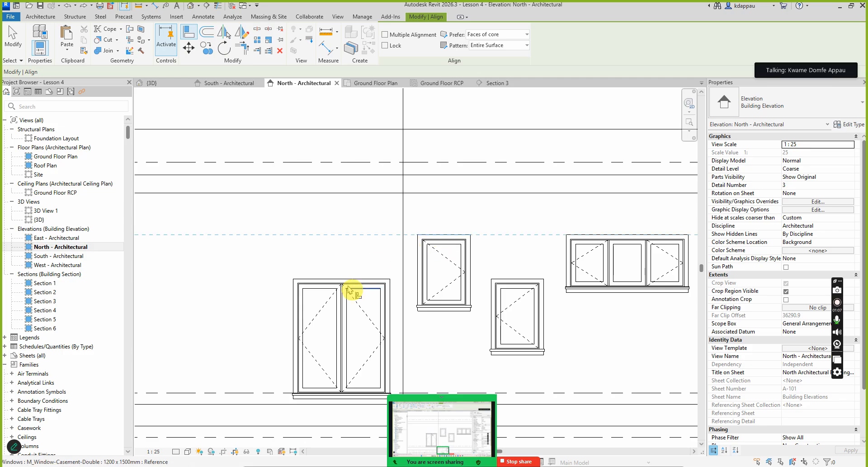
left_click(350, 280)
right_click(326, 250)
left_click(344, 254)
right_click(330, 238)
left_click(348, 243)
scroll(347, 245, "down", 3)
Assign the central 1200 x 1500mm double casement window in the north elevation to the Ground Floor Level.
left_click(345, 276)
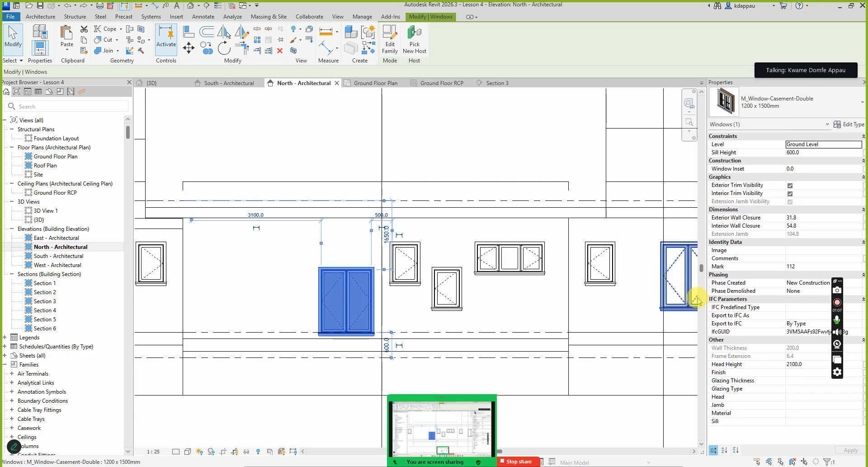
left_click(834, 145)
left_click(858, 145)
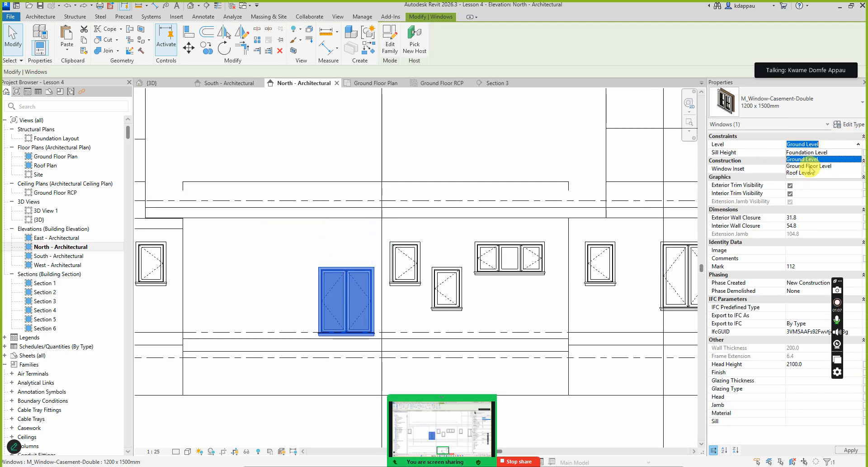
left_click(810, 166)
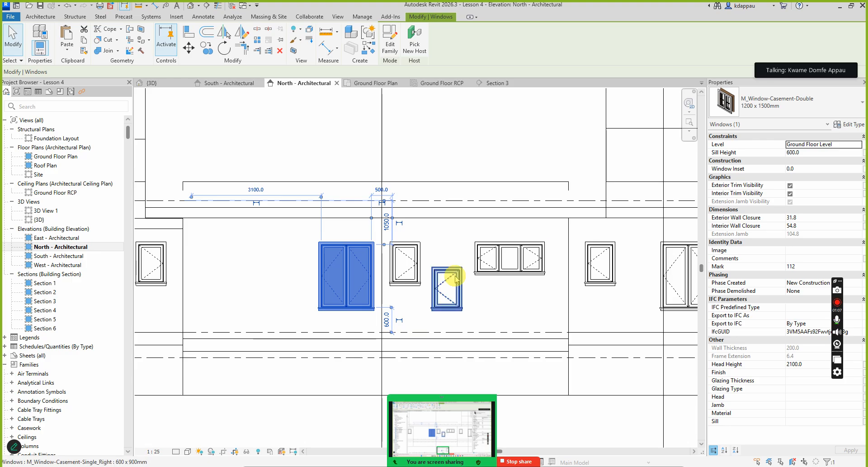
Assign the lower 600 x 900mm single casement window beside the triple casement window to the Ground Floor Level.
left_click(455, 278)
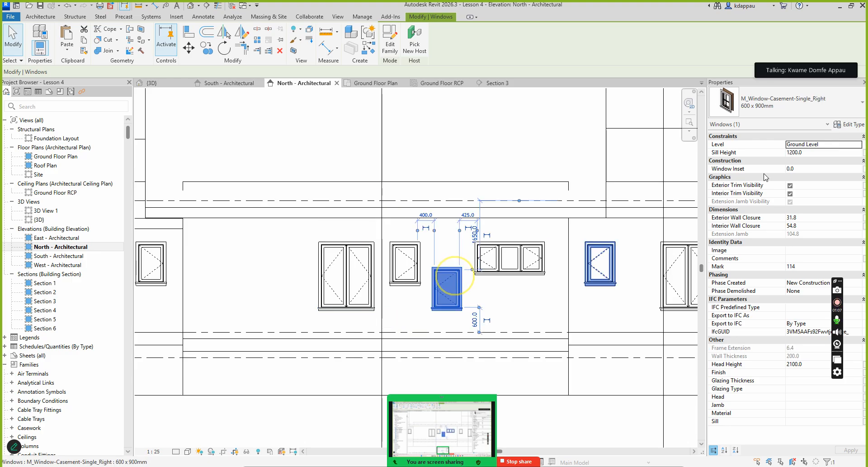
left_click(857, 148)
left_click(798, 167)
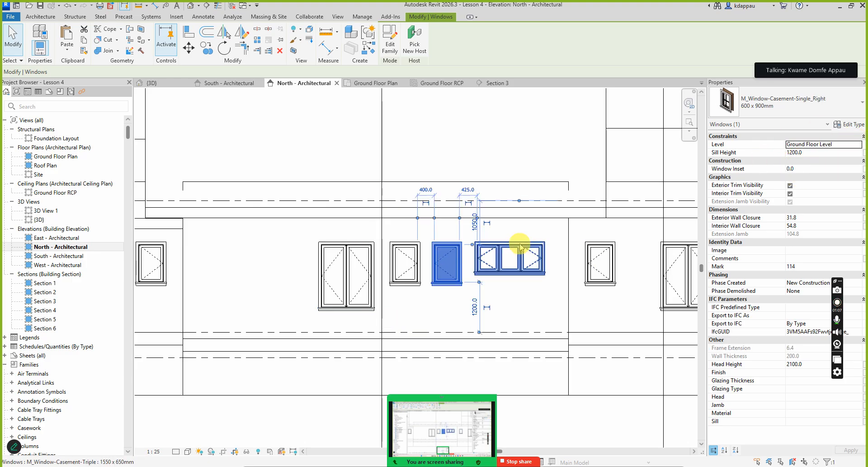
scroll(479, 248, "down", 2)
scroll(312, 265, "down", 2)
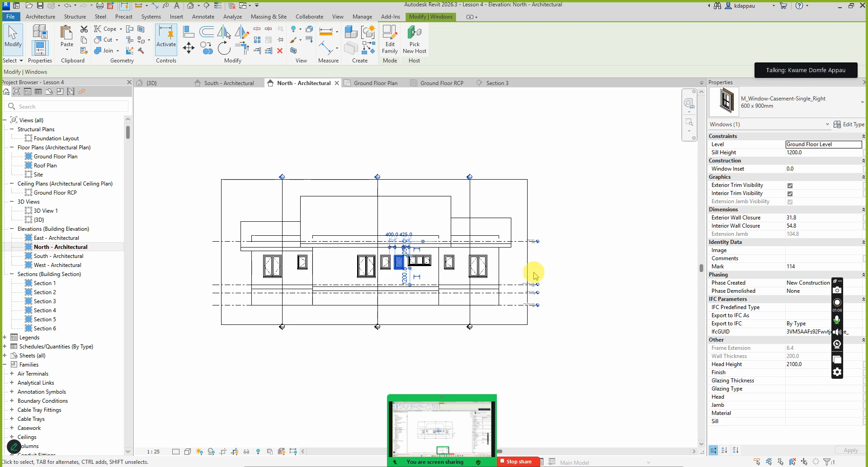
left_click(361, 325)
scroll(370, 258, "up", 1)
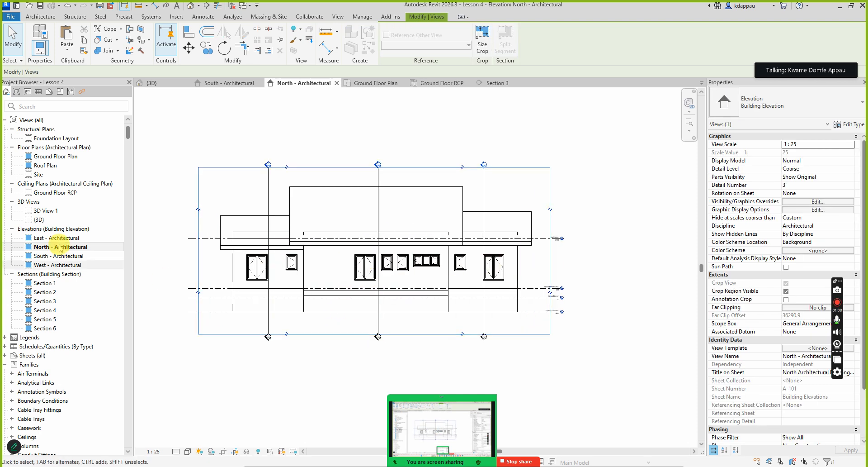
Open the Ground Floor Plan and bring the windows along the wall of Terrace 100 into view.
left_click(53, 159)
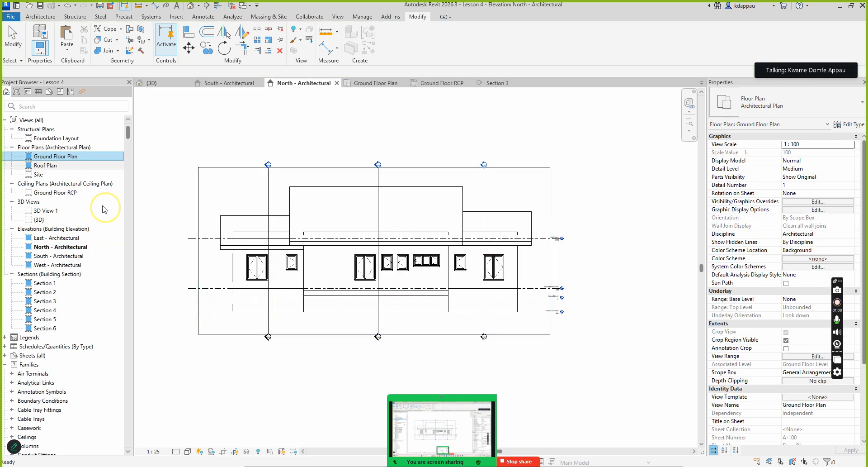
left_click(88, 183)
left_click(50, 165)
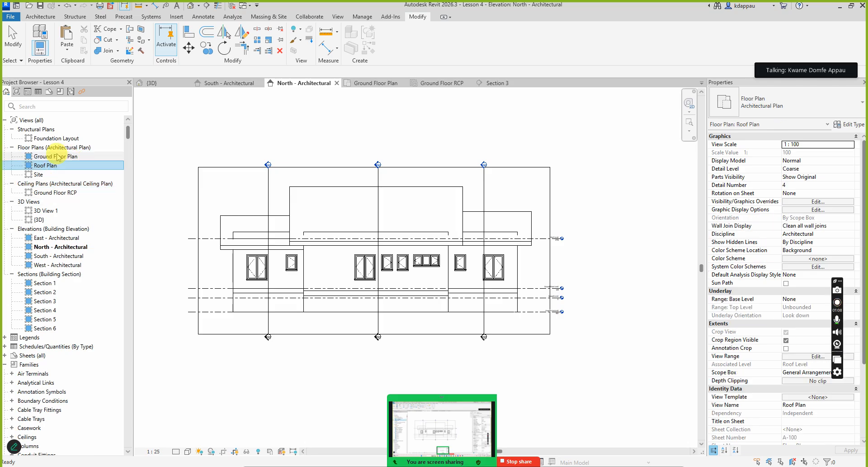
double_click(53, 156)
scroll(400, 259, "down", 3)
scroll(248, 253, "up", 9)
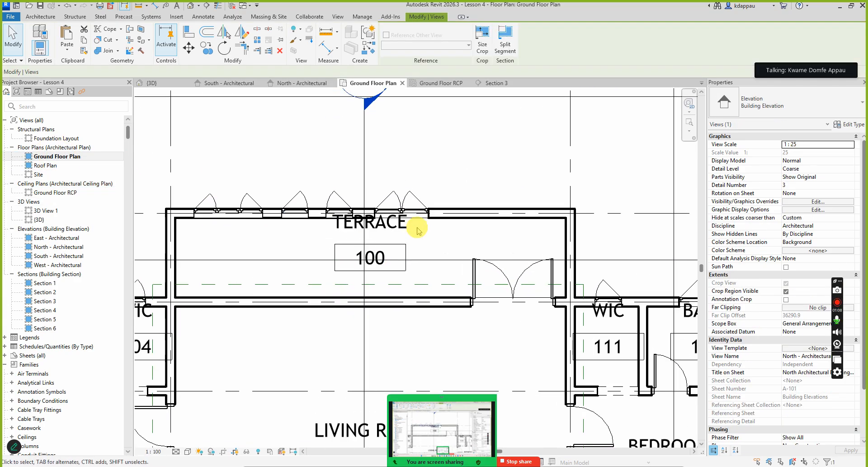
Examine the casement windows in the outer wall of Terrace 100 within the overall ground floor layout.
scroll(413, 226, "down", 2)
scroll(335, 223, "up", 2)
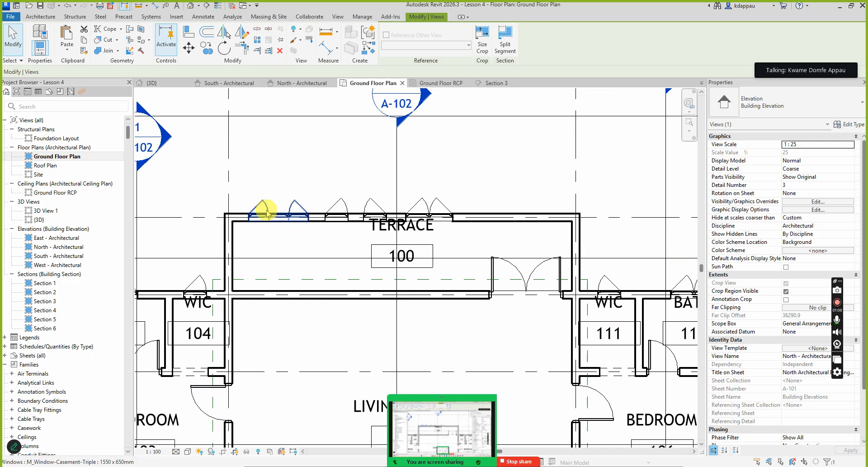
scroll(407, 236, "down", 4)
scroll(335, 226, "up", 3)
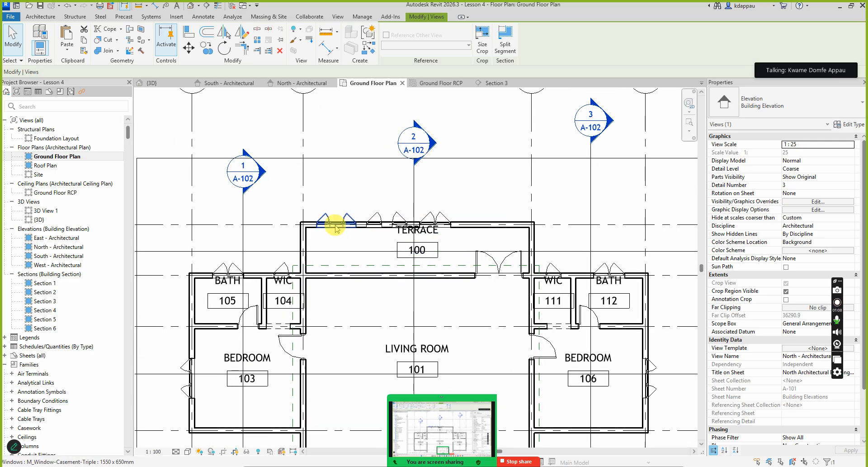
scroll(405, 270, "down", 5)
scroll(405, 270, "down", 2)
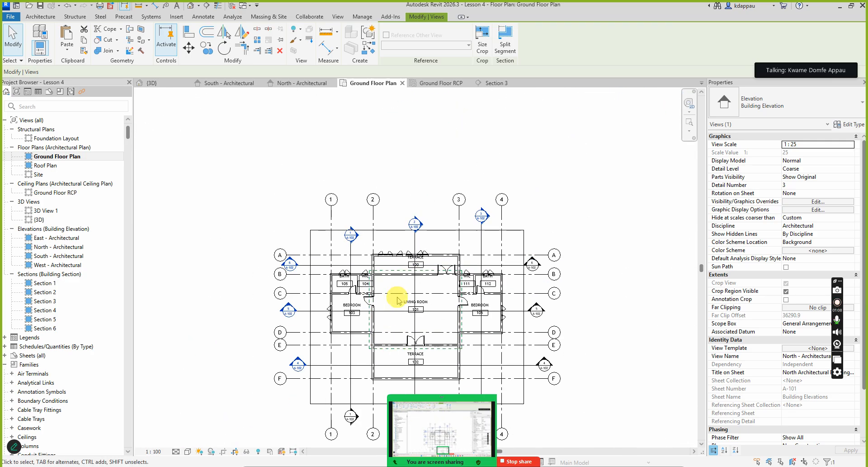
left_click(395, 291)
left_click(277, 217)
Examine the layout of Bedroom 103 and its adjoining rooms in the ground floor plan.
scroll(374, 320, "up", 3)
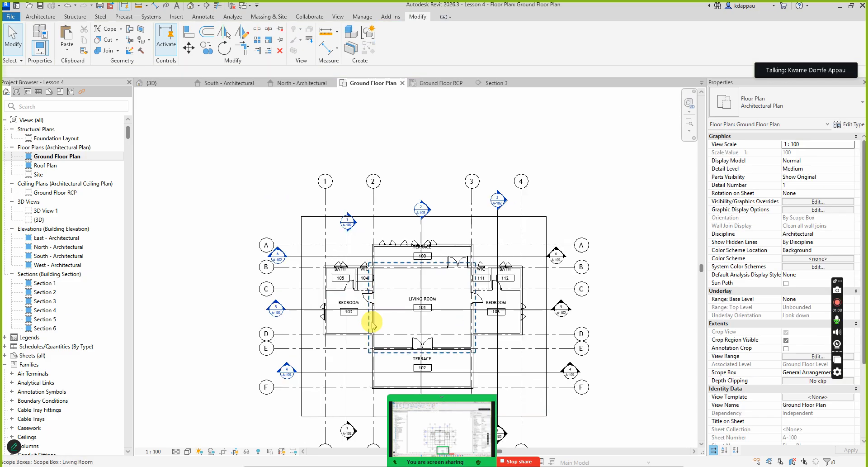
scroll(353, 321, "up", 3)
scroll(357, 326, "down", 2)
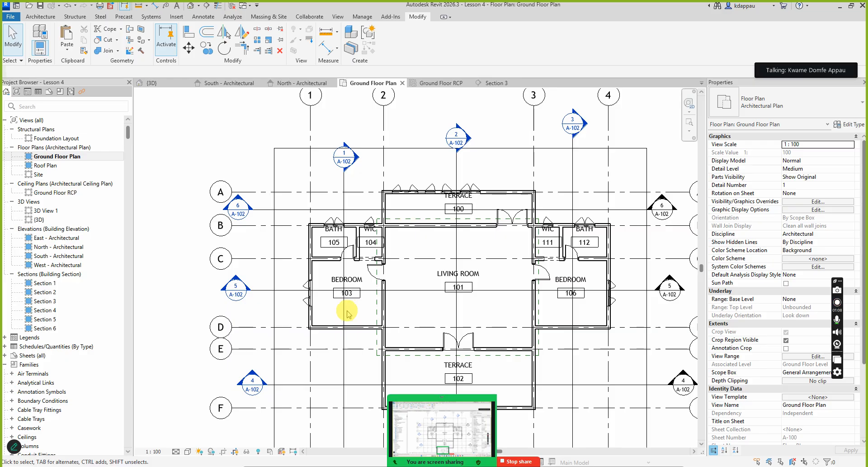
scroll(342, 306, "up", 2)
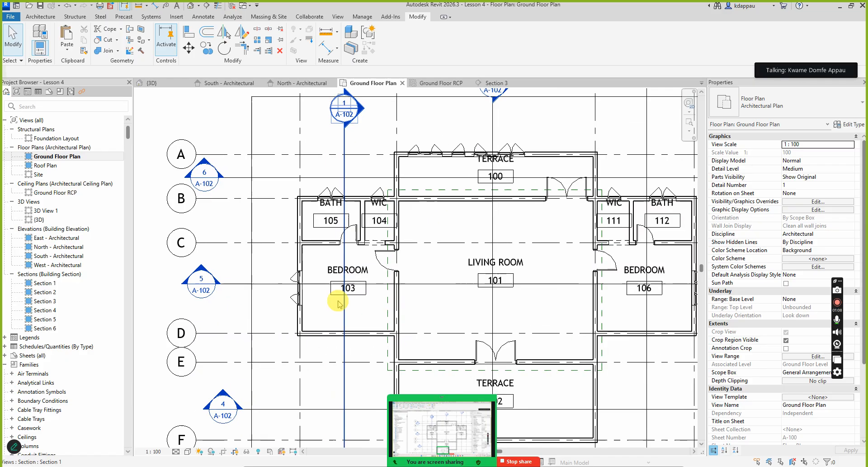
scroll(336, 298, "down", 2)
scroll(337, 297, "up", 2)
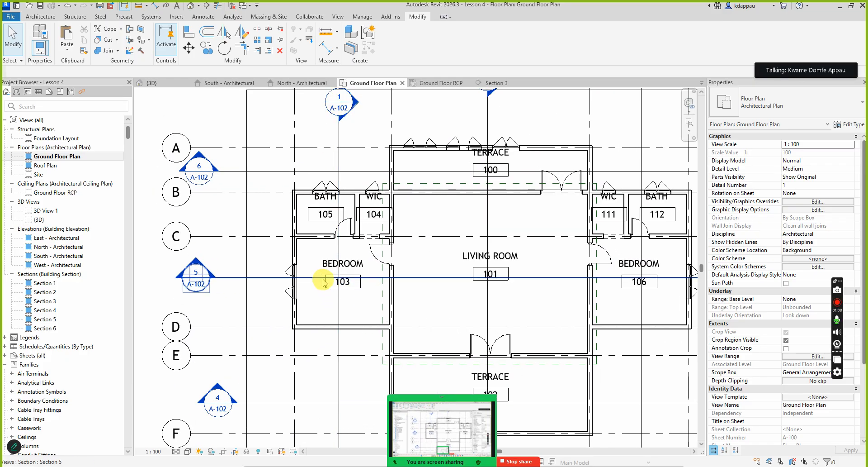
scroll(334, 291, "up", 2)
scroll(357, 284, "down", 2)
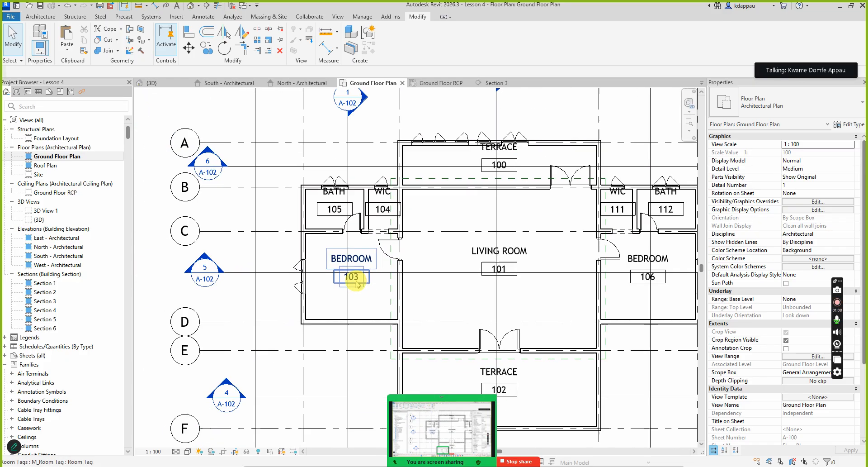
Start placing a component in the ground floor plan and browse the available family types.
left_click(32, 18)
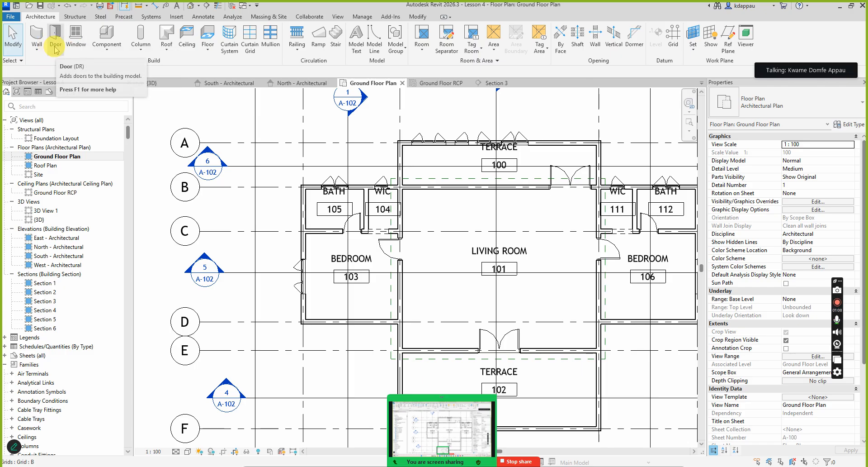
left_click(107, 51)
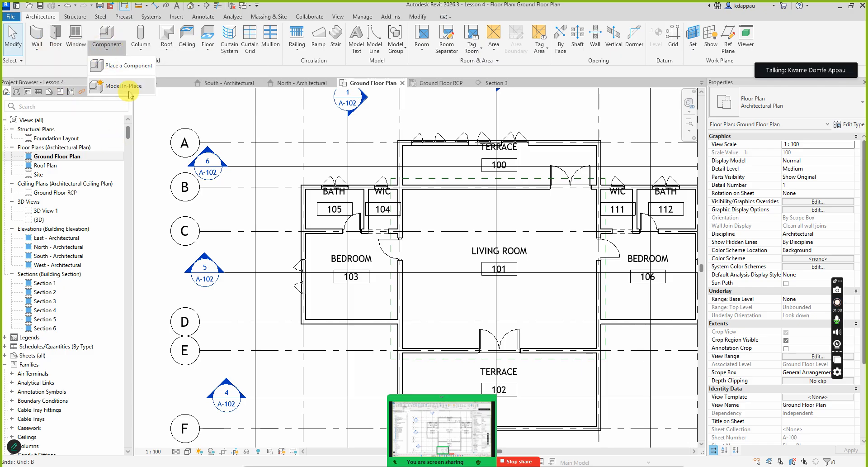
left_click(118, 69)
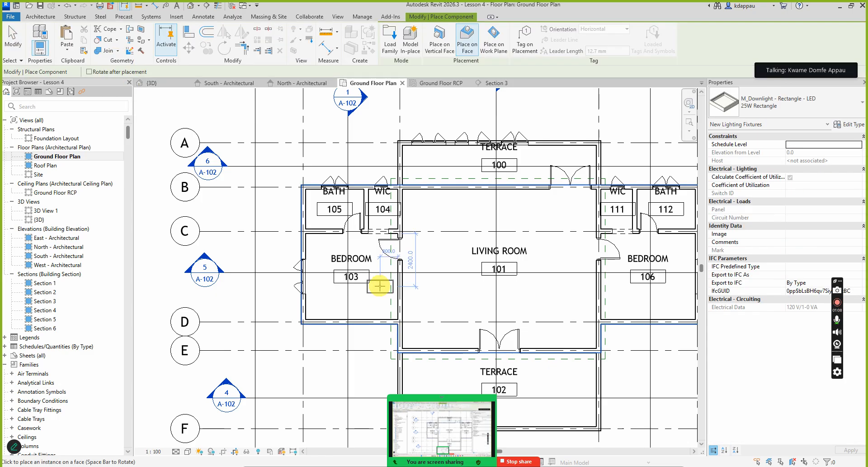
left_click(767, 109)
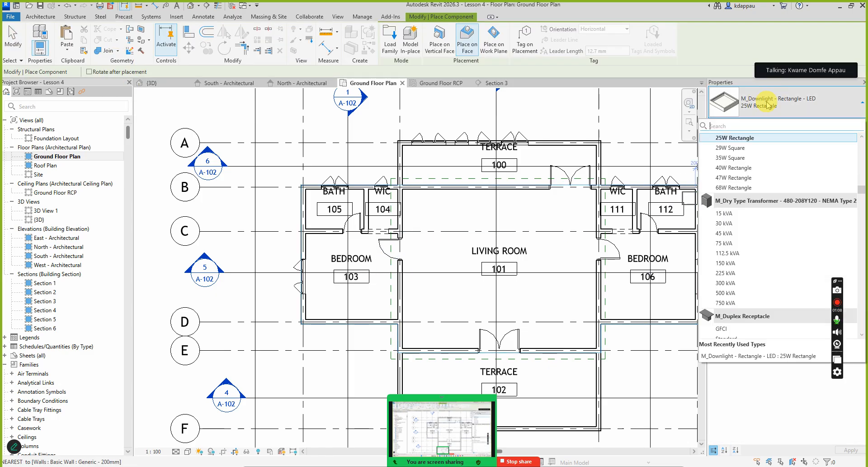
scroll(747, 194, "up", 5)
scroll(747, 194, "up", 15)
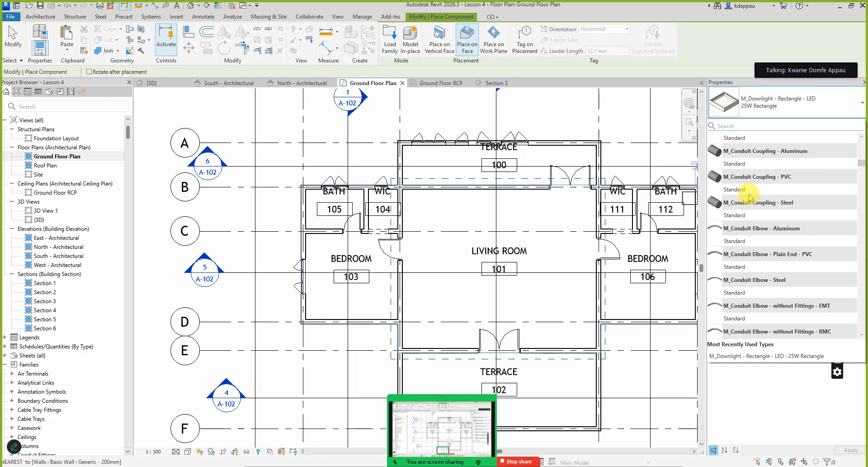
Search the available component types for "bed".
left_click(732, 125)
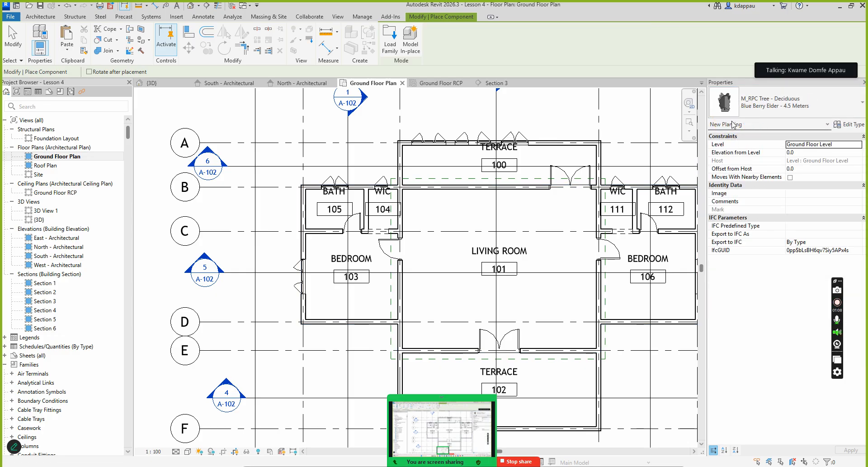
left_click(743, 128)
left_click(757, 108)
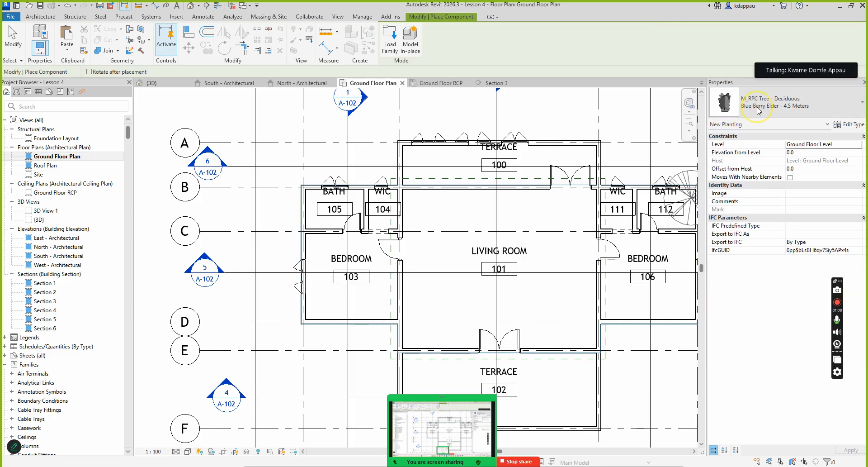
left_click(758, 109)
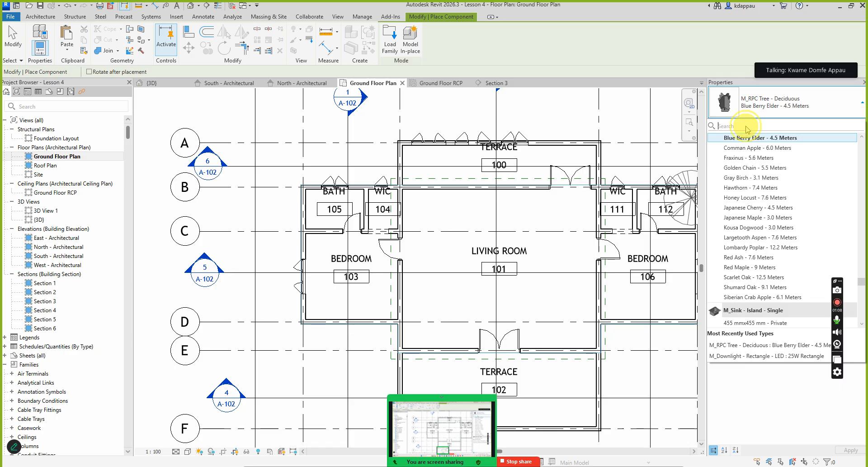
left_click(747, 126)
type("e")
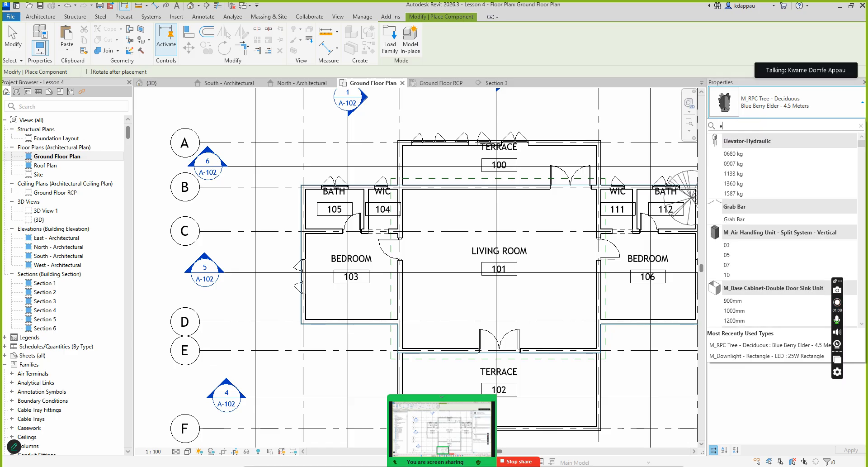
type("dbed")
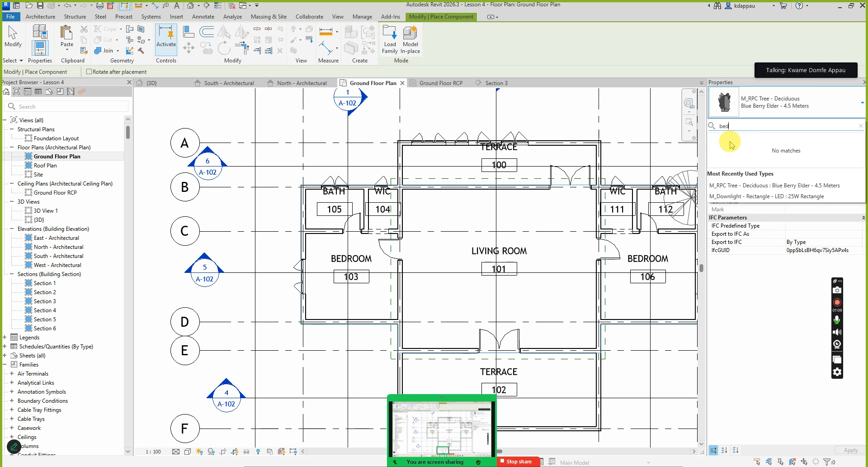
Start loading a family and go to the Beds folder inside the Furniture folder of the US library.
left_click(389, 43)
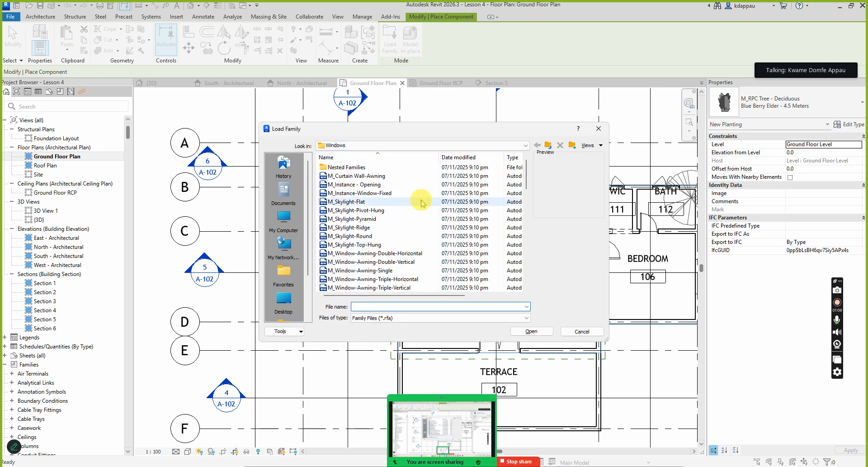
left_click(548, 145)
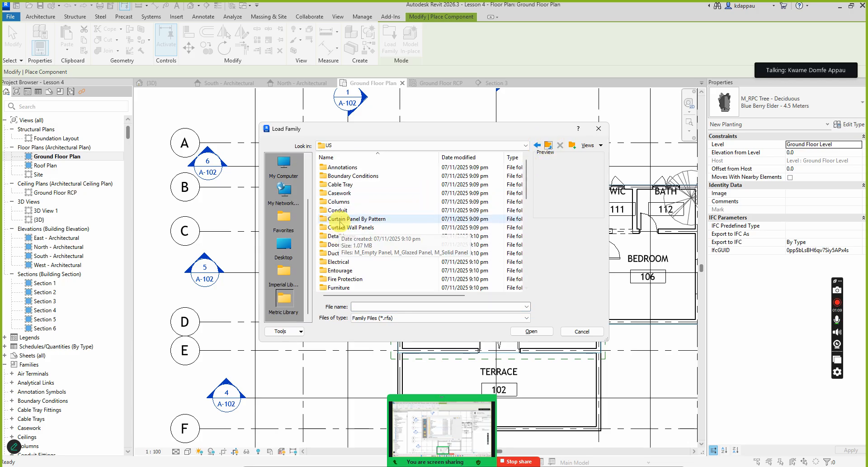
scroll(340, 223, "down", 2)
left_click(335, 237)
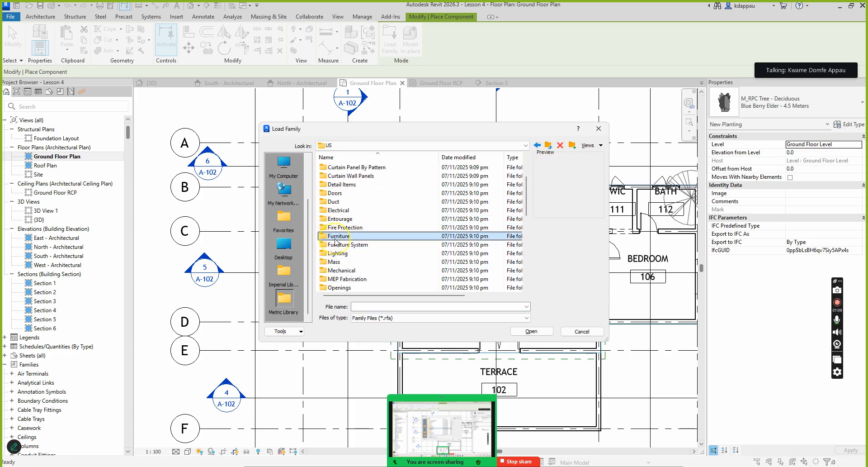
double_click(340, 236)
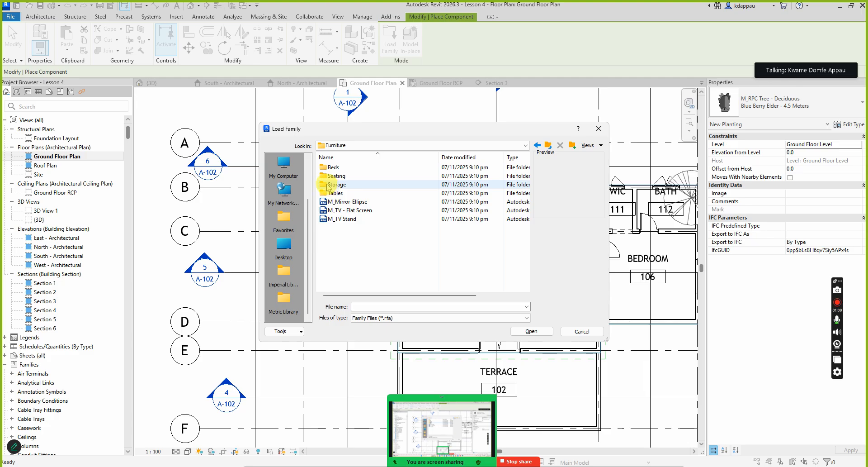
left_click(338, 176)
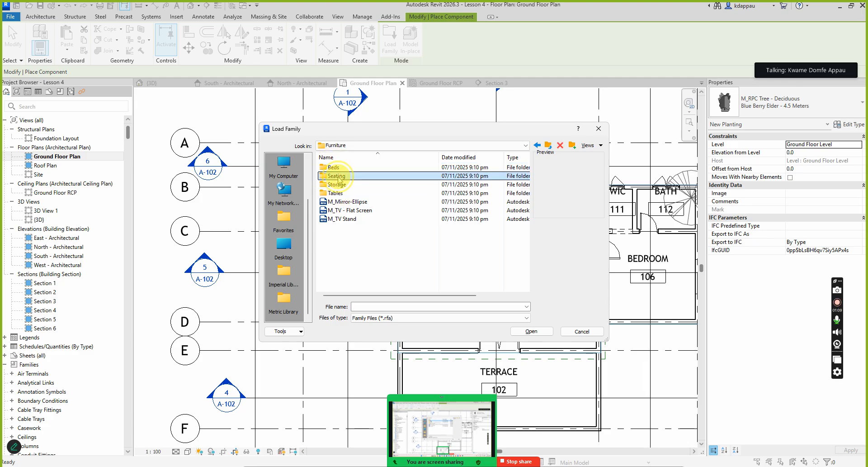
left_click(333, 184)
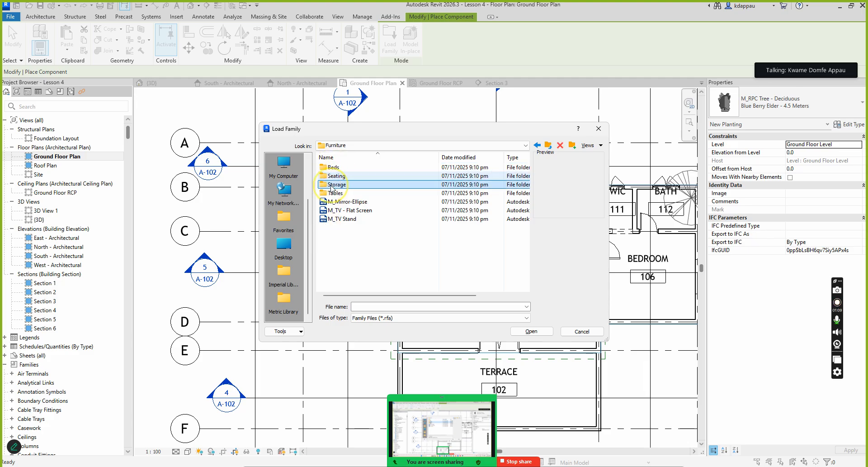
left_click(333, 194)
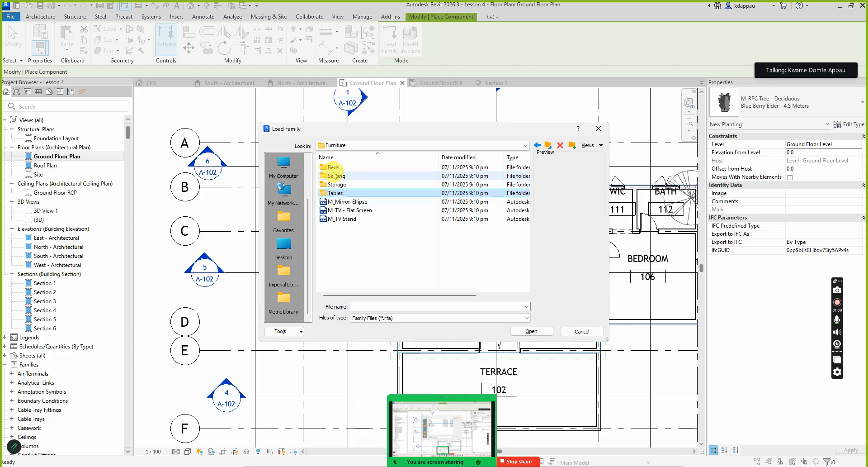
double_click(331, 168)
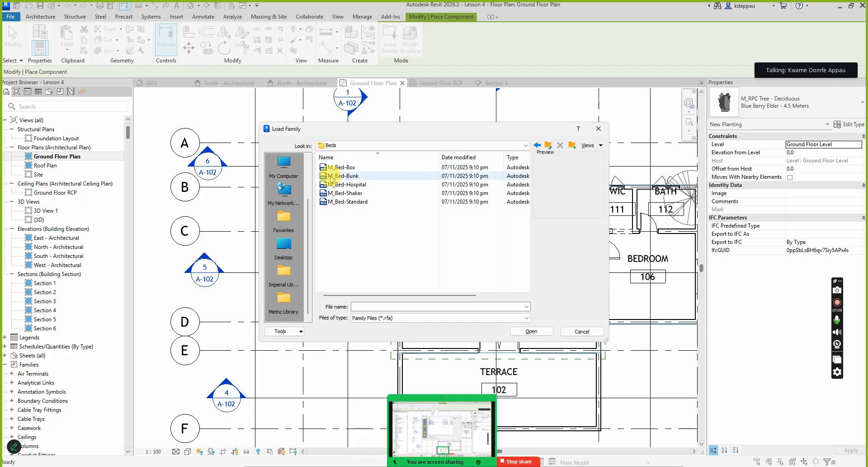
Preview the bed families from M_Bed-Box to M_Bed-Standard and load M_Bed-Box into the project.
left_click(330, 168)
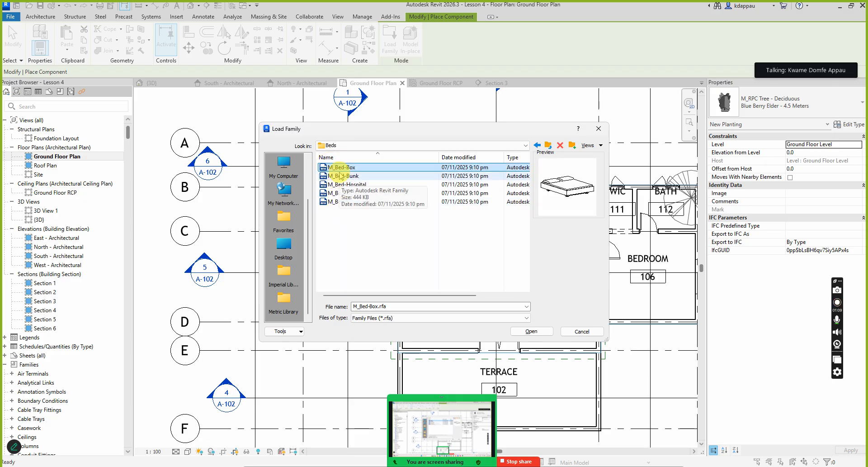
left_click(335, 176)
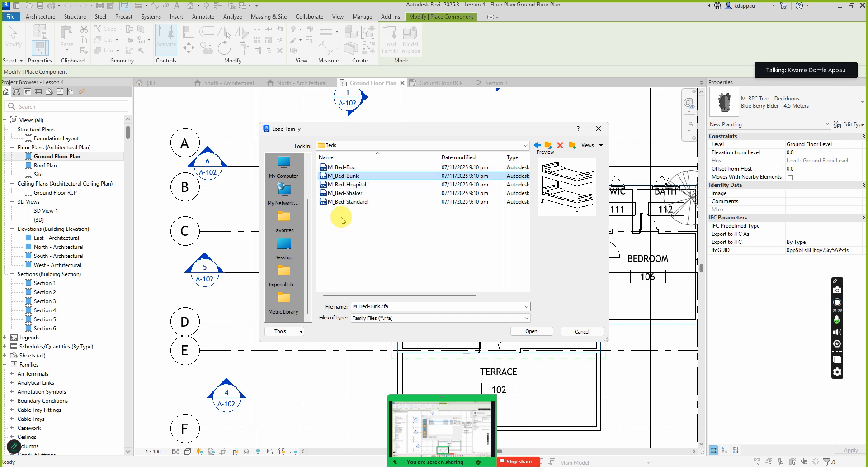
left_click(339, 184)
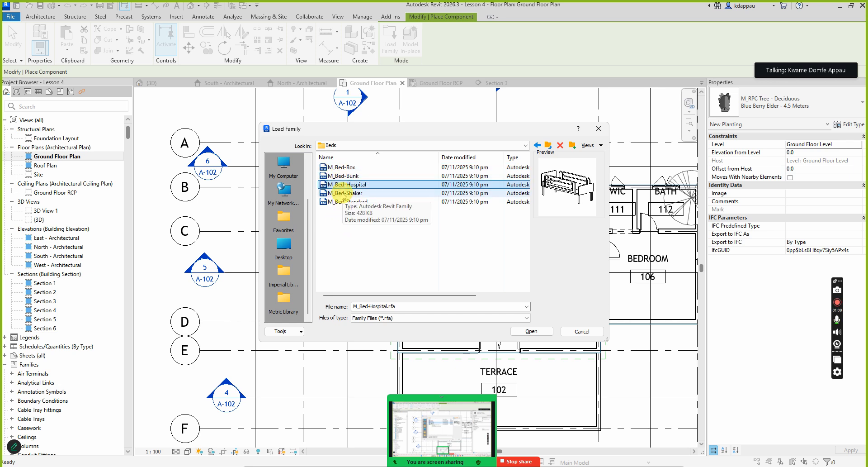
left_click(344, 193)
left_click(339, 202)
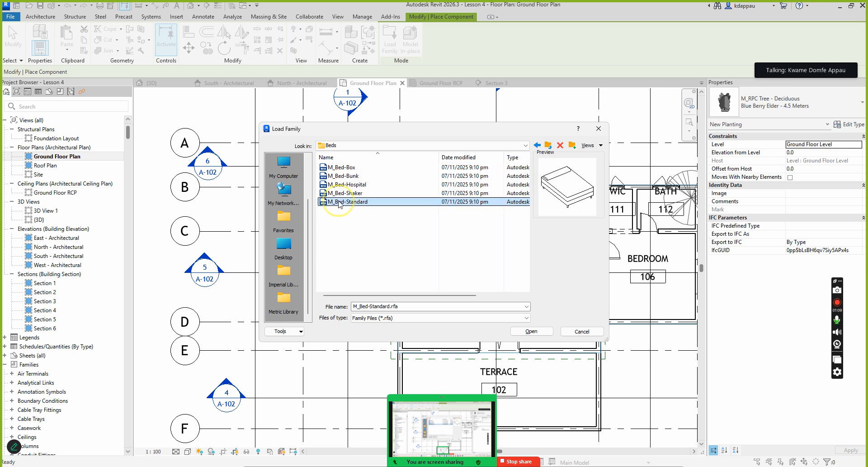
key("Up")
key("Up")
key("Up")
key("Up")
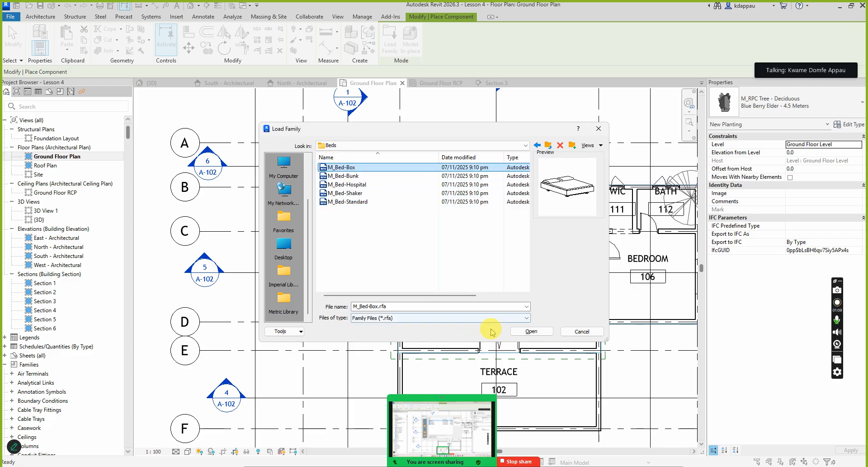
left_click(534, 332)
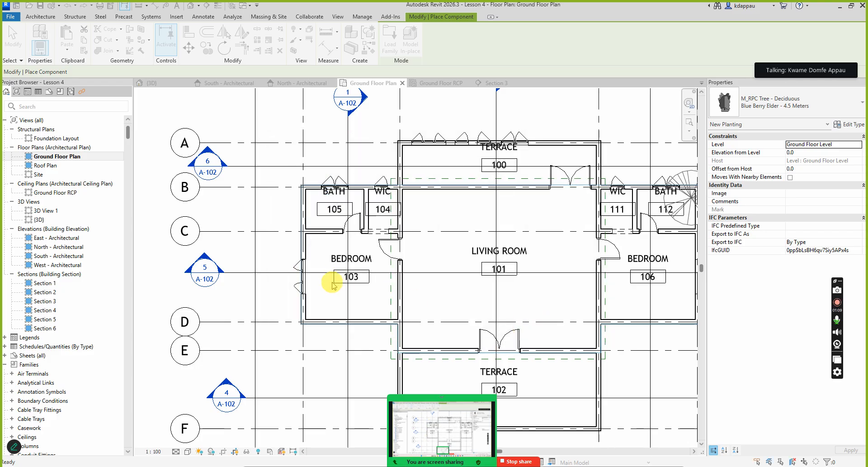
Rotate the M_Bed-Box 1346 x 1880mm Double bed and place it in Bedroom 103 with its pillows towards the wall along grid D.
scroll(318, 267, "up", 4)
scroll(316, 249, "down", 4)
scroll(330, 267, "up", 3)
scroll(396, 272, "down", 2)
scroll(396, 272, "up", 2)
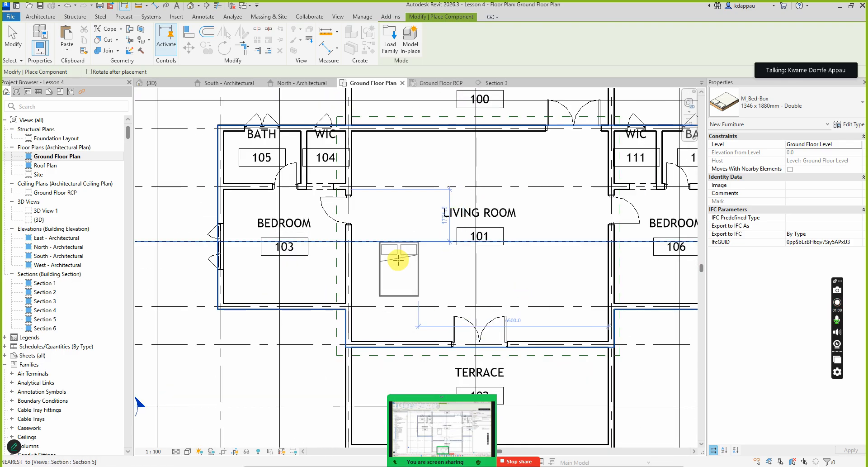
key("space")
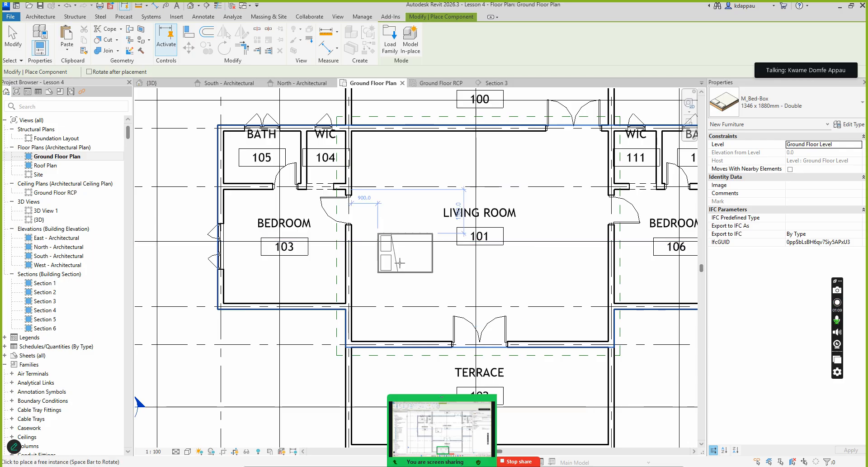
key("space")
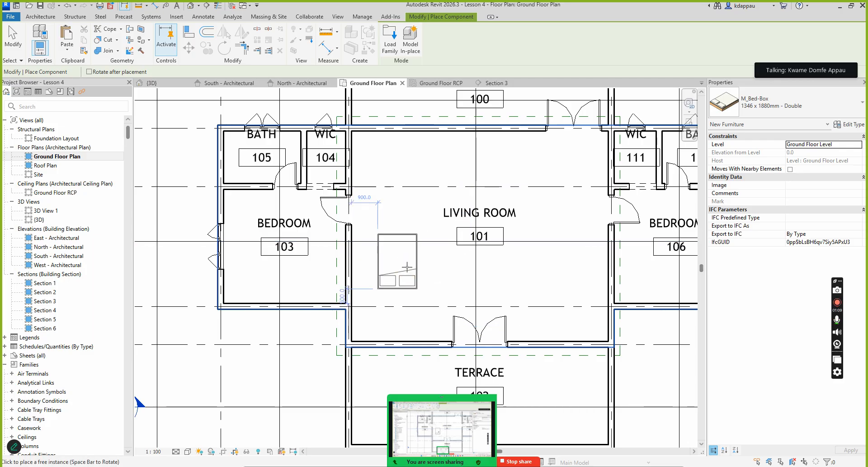
key("space")
key("space")
key("space")
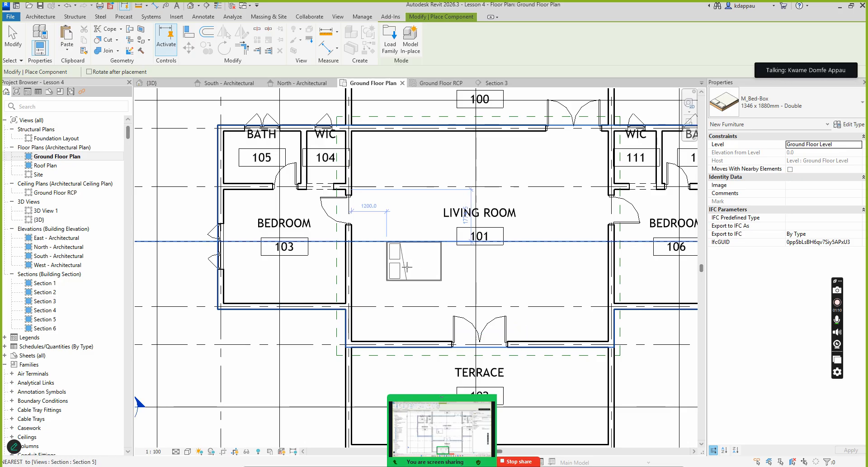
key("space")
key("space")
key("space")
key("space")
key("space")
key("space")
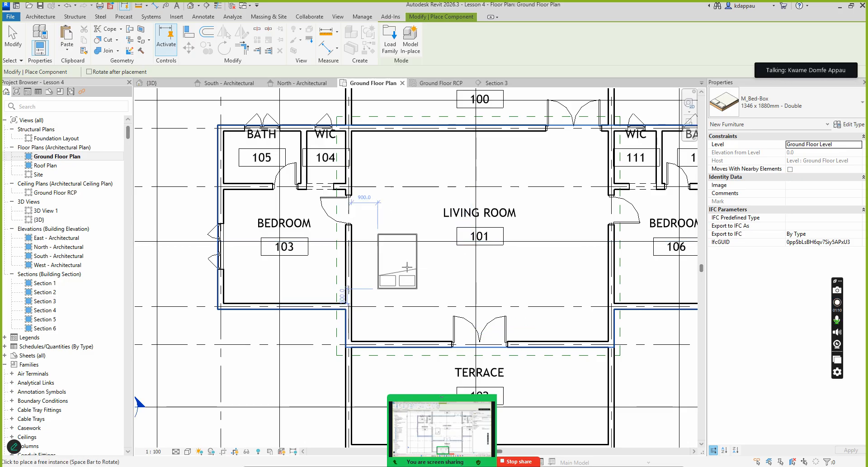
key("space")
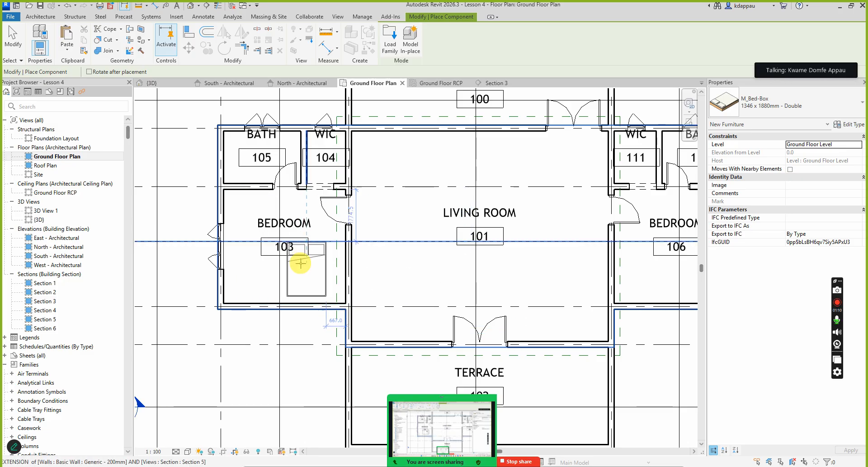
scroll(299, 267, "up", 3)
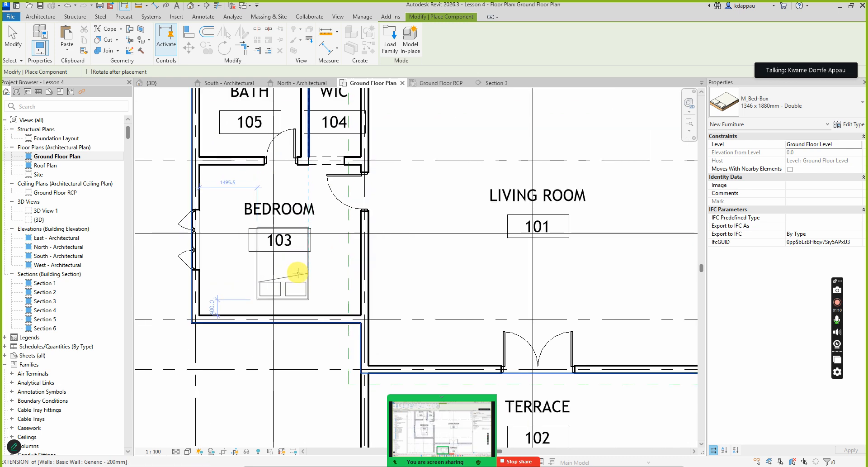
Place a second M_Bed-Box double bed in Bedroom 106 with its pillows towards the wall along grid D.
scroll(287, 290, "down", 5)
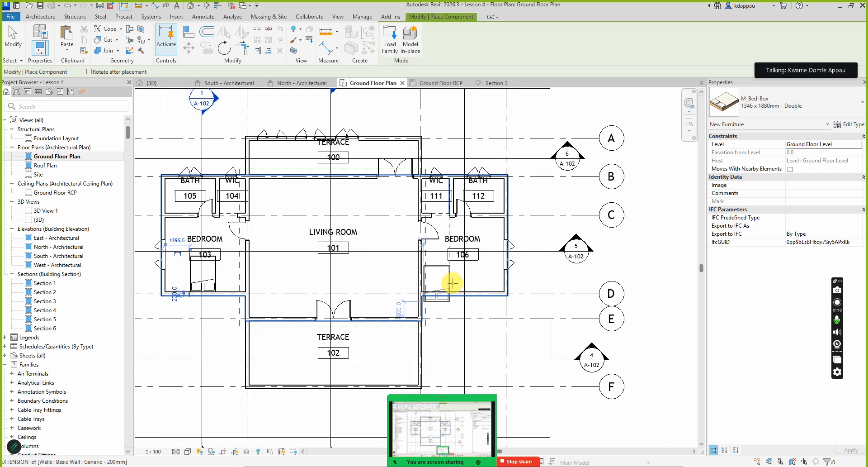
scroll(449, 287, "up", 5)
left_click(478, 278)
scroll(388, 224, "down", 4)
scroll(309, 225, "up", 3)
scroll(324, 223, "down", 2)
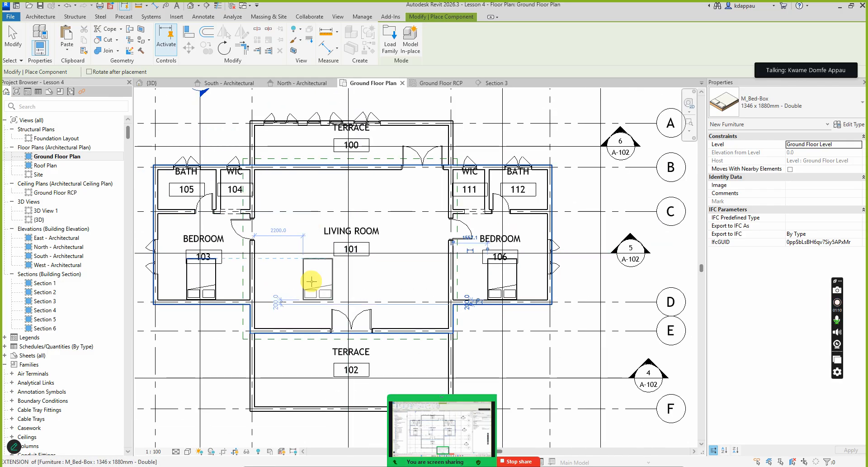
Start loading another family and go to the Seating folder inside the Furniture folder.
left_click(391, 42)
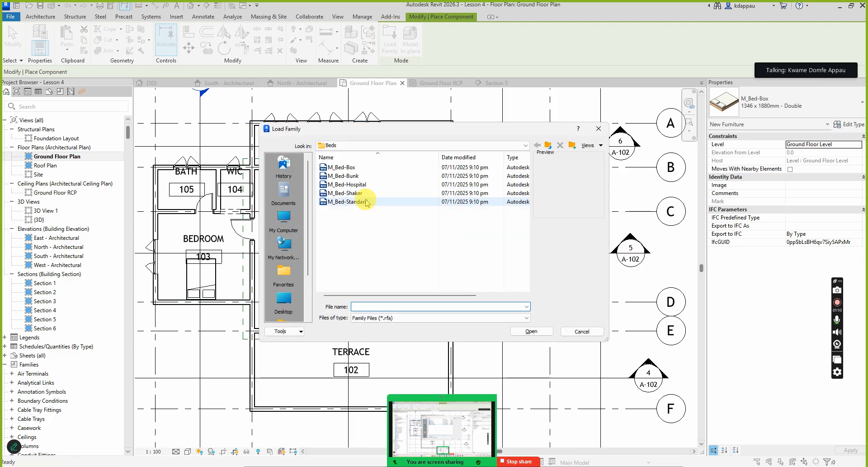
left_click(548, 145)
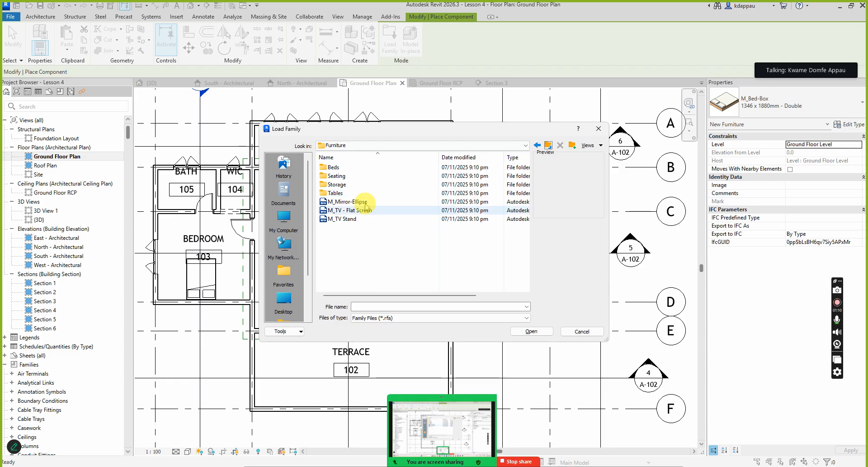
double_click(339, 176)
Preview the seating families in turn, from M_Bench-Locker Room through the chairs to M_Sofa-Corbu.
left_click(349, 168)
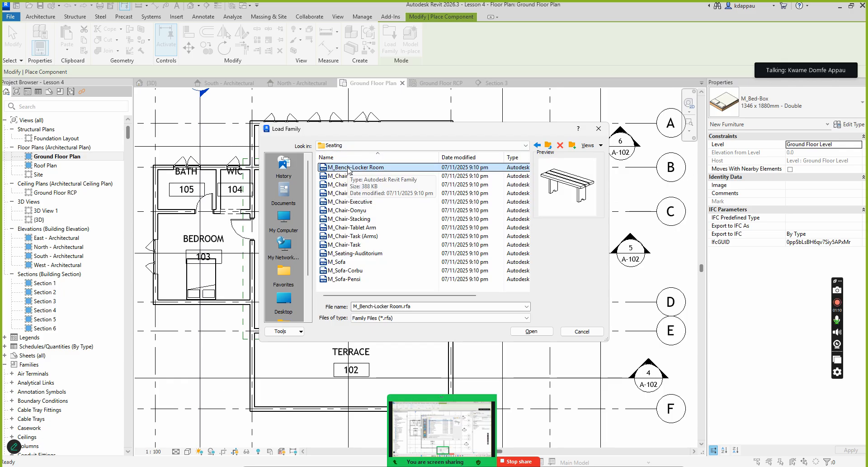
left_click(348, 176)
key("Down")
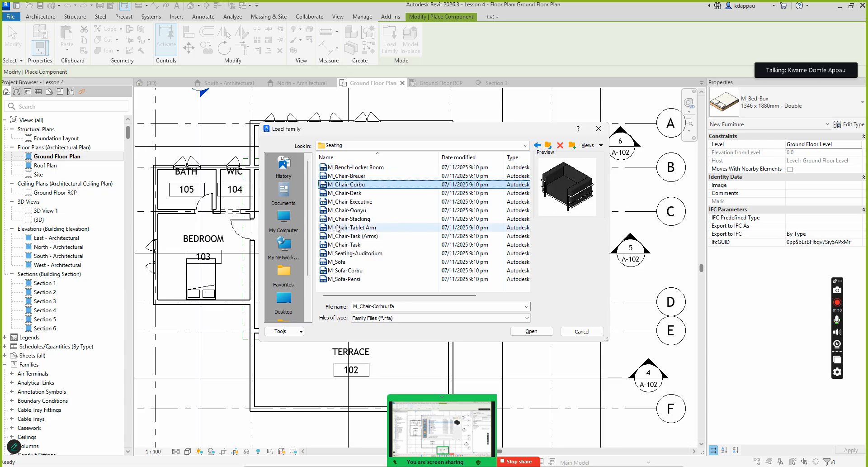
left_click(354, 193)
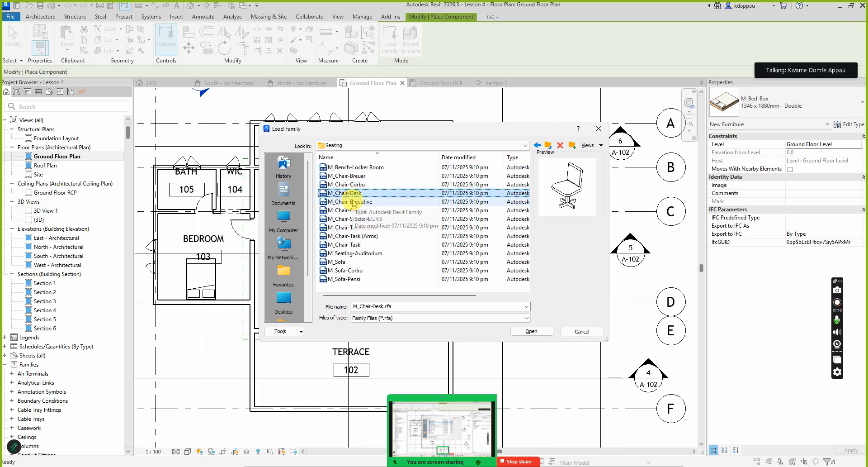
key("Down")
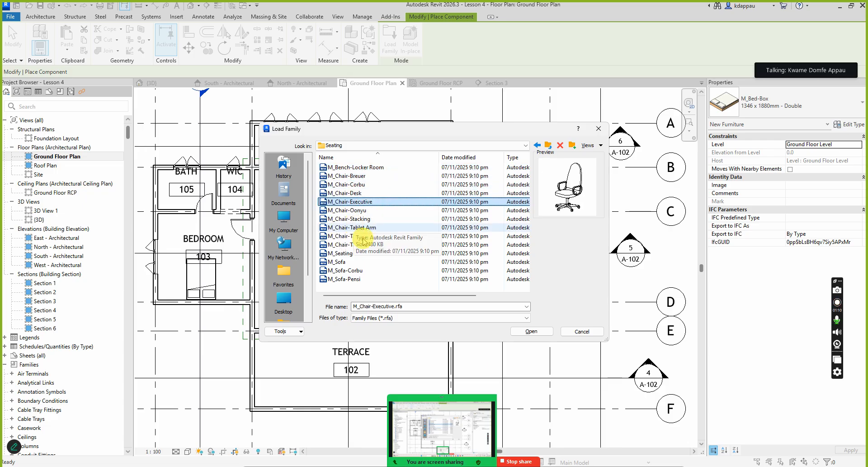
key("Down")
key("Down")
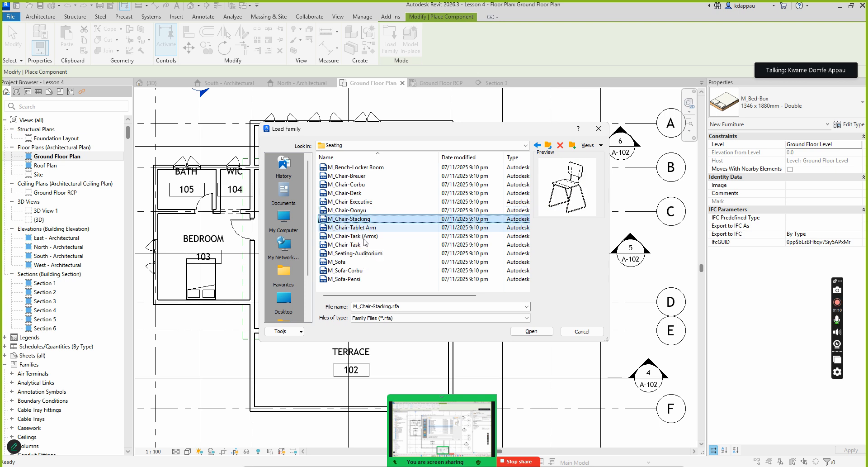
key("Down")
key("Down")
key("Down")
key("Down")
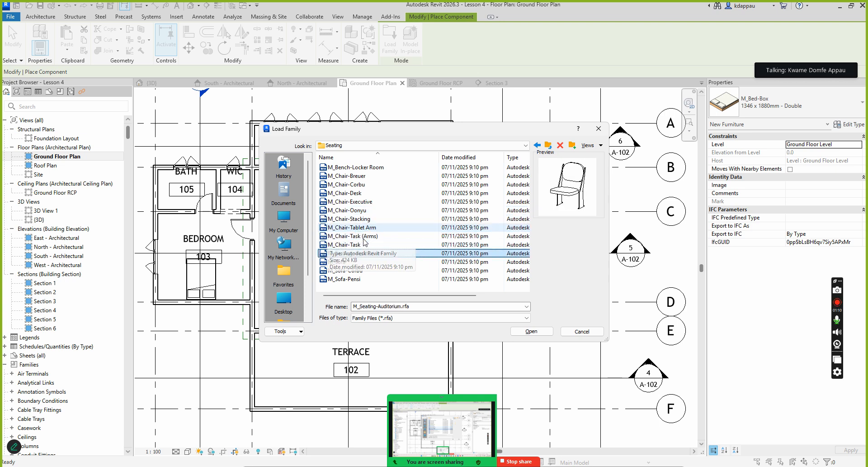
key("Down")
key("Down")
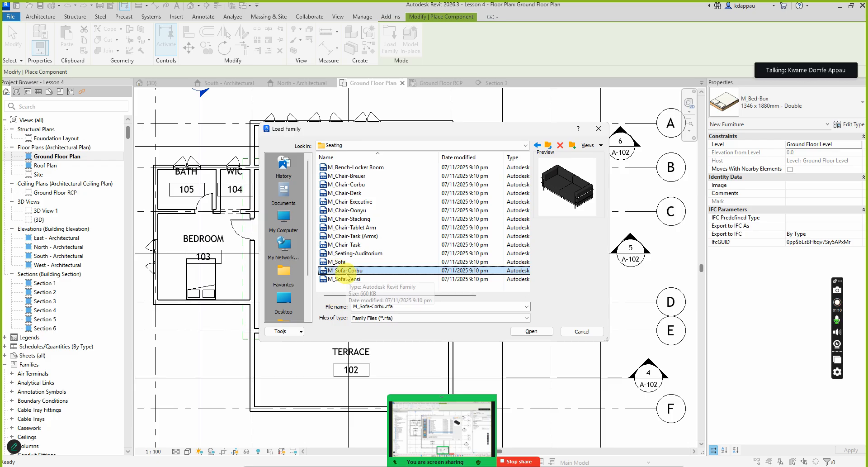
Compare M_Chair-Corbu with M_Sofa-Corbu and load the M_Sofa-Corbu family for placement.
left_click(345, 184)
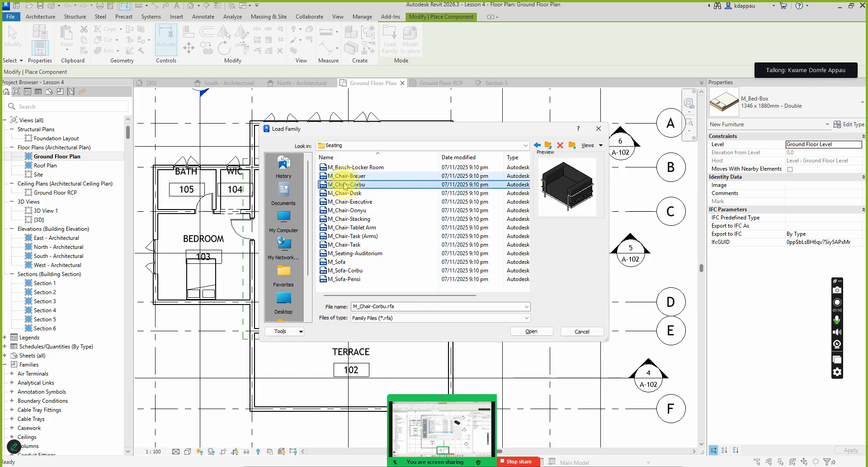
left_click(342, 271)
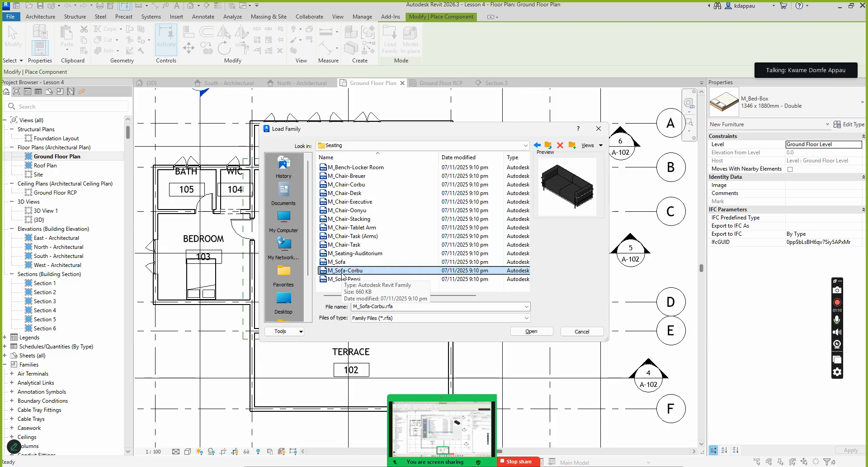
left_click(542, 332)
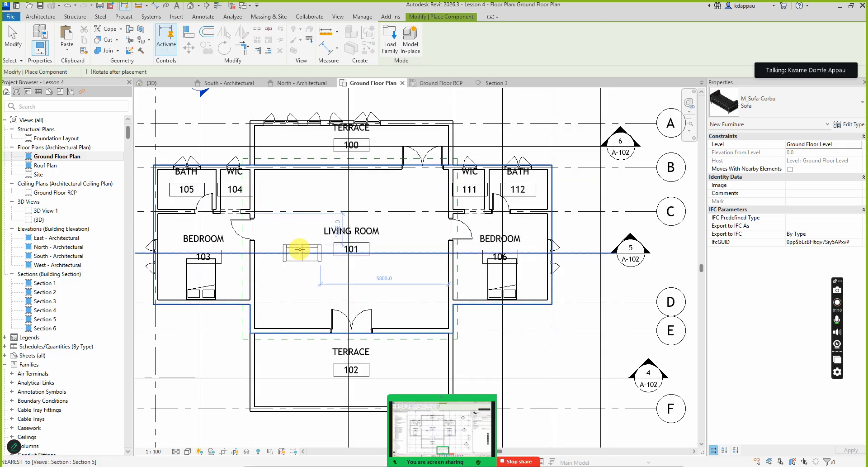
Place two M_Sofa-Corbu sofas at right angles in the Living Room's half nearest Bedroom 106, one upright and one parallel to grid D.
key("space")
key("space")
key("space")
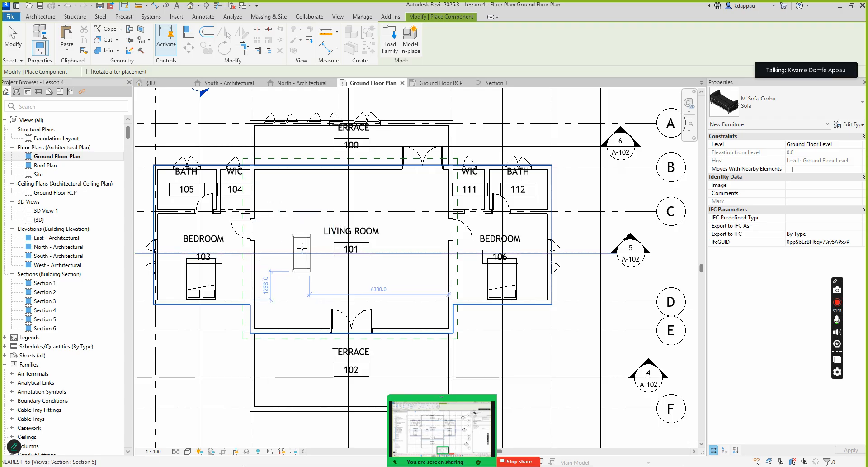
left_click(286, 261)
scroll(285, 262, "up", 1)
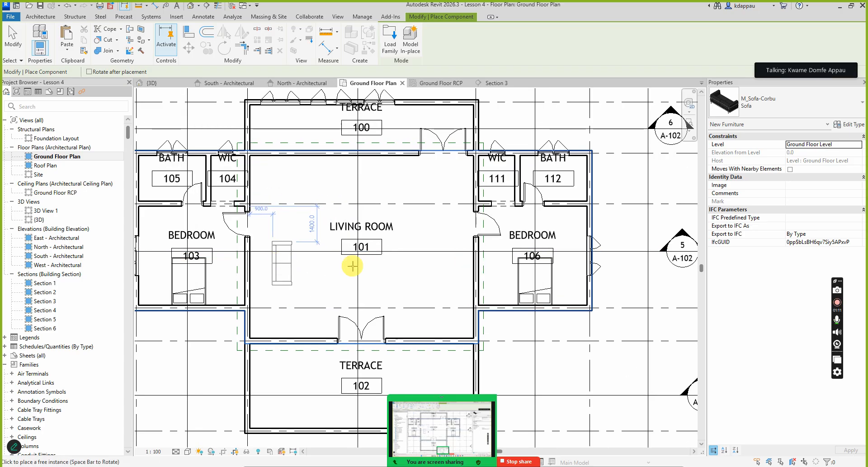
left_click(397, 252)
key("space")
key("space")
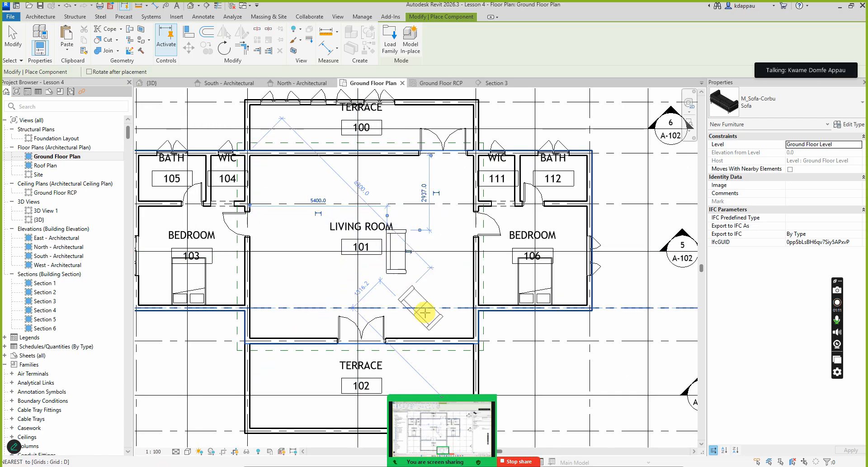
left_click(435, 291)
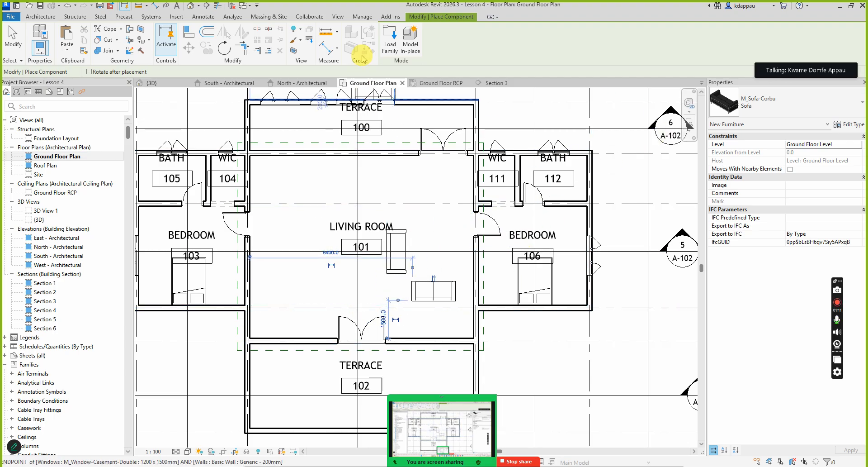
Load the M_Chair-Corbu family from the Seating folder for placement.
left_click(391, 38)
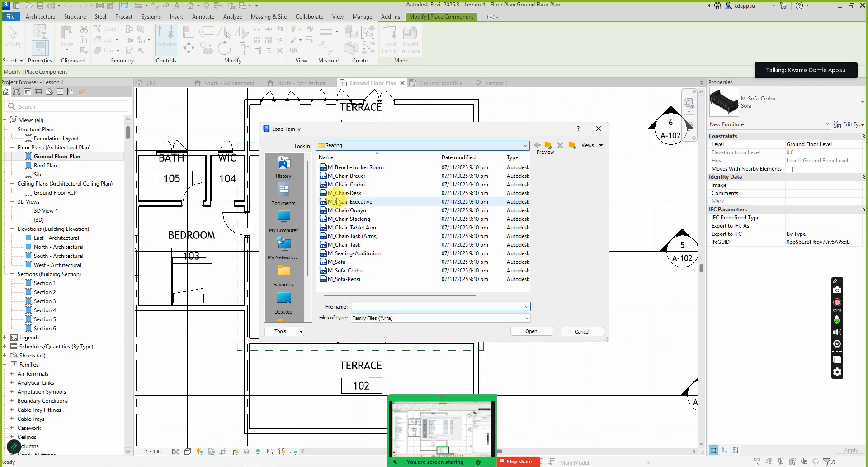
left_click(350, 184)
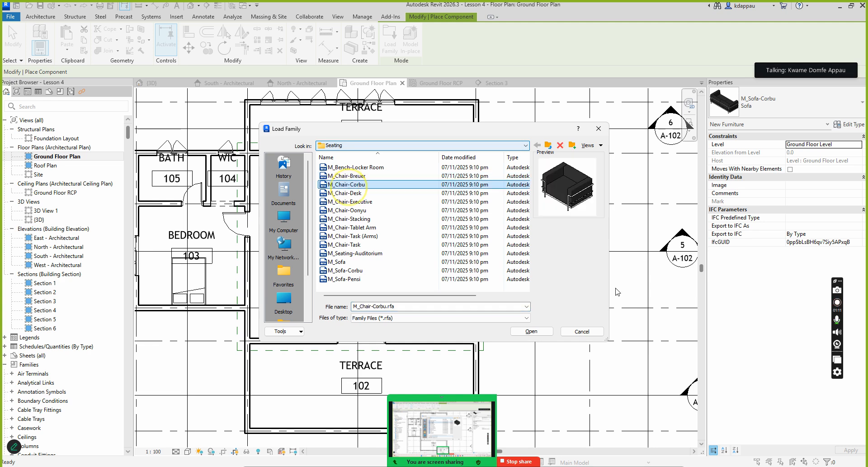
left_click(534, 332)
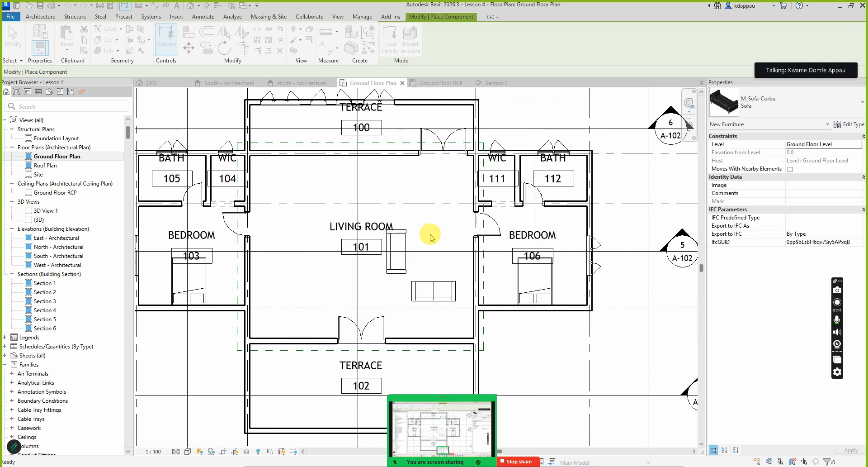
Place two M_Chair-Corbu armchairs side by side in the Living Room, opposite the horizontal sofa, and end the placement.
scroll(429, 194, "up", 4)
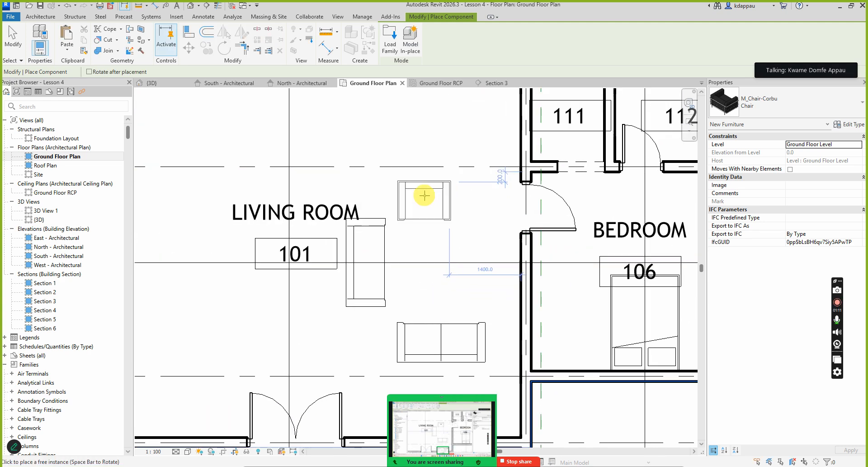
left_click(425, 193)
left_click(495, 195)
right_click(449, 154)
left_click(463, 160)
right_click(425, 152)
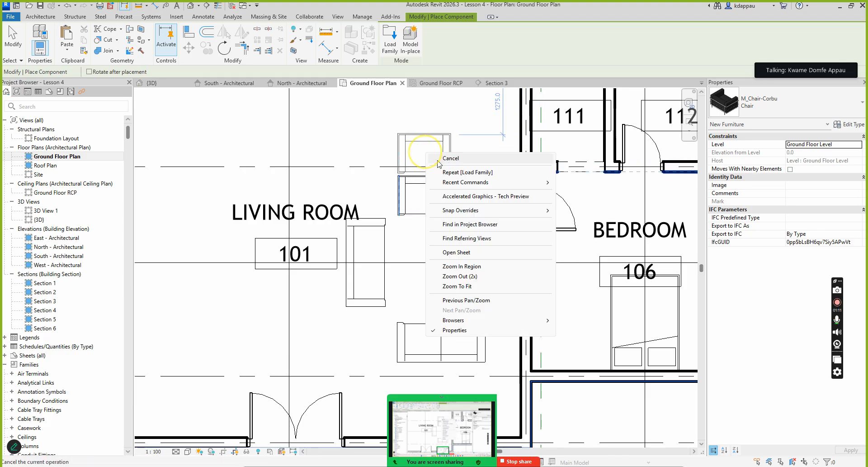
left_click(441, 158)
Examine the Living Room seating arrangement and the layout of Bedroom 103 with its adjoining Bath 105 and WIC 104.
scroll(409, 266, "down", 3)
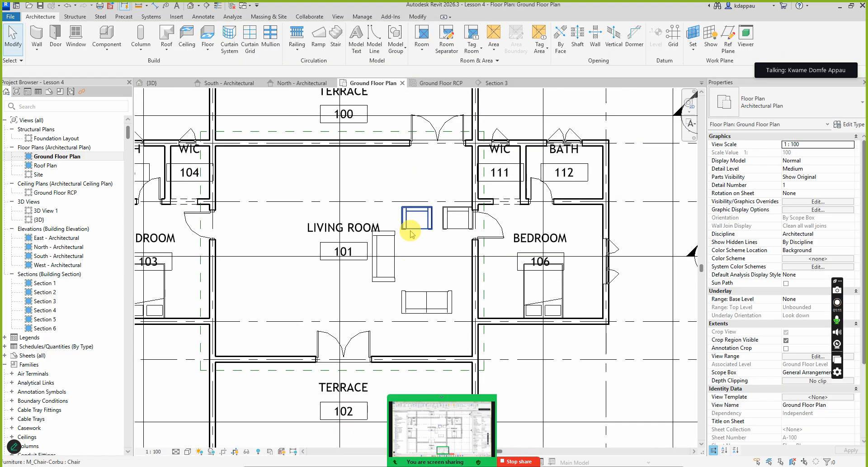
scroll(410, 234, "up", 2)
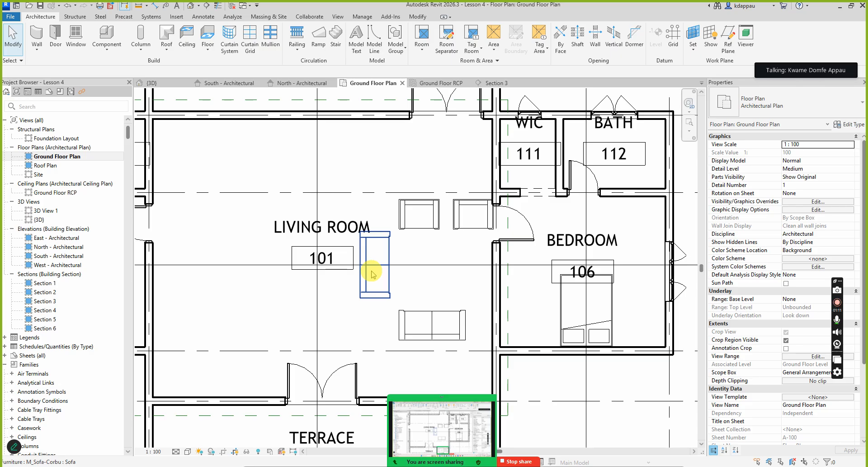
scroll(432, 315, "down", 3)
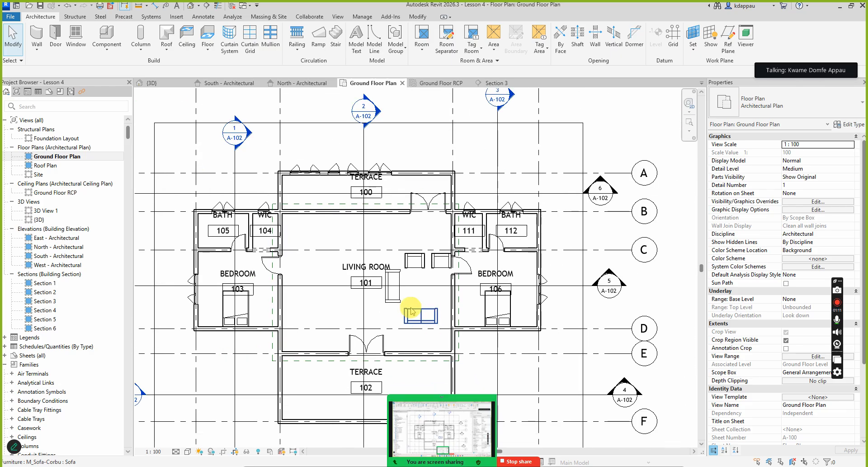
scroll(414, 248, "up", 2)
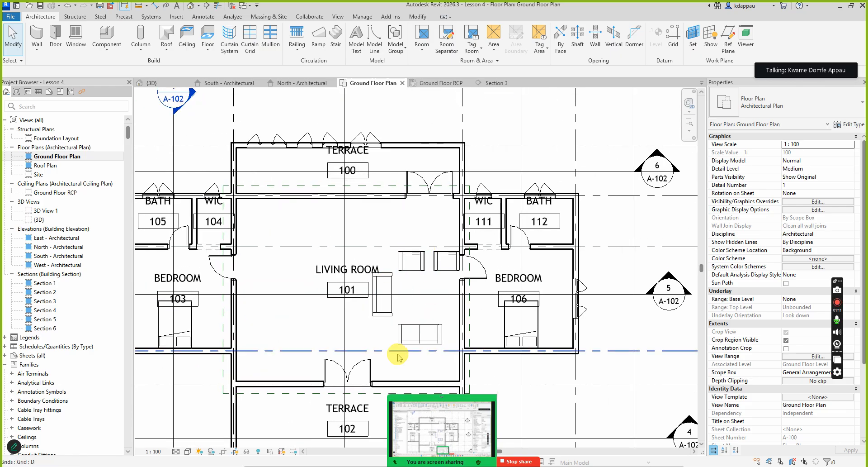
scroll(397, 351, "down", 3)
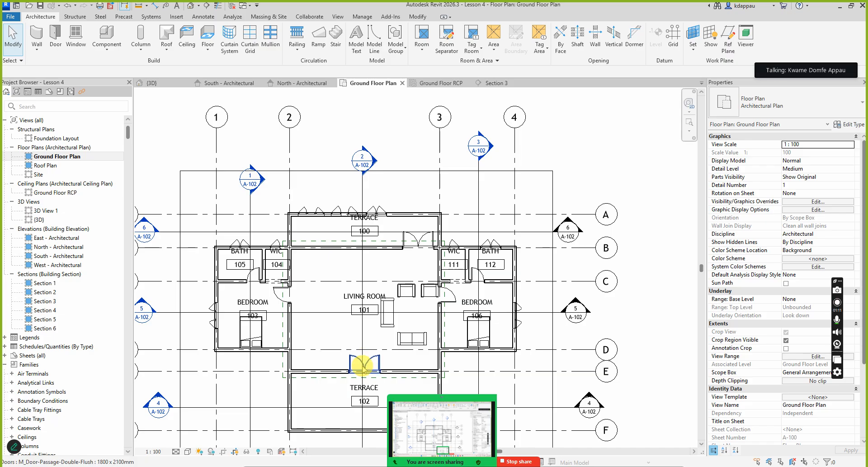
scroll(400, 362, "up", 2)
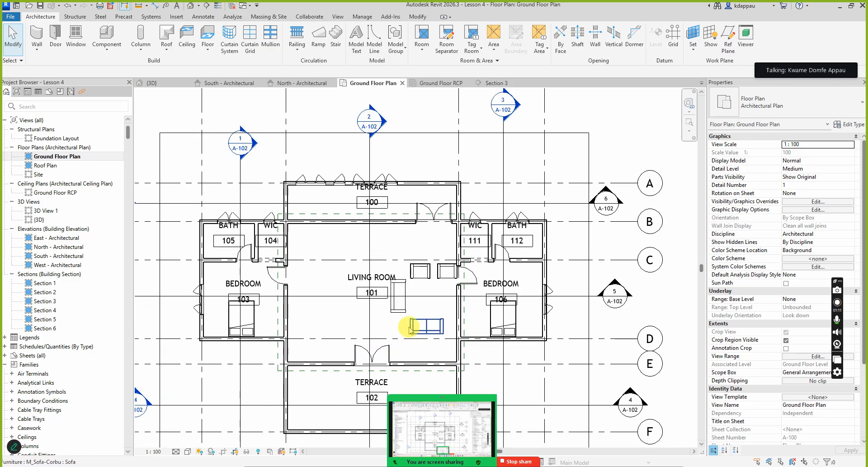
scroll(409, 356, "up", 2)
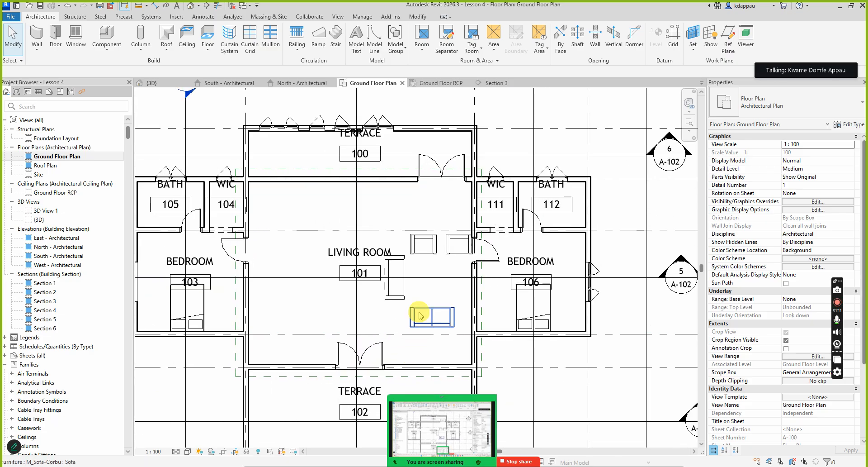
scroll(403, 289, "down", 2)
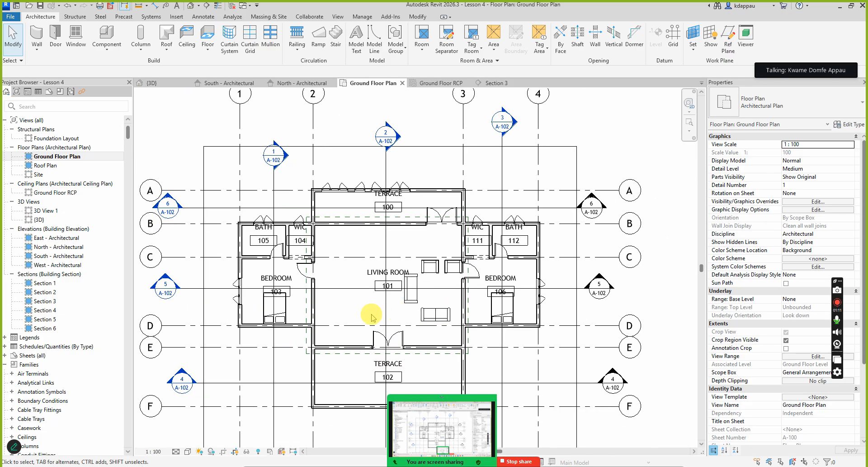
scroll(372, 317, "up", 2)
scroll(408, 306, "down", 2)
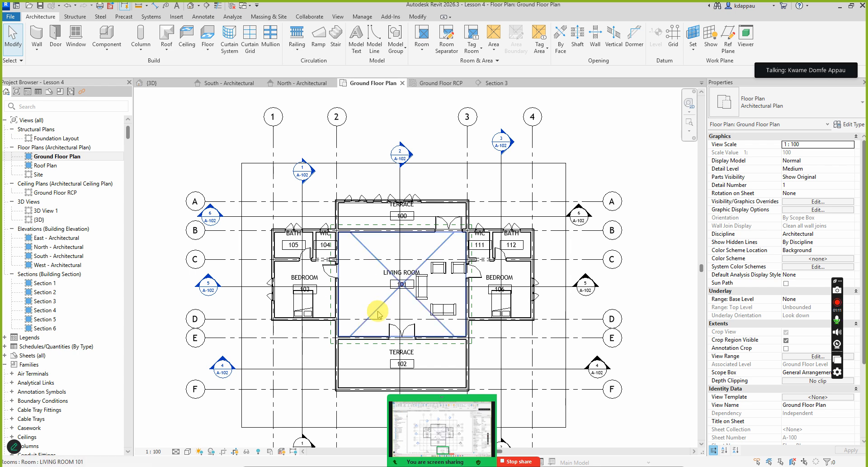
scroll(425, 298, "up", 2)
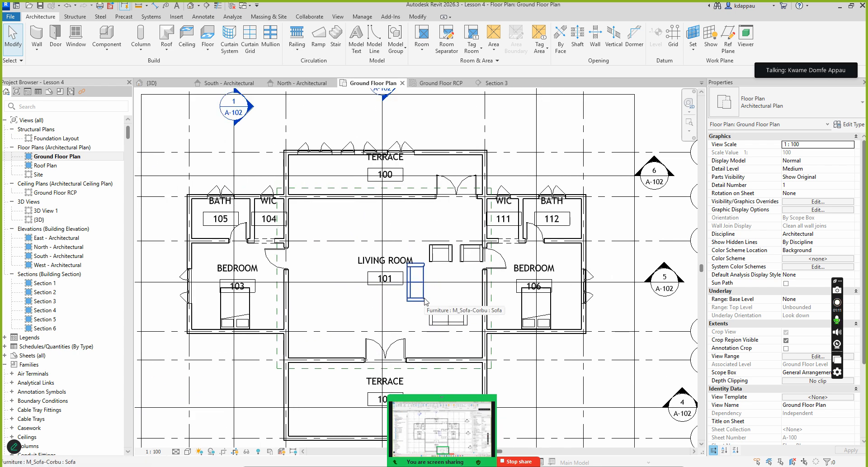
scroll(425, 298, "down", 2)
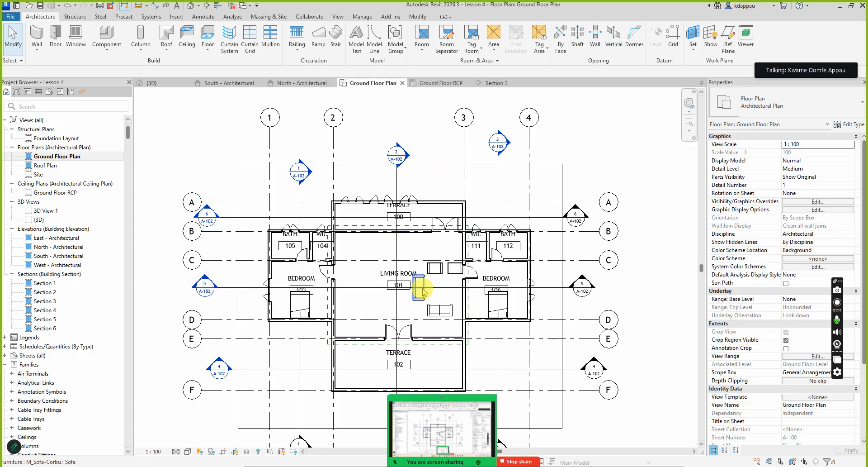
scroll(429, 247, "up", 1)
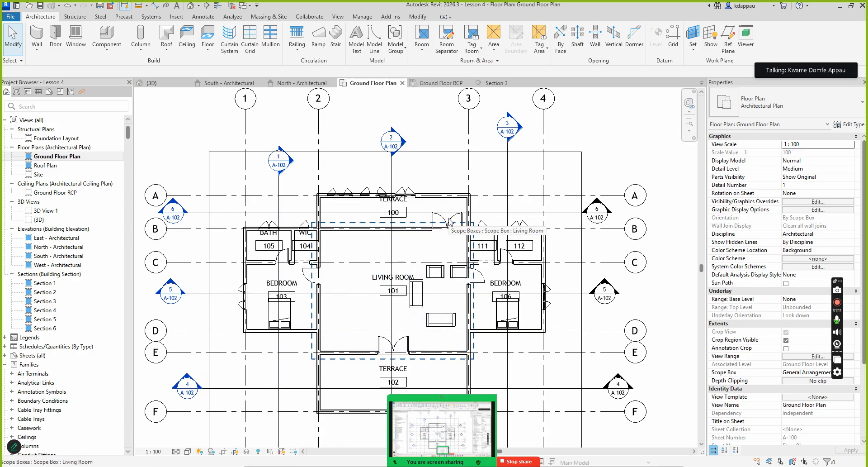
scroll(274, 322, "up", 3)
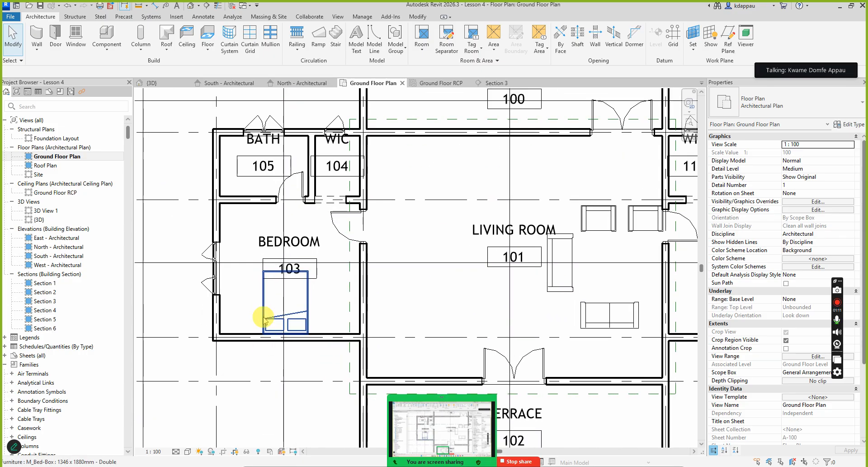
scroll(253, 262, "down", 3)
scroll(246, 229, "up", 3)
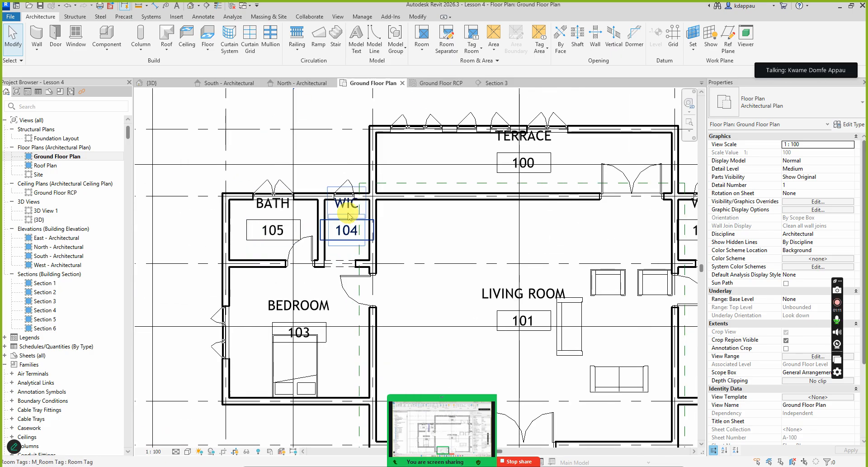
scroll(232, 258, "down", 3)
scroll(223, 229, "up", 3)
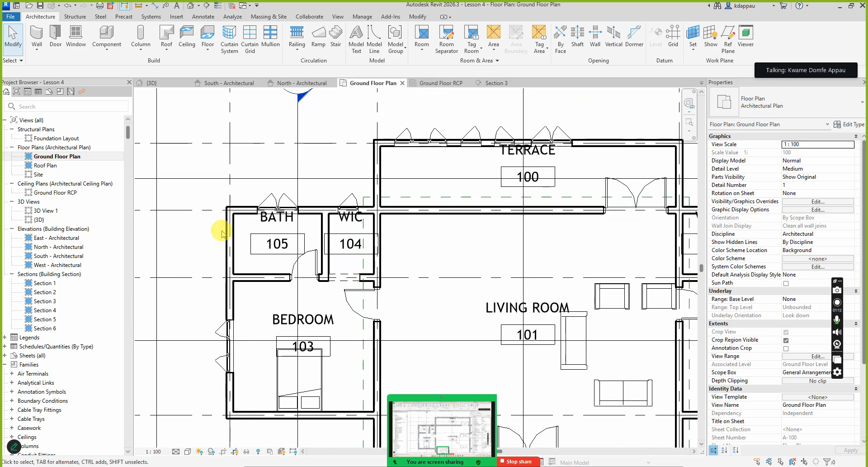
Start loading another component family for Bath 105 and go from the Seating folder to the Plumbing folder of the US library.
scroll(231, 219, "up", 3)
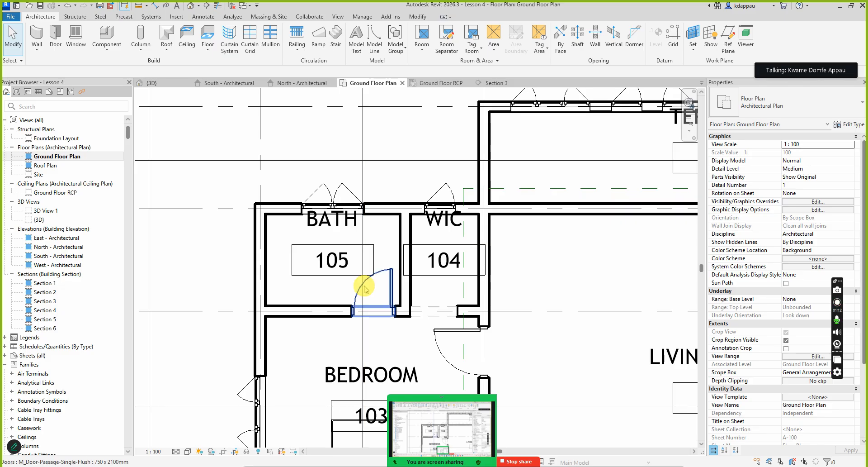
left_click(97, 40)
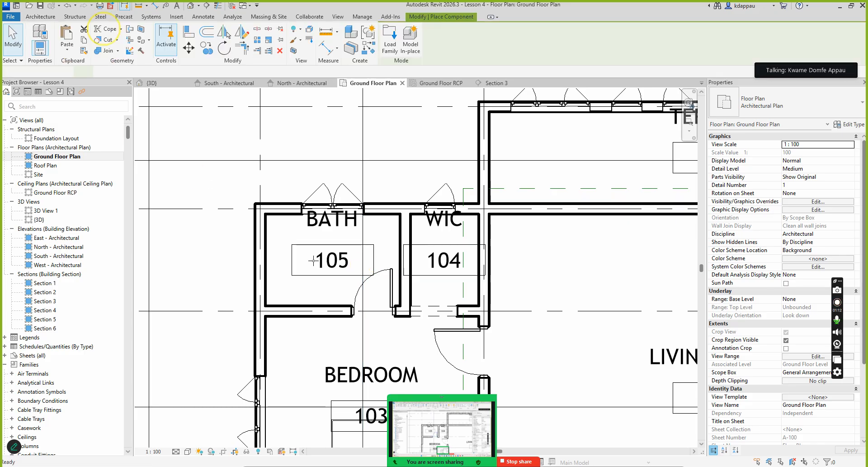
left_click(391, 45)
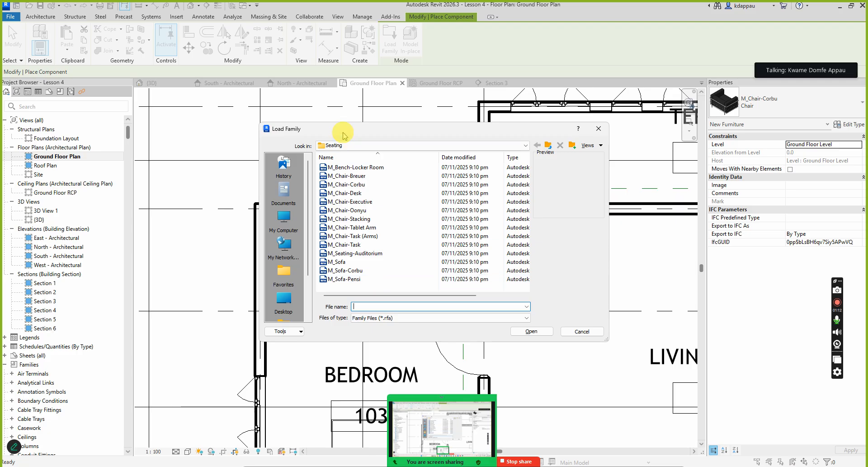
left_click(547, 146)
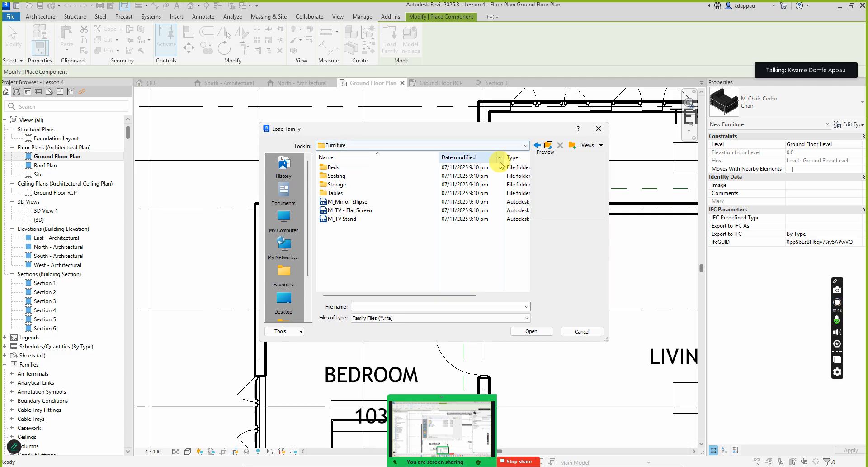
left_click(549, 145)
scroll(361, 231, "down", 1)
scroll(361, 231, "down", 1)
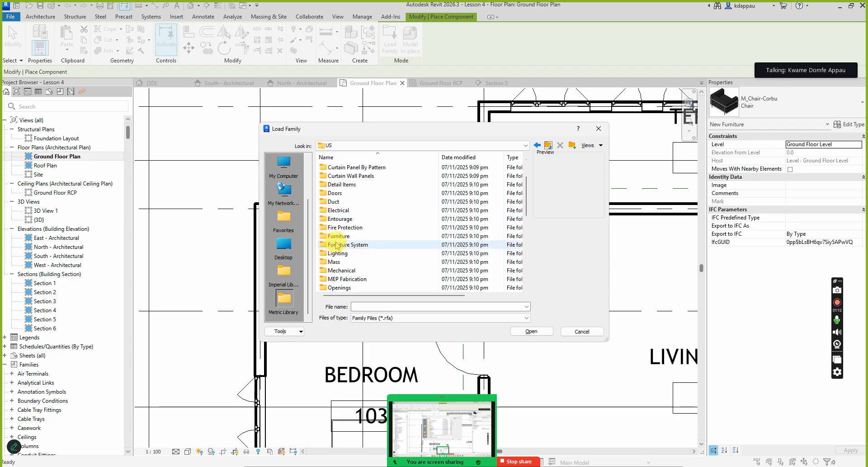
scroll(336, 260, "down", 2)
left_click(336, 263)
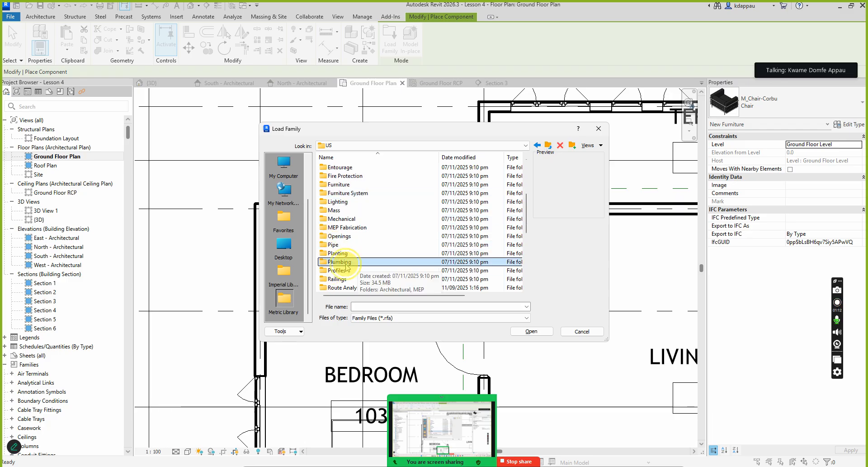
double_click(346, 264)
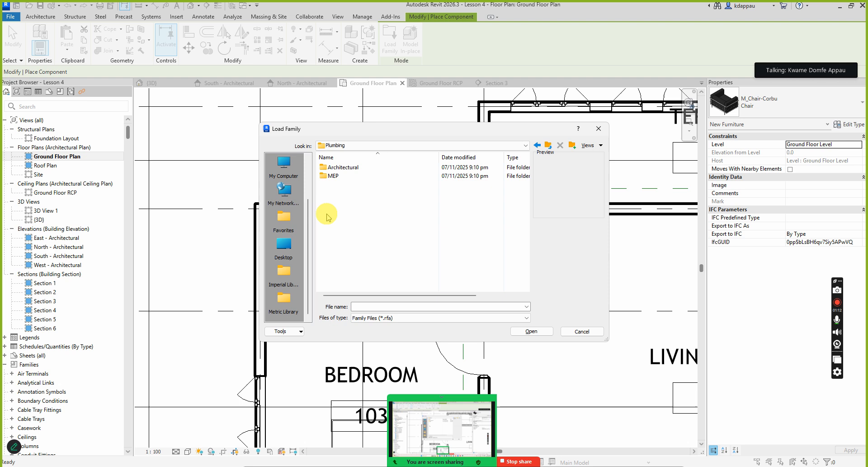
Compare the contents of the Architectural and MEP subfolders of the Plumbing family library.
left_click(337, 167)
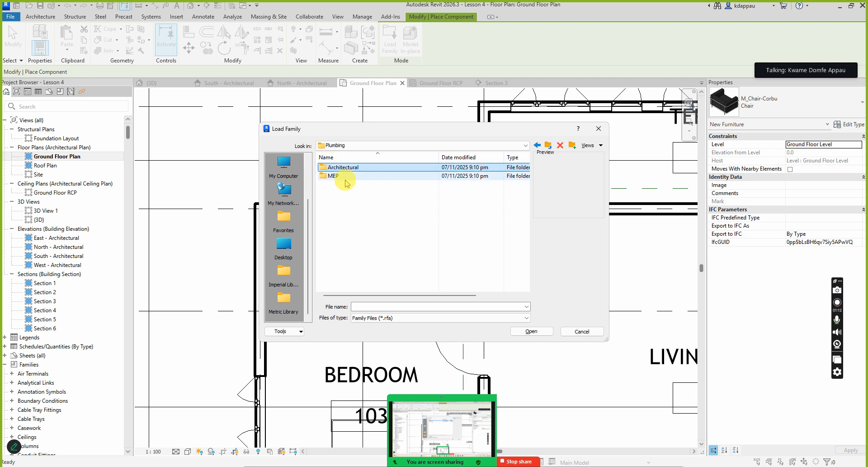
left_click(333, 177)
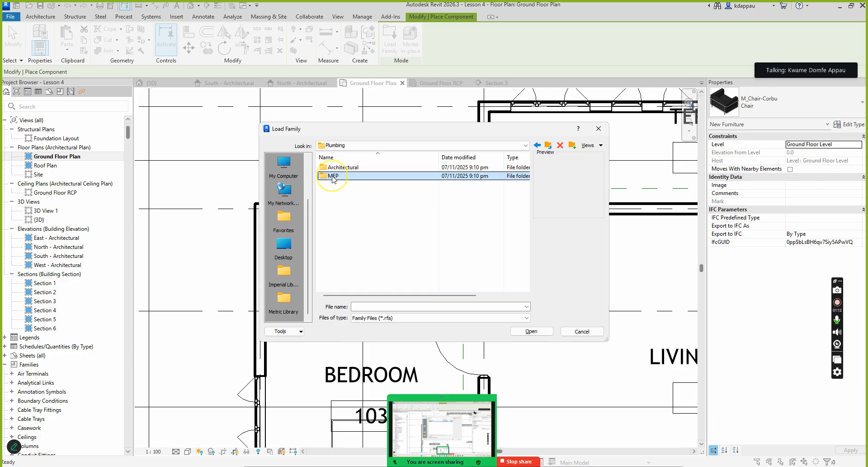
double_click(335, 167)
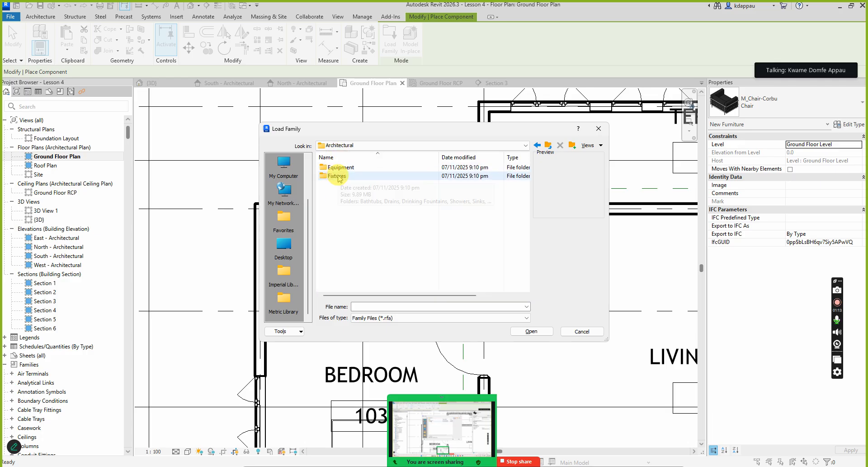
left_click(550, 145)
left_click(329, 175)
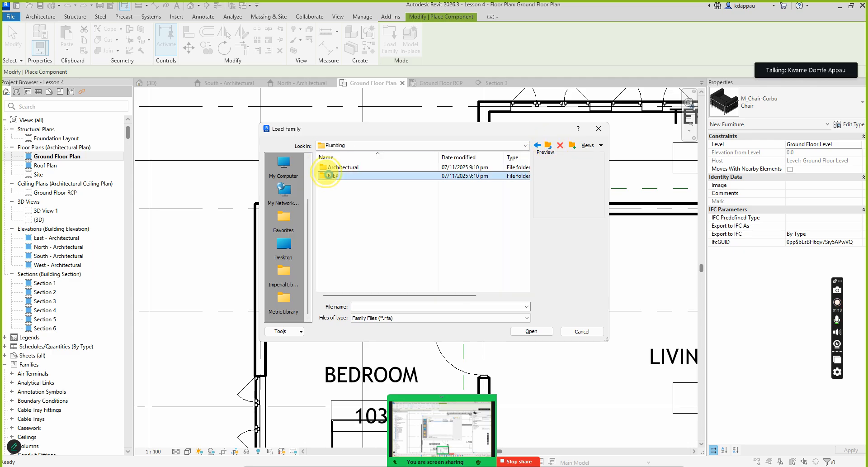
double_click(328, 175)
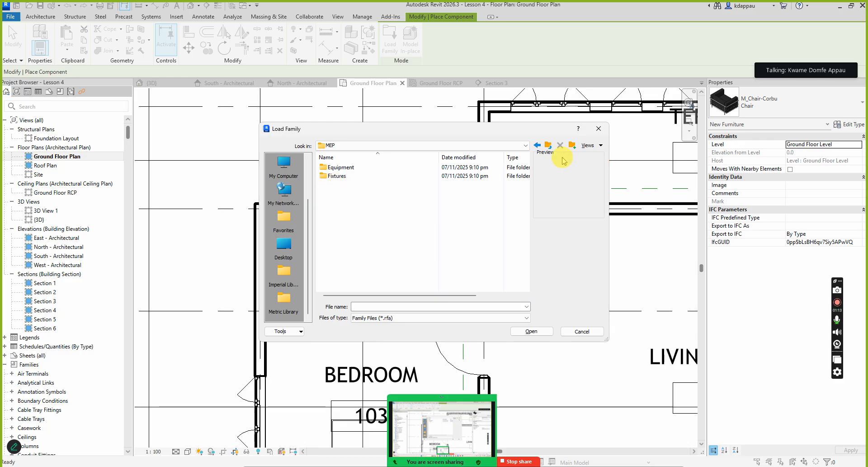
left_click(549, 144)
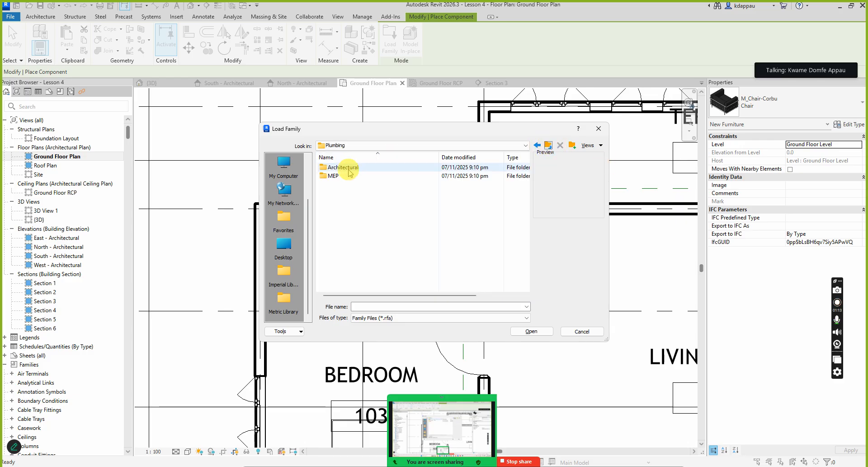
double_click(328, 168)
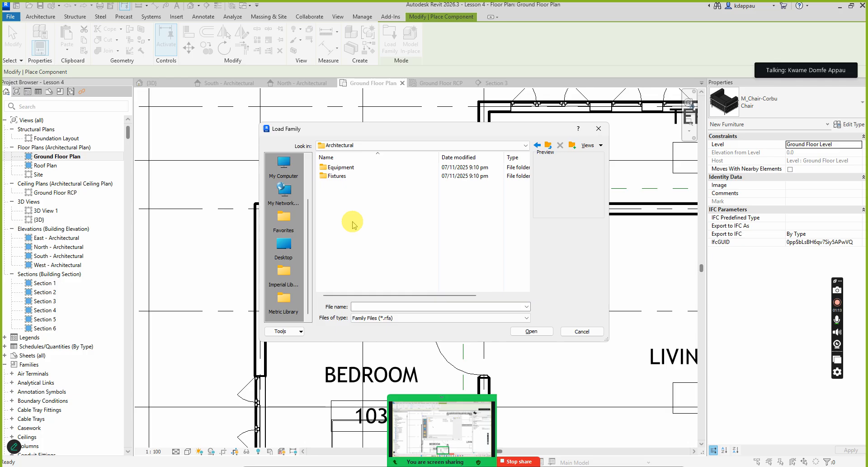
Go to the Fixtures folder within the Architectural plumbing families to choose a family for loading.
left_click(548, 145)
left_click(333, 176)
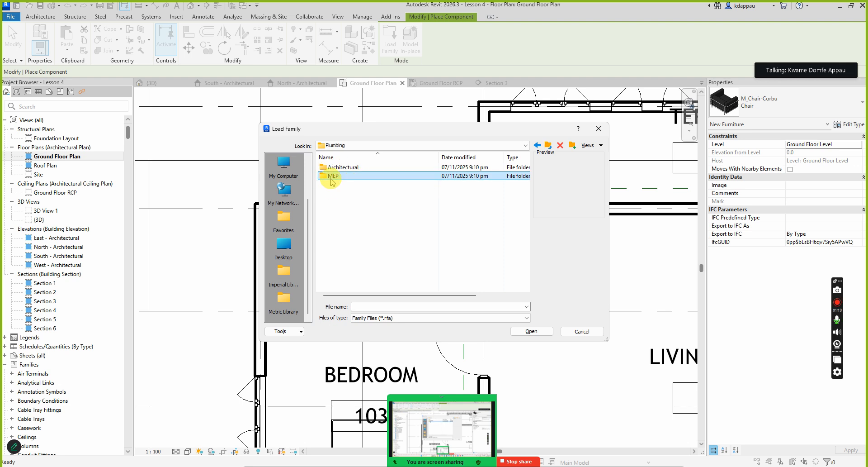
double_click(334, 168)
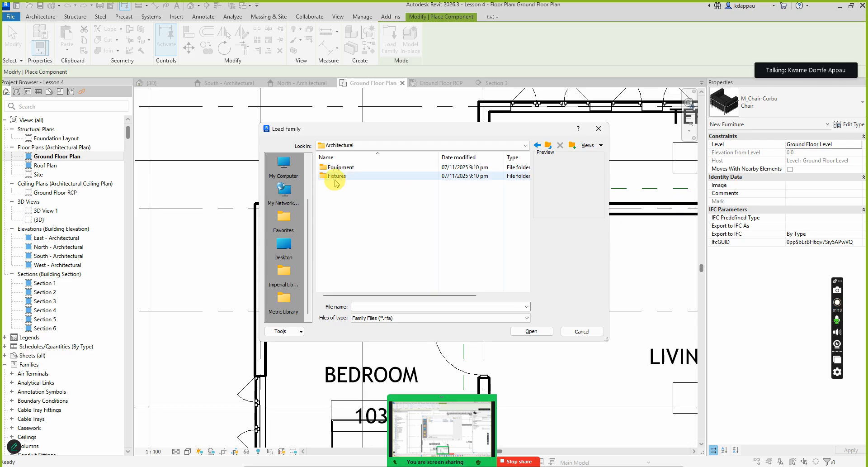
double_click(335, 176)
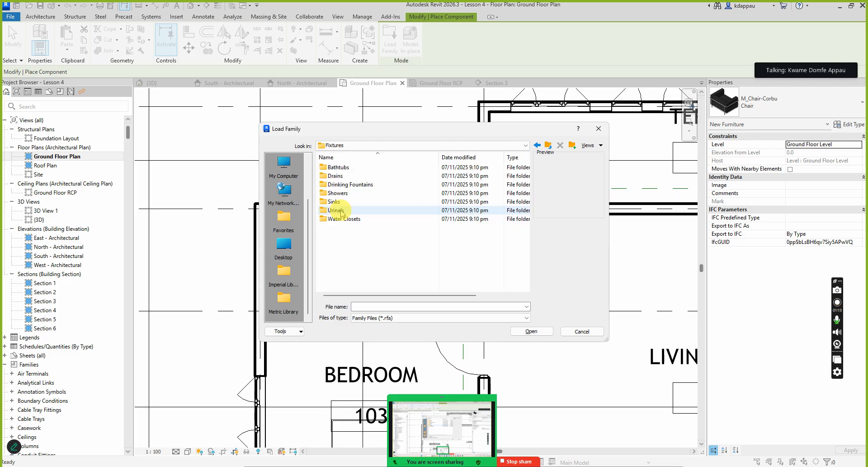
Load the M_Toilet-Domestic-3D family from the Water Closets folder of the plumbing fixtures library.
left_click(337, 168)
left_click(337, 176)
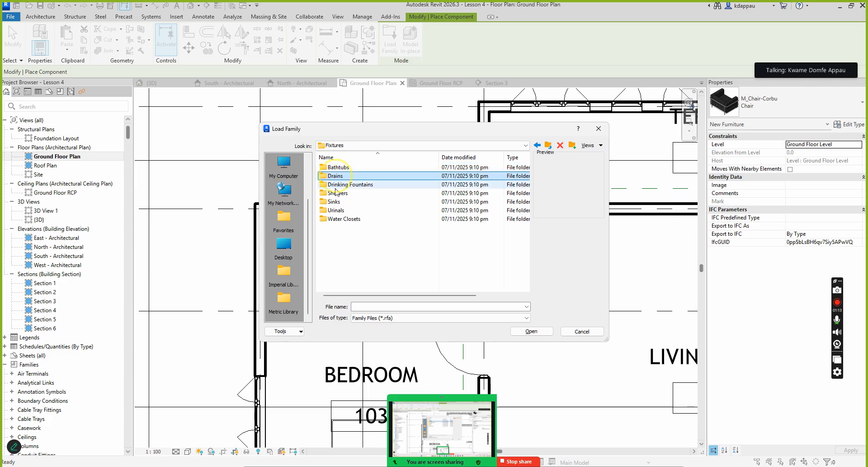
left_click(337, 193)
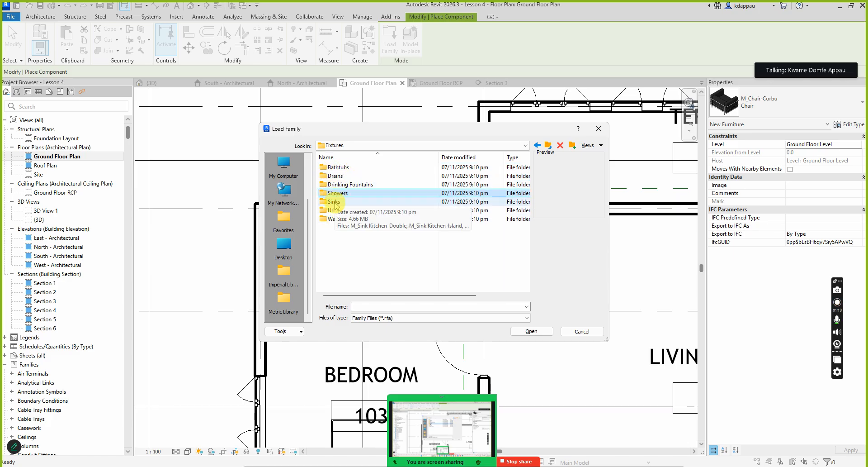
left_click(337, 202)
left_click(336, 219)
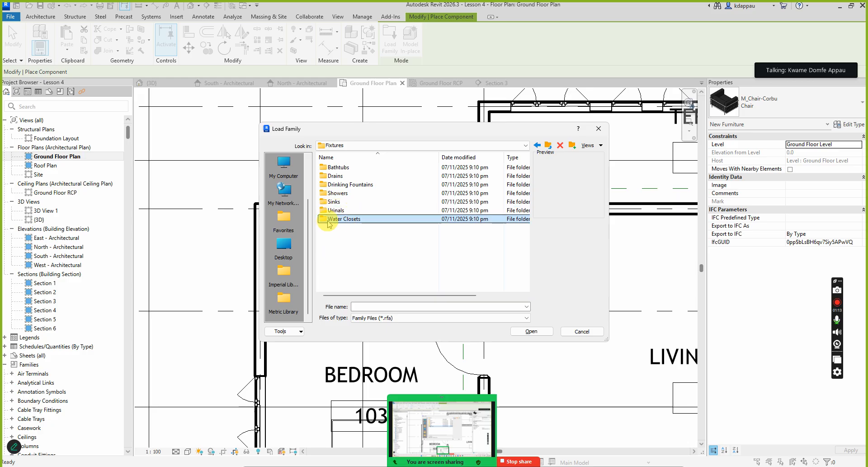
double_click(328, 220)
left_click(346, 194)
left_click(350, 186)
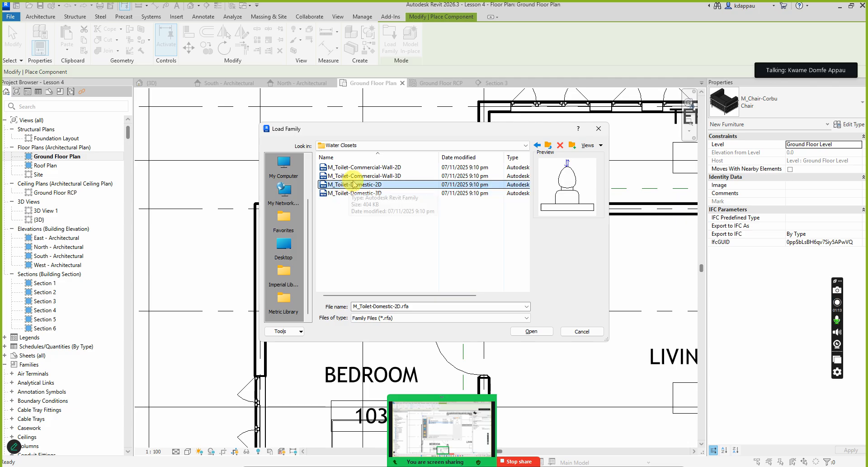
left_click(353, 176)
left_click(354, 167)
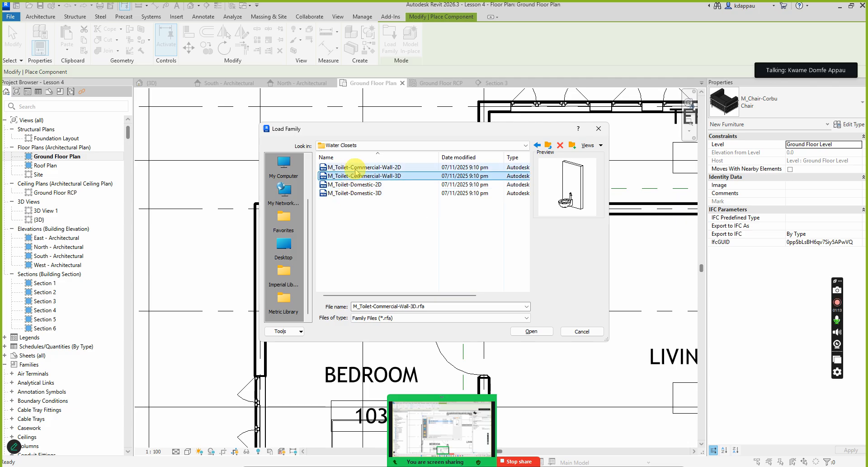
left_click(342, 194)
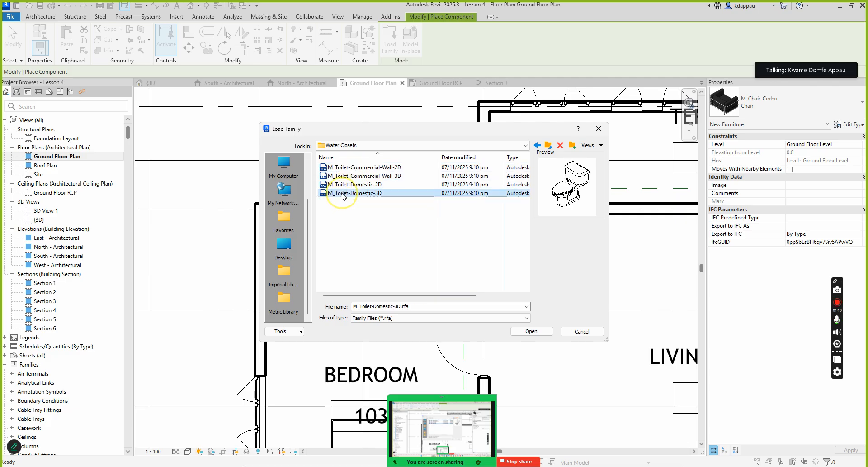
left_click(532, 331)
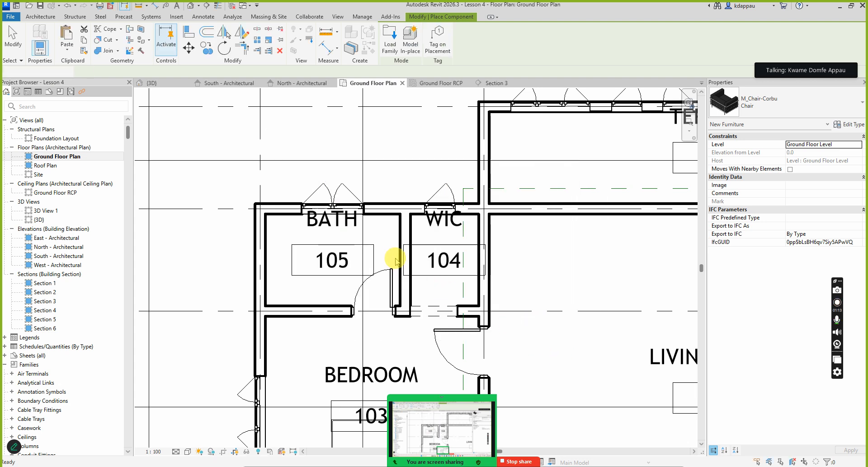
Place the domestic toilet against the window wall of Bath 105.
scroll(368, 252, "down", 2)
scroll(343, 267, "up", 3)
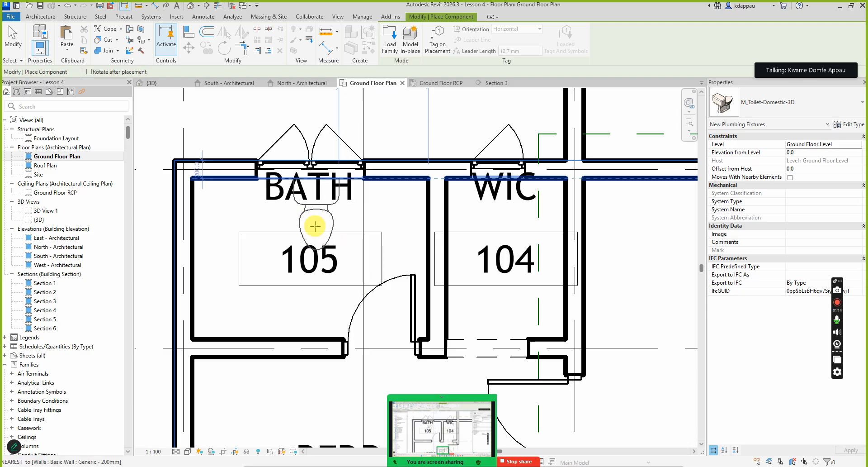
left_click(331, 224)
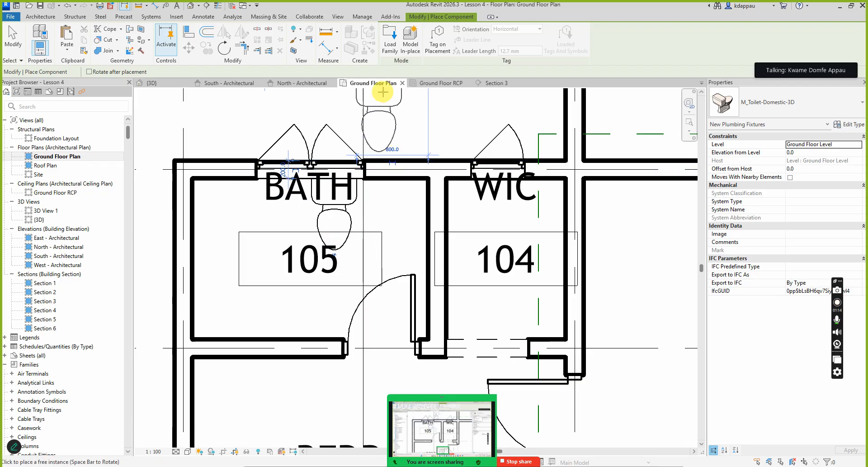
Load the M_Shower Stall-2D family from the Showers folder of the fixtures library.
left_click(390, 40)
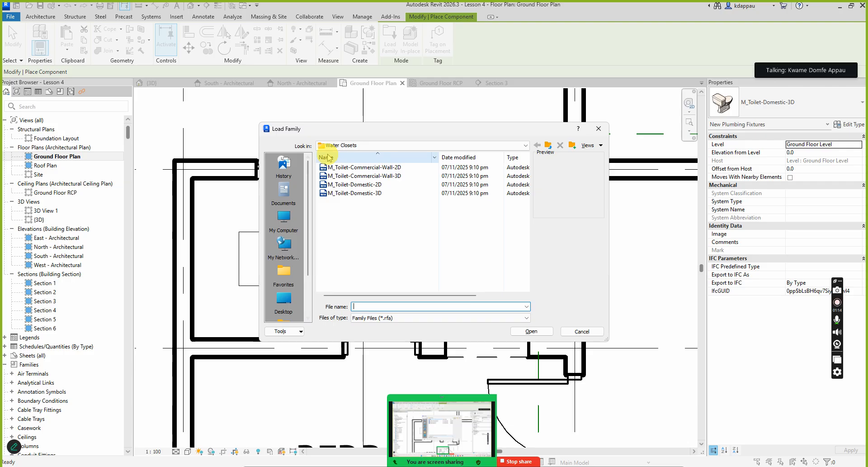
left_click(549, 144)
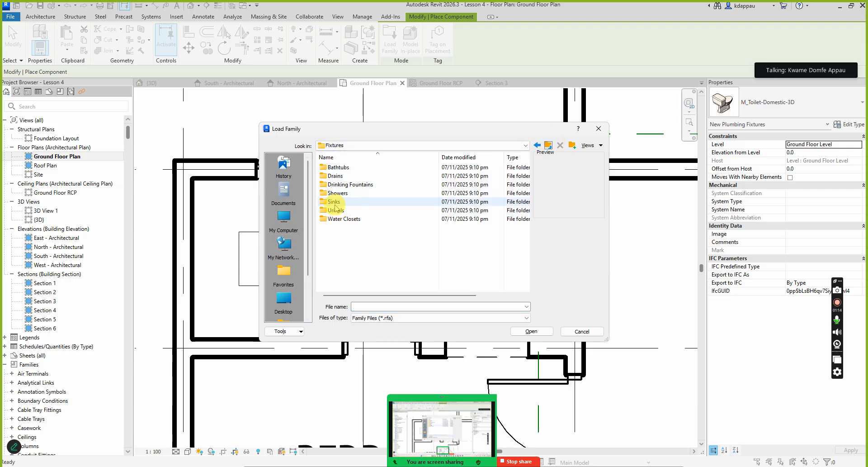
double_click(335, 193)
left_click(340, 168)
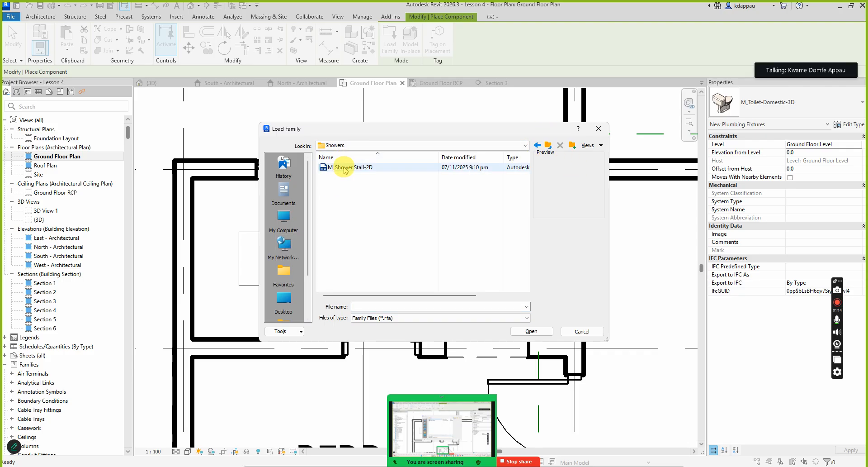
left_click(530, 332)
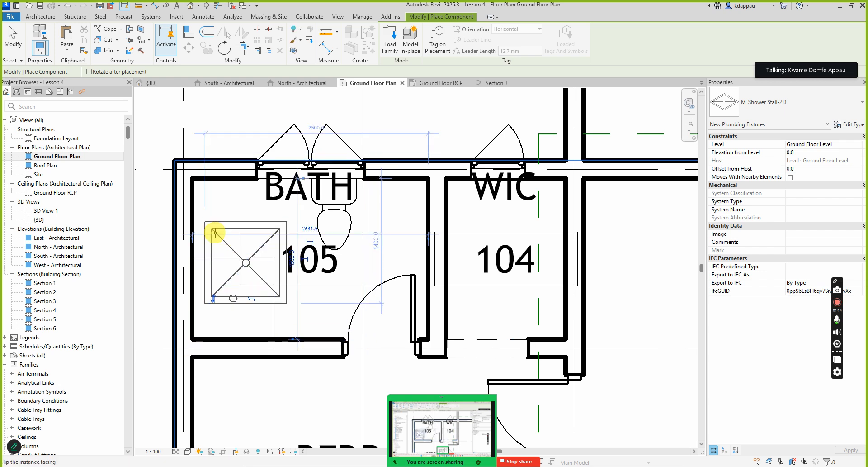
Place the shower stall in the lower-left corner of Bath 105 and end component placement.
right_click(214, 225)
left_click(238, 233)
right_click(229, 213)
left_click(238, 219)
Examine how the shower stall fits in Bath 105 relative to the toilet, walls and door.
left_click(211, 263)
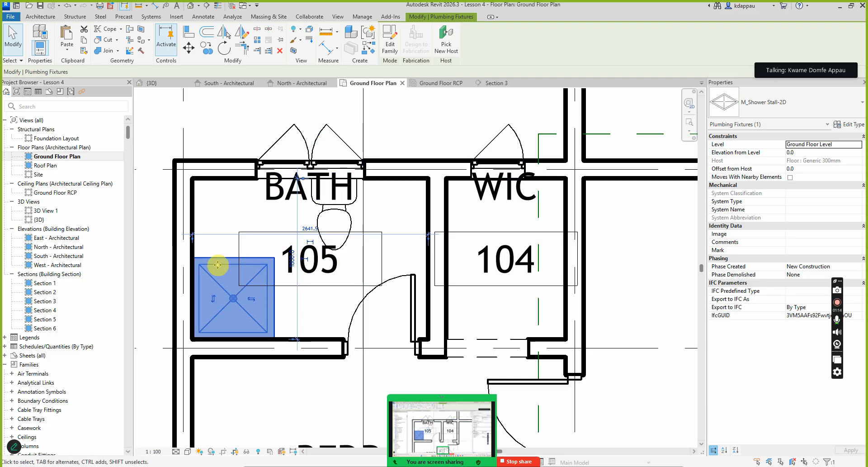
scroll(213, 326, "up", 1)
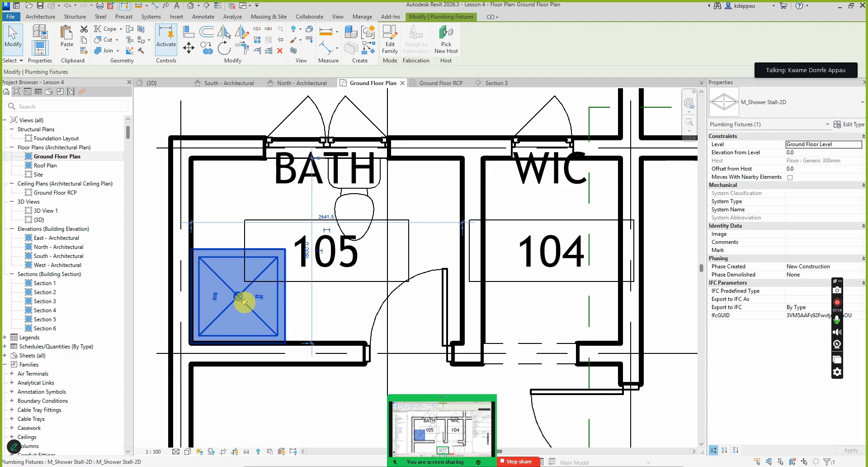
scroll(264, 235, "down", 3)
left_click(245, 130)
left_click(249, 252)
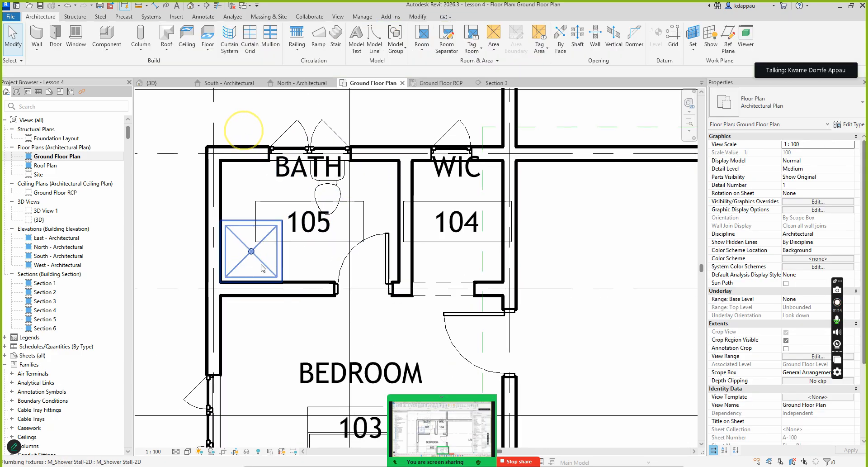
scroll(328, 185, "up", 3)
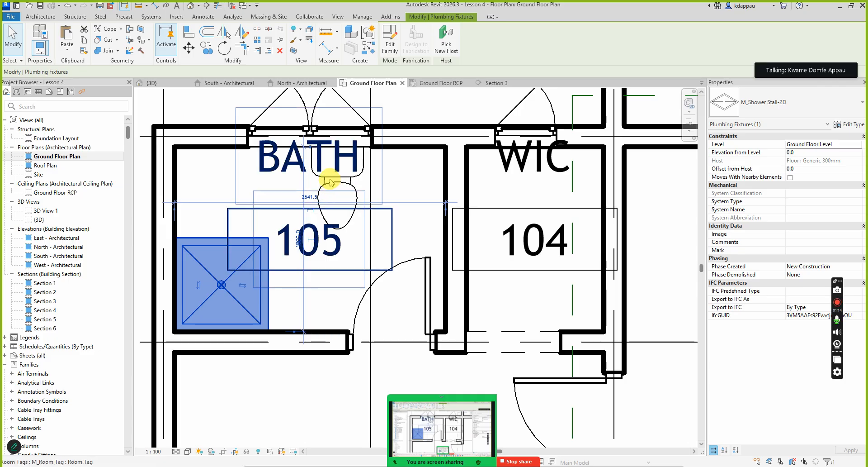
scroll(317, 190, "down", 3)
left_click(366, 142)
scroll(344, 210, "up", 1)
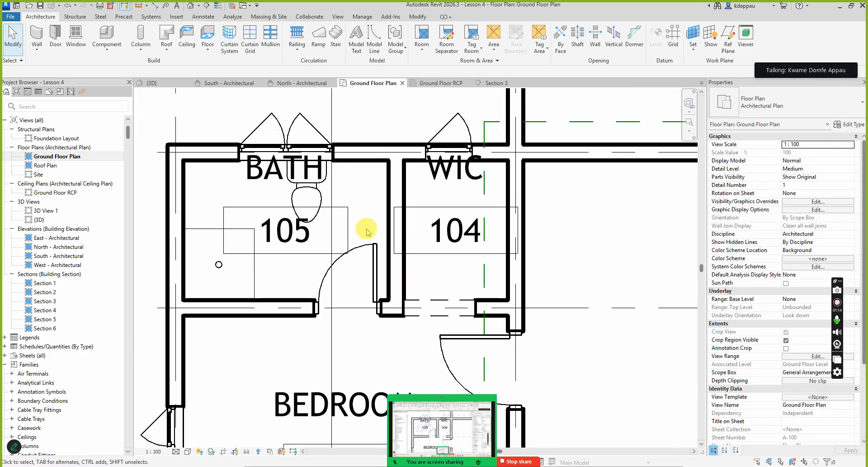
scroll(348, 244, "down", 1)
scroll(349, 229, "up", 1)
scroll(355, 232, "down", 2)
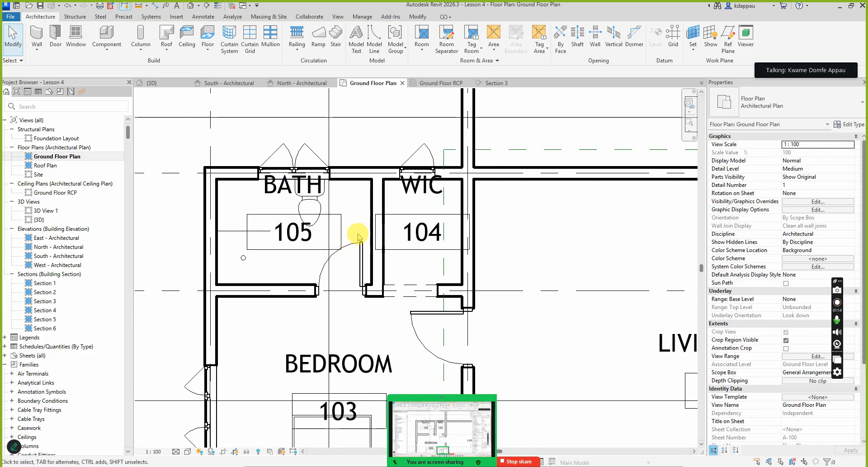
Start placing another component and open the Sinks folder of the fixtures library for loading a family.
left_click(106, 35)
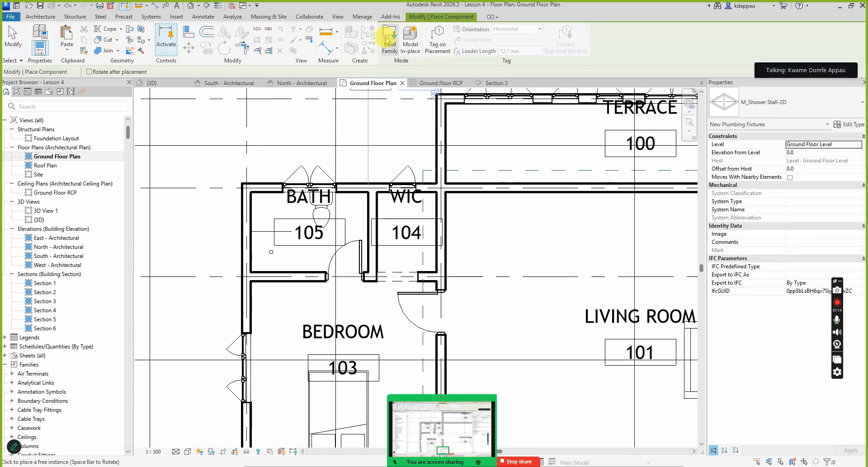
left_click(388, 40)
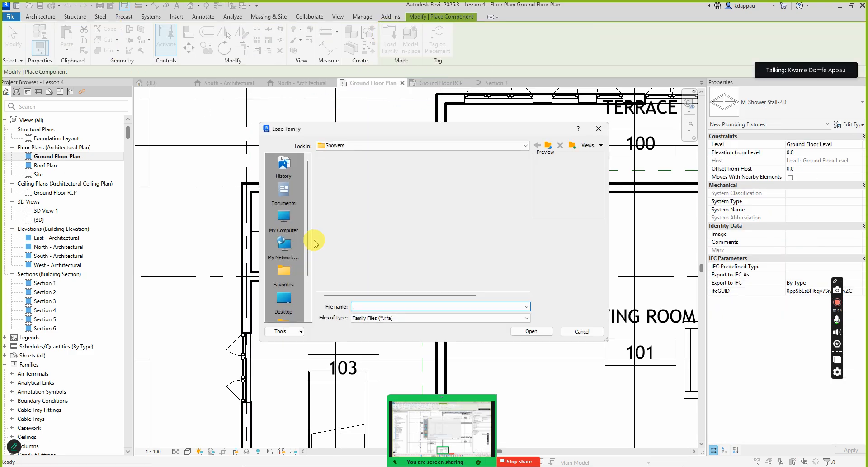
left_click(547, 145)
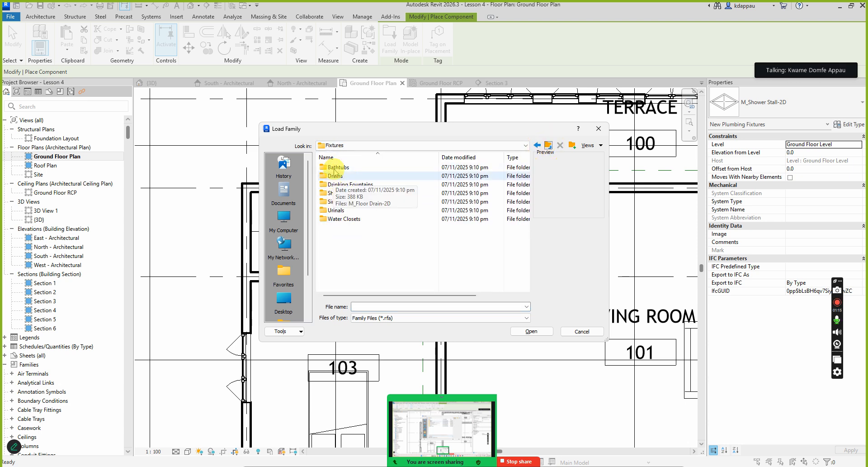
left_click(334, 176)
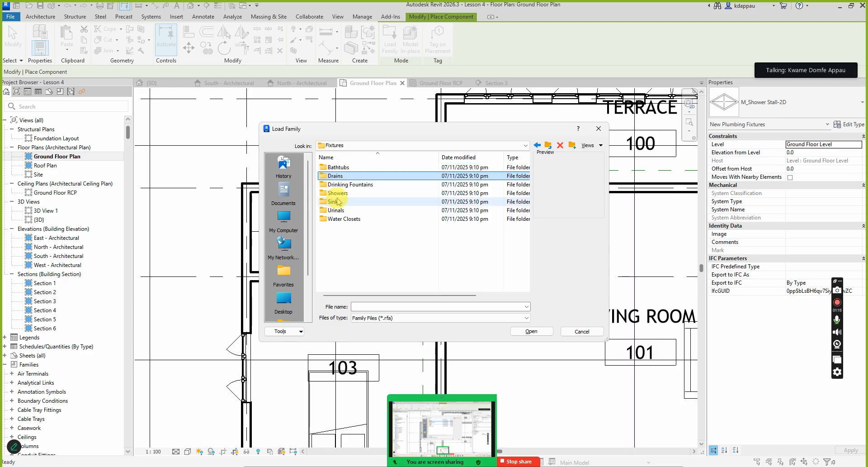
left_click(334, 185)
left_click(333, 201)
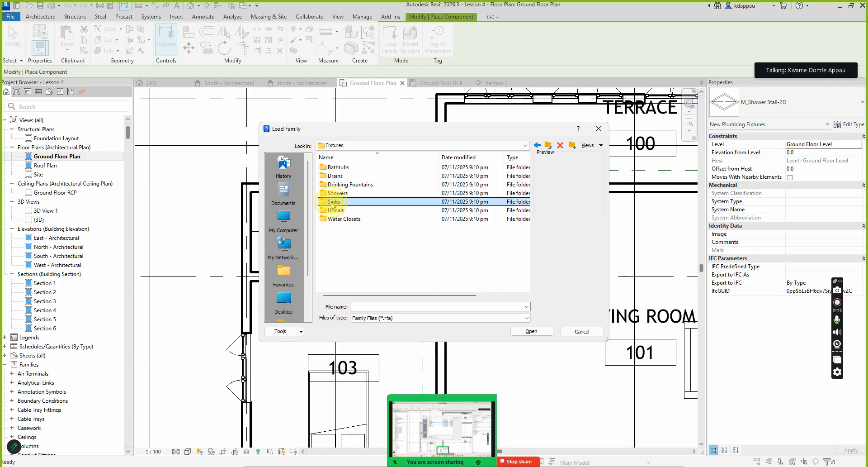
double_click(333, 201)
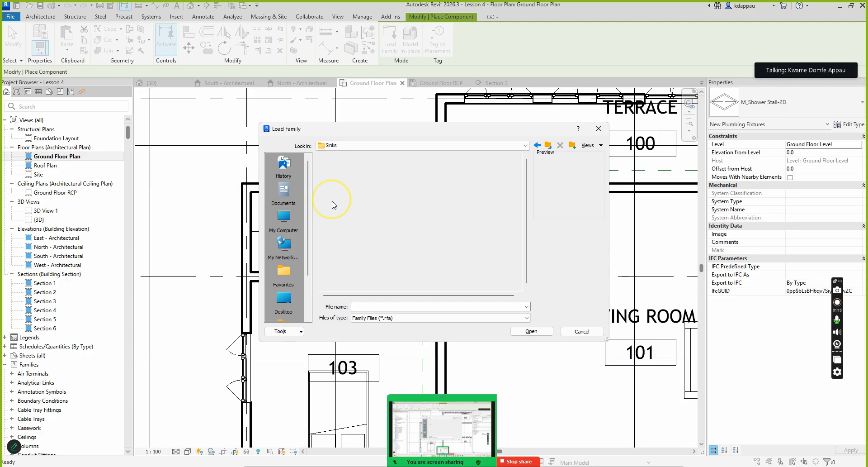
Preview the sink families in the Sinks folder, from M_Sink Kitchen-Double through M_Sink-Triple-2D, to compare kitchen, vanity and 2D types.
left_click(338, 168)
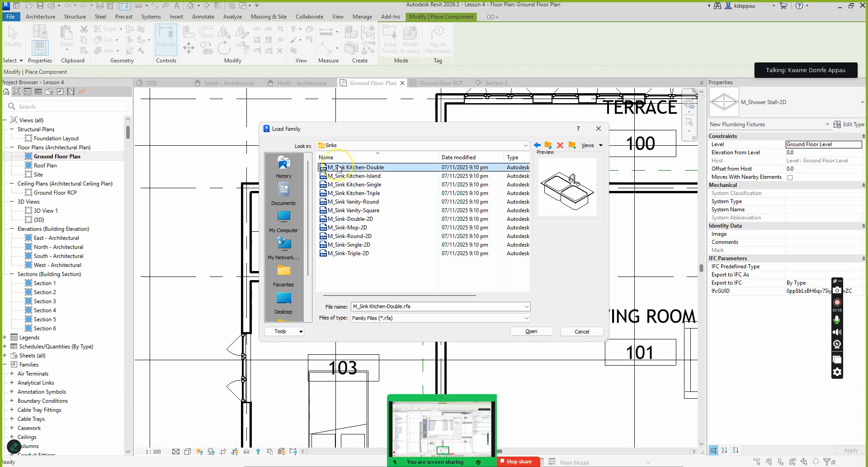
left_click(341, 176)
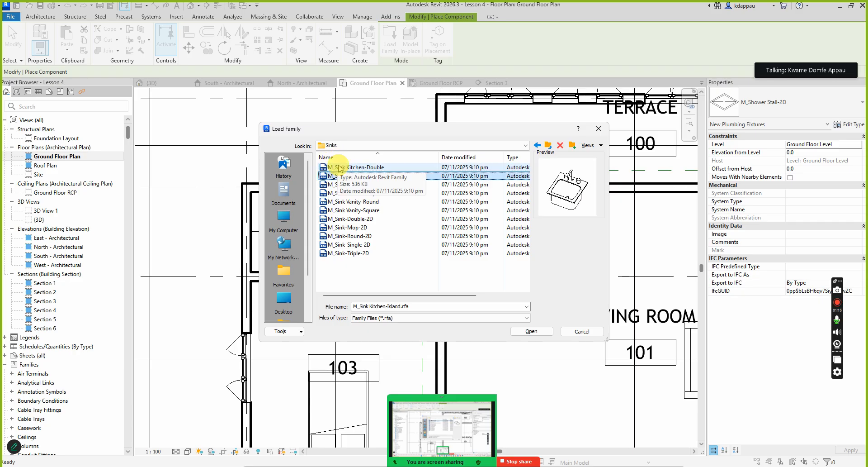
key("Down")
key("Down")
key("Down")
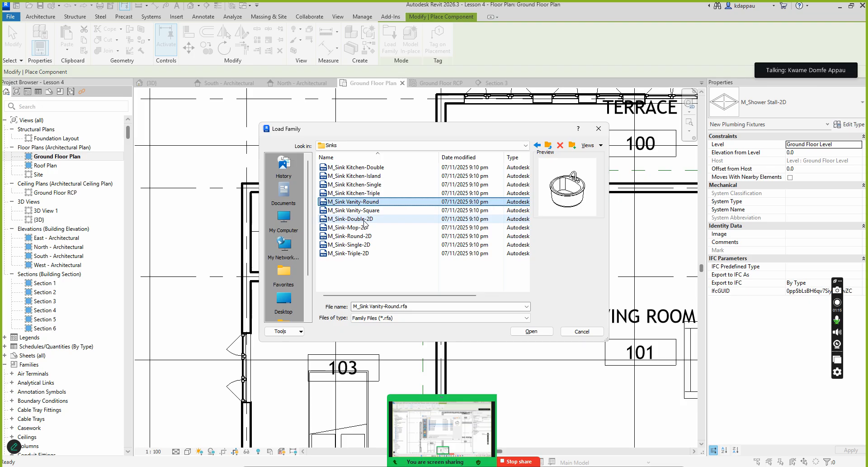
key("Down")
key("Down")
key("Down")
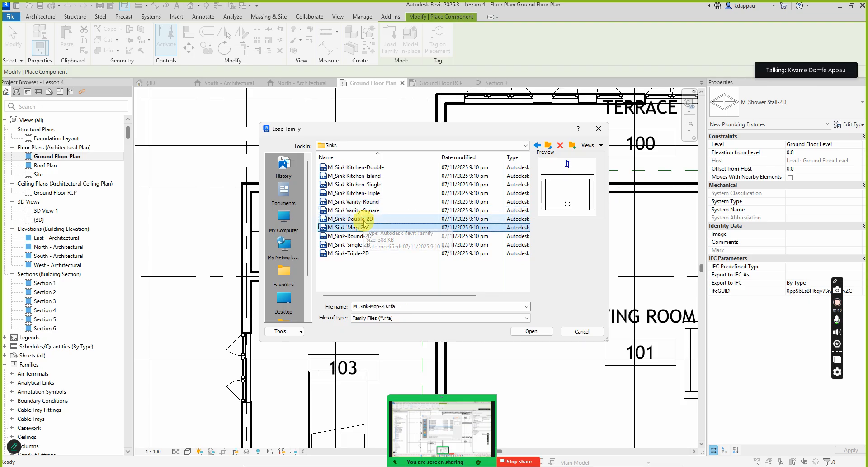
key("Down")
key("Down")
key("Down")
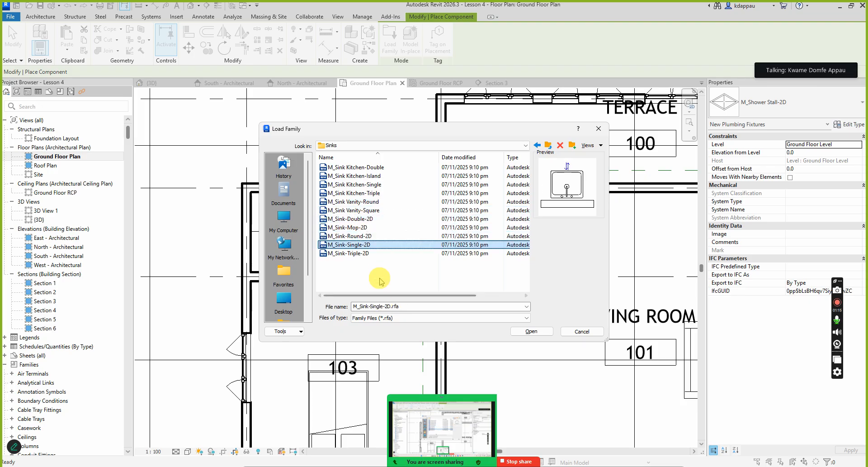
key("Up")
key("Up")
key("Up")
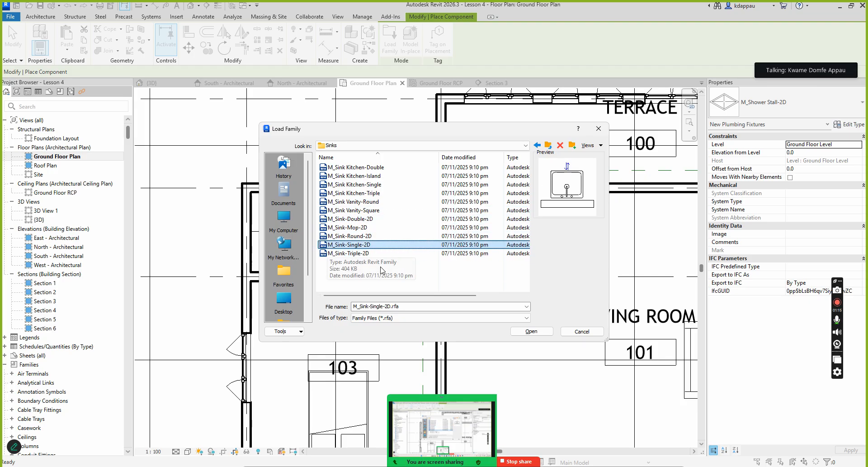
key("Up")
key("Up")
key("Up")
key("Up")
key("Up")
key("Up")
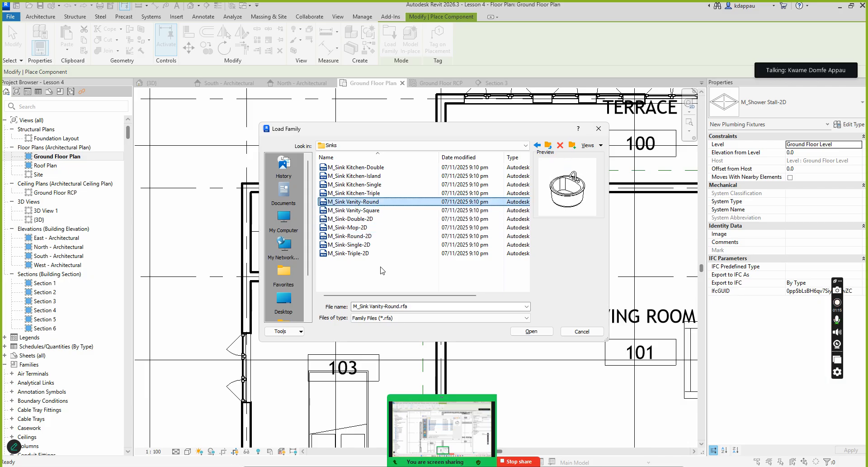
key("Up")
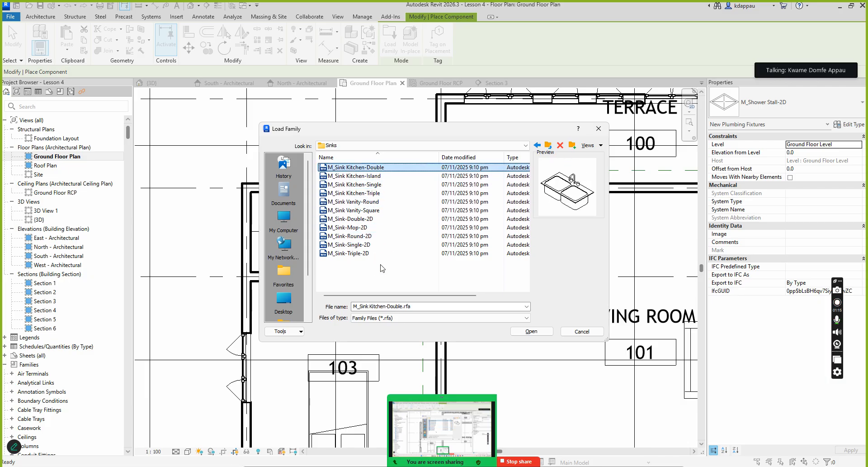
key("Down")
key("Down")
key("Down")
key("Down")
key("Down")
key("Down")
key("Down")
key("Down")
key("Down")
key("Down")
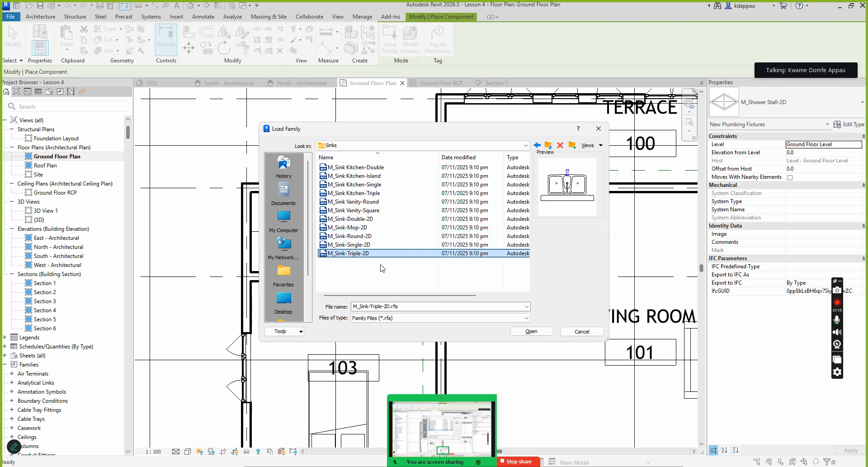
key("Up")
key("Up")
key("Up")
key("Up")
key("Up")
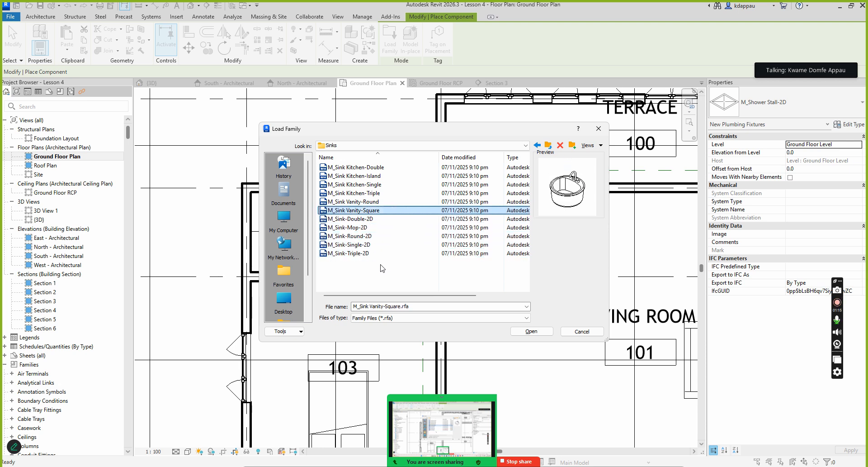
key("Up")
key("Up")
key("Up")
key("Up")
key("Up")
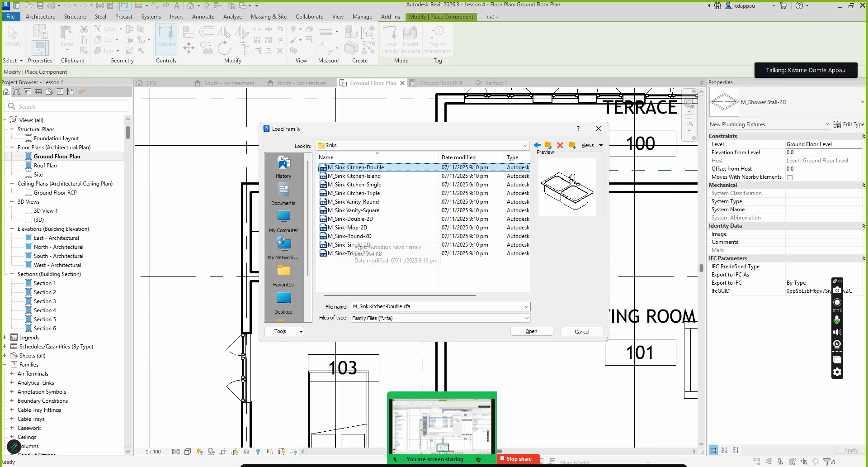
Switch to Chrome and open the bimobjects.com website in a new tab.
key("alt+Tab")
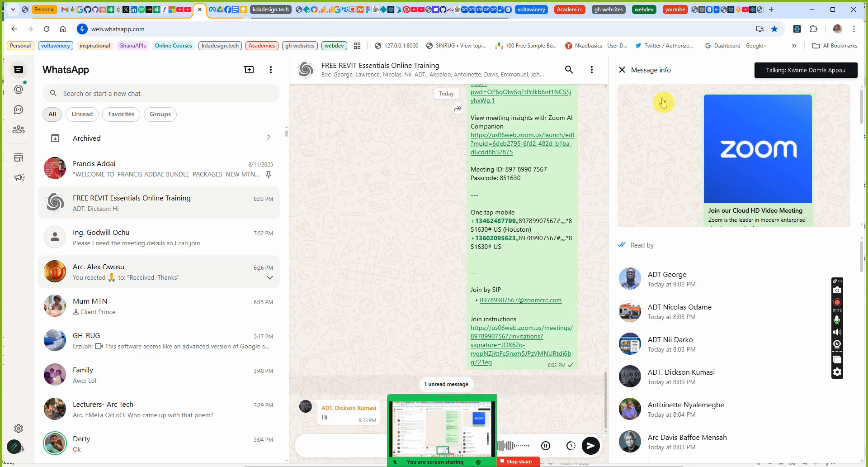
left_click(770, 10)
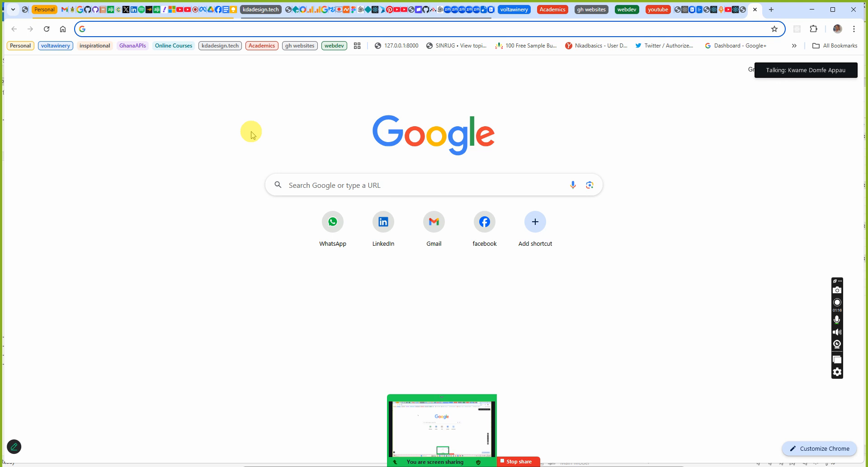
left_click(309, 189)
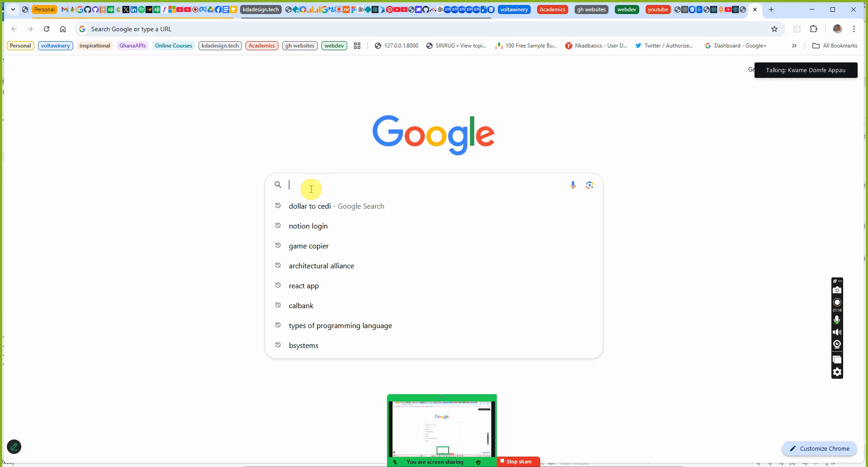
type("bim")
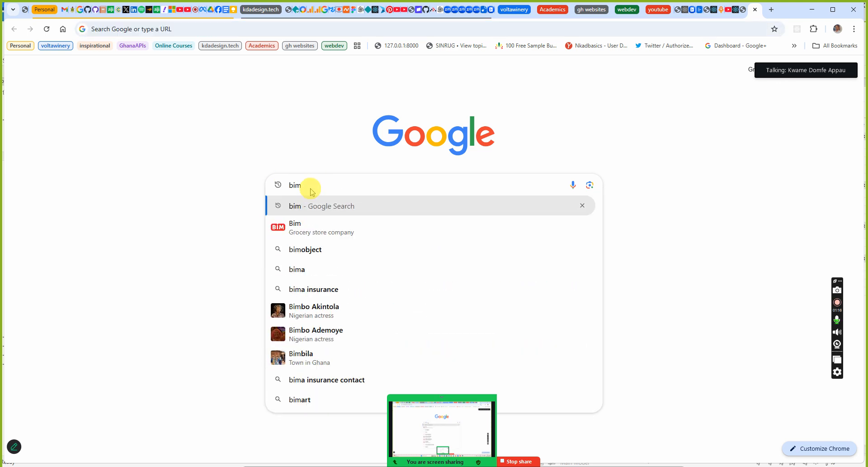
type("obj")
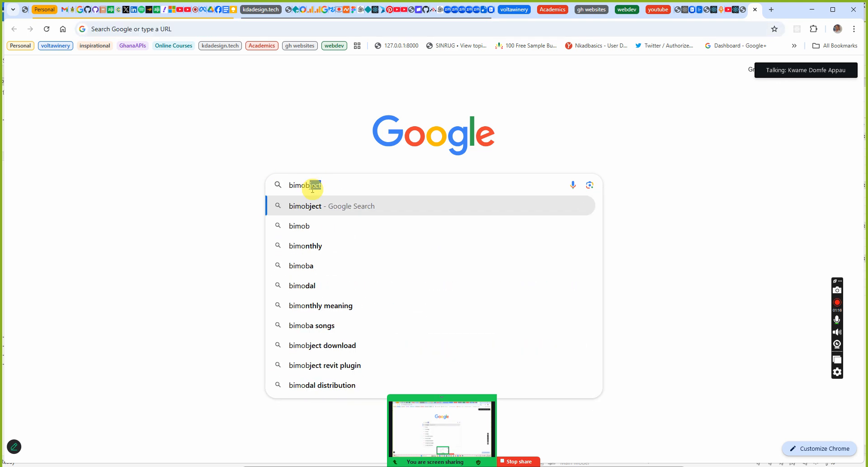
type("ects")
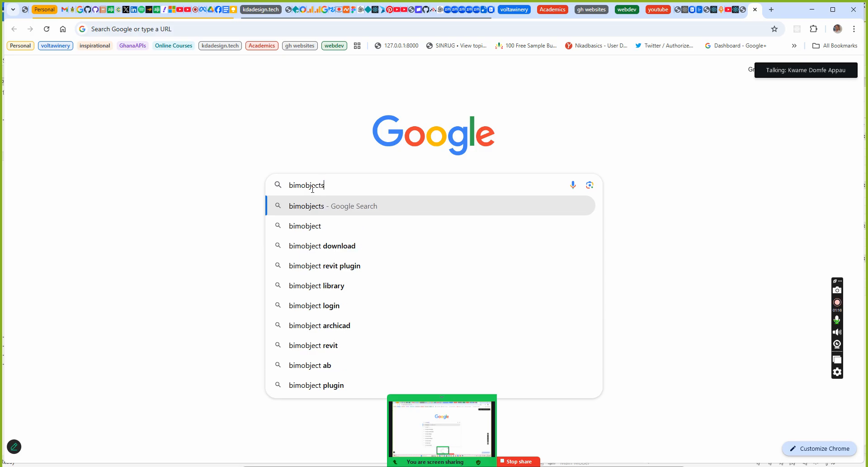
type(".")
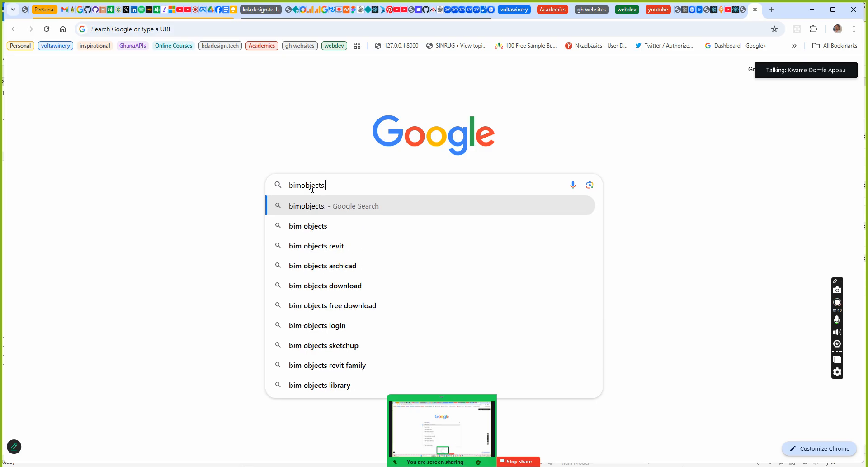
type("com")
key("Return")
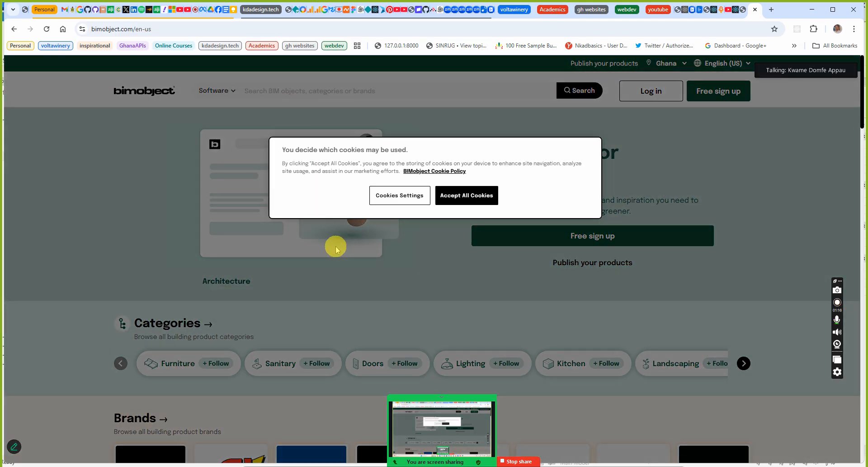
Look into the website's cookie settings, close them and accept all cookies.
left_click(401, 196)
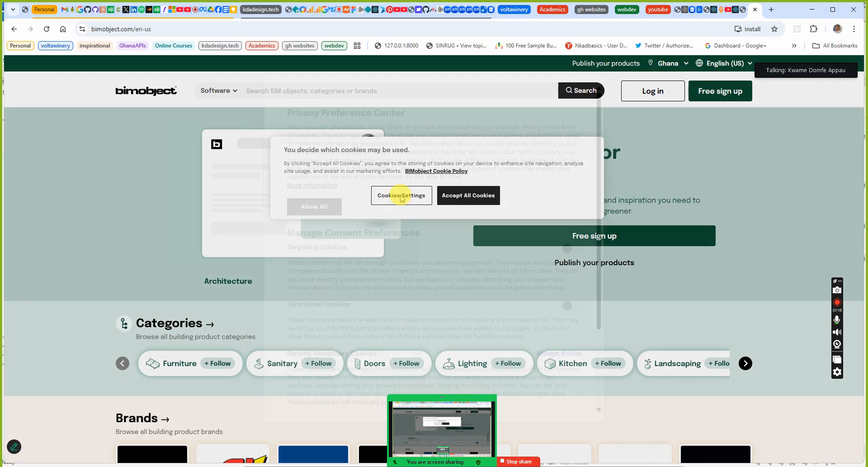
left_click(593, 94)
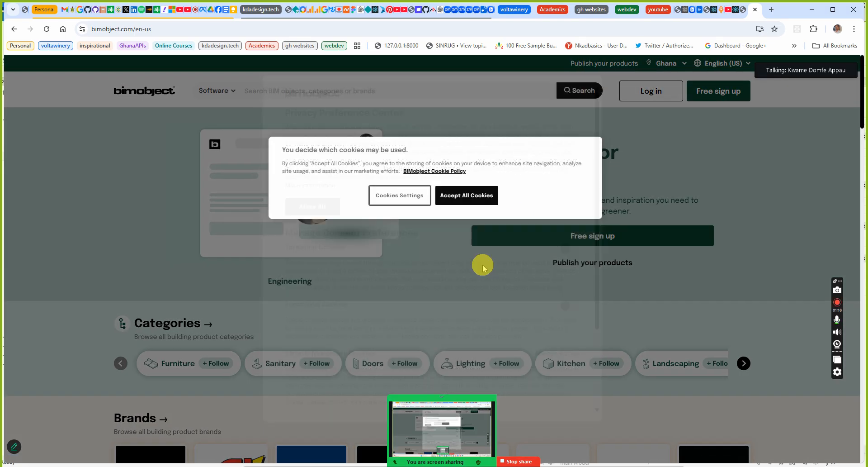
left_click(470, 195)
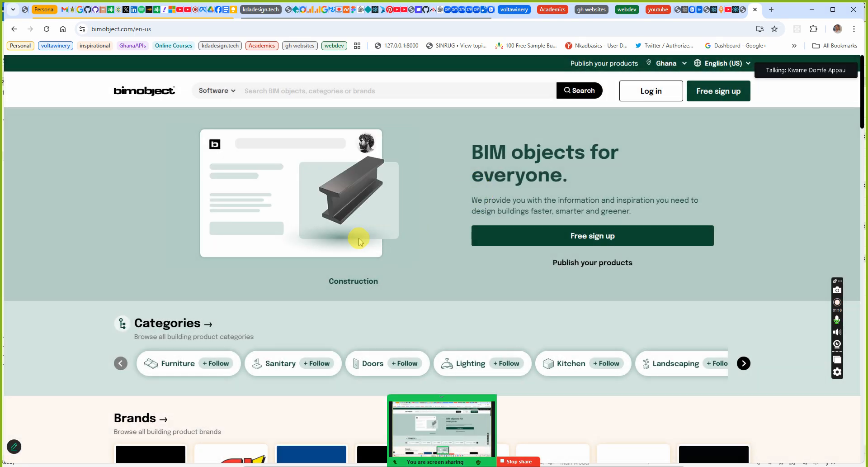
Look over the BIMobject home page and open the Sanitary product category.
scroll(357, 262, "down", 3)
scroll(346, 265, "up", 3)
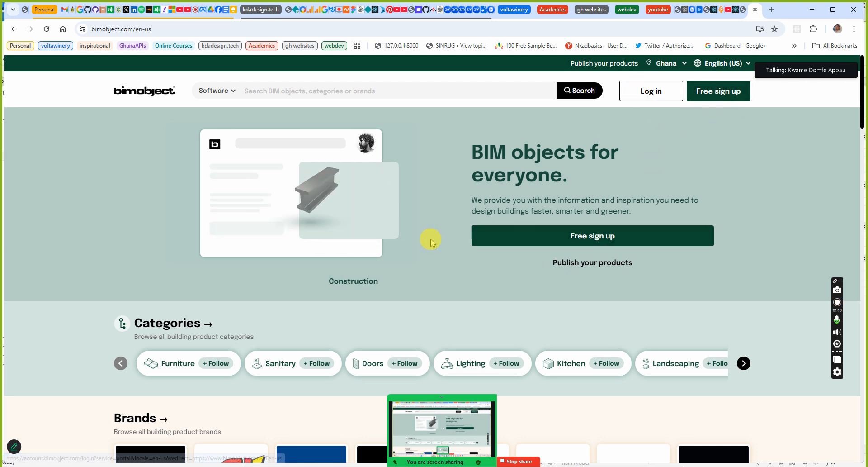
scroll(251, 265, "down", 3)
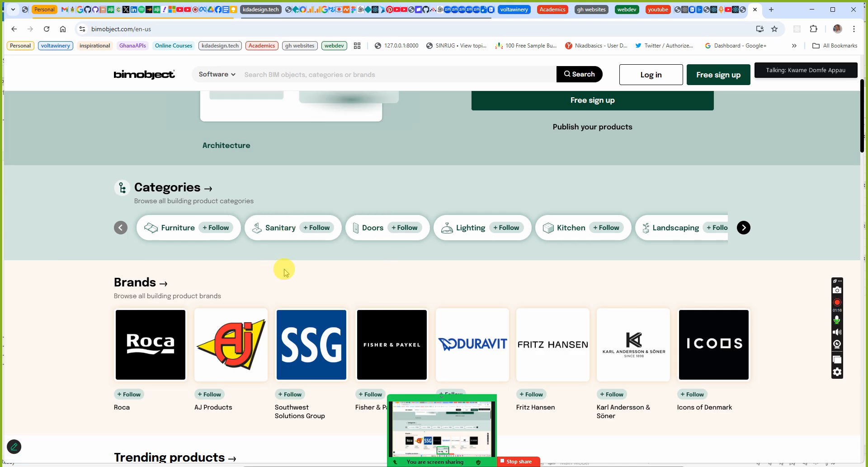
left_click(276, 229)
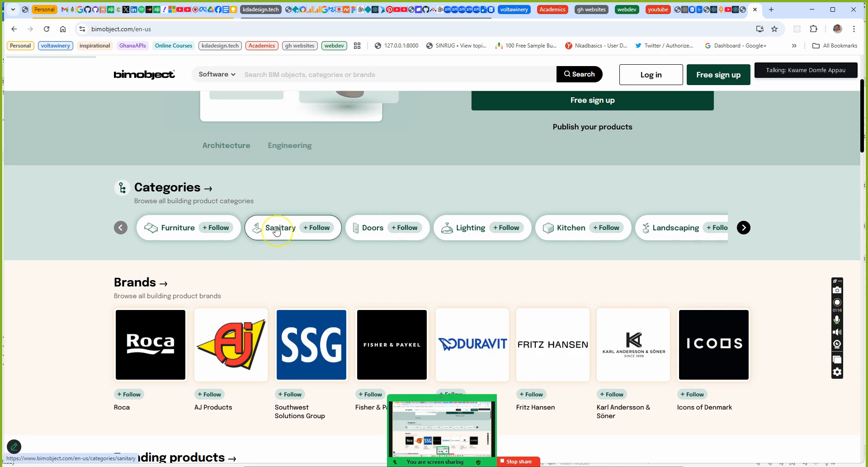
Browse the sanitary products on the first results page, then go to page 5 of the listing.
scroll(296, 272, "down", 2)
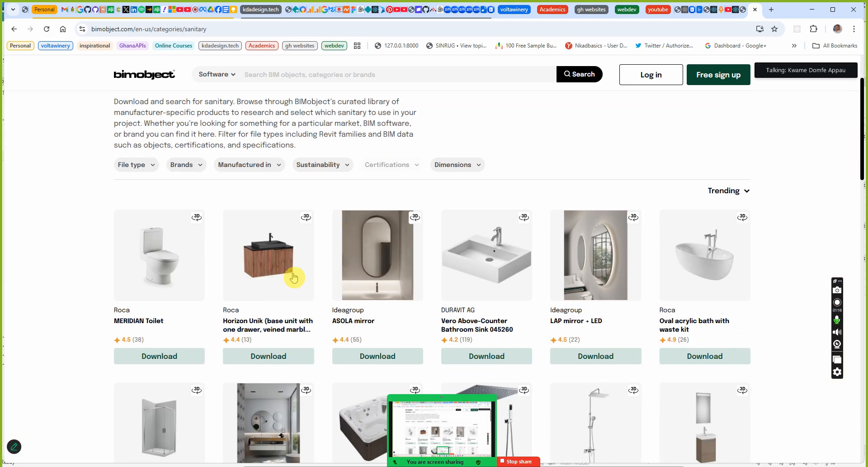
scroll(280, 294, "down", 2)
scroll(260, 310, "up", 1)
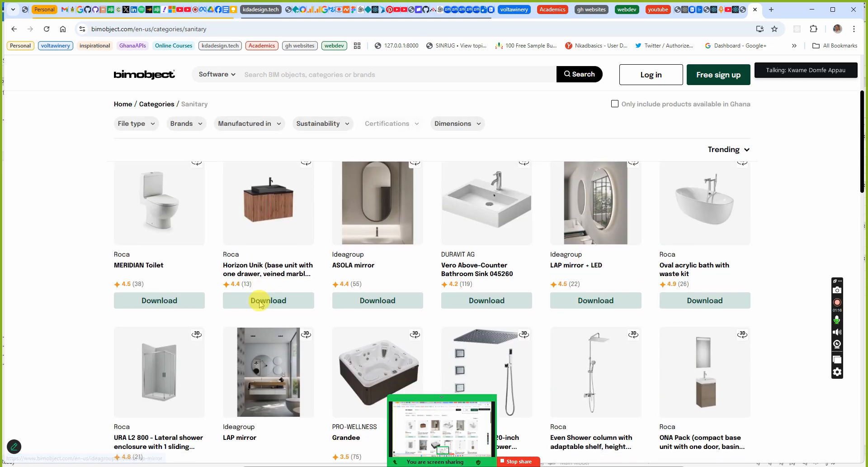
scroll(259, 310, "down", 6)
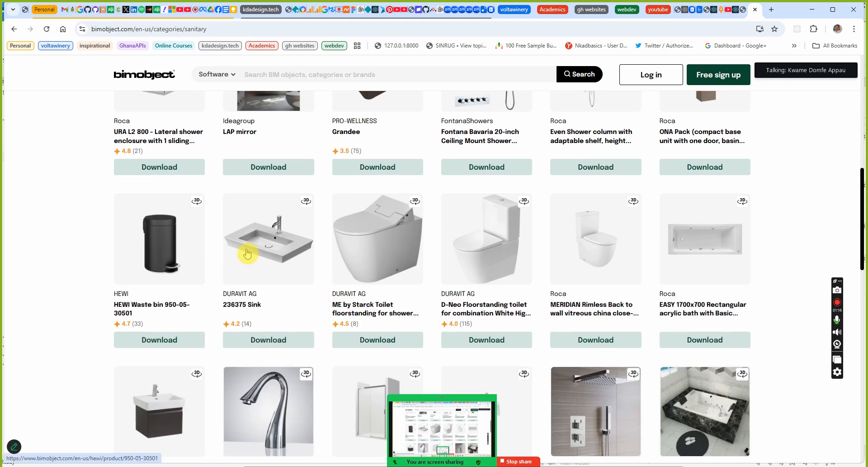
scroll(382, 249, "down", 1)
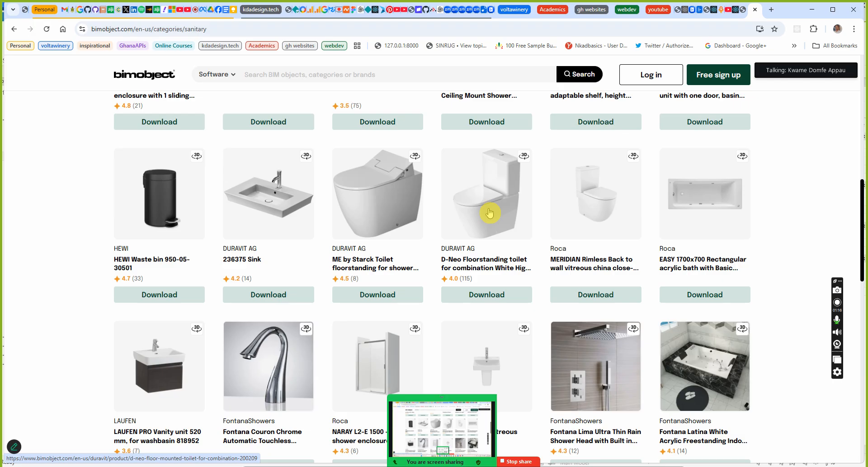
scroll(492, 209, "down", 4)
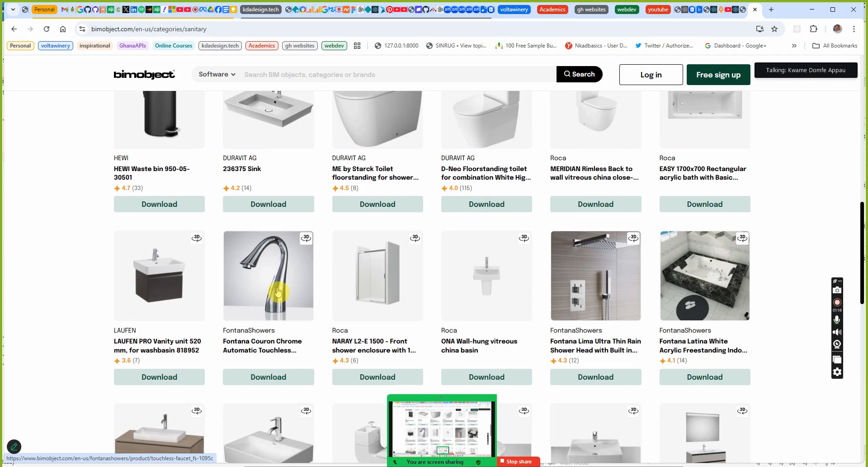
scroll(595, 199, "down", 5)
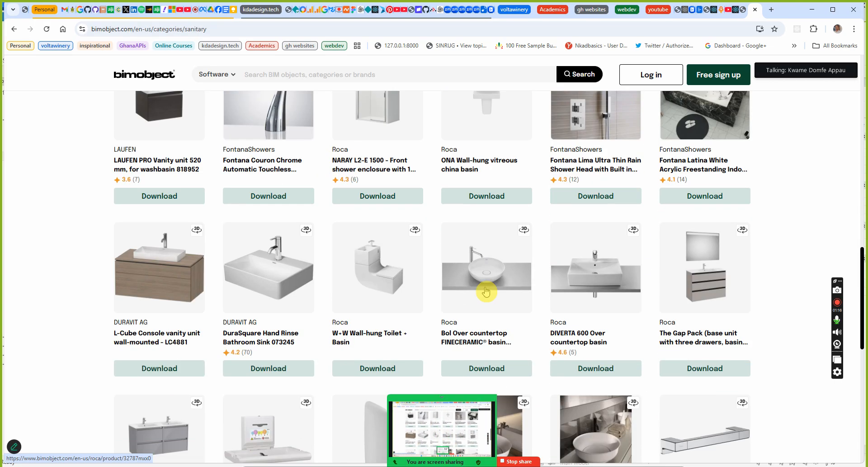
scroll(286, 248, "down", 5)
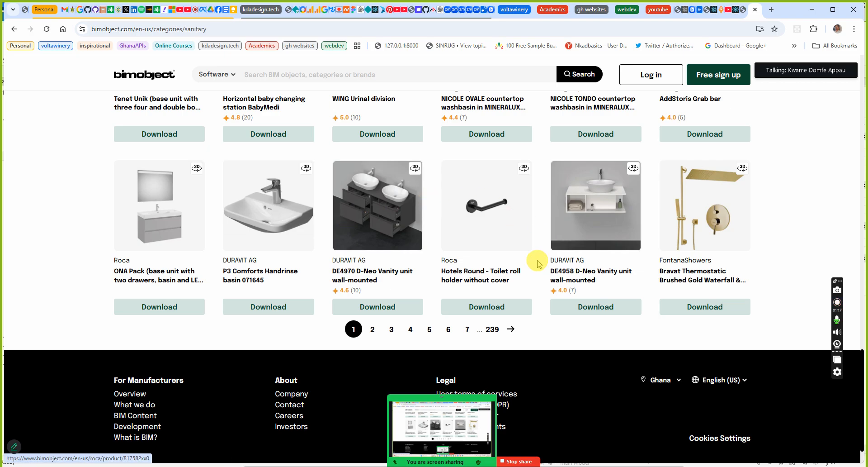
left_click(429, 330)
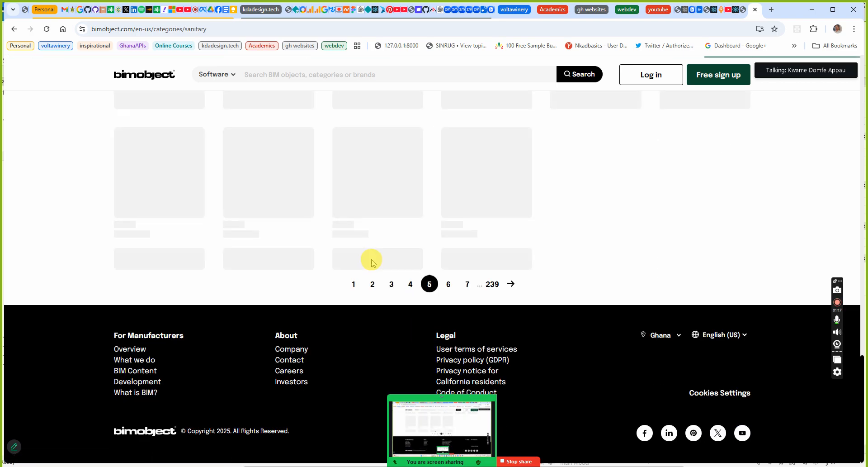
left_click_drag(371, 260, 309, 267)
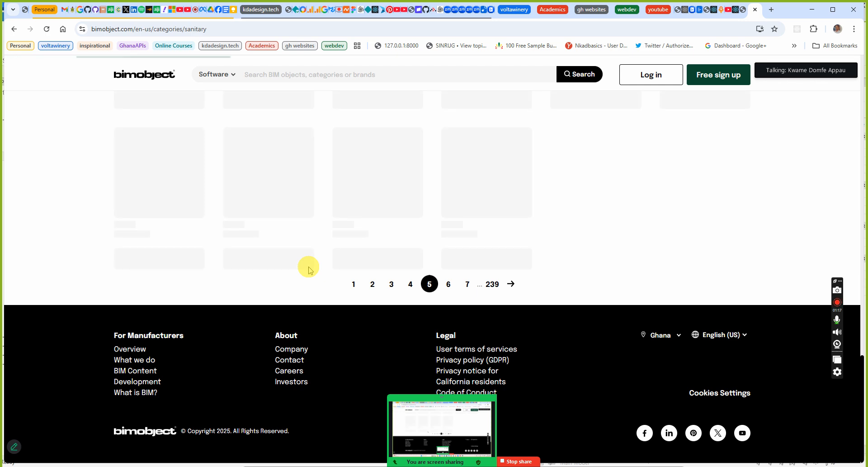
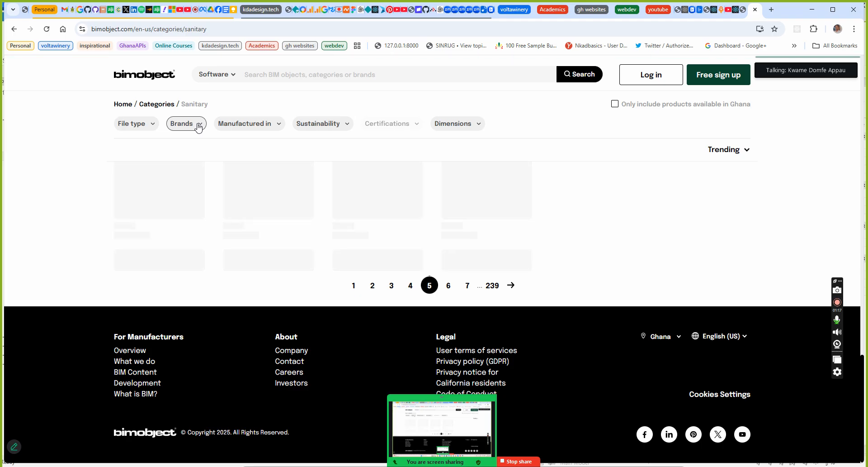
Look through the list of brands offered as a filter for the sanitary products, minimizing the Zoom meeting window when it reappears.
left_click(190, 133)
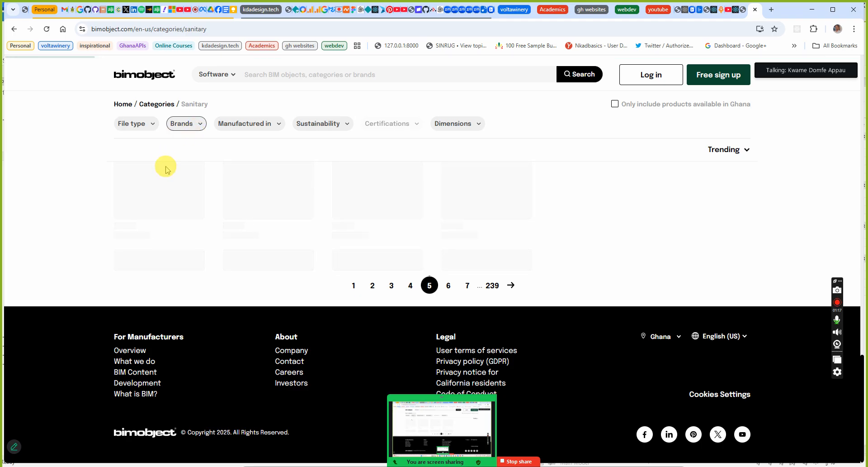
left_click(198, 126)
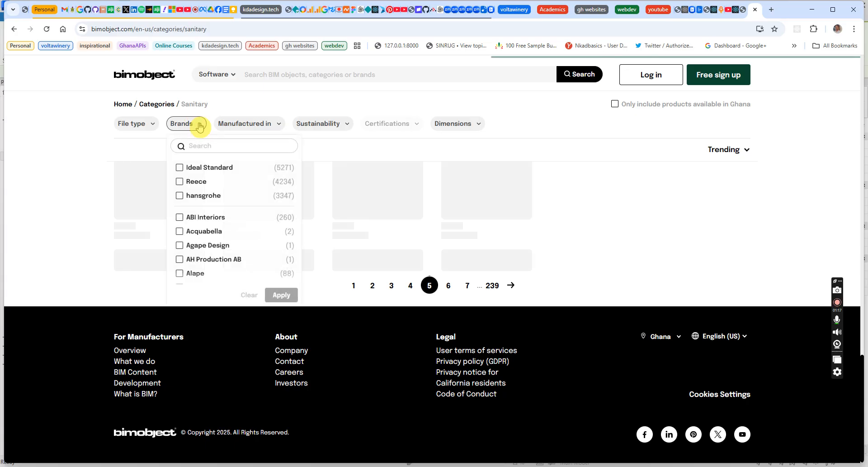
scroll(196, 185, "down", 2)
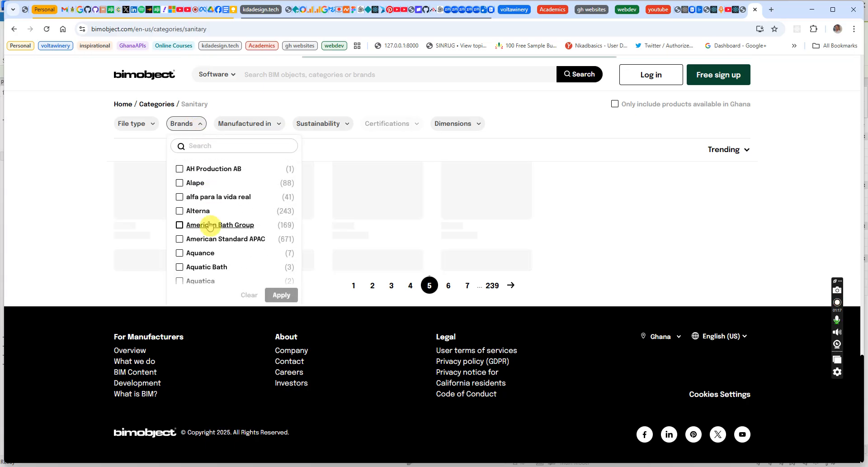
scroll(208, 225, "down", 4)
scroll(209, 224, "down", 2)
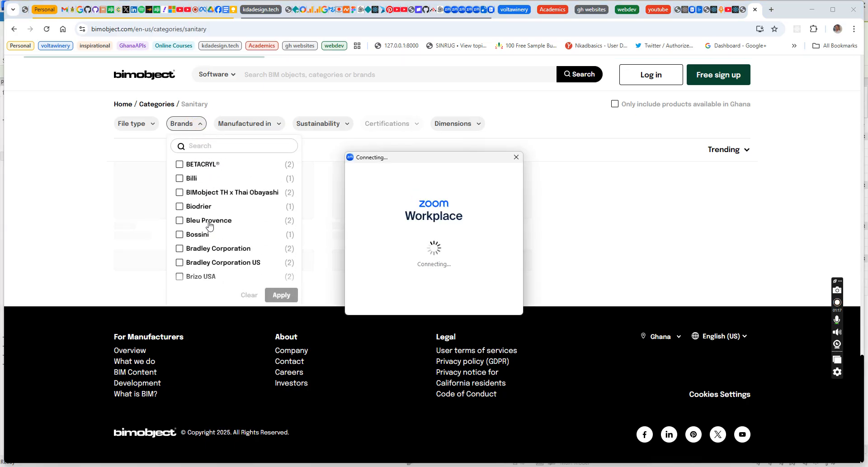
scroll(208, 222, "down", 10)
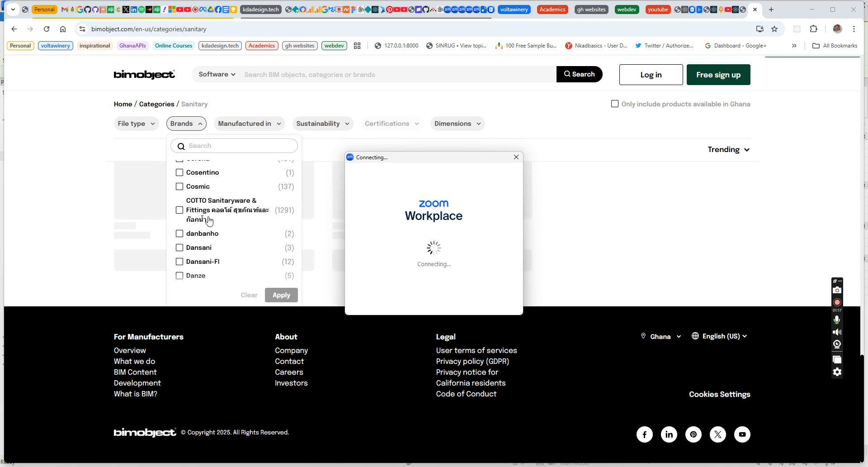
scroll(209, 219, "down", 7)
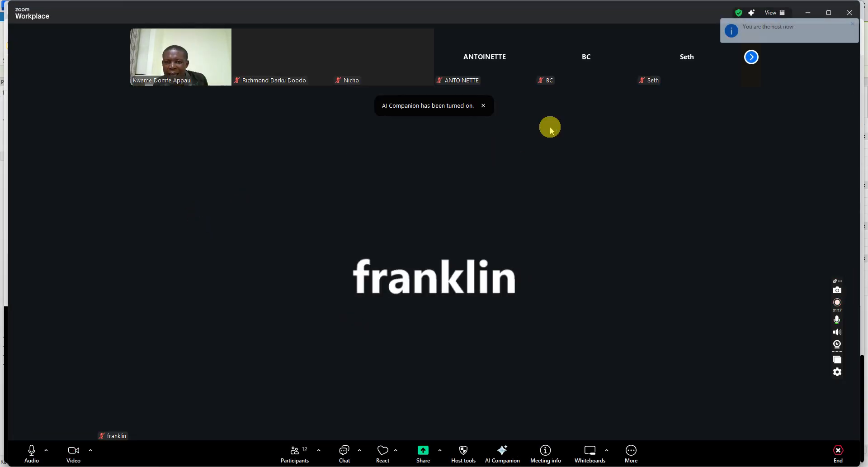
left_click(808, 13)
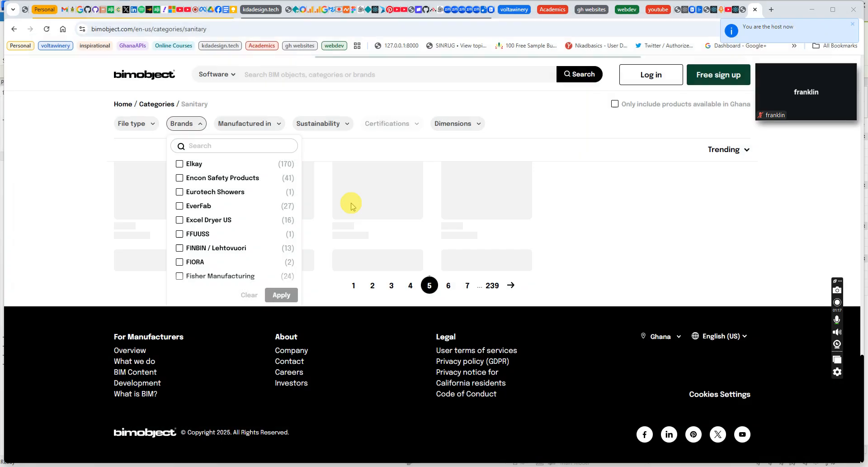
scroll(208, 220, "down", 8)
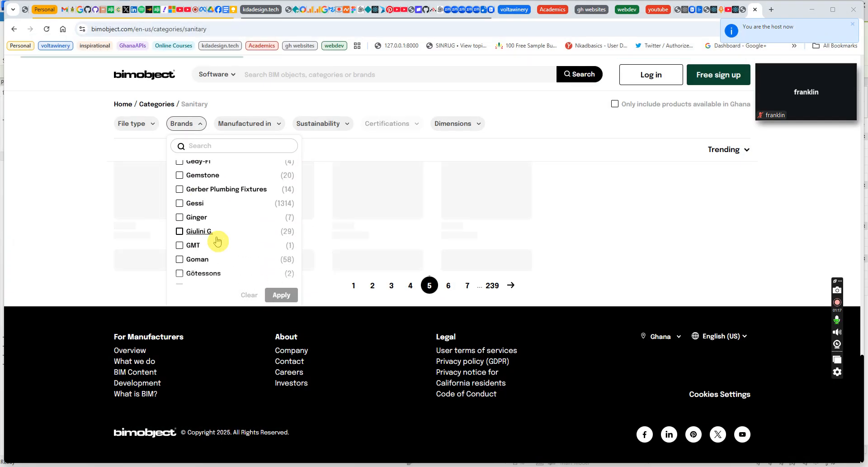
scroll(209, 240, "down", 5)
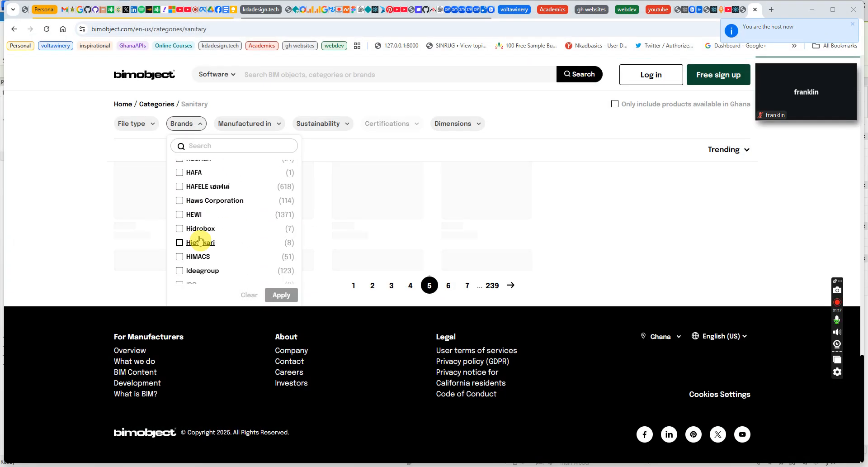
scroll(201, 240, "down", 5)
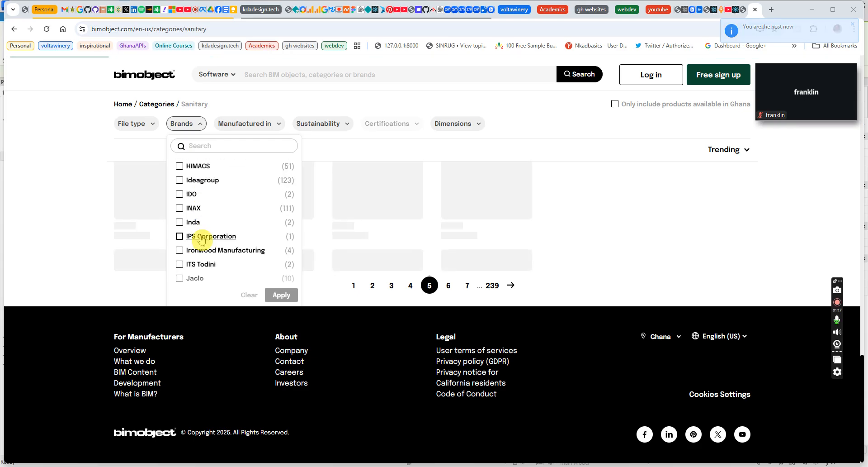
scroll(201, 240, "down", 5)
scroll(202, 246, "down", 2)
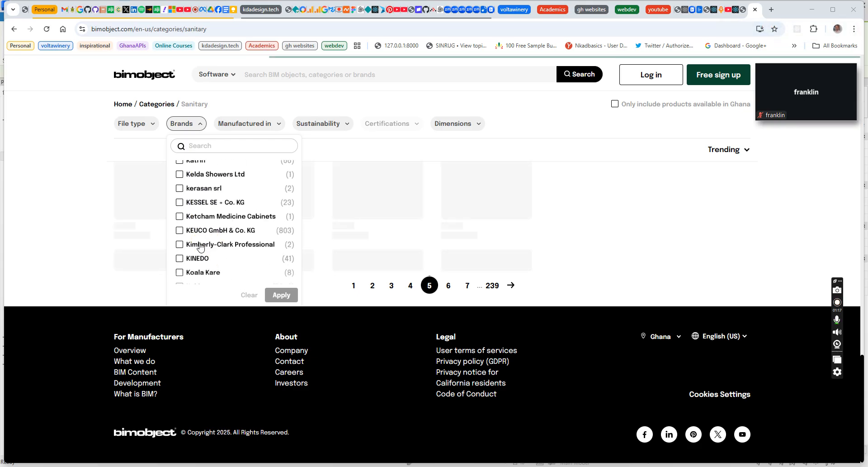
scroll(201, 252, "down", 10)
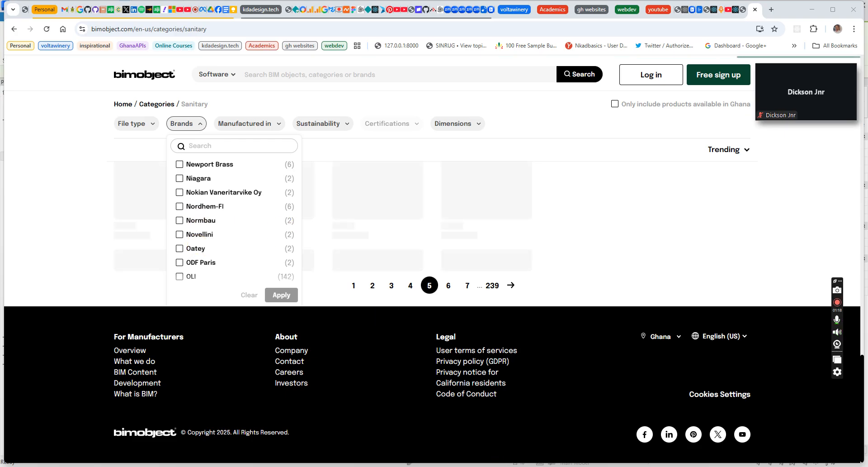
Switch to the Zoom meeting, expand it to full size and share the entire screen with the participants.
mouse_move(575, 466)
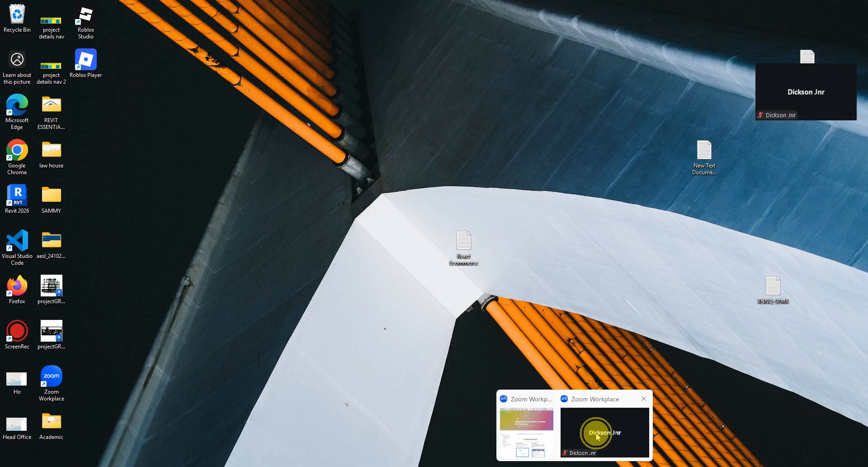
left_click(597, 433)
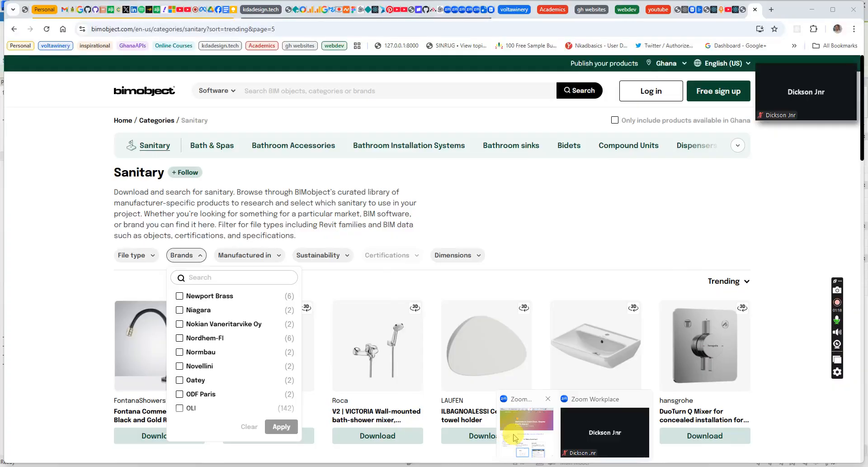
left_click(603, 435)
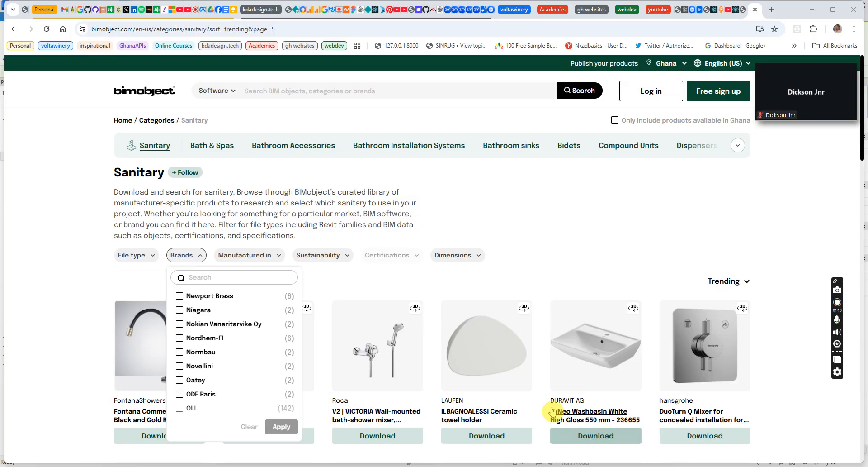
mouse_move(575, 466)
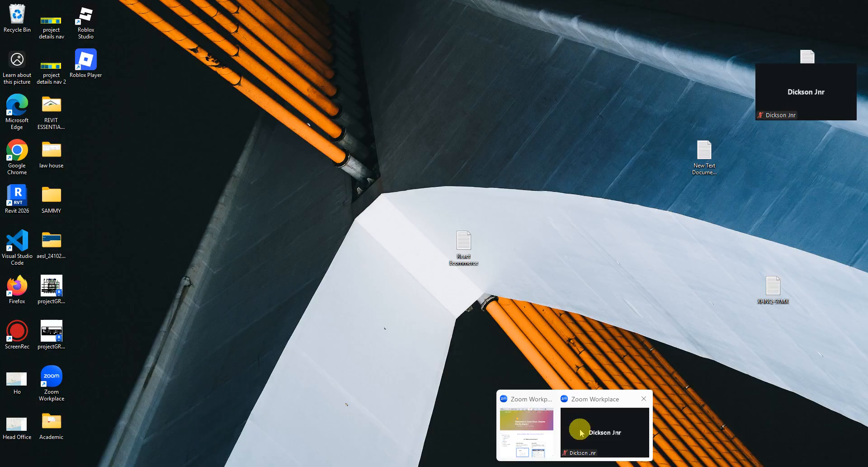
left_click(581, 433)
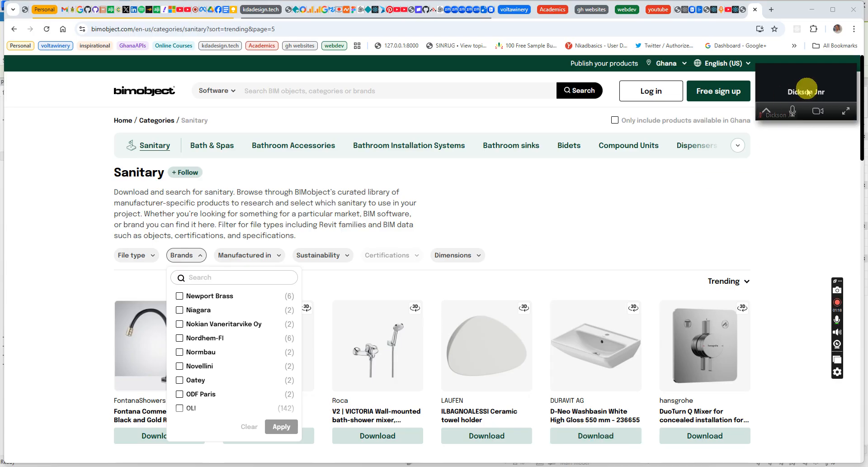
left_click(844, 111)
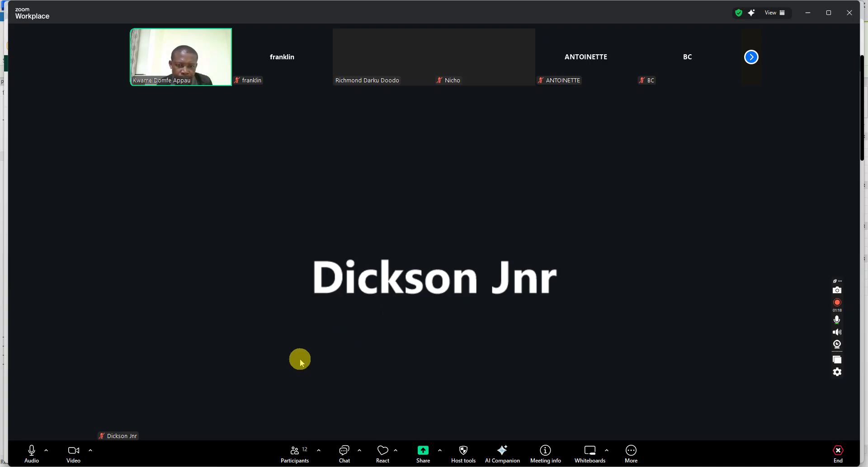
left_click(423, 450)
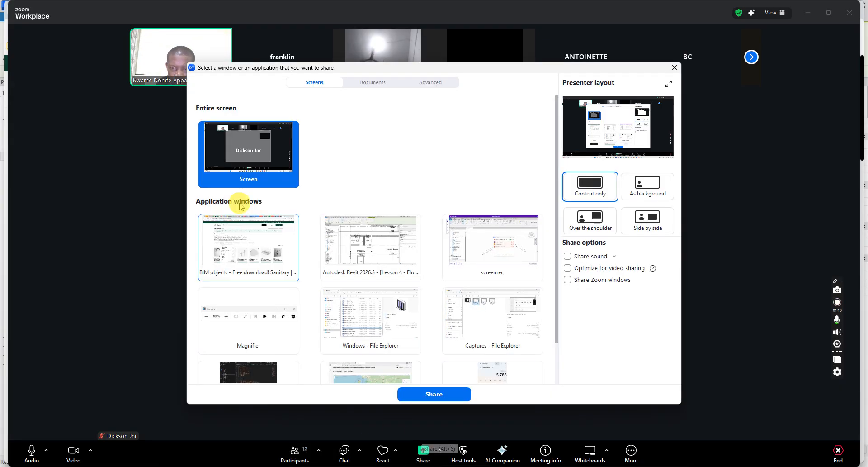
left_click(230, 133)
left_click(434, 394)
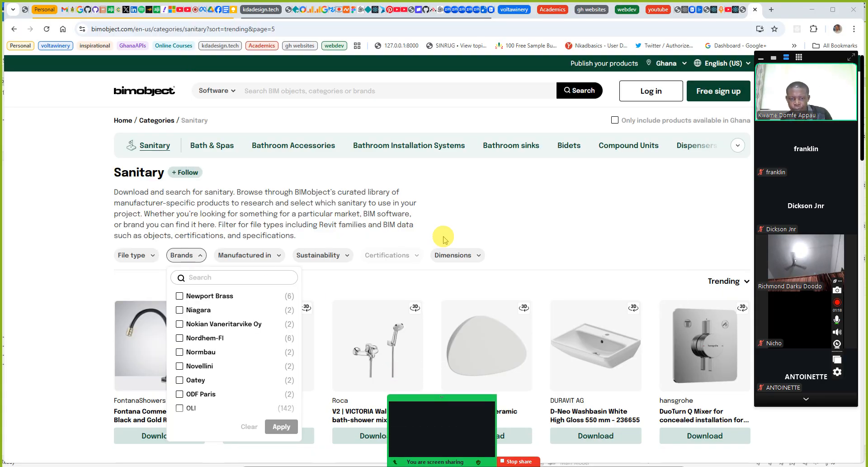
Examine the available file types and manufacturing countries in the sanitary listing's filters, leaving all options unselected.
scroll(379, 307, "down", 4)
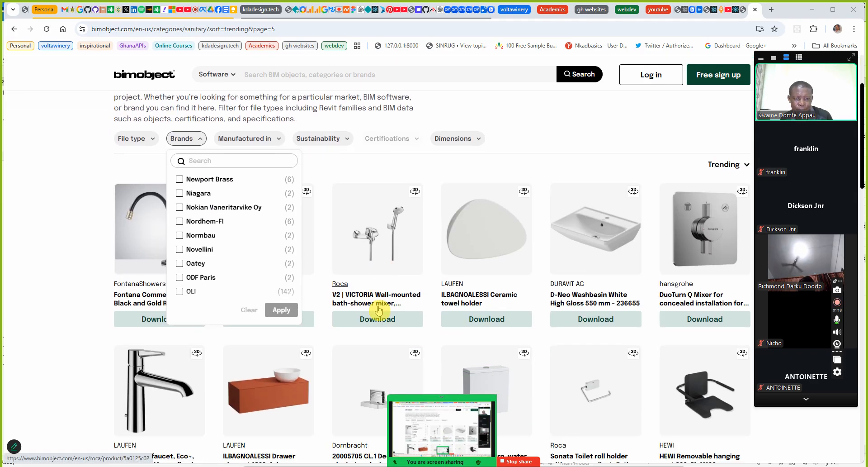
scroll(343, 289, "up", 2)
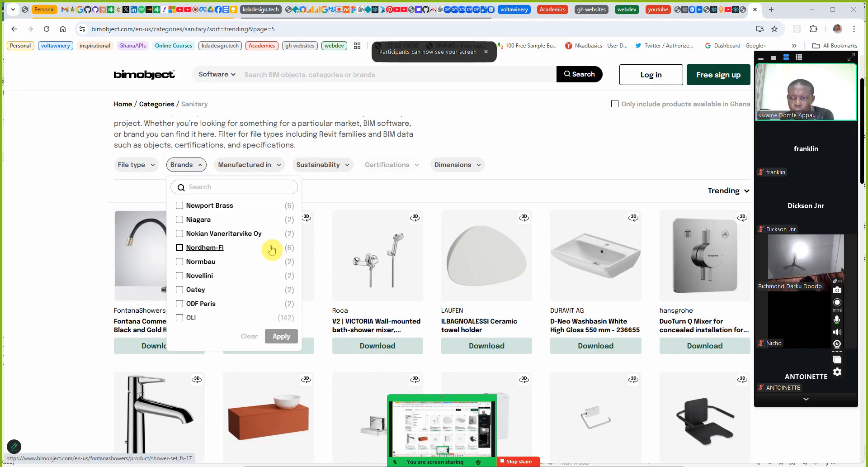
left_click(194, 167)
left_click(153, 168)
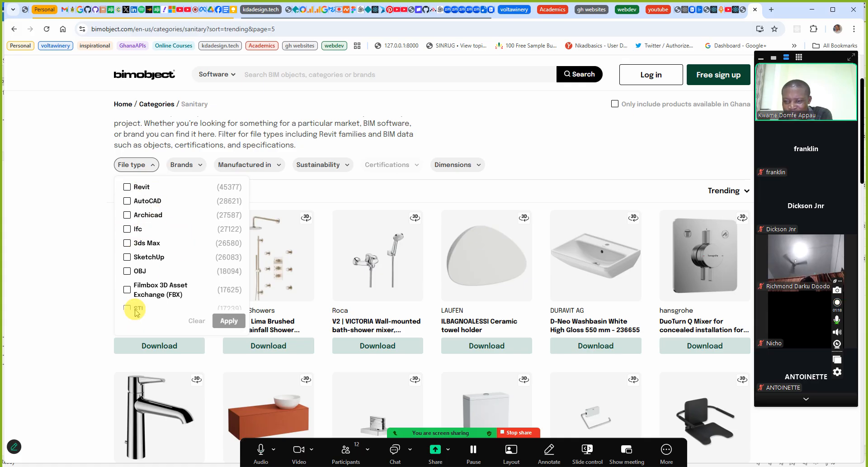
scroll(138, 262, "down", 7)
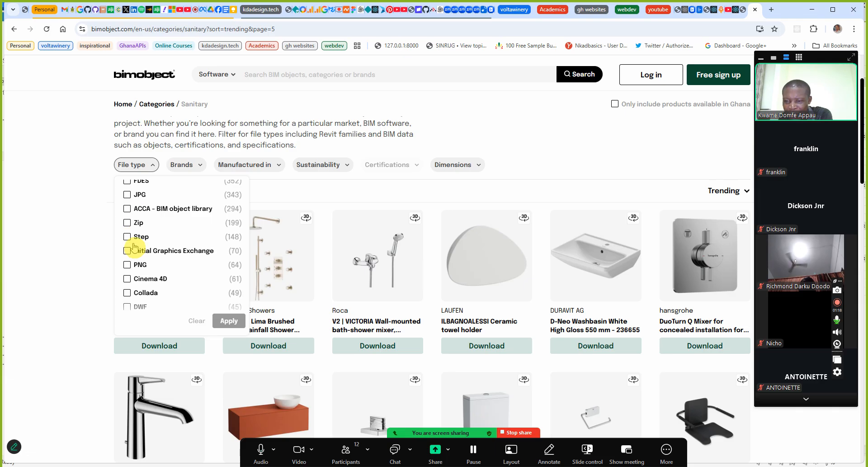
scroll(137, 219, "down", 4)
scroll(143, 294, "down", 3)
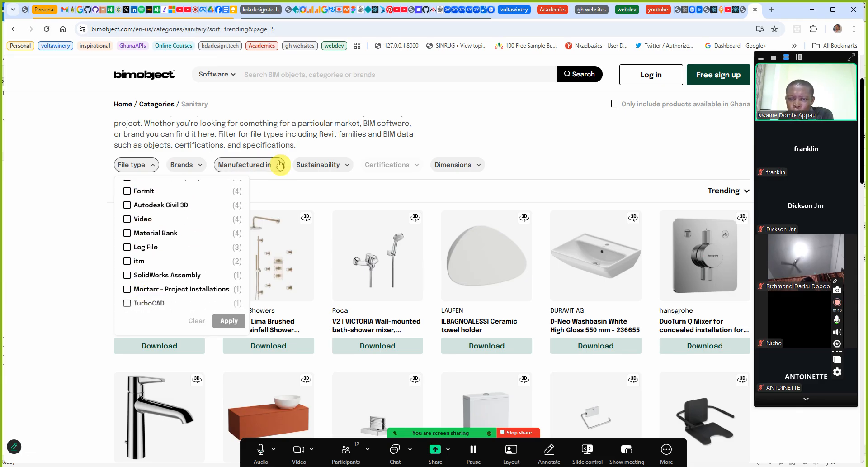
left_click(273, 165)
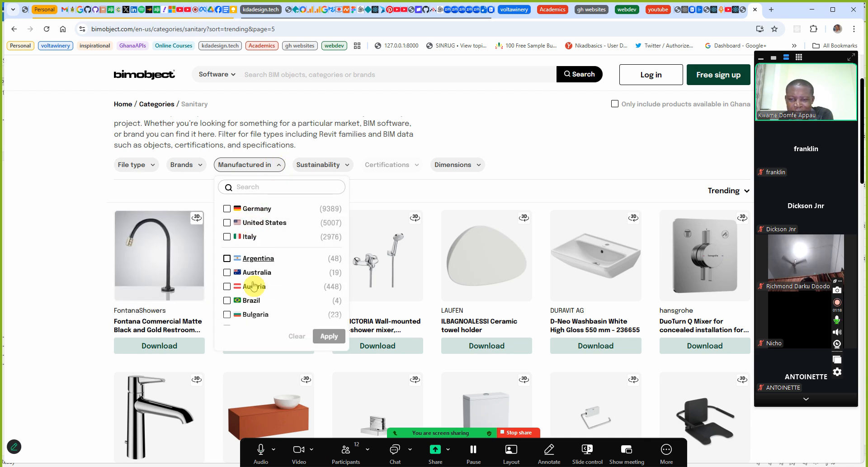
left_click(78, 271)
Browse the sanitary products on page 5 of the listing down to the end and return to its beginning.
scroll(77, 272, "down", 4)
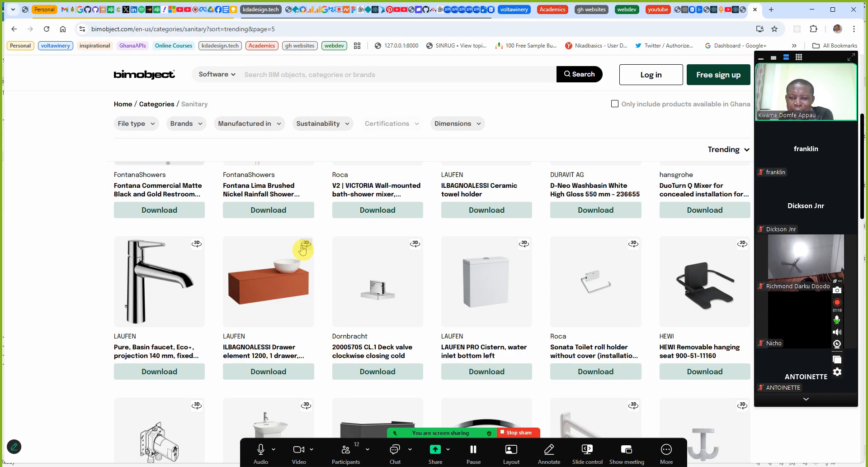
scroll(261, 291, "down", 9)
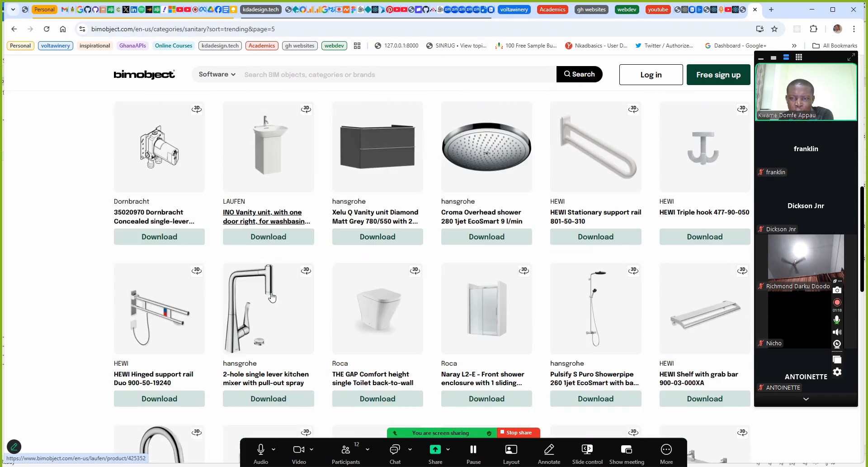
scroll(271, 297, "down", 10)
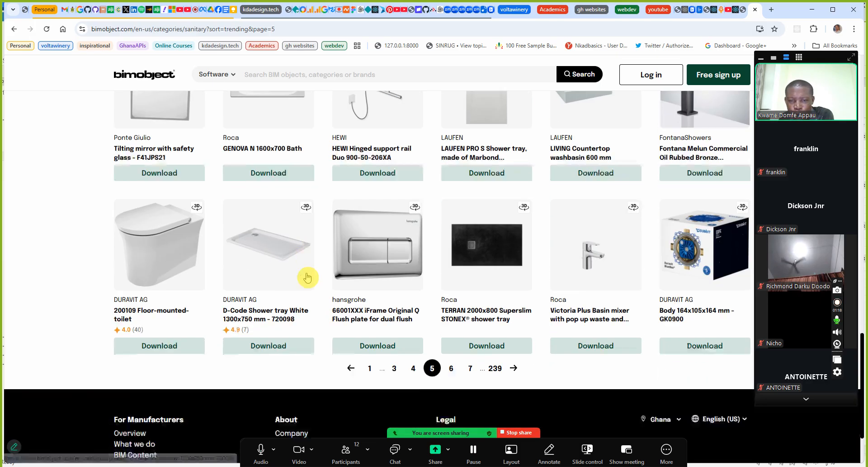
scroll(344, 193, "up", 5)
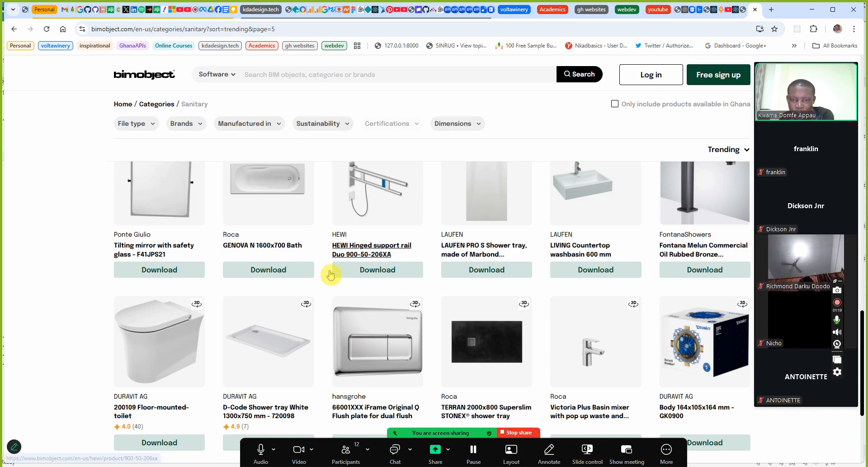
scroll(330, 275, "down", 4)
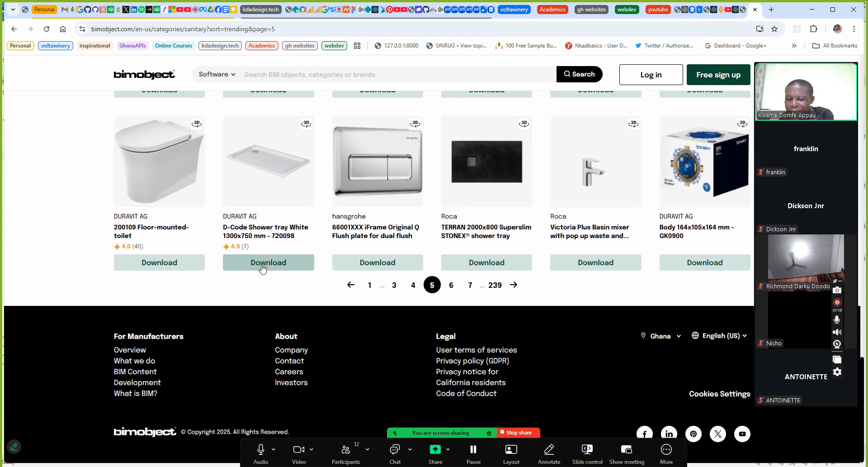
scroll(263, 268, "up", 10)
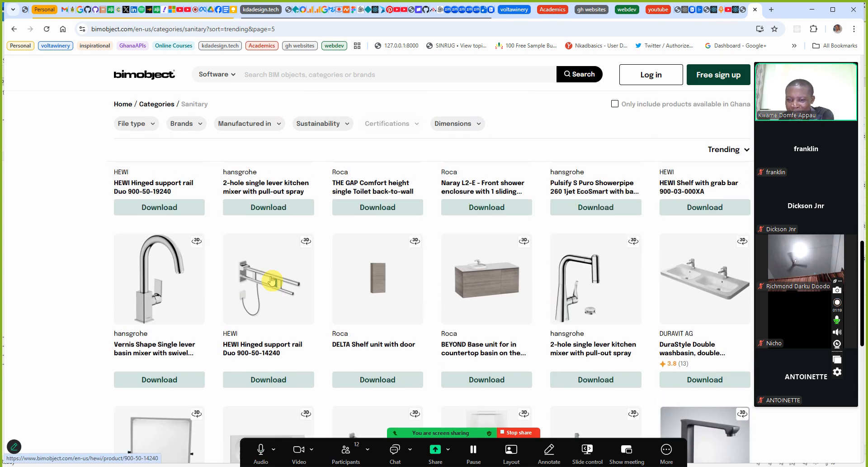
scroll(271, 278, "up", 5)
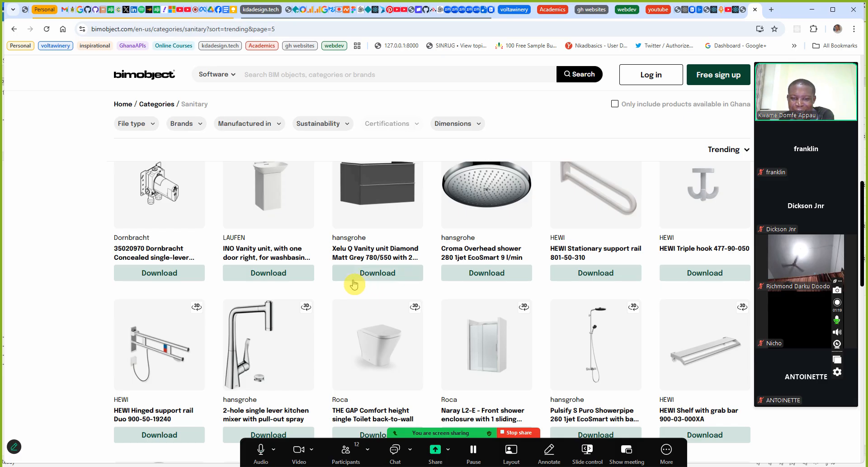
scroll(334, 241, "up", 7)
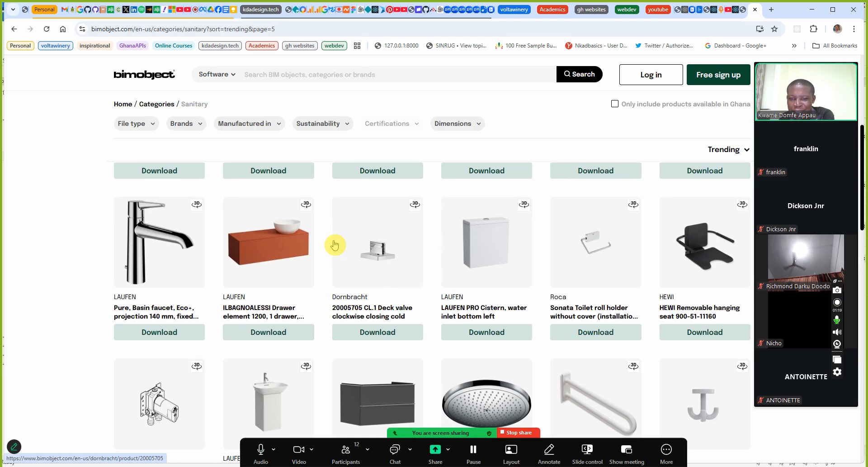
scroll(314, 230, "up", 3)
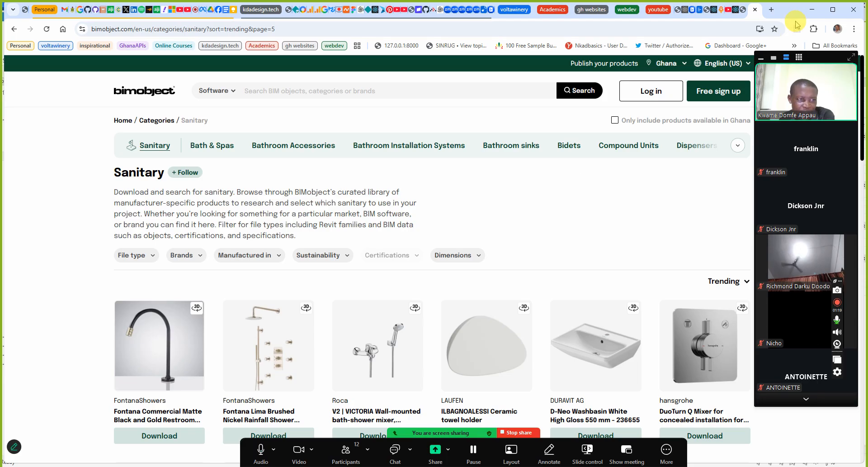
Return to the Revit family loading dialog and open the UK library's Plumbing > Architectural > Fixtures > Sinks folder.
left_click(811, 9)
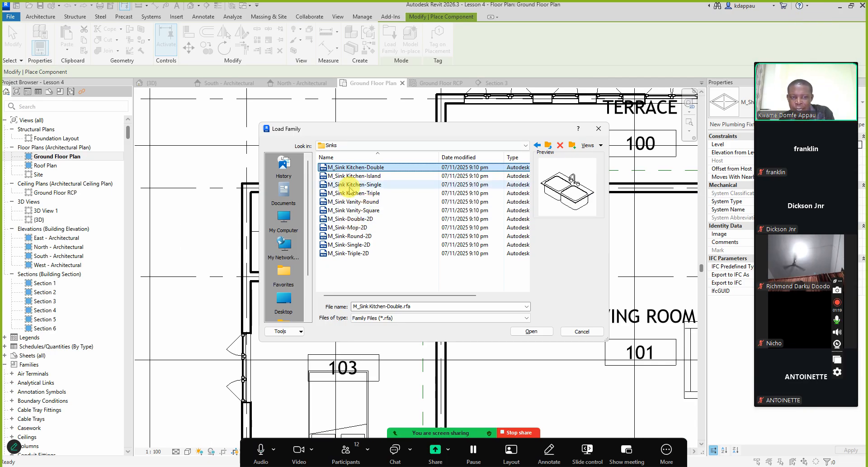
left_click(548, 145)
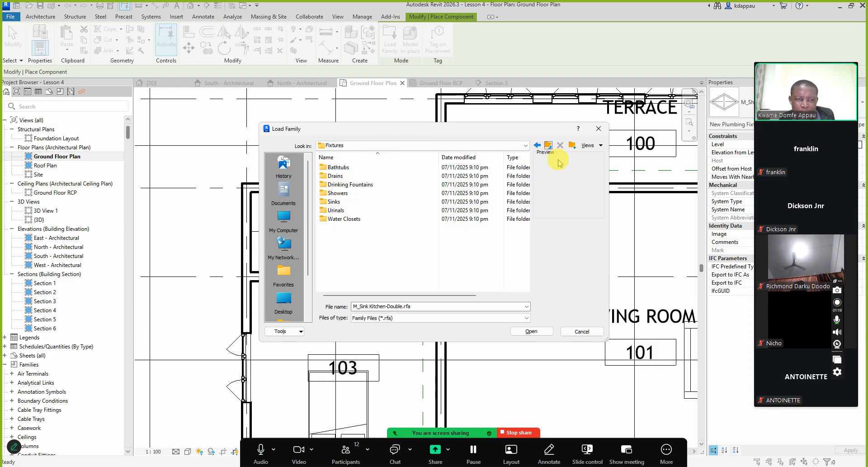
left_click(549, 145)
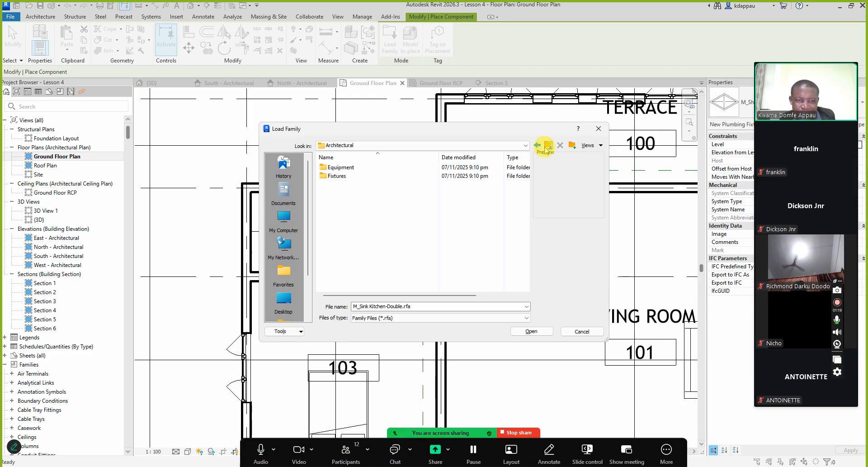
left_click(548, 145)
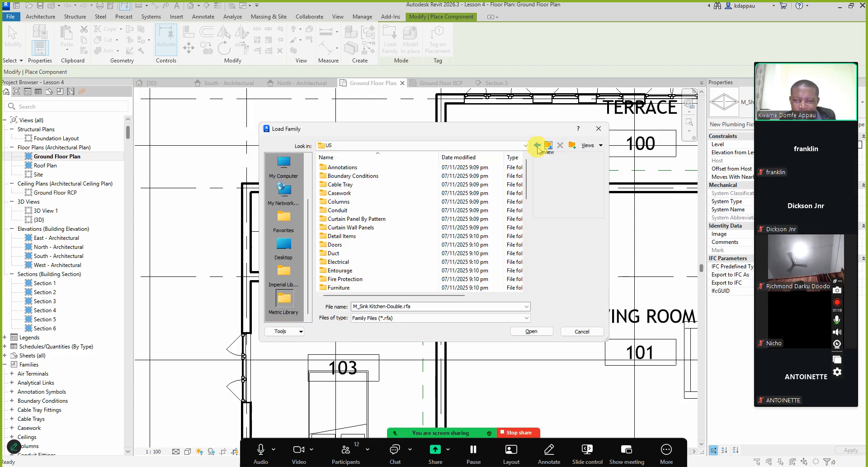
left_click(548, 145)
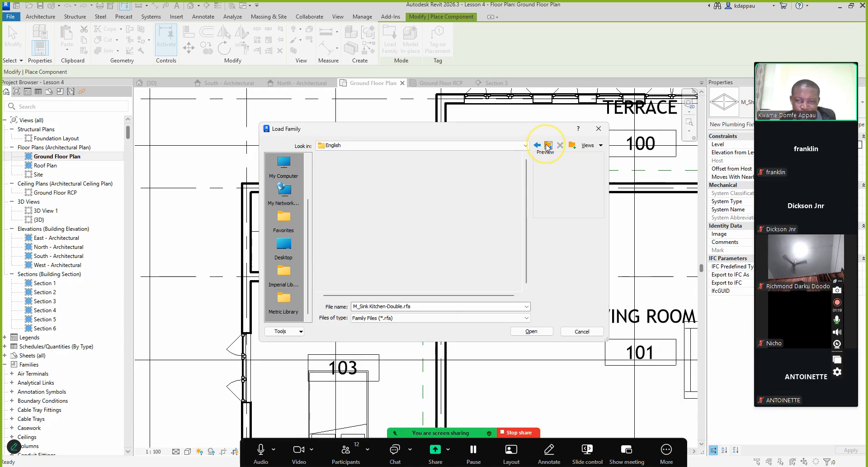
double_click(331, 167)
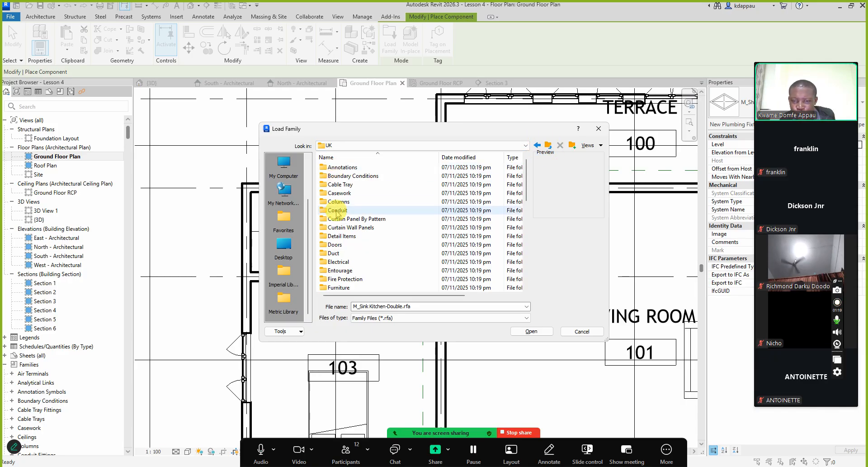
scroll(336, 229, "down", 5)
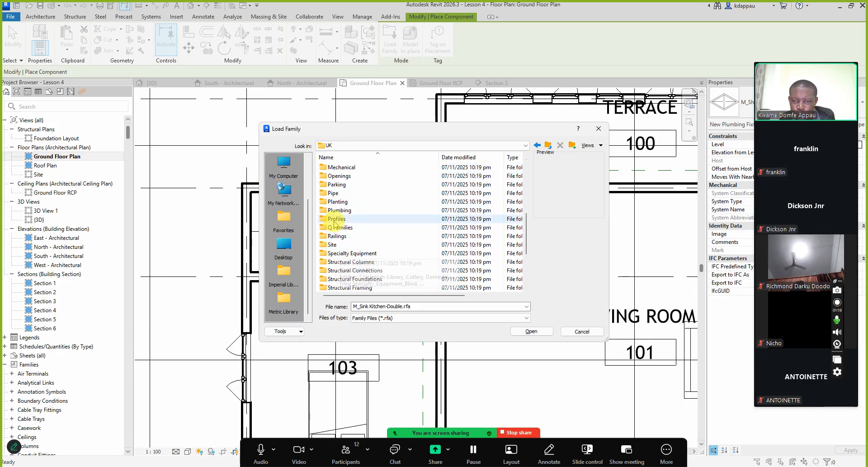
double_click(335, 211)
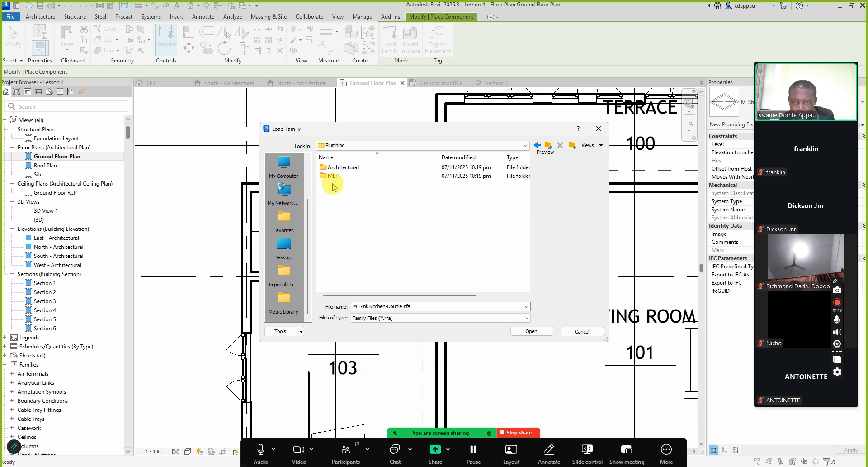
double_click(332, 168)
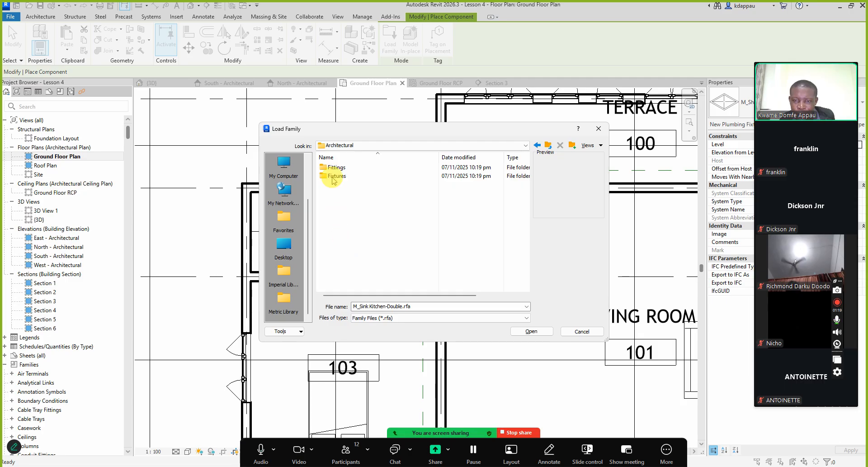
left_click(333, 177)
double_click(333, 177)
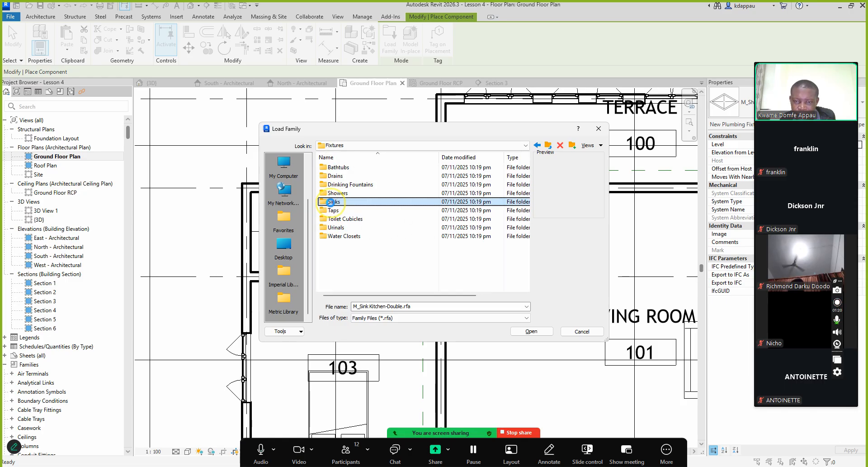
double_click(330, 201)
Preview the UK sink families one after another, from Plumbing_Fixtures_Basin_Small to Plumbing_Fixtures_Sink_Bathroom_w-Shelf_1.
left_click(347, 168)
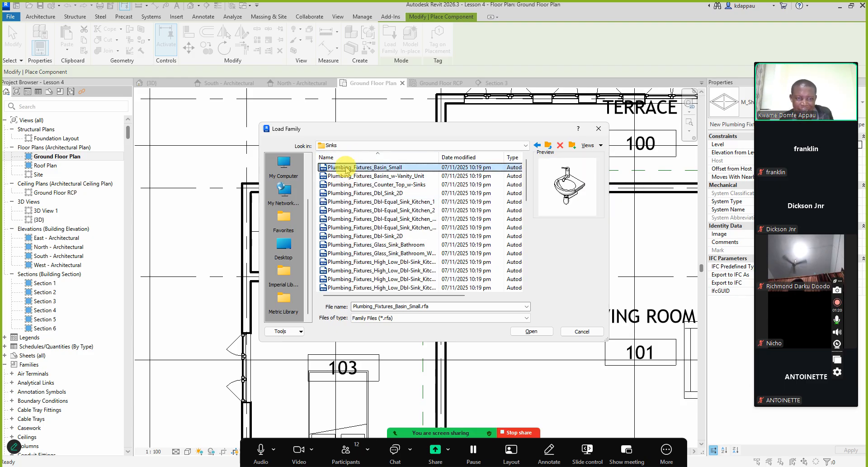
key("Down")
key("Down")
key("Down")
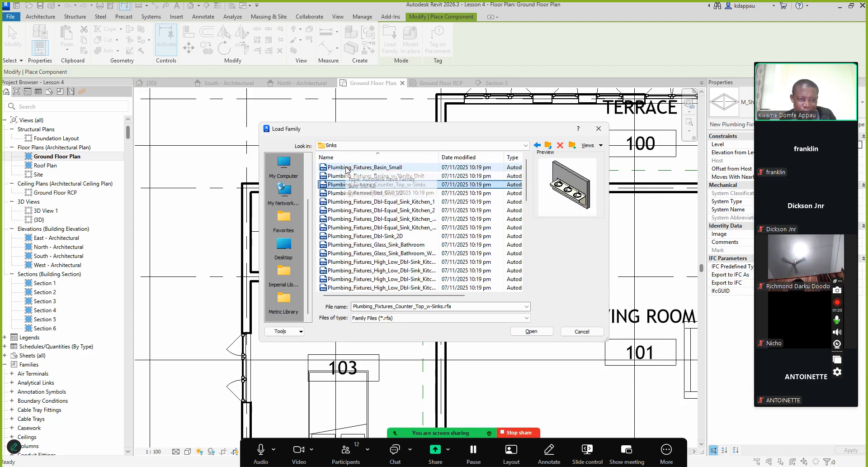
key("Down")
key("Down")
key("Down")
key("Down")
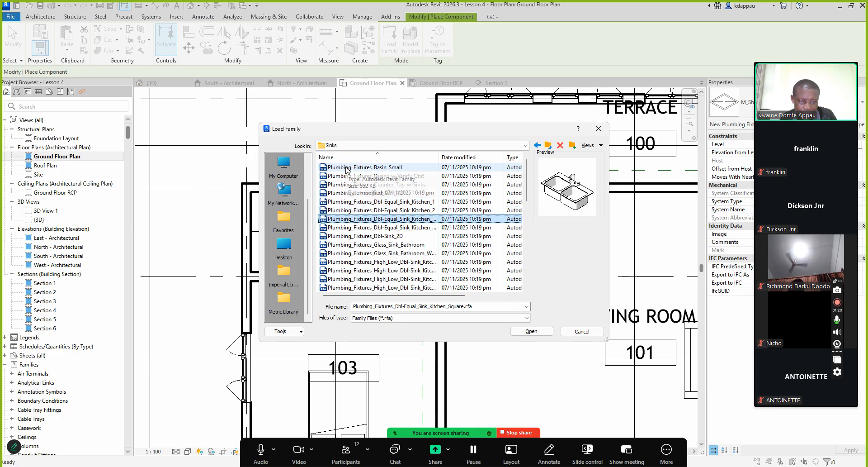
key("Down")
key("Down")
key("Down")
key("Down")
key("Down")
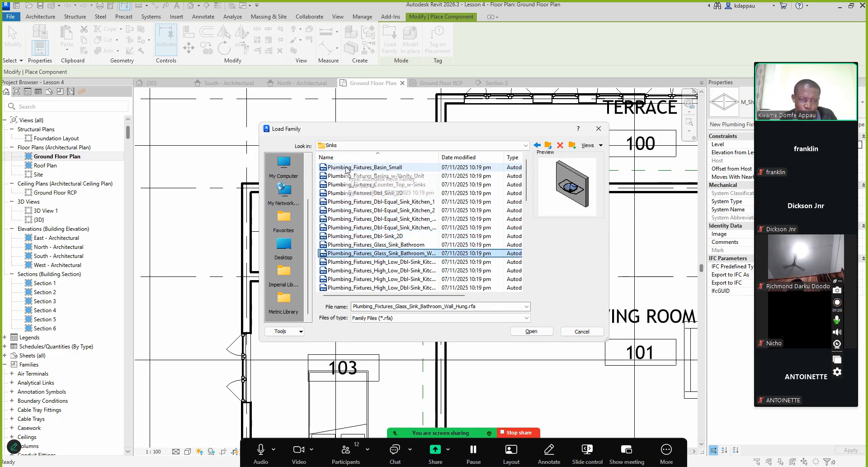
key("Down")
key("Down")
key("Down")
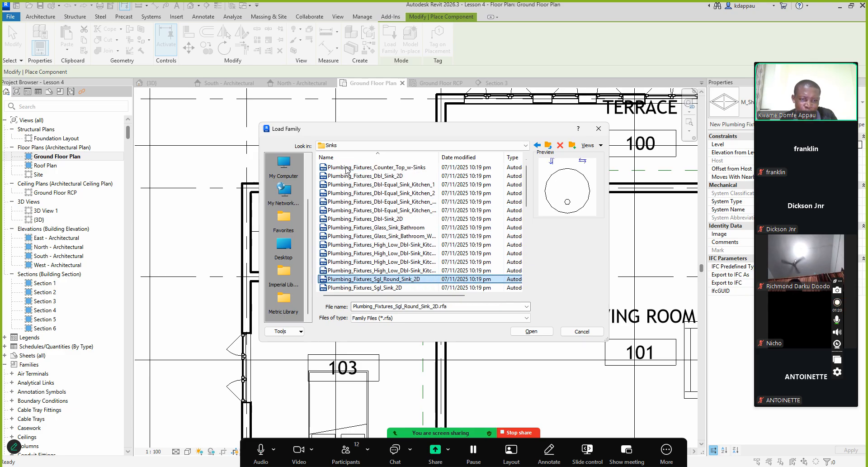
key("Down")
key("Down")
key("Down")
key("Down")
key("Down")
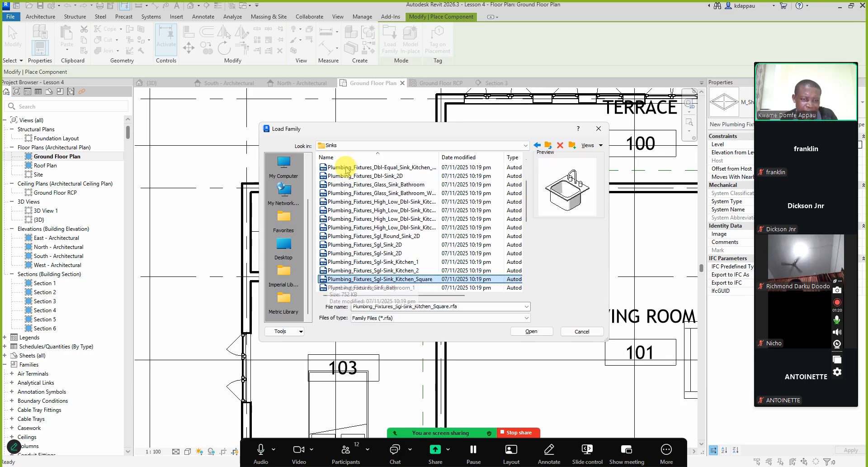
key("Down")
key("Down")
key("Down")
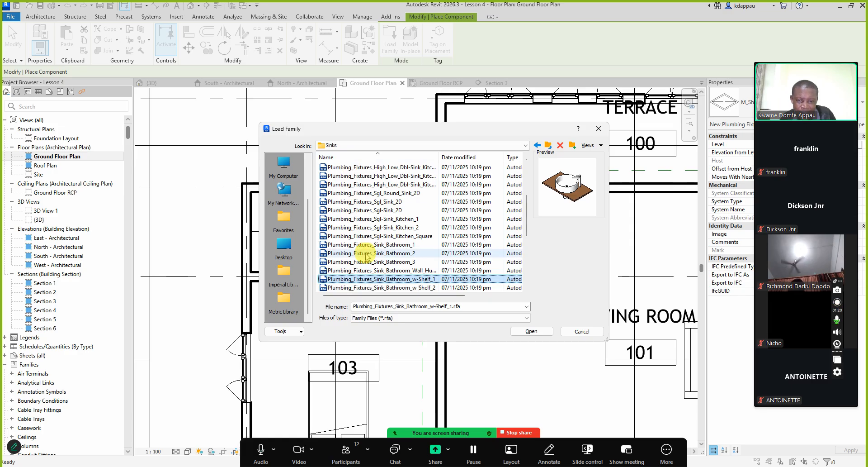
Load Plumbing_Fixtures_Sink_Bathroom_w-Shelf_1 and place it in bath 105, rotated against the wall shared with the WIC.
key("Down")
key("Up")
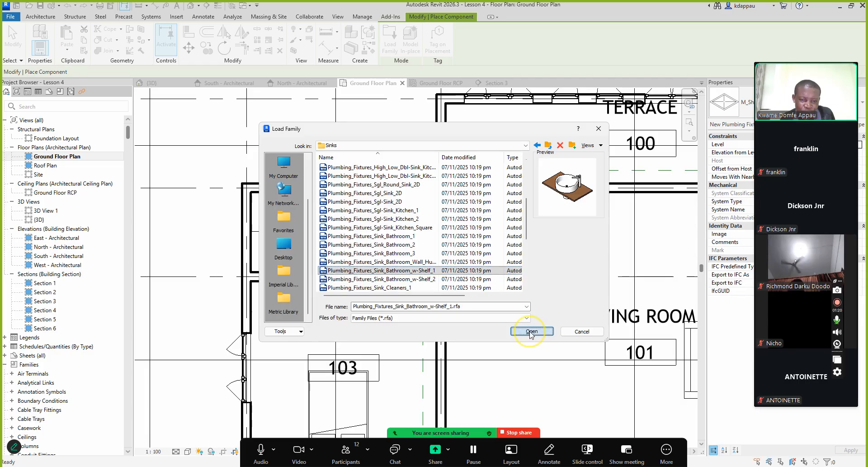
left_click(531, 331)
scroll(354, 223, "up", 1)
scroll(354, 223, "up", 2)
key("space")
key("space")
key("space")
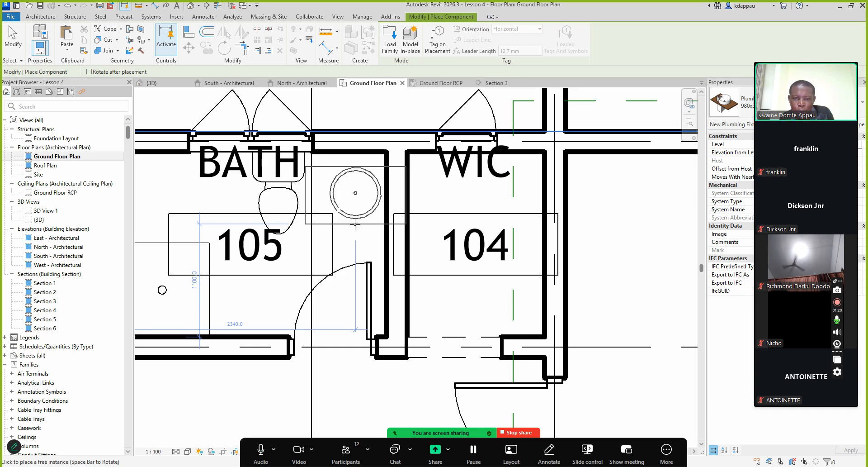
left_click(384, 239)
right_click(347, 198)
left_click(362, 204)
right_click(359, 175)
left_click(399, 184)
Move the bathroom door along the bedroom wall away from the sink and flip its hinge side.
scroll(361, 285, "down", 3)
scroll(351, 292, "up", 2)
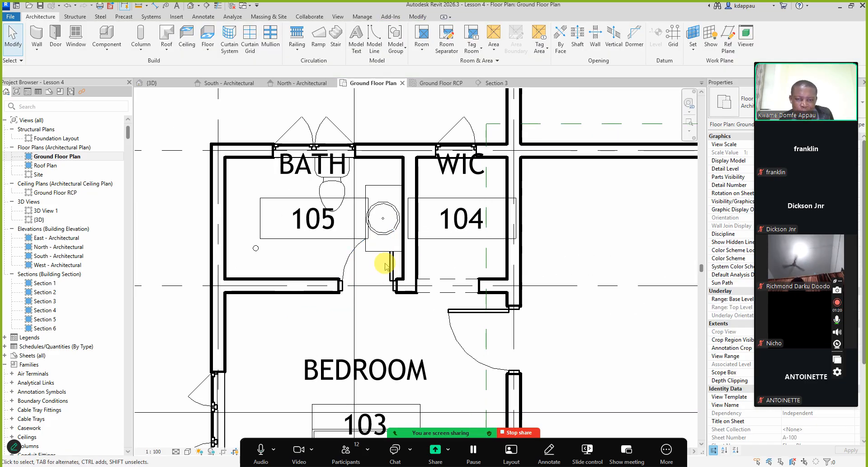
scroll(392, 266, "up", 1)
left_click_drag(391, 267, 348, 262)
left_click(310, 345)
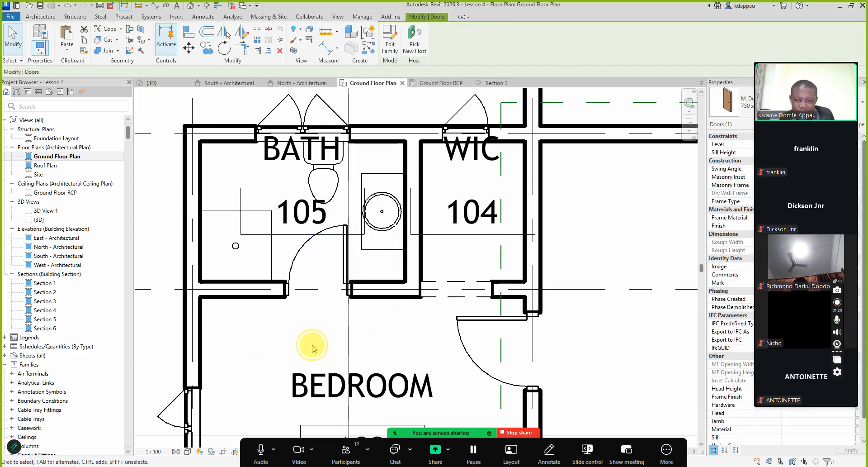
scroll(357, 283, "up", 2)
left_click(340, 264)
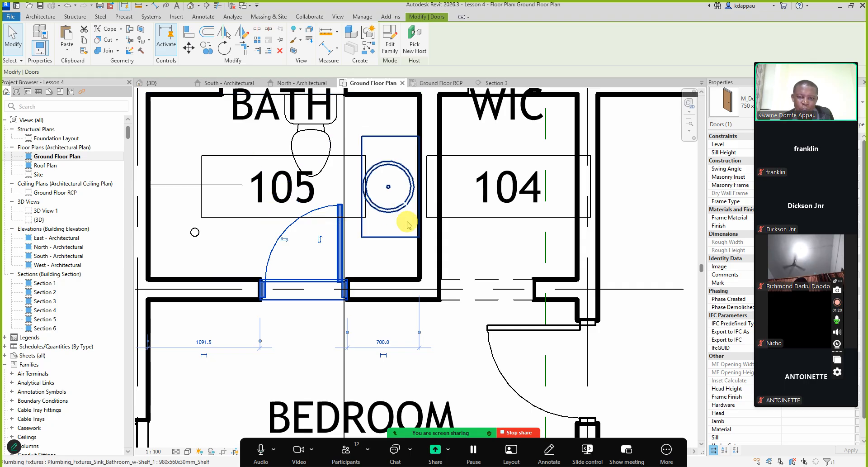
left_click(287, 239)
left_click(316, 322)
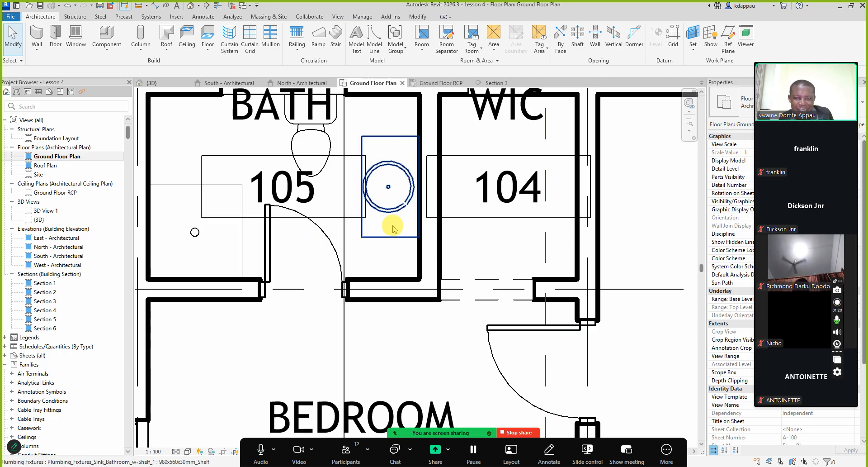
Switch to the default 3D view and lower the section box's upper face to cut through the walls and expose the rooms.
scroll(392, 229, "down", 1)
scroll(338, 159, "down", 3)
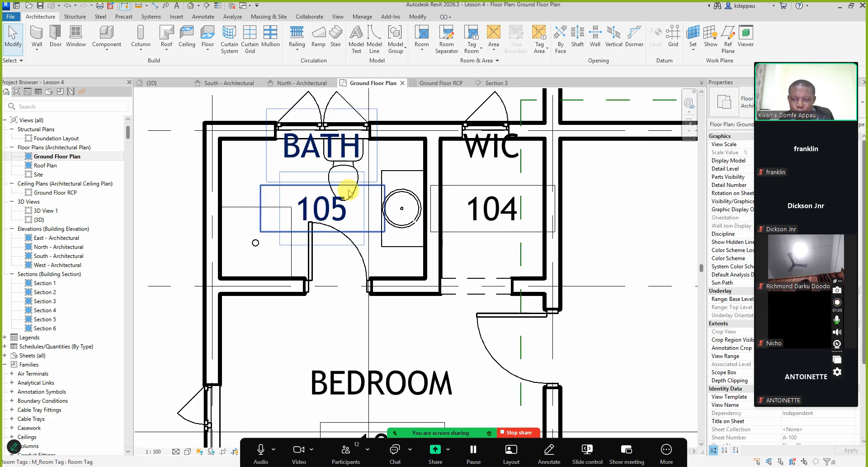
scroll(289, 216, "down", 2)
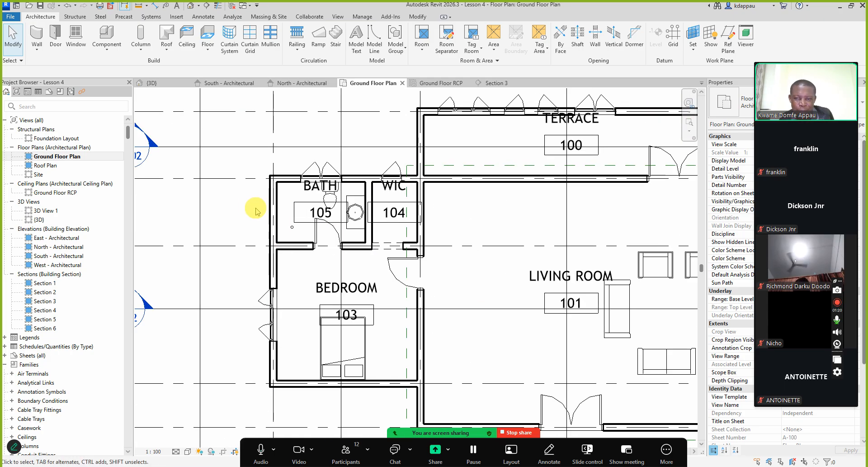
left_click(190, 6)
scroll(358, 271, "down", 3)
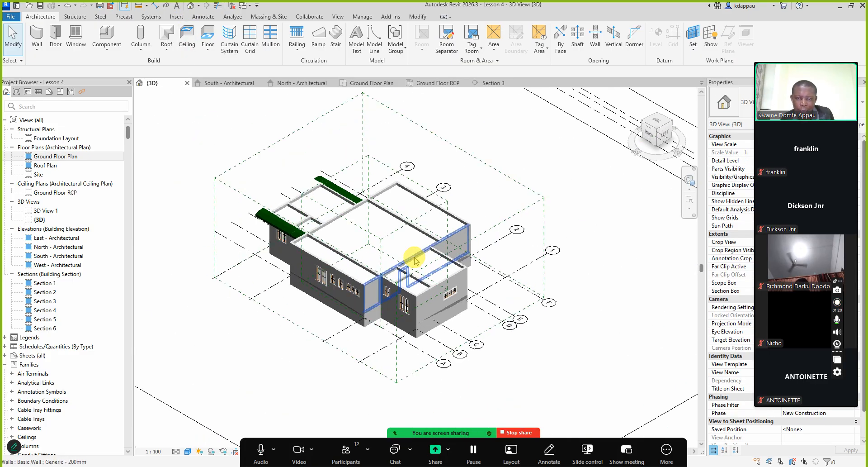
scroll(482, 317, "down", 4)
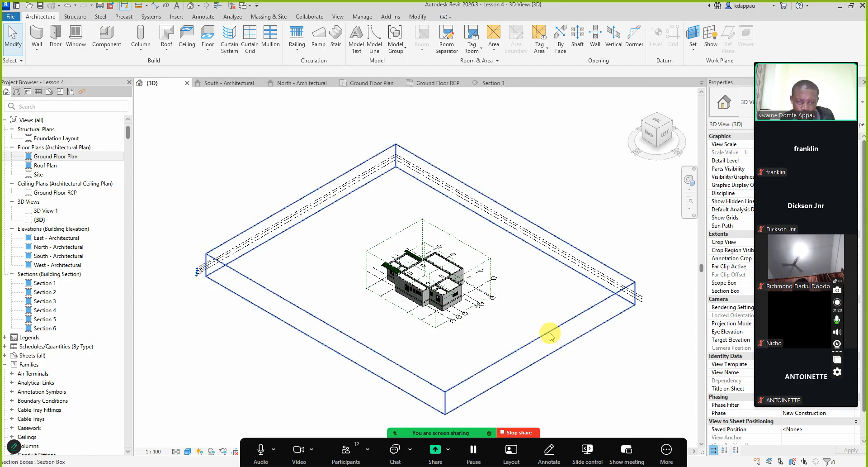
left_click(550, 335)
scroll(407, 272, "up", 8)
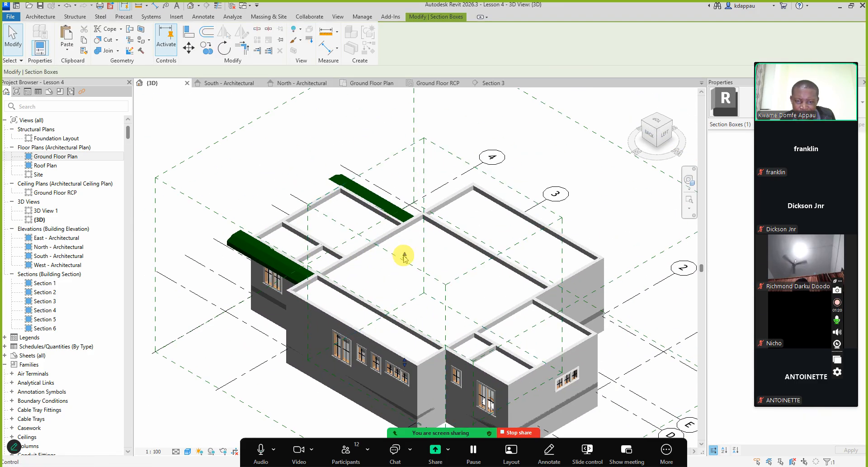
left_click_drag(406, 273, 377, 302)
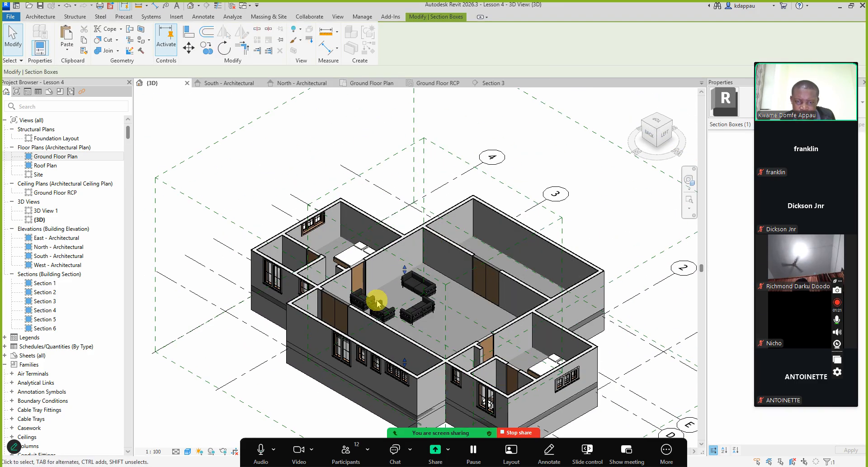
Examine the cut-open house and the bathroom fixtures in 3D from above and from the bathroom side.
scroll(347, 254, "down", 2)
left_click(689, 180)
left_click_drag(428, 304, 140, 350)
scroll(240, 202, "up", 8)
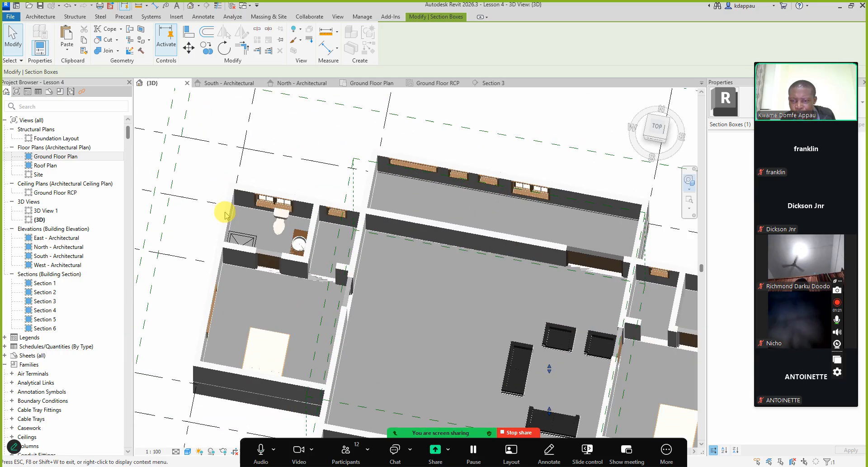
left_click_drag(300, 233, 312, 253)
scroll(405, 164, "down", 4)
scroll(339, 317, "down", 2)
left_click_drag(323, 303, 388, 252)
scroll(392, 406, "up", 5)
scroll(392, 406, "up", 2)
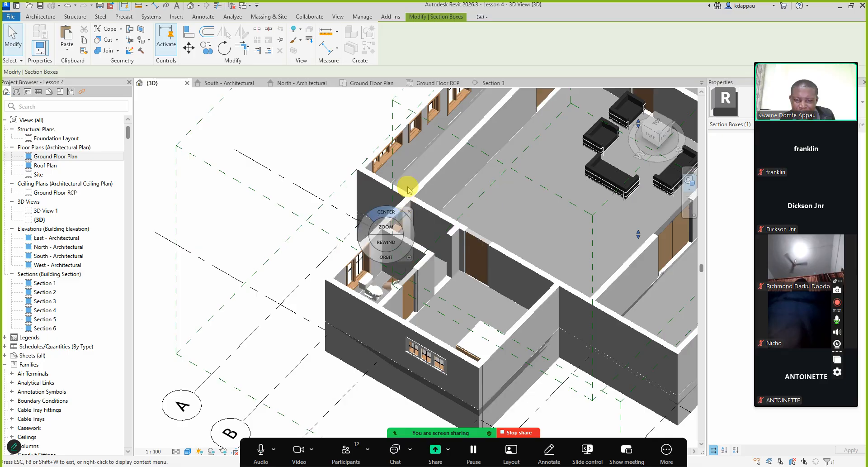
Inspect the toilet, sink and shower in the bathroom close up in 3D, and select the shelf-mounted sink.
scroll(407, 188, "down", 3)
scroll(390, 284, "up", 6)
left_click_drag(377, 260, 376, 283)
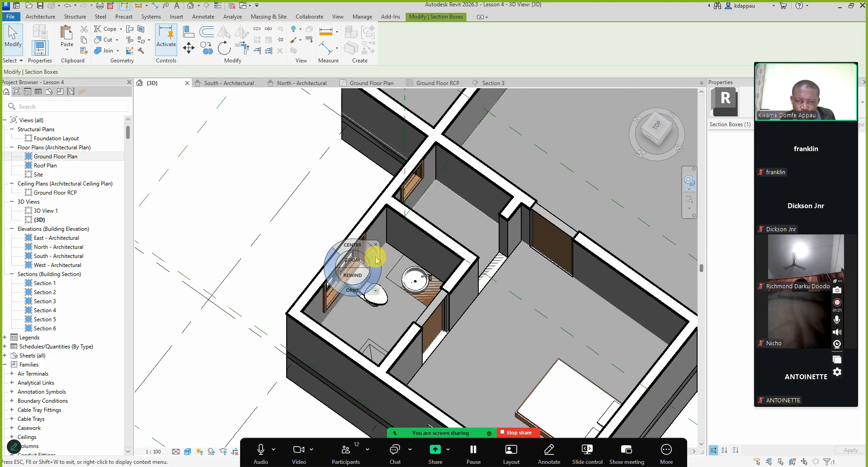
left_click(375, 246)
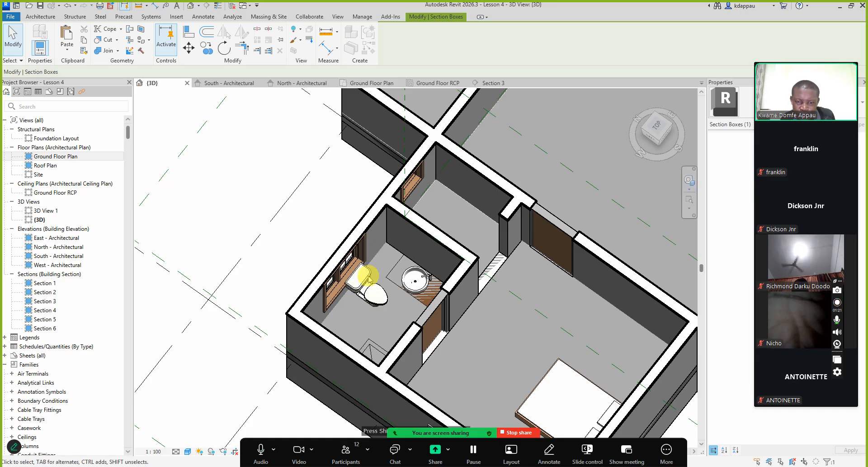
scroll(405, 311, "up", 3)
scroll(397, 301, "down", 1)
scroll(398, 293, "up", 2)
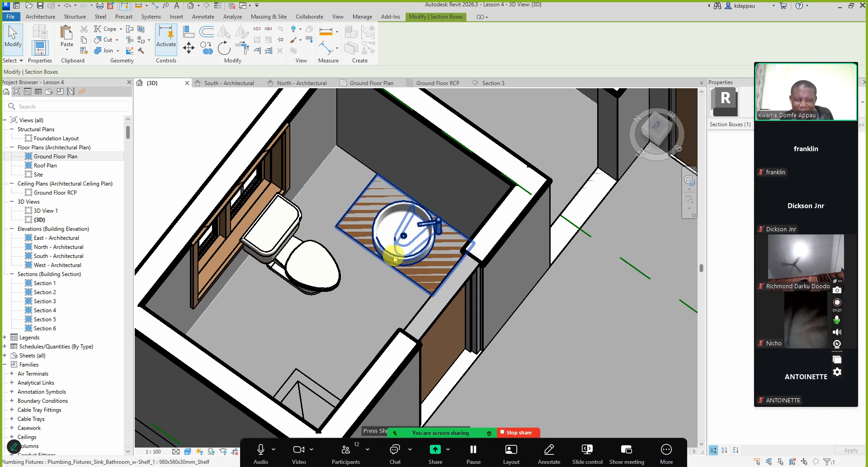
left_click(386, 256)
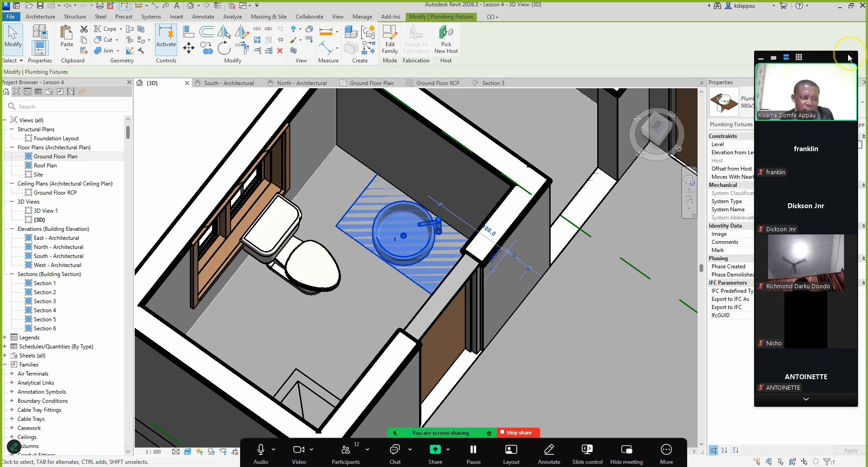
Minimize the meeting window and collapse the participants' video strip so the sink's properties are uncovered.
left_click(851, 57)
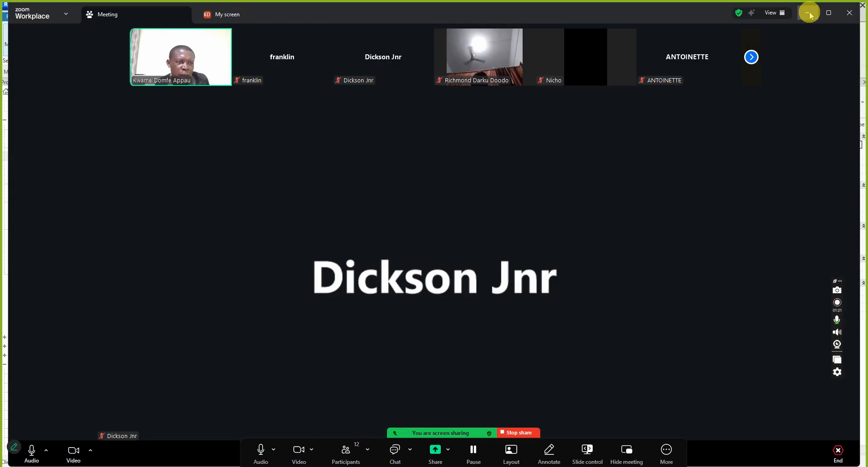
left_click(809, 13)
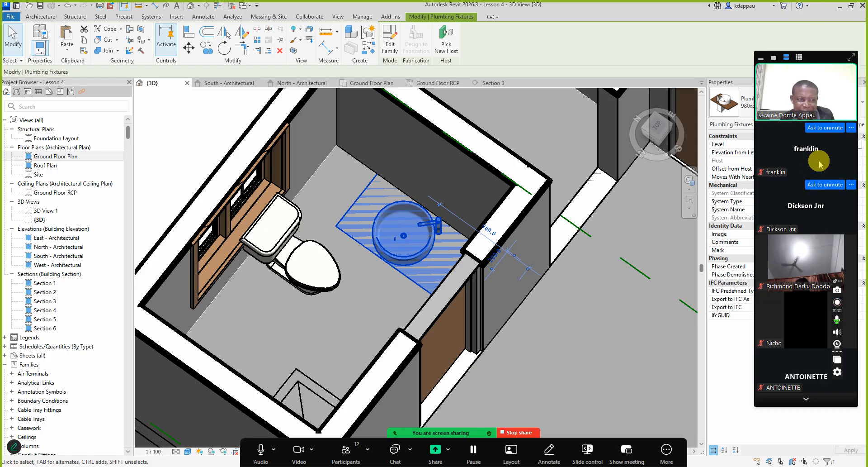
left_click(764, 59)
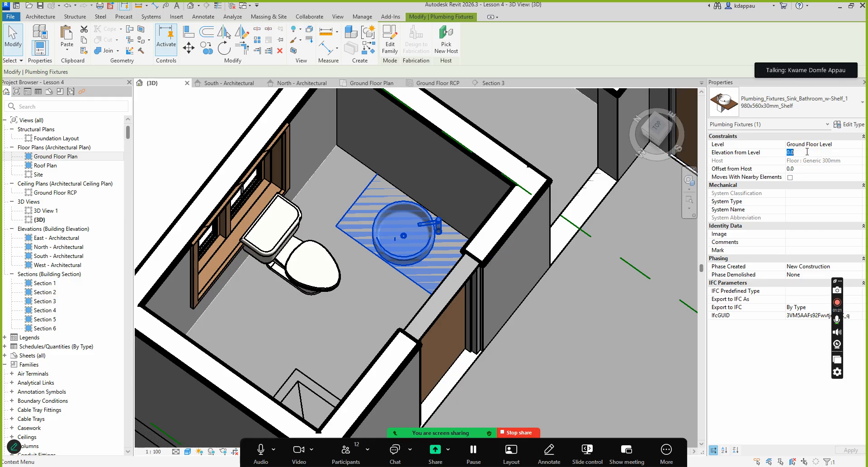
Set the selected shelf-mounted sink's elevation from level to 900 mm and view it from a lower 3D angle.
key("Return")
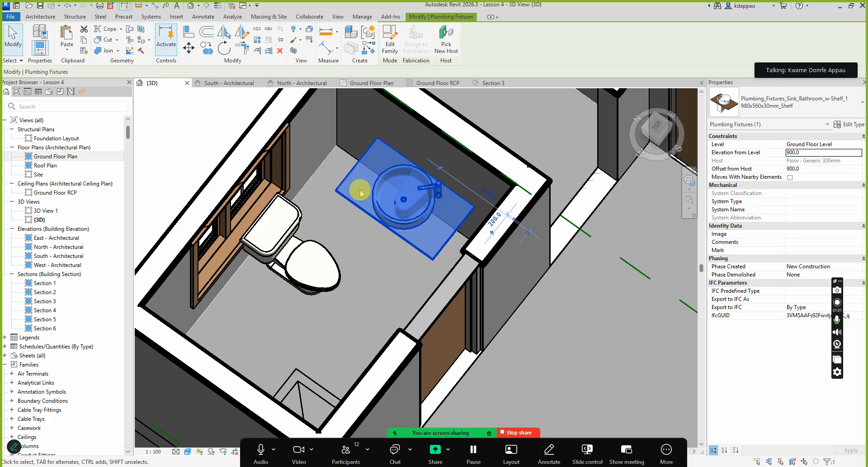
scroll(397, 237, "down", 1)
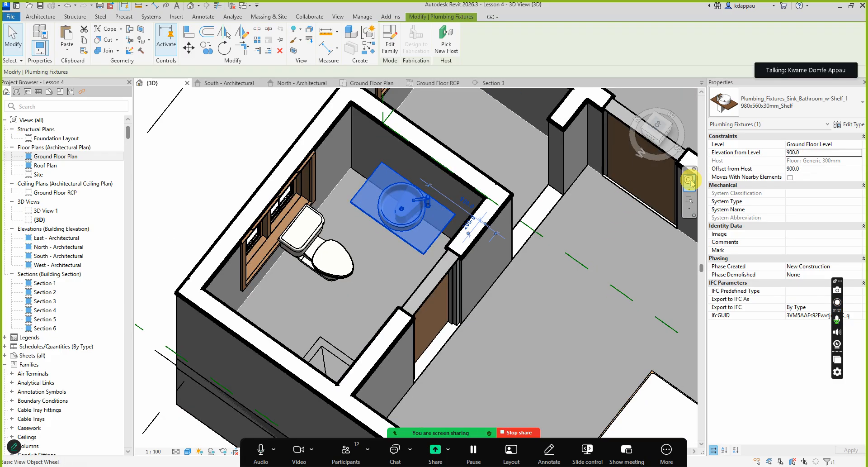
left_click(692, 182)
left_click_drag(497, 263, 386, 248)
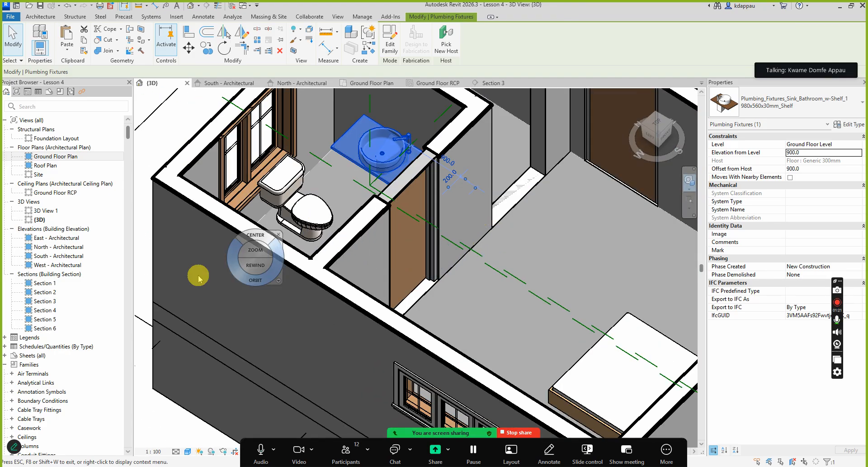
Open Section 1 from its marker in the ground floor plan, examine the raised sink's height, and close the section.
double_click(47, 157)
scroll(333, 232, "down", 5)
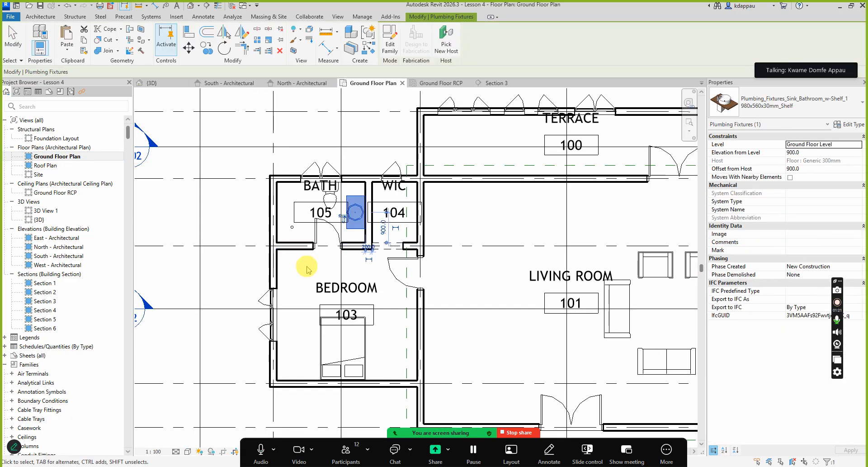
left_click(206, 221)
scroll(318, 235, "up", 5)
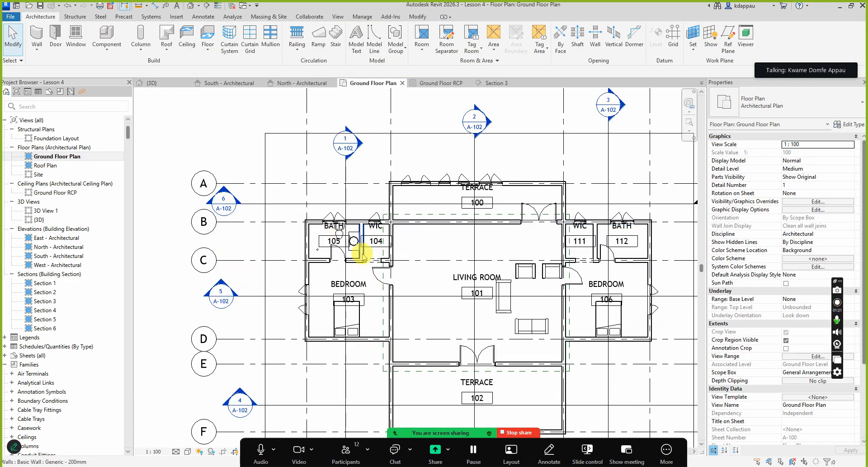
scroll(334, 158, "up", 2)
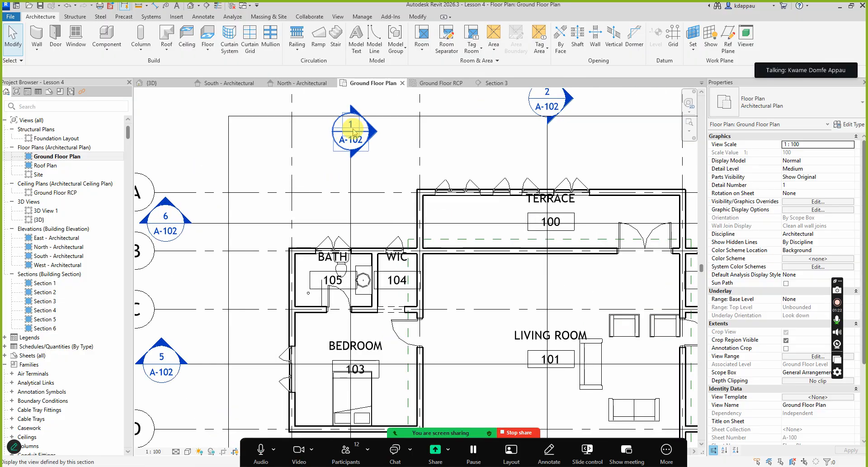
double_click(351, 131)
scroll(362, 242, "up", 6)
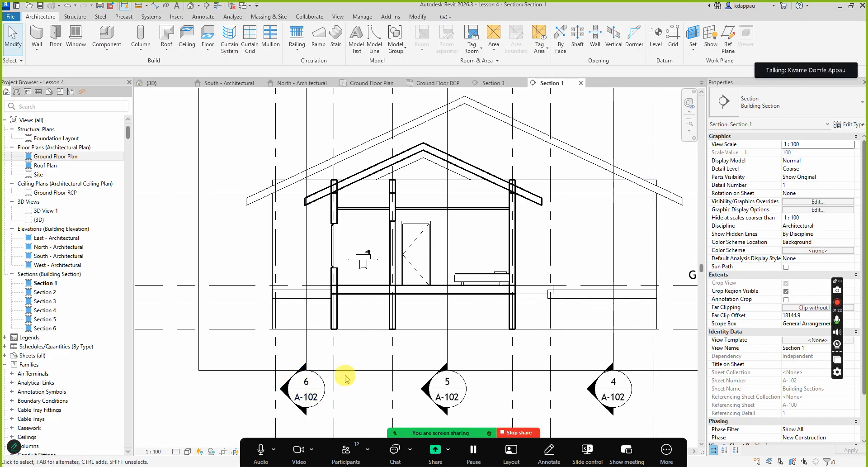
scroll(368, 253, "down", 4)
scroll(372, 222, "up", 3)
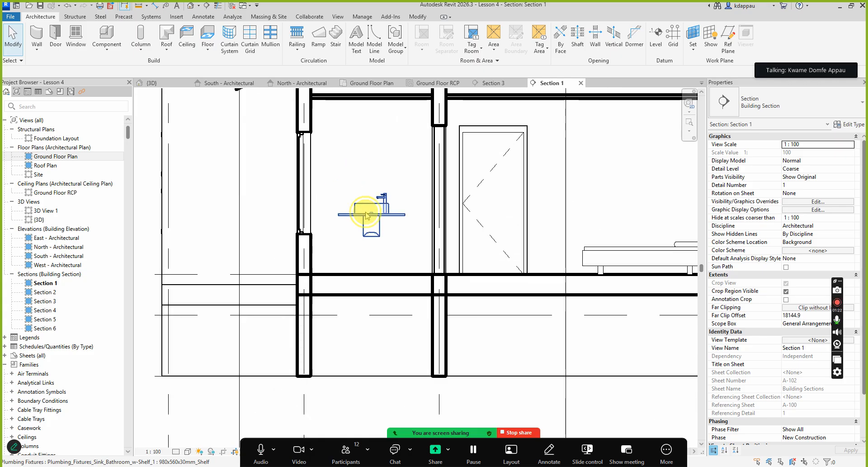
left_click(366, 215)
scroll(375, 217, "down", 2)
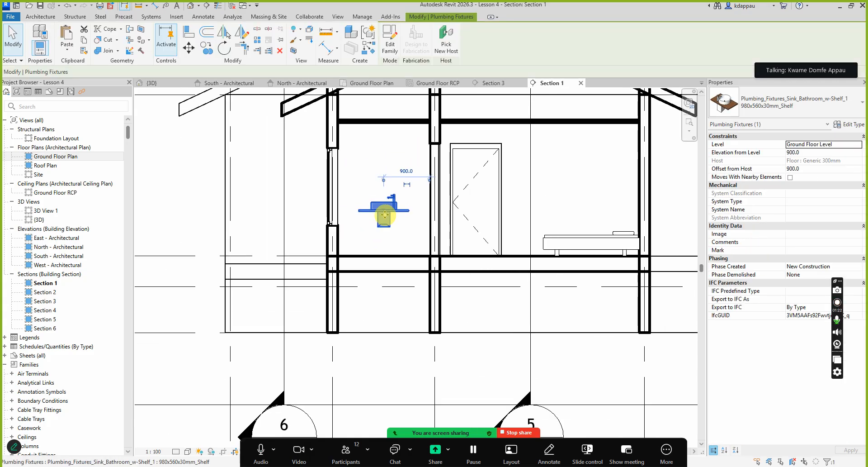
left_click(580, 83)
Move the Section 1 line in the ground floor plan across the bathroom so it passes on the toilet's far side from the sink.
scroll(307, 281, "up", 3)
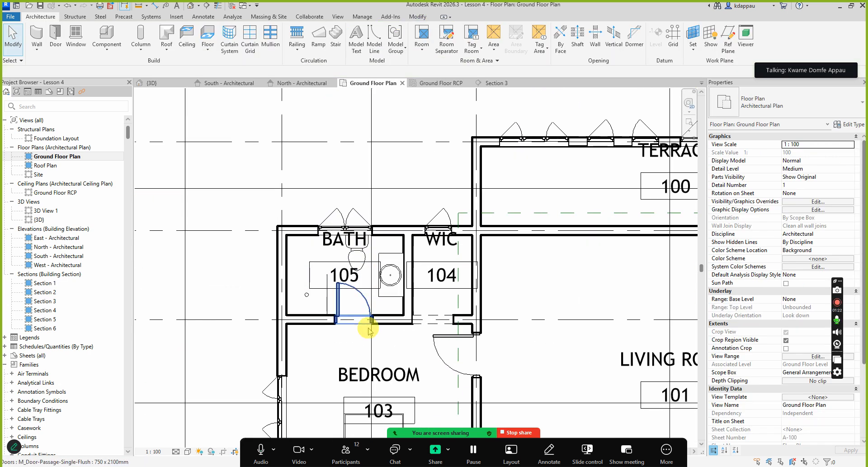
left_click_drag(370, 342, 343, 336)
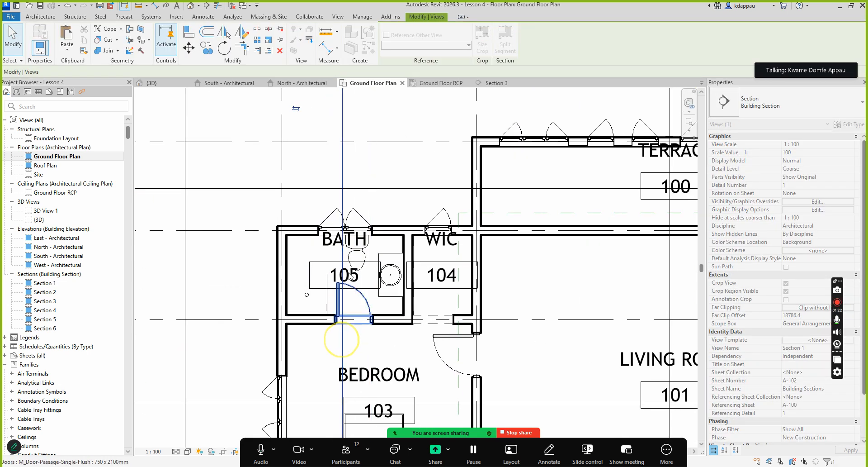
scroll(356, 244, "up", 1)
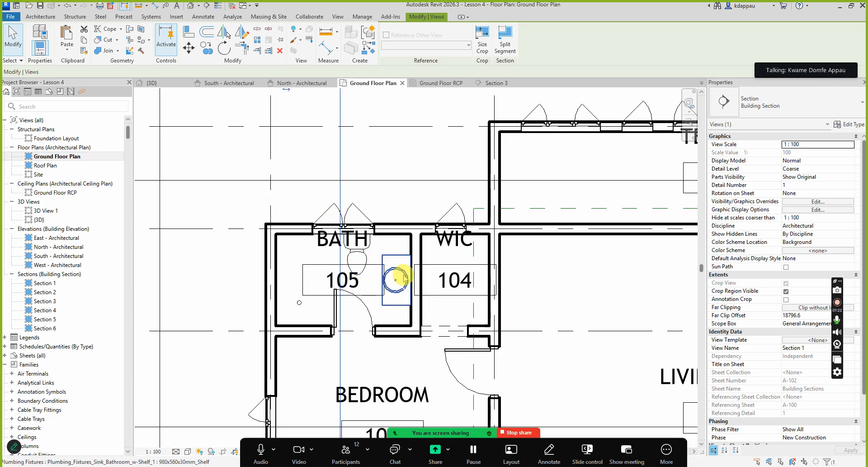
Reopen Section 1 and examine the toilet and sink in the relocated cut.
scroll(397, 275, "down", 3)
left_click(352, 208)
double_click(379, 201)
scroll(357, 291, "up", 6)
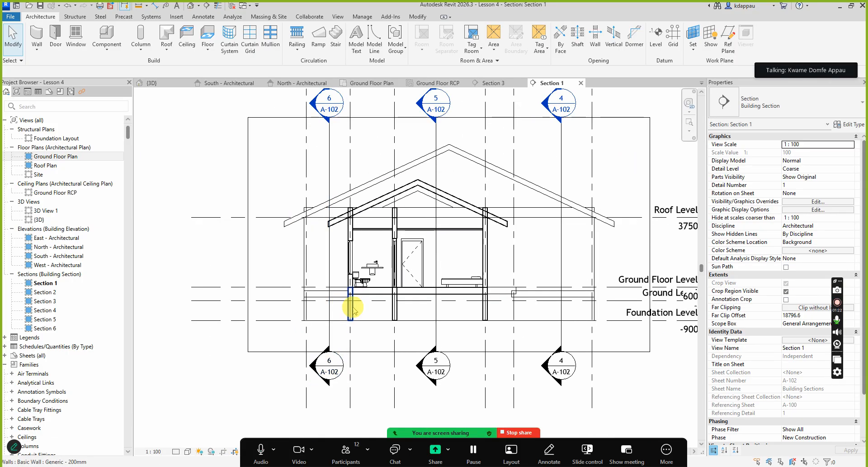
left_click(337, 287)
left_click(213, 248)
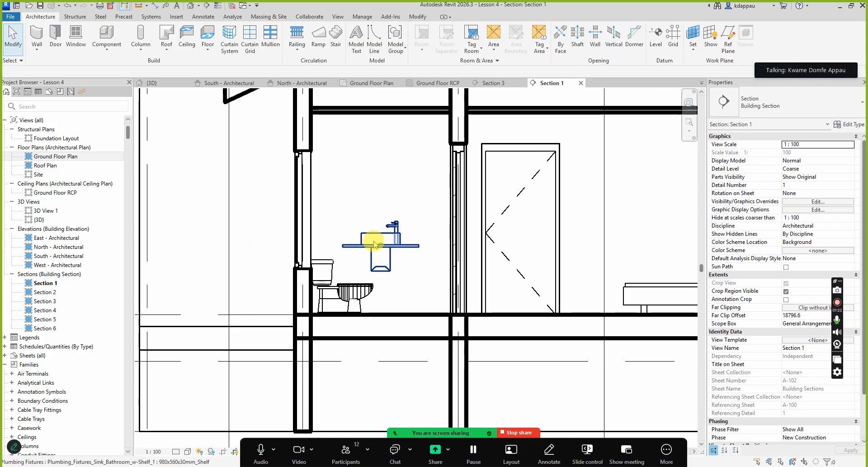
scroll(375, 246, "down", 7)
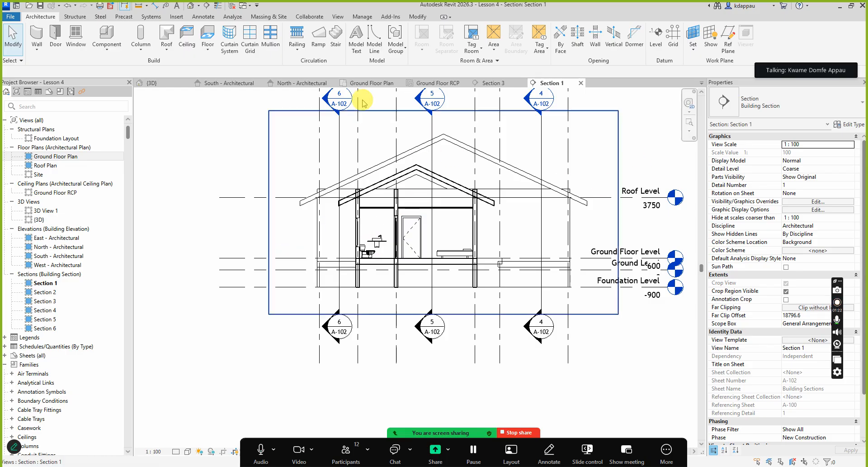
Switch to the default 3D view, look through the meeting's participant list, and close the list.
left_click(193, 6)
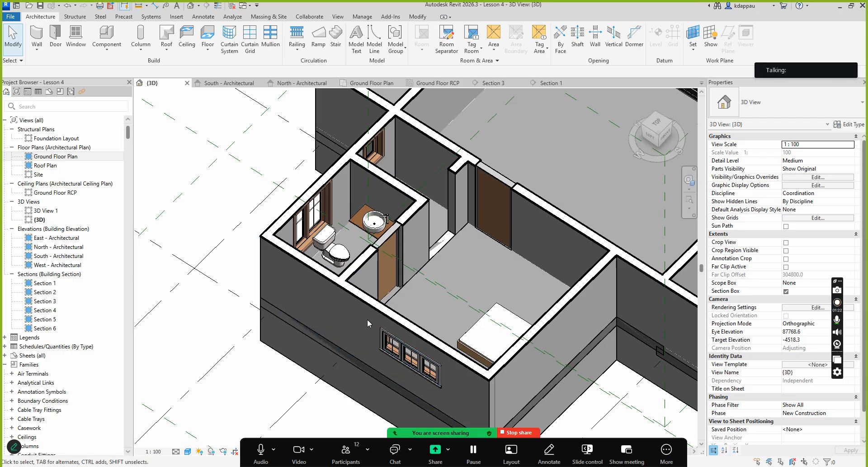
left_click(345, 449)
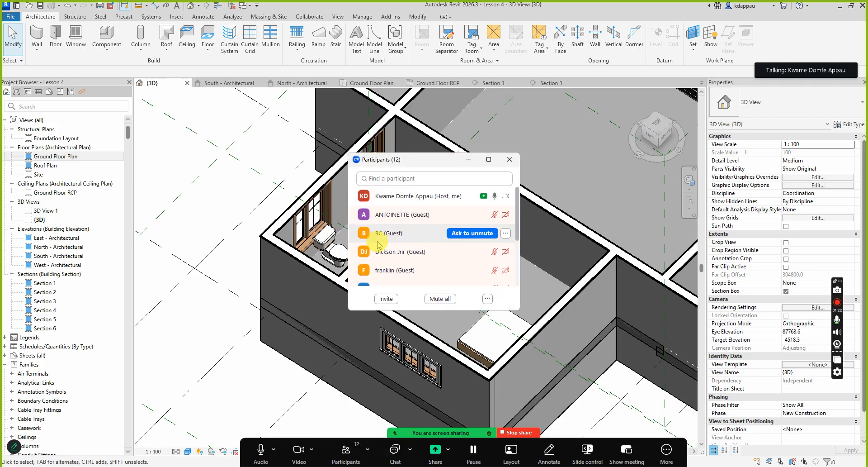
scroll(395, 253, "down", 3)
scroll(397, 267, "down", 2)
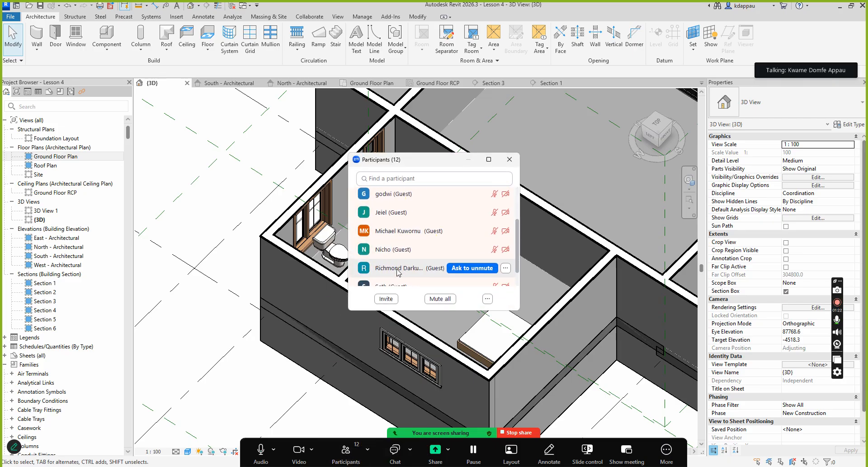
scroll(396, 256, "down", 2)
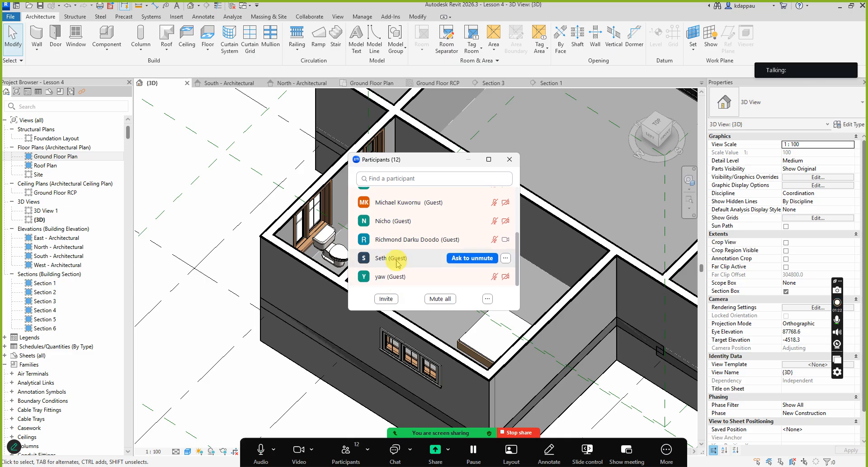
scroll(393, 246, "up", 2)
scroll(392, 246, "up", 1)
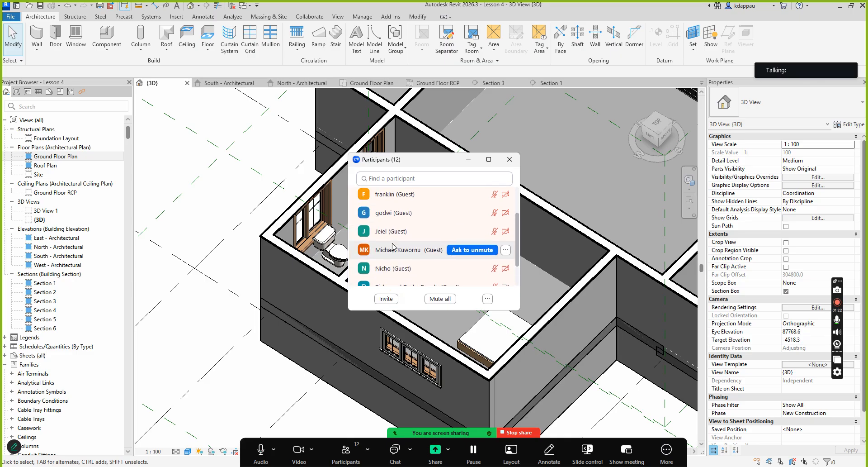
scroll(392, 246, "up", 1)
scroll(392, 247, "up", 3)
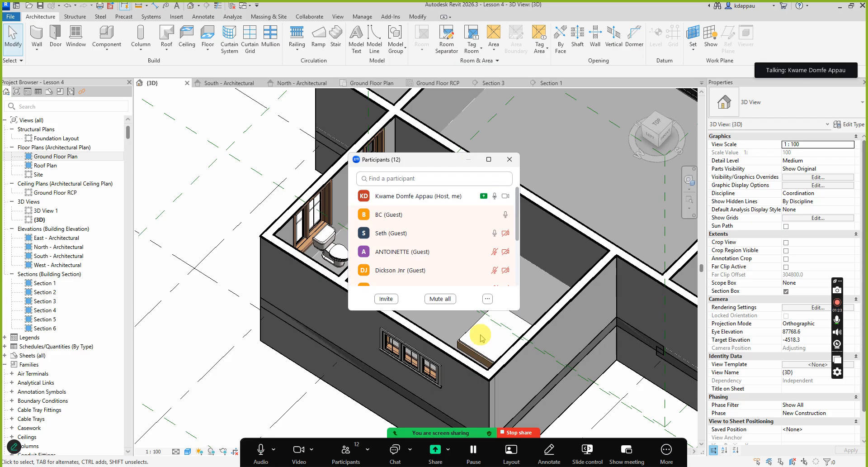
scroll(244, 325, "down", 3)
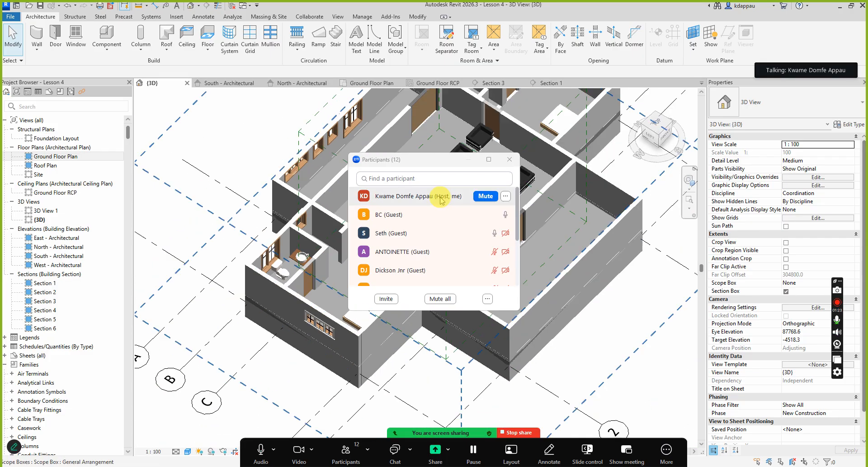
left_click(346, 451)
Inspect the bathroom fixtures and the surrounding furnished rooms of the cut-open house in 3D.
scroll(335, 259, "up", 5)
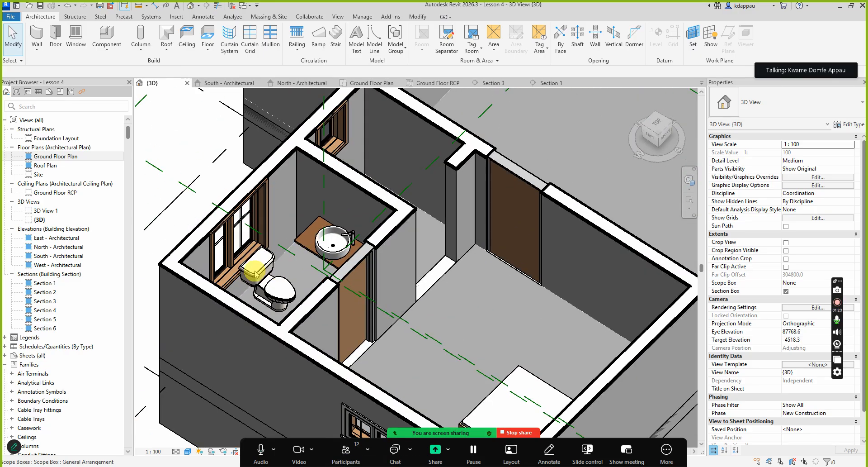
scroll(255, 273, "up", 2)
scroll(263, 274, "down", 3)
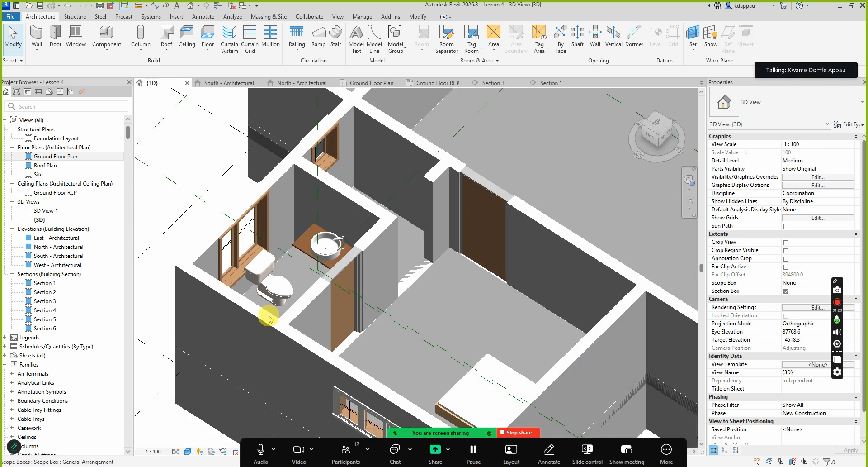
scroll(272, 344, "down", 3)
scroll(341, 302, "up", 3)
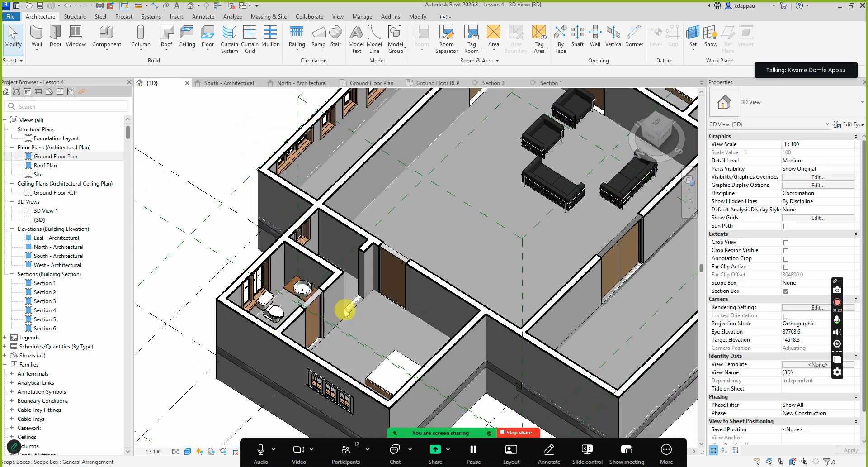
scroll(362, 269, "down", 2)
scroll(363, 269, "up", 3)
scroll(362, 280, "down", 3)
scroll(366, 284, "up", 3)
scroll(325, 252, "down", 5)
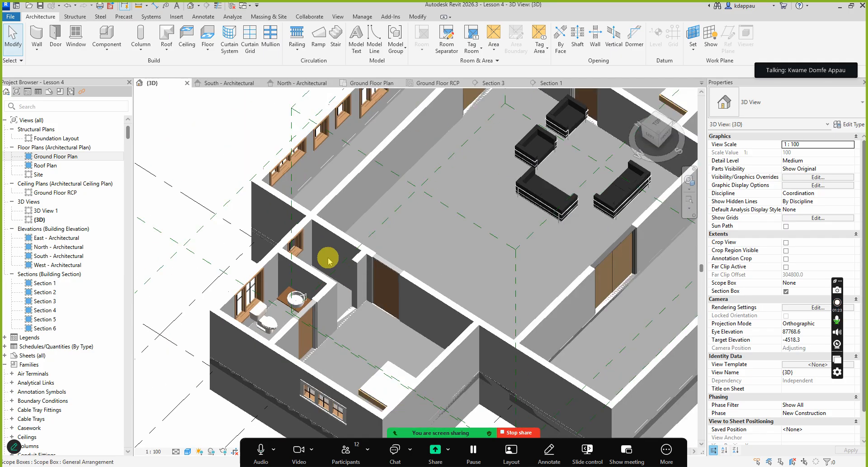
Reopen the Ground Floor Plan, start loading a family for a new component, and browse to the UK library's Casework folder.
double_click(43, 156)
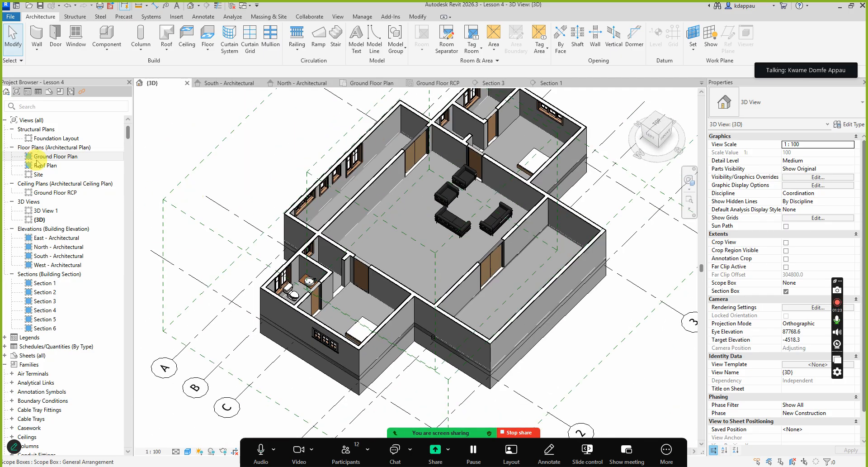
scroll(403, 229, "up", 5)
scroll(411, 201, "up", 2)
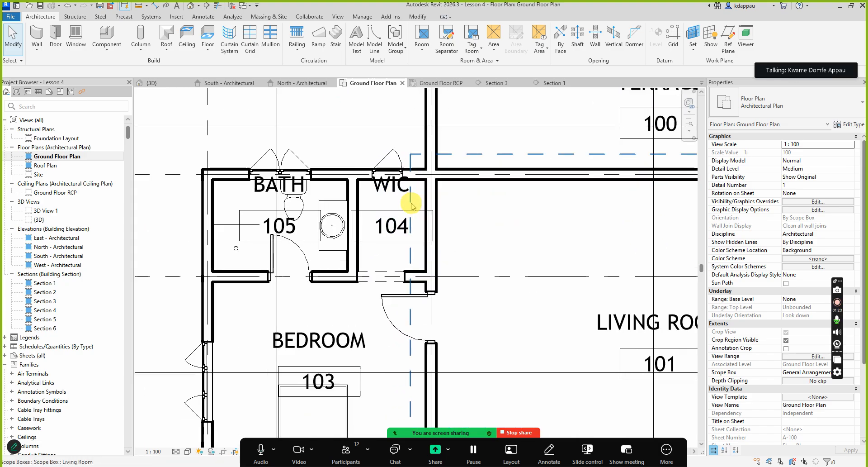
scroll(407, 199, "down", 2)
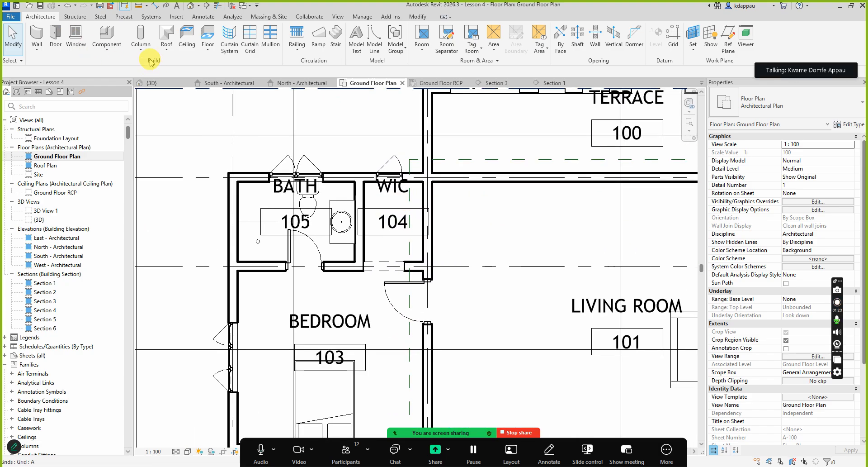
left_click(109, 35)
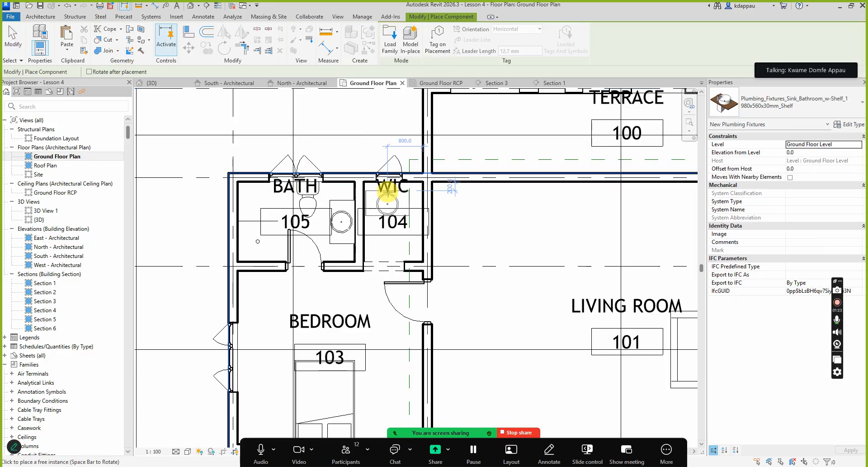
left_click(390, 39)
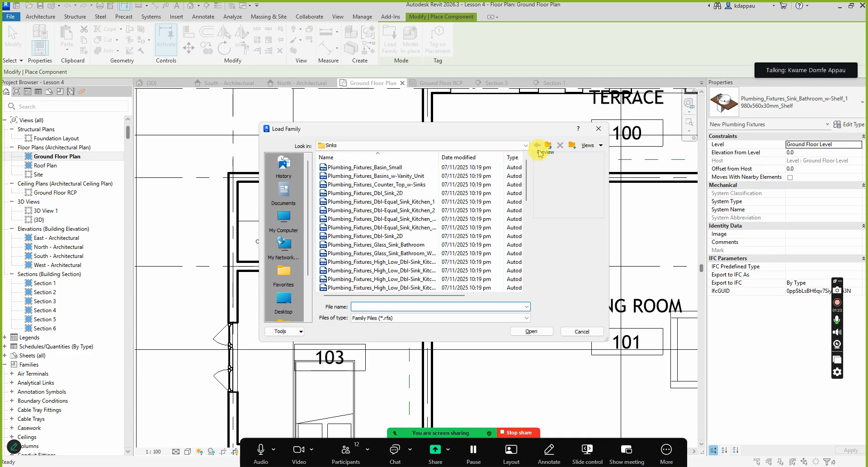
left_click(547, 146)
left_click(547, 146)
left_click(548, 145)
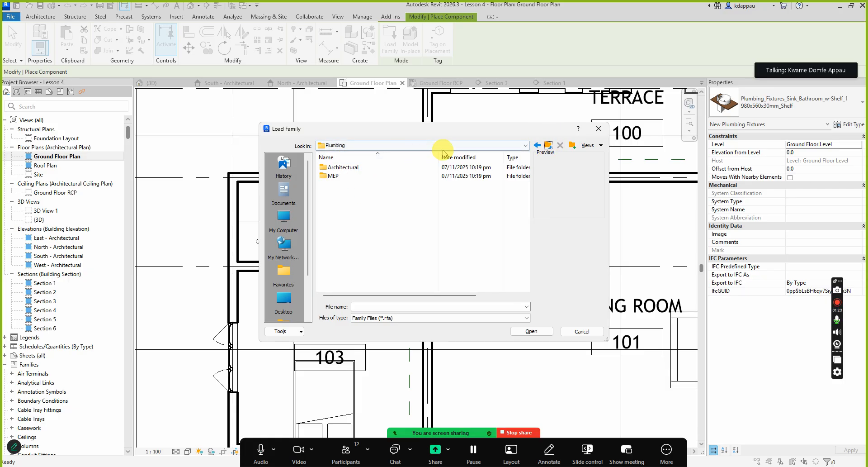
left_click(548, 145)
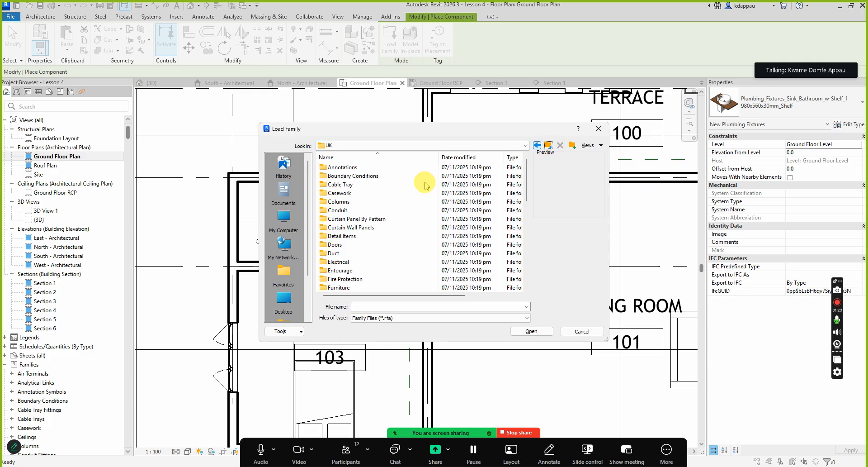
left_click(339, 193)
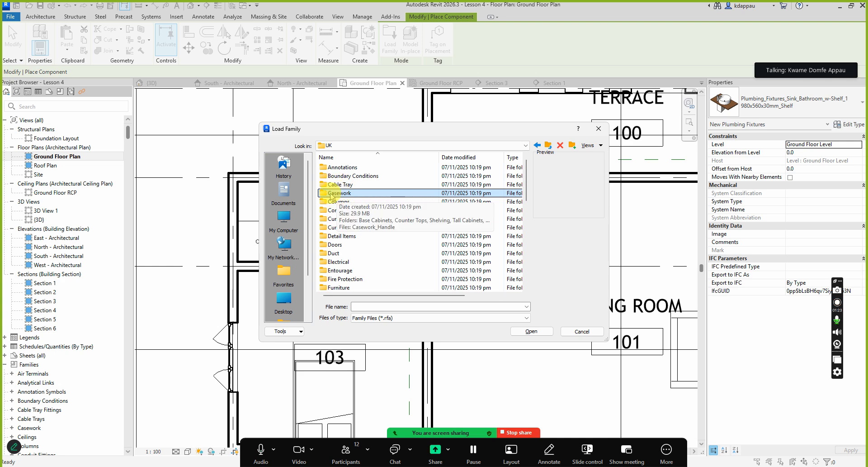
double_click(334, 193)
Look through the Casework subfolders and preview the base cabinet and vanity families in the Shelving folder.
left_click(340, 168)
left_click(331, 176)
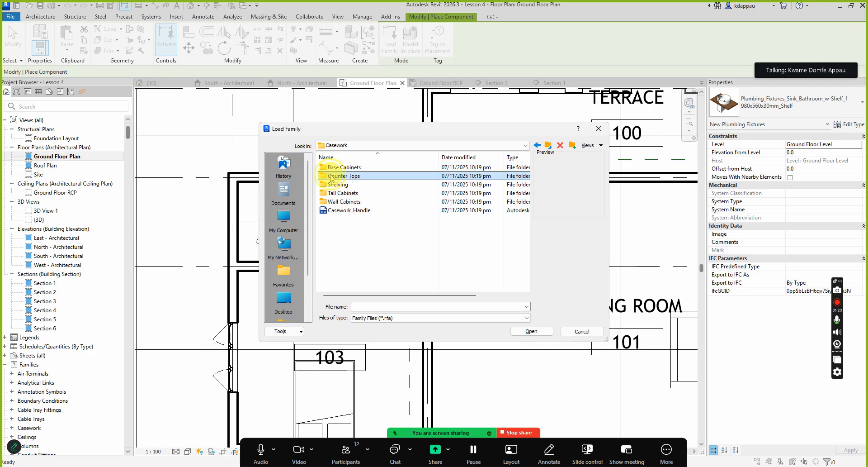
left_click(337, 184)
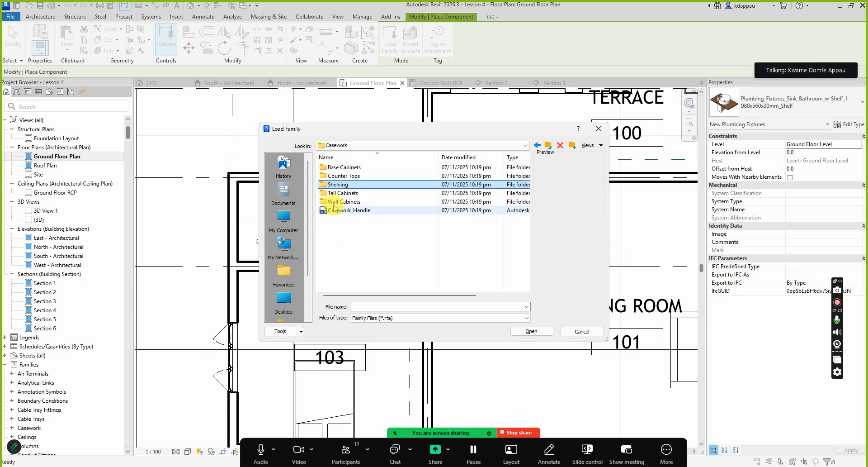
left_click(340, 193)
left_click(340, 202)
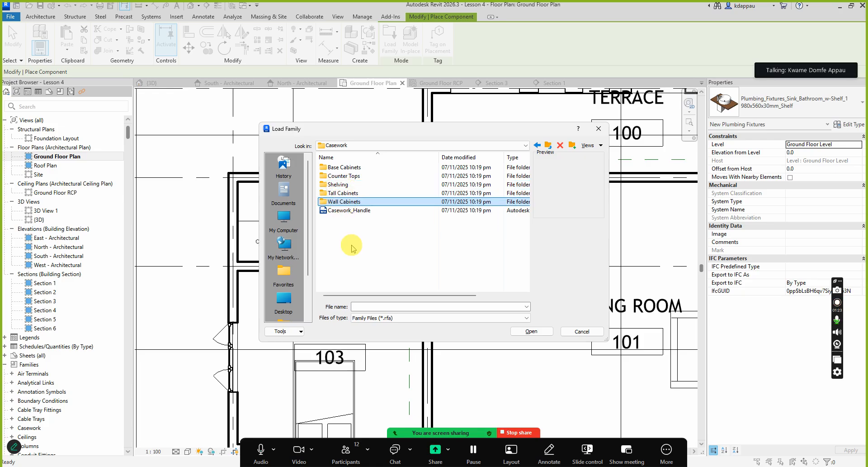
double_click(339, 185)
left_click(345, 168)
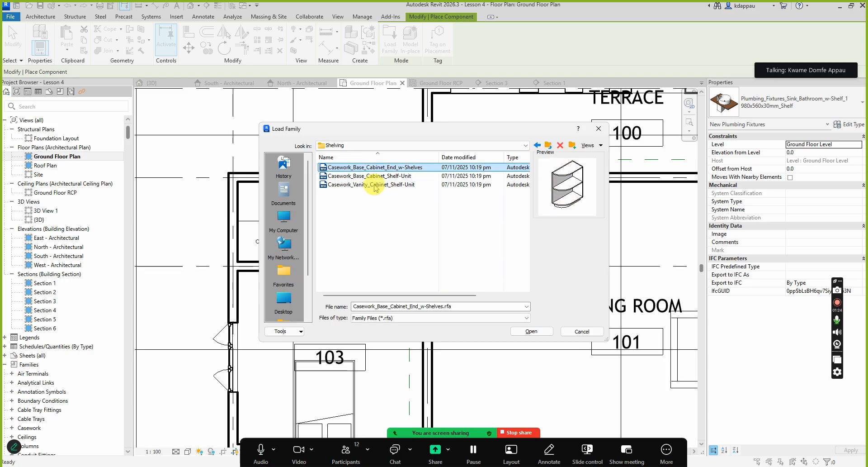
left_click(362, 176)
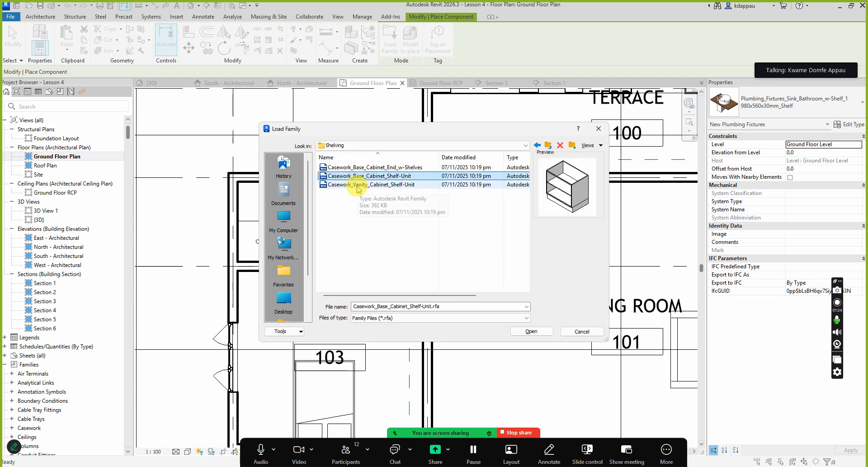
left_click(358, 185)
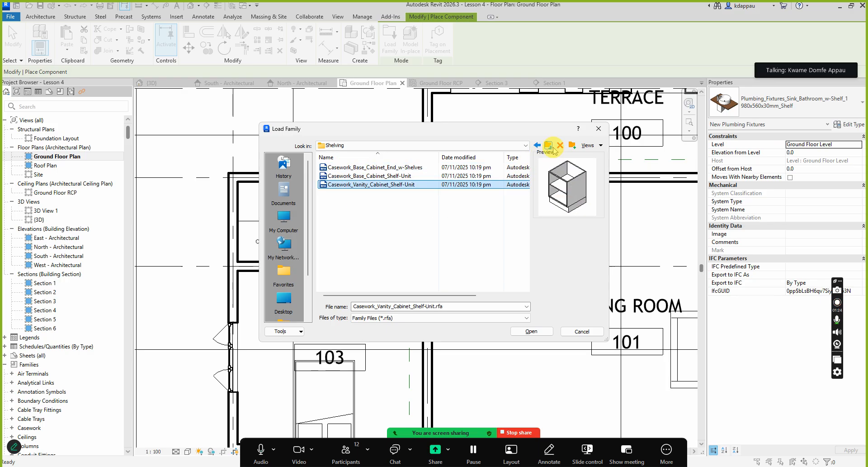
Preview the families in the Casework library's Counter Tops folder and load Casework_Counter_Top_Corner.
left_click(549, 146)
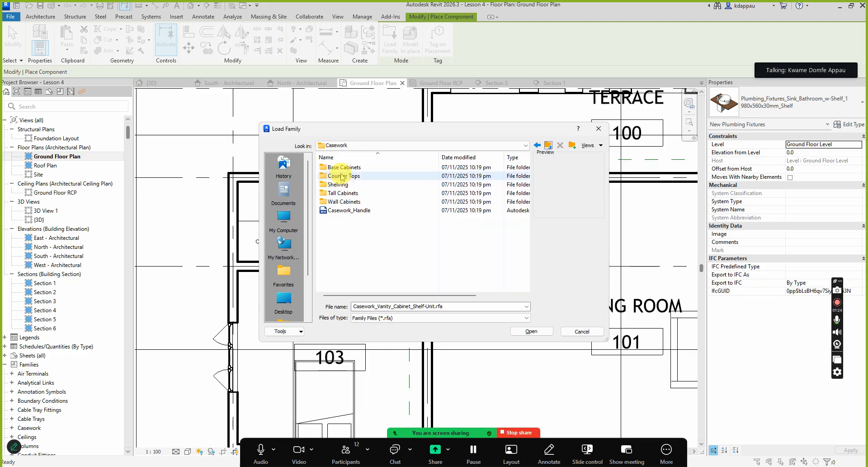
double_click(338, 176)
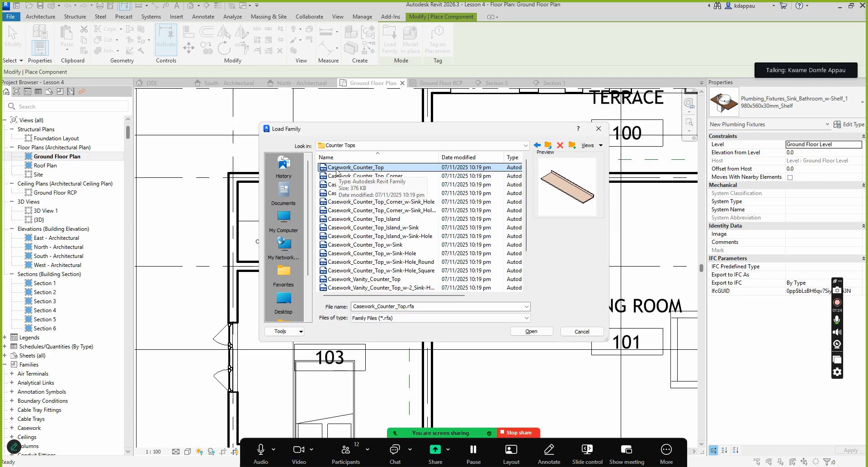
left_click(337, 174)
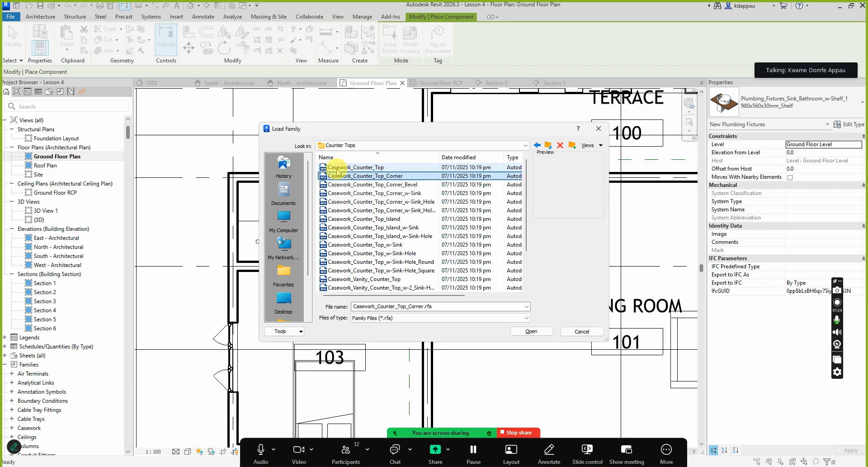
key("Down")
key("Down")
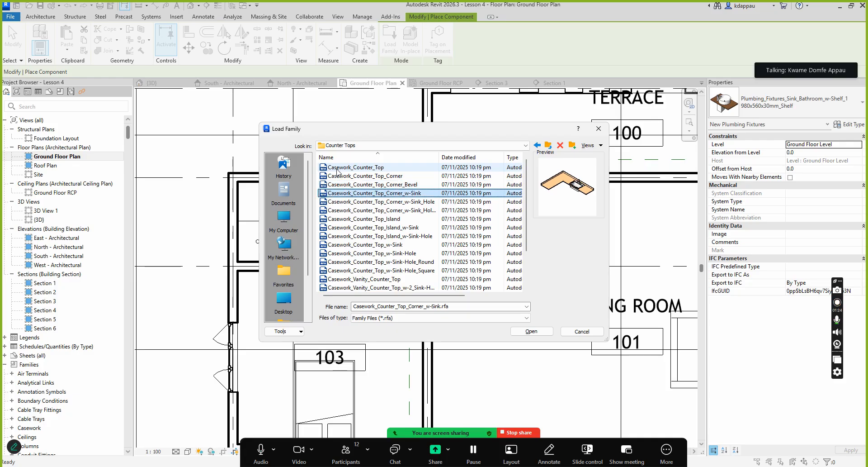
key("Down")
key("Down")
key("Down")
key("Down")
key("Down")
key("Down")
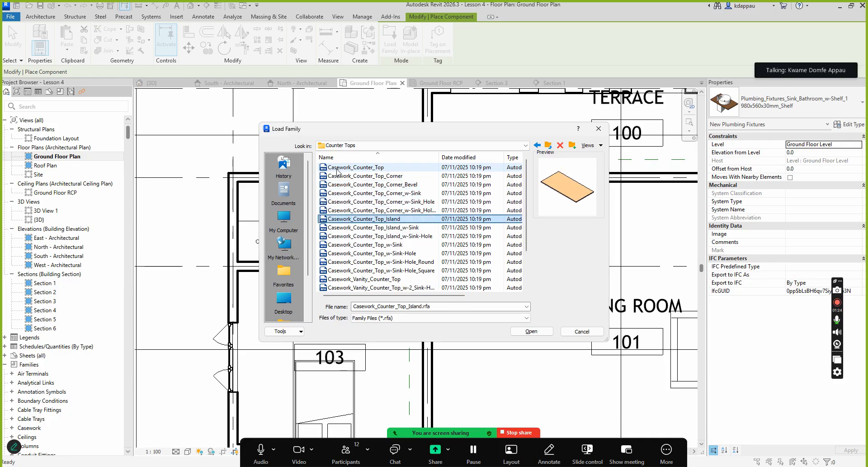
key("Up")
key("Up")
key("Up")
key("Up")
key("Up")
key("Up")
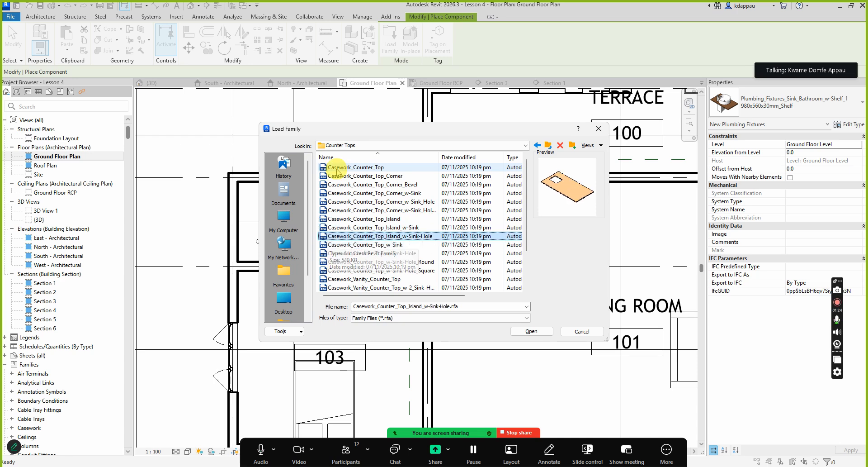
key("Up")
key("Up")
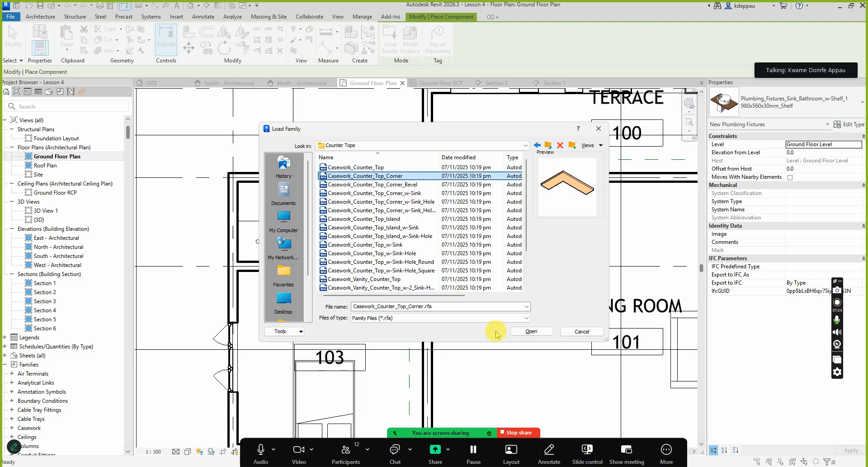
left_click(532, 332)
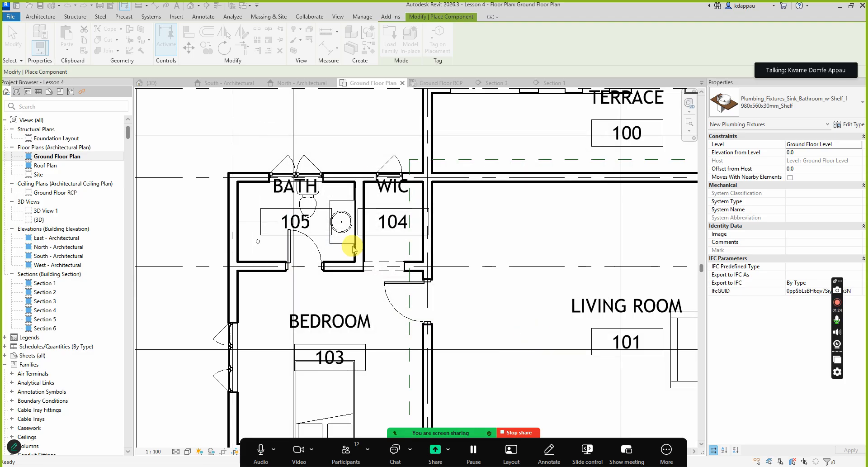
Place the 625mm_Depth corner counter top against the upper and living room walls of WIC 104.
scroll(394, 208, "up", 2)
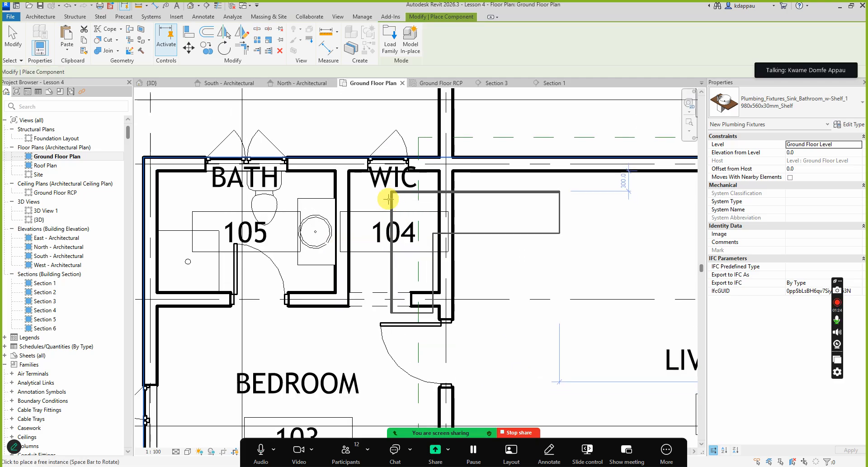
scroll(424, 185, "up", 3)
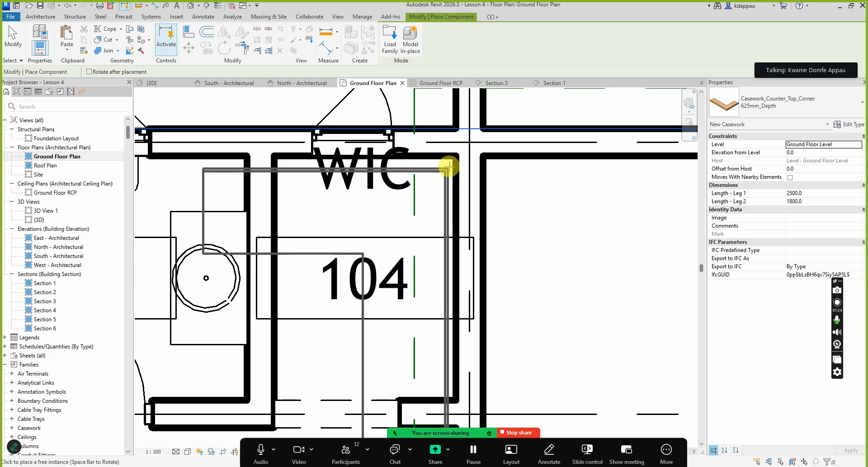
scroll(456, 158, "down", 3)
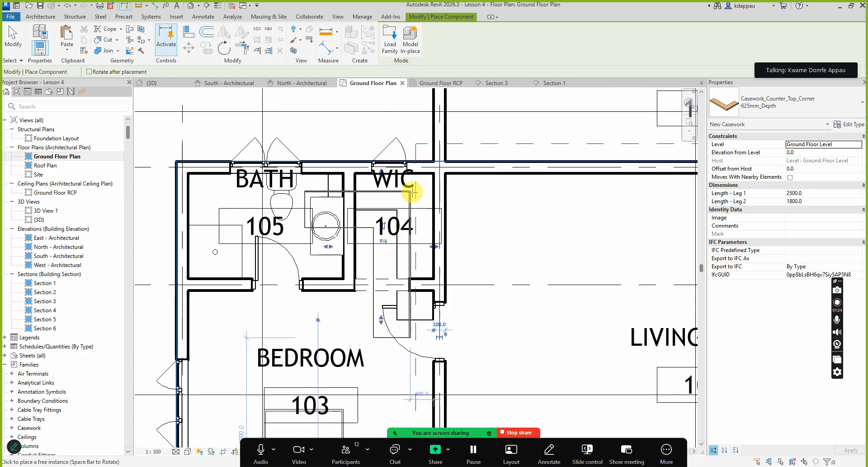
key("Escape")
key("Escape")
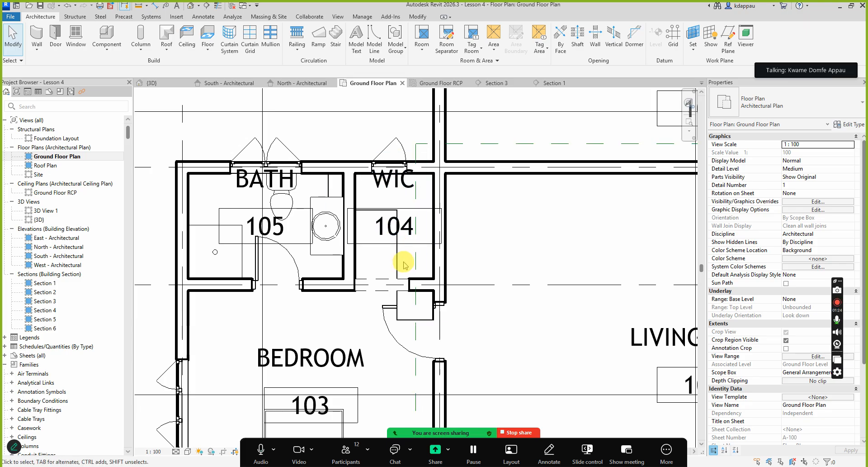
Shorten the corner counter top's legs to fit inside the WIC walls, to about 1800 mm and 1340 mm.
left_click(401, 262)
scroll(321, 190, "up", 2)
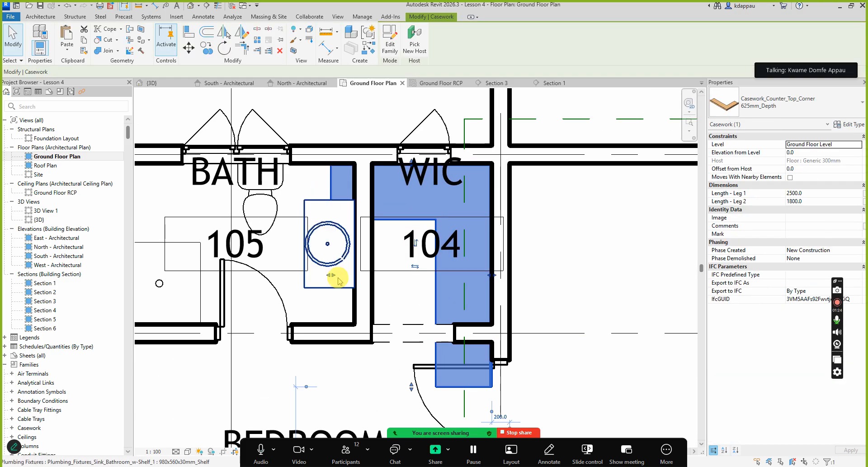
left_click_drag(332, 283, 403, 218)
scroll(368, 139, "down", 4)
scroll(406, 296, "up", 3)
left_click(348, 277)
scroll(403, 242, "down", 3)
scroll(382, 209, "up", 3)
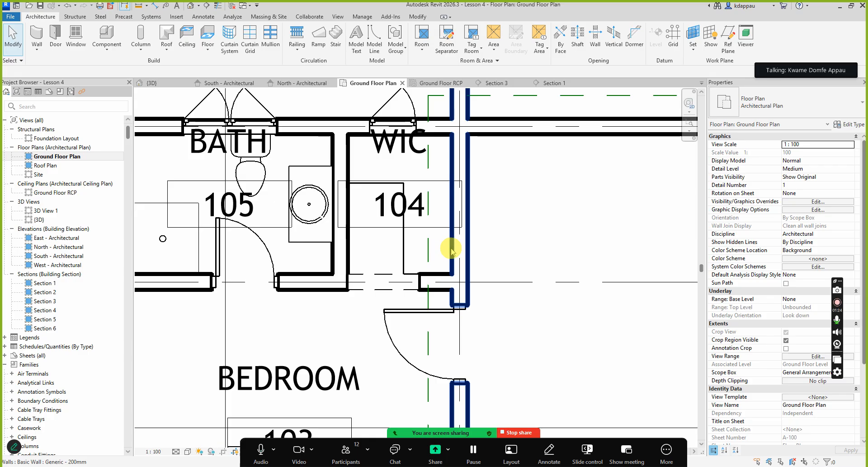
scroll(369, 194, "down", 4)
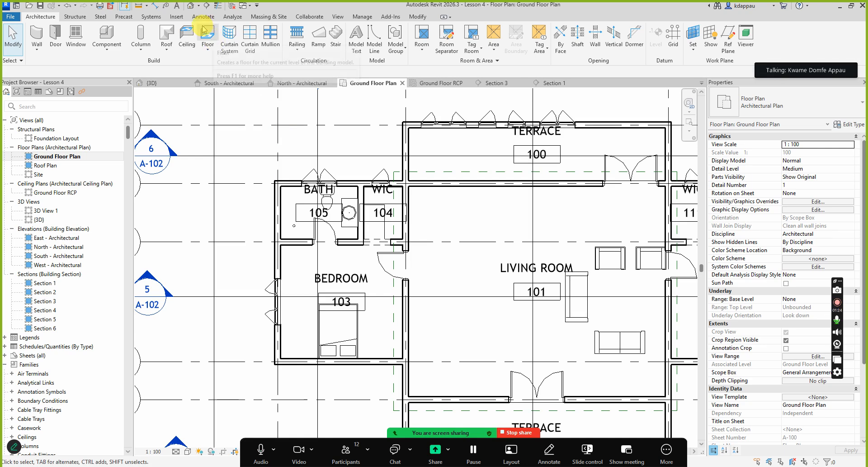
Switch to the default 3D view and inspect the corner counter top in the walk-in closet from several distances.
left_click(190, 7)
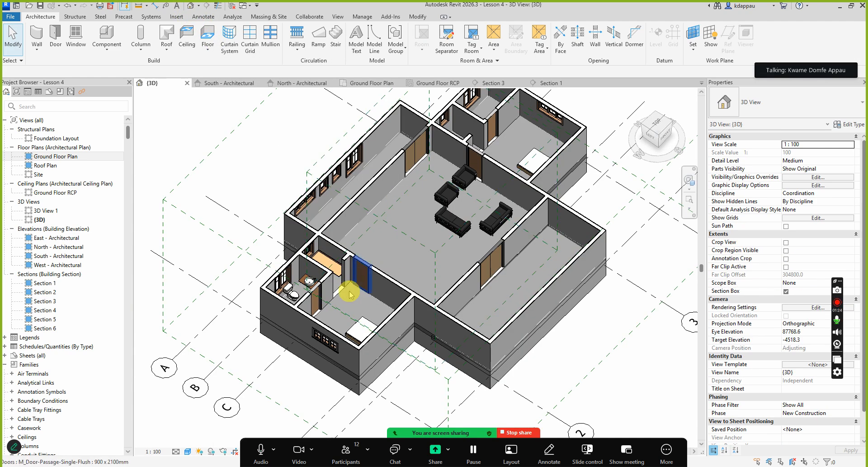
scroll(296, 255, "up", 6)
left_click(346, 298)
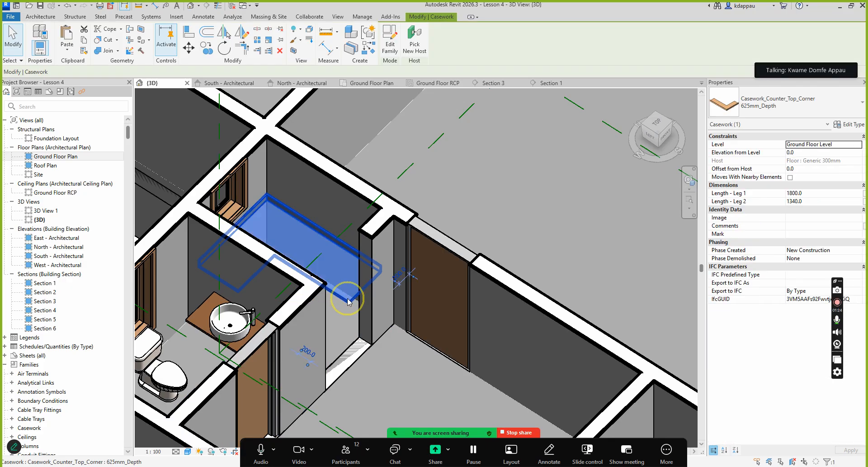
middle_click_drag(349, 301, 288, 215, "shift")
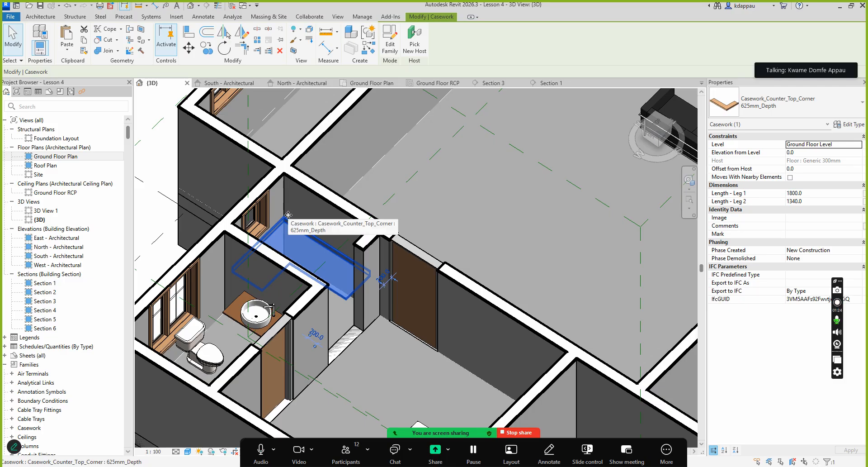
scroll(288, 214, "down", 5)
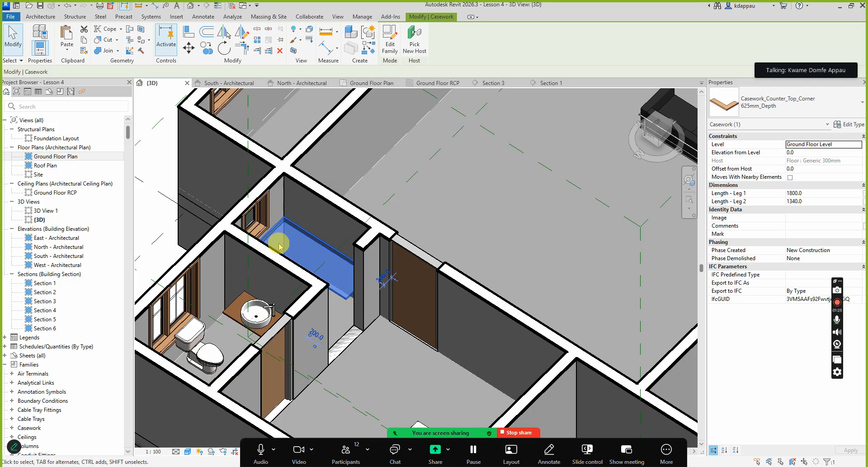
scroll(315, 258, "down", 2)
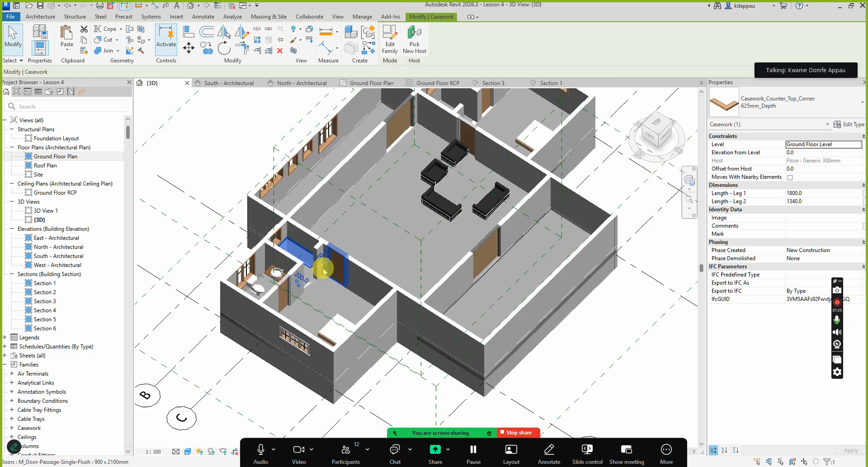
scroll(425, 226, "down", 1)
key("Escape")
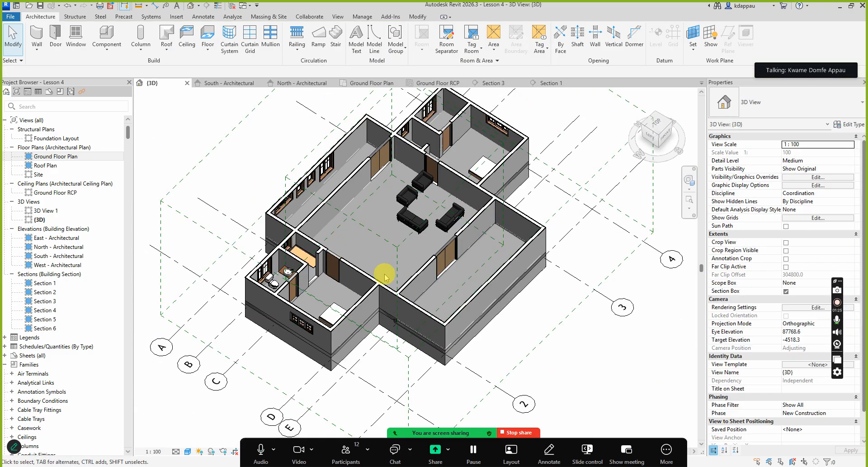
Turn the 3D view to the front-right corner and raise the section box's top above the wall tops to expose the terrace's full-height walls.
scroll(565, 267, "down", 3)
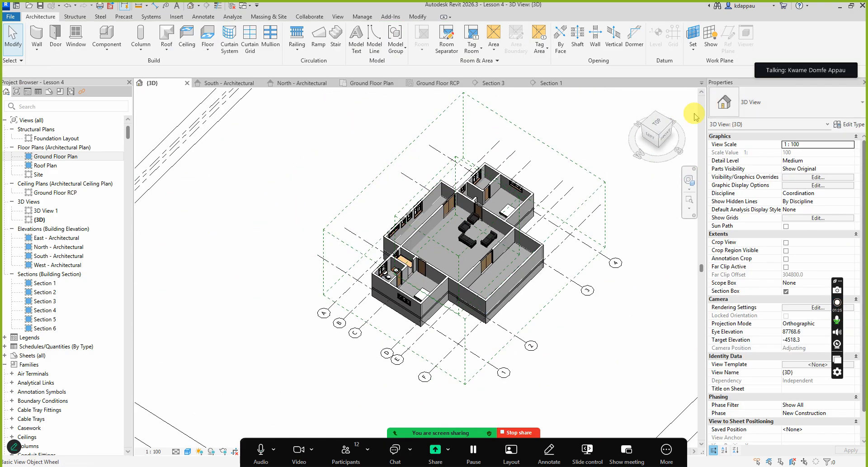
left_click(670, 127)
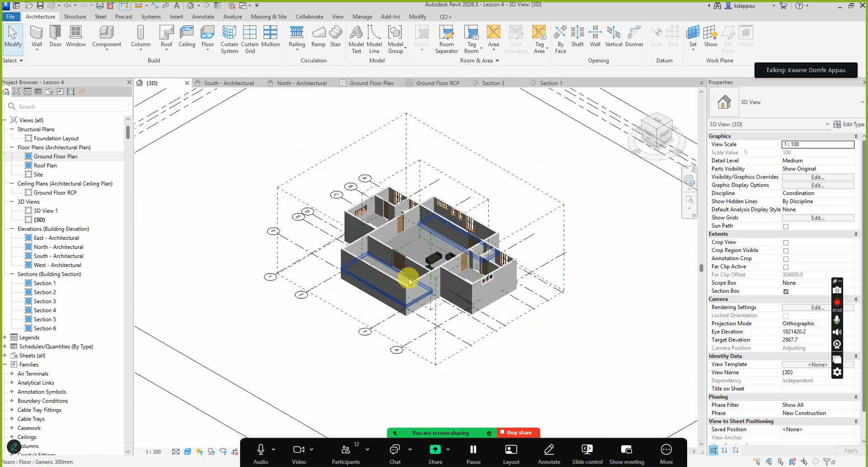
scroll(343, 237, "down", 5)
left_click(325, 219)
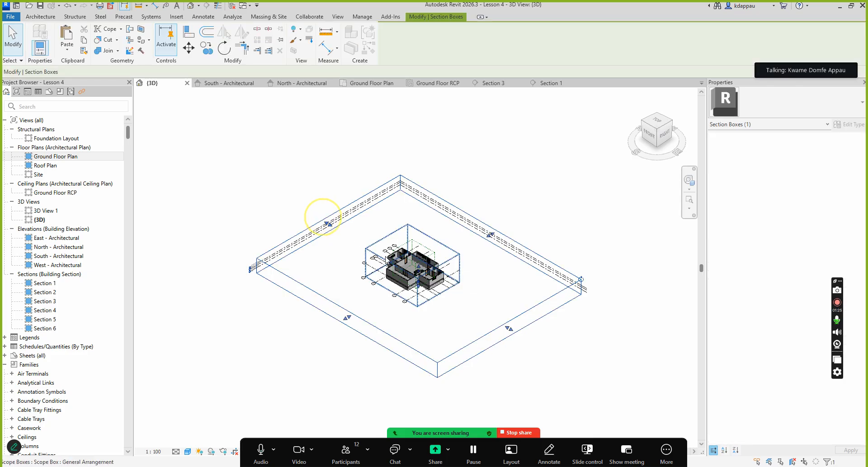
scroll(423, 270, "up", 4)
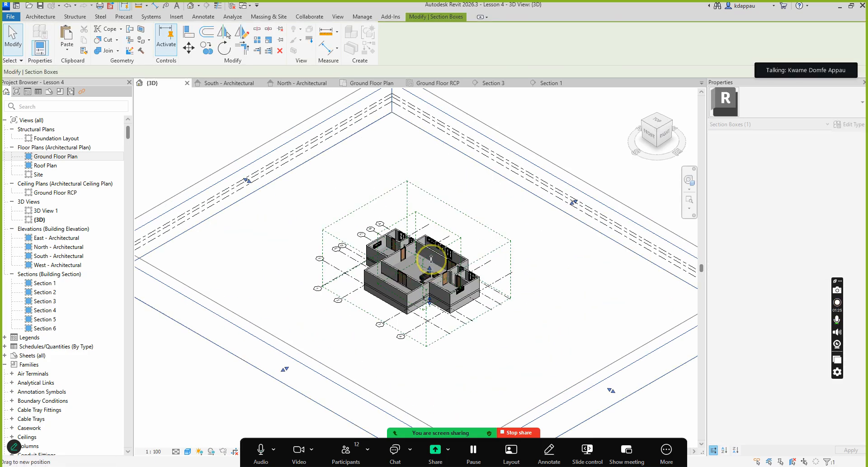
scroll(430, 270, "up", 6)
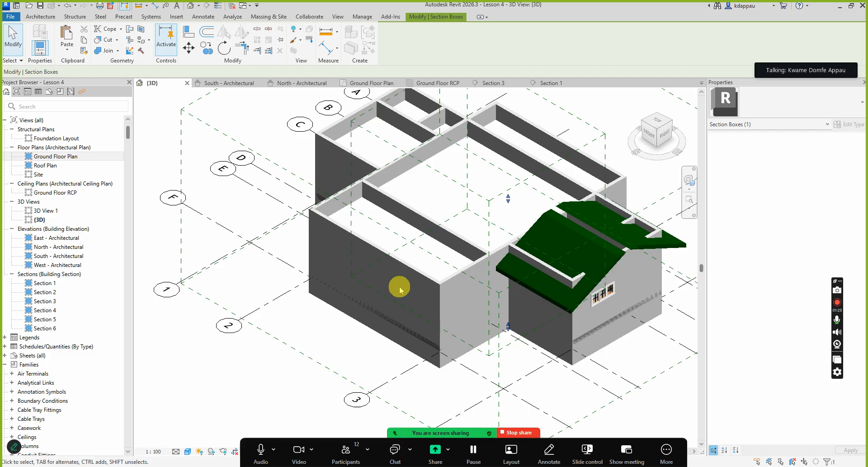
scroll(443, 291, "down", 2)
scroll(434, 308, "up", 3)
scroll(403, 283, "up", 1)
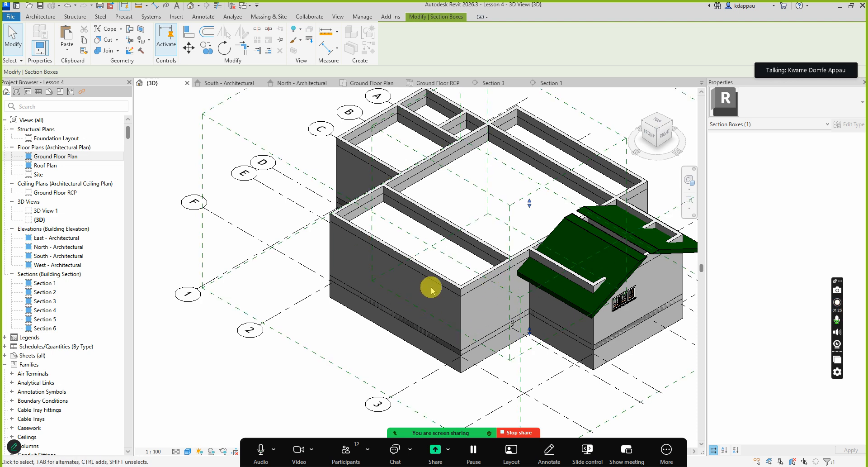
left_click(417, 276)
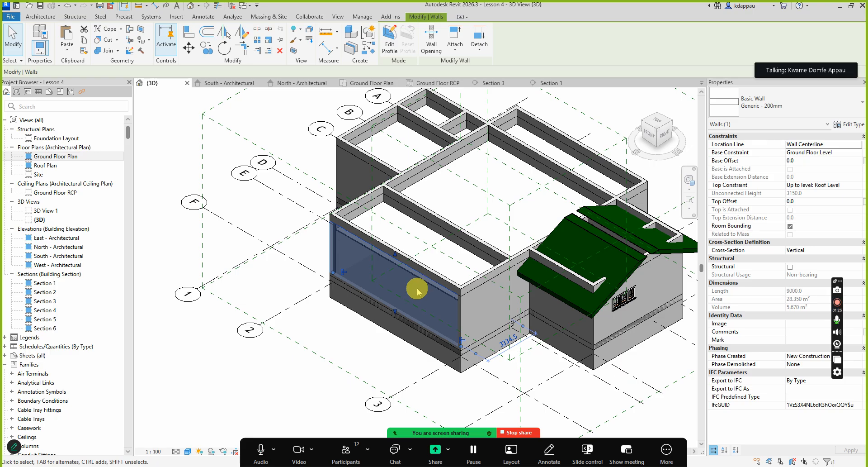
left_click(339, 335)
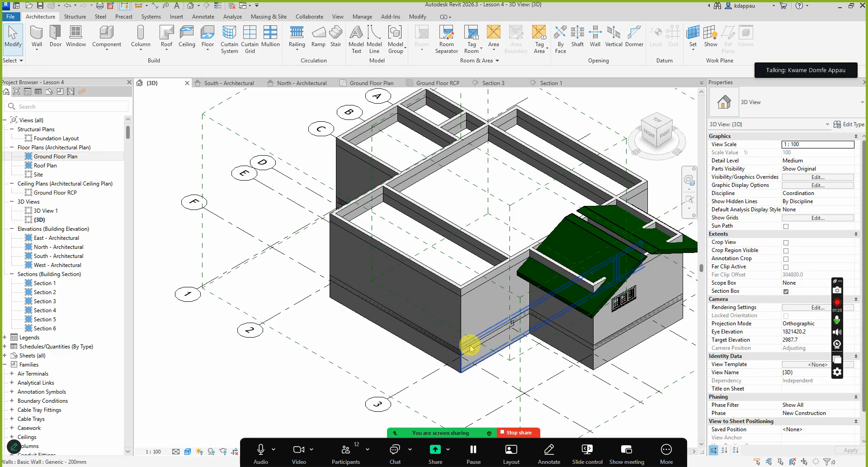
scroll(430, 324, "down", 2)
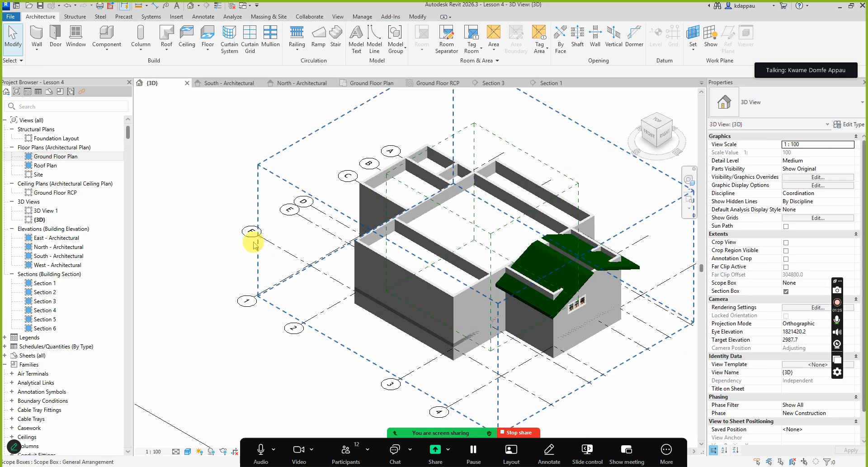
In the Ground Floor Plan, create a door similar to WIC 104's 0915 x 2134mm opening in Terrace 102's lower wall, 1900 mm from its right wall.
double_click(43, 158)
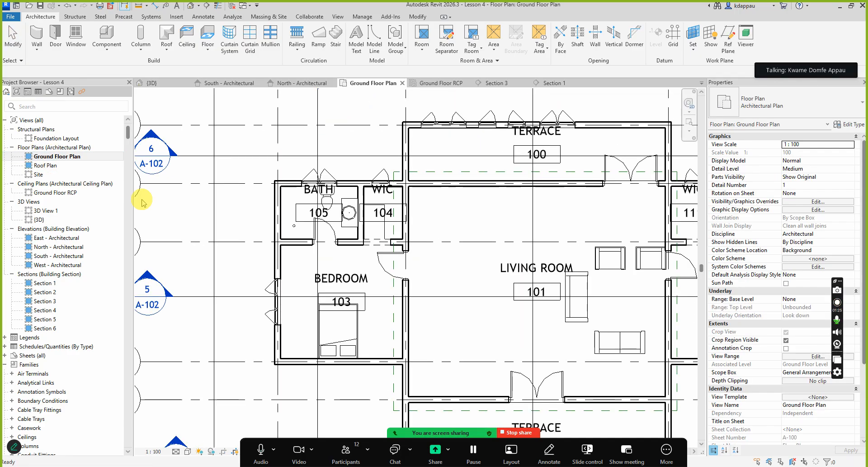
scroll(387, 257, "up", 3)
scroll(386, 257, "up", 1)
left_click(373, 245)
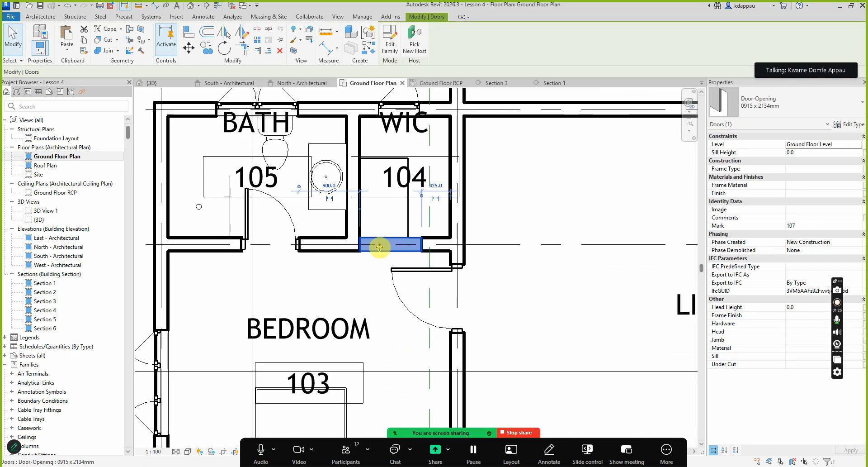
right_click(372, 244)
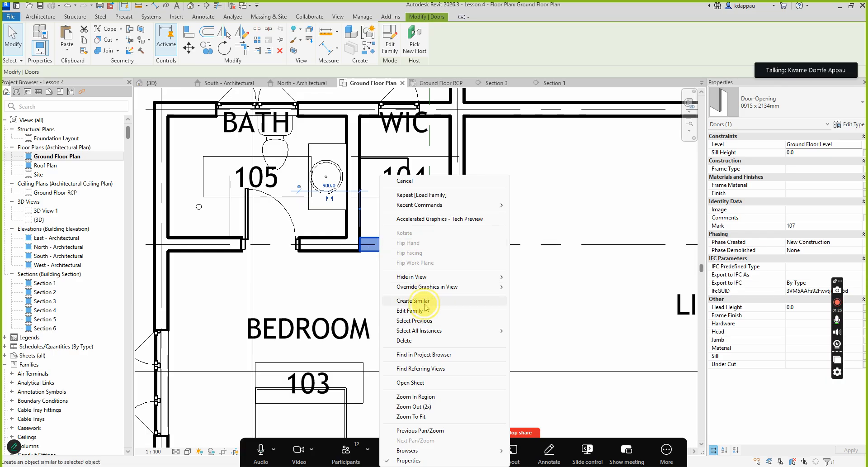
left_click(398, 300)
scroll(321, 217, "down", 5)
scroll(430, 411, "down", 2)
scroll(423, 345, "up", 5)
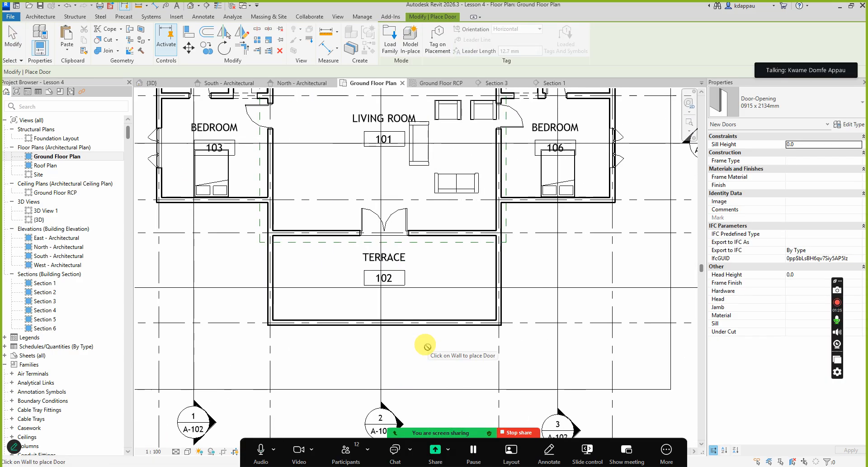
left_click(441, 303)
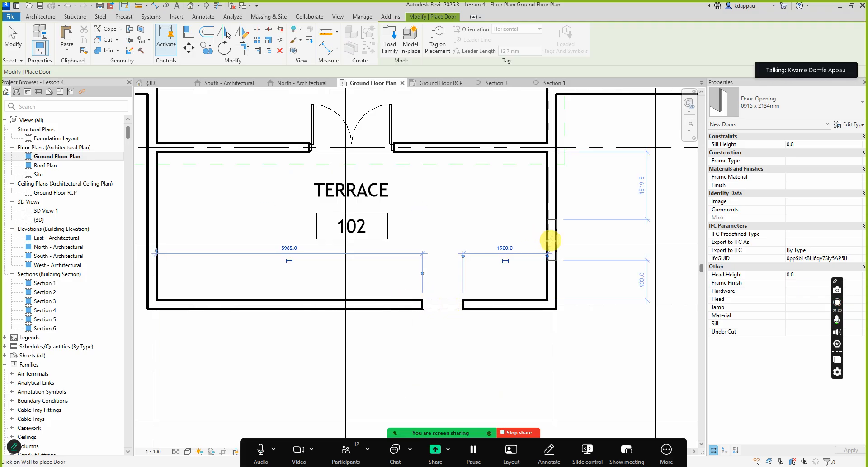
Place the same 0915 x 2134mm opening midway along both the right and left walls of Terrace 102 and end door placement.
left_click(569, 269)
scroll(304, 264, "down", 3)
scroll(343, 233, "up", 3)
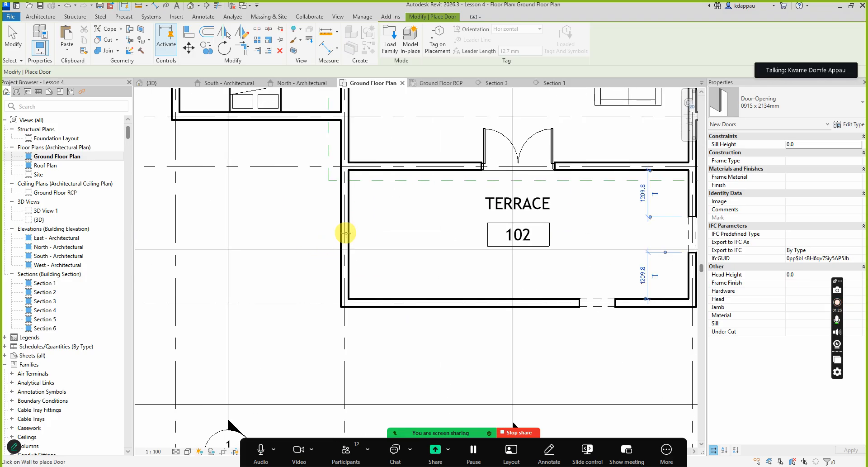
right_click(296, 201)
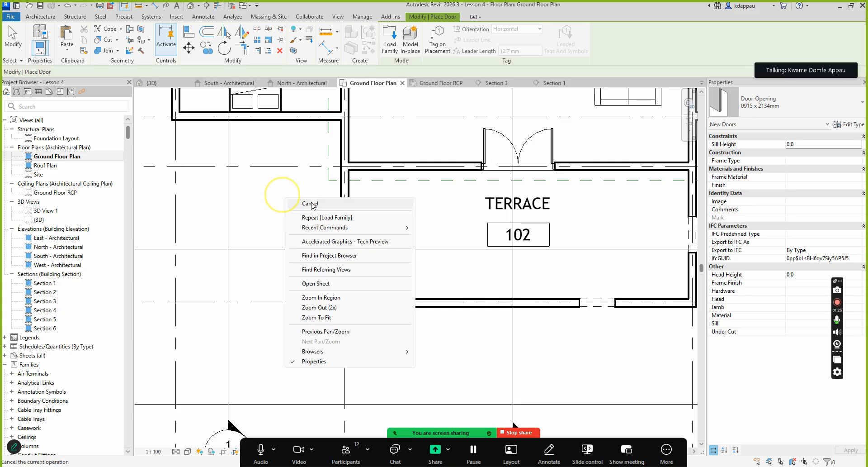
left_click(312, 205)
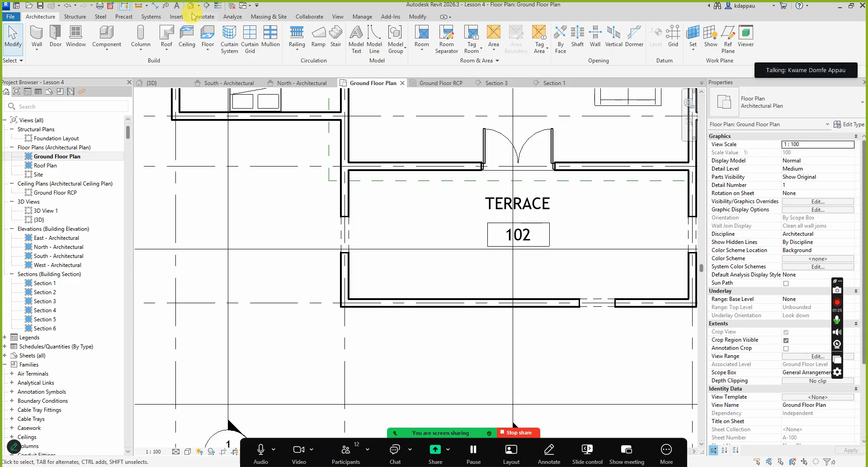
Switch to the default 3D view, select the opening in the terrace's right side wall and review the available door types.
left_click(192, 9)
scroll(345, 238, "up", 3)
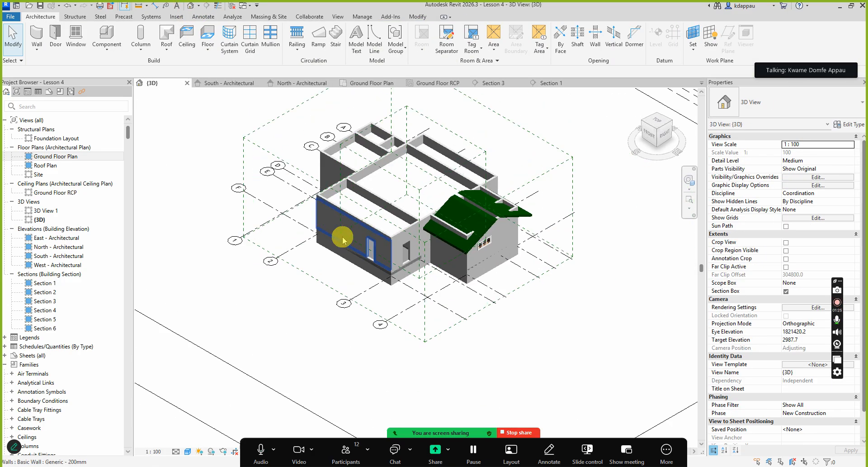
scroll(424, 263, "up", 5)
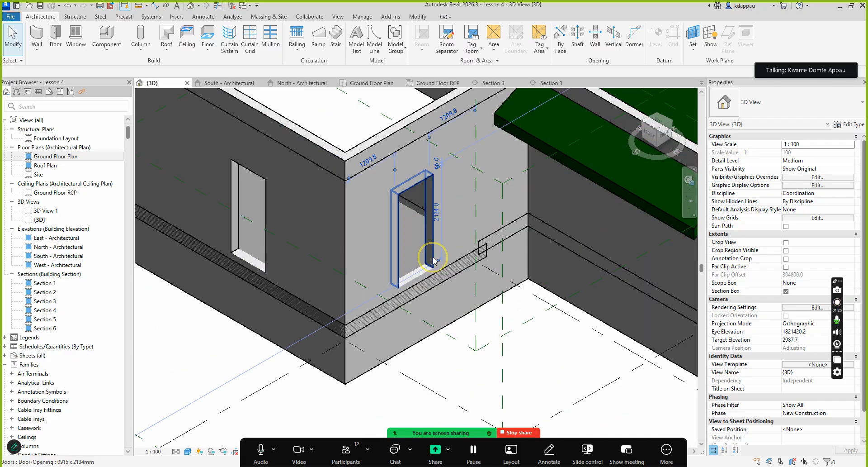
left_click(424, 259)
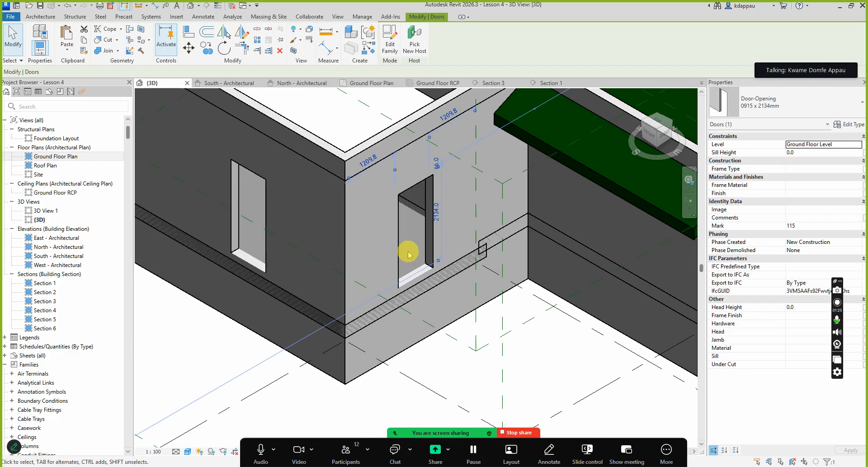
left_click(765, 92)
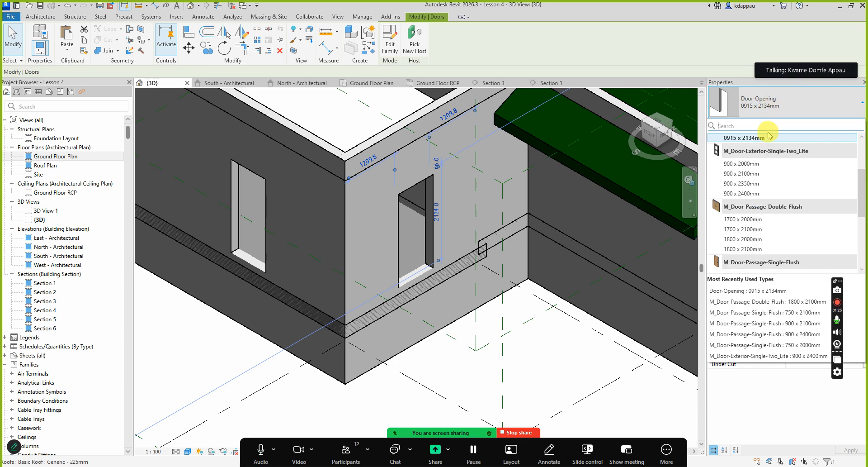
scroll(742, 190, "up", 3)
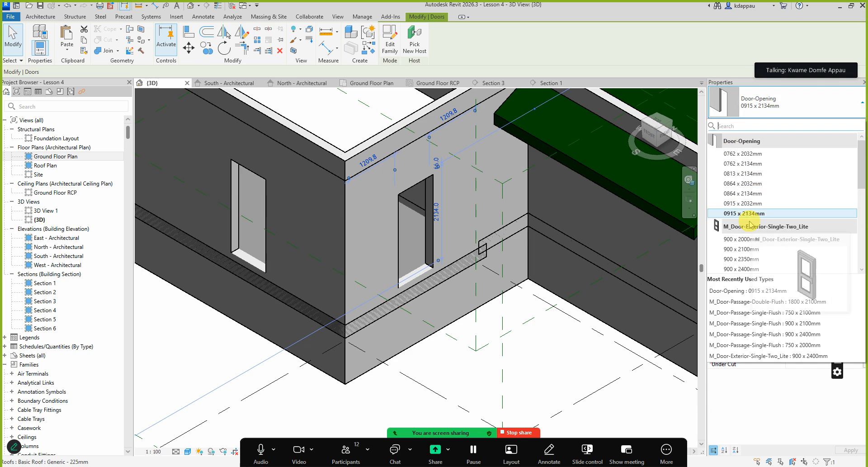
left_click(380, 260)
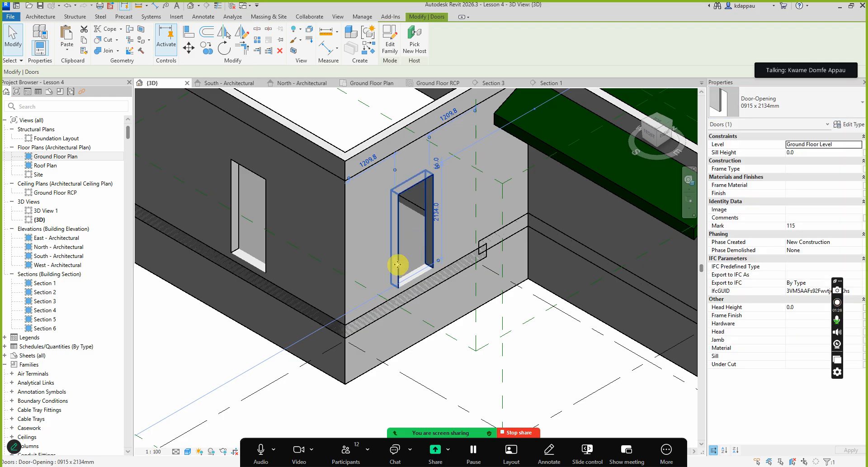
Inspect the new door openings in the terrace walls in 3D from several distances.
scroll(271, 361, "down", 5)
scroll(304, 252, "up", 4)
scroll(312, 244, "down", 3)
scroll(317, 258, "up", 5)
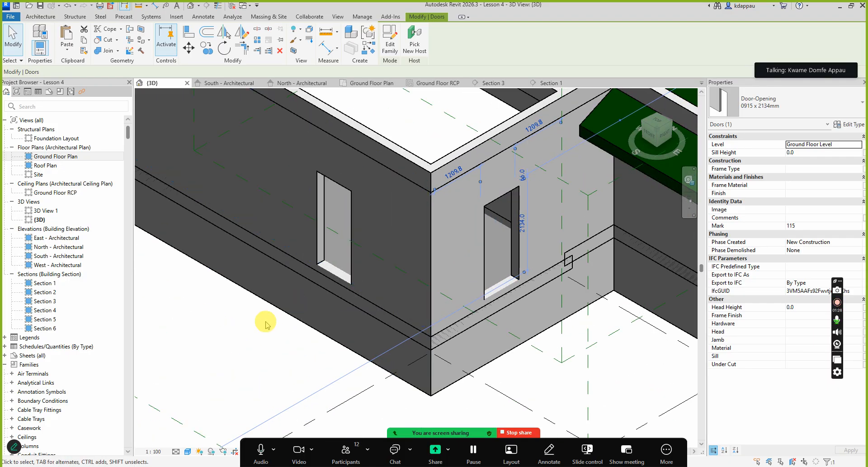
key("Escape")
scroll(368, 374, "down", 4)
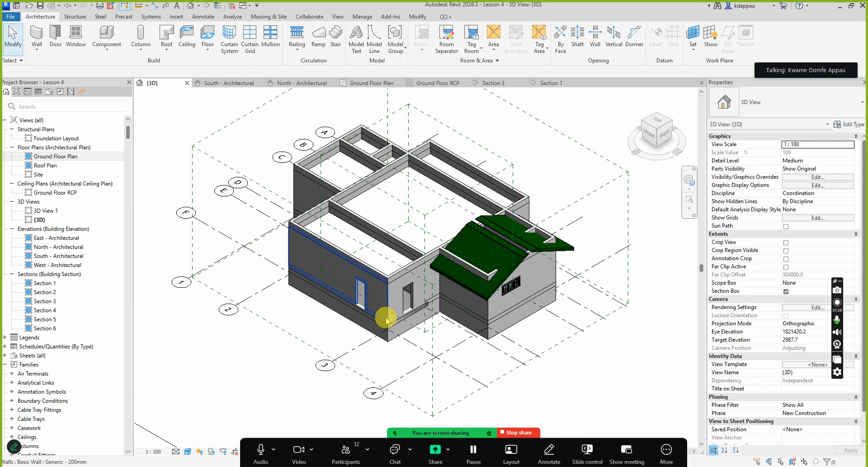
scroll(322, 345, "down", 2)
scroll(319, 322, "up", 2)
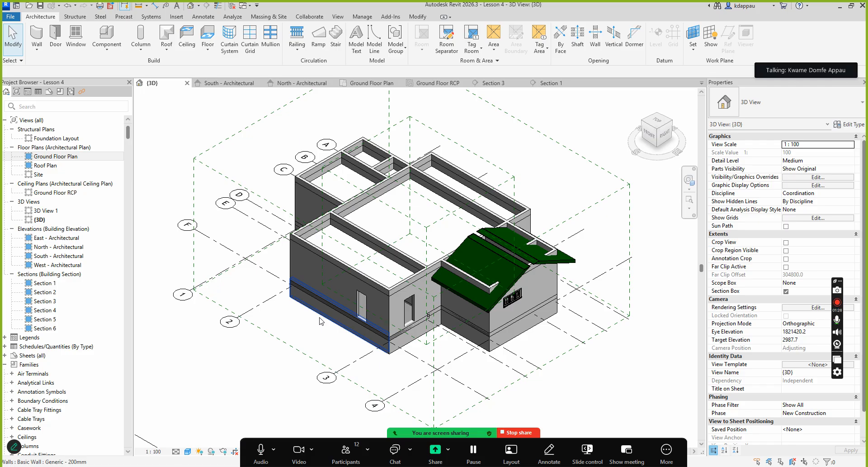
Select the 0915 x 2134mm door opening in the terrace's long outer wall for a closer look at how it cuts the wall.
scroll(343, 312, "up", 6)
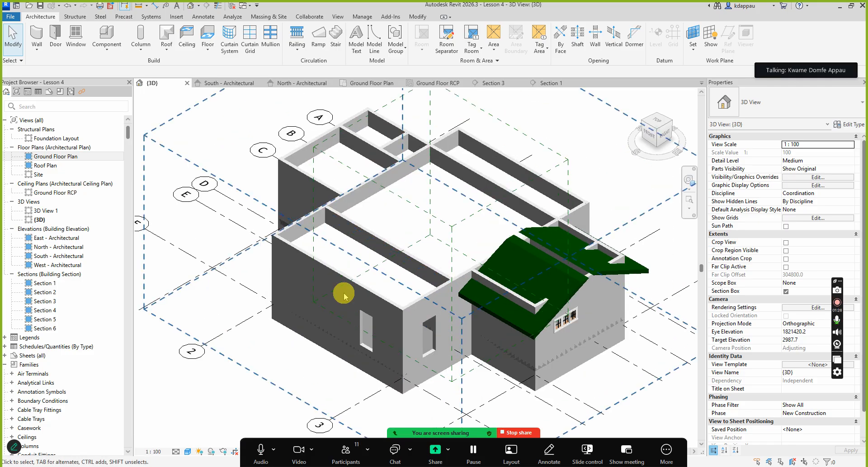
scroll(345, 319, "up", 2)
left_click(368, 281)
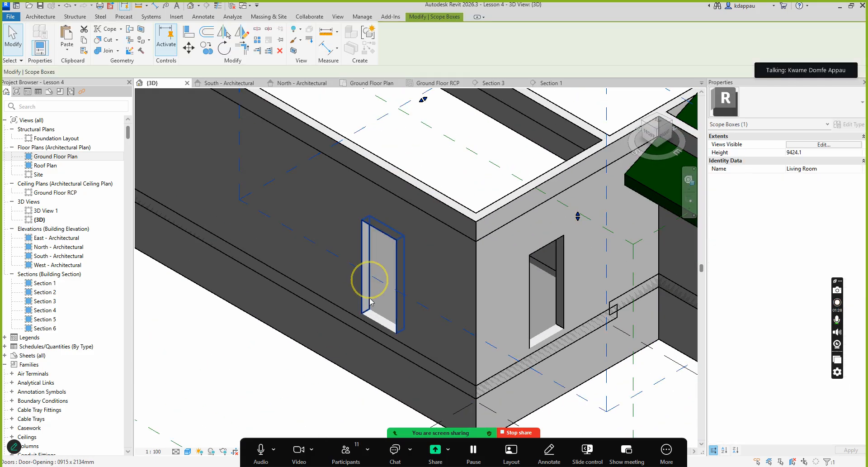
left_click(369, 297)
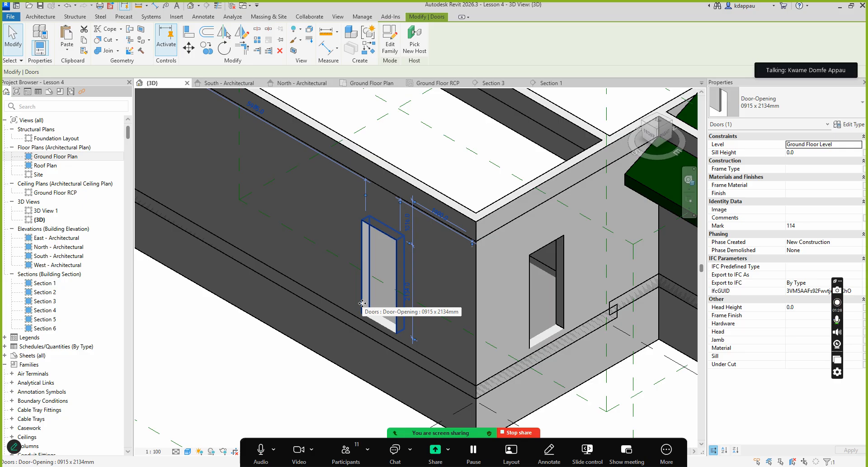
left_click(351, 329)
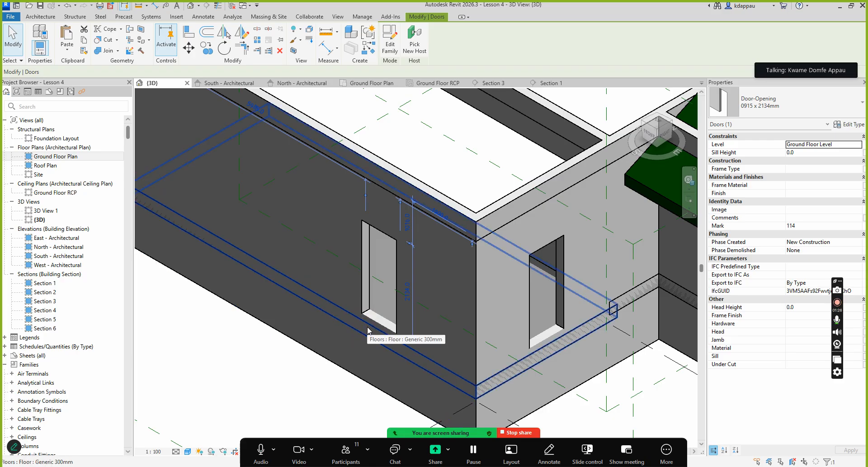
left_click(341, 380)
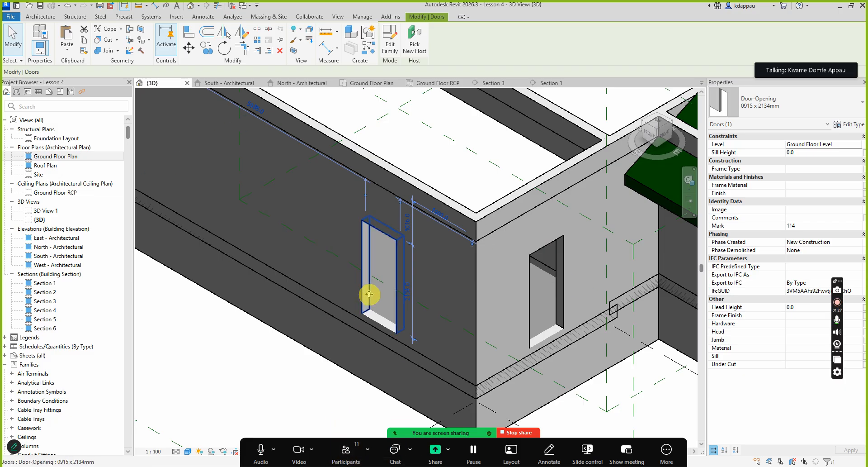
left_click(346, 450)
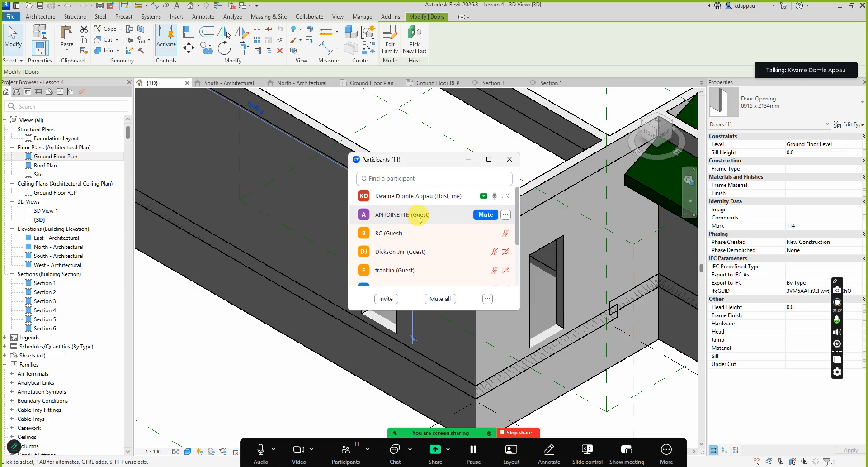
left_click(348, 456)
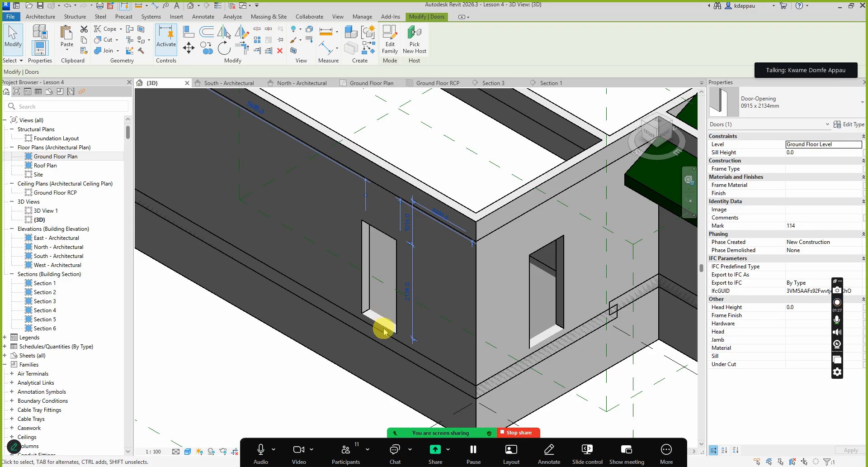
left_click(347, 452)
mouse_move(394, 252)
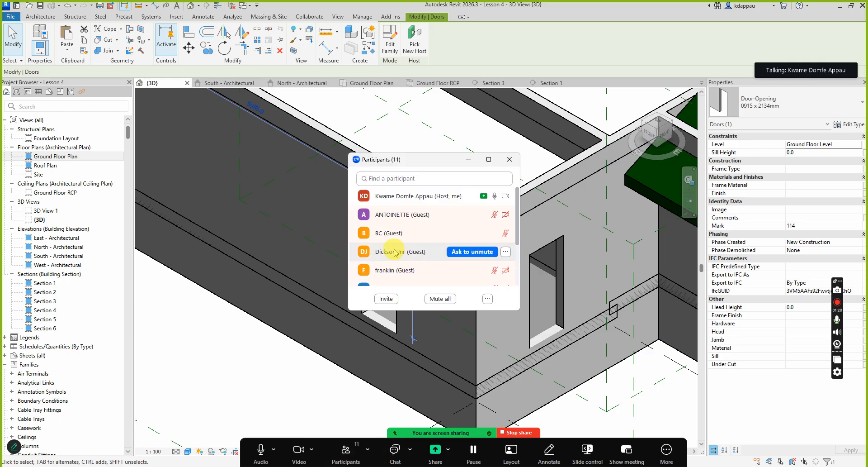
scroll(394, 252, "down", 1)
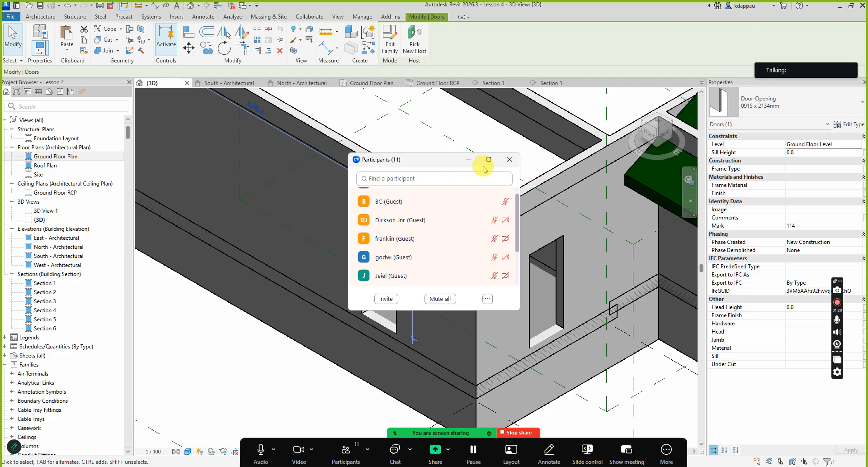
Review the list of participants in the meeting and close it again.
left_click(346, 450)
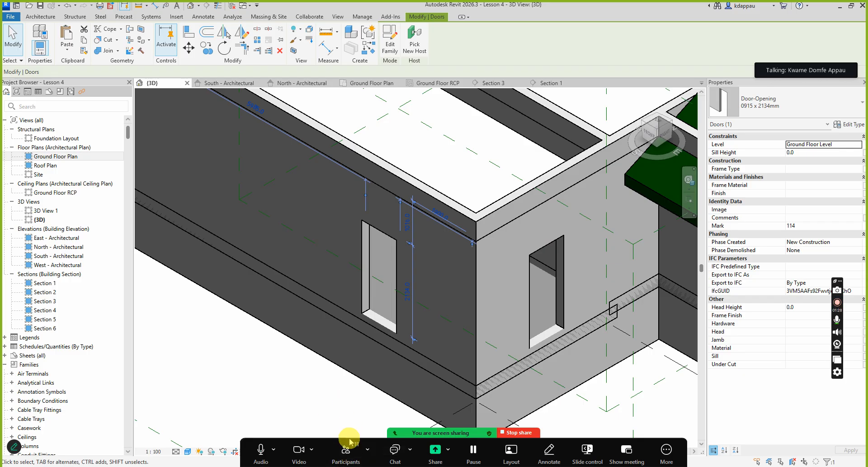
left_click(351, 452)
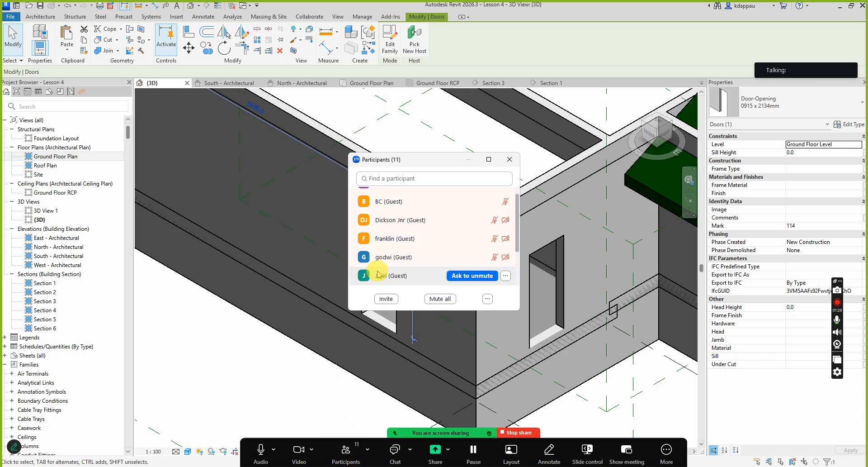
scroll(405, 260, "down", 2)
scroll(405, 260, "down", 2)
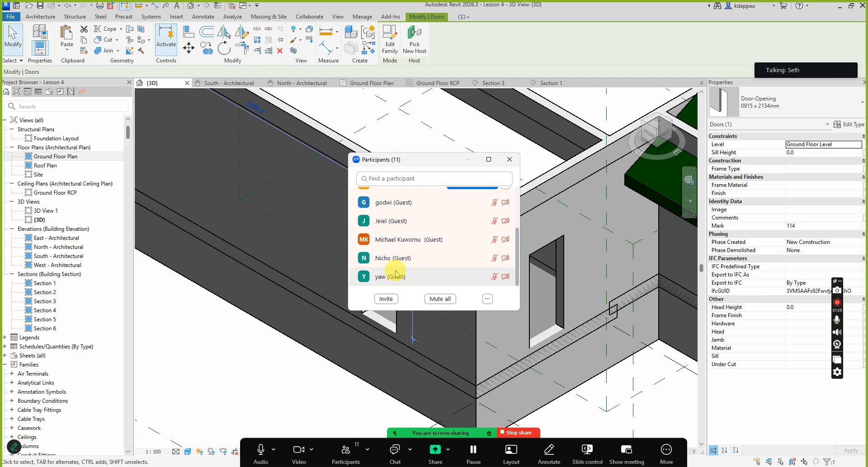
mouse_move(395, 256)
mouse_move(385, 230)
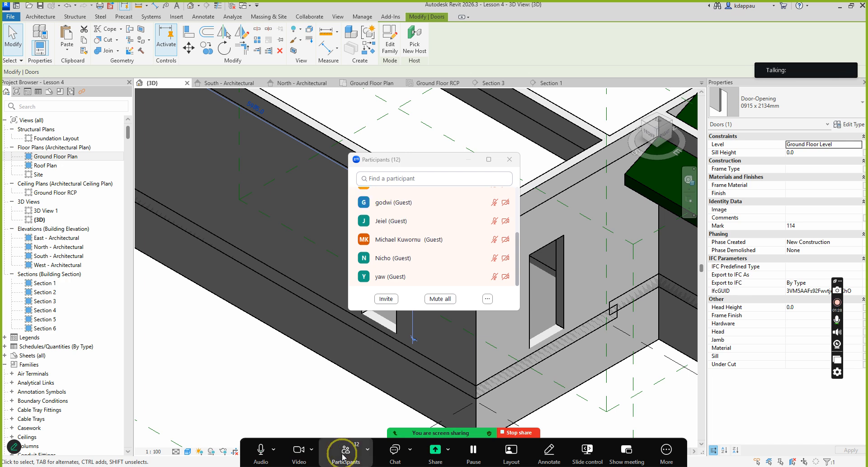
left_click(342, 456)
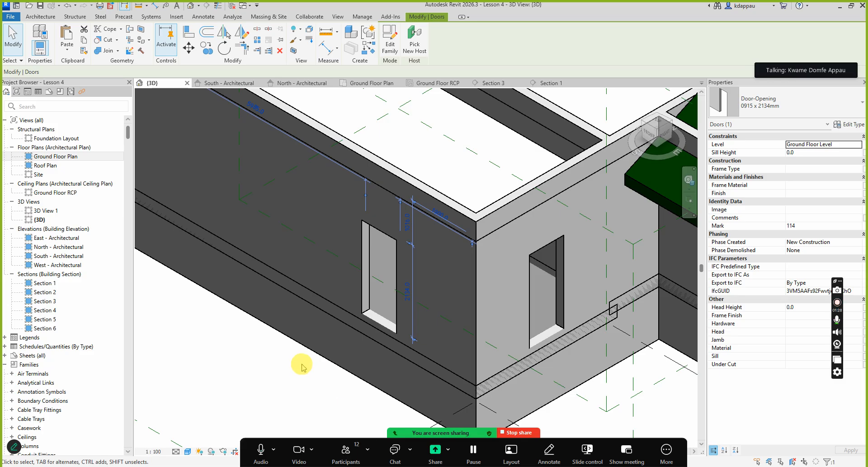
Copy the 0915 x 2134mm door opening twice along the terrace's long outer wall, away from the corner.
scroll(361, 355, "down", 3)
scroll(353, 322, "up", 2)
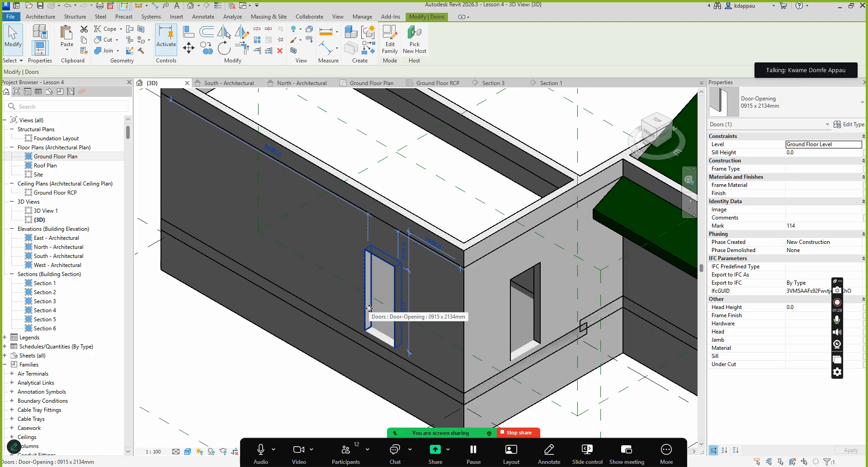
left_click(371, 319)
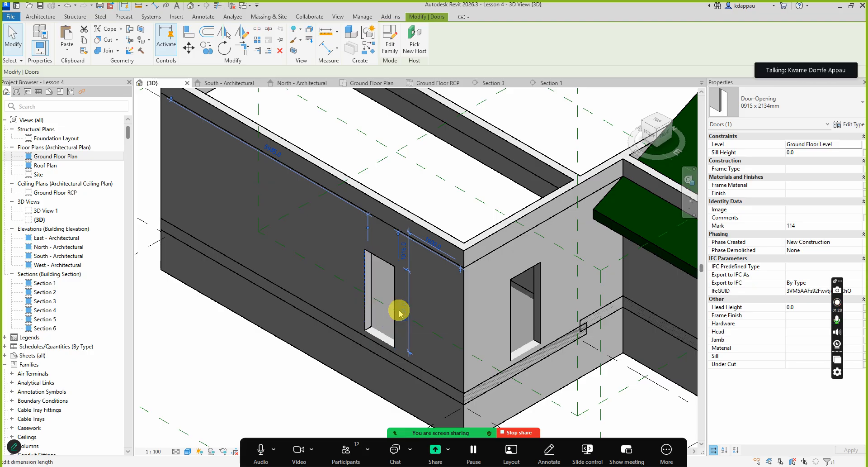
key("c")
key("o")
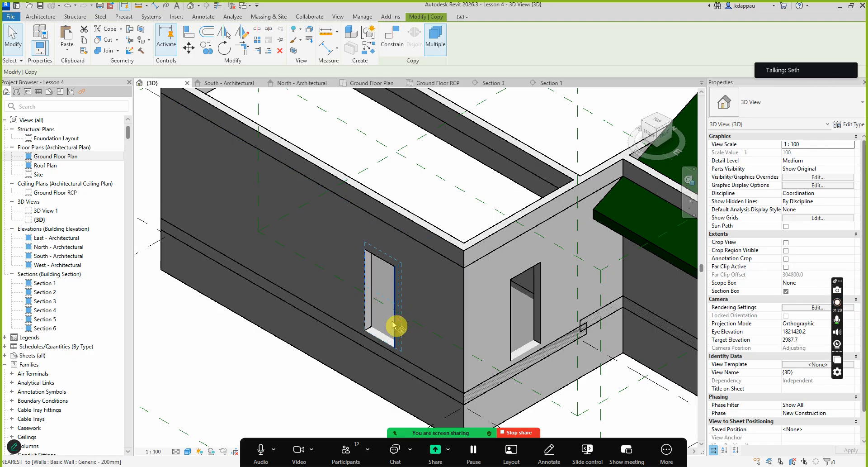
left_click(387, 329)
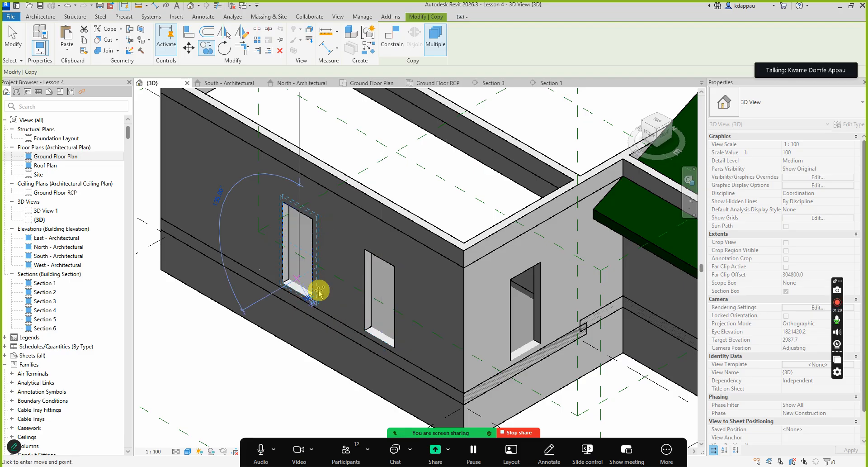
scroll(319, 291, "down", 3)
scroll(294, 268, "up", 2)
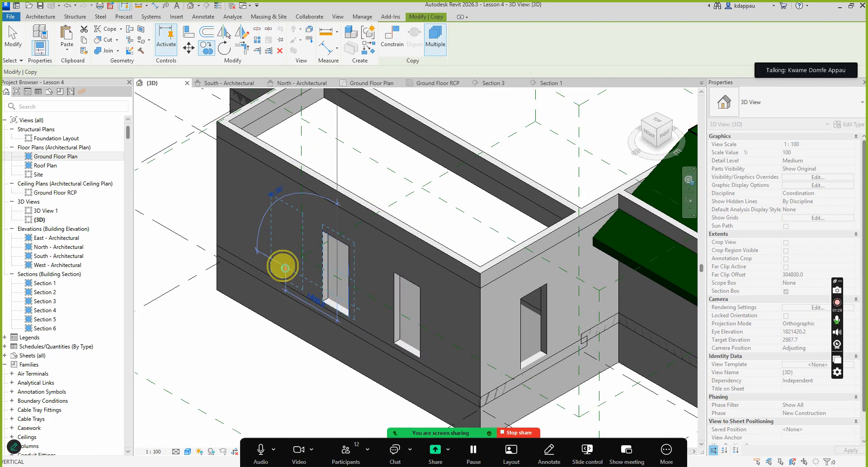
left_click(285, 268)
key("Escape")
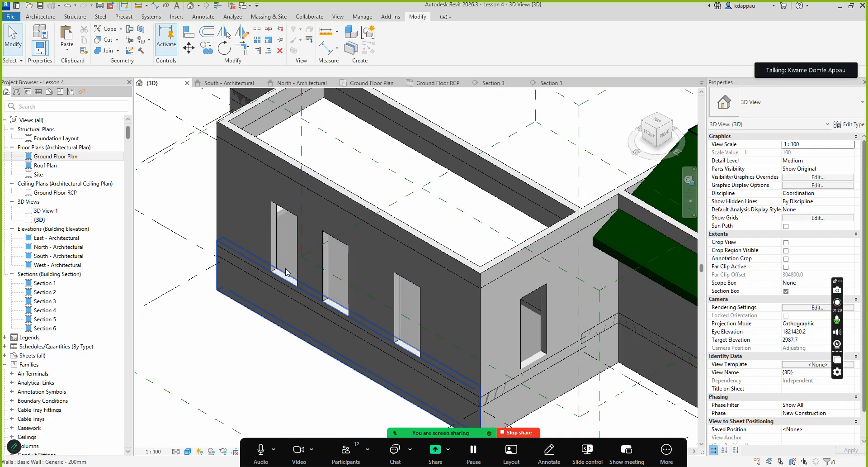
Delete the middle one of the three door openings in the terrace's long outer wall.
scroll(412, 329, "up", 3)
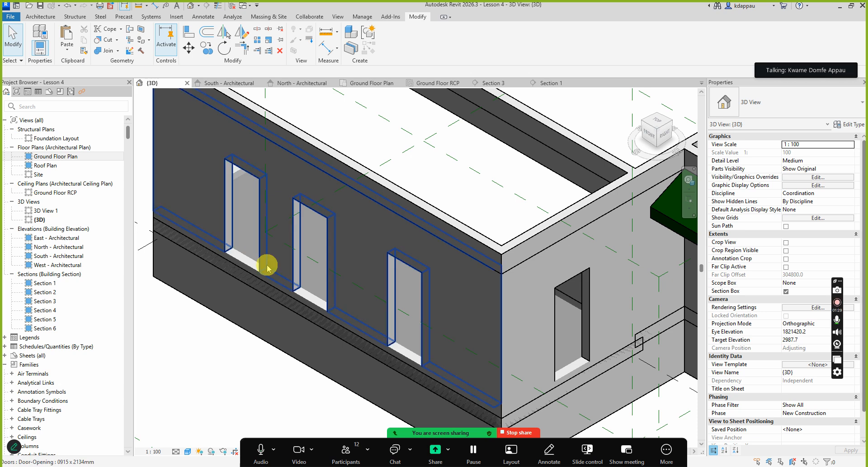
left_click(293, 276)
key("Delete")
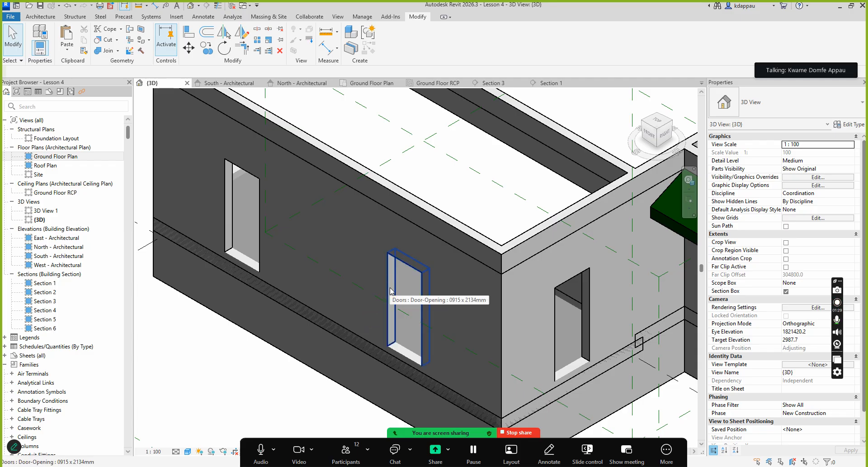
Examine the type properties of the door opening nearest the corner in the long terrace wall, leaving them without edits.
scroll(403, 289, "down", 1)
scroll(404, 329, "up", 4)
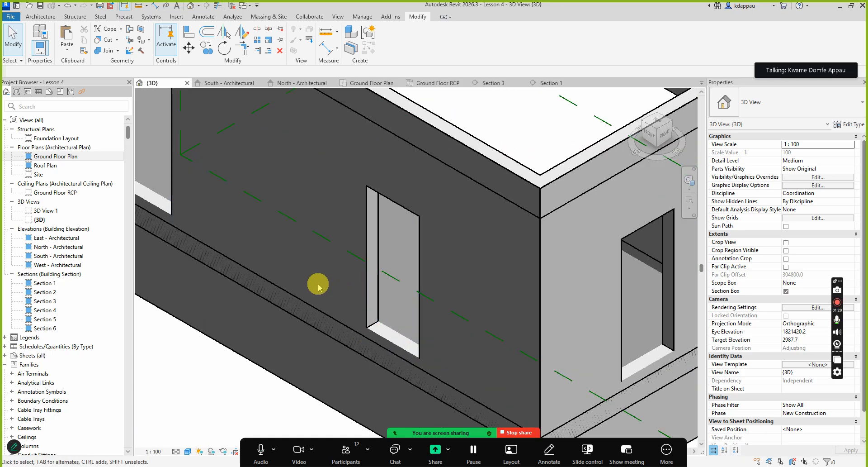
scroll(318, 288, "down", 2)
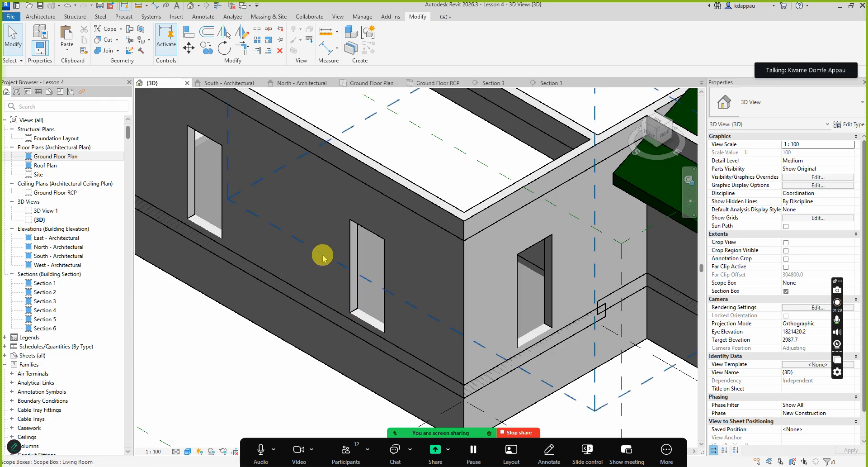
left_click(351, 263)
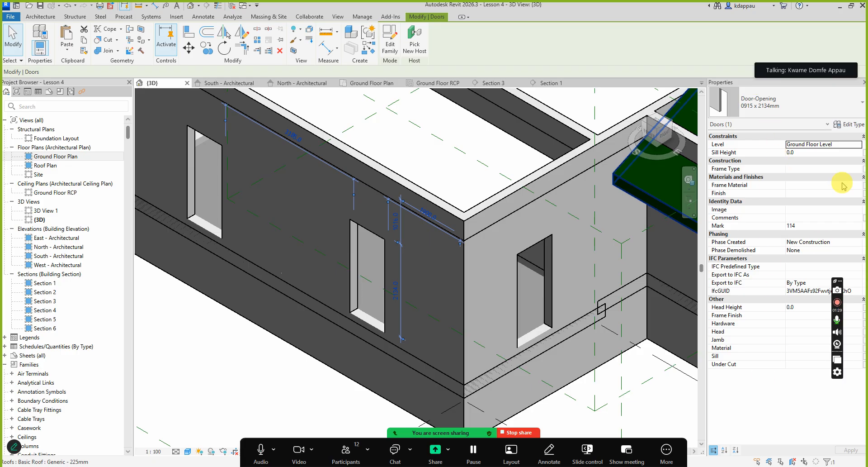
left_click(846, 124)
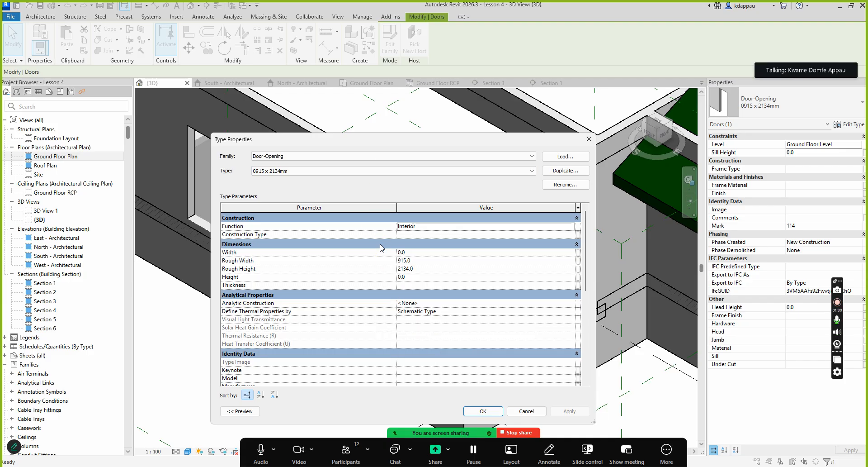
left_click(589, 140)
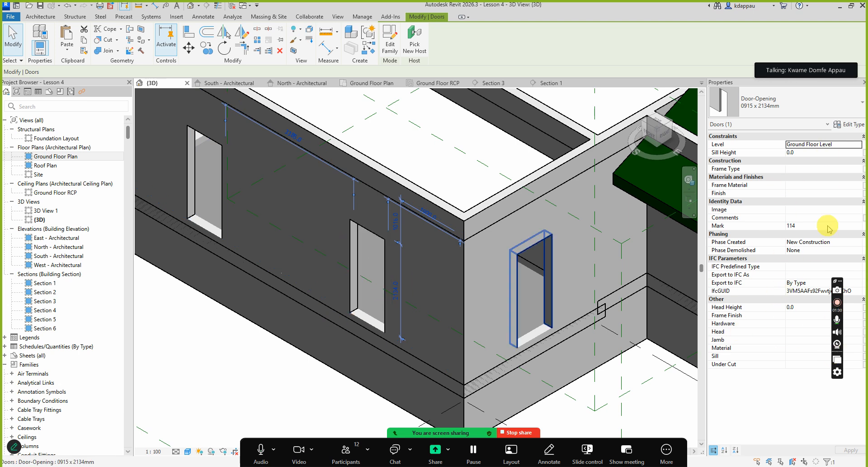
left_click(853, 128)
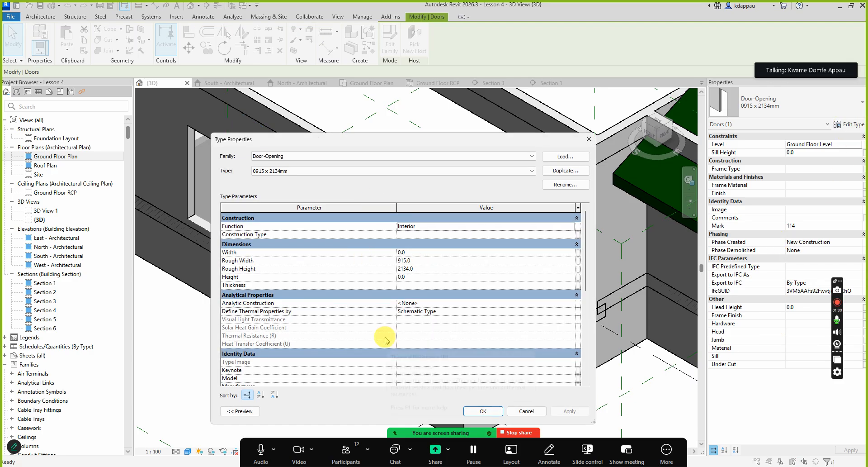
mouse_move(374, 320)
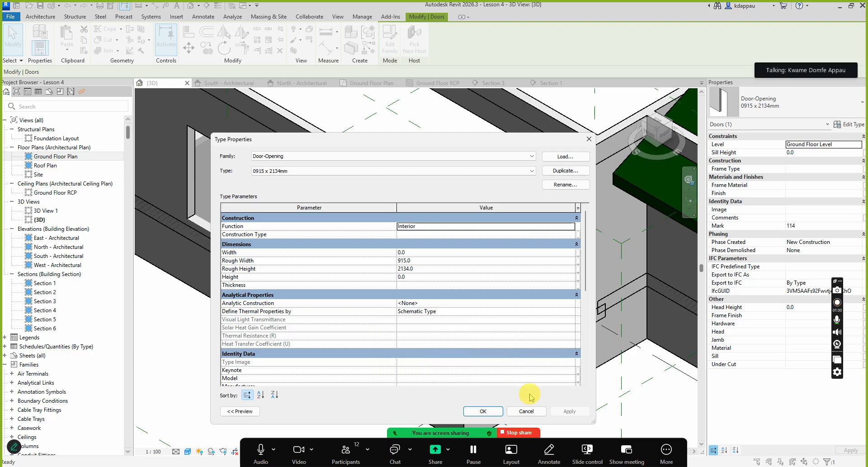
left_click(526, 410)
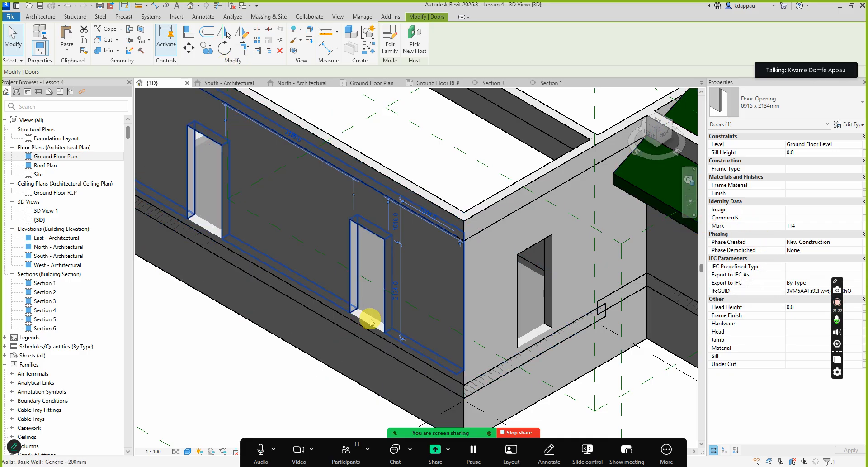
Copy the foundation wall beneath the terrace's long outer wall about 2 m outward, clear of the building.
scroll(367, 312, "down", 2)
middle_click_drag(358, 300, 361, 307, "shift")
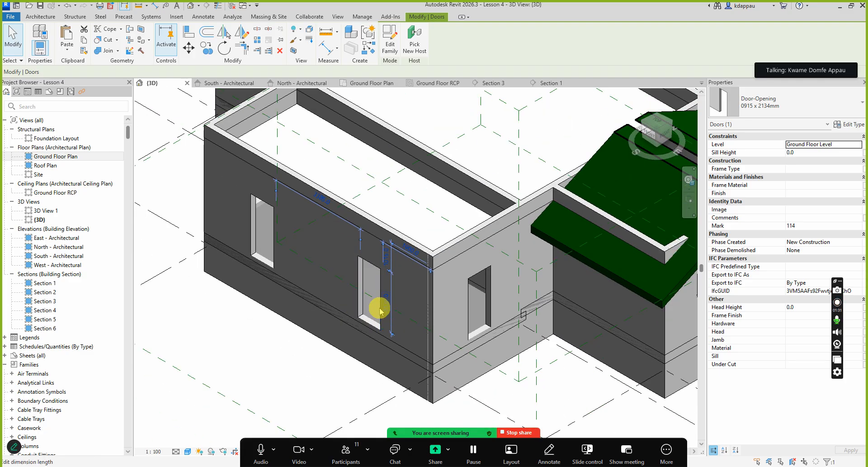
middle_click_drag(380, 311, 409, 307, "shift")
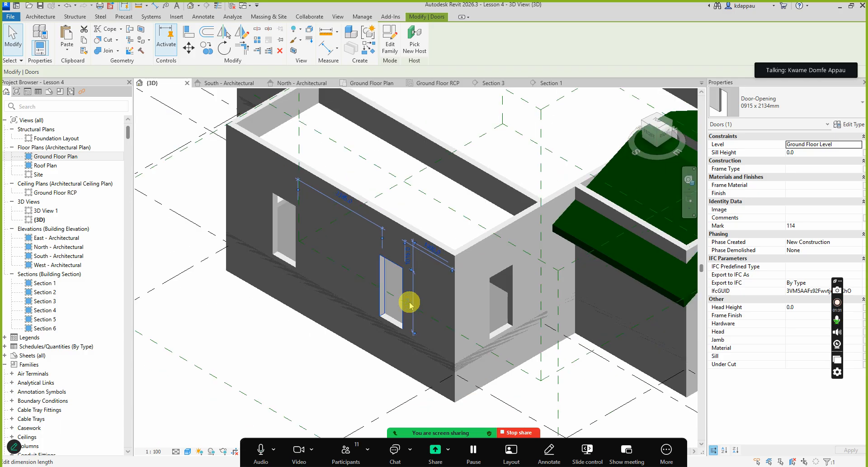
scroll(409, 305, "down", 5)
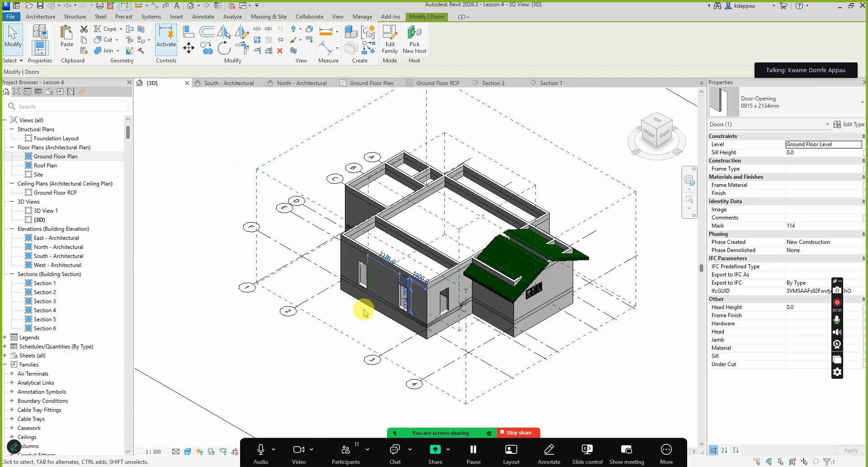
scroll(362, 312, "up", 3)
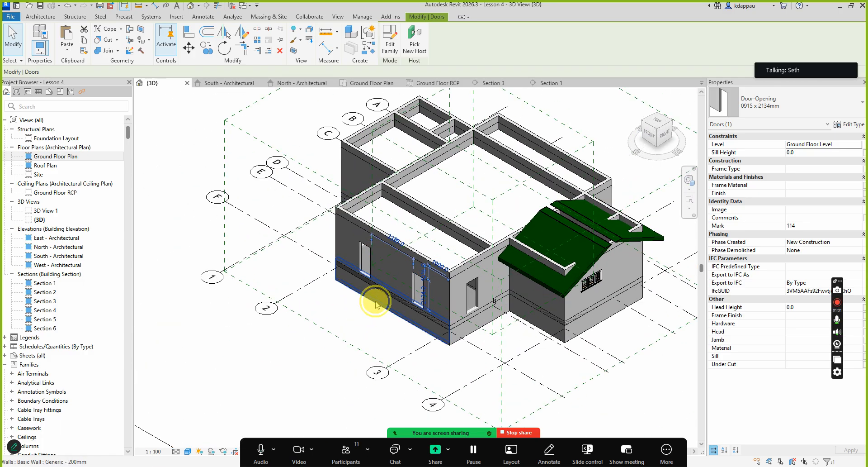
left_click(376, 301)
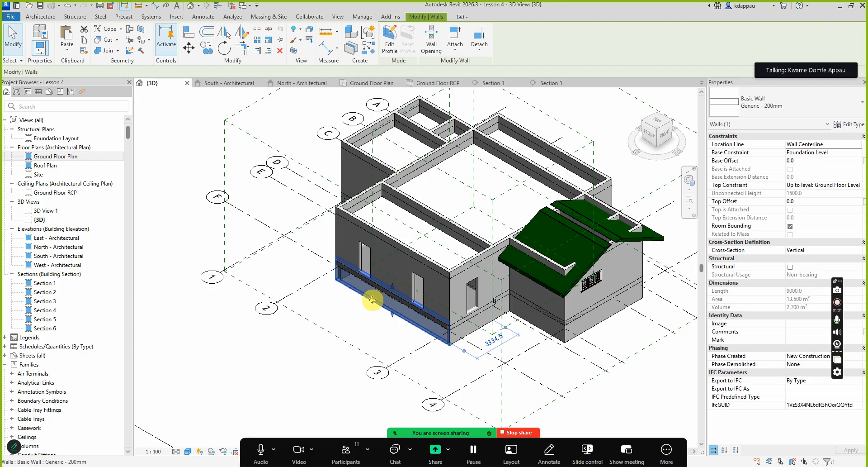
key("c")
key("o")
scroll(445, 342, "up", 3)
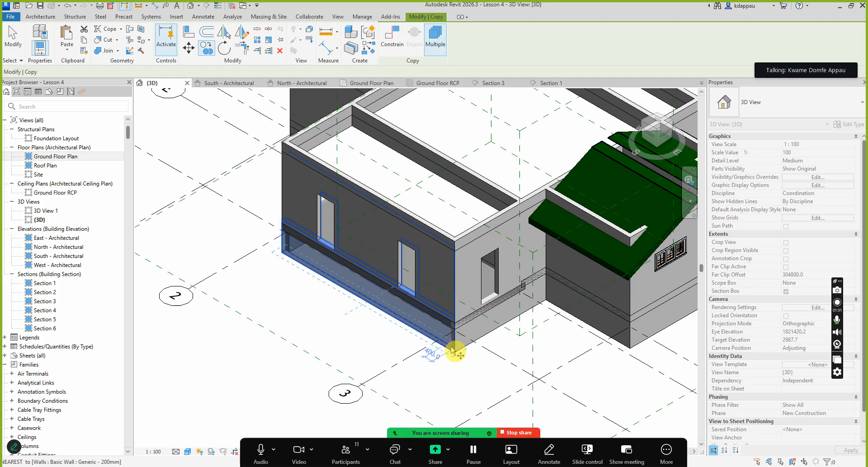
left_click(451, 346)
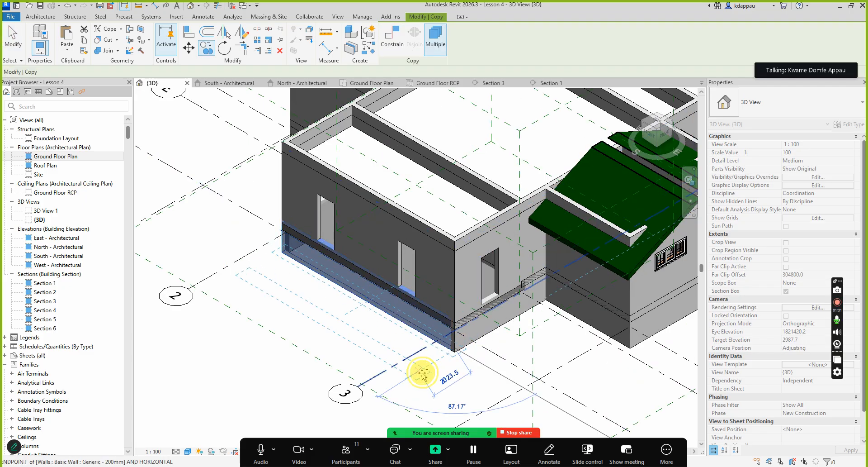
left_click(427, 365)
key("Escape")
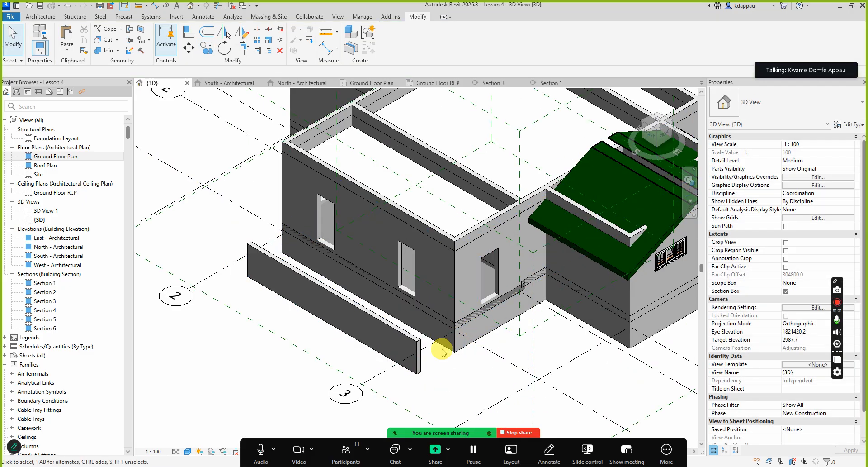
Shorten the copied wall from its end near grid 3 to a length of about 3600 mm.
scroll(433, 335, "up", 2)
left_click(432, 332)
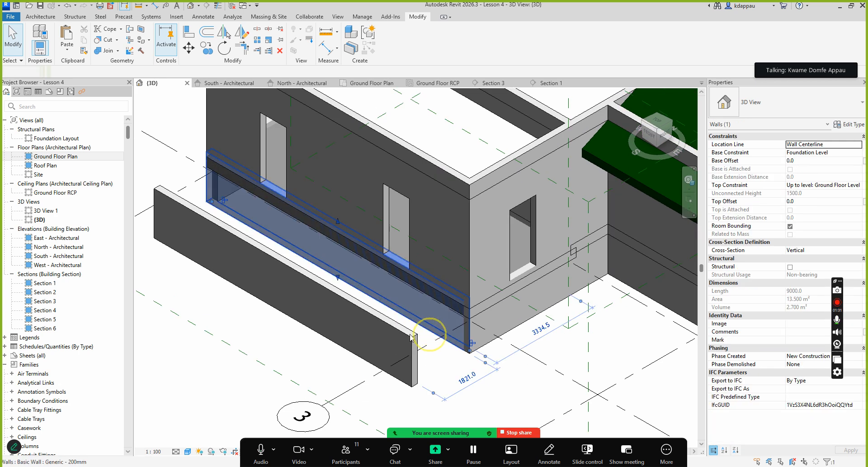
left_click(372, 308)
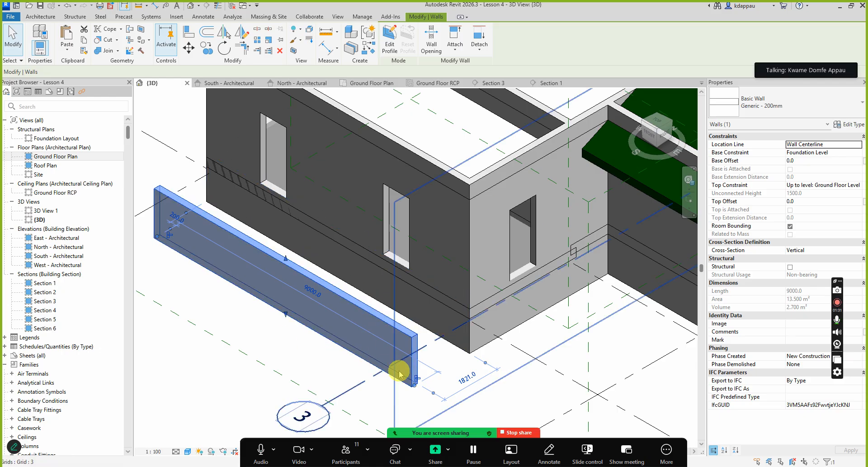
left_click_drag(414, 385, 252, 295)
left_click(295, 333)
scroll(228, 296, "up", 2)
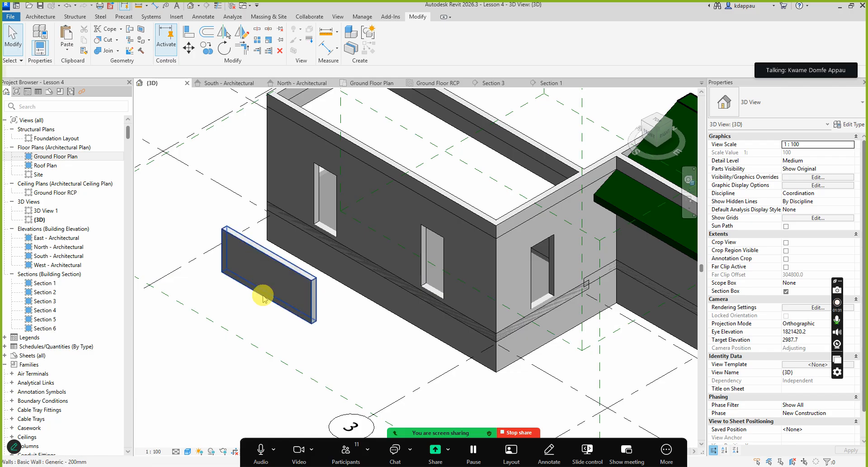
Set the shortened wall's base constraint to Ground Floor Level.
left_click(265, 249)
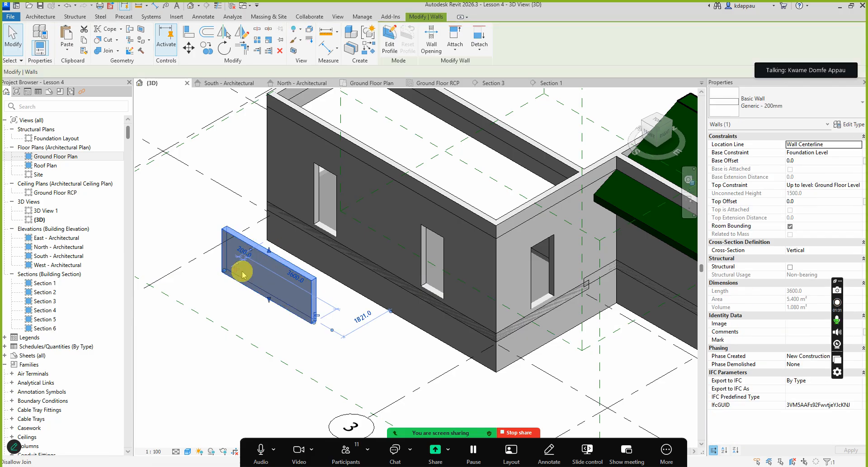
left_click(824, 155)
left_click(855, 154)
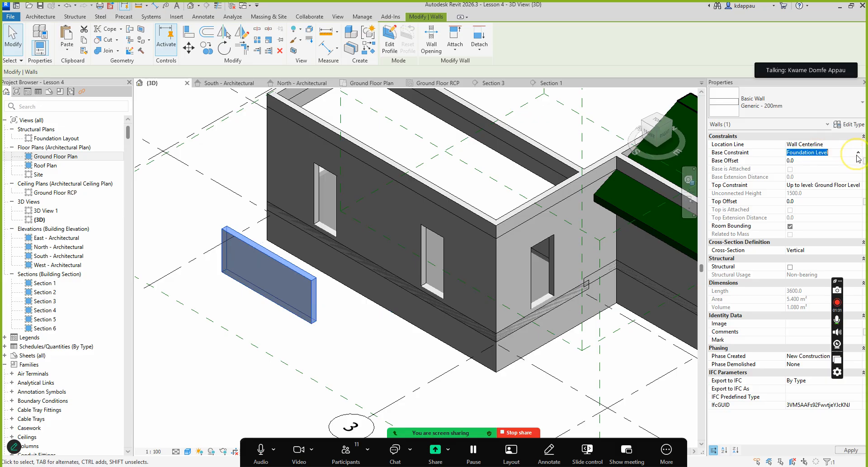
left_click(807, 174)
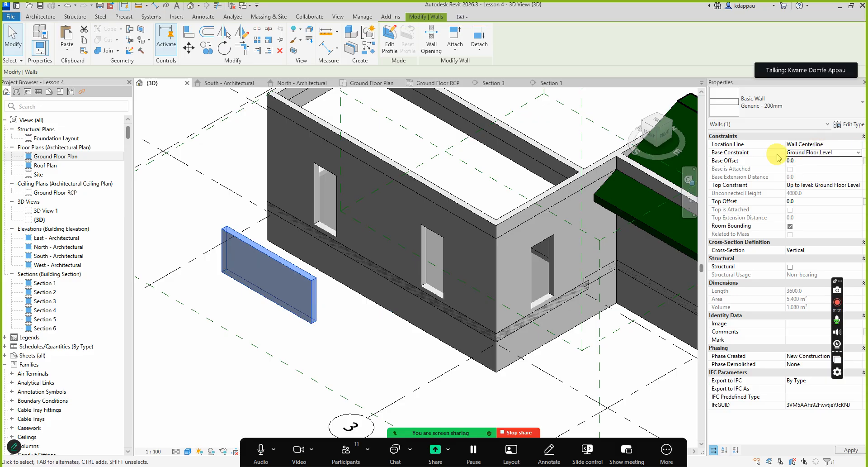
Set the copied wall's top constraint to Roof Level.
left_click(818, 188)
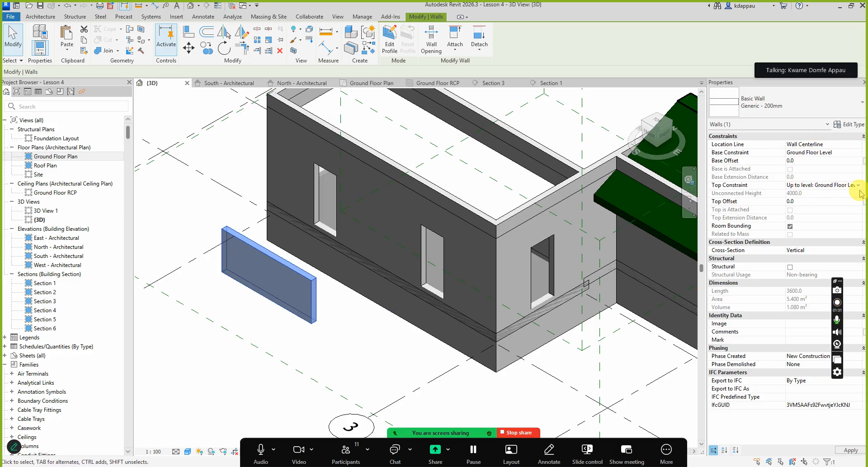
left_click(858, 186)
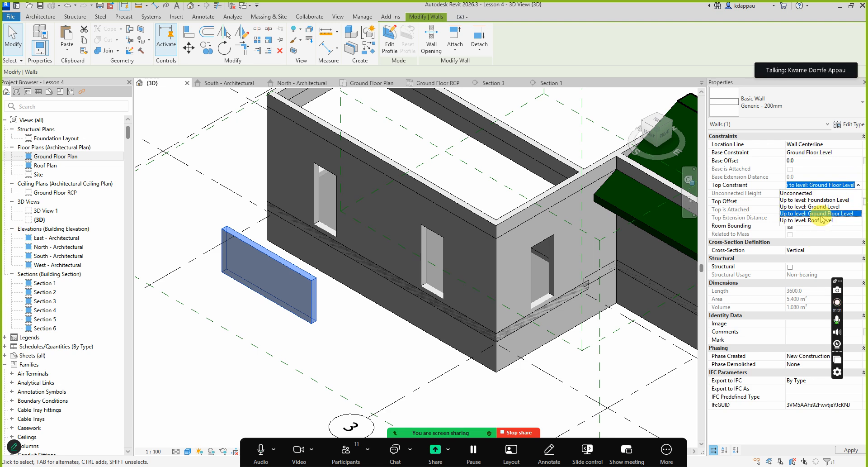
left_click(819, 221)
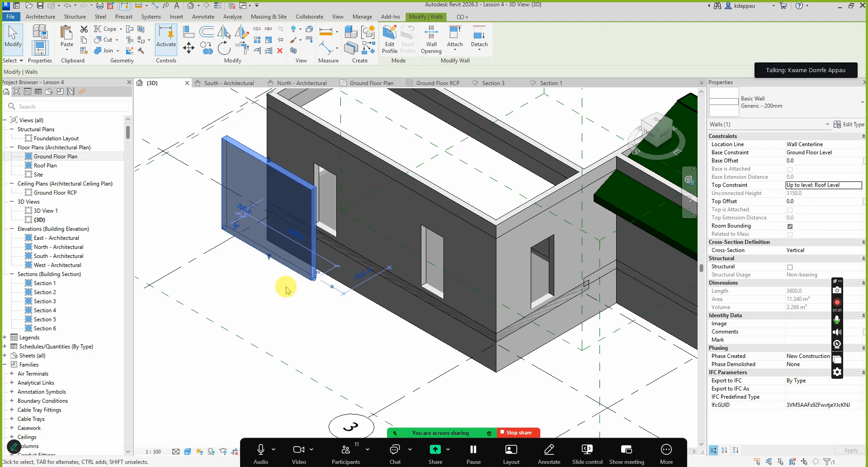
scroll(282, 288, "down", 2)
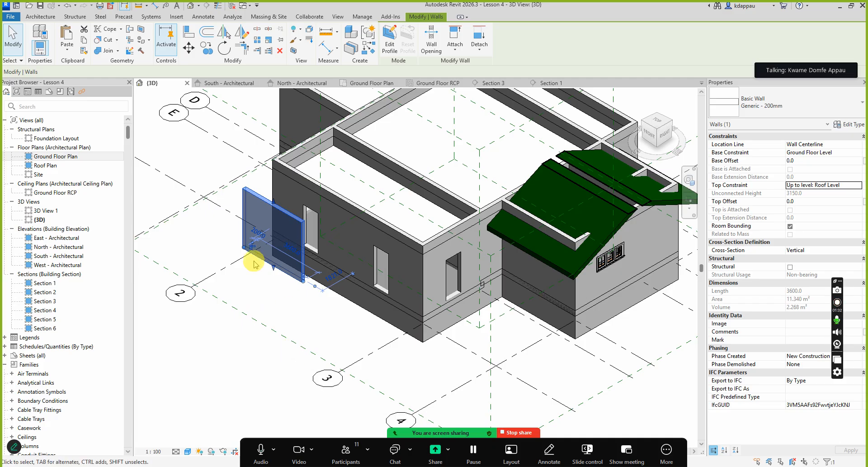
scroll(262, 231, "up", 3)
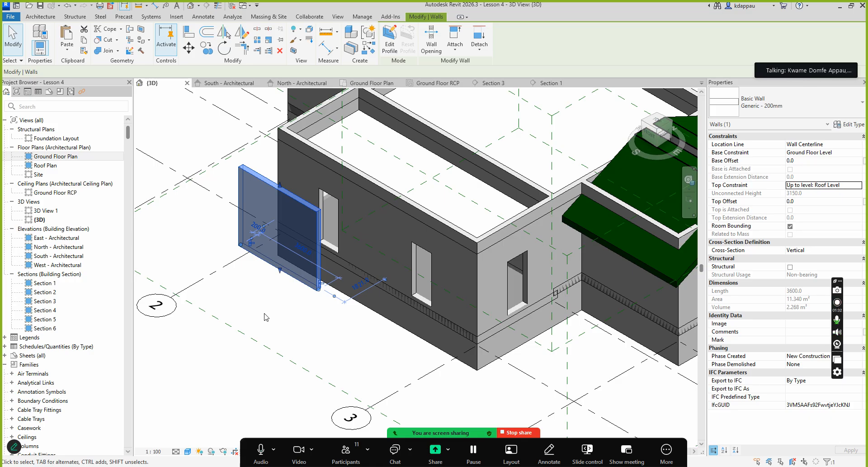
Delete the copied wall standing beside the terrace.
key("Delete")
scroll(494, 301, "up", 4)
scroll(484, 228, "up", 3)
scroll(478, 302, "down", 3)
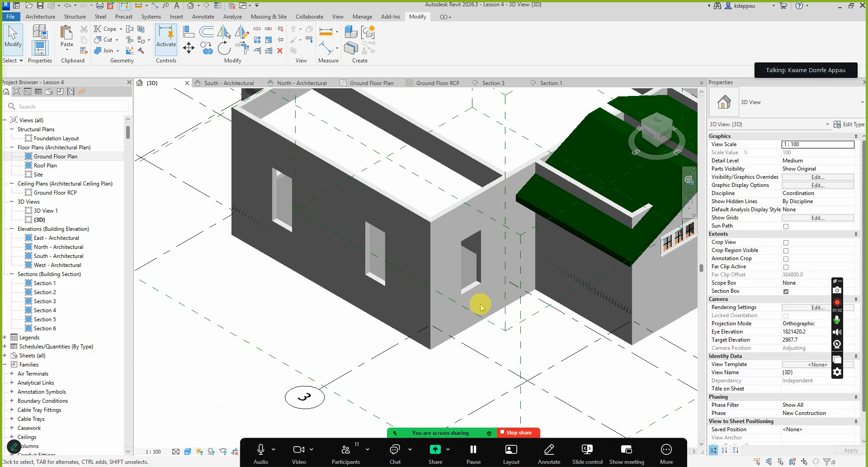
Select the door opening in the terrace's short side wall near grid 3 and switch to the Ground Floor Plan.
scroll(407, 265, "up", 4)
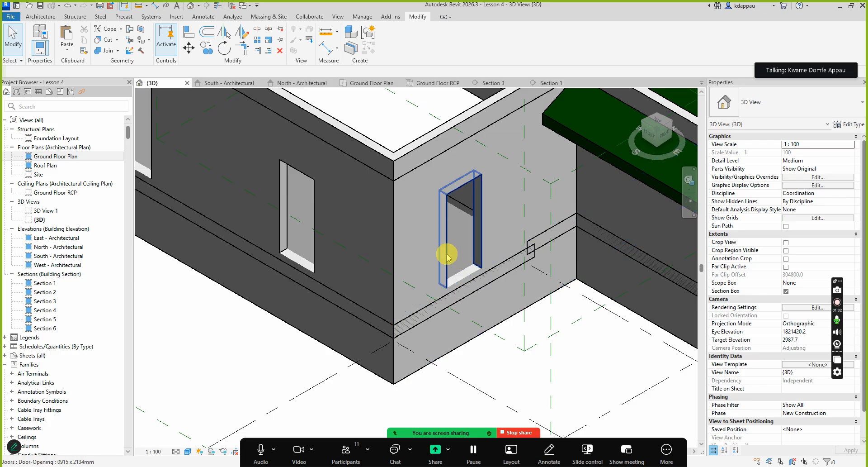
left_click(445, 282)
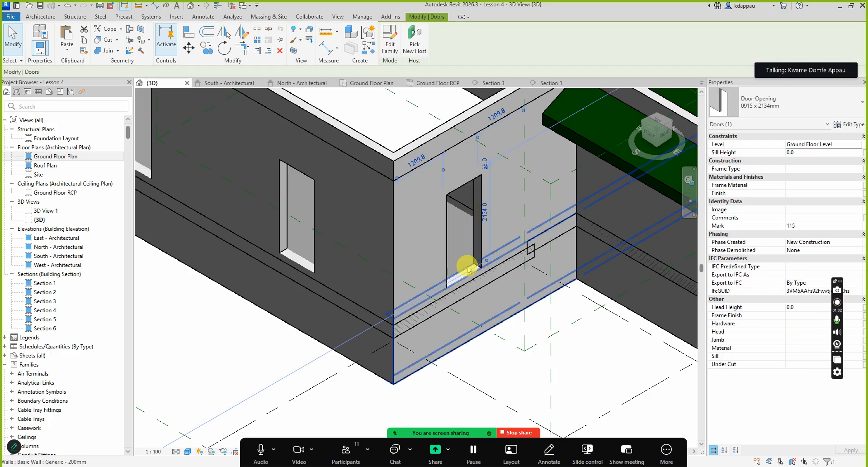
double_click(54, 156)
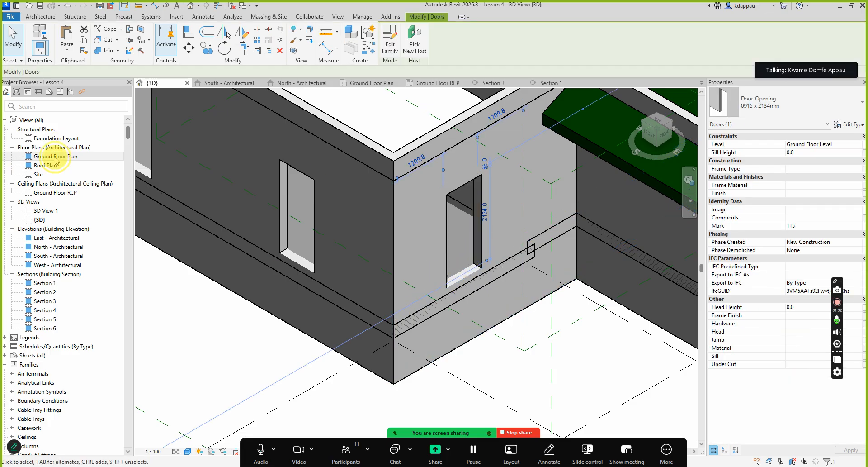
scroll(407, 263, "down", 3)
scroll(506, 247, "up", 3)
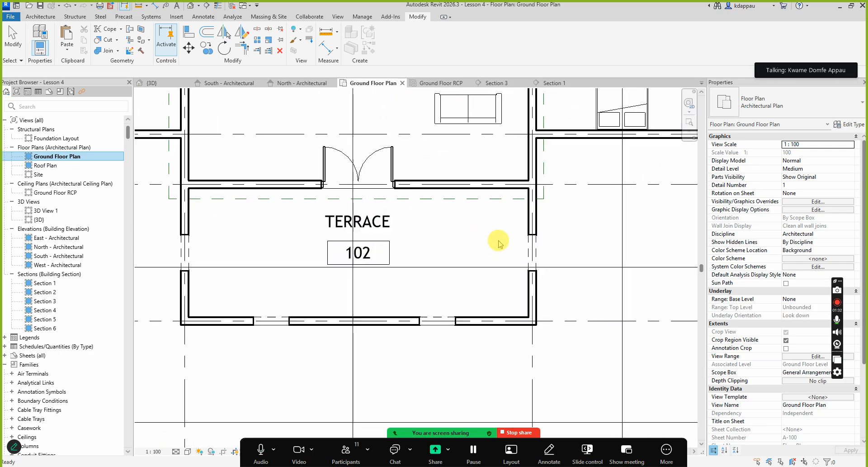
Measure the clear distance between the terrace's two long walls with an aligned dimension, without placing it.
left_click(492, 231)
key("d")
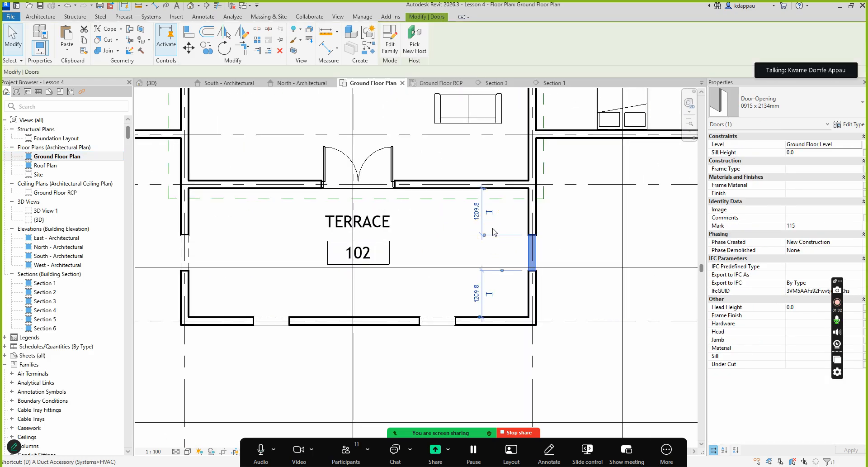
key("i")
left_click(507, 188)
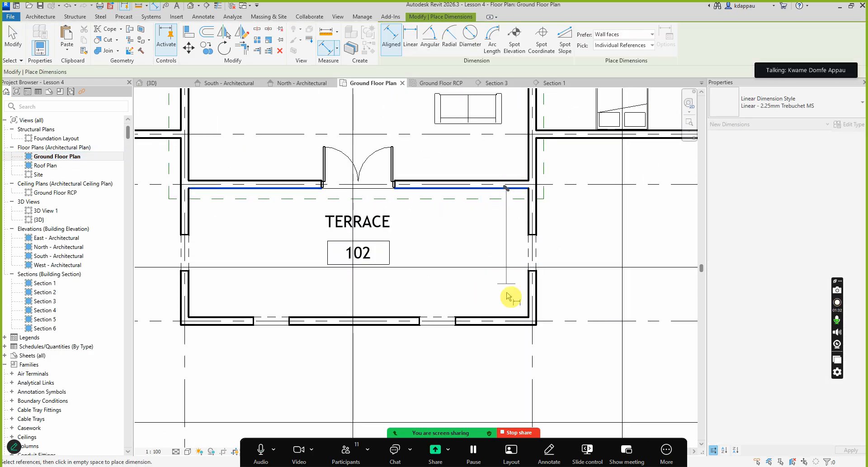
scroll(509, 317, "up", 1)
left_click(507, 319)
scroll(497, 273, "up", 1)
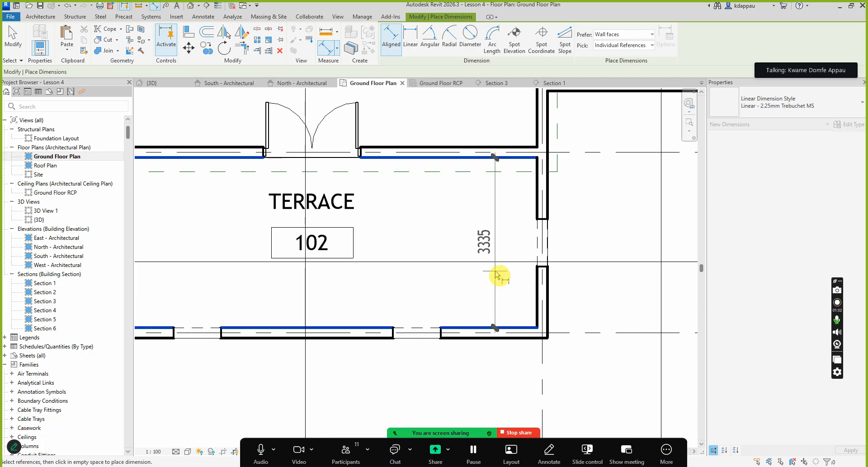
key("Escape")
scroll(497, 274, "down", 1)
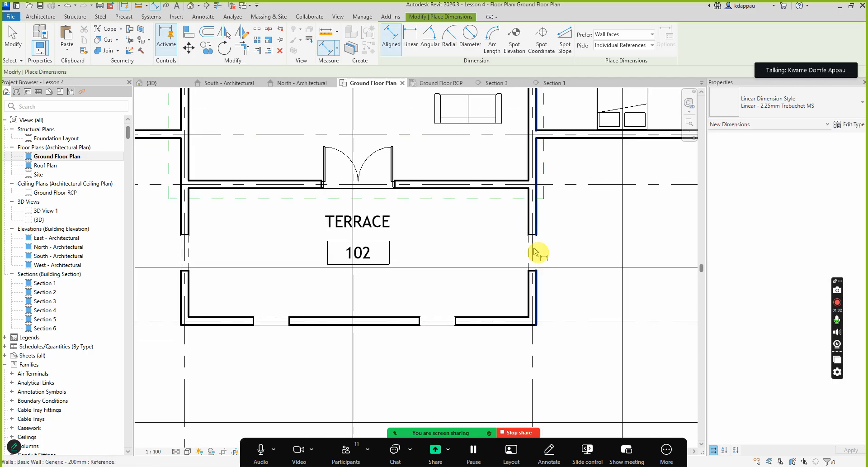
scroll(497, 235, "up", 1)
right_click(493, 231)
left_click(506, 237)
Duplicate the type of the door opening in the terrace's short side wall as 0915 x 2134mm 2.
scroll(530, 274, "up", 1)
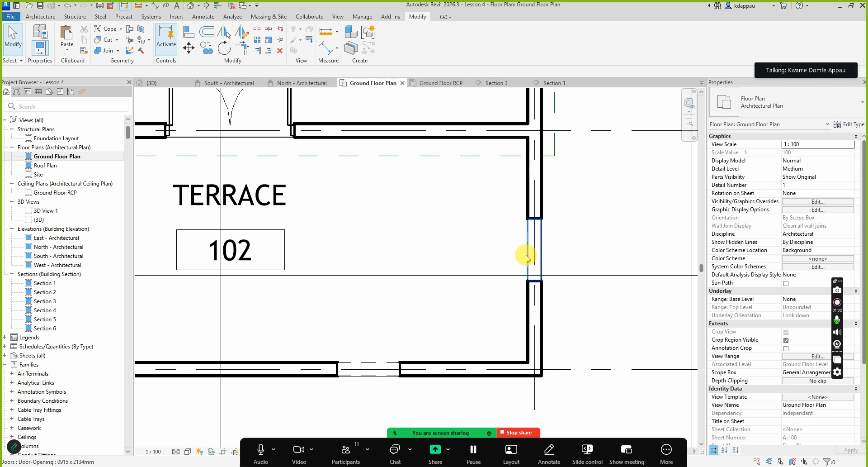
left_click(530, 257)
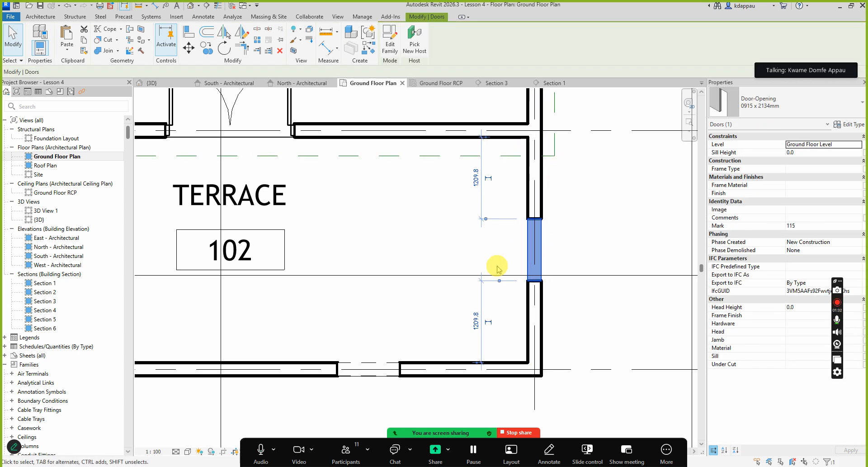
scroll(497, 269, "down", 1)
scroll(524, 256, "up", 1)
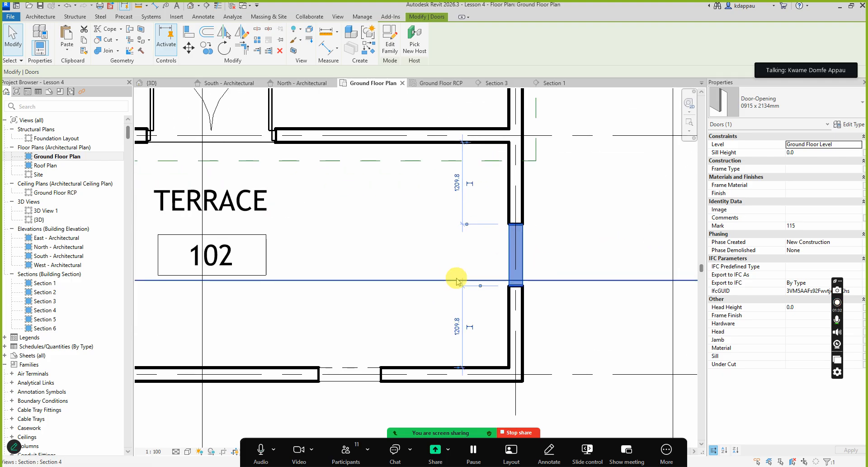
scroll(457, 281, "down", 1)
scroll(493, 263, "up", 1)
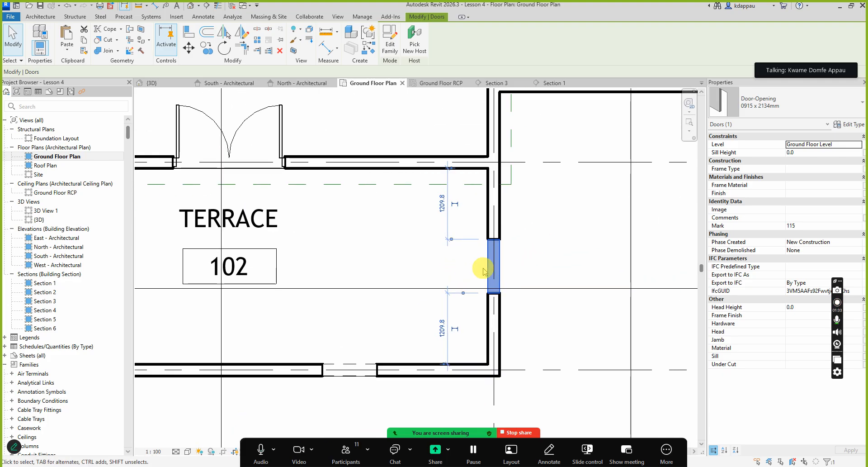
left_click(859, 126)
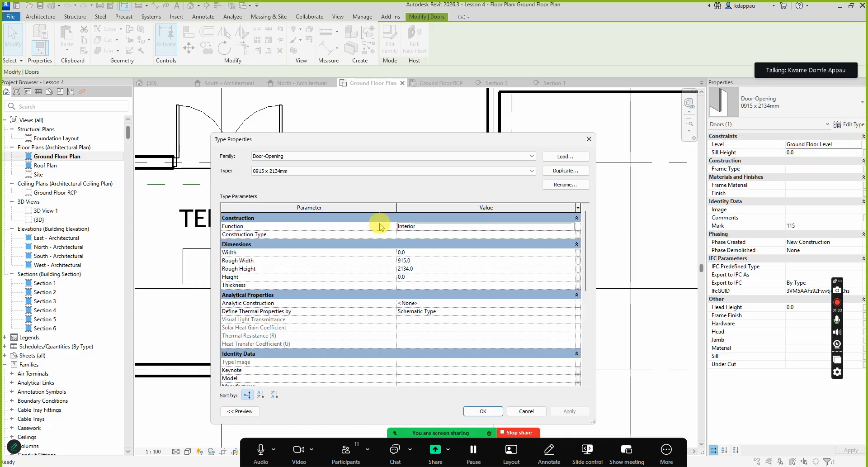
left_click(418, 252)
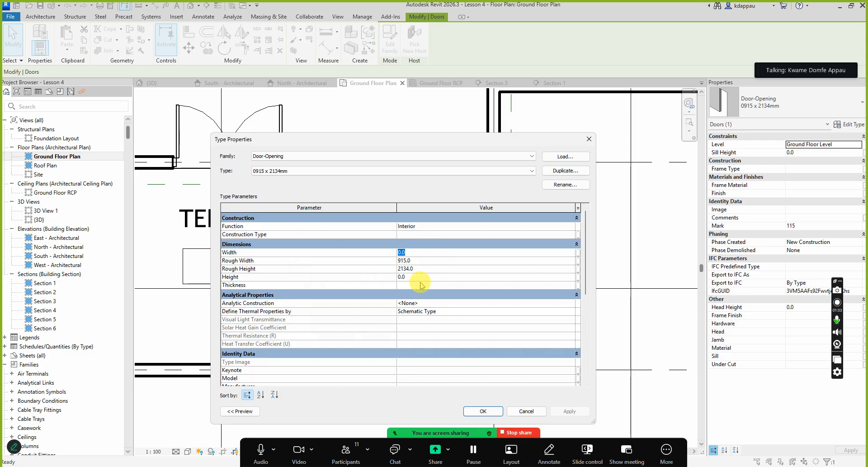
left_click(427, 268)
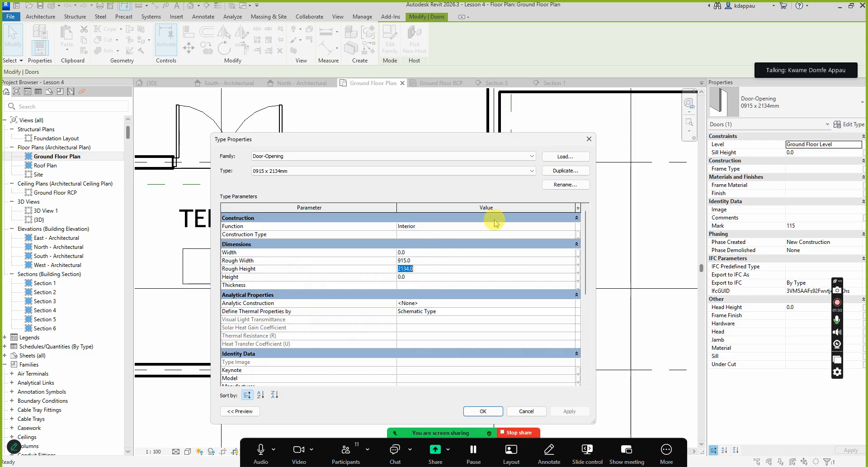
left_click(565, 171)
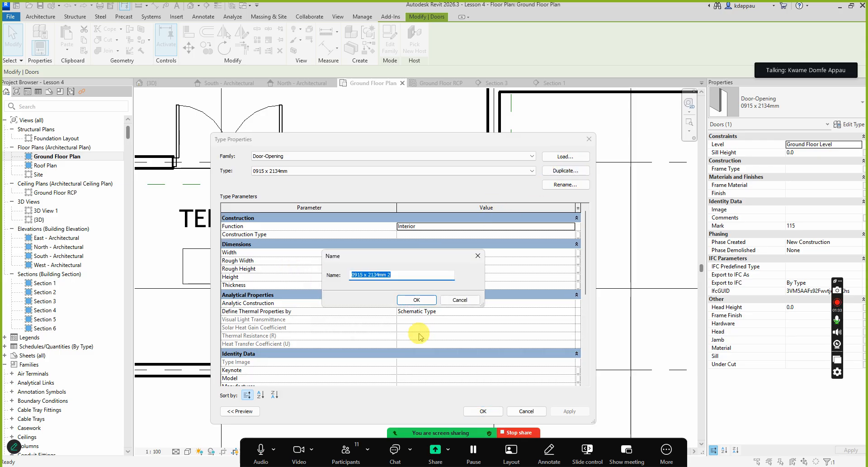
left_click(408, 300)
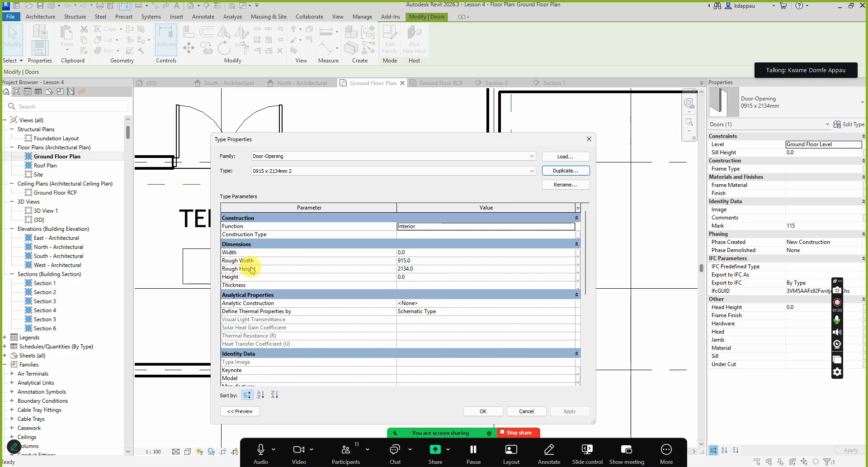
Set the duplicated opening type's Rough Width to 2400 and Rough Height to 2100, and dismiss the save reminder.
left_click(448, 261)
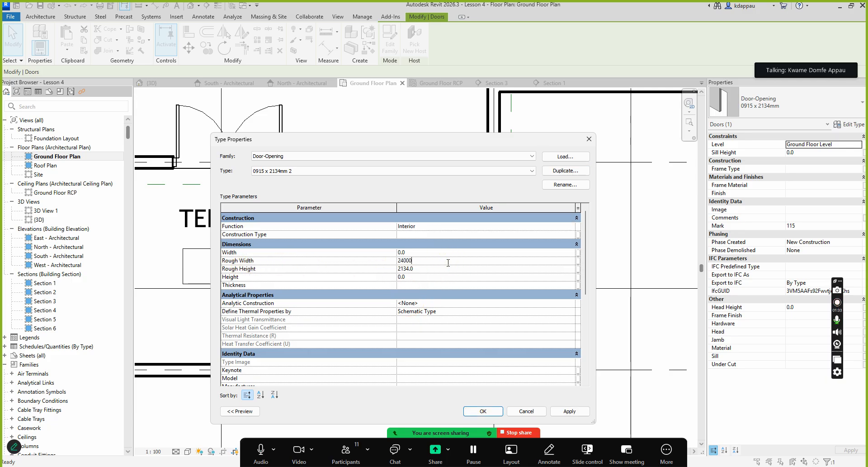
left_click(436, 269)
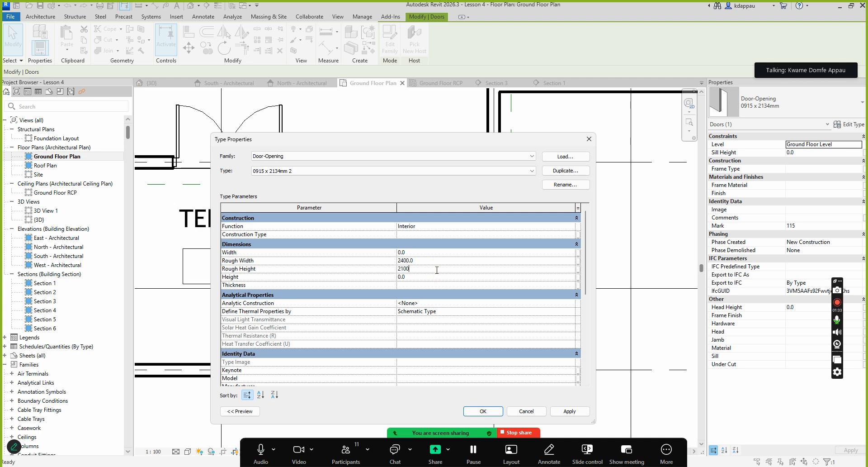
left_click(478, 411)
scroll(475, 362, "up", 3)
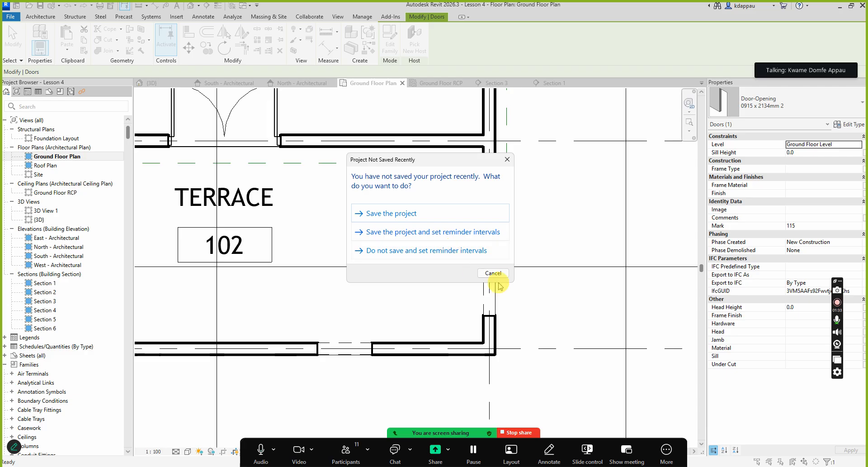
left_click(494, 274)
Examine the resized opening in the terrace's short side wall and the narrow opening around the corner in the 3D view.
scroll(398, 254, "up", 3)
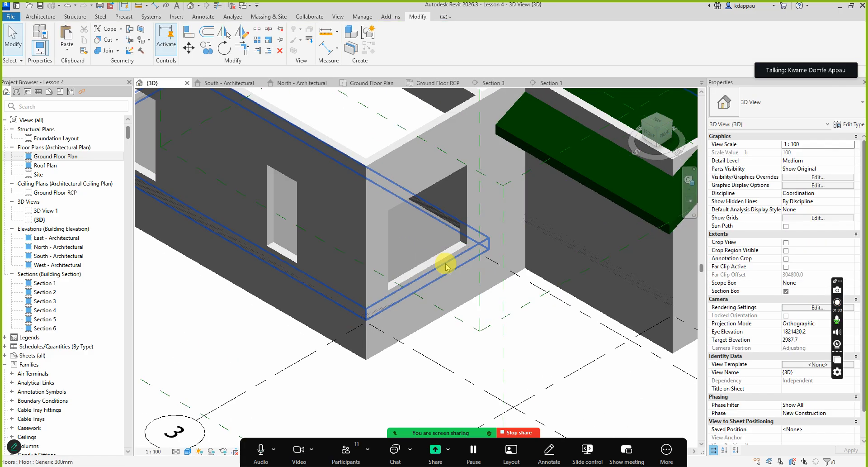
scroll(396, 240, "down", 2)
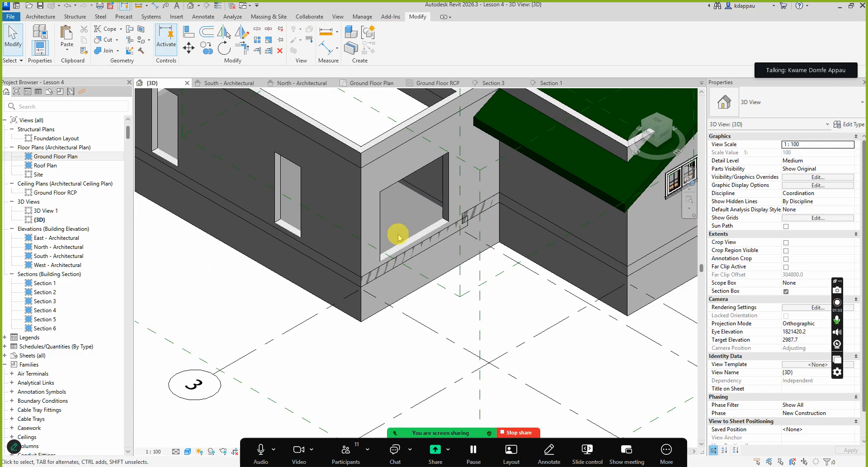
scroll(385, 231, "up", 1)
left_click(264, 206)
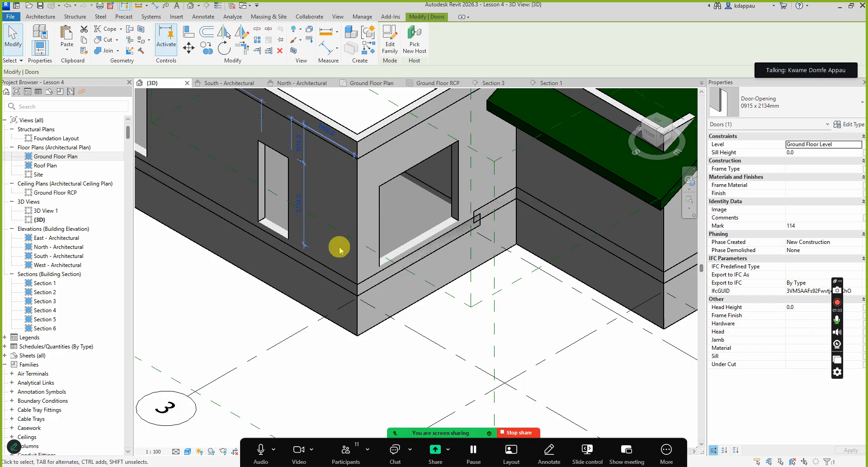
left_click(378, 230)
key("Escape")
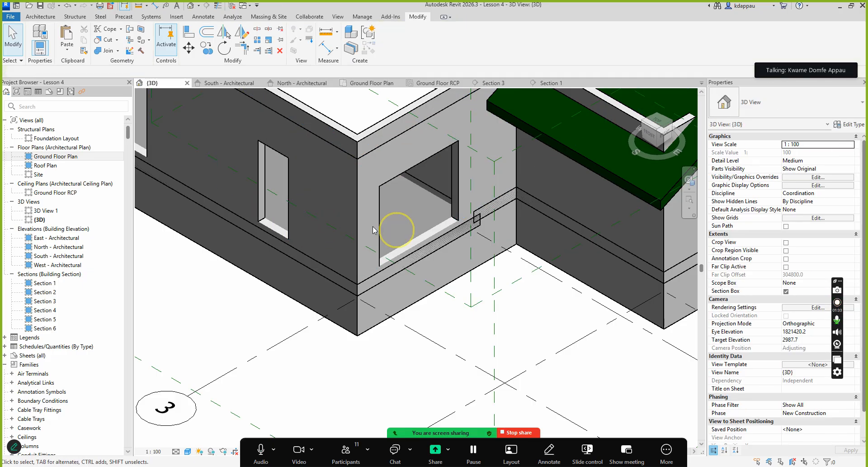
left_click(387, 227)
left_click(260, 284)
middle_click_drag(258, 277, 399, 238, "shift")
Place an opening similar to the resized one in the long terrace wall, between its two narrow openings.
left_click(380, 240)
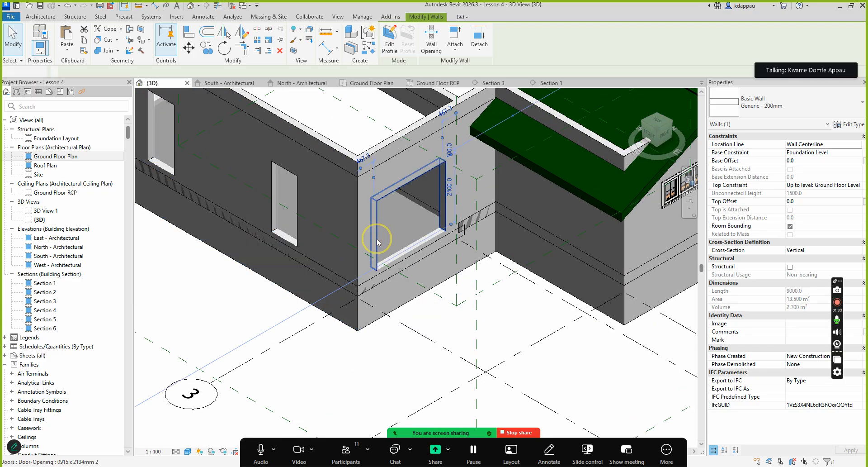
right_click(379, 241)
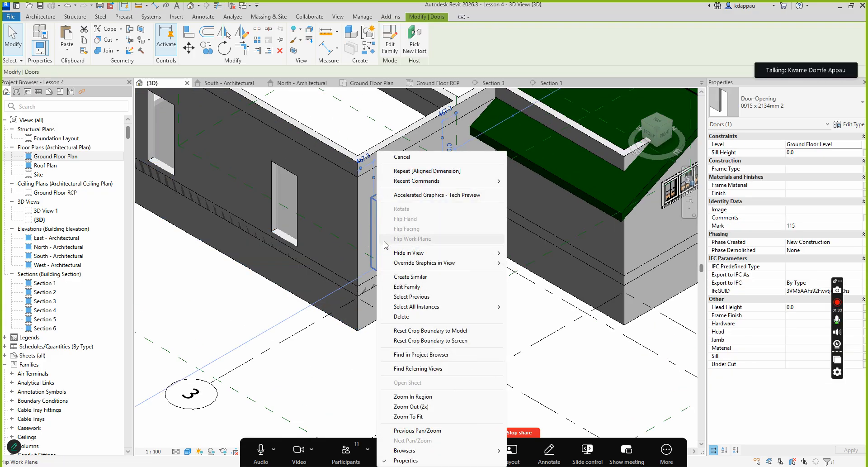
left_click(410, 277)
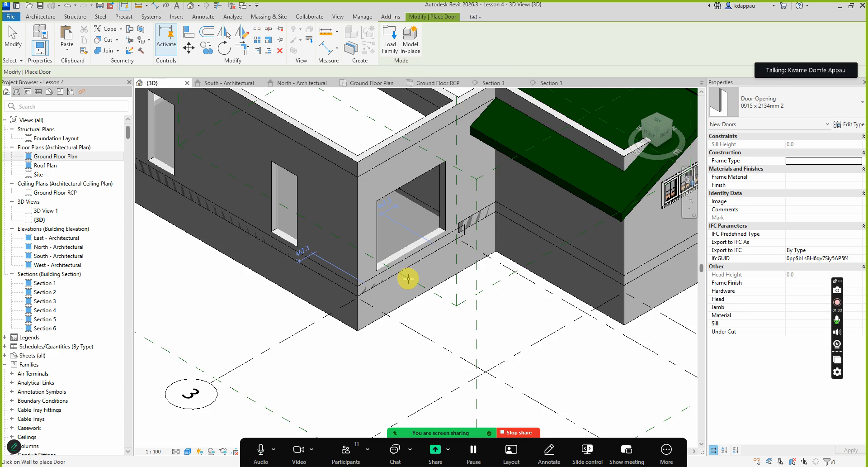
scroll(314, 235, "down", 3)
scroll(287, 220, "up", 5)
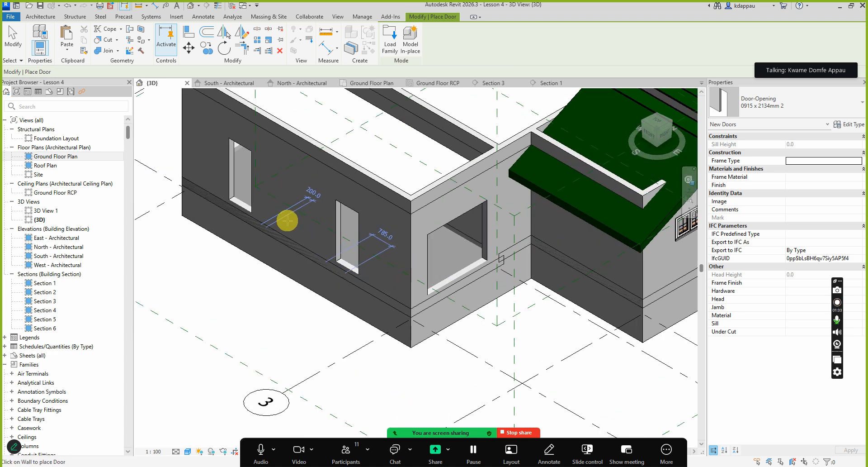
left_click(285, 219)
key("Escape")
key("Escape")
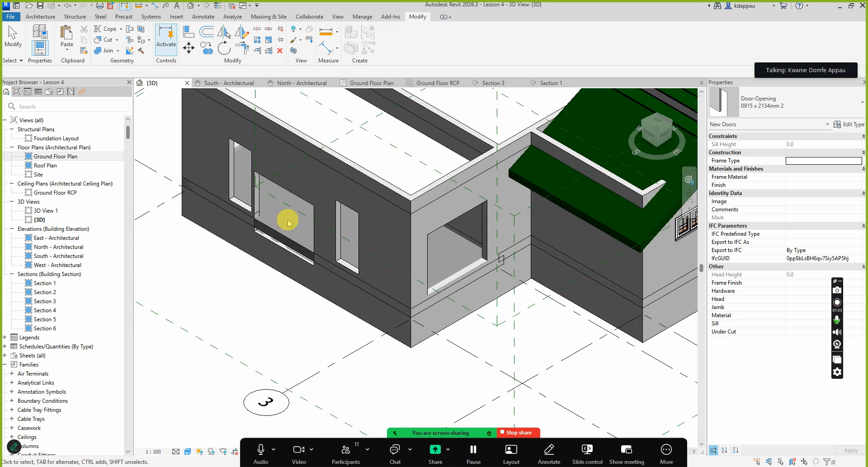
Delete the wide opening placed between the two narrow openings in the long terrace wall.
left_click(288, 250)
left_click(234, 314)
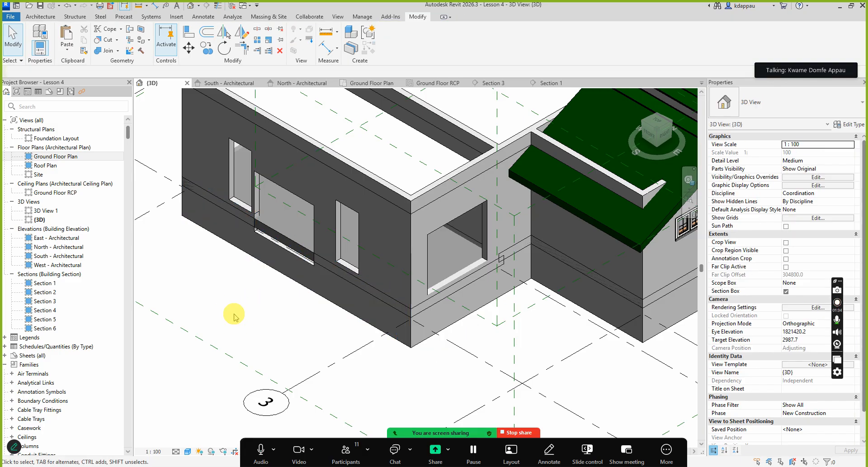
left_click(291, 196)
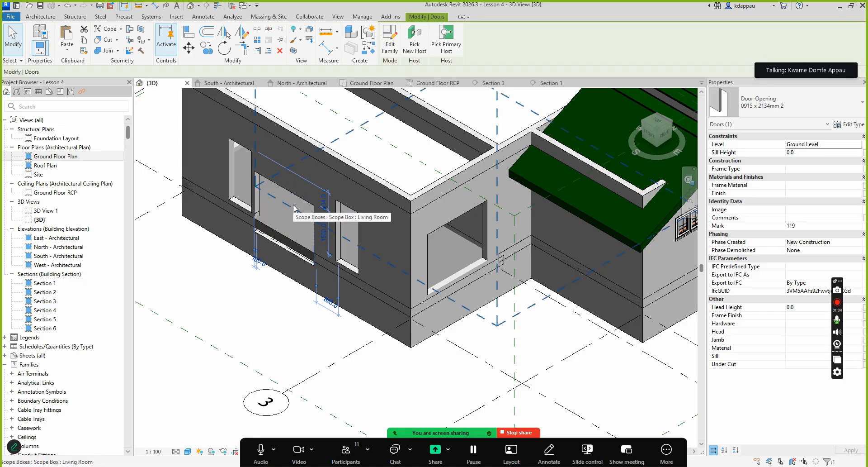
key("Escape")
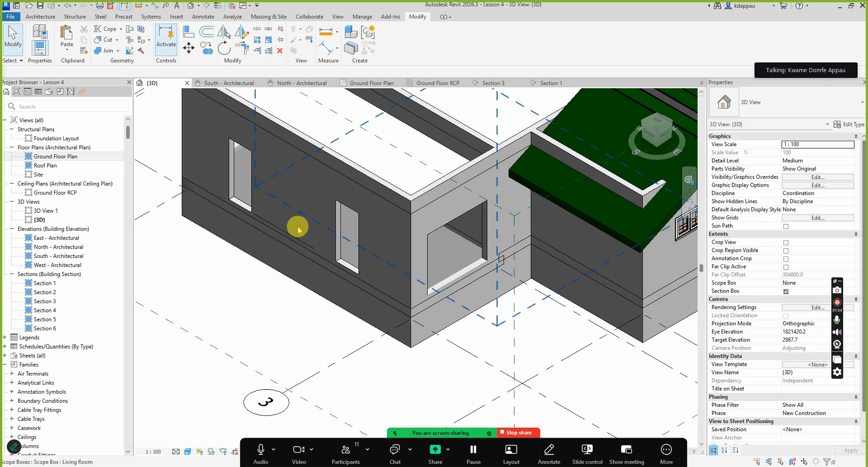
Look through the meeting's participant list and close it.
left_click(347, 450)
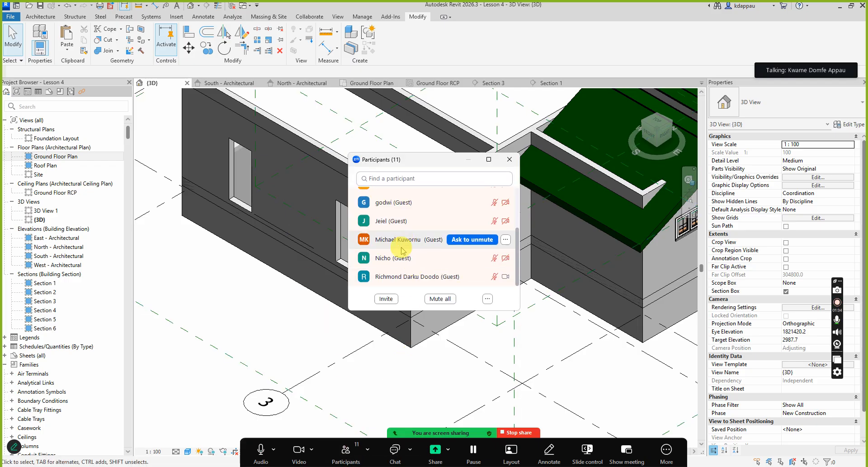
scroll(409, 250, "up", 5)
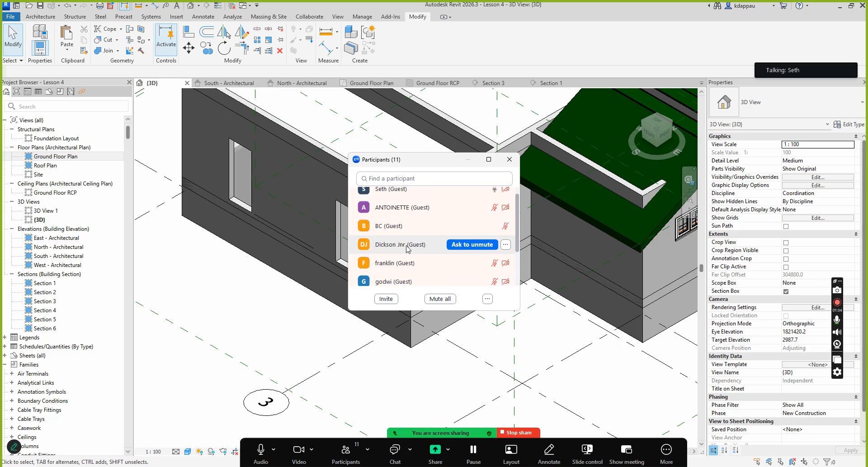
scroll(412, 247, "down", 3)
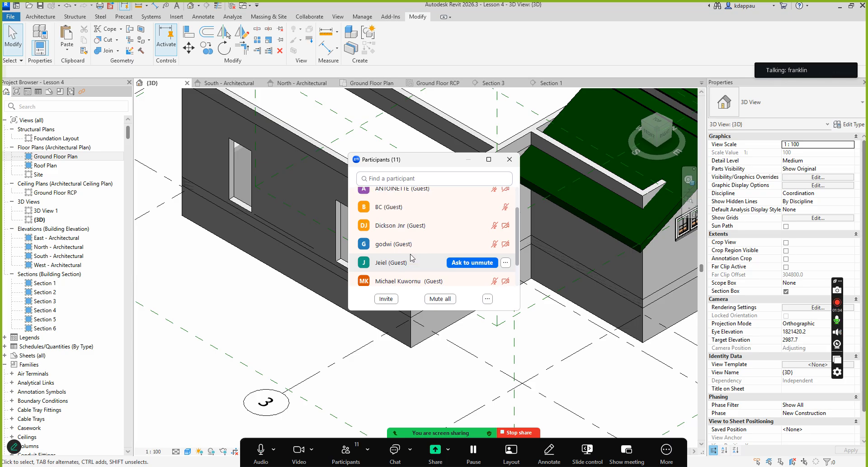
left_click(346, 450)
Examine the terrace's long and short walls and their openings in the 3D view.
scroll(428, 272, "up", 2)
scroll(429, 272, "down", 4)
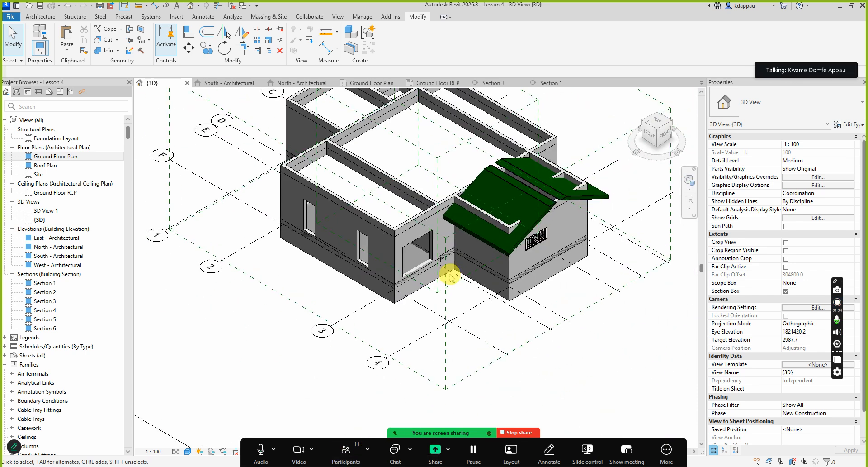
scroll(449, 275, "up", 1)
scroll(264, 208, "up", 1)
scroll(381, 320, "down", 3)
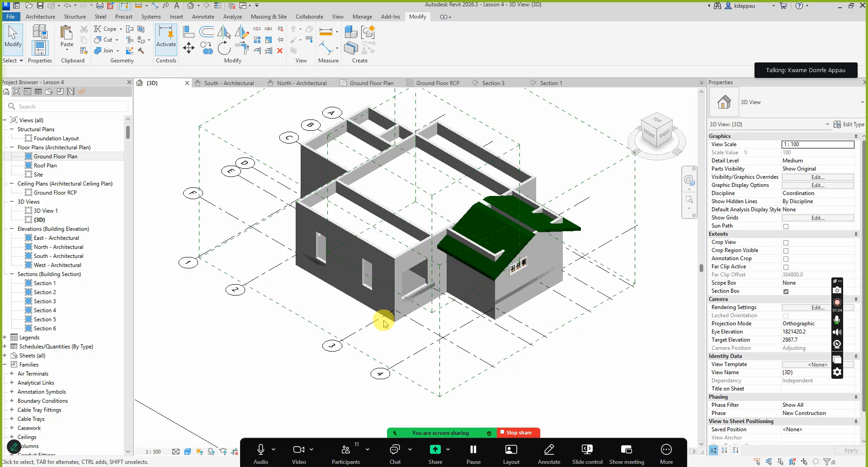
scroll(393, 308, "up", 4)
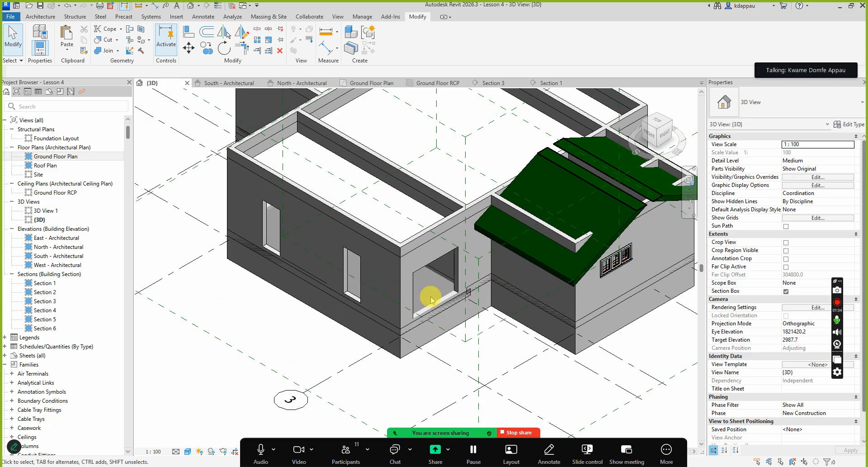
scroll(419, 288, "up", 2)
scroll(340, 305, "down", 2)
scroll(366, 285, "up", 3)
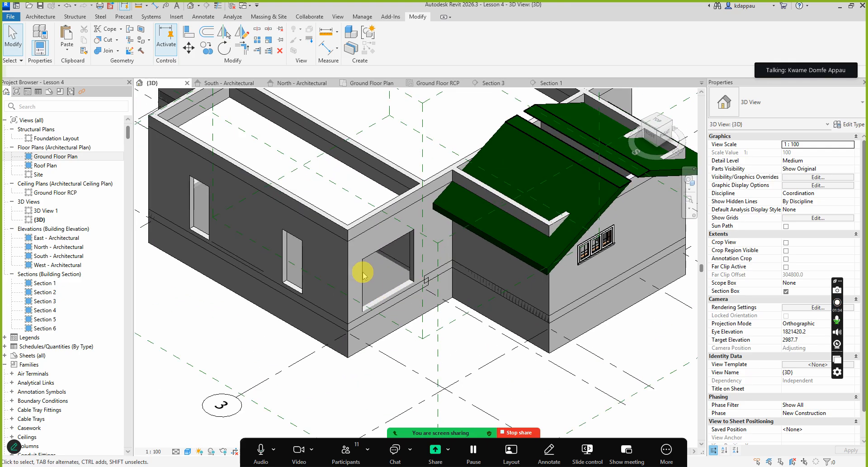
scroll(366, 280, "down", 2)
left_click(360, 276)
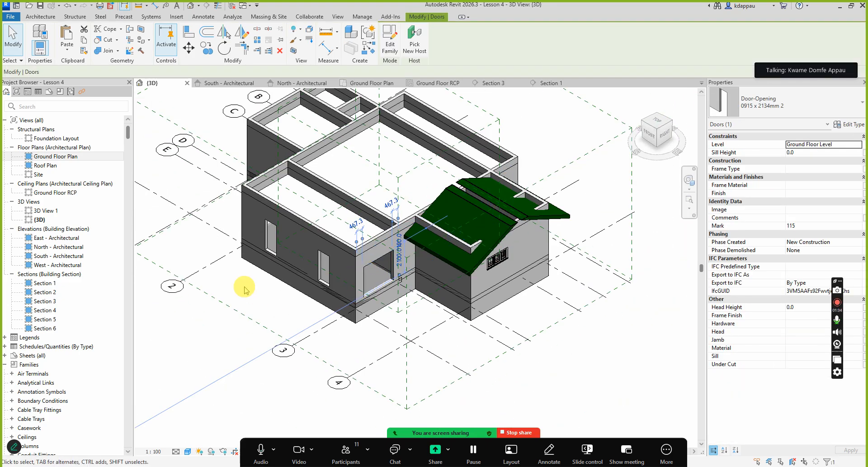
right_click(243, 287)
left_click(279, 277)
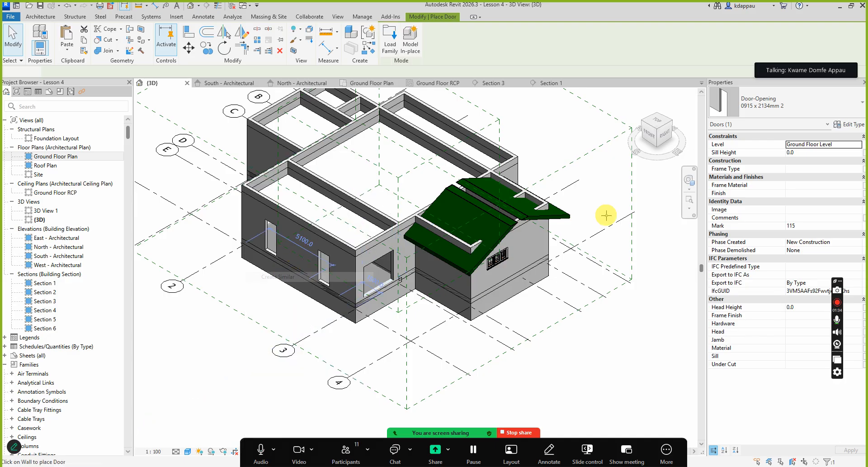
left_click(645, 124)
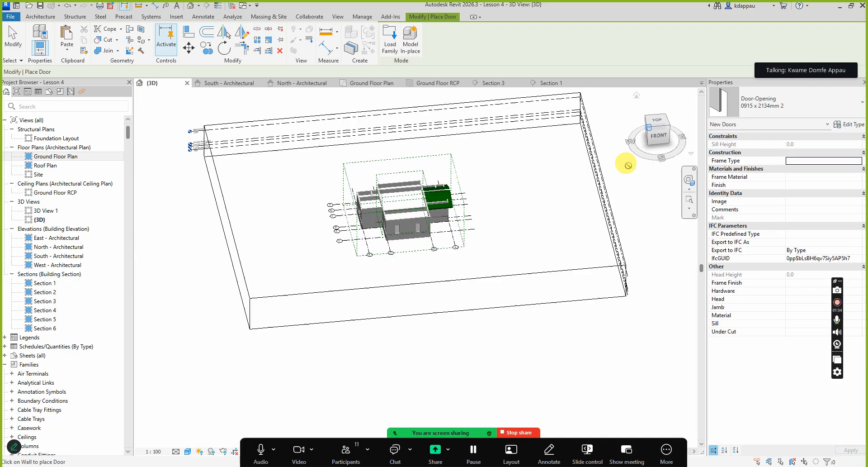
scroll(417, 312, "up", 3)
scroll(413, 265, "up", 5)
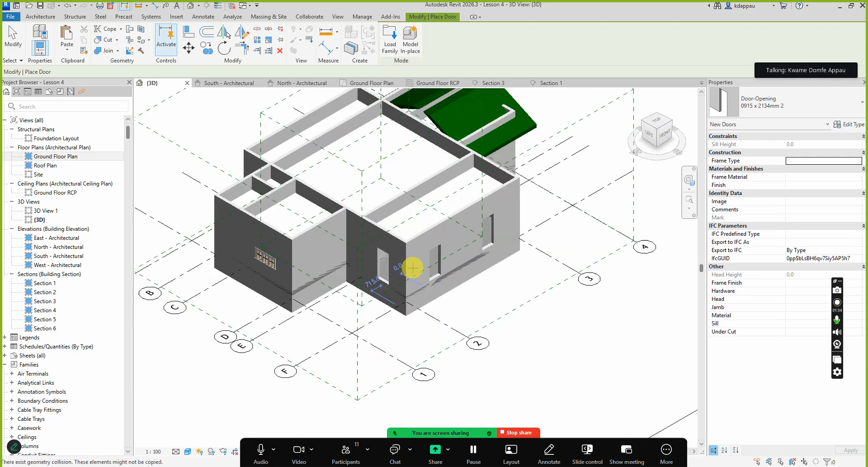
key("Escape")
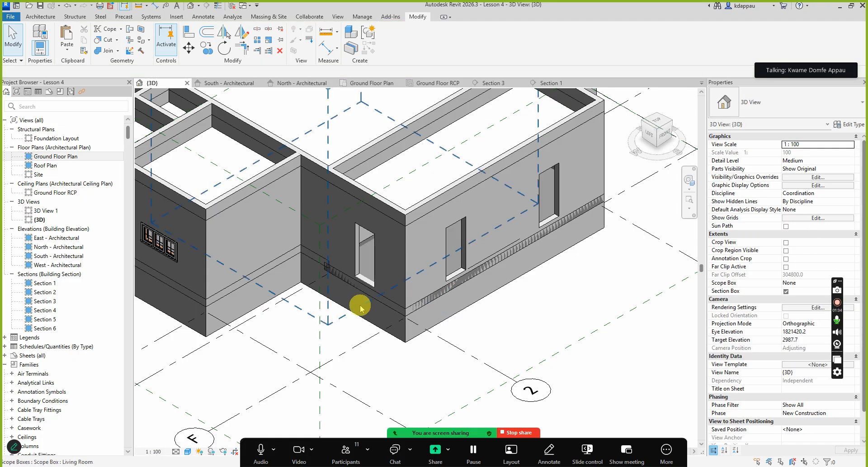
Change the narrow opening in the terrace's other short side wall to the door opening type 0915 x 2134mm 2.
left_click(358, 270)
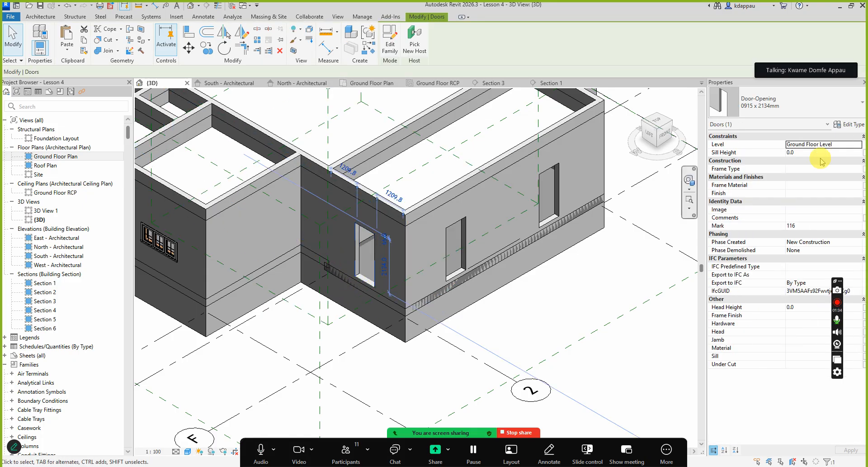
left_click(808, 102)
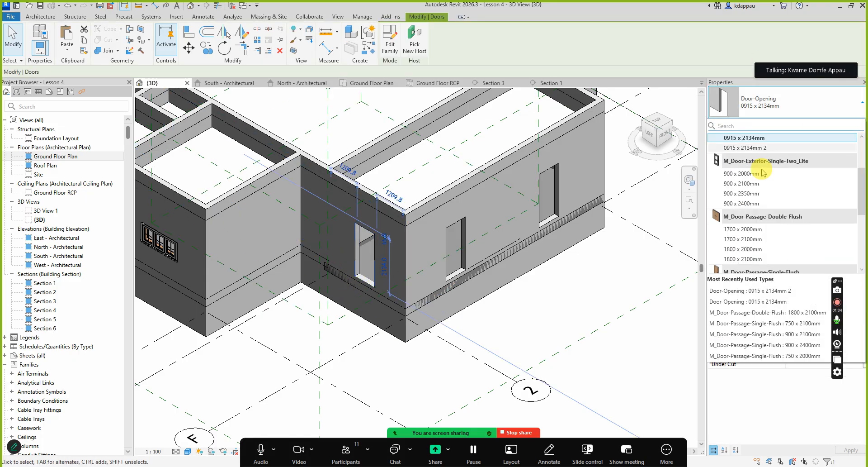
left_click(752, 148)
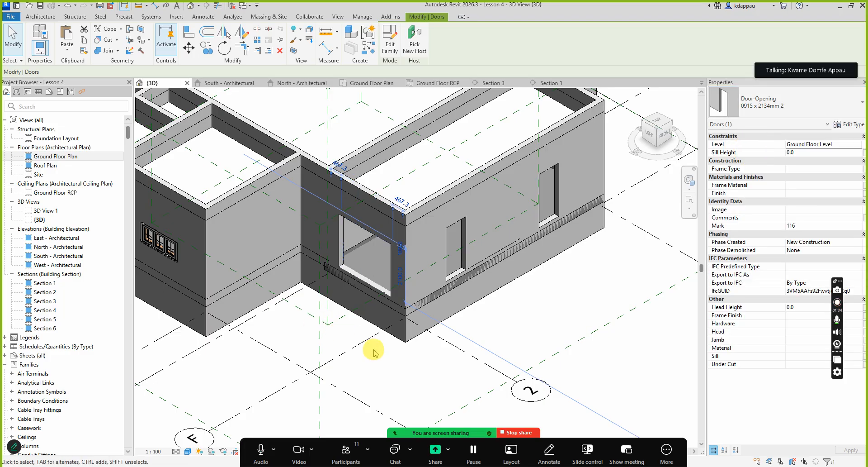
left_click(374, 362)
Delete the narrow opening in the long terrace wall that is nearest the corner with the changed opening.
scroll(436, 409, "up", 5)
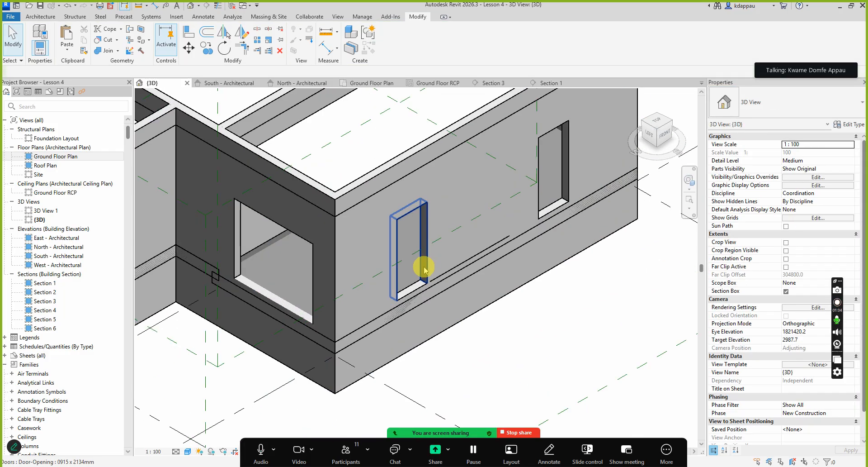
left_click(422, 267)
key("Escape")
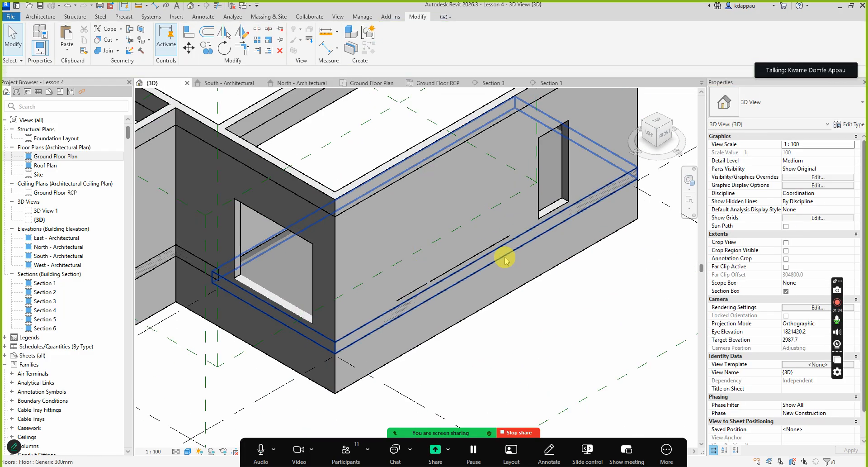
Duplicate the type of the remaining narrow opening in the long terrace wall as 0915 x 2134mm 3.
left_click(555, 203)
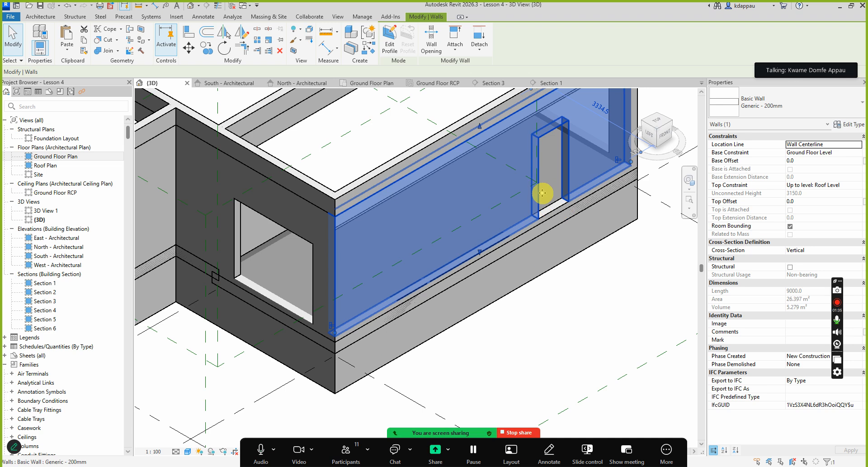
key("Escape")
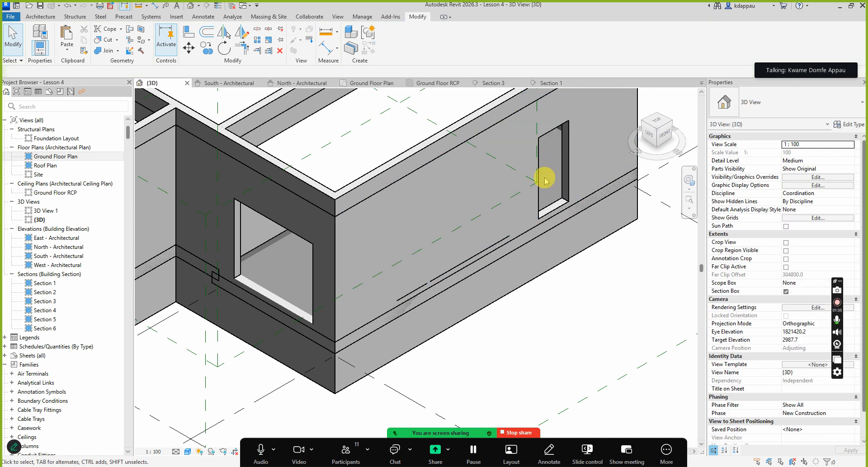
left_click(542, 179)
left_click(536, 189)
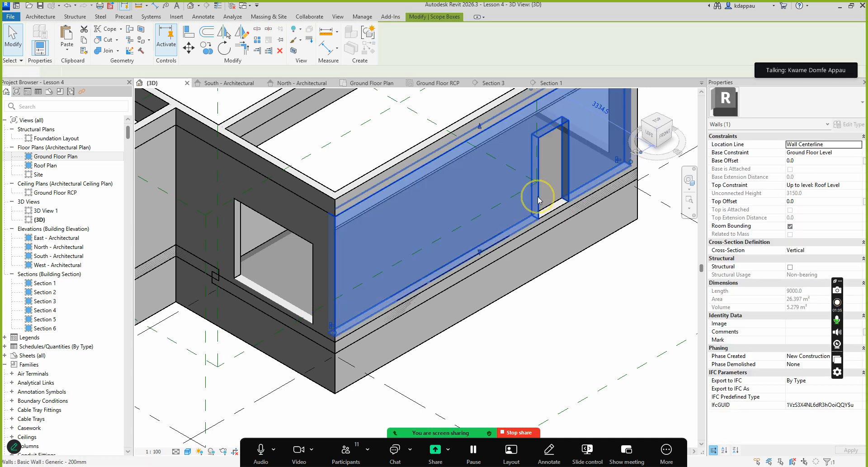
key("Escape")
left_click(534, 193)
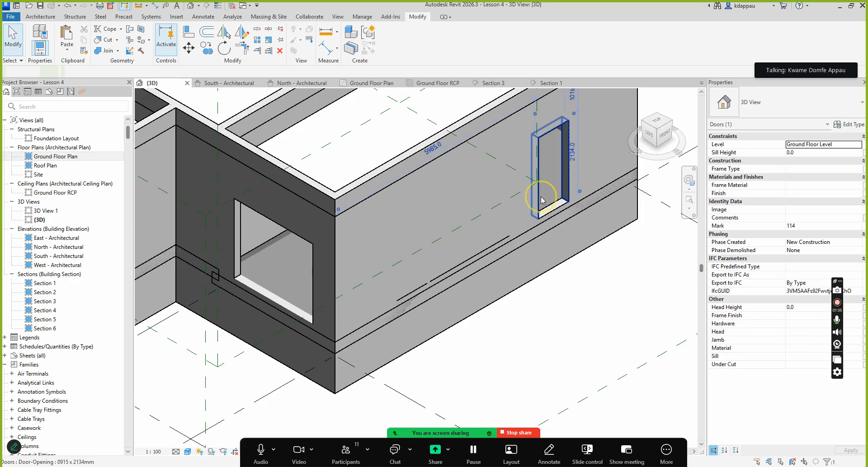
left_click(838, 124)
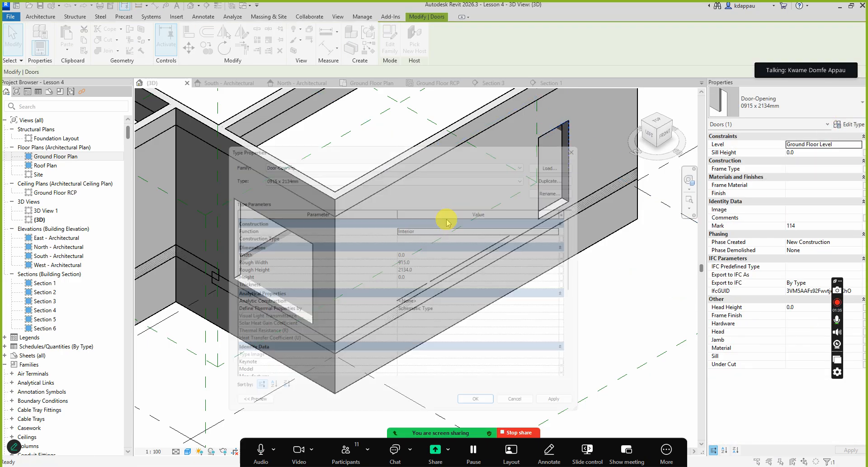
left_click(557, 172)
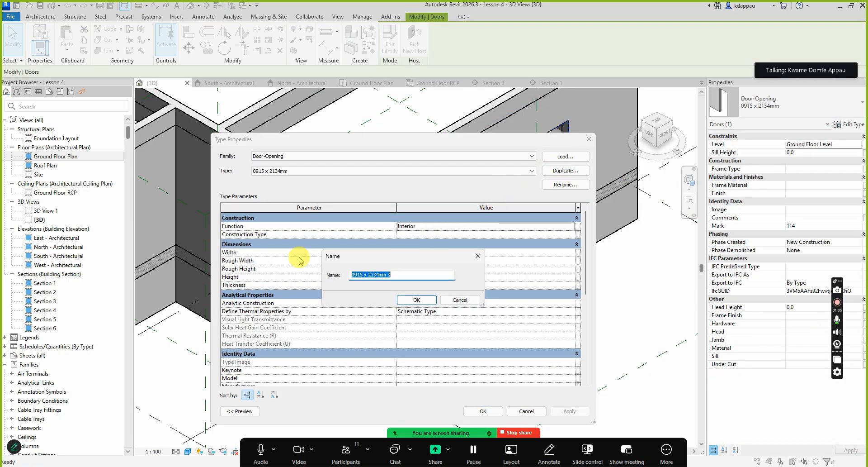
left_click(417, 300)
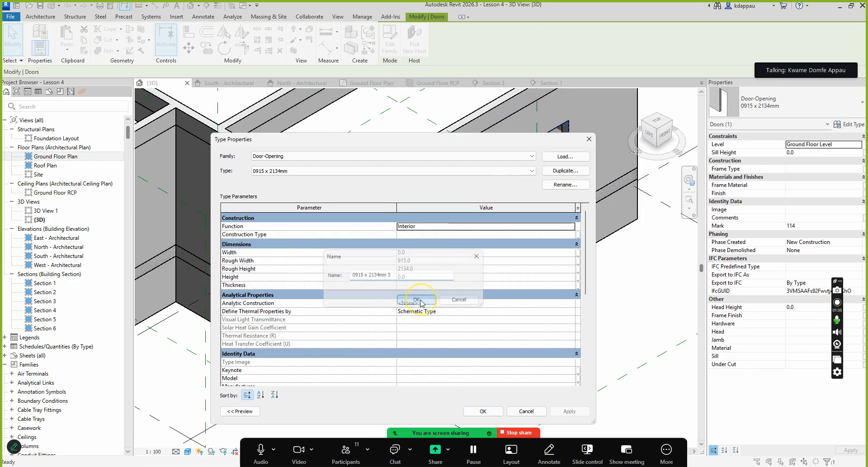
Set the duplicated opening type's Rough Height to 6000 and check the opening in the 3D view.
left_click(433, 268)
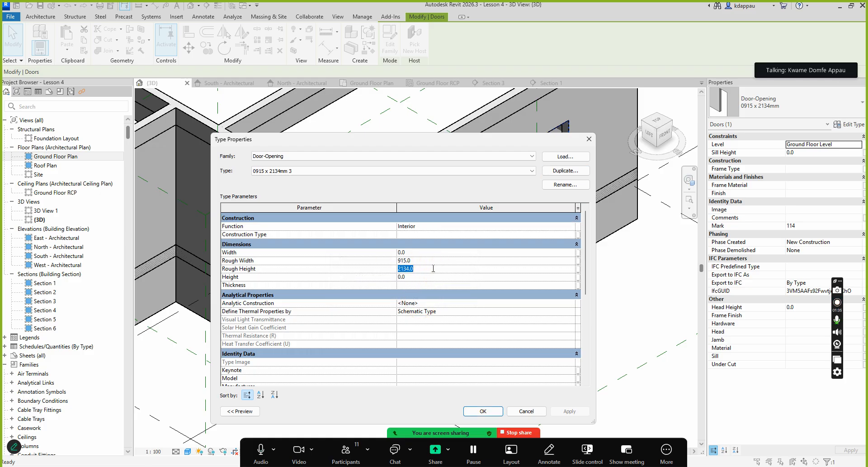
left_click(494, 414)
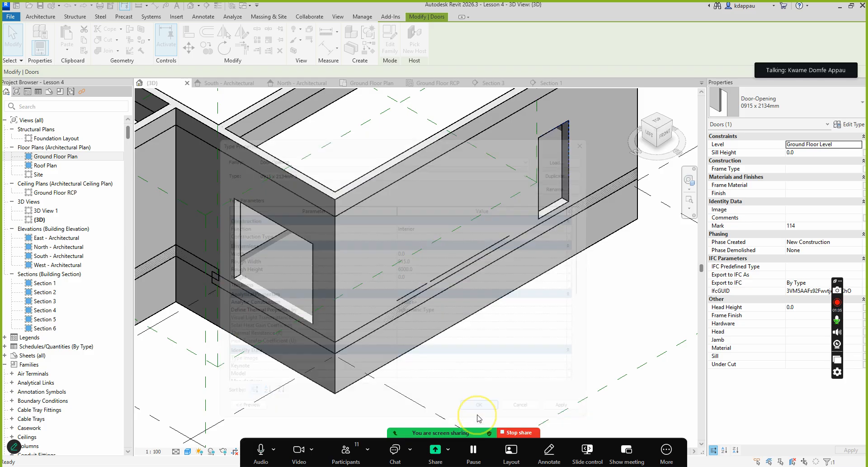
scroll(378, 302, "down", 5)
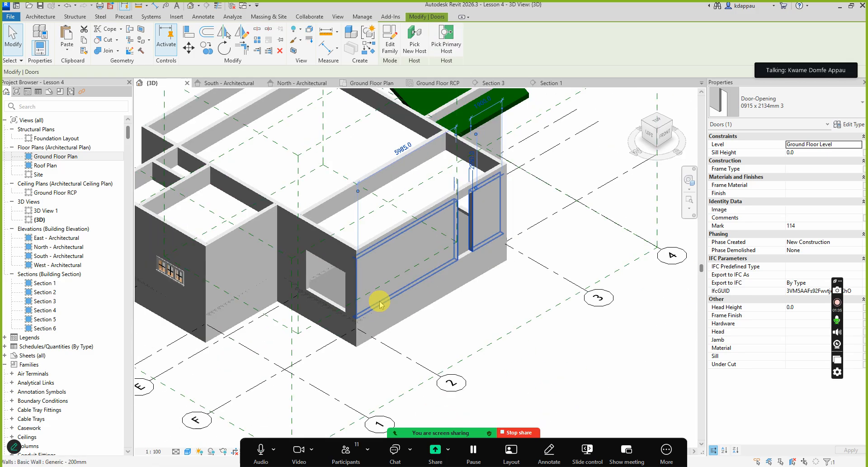
scroll(443, 205, "up", 3)
middle_click_drag(450, 266, 440, 276)
scroll(441, 277, "down", 4)
scroll(398, 194, "up", 5)
scroll(451, 264, "up", 1)
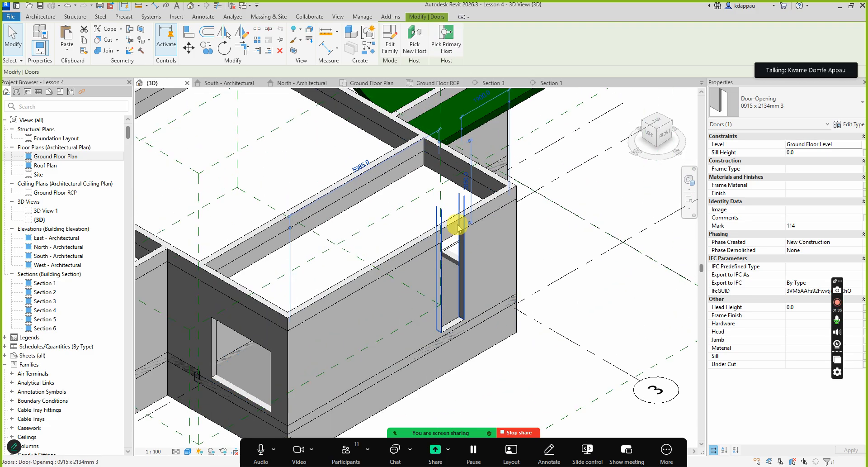
Set the 0915 x 2134mm 3 opening type's Rough Width to 6000 and Rough Height to 2100.
left_click(846, 126)
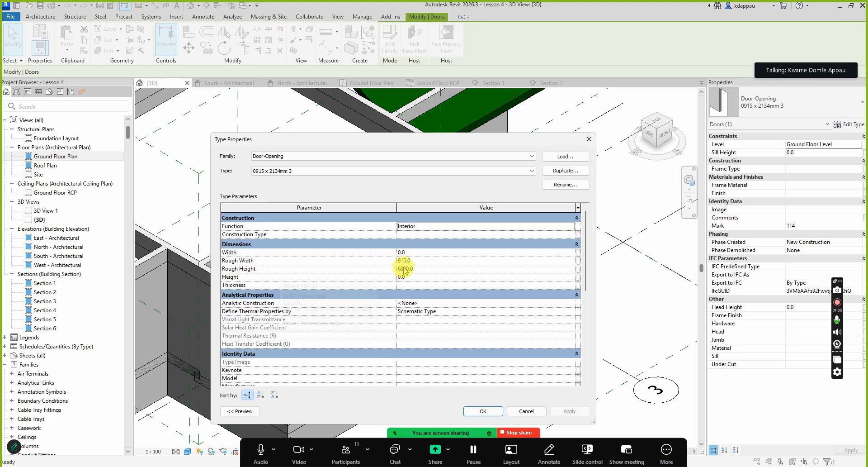
left_click(431, 263)
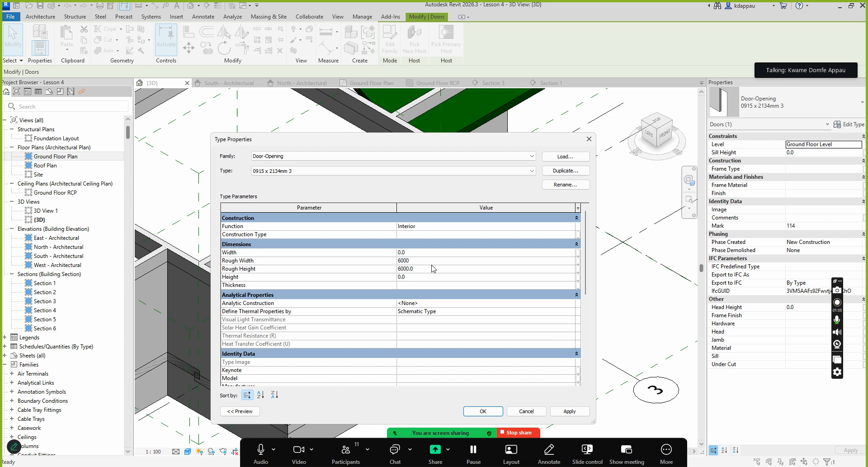
type("6000")
left_click(430, 269)
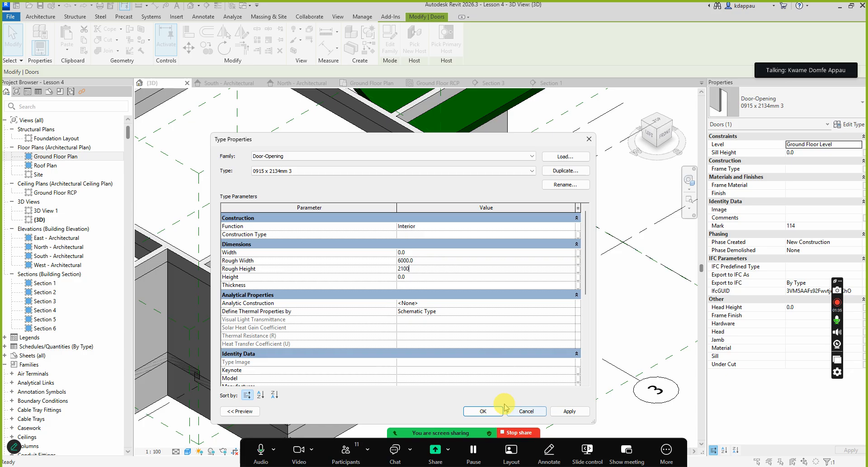
left_click(483, 411)
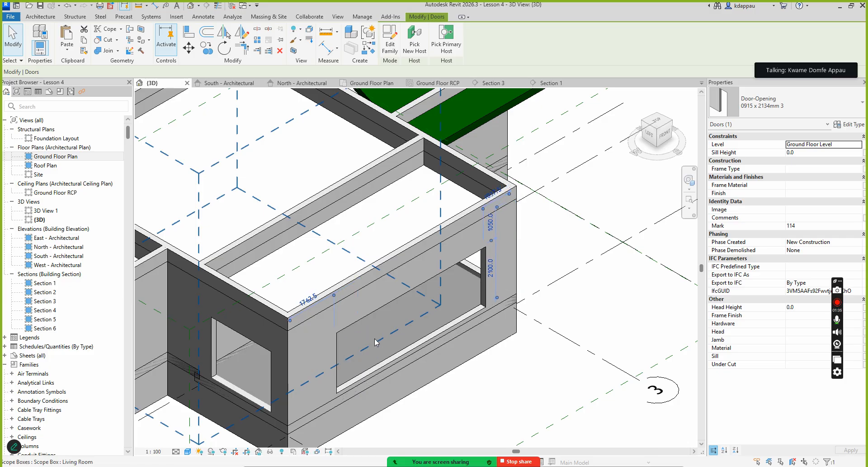
Examine the resized terrace openings in the 3D view from the opposite front corner of the building.
left_click(514, 371)
scroll(416, 280, "down", 3)
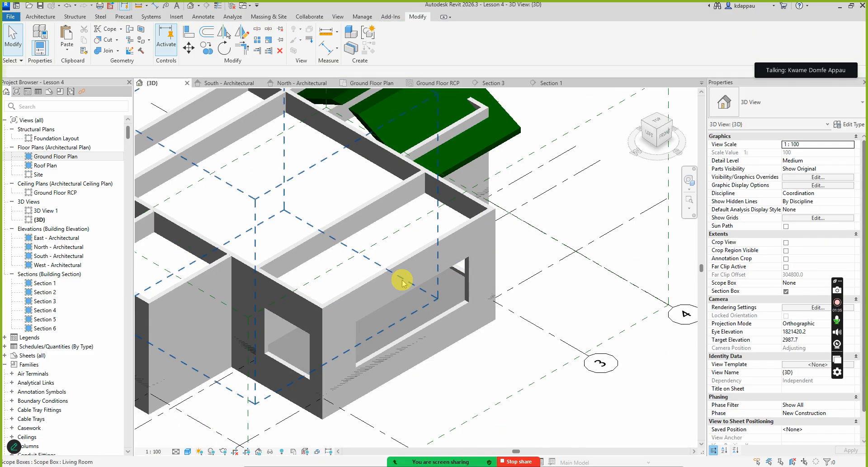
left_click(669, 132)
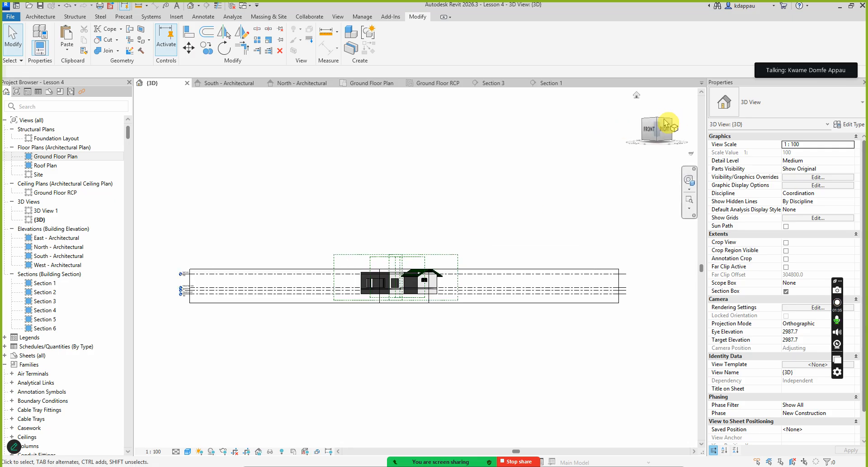
left_click(657, 122)
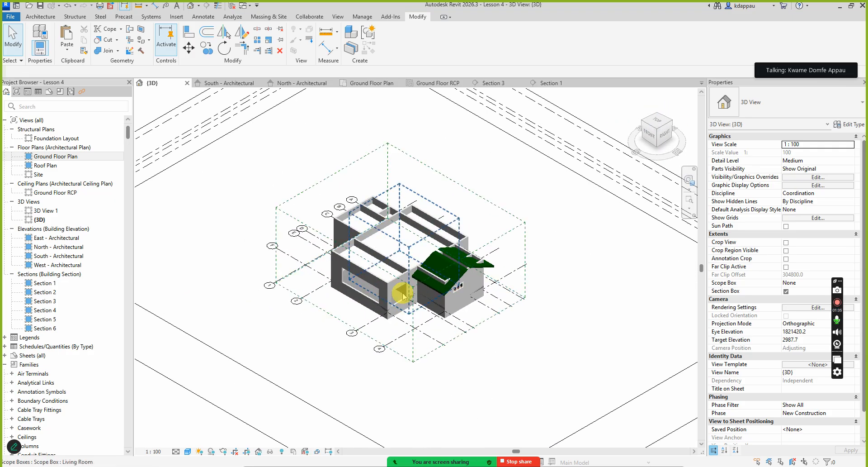
scroll(348, 308, "up", 3)
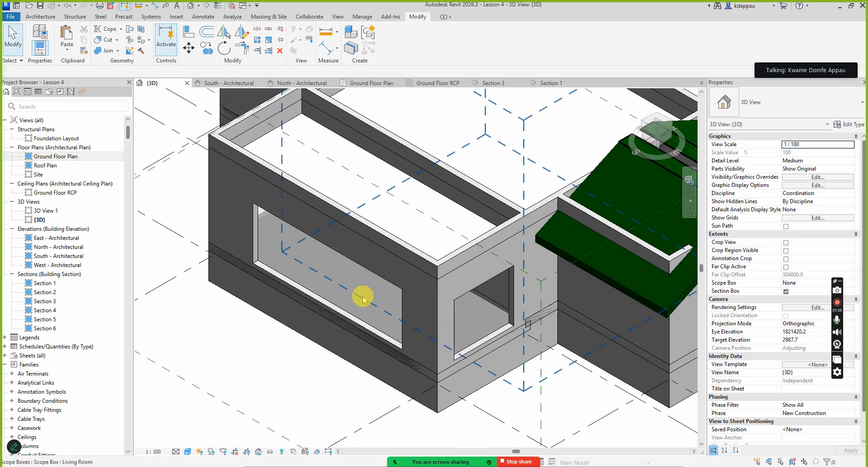
scroll(350, 306, "up", 3)
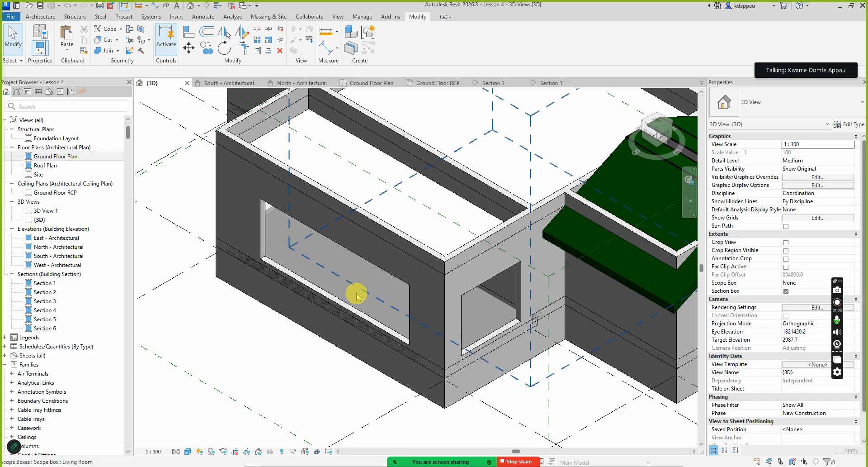
scroll(360, 297, "down", 4)
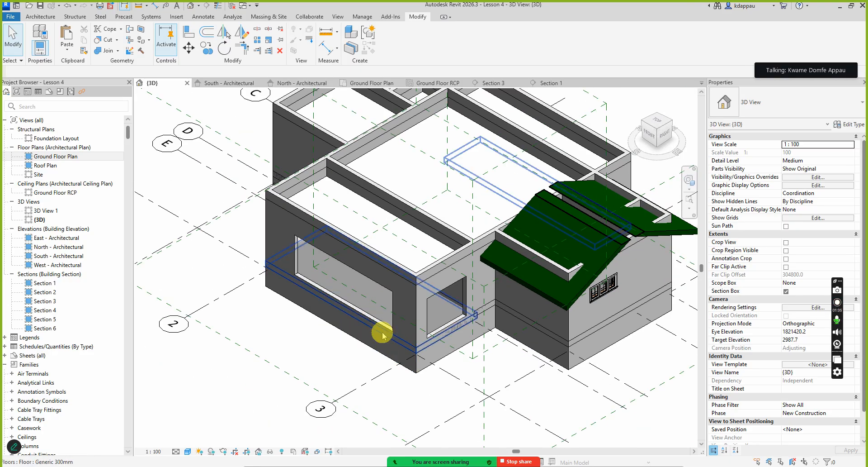
scroll(413, 333, "down", 3)
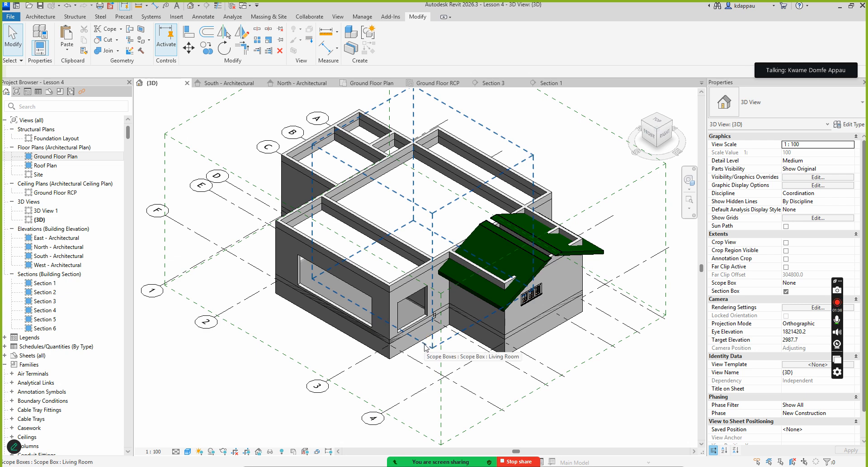
left_click(425, 347)
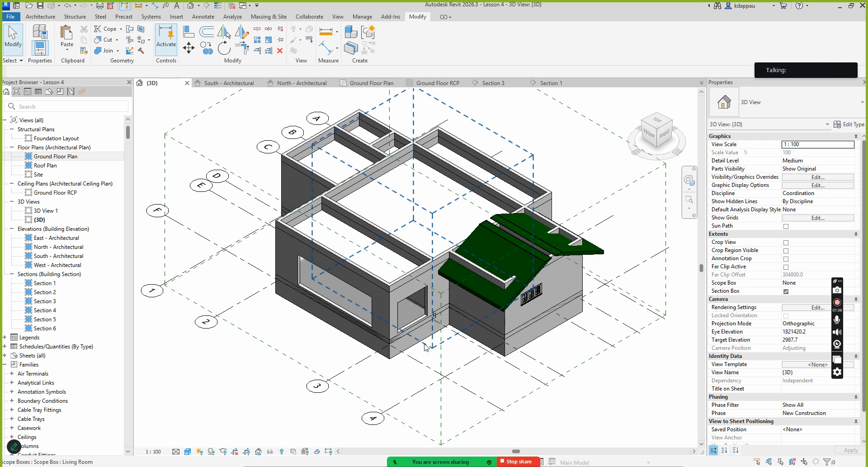
left_click(236, 355)
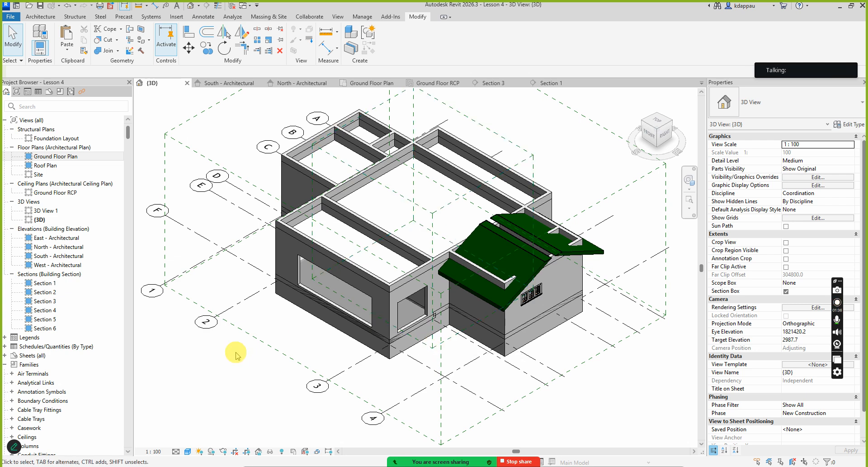
Open the Ground Floor Plan and select the 0915 x 2134mm 3 opening in the terrace's long wall.
double_click(53, 156)
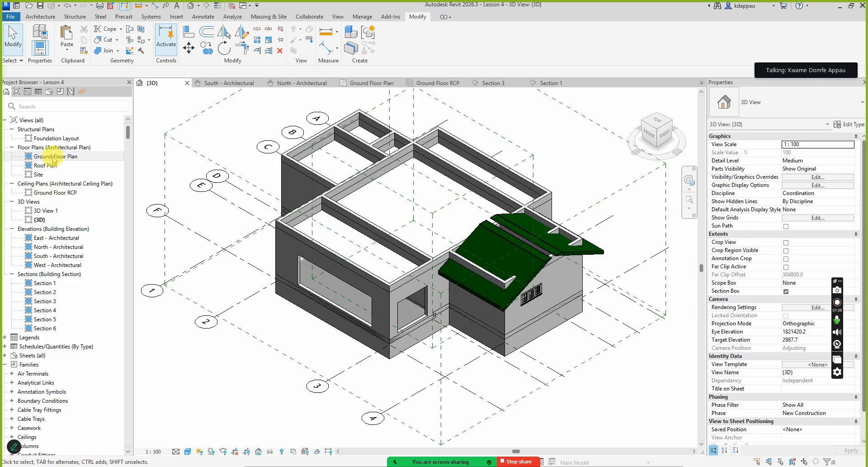
scroll(463, 292, "down", 3)
scroll(348, 322, "up", 1)
middle_click_drag(341, 324, 386, 312)
left_click(383, 297)
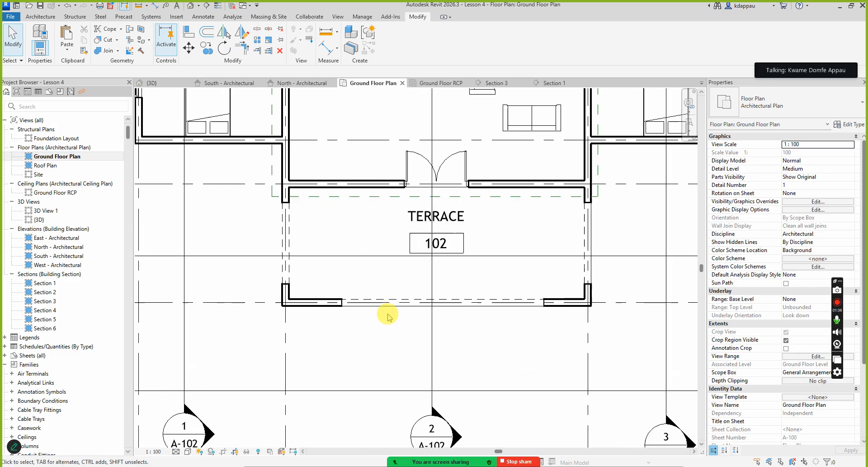
scroll(375, 285, "down", 2)
scroll(379, 285, "up", 3)
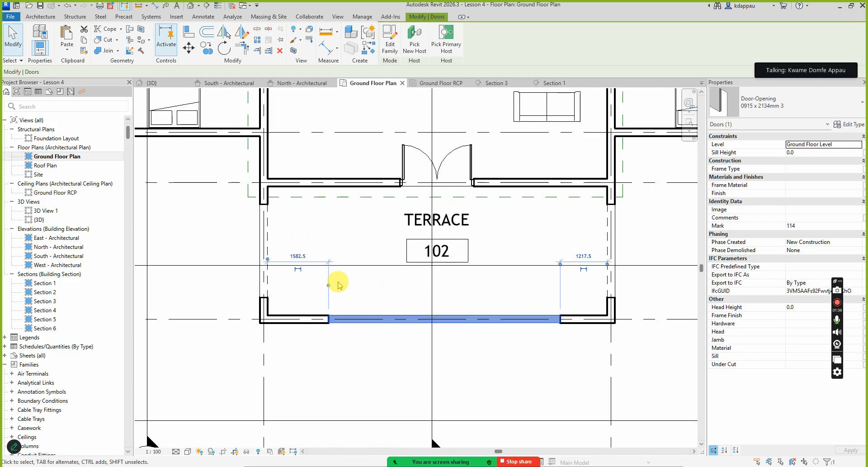
Nudge the wide door opening in the terrace's front wall to offsets of 1362.5 mm and 1437.5 mm from the side walls.
key("Left")
key("Left")
key("Left")
key("Left")
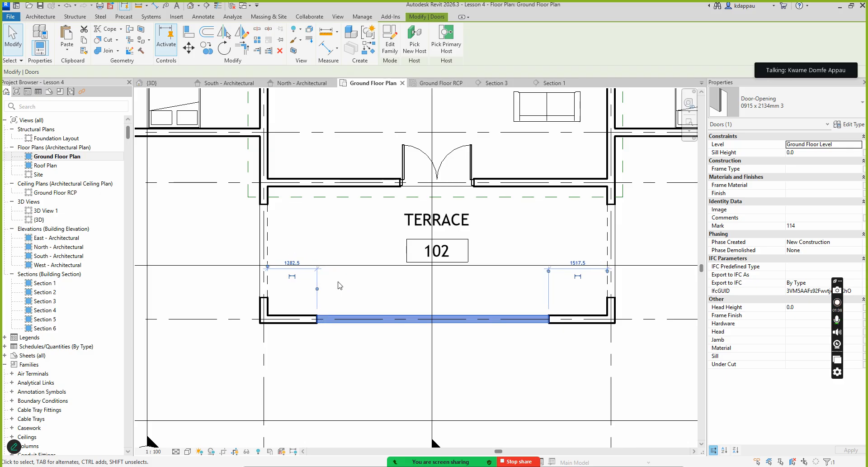
key("Right")
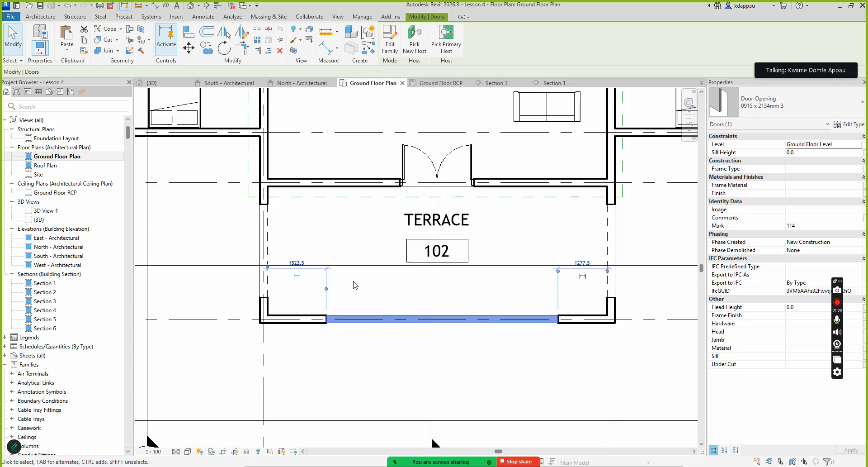
key("Left")
scroll(363, 304, "up", 3)
scroll(335, 301, "down", 3)
scroll(400, 300, "up", 2)
key("Left")
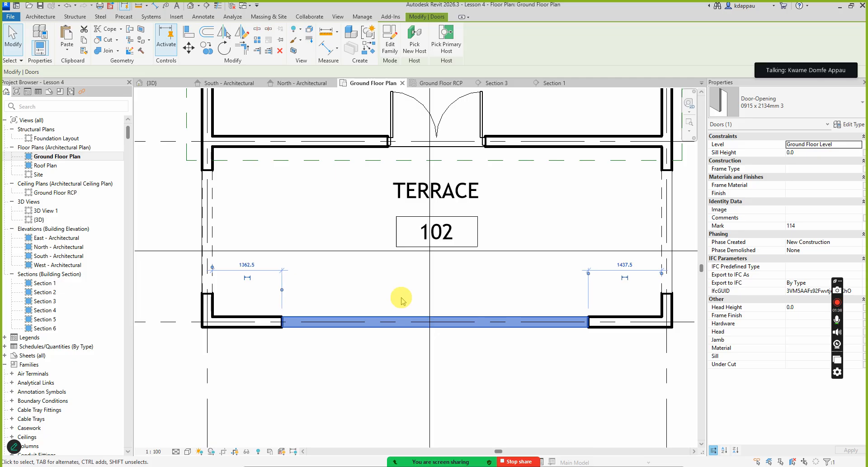
left_click(345, 379)
Examine the front and side openings and the wall corners around Terrace 102 in the ground floor plan.
scroll(393, 320, "down", 3)
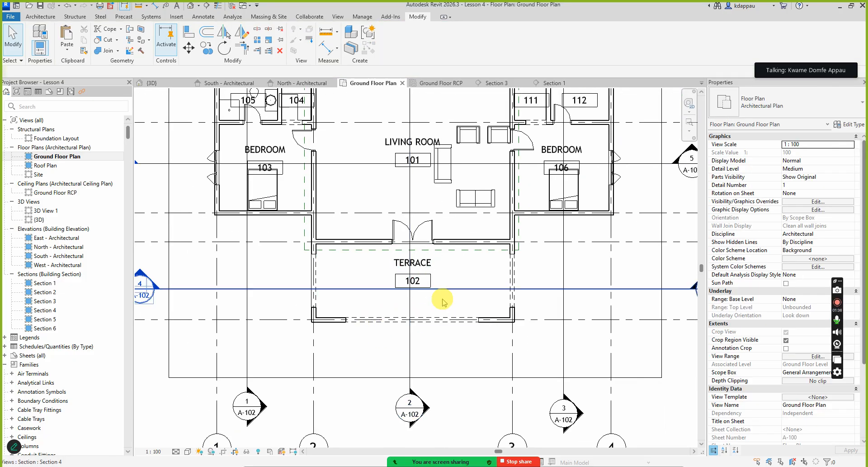
scroll(534, 289, "up", 3)
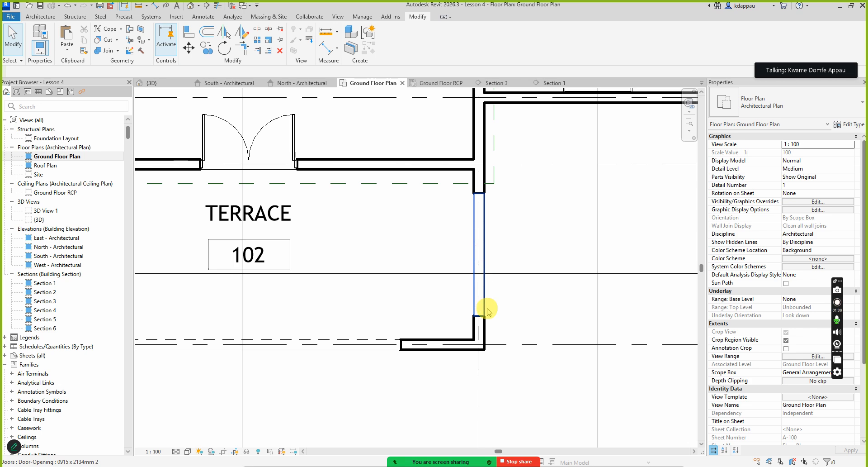
scroll(487, 311, "down", 2)
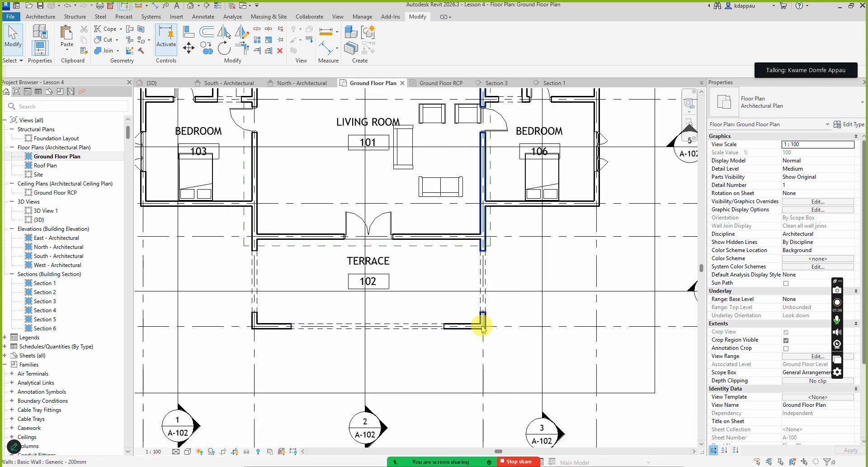
scroll(220, 291, "up", 2)
scroll(277, 350, "down", 2)
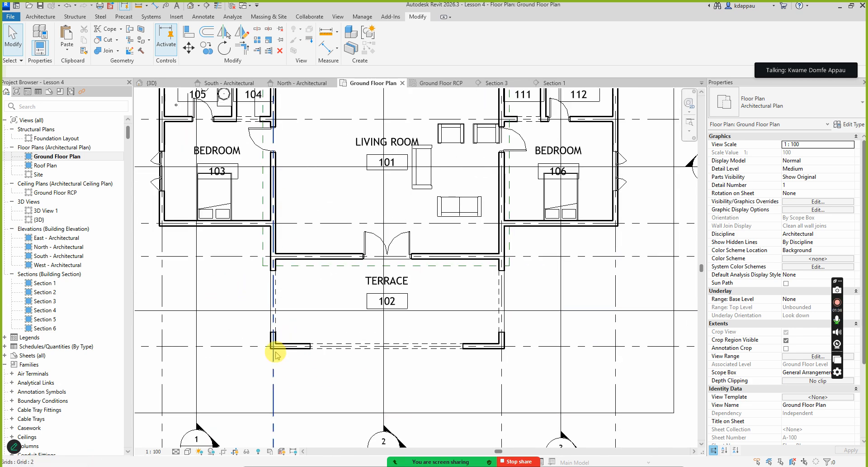
scroll(246, 317, "up", 2)
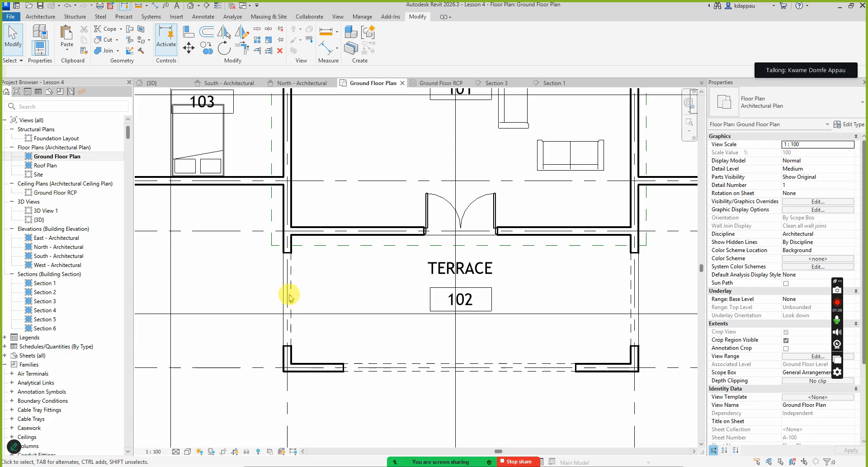
scroll(466, 317, "down", 2)
scroll(583, 298, "up", 2)
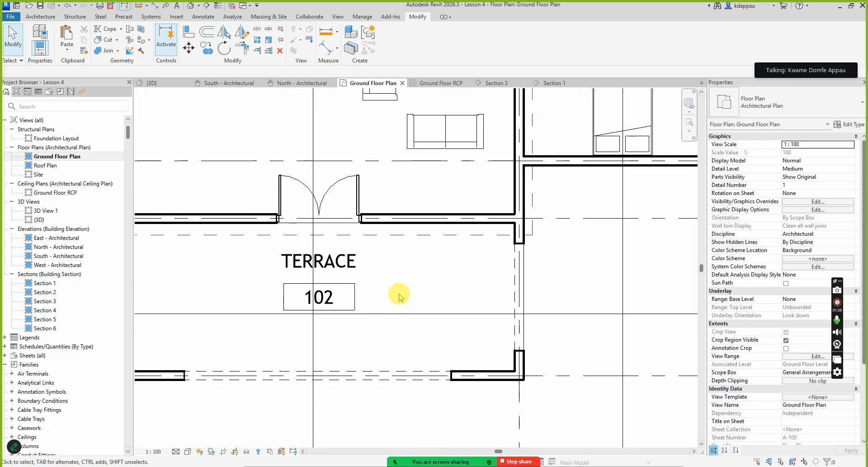
scroll(399, 297, "down", 3)
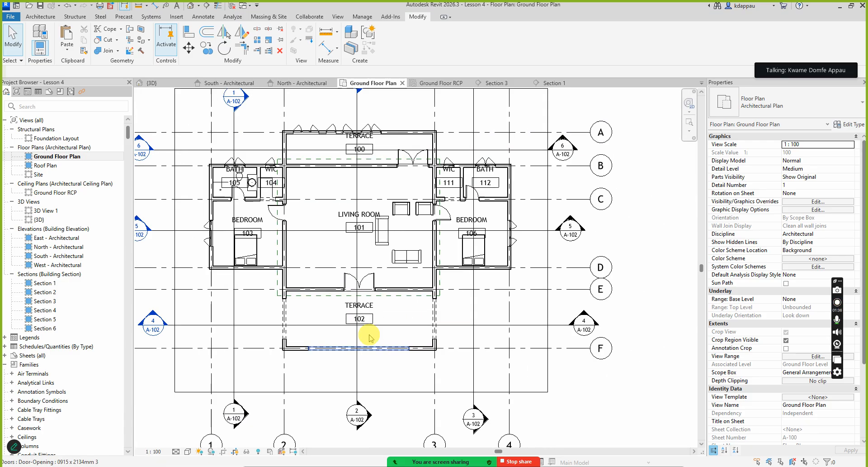
scroll(370, 337, "down", 1)
Open the default 3D view and examine the front and side openings of the terrace.
left_click(190, 6)
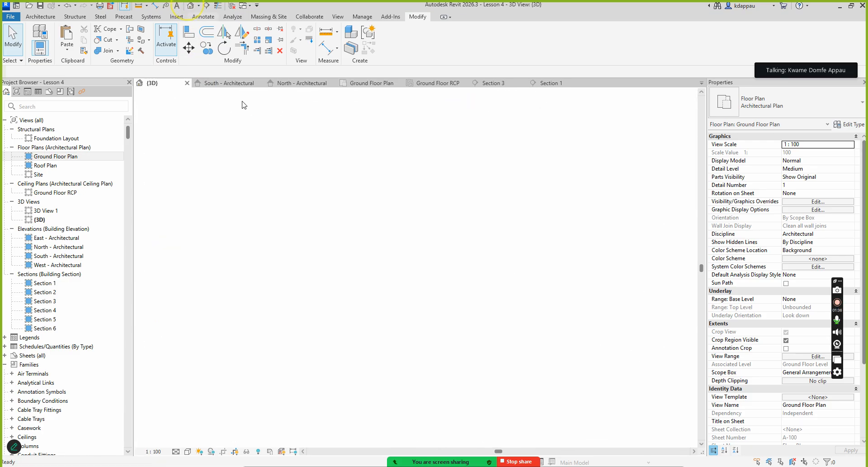
scroll(407, 362, "up", 3)
scroll(365, 348, "down", 5)
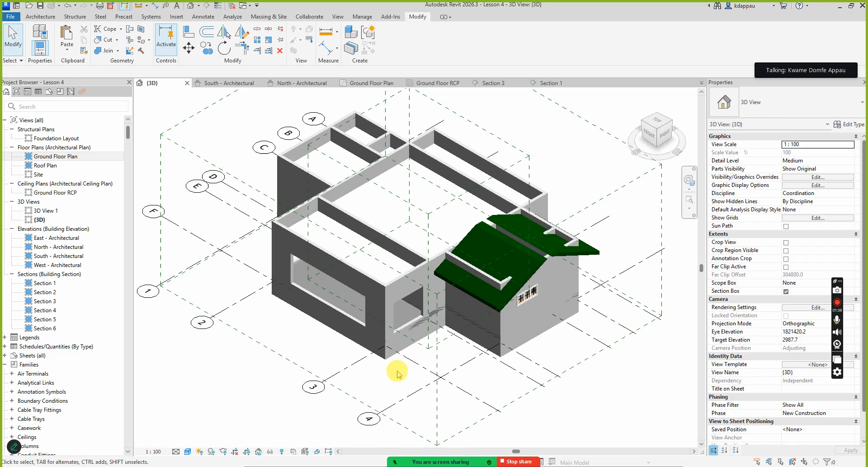
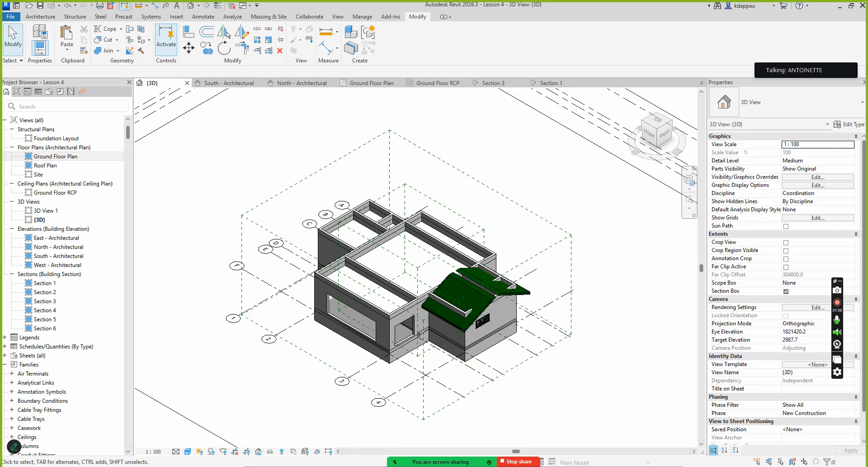
scroll(343, 362, "up", 3)
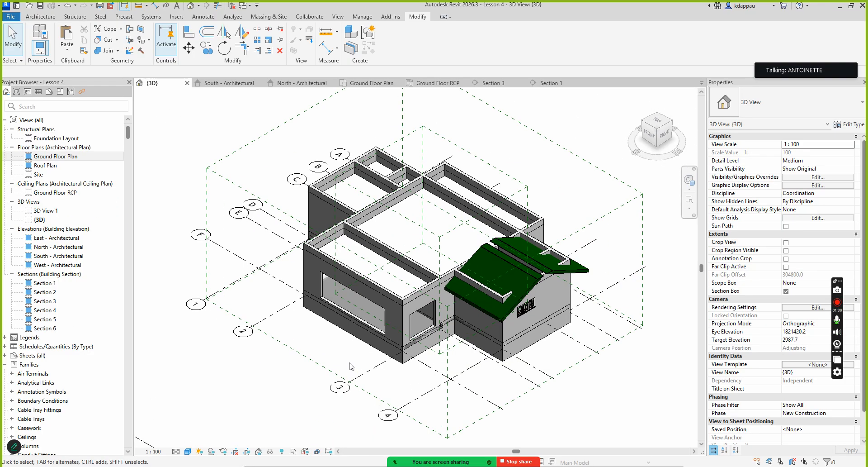
scroll(336, 317, "up", 2)
scroll(355, 340, "down", 3)
scroll(350, 324, "up", 3)
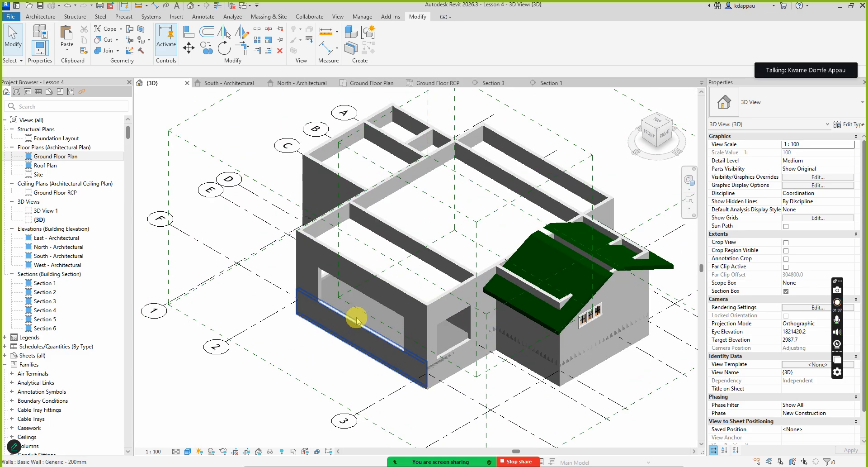
scroll(343, 322, "up", 3)
scroll(452, 344, "down", 3)
scroll(410, 348, "up", 3)
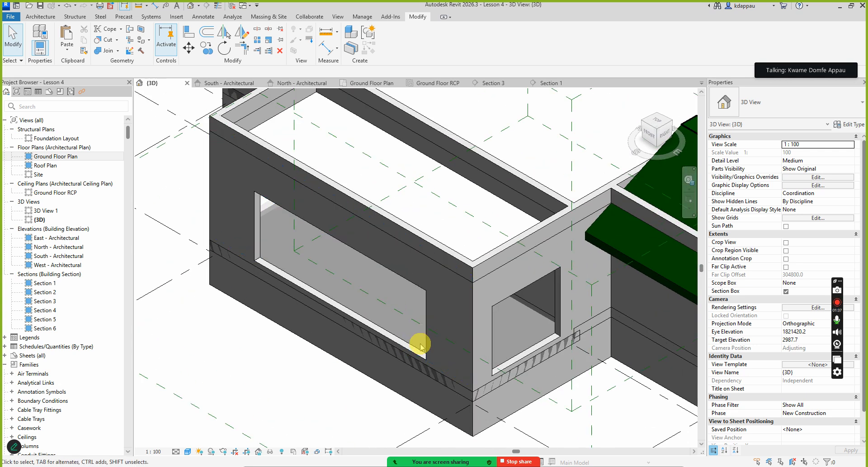
Select the terrace's front opening in 3D and inspect it together with the adjacent side opening and the walls below.
left_click(423, 348)
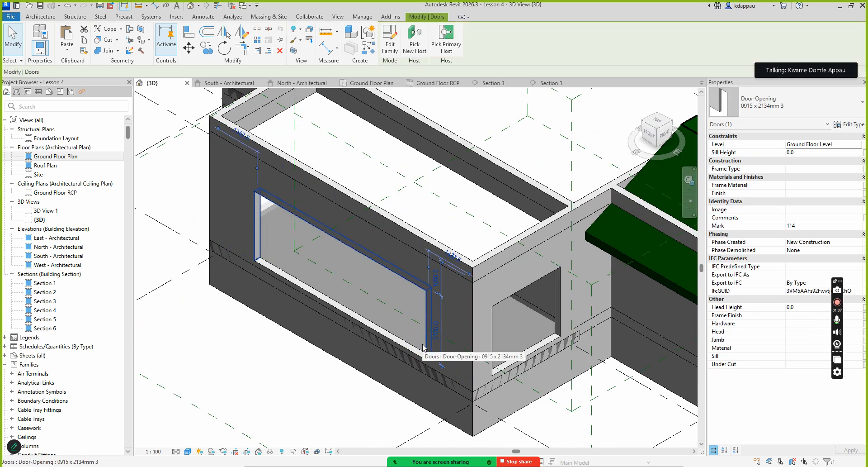
scroll(416, 345, "down", 3)
scroll(471, 354, "up", 1)
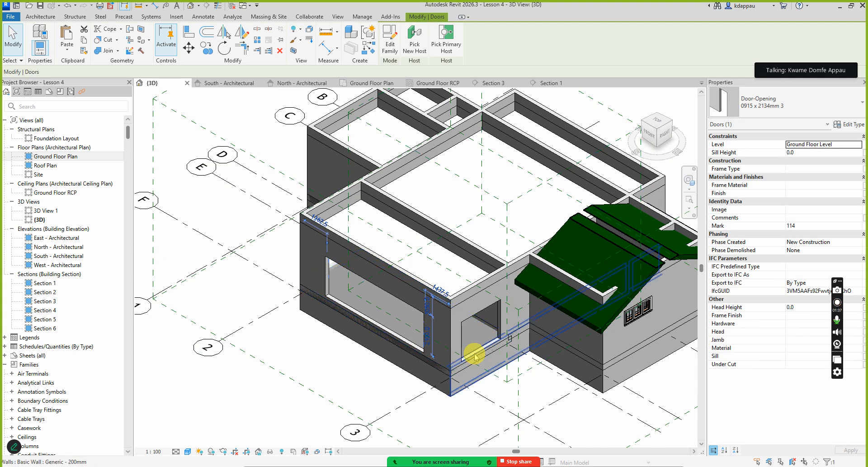
scroll(463, 337, "up", 2)
scroll(463, 339, "down", 3)
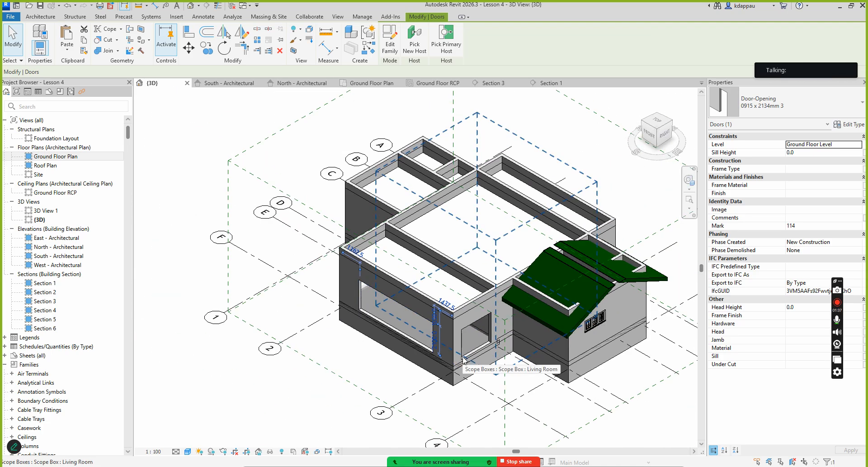
left_click(460, 356)
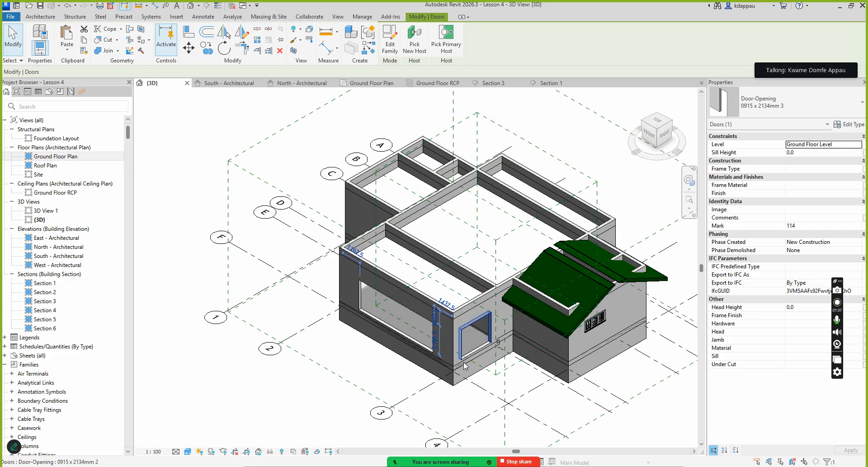
scroll(339, 378, "down", 3)
scroll(408, 373, "up", 4)
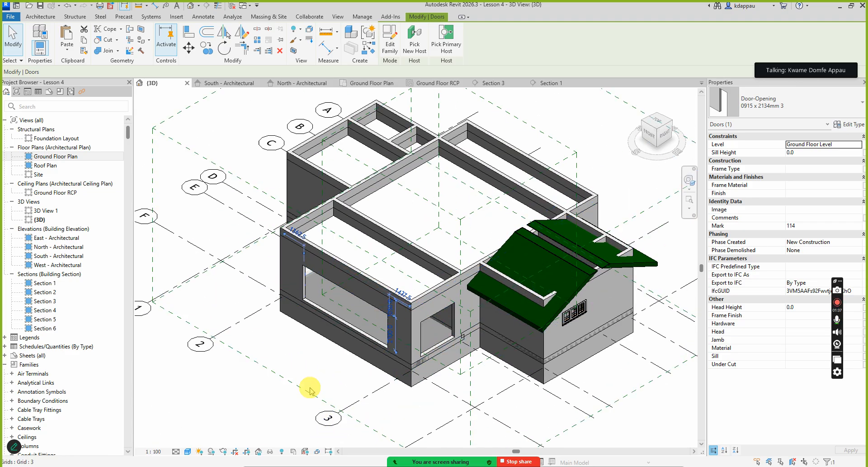
left_click(246, 398)
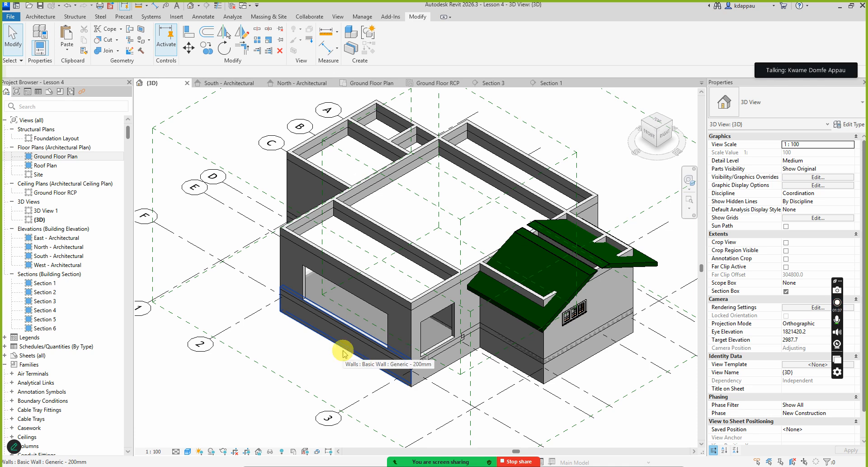
Draw a freestanding Generic - 200mm architectural wall about 4800 mm long on the open ground beside the house.
scroll(312, 281, "down", 3)
scroll(281, 294, "down", 5)
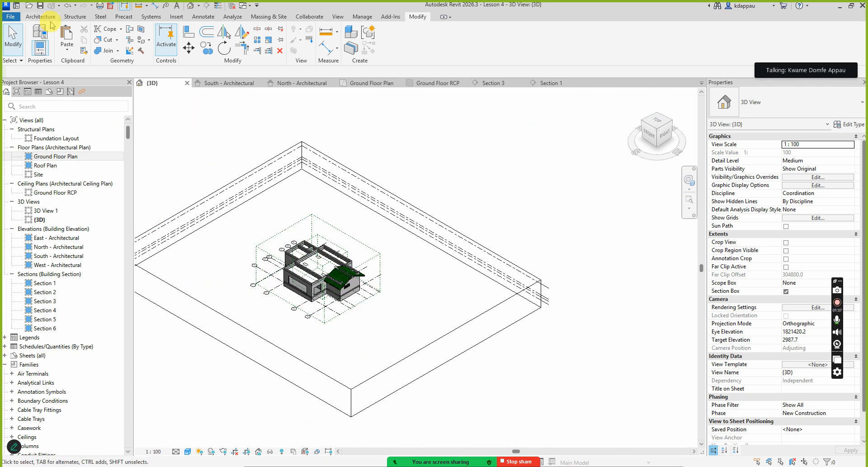
left_click(41, 17)
left_click(35, 47)
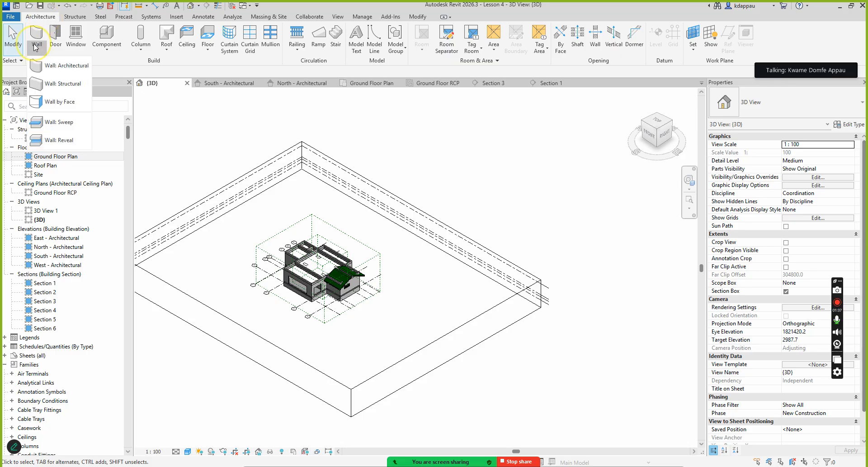
left_click(59, 68)
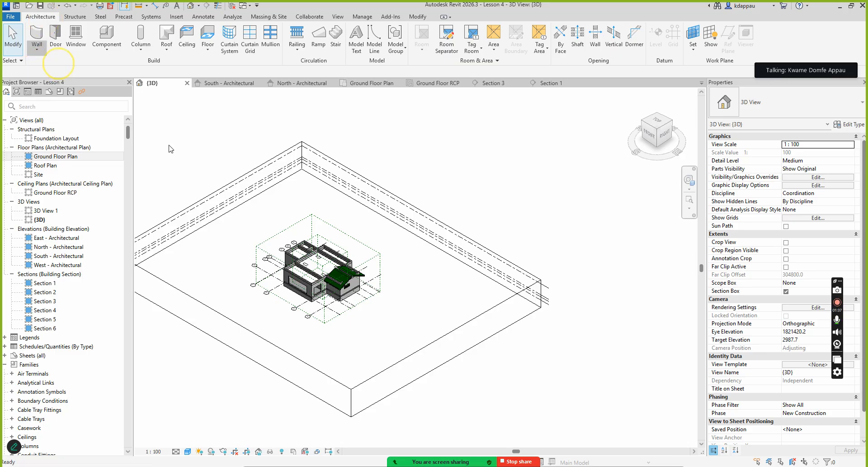
scroll(343, 344, "up", 5)
left_click(345, 298)
left_click(405, 333)
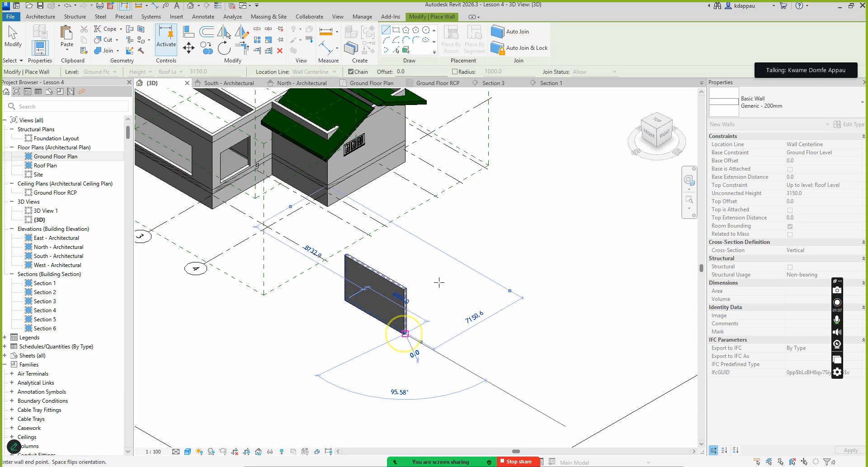
right_click(441, 262)
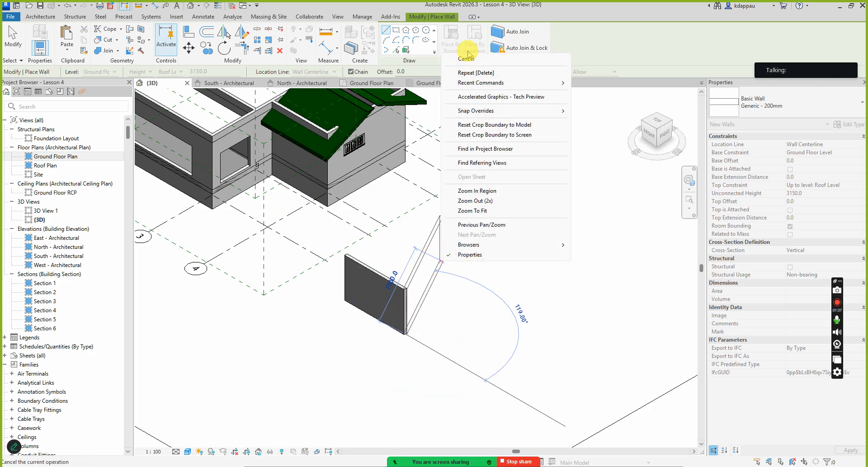
left_click(468, 59)
right_click(423, 241)
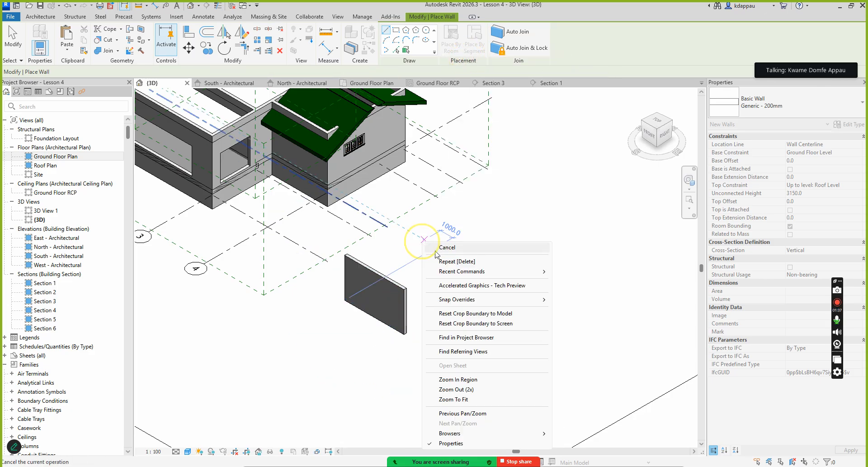
left_click(445, 248)
Select the freestanding wall and examine its edges, shape handles and properties.
scroll(389, 284, "up", 2)
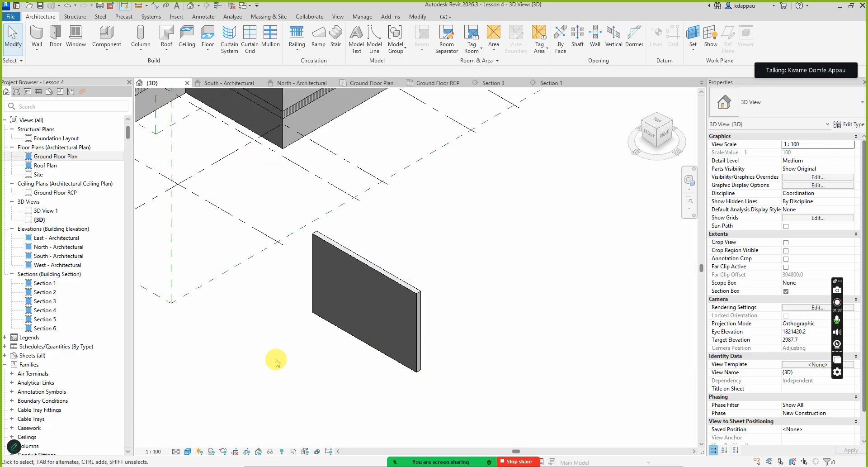
scroll(299, 357, "up", 4)
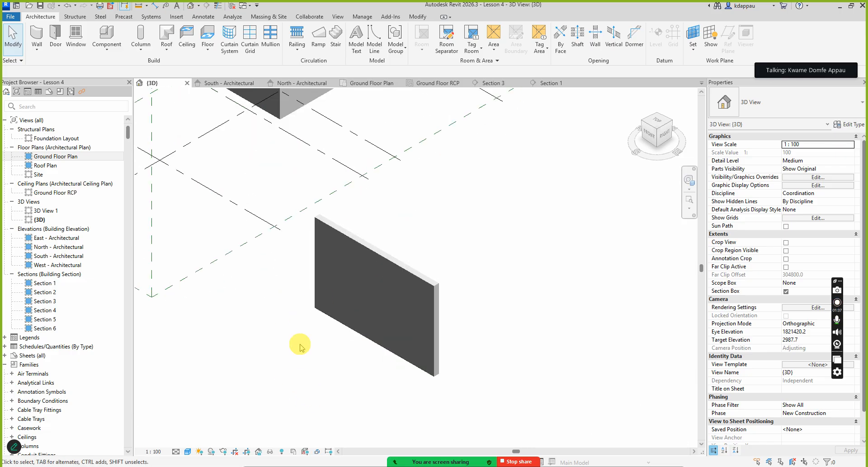
left_click(369, 248)
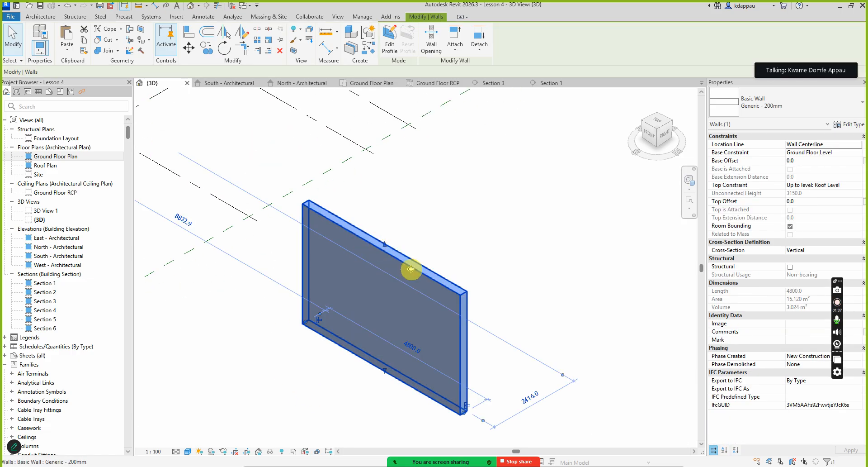
scroll(333, 341, "down", 3)
left_click(325, 343)
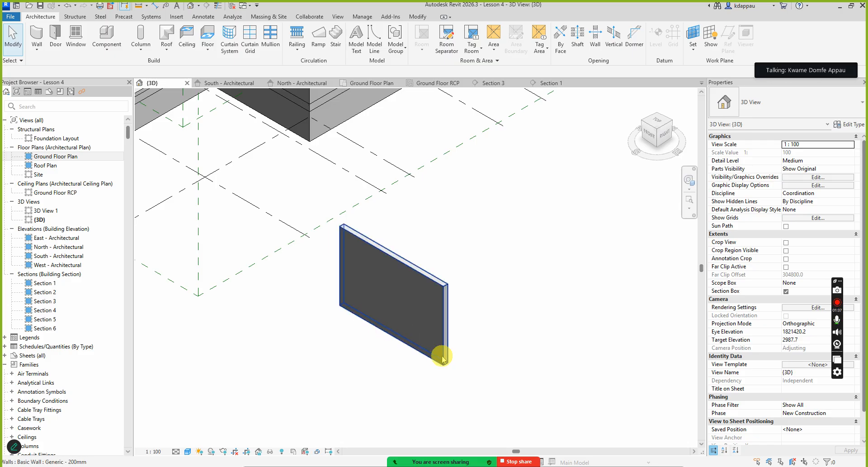
scroll(407, 335, "down", 3)
scroll(368, 300, "up", 3)
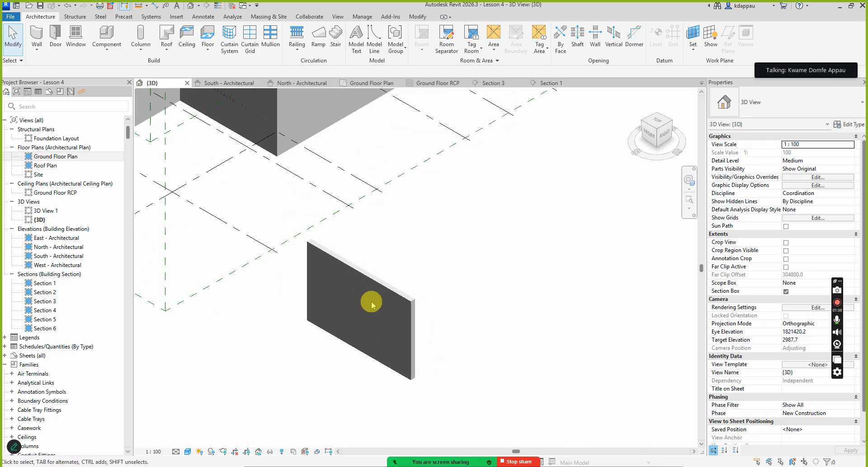
left_click(360, 267)
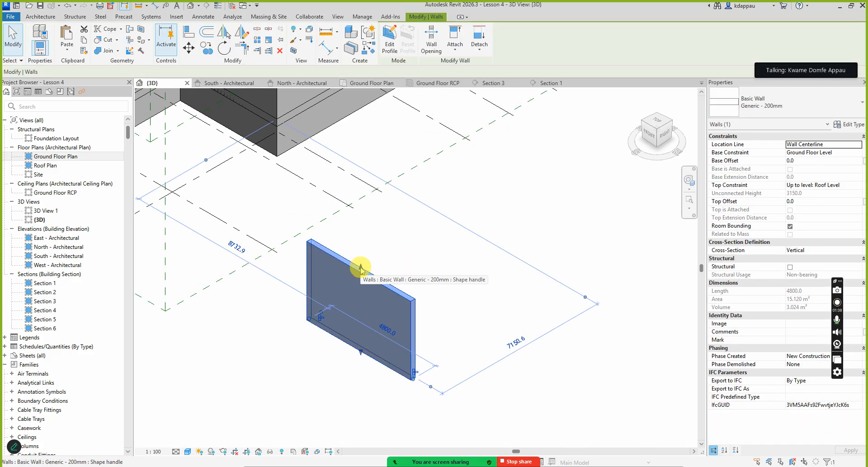
scroll(375, 271, "down", 2)
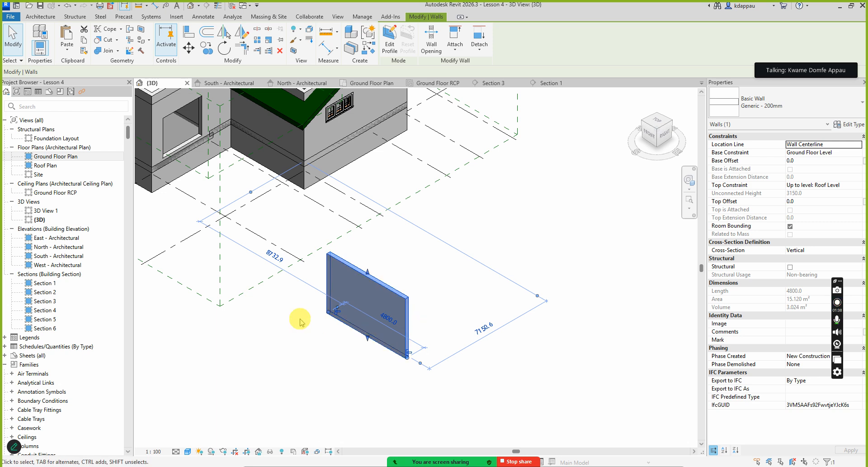
Face the freestanding wall in the front view and open its profile for editing.
left_click(646, 139)
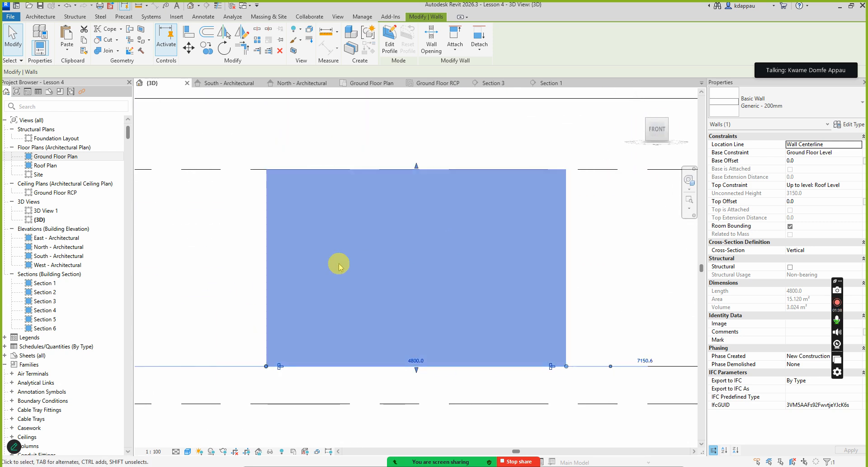
scroll(339, 263, "down", 1)
left_click(595, 255)
scroll(357, 265, "down", 2)
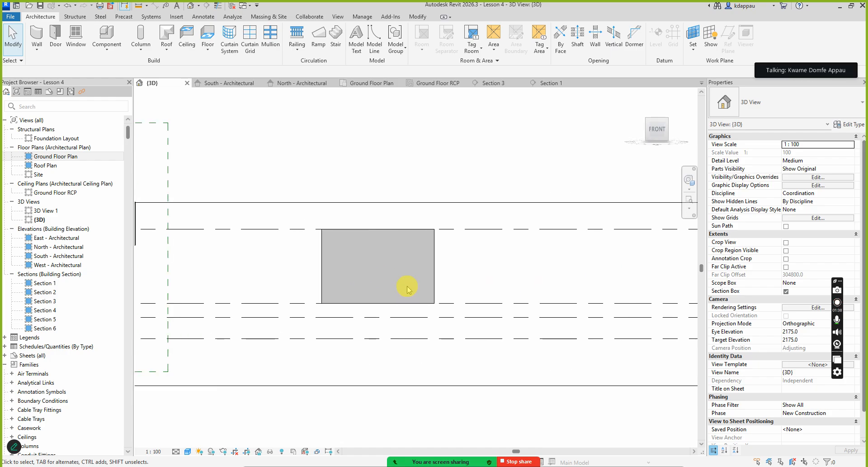
scroll(408, 290, "up", 2)
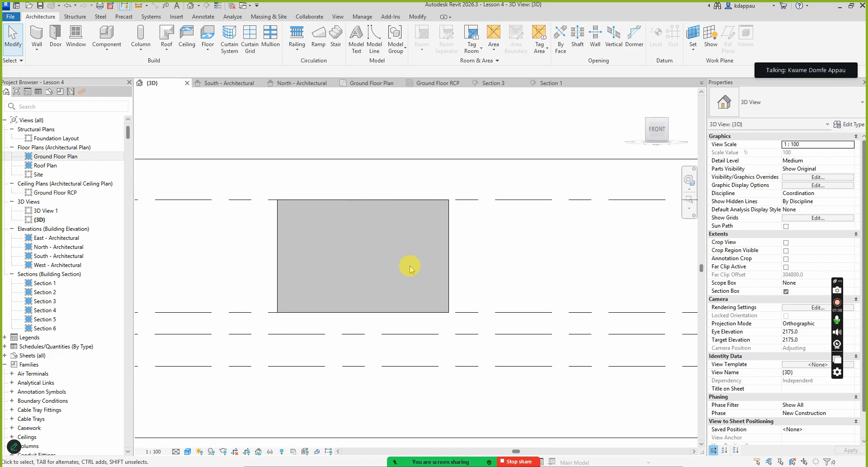
left_click(449, 260)
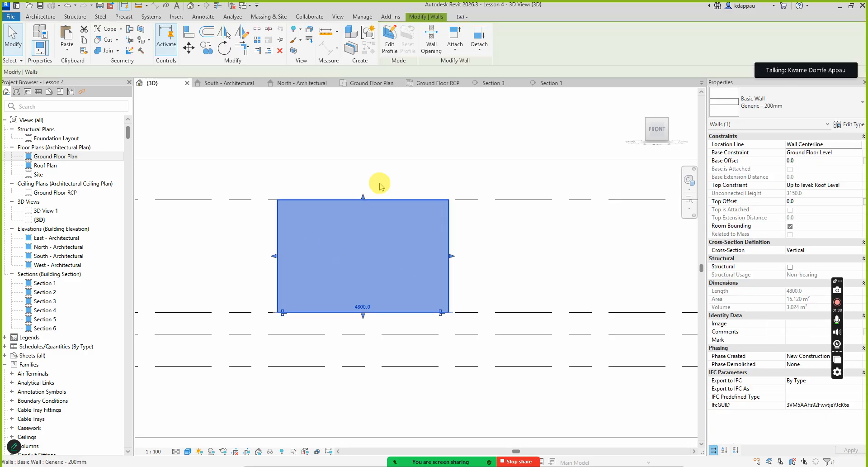
left_click(391, 42)
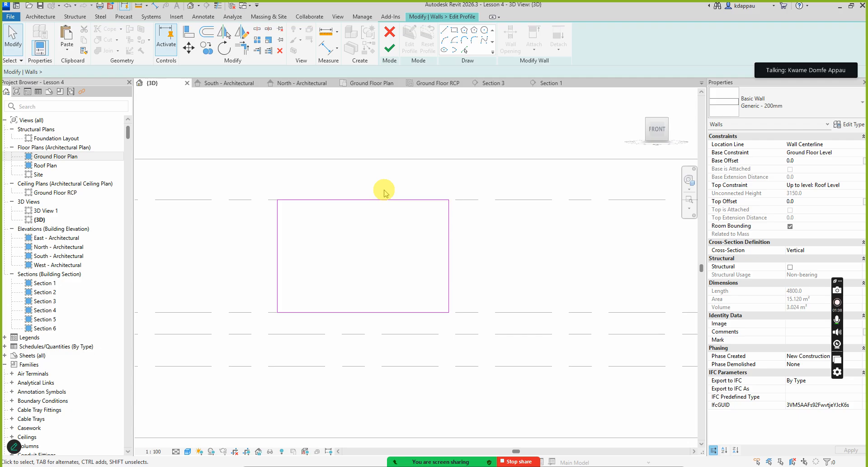
scroll(389, 264, "up", 1)
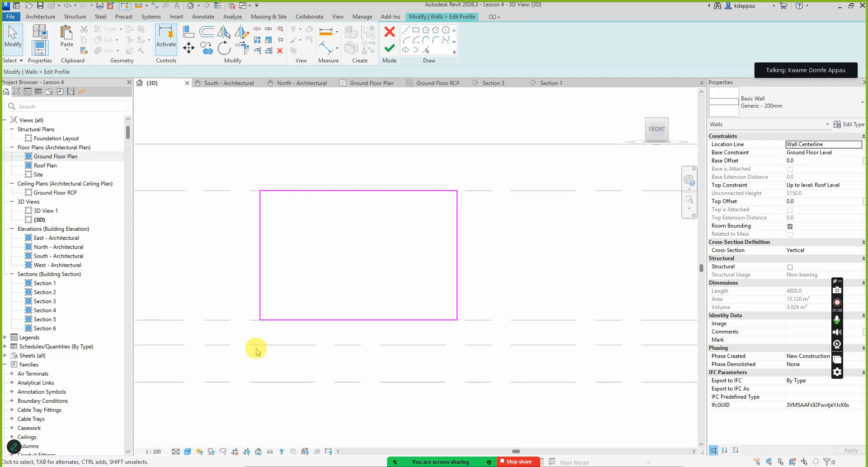
Examine the four boundary lines of the wall's profile sketch by selecting them one after another.
left_click(360, 190)
left_click(457, 238)
left_click(384, 320)
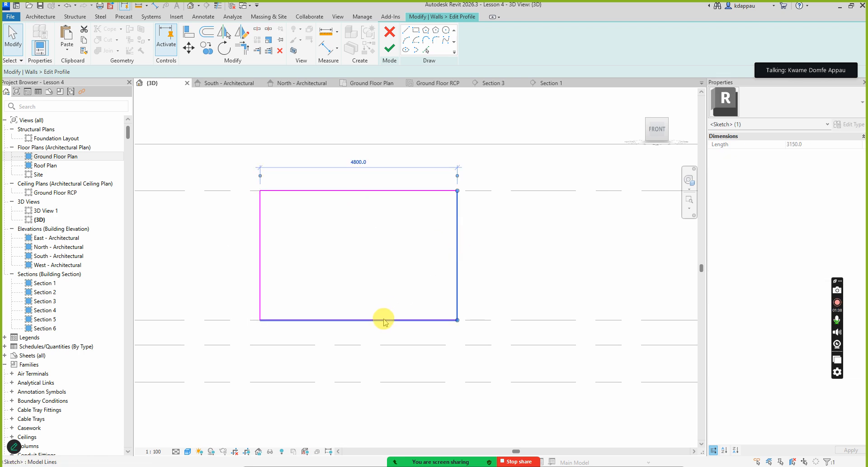
left_click(261, 273)
left_click(361, 266)
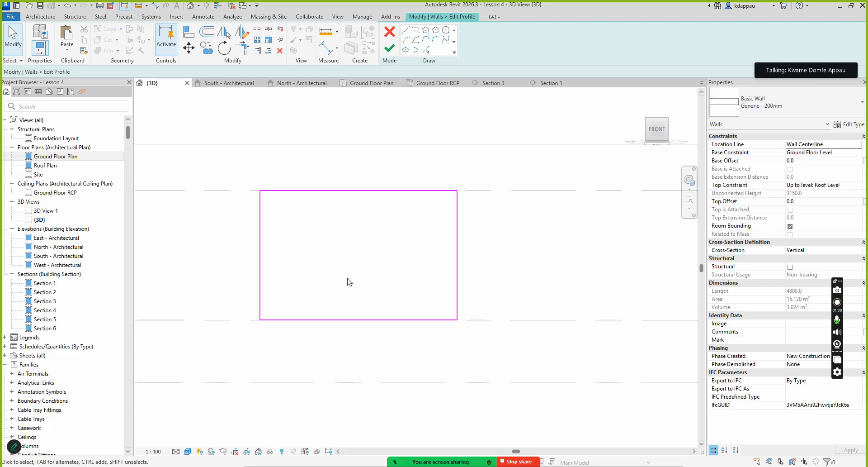
Sketch a circle of radius 600 and a larger one of radius about 1100 beside it inside the wall profile, and finish the edit.
left_click(447, 30)
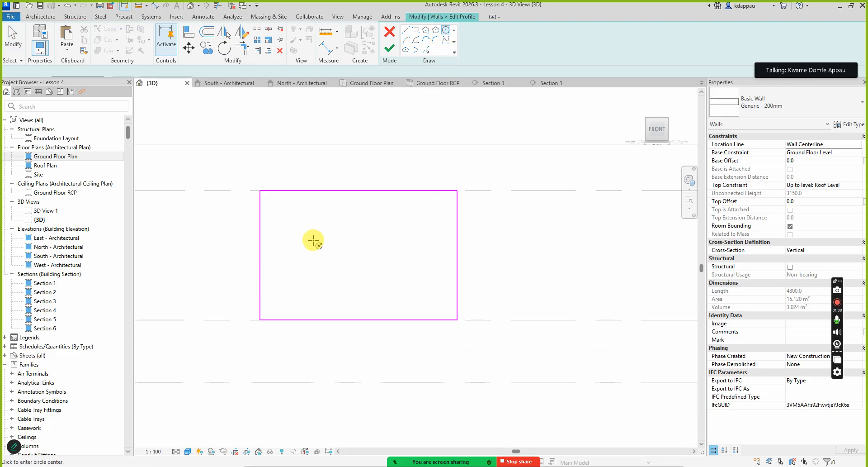
left_click(297, 234)
type("600")
key("Return")
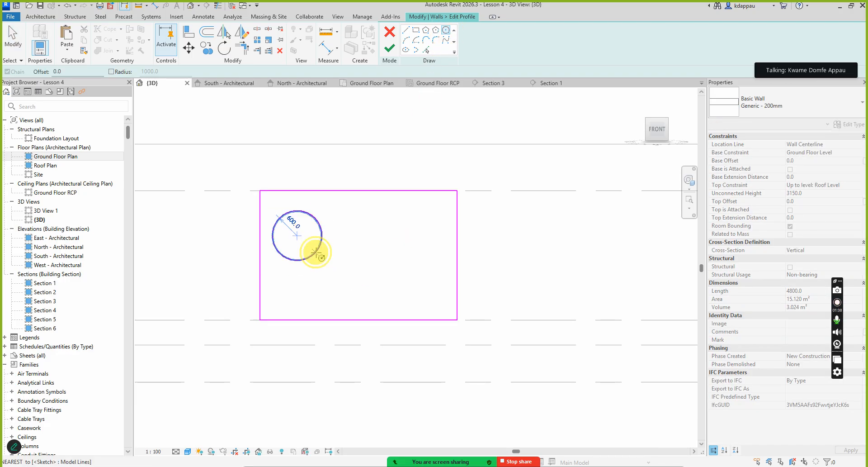
left_click(388, 242)
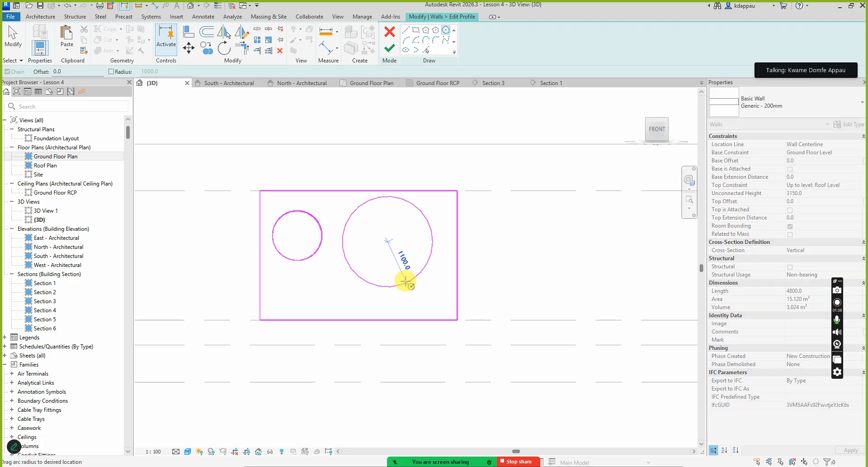
left_click(405, 283)
right_click(334, 158)
left_click(348, 166)
left_click(389, 48)
left_click(382, 162)
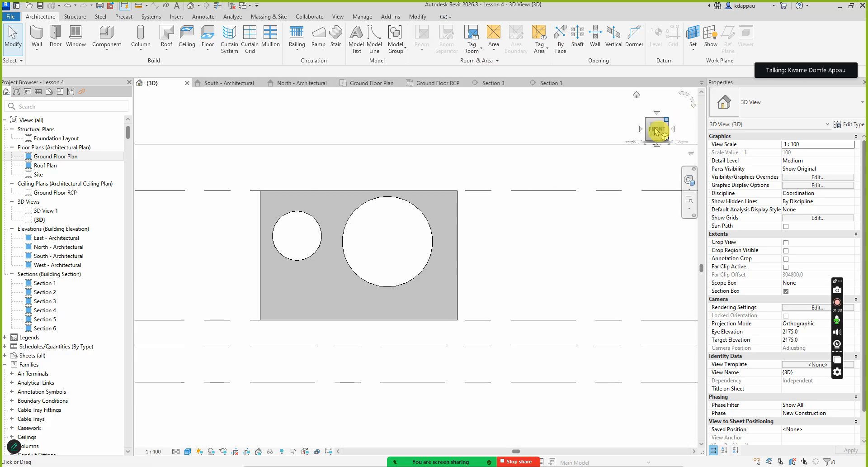
Inspect the two circular openings in the freestanding wall from an isometric corner view.
left_click(454, 225)
left_click(669, 124)
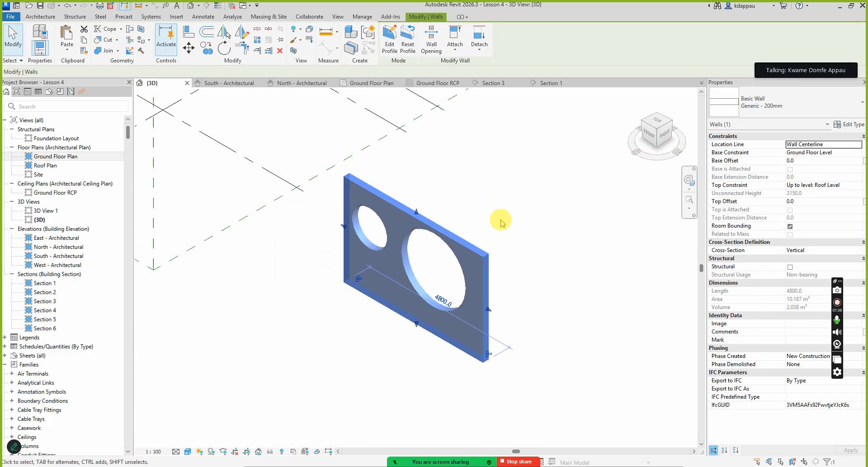
left_click(281, 381)
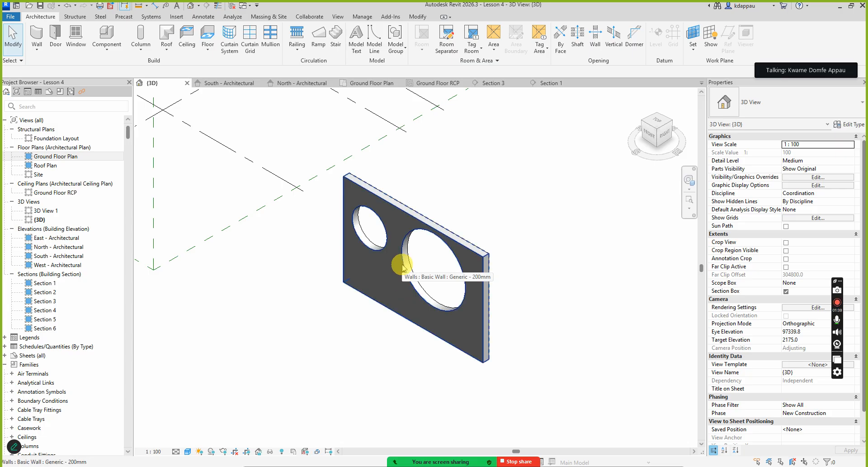
left_click(420, 256)
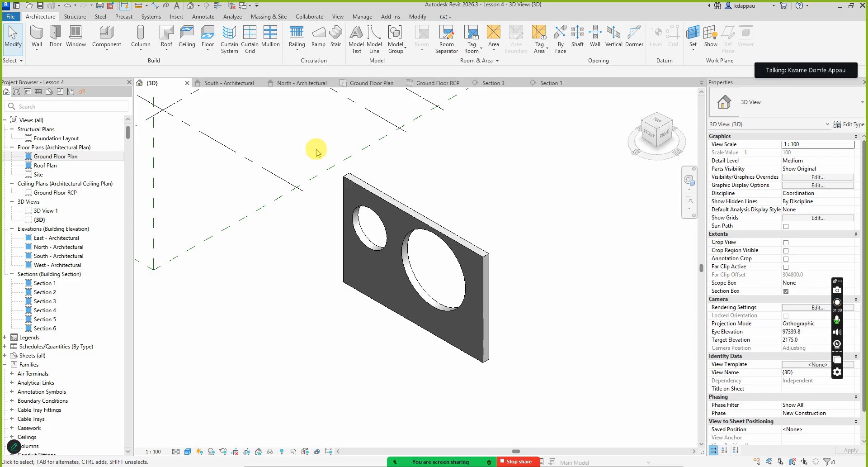
scroll(407, 265, "down", 3)
scroll(410, 279, "up", 2)
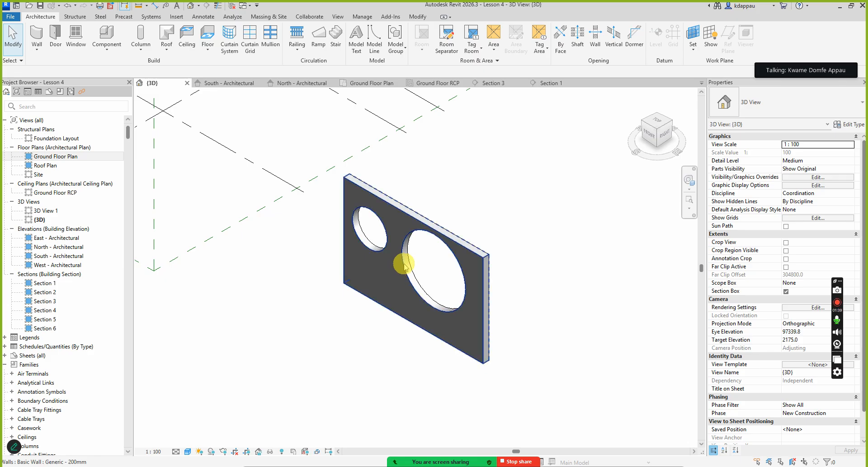
Reopen the wall's profile and sketch vertical lines from both sides of the larger circle down to the base line.
left_click(404, 264)
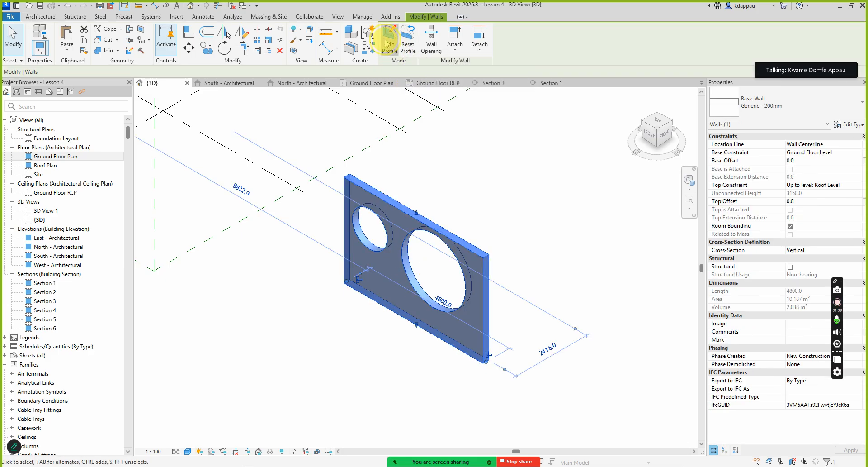
left_click(388, 43)
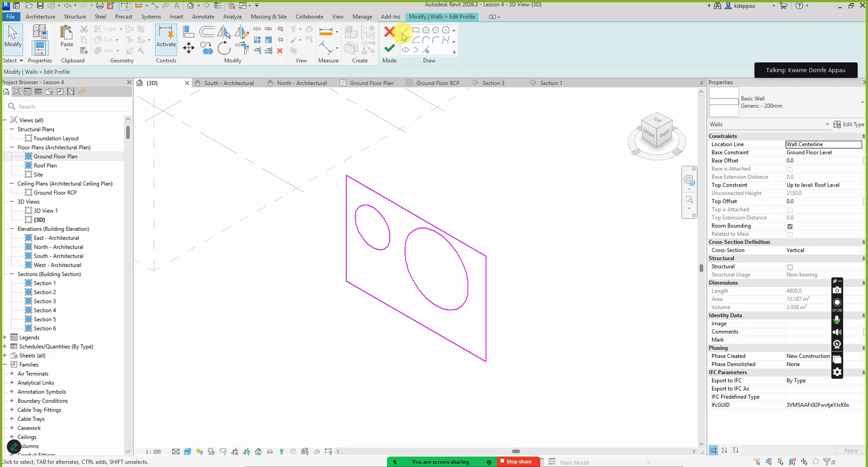
left_click(404, 32)
scroll(414, 263, "up", 1)
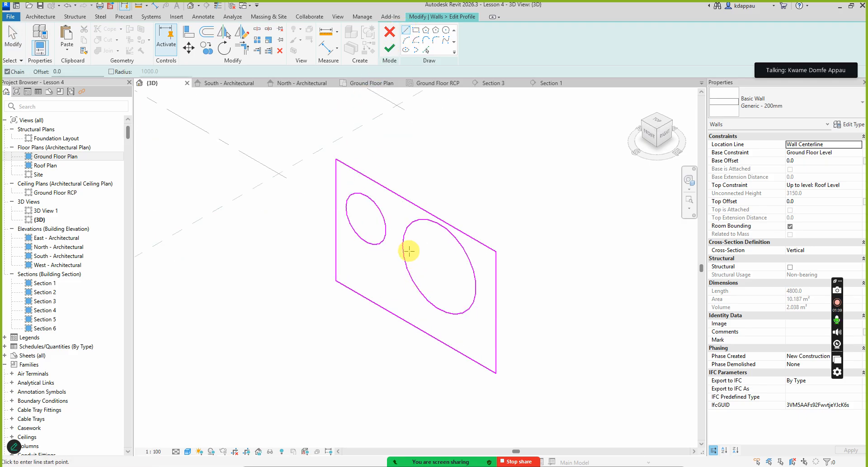
left_click(402, 246)
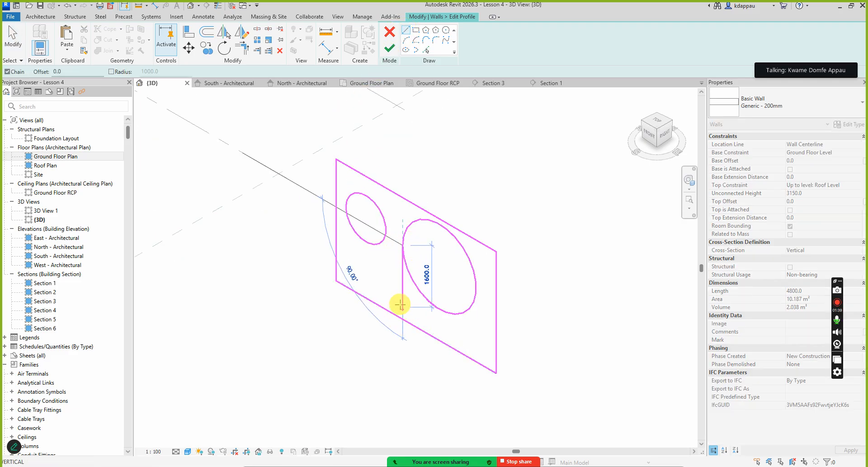
left_click(403, 319)
key("Escape")
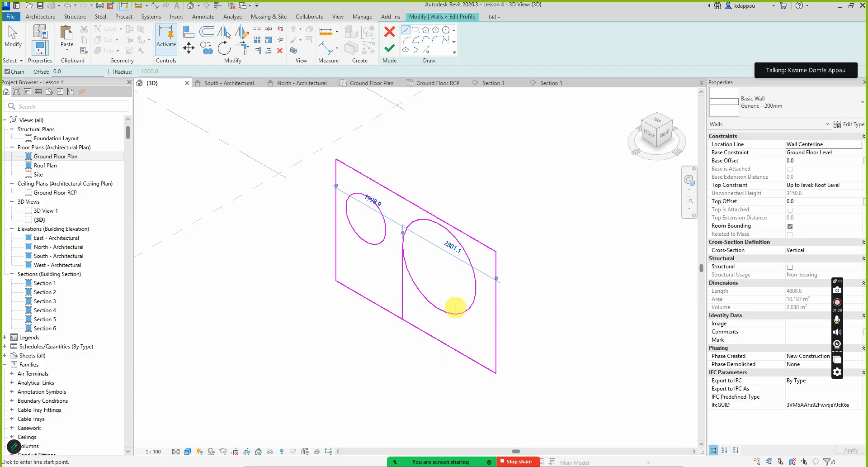
left_click(475, 287)
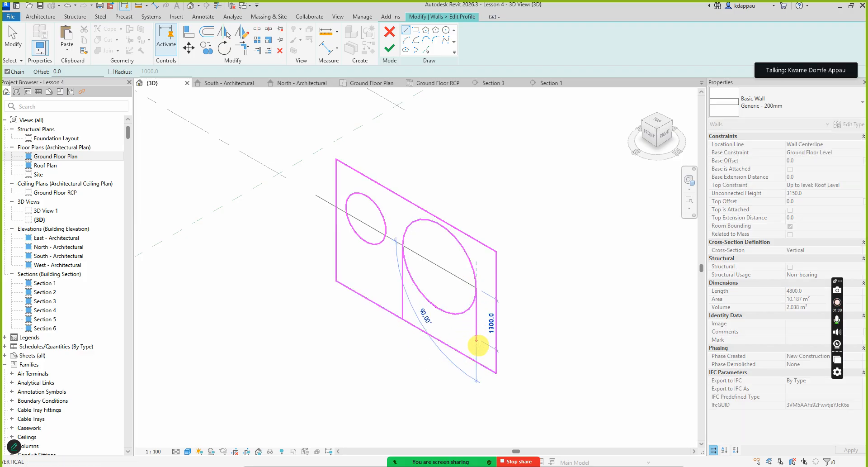
left_click(476, 361)
key("Escape")
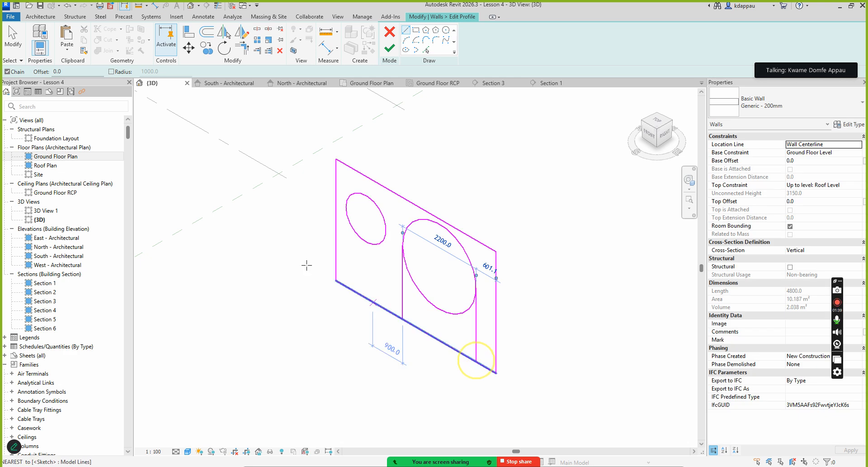
right_click(340, 250)
left_click(362, 261)
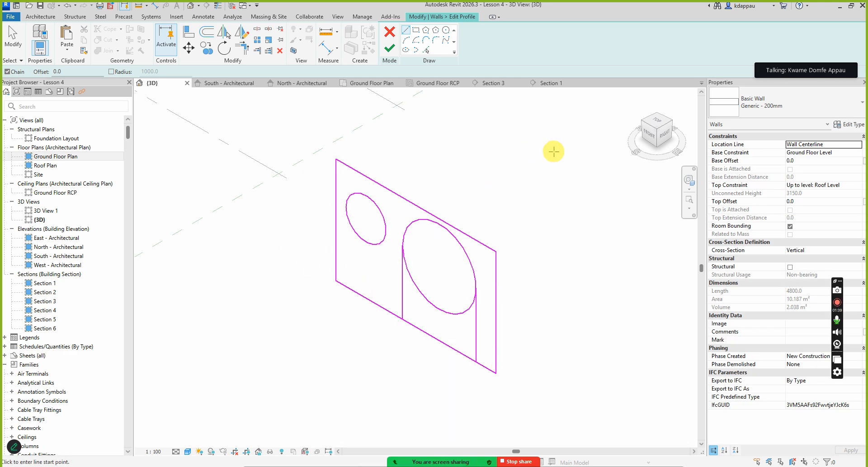
In the front view, split the larger circle near its lowest point and the base line between the two vertical lines.
left_click(650, 132)
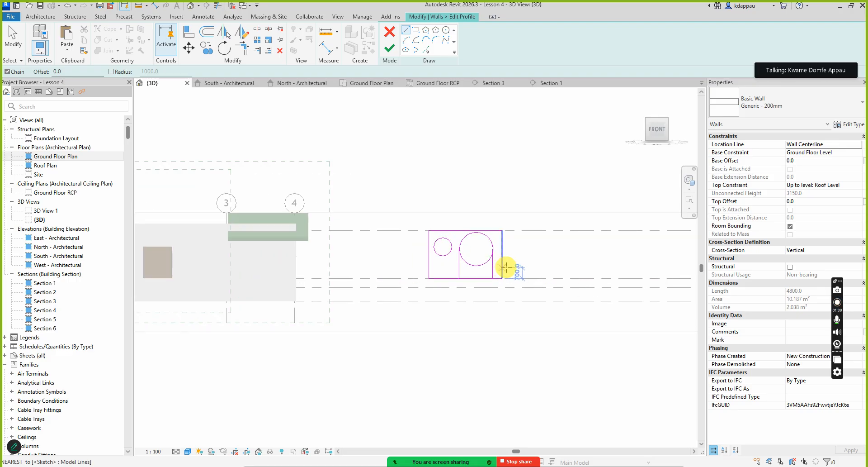
scroll(505, 268, "up", 4)
right_click(459, 219)
left_click(465, 225)
scroll(466, 225, "up", 3)
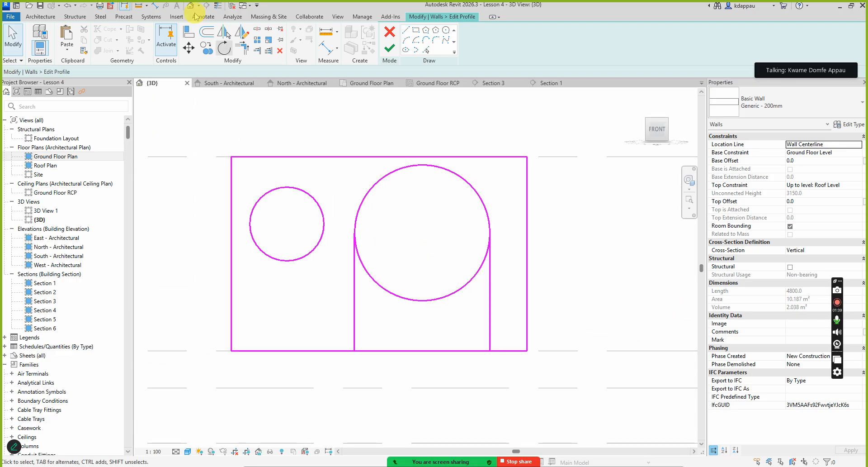
left_click(257, 29)
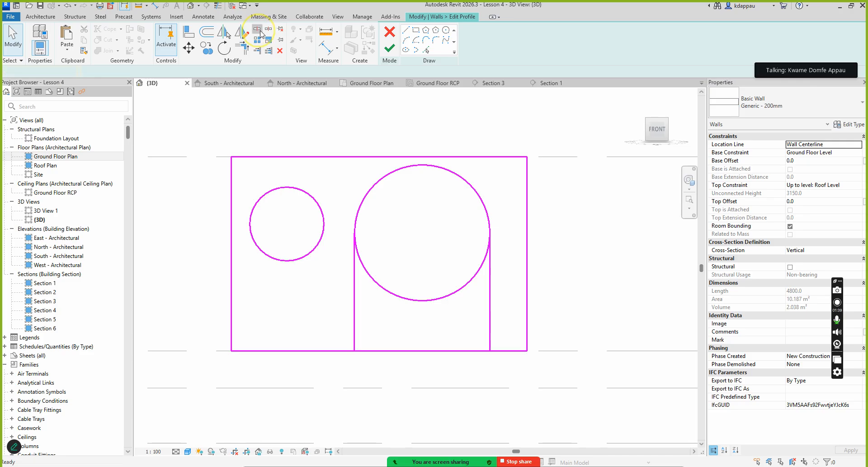
left_click(429, 299)
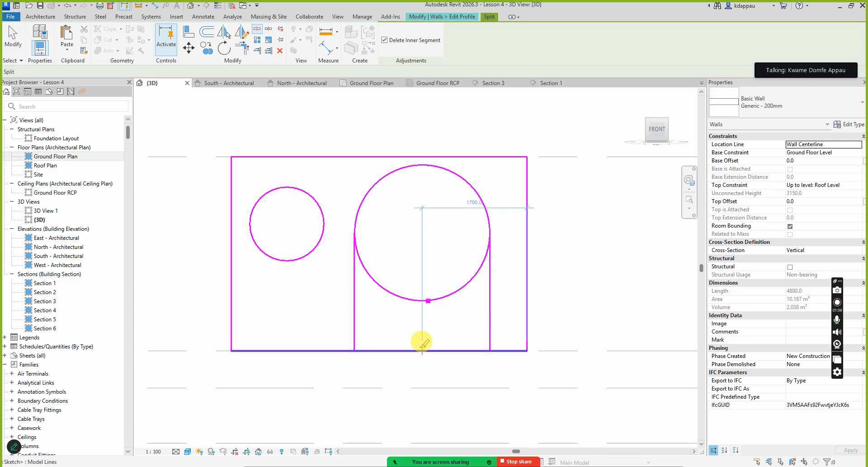
left_click(421, 349)
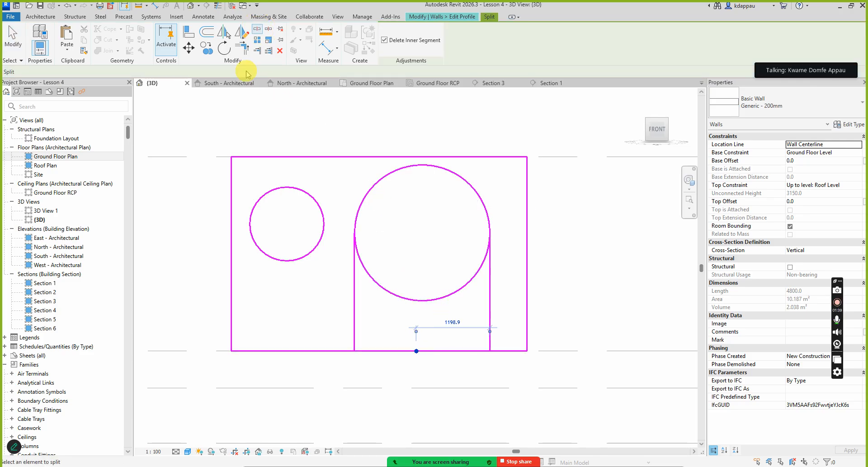
key("Escape")
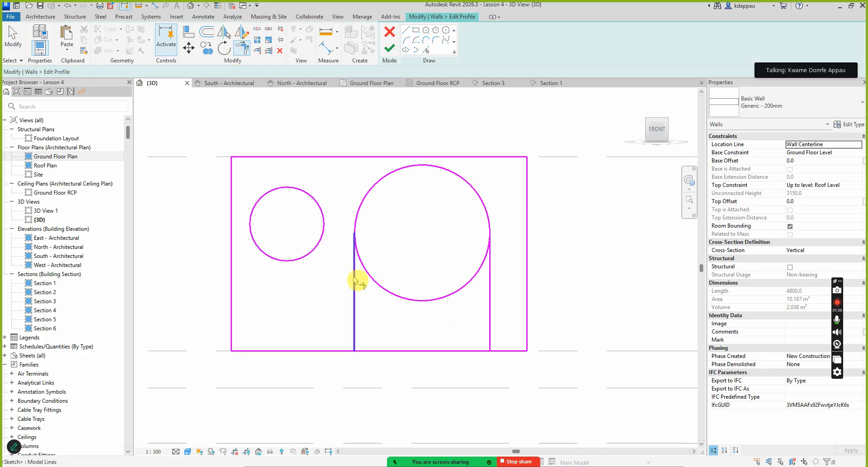
Trim the larger circle, the two vertical lines and the base line into corners forming an arched doorway open at the floor.
left_click(371, 193)
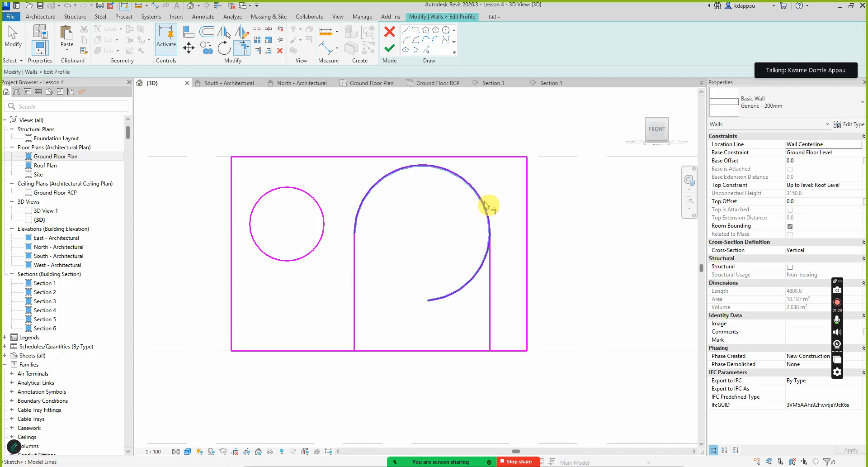
left_click(490, 279)
left_click(490, 329)
left_click(503, 351)
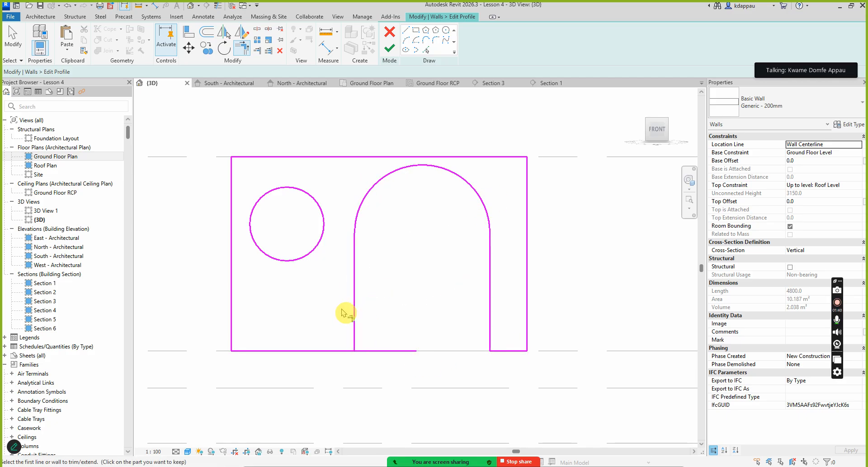
left_click(355, 322)
left_click(335, 351)
right_click(440, 192)
left_click(452, 199)
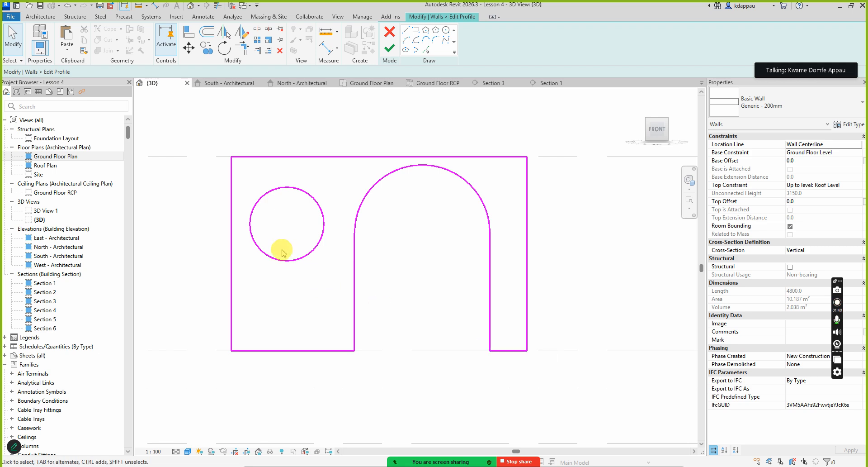
Delete the smaller circle from the profile sketch and finish the wall profile edit.
left_click(292, 267)
key("Delete")
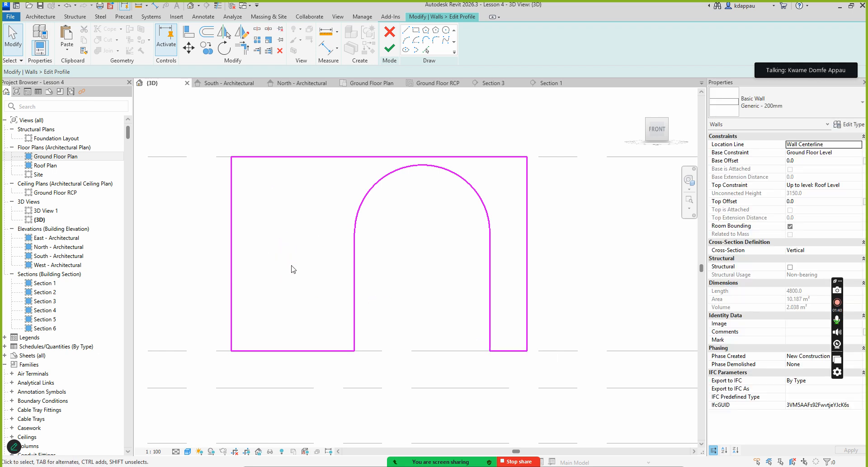
left_click(391, 50)
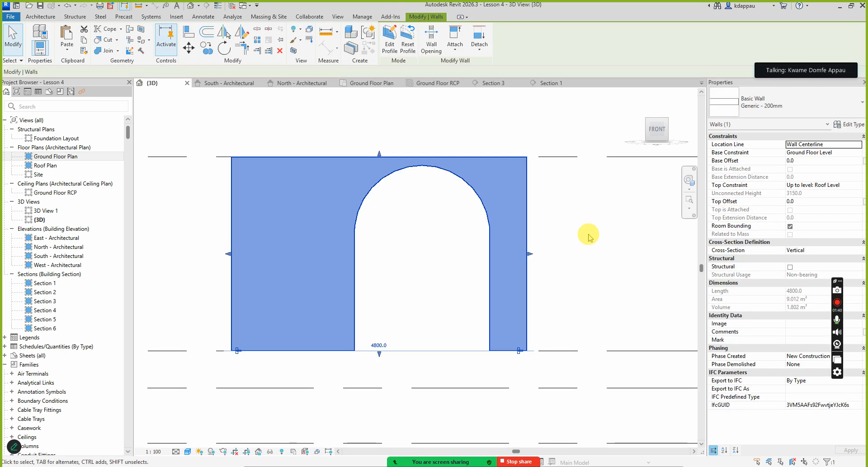
Deselect the sample wall, switch to the top-front-right isometric view and examine the arched doorway alongside the house model.
left_click(588, 235)
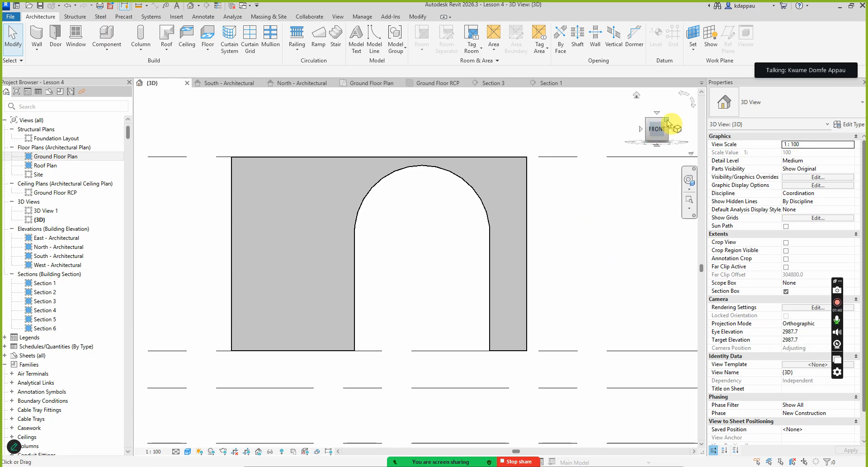
left_click(673, 124)
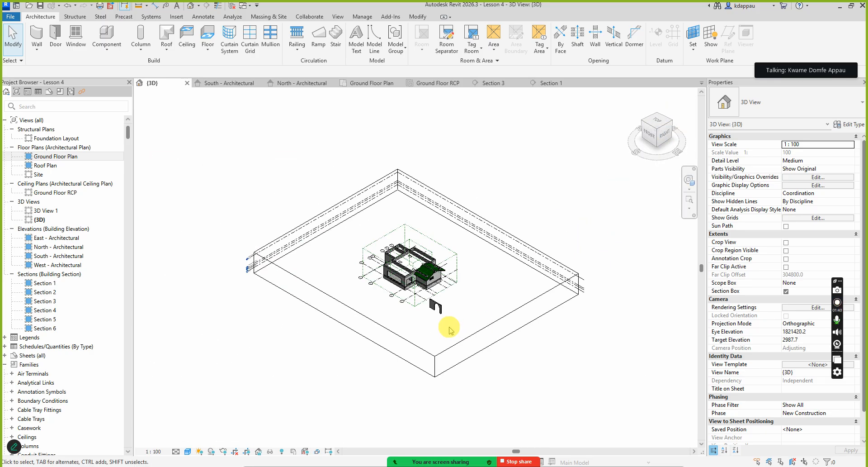
scroll(450, 330, "up", 10)
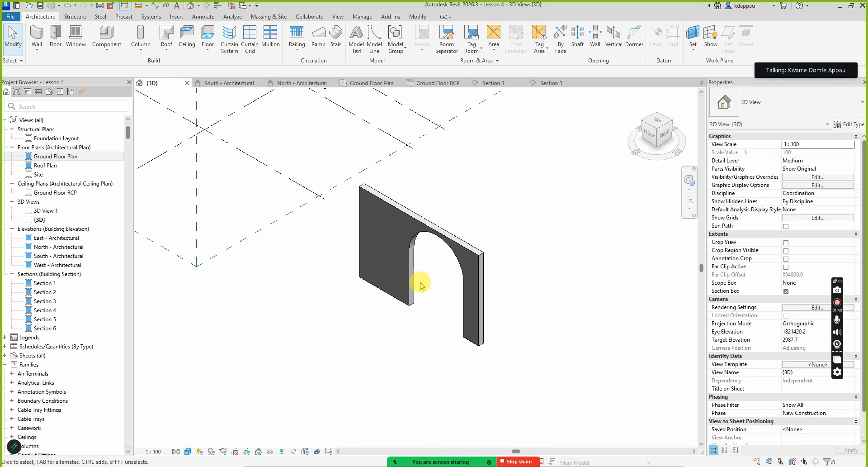
scroll(412, 287, "up", 3)
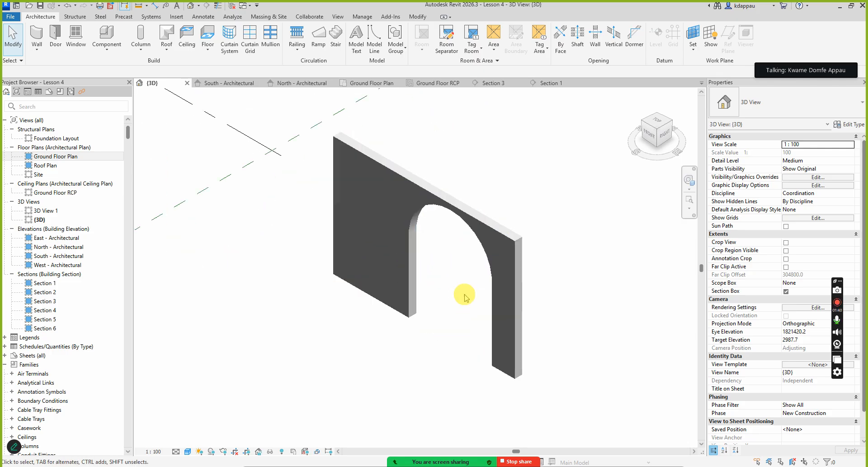
scroll(465, 297, "down", 4)
scroll(375, 289, "up", 2)
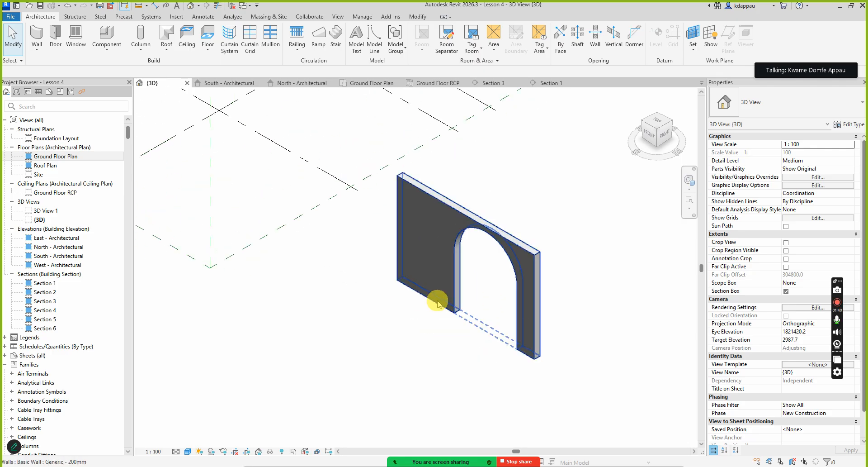
scroll(437, 300, "down", 3)
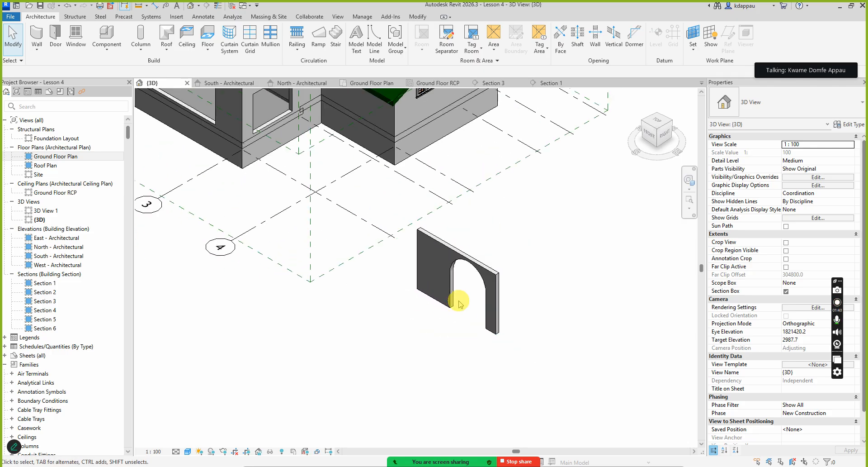
scroll(460, 303, "down", 3)
scroll(454, 298, "up", 3)
scroll(452, 298, "down", 3)
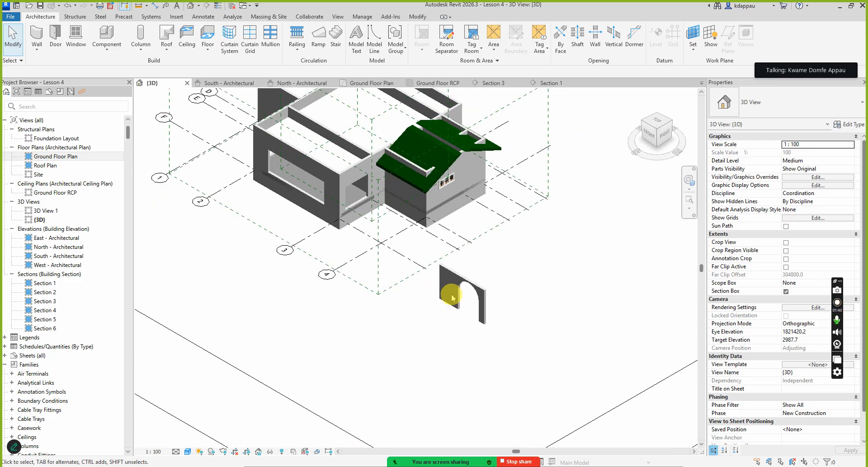
scroll(365, 205, "up", 2)
scroll(407, 296, "down", 2)
scroll(492, 349, "up", 2)
scroll(473, 333, "up", 2)
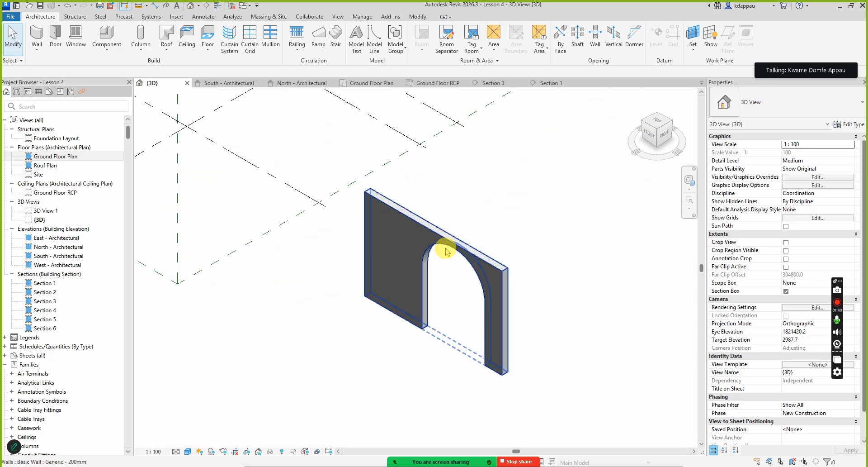
scroll(430, 339, "down", 5)
scroll(344, 258, "up", 6)
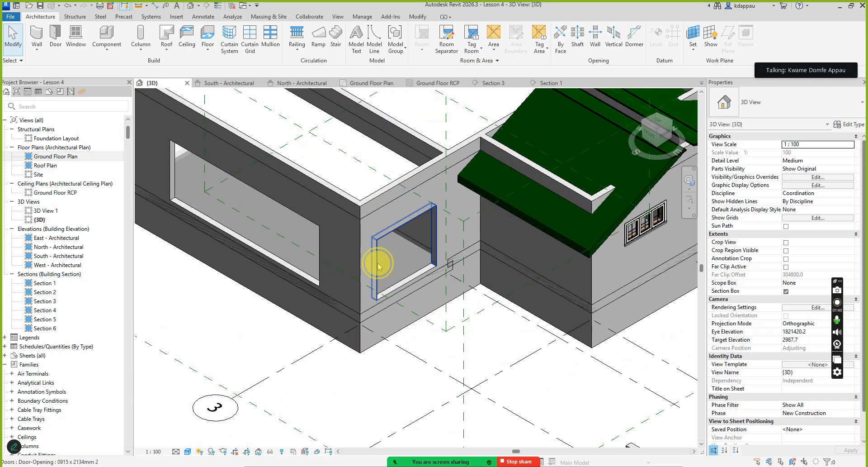
Select the rectangular door opening in the house's terrace wall and compare it with the sample wall's arched doorway.
left_click(373, 263)
scroll(382, 278, "down", 3)
scroll(396, 277, "up", 3)
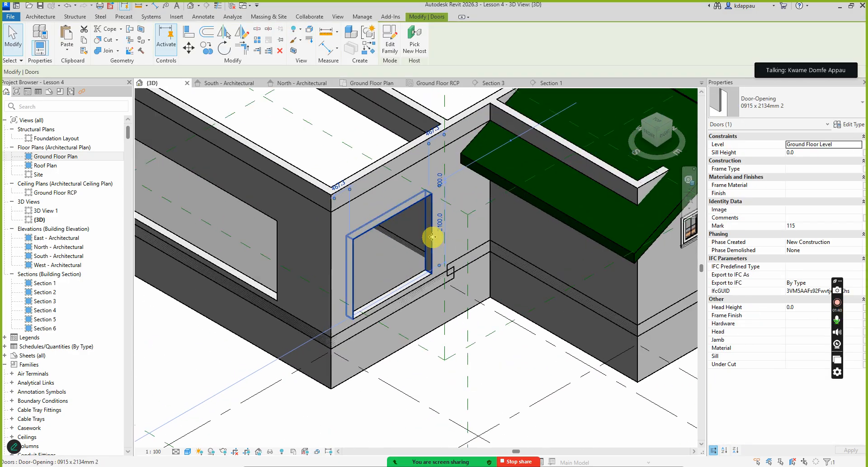
scroll(510, 403, "down", 4)
scroll(484, 403, "up", 3)
scroll(463, 378, "down", 3)
scroll(456, 384, "up", 2)
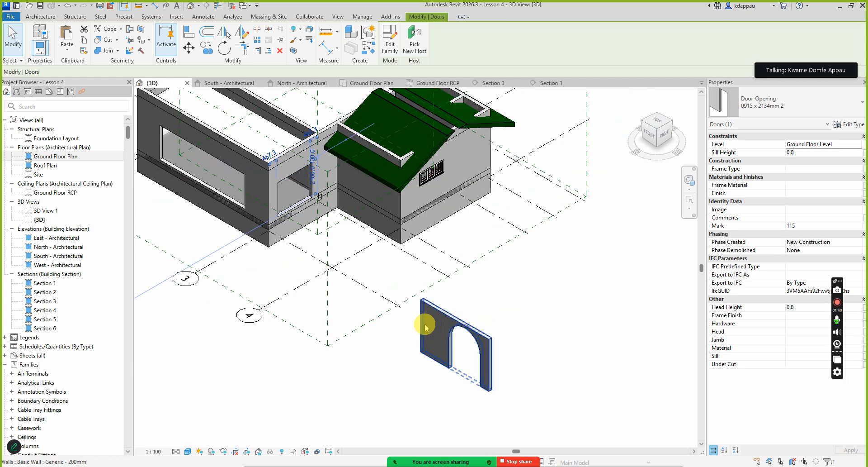
scroll(434, 380, "up", 3)
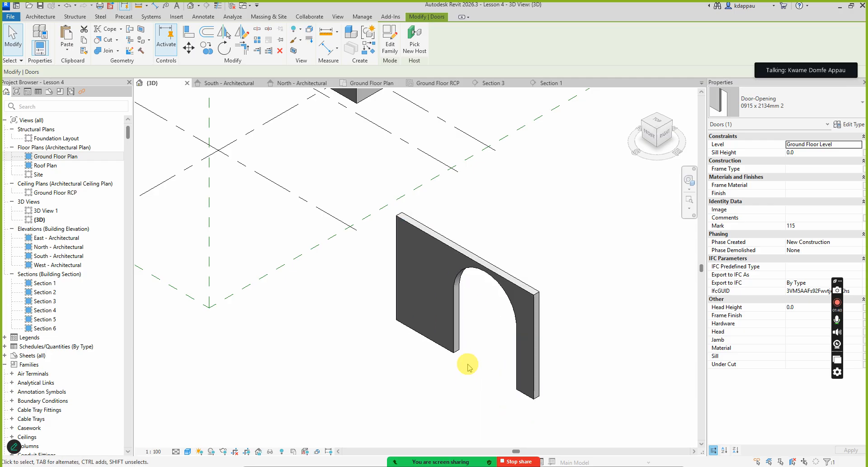
scroll(466, 371, "down", 3)
scroll(471, 373, "up", 2)
scroll(474, 376, "up", 1)
scroll(458, 333, "up", 2)
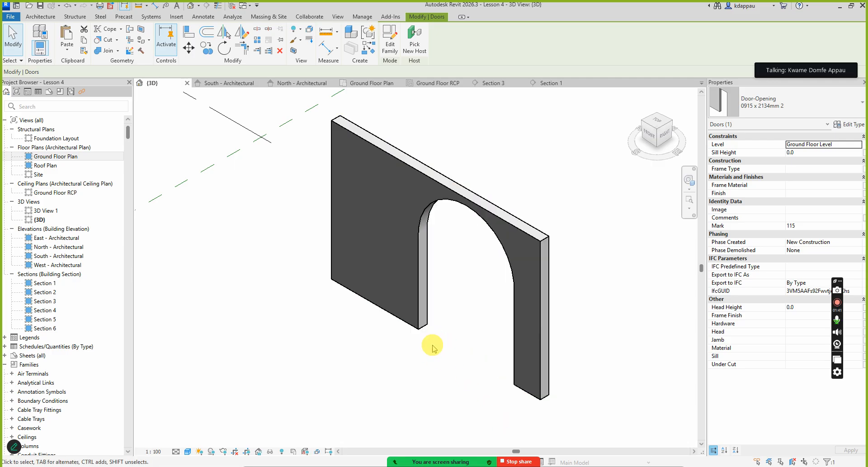
scroll(461, 345, "down", 6)
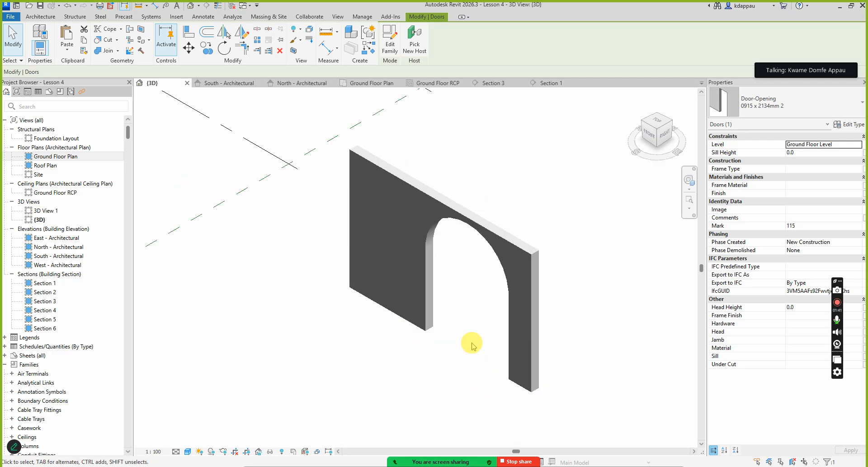
key("Escape")
Create a similar door opening from the terrace one, using type 0813 x 2134mm, and place it beside the arch in the sample wall.
scroll(276, 177, "up", 4)
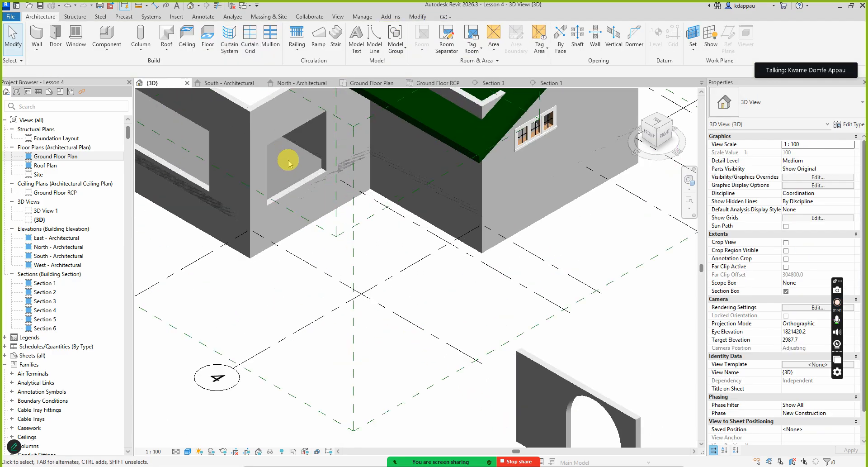
scroll(272, 194, "down", 6)
scroll(215, 166, "up", 5)
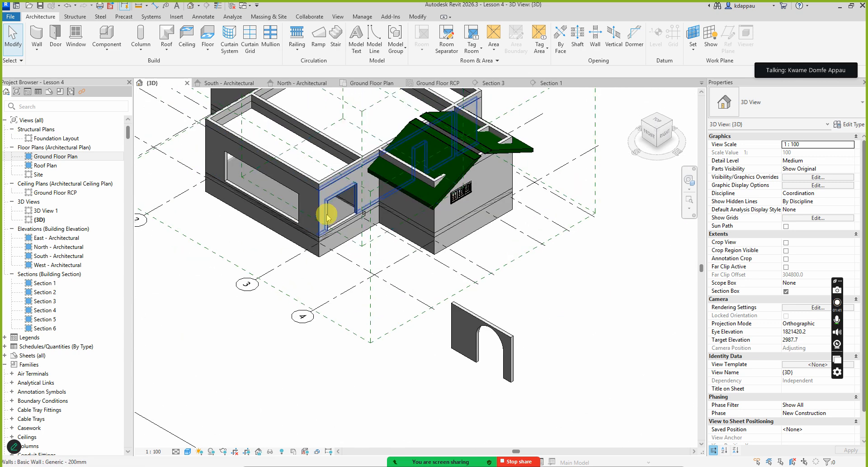
scroll(330, 213, "up", 5)
left_click(332, 222)
right_click(332, 221)
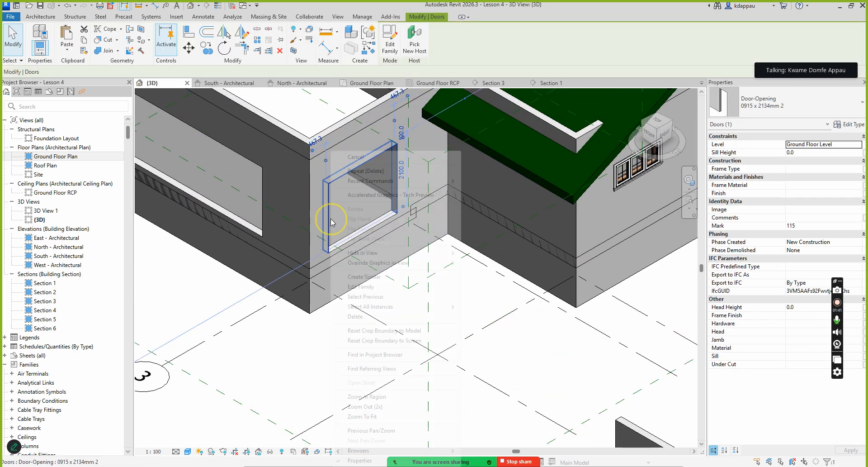
left_click(376, 276)
scroll(407, 299, "down", 5)
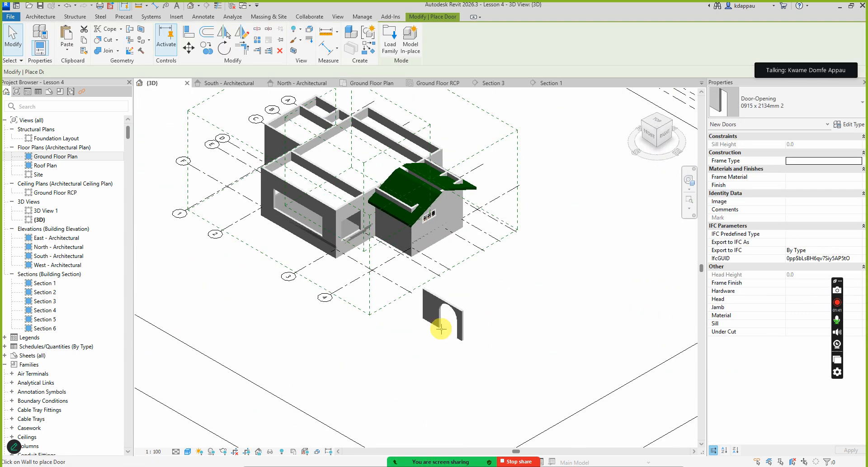
scroll(434, 325, "up", 10)
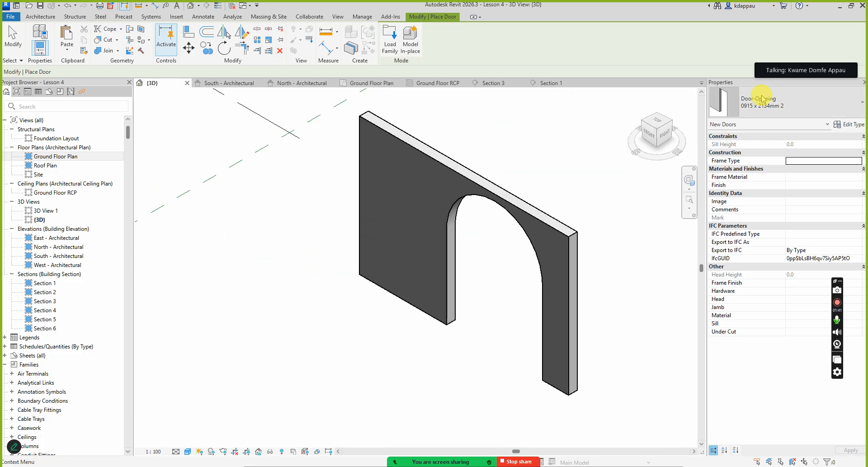
left_click(768, 102)
scroll(767, 164, "up", 2)
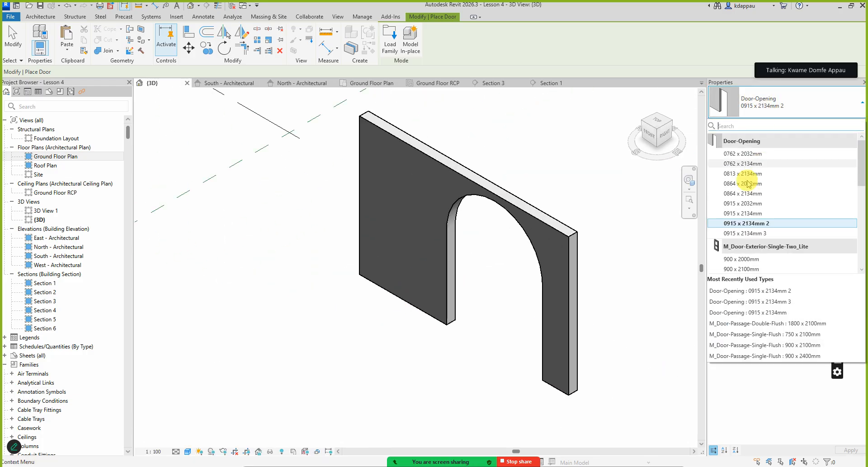
left_click(746, 173)
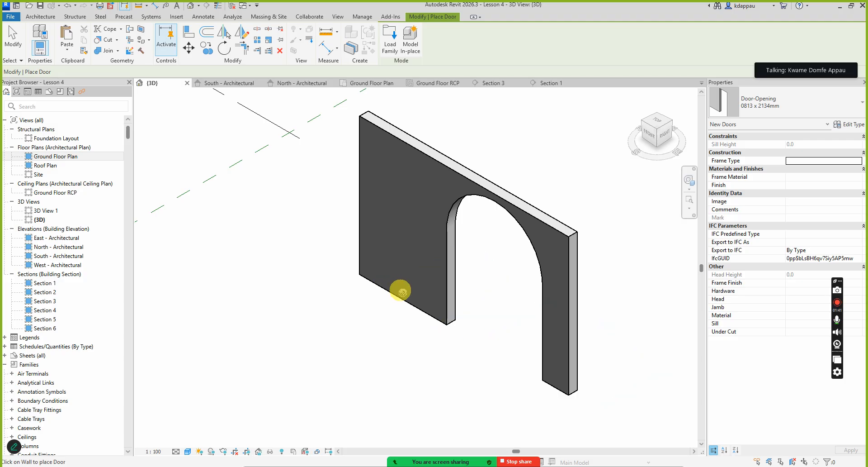
left_click(409, 290)
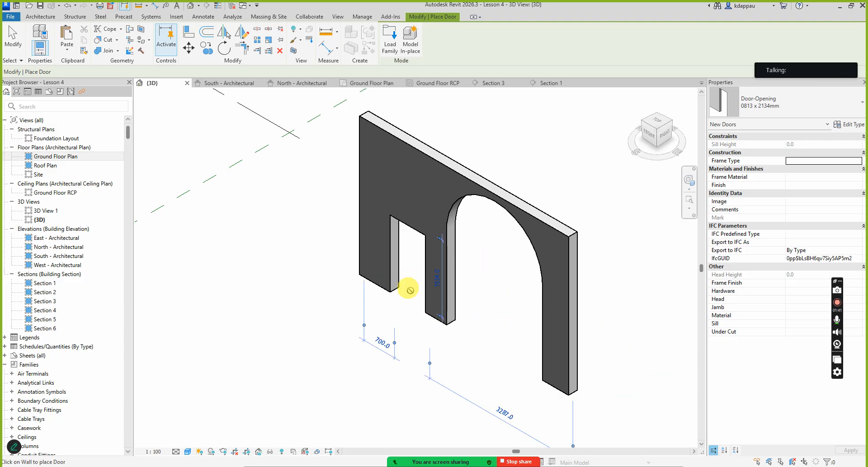
right_click(320, 242)
left_click(328, 246)
Select the rectangular opening in the sample wall and examine its position, base level and shape against the arched doorway.
scroll(400, 290, "up", 3)
scroll(400, 290, "down", 2)
scroll(413, 316, "up", 2)
left_click(393, 300)
scroll(411, 307, "down", 1)
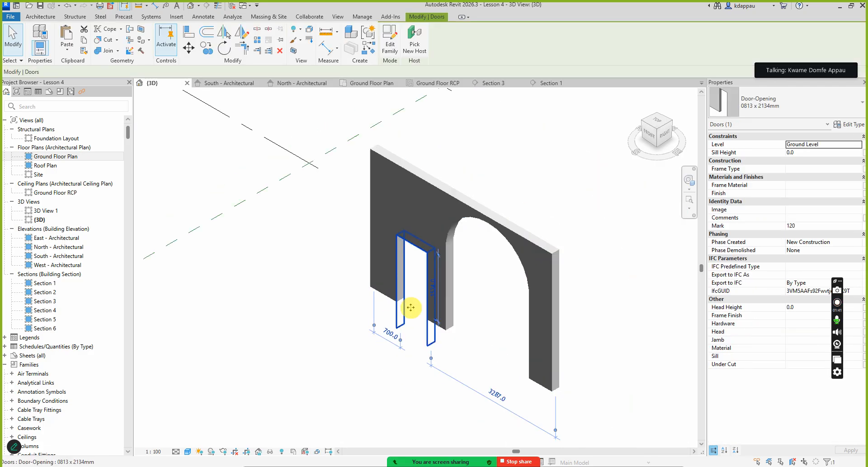
scroll(419, 294, "down", 2)
scroll(440, 319, "up", 2)
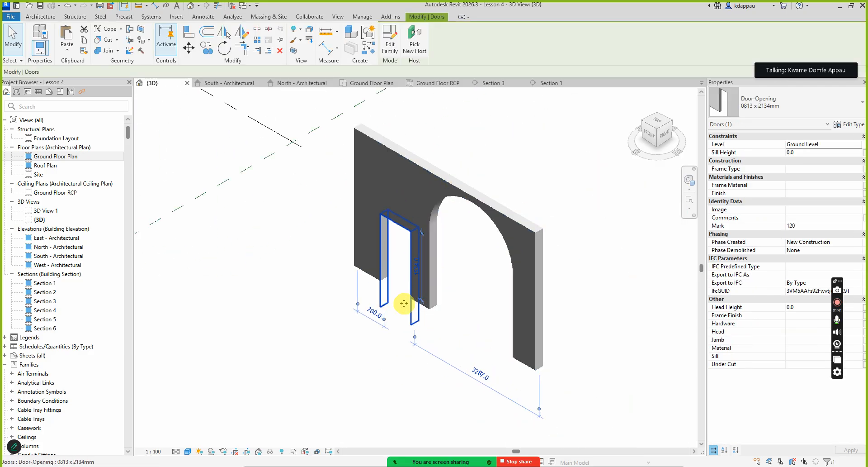
scroll(413, 323, "up", 1)
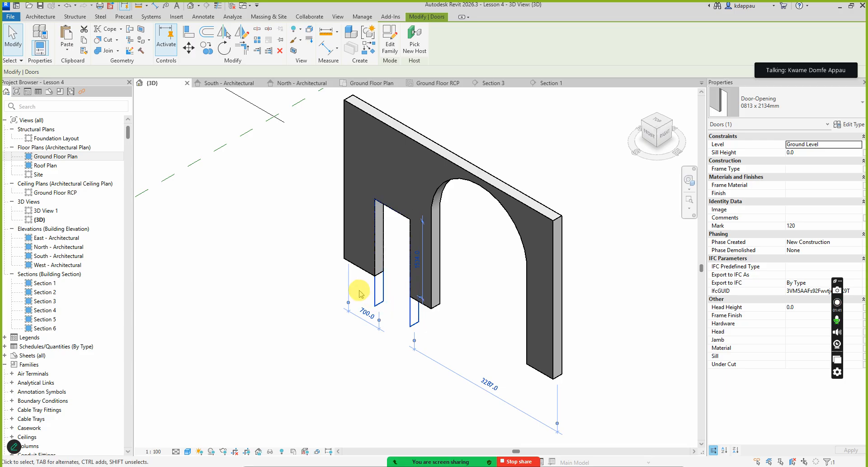
scroll(448, 299, "down", 3)
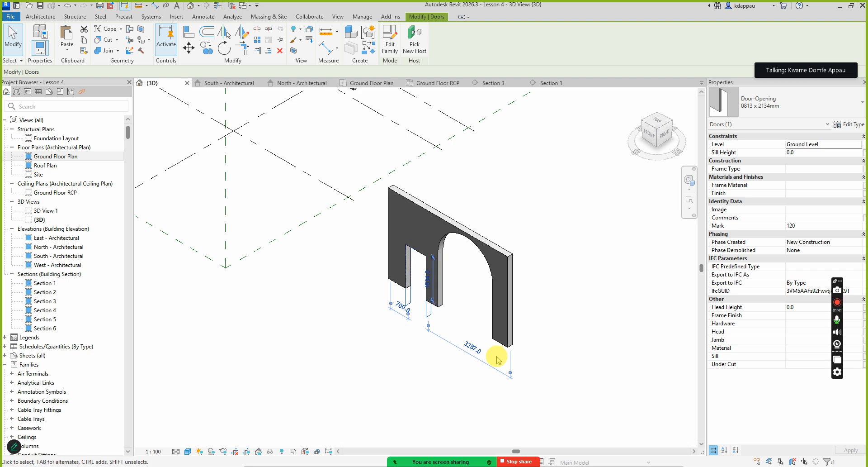
scroll(493, 346, "up", 2)
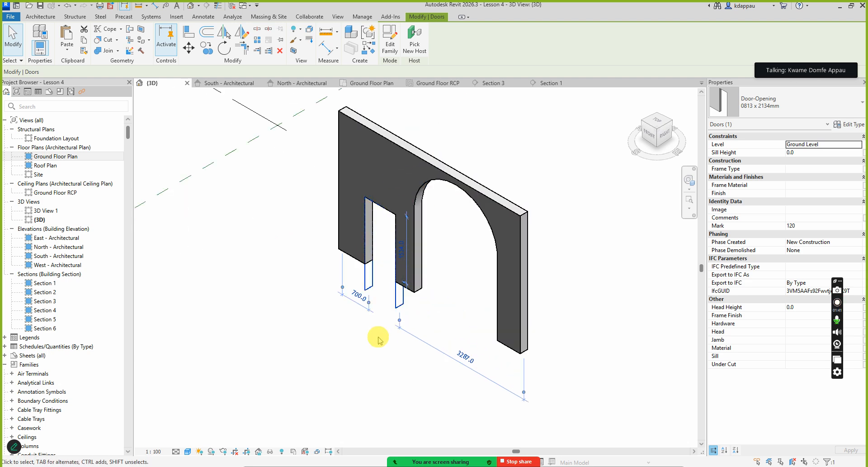
scroll(372, 341, "down", 1)
scroll(379, 337, "down", 2)
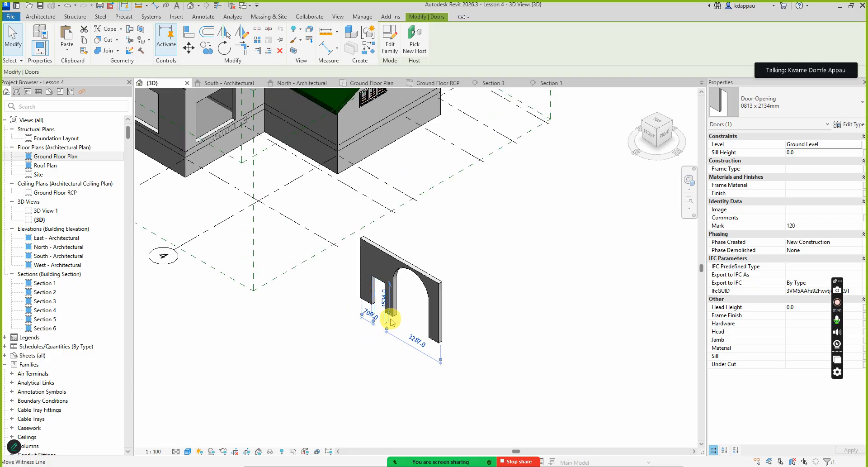
scroll(389, 319, "up", 5)
scroll(337, 368, "down", 3)
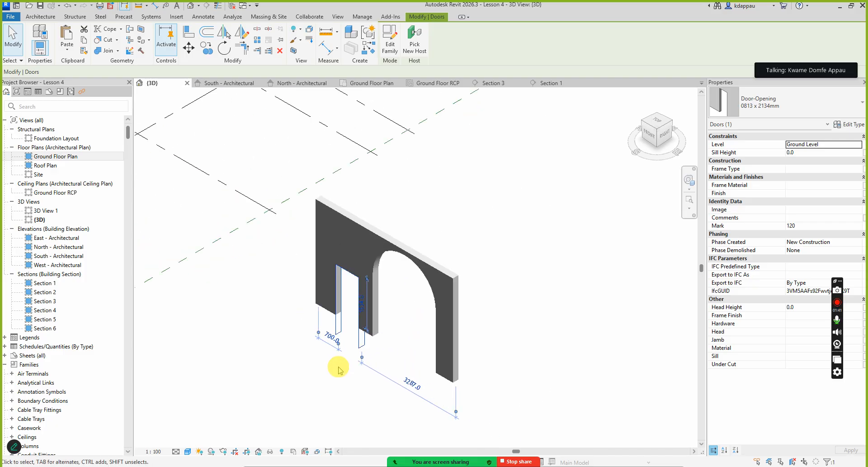
scroll(380, 348, "up", 1)
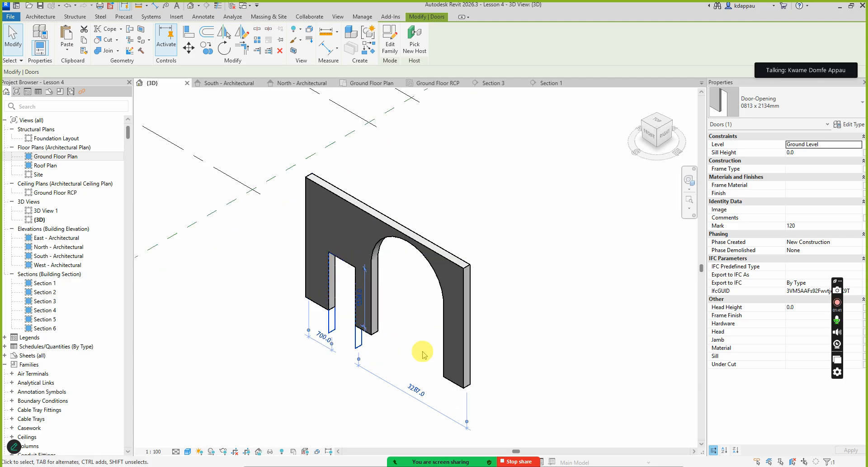
scroll(423, 353, "up", 2)
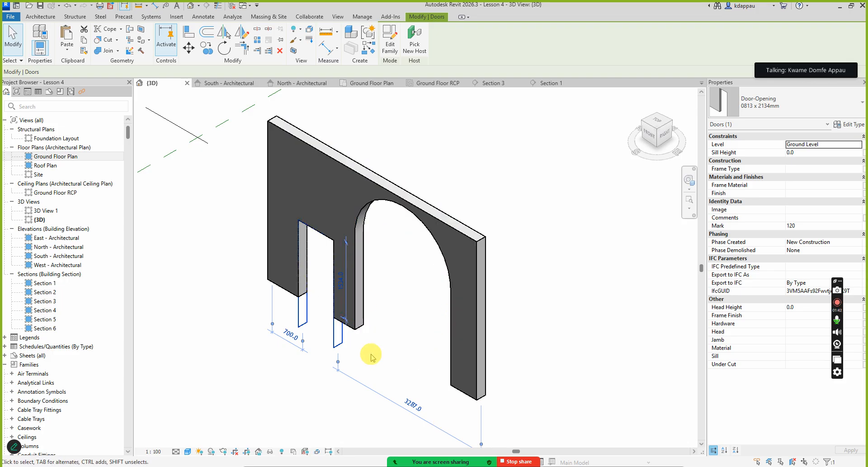
scroll(421, 317, "down", 4)
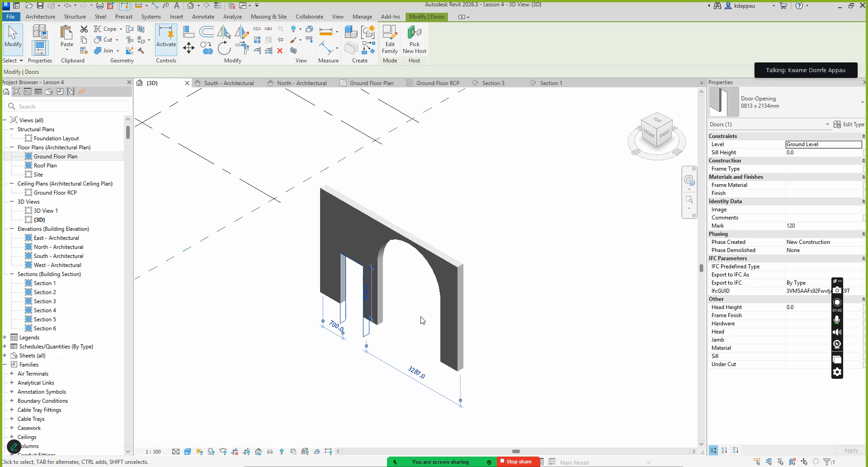
scroll(398, 320, "up", 5)
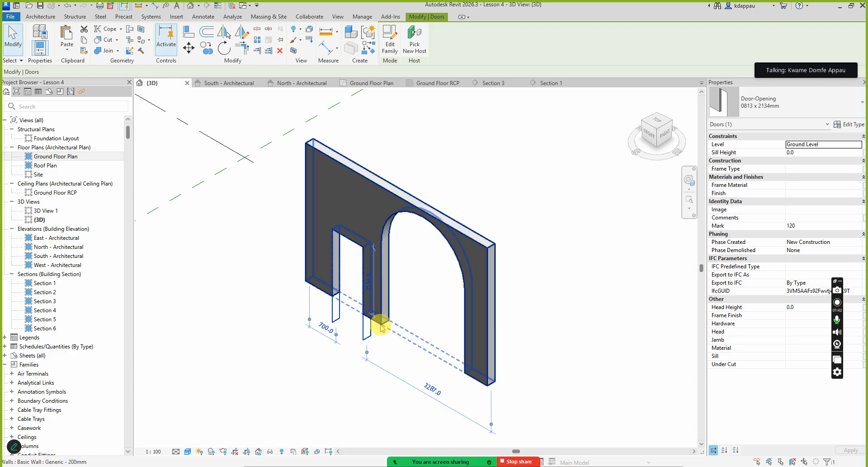
scroll(379, 329, "down", 1)
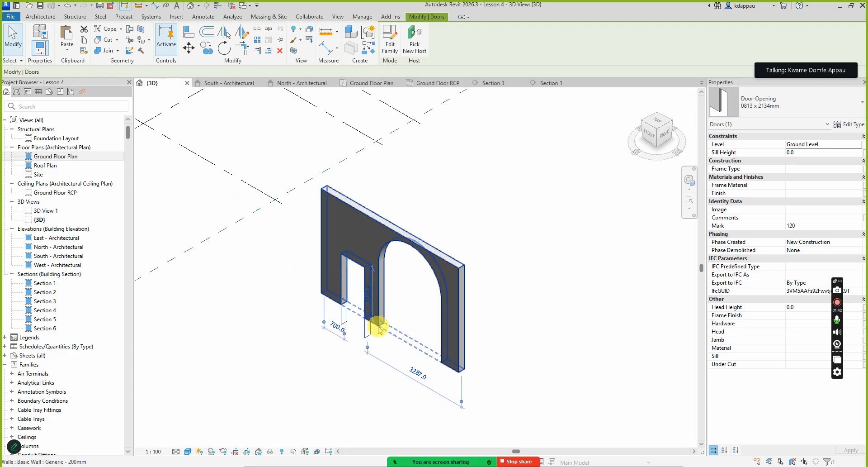
scroll(378, 329, "up", 3)
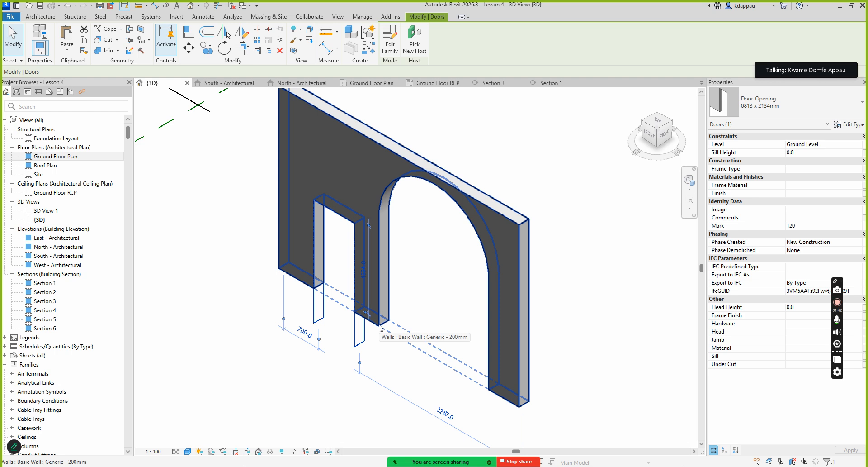
Deselect the opening in the sample wall and look through the Zoom meeting's participant list, closing it at the end.
scroll(379, 327, "down", 3)
left_click(287, 368)
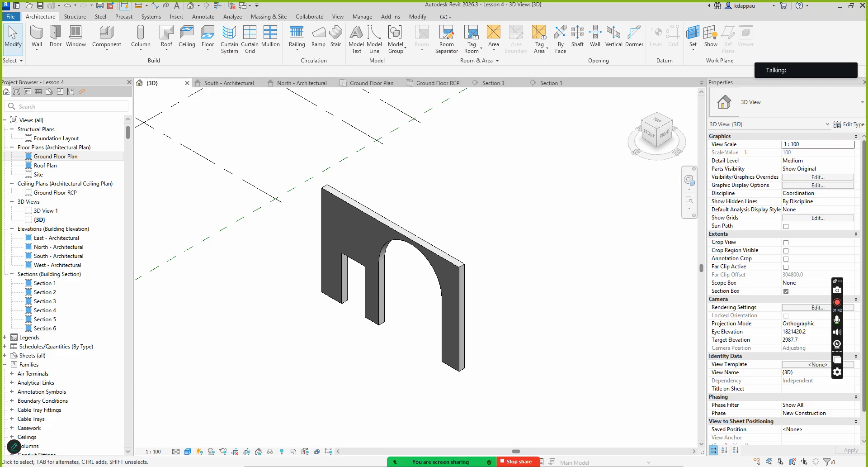
mouse_move(391, 460)
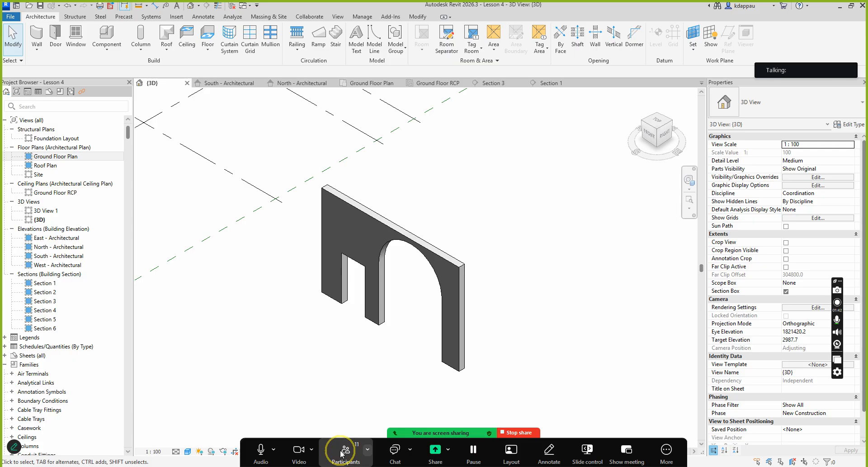
left_click(341, 454)
scroll(406, 271, "up", 1)
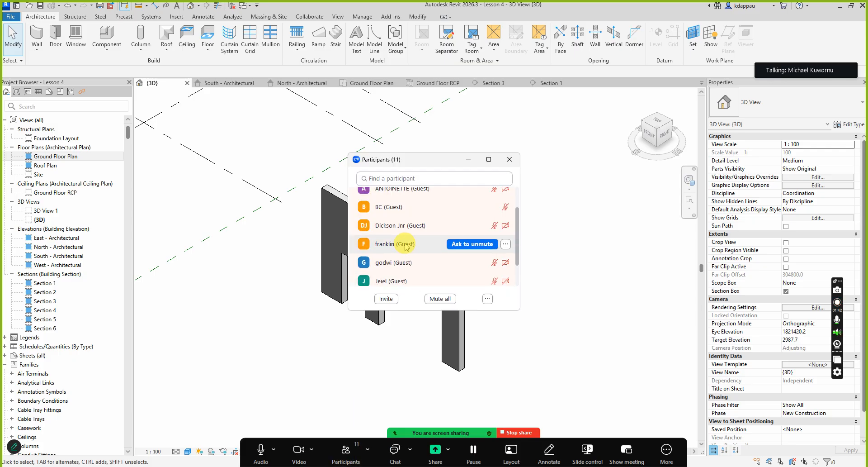
left_click(412, 255)
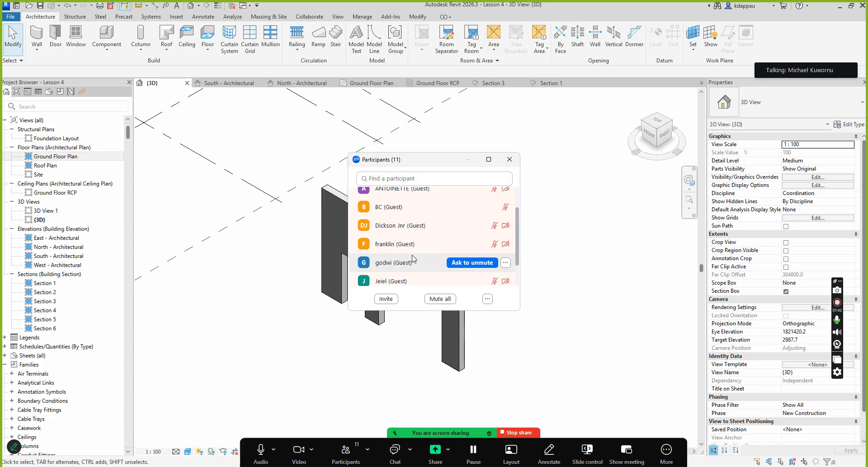
left_click(575, 257)
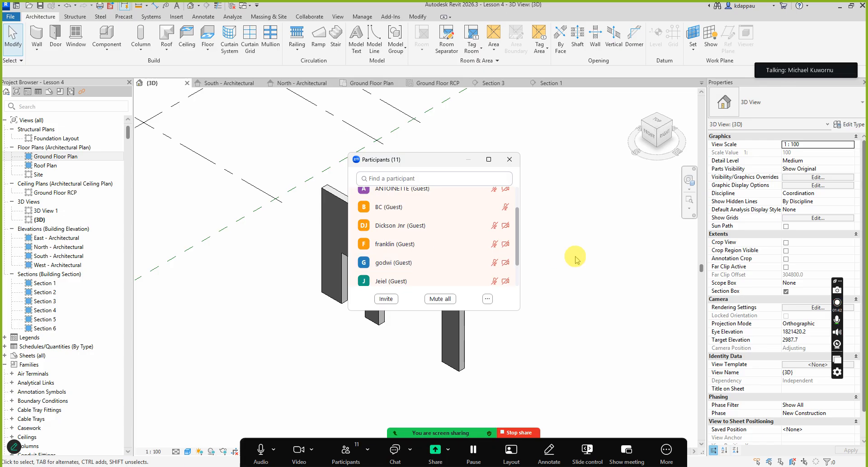
left_click(412, 263)
scroll(406, 262, "up", 3)
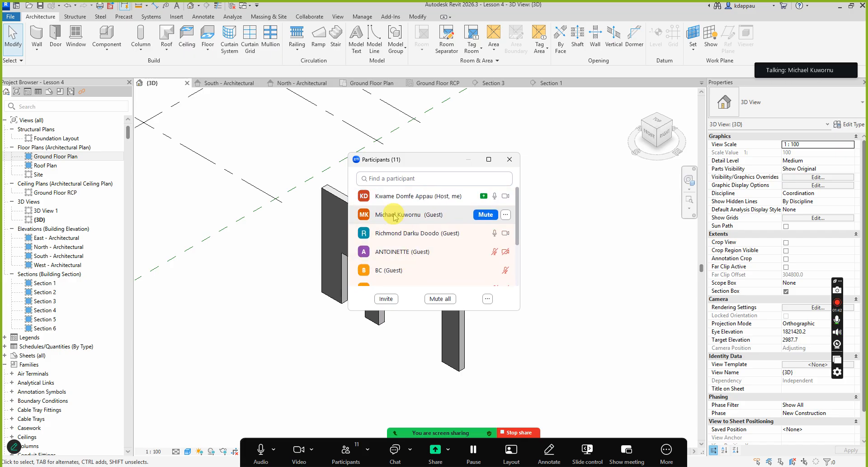
scroll(405, 212, "down", 5)
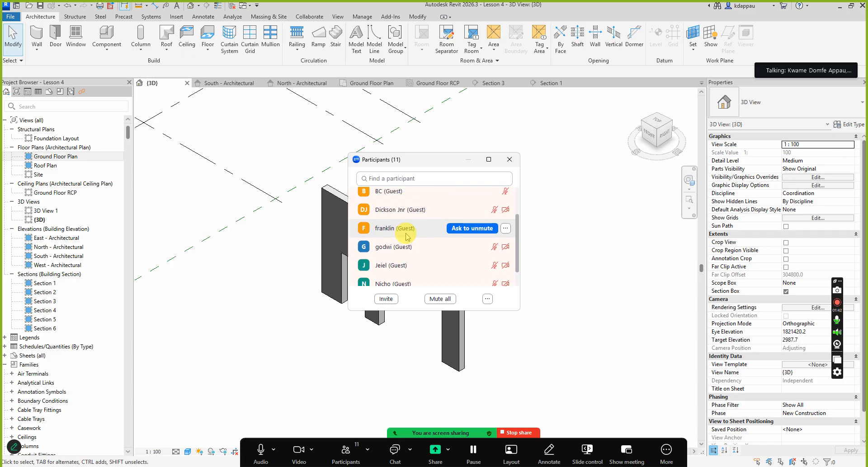
scroll(408, 265, "down", 1)
left_click(406, 276)
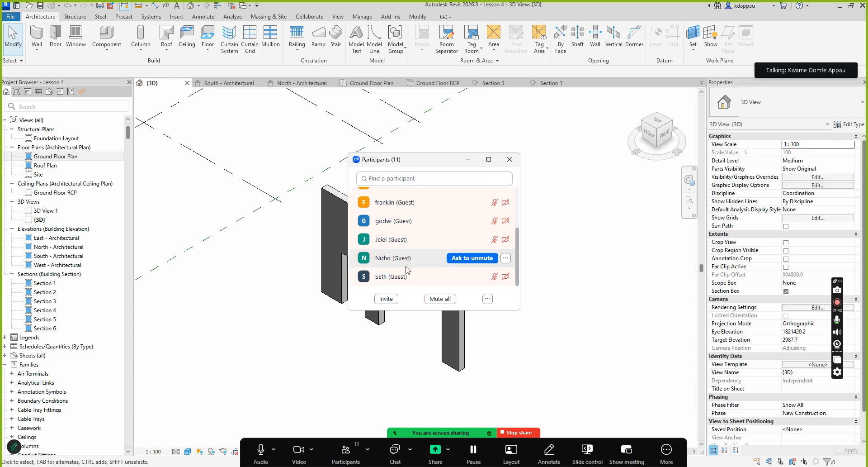
scroll(407, 270, "up", 1)
scroll(406, 270, "up", 1)
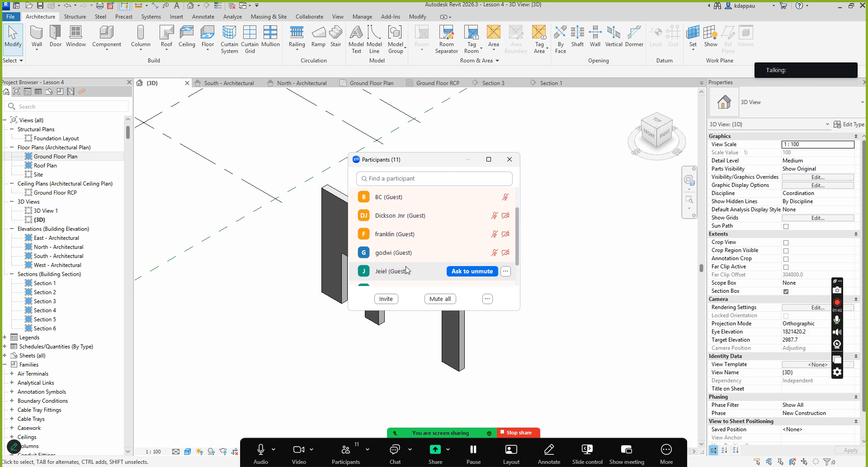
scroll(406, 270, "up", 4)
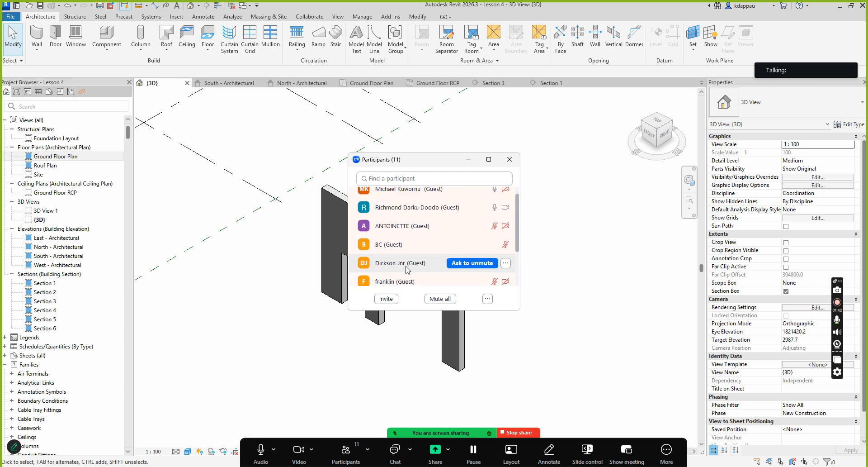
scroll(407, 270, "up", 1)
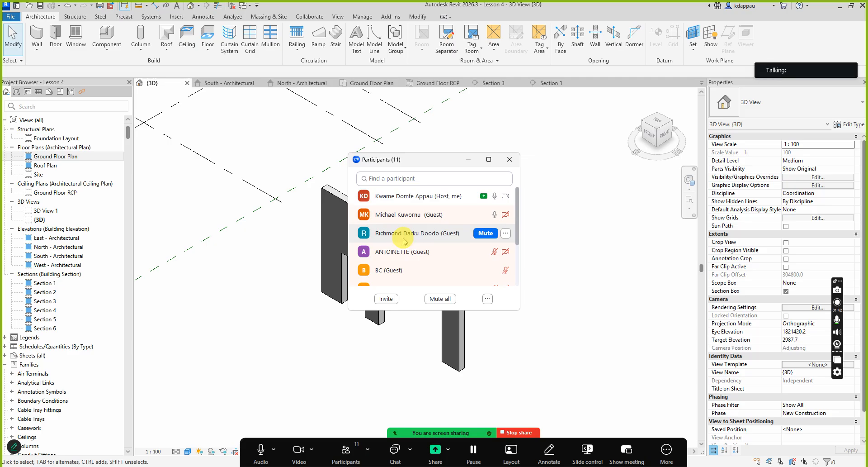
scroll(400, 251, "down", 2)
scroll(401, 263, "down", 4)
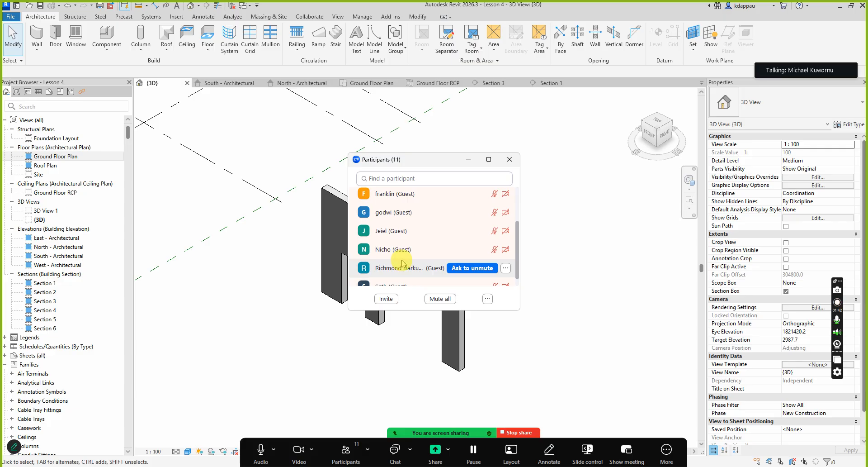
left_click(400, 249)
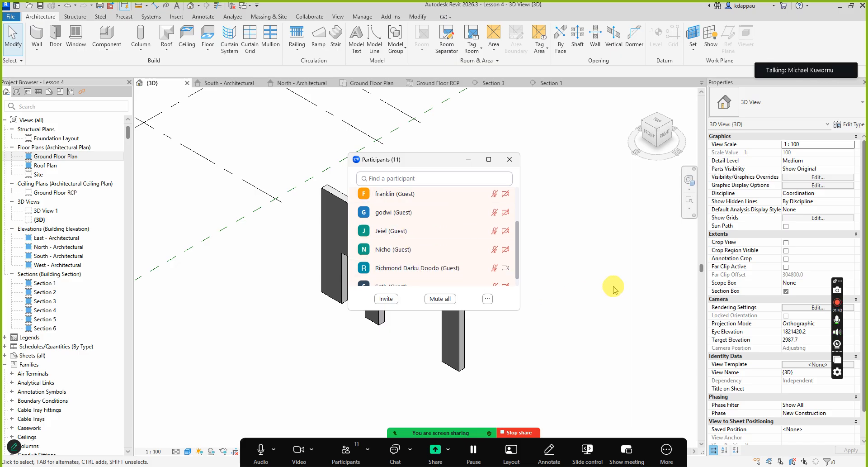
left_click(346, 450)
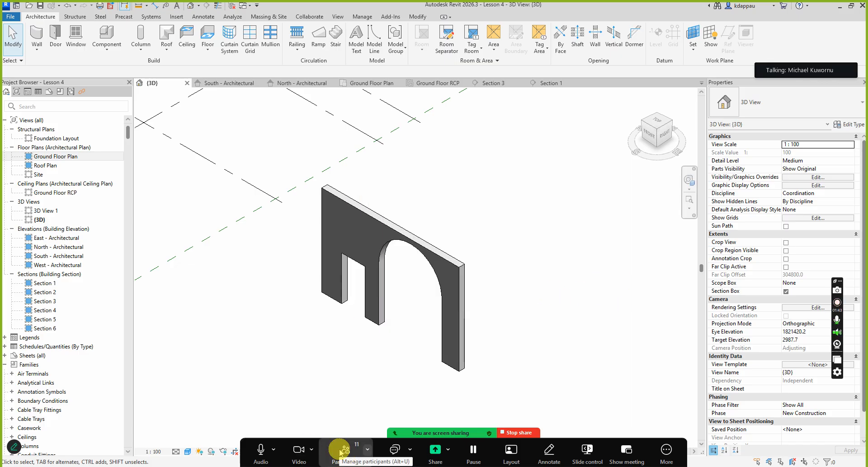
Reselect the sample wall's rectangular door opening, compare its legs with the wall base and arched doorway, and deselect it to view the whole house model.
left_click(340, 305)
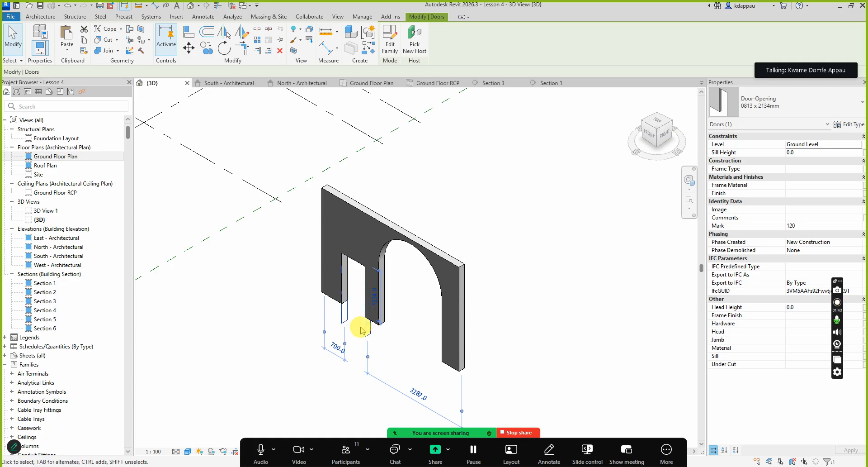
scroll(363, 323, "down", 2)
scroll(370, 328, "up", 2)
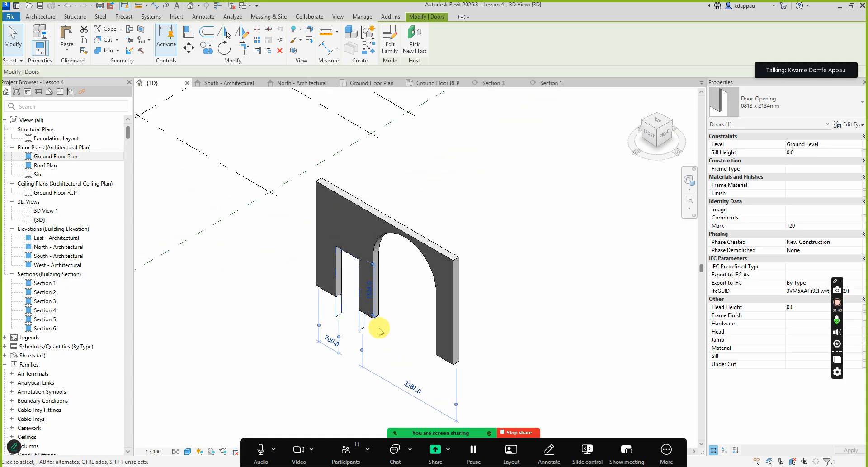
scroll(379, 330, "up", 1)
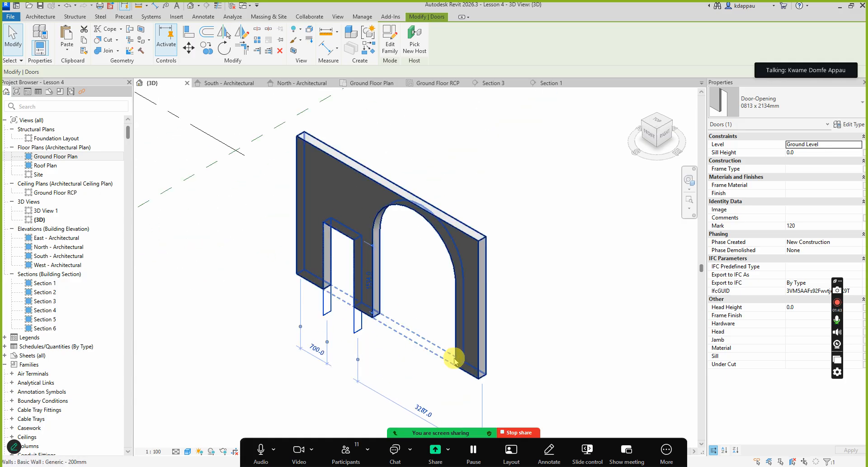
scroll(452, 357, "down", 2)
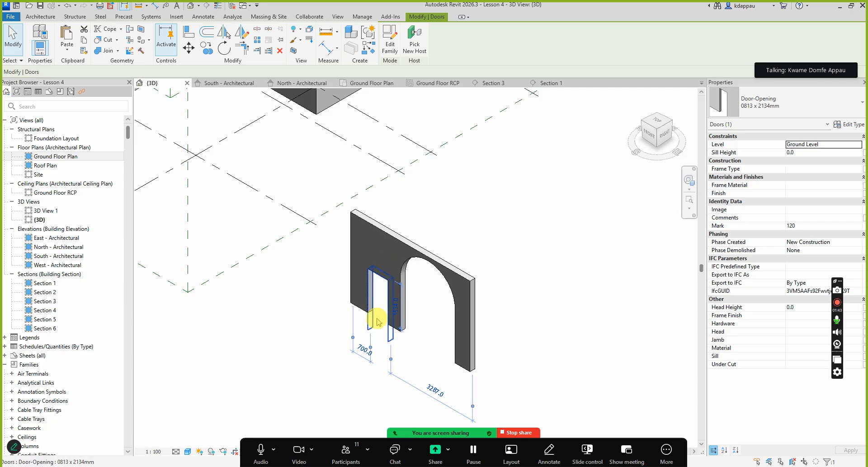
scroll(378, 321, "up", 2)
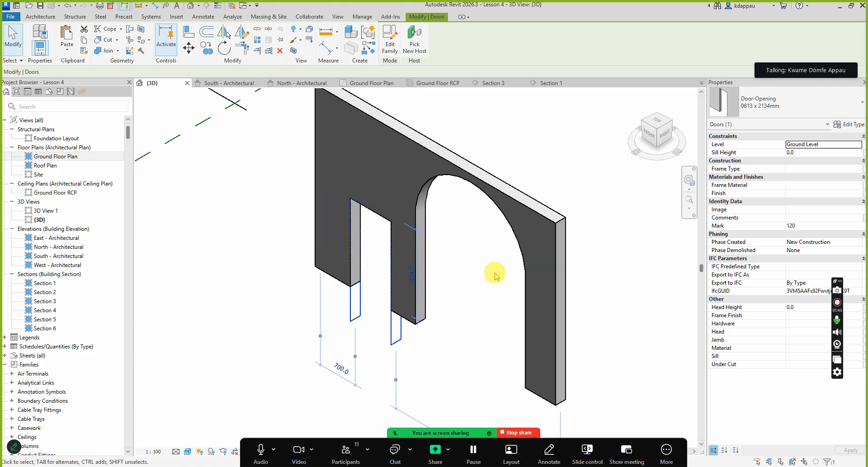
scroll(351, 265, "down", 3)
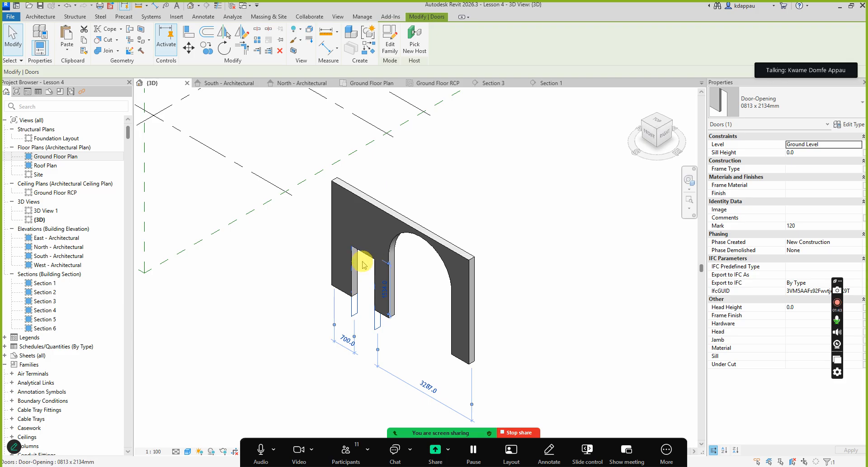
scroll(374, 246, "up", 2)
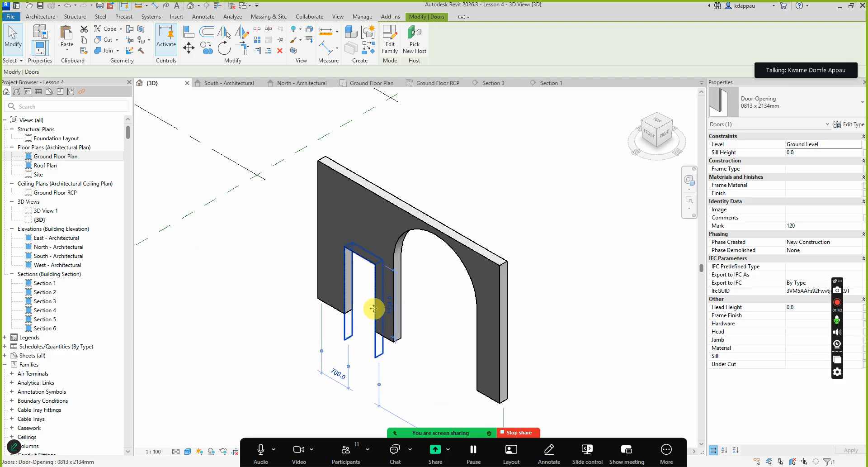
scroll(374, 308, "down", 2)
scroll(372, 327, "up", 2)
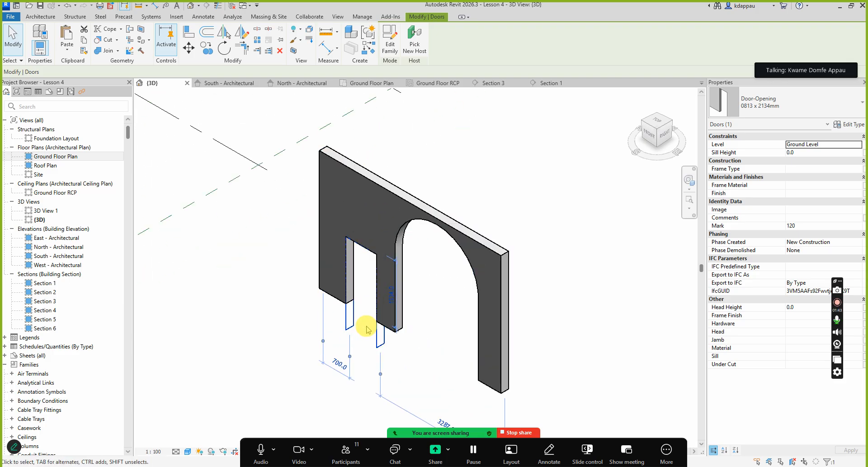
scroll(368, 317, "down", 2)
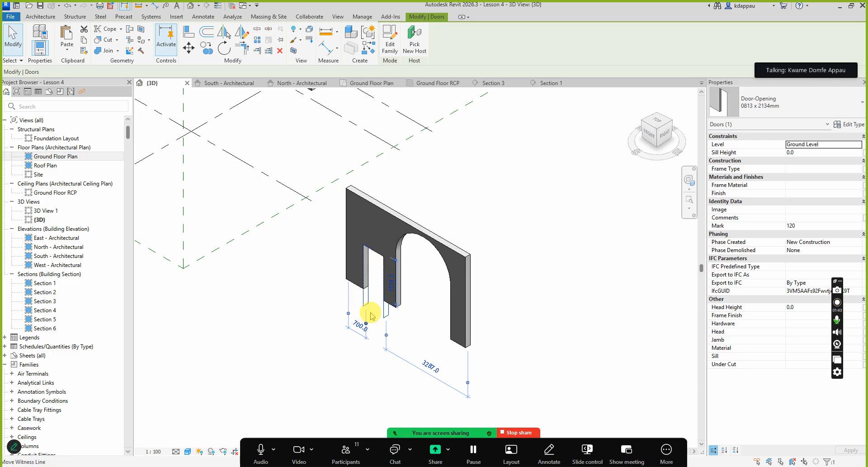
scroll(370, 314, "down", 2)
left_click(334, 326)
scroll(374, 297, "down", 2)
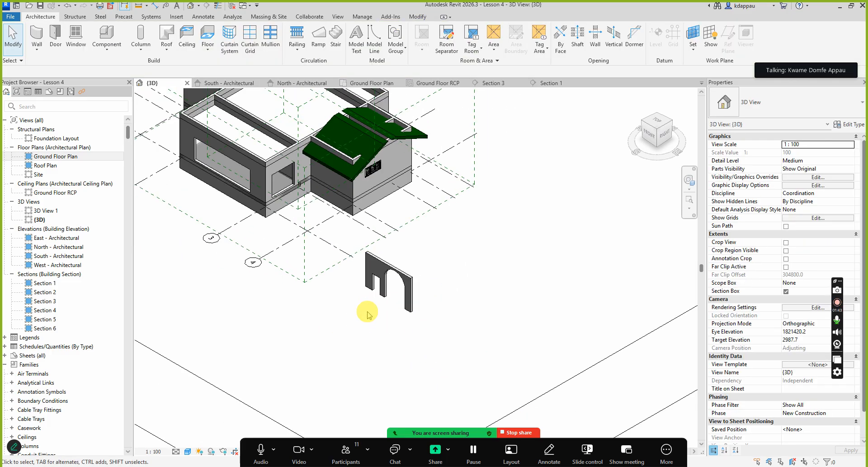
scroll(374, 308, "down", 4)
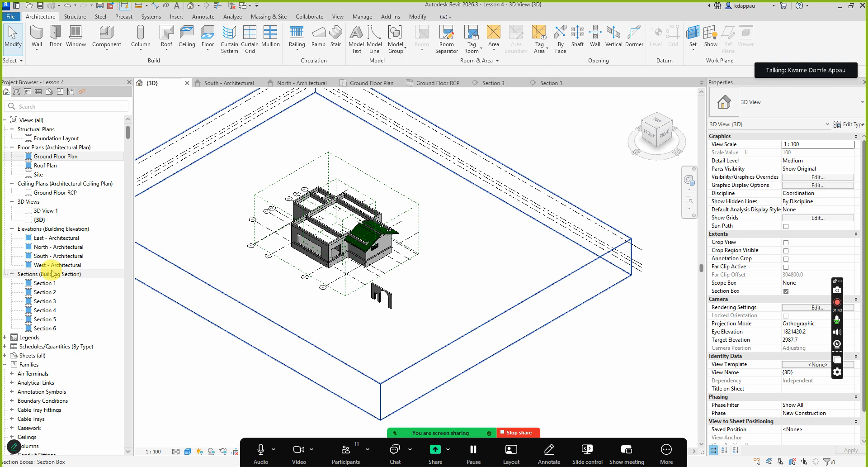
Create a new schedule of building components for the Doors category, named Door Schedule, in the New Construction phase.
scroll(41, 204, "down", 4)
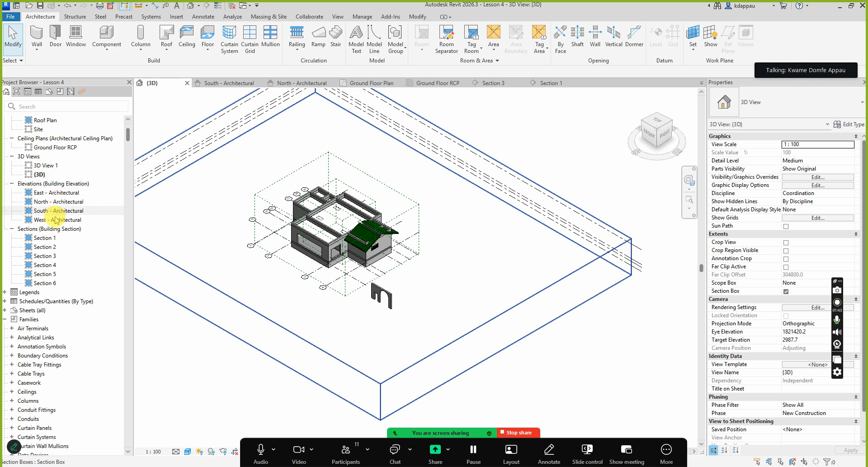
double_click(10, 238)
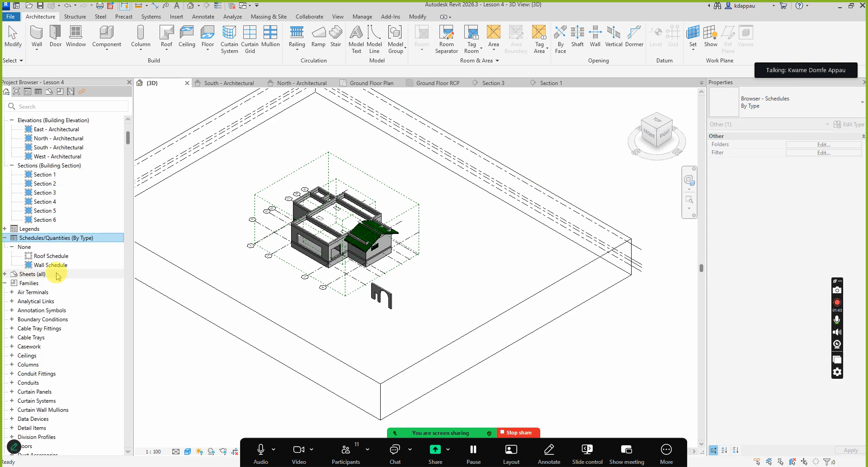
right_click(34, 239)
left_click(86, 243)
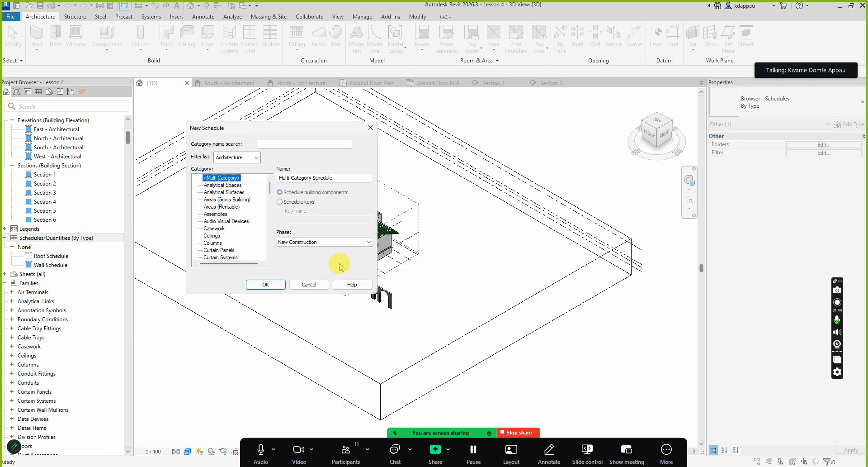
scroll(220, 240, "down", 3)
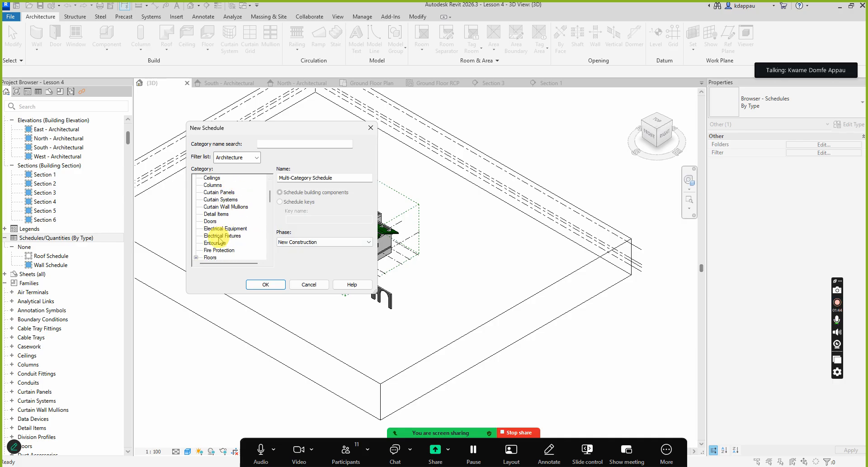
left_click(210, 221)
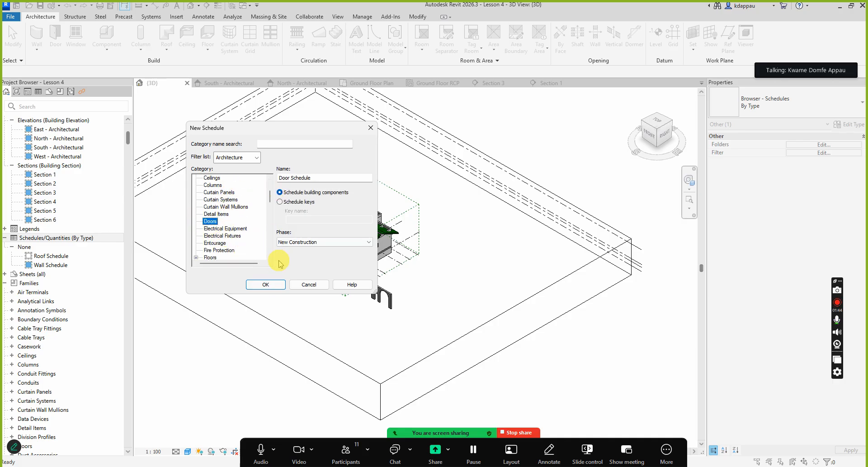
left_click(265, 285)
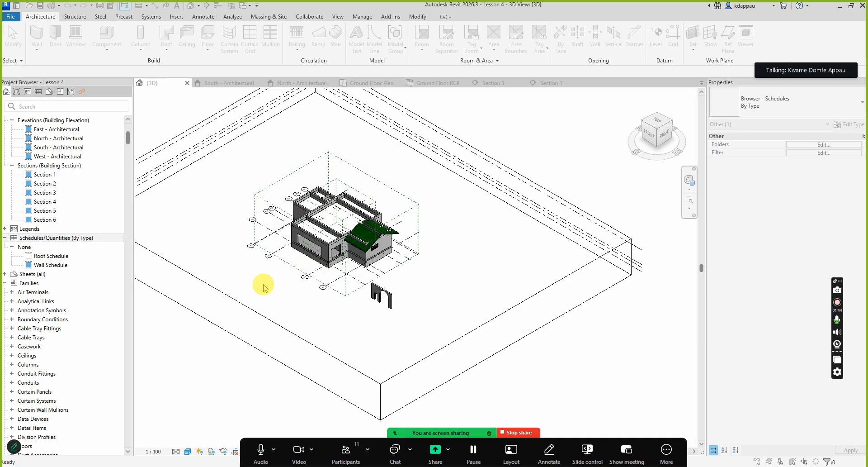
Add the Level and Family fields to the door schedule's scheduled fields, in that order.
scroll(246, 242, "down", 7)
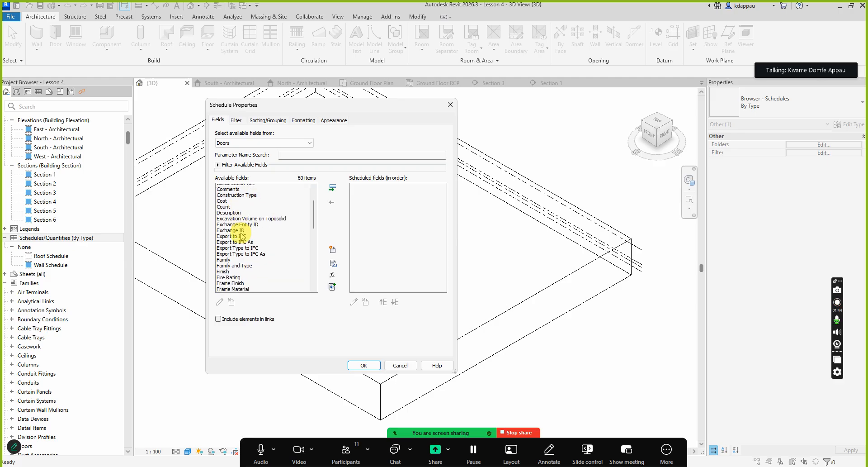
scroll(240, 251, "down", 1)
left_click(227, 252)
left_click(331, 189)
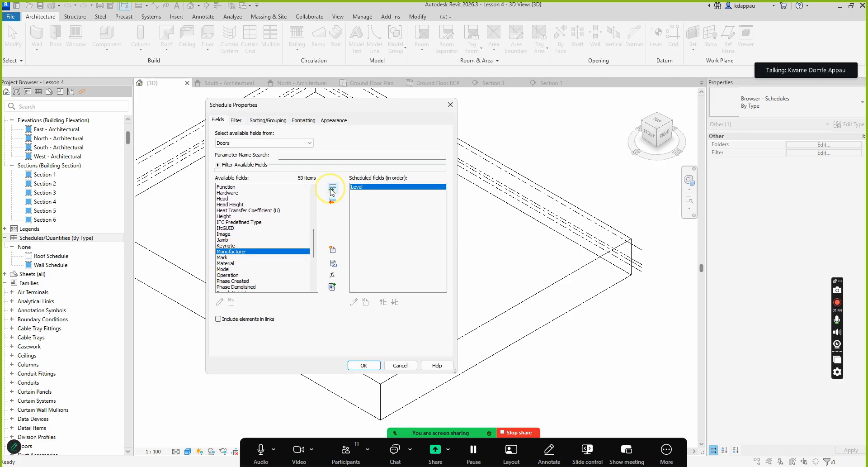
scroll(221, 243, "up", 2)
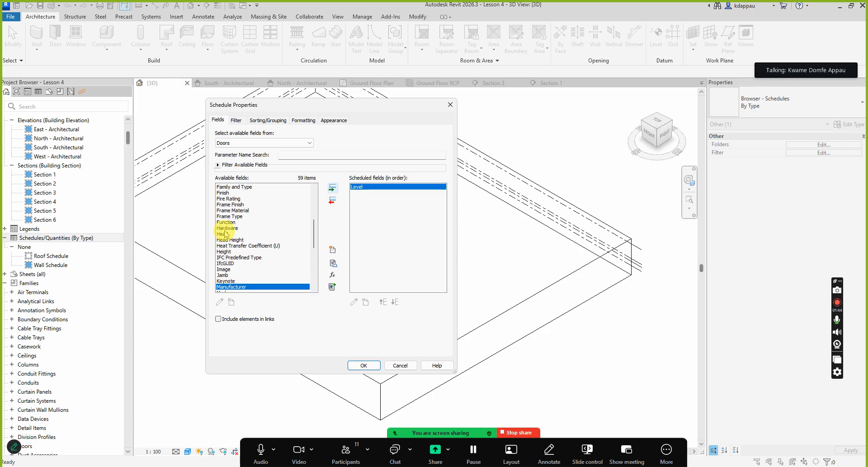
scroll(224, 234, "up", 2)
left_click(222, 216)
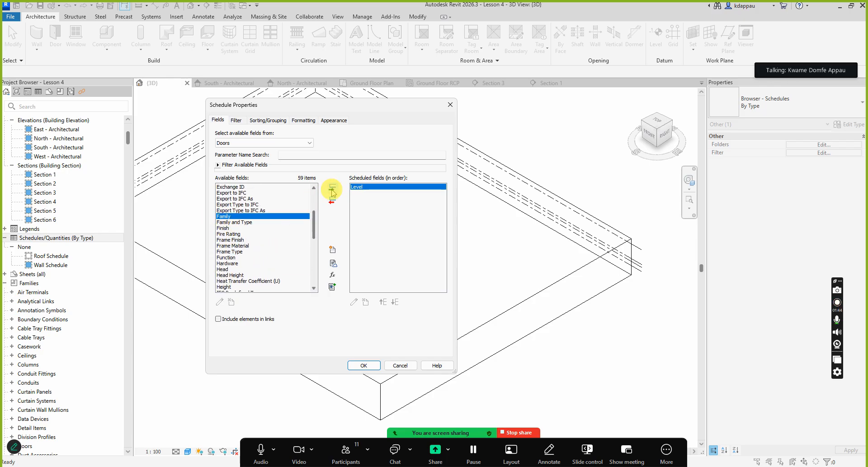
left_click(332, 187)
Add the Type and Width fields to the door schedule, following Family.
scroll(230, 249, "down", 8)
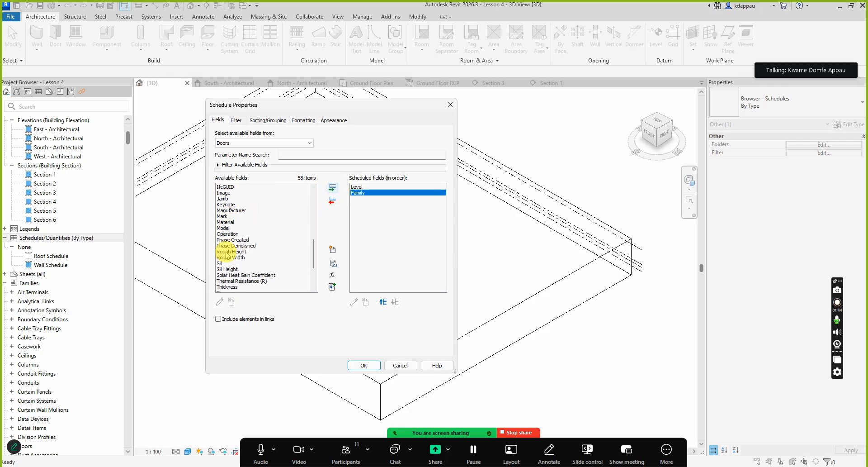
left_click(226, 258)
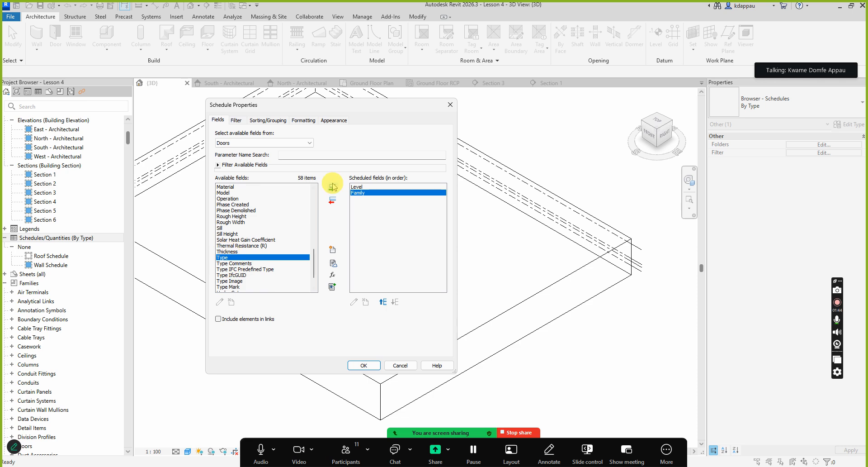
left_click(332, 187)
scroll(234, 261, "down", 1)
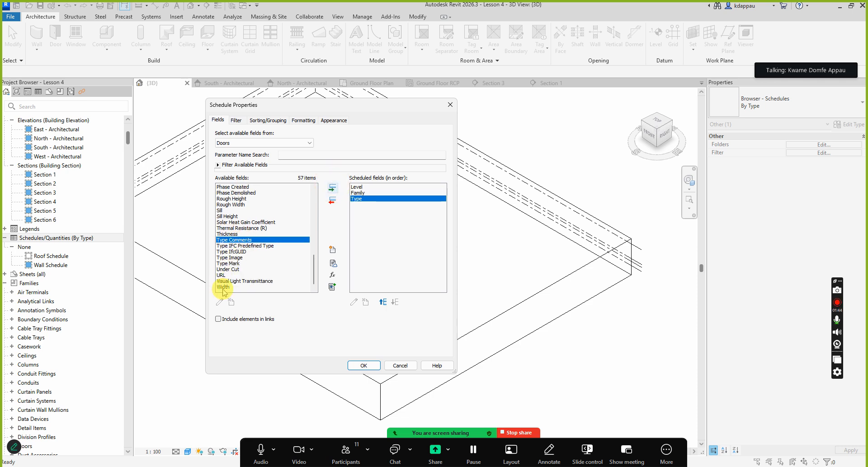
left_click(223, 289)
left_click(332, 187)
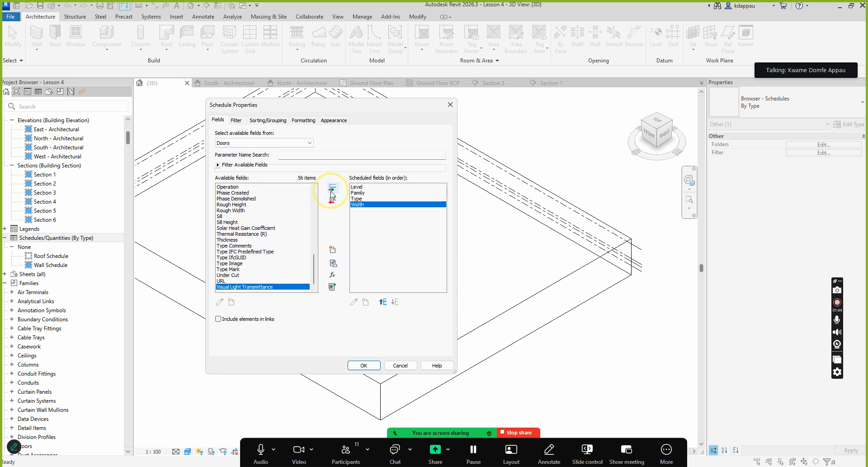
Add the Height and Head Height fields to the door schedule, following Width.
scroll(230, 267, "up", 6)
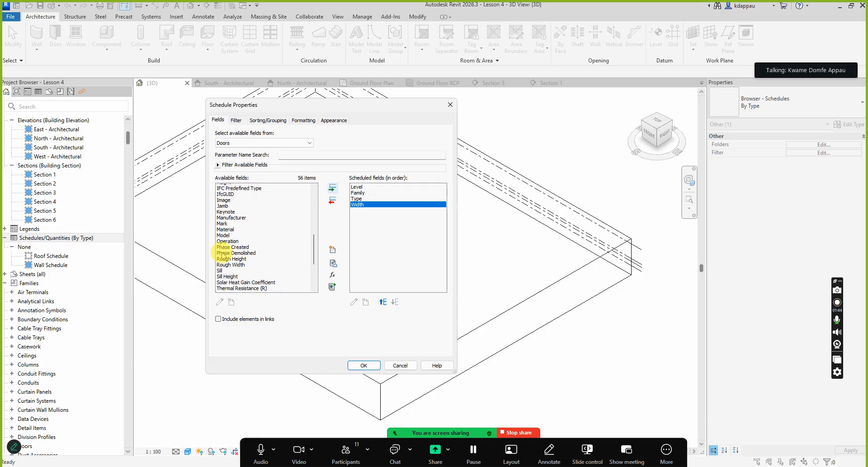
scroll(223, 247, "up", 1)
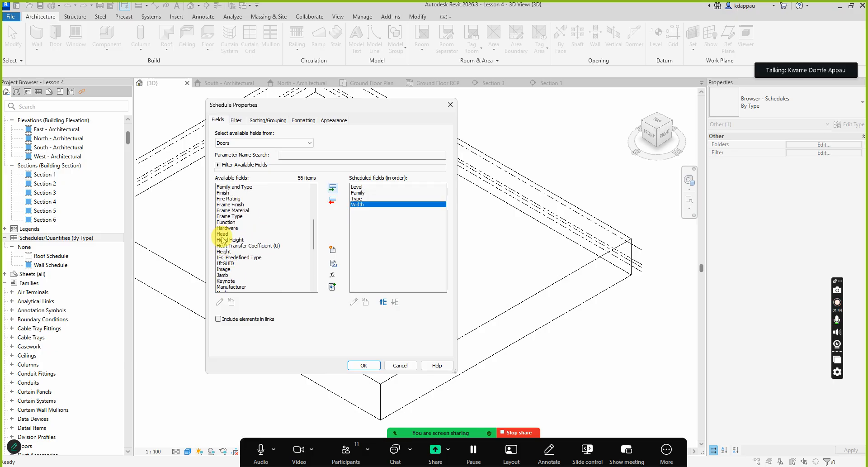
left_click(224, 252)
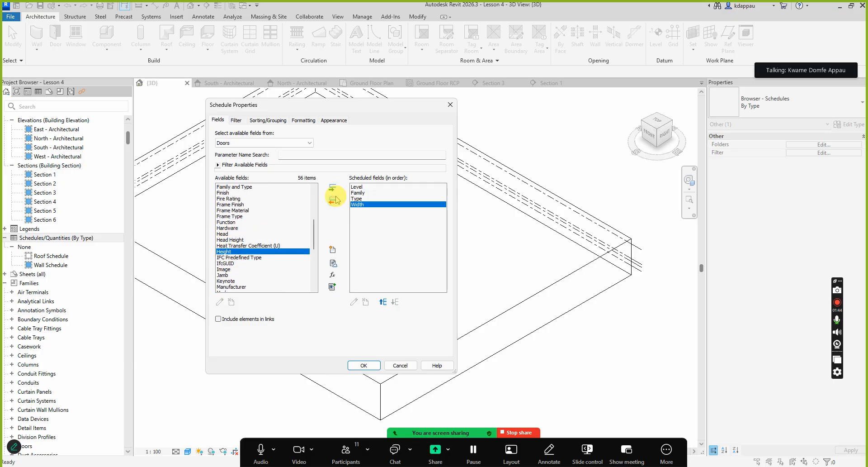
left_click(333, 189)
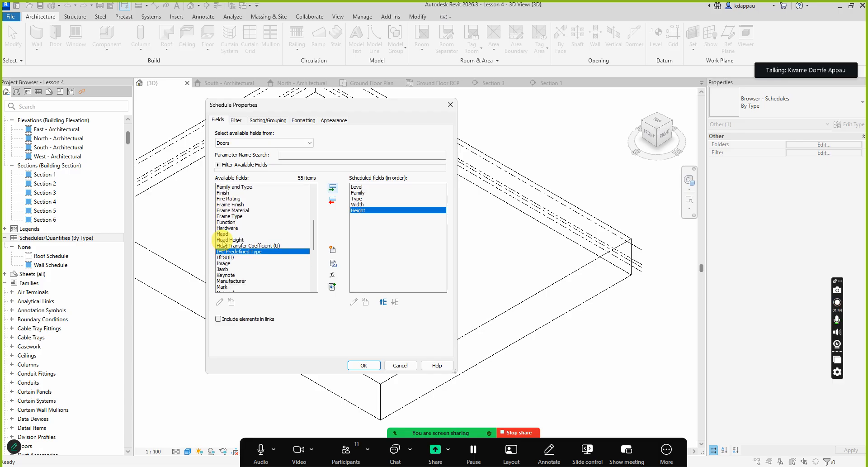
left_click(222, 239)
left_click(332, 188)
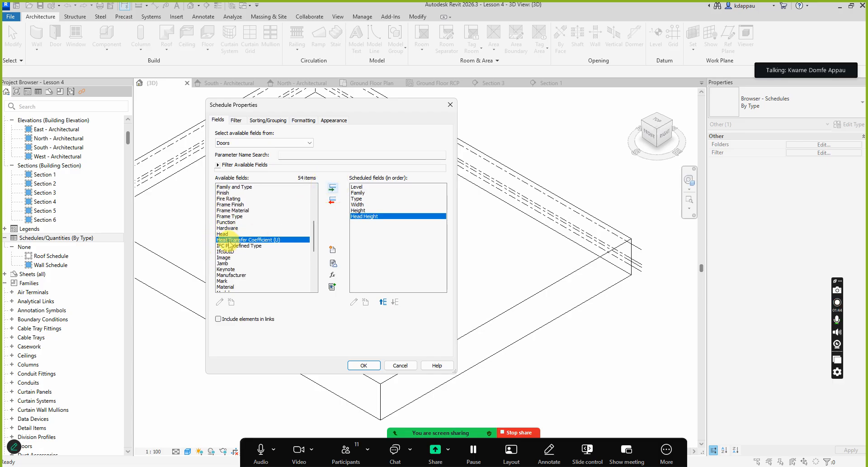
Add the Description and Count fields to the end of the door schedule's field list.
scroll(225, 237, "up", 6)
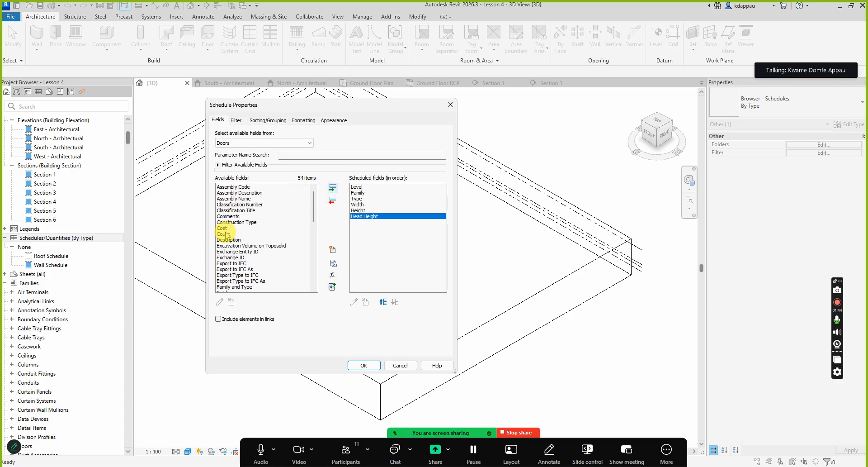
scroll(231, 240, "down", 2)
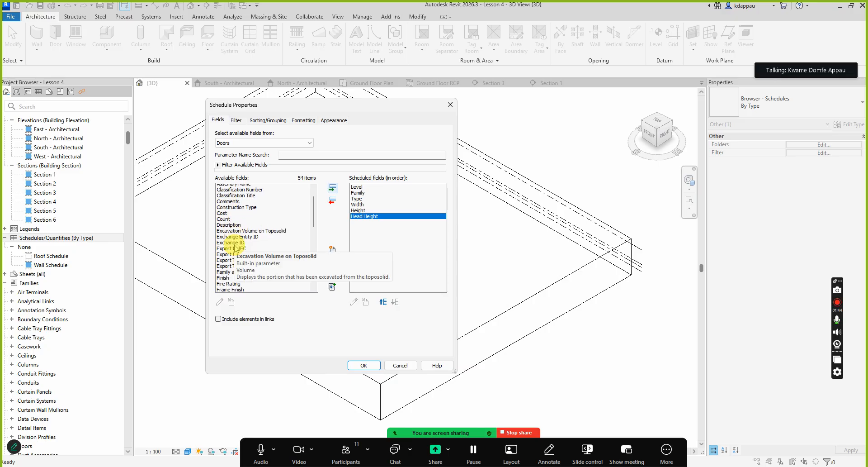
scroll(231, 252, "up", 1)
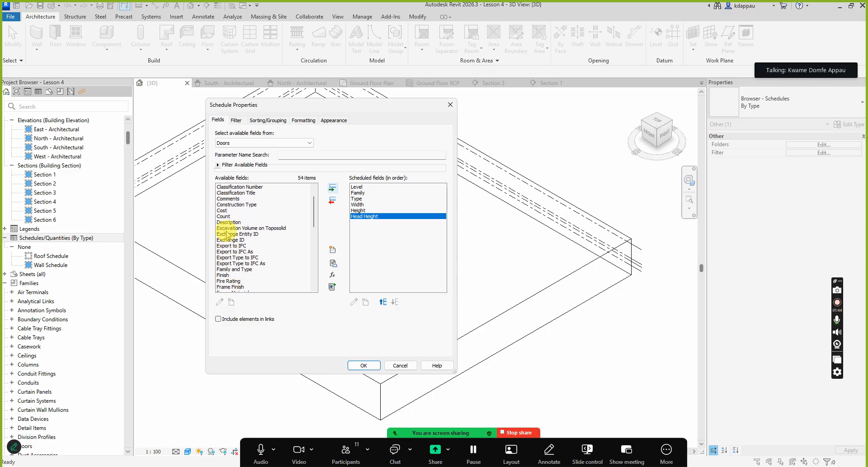
left_click(226, 223)
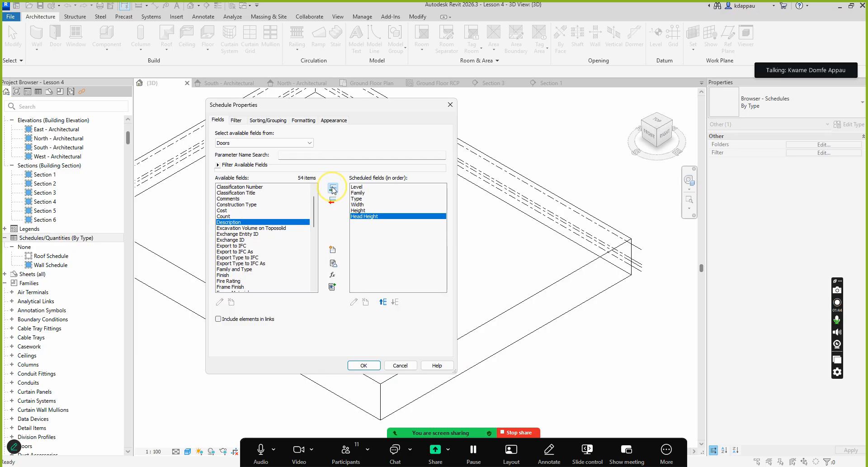
left_click(333, 188)
left_click(223, 216)
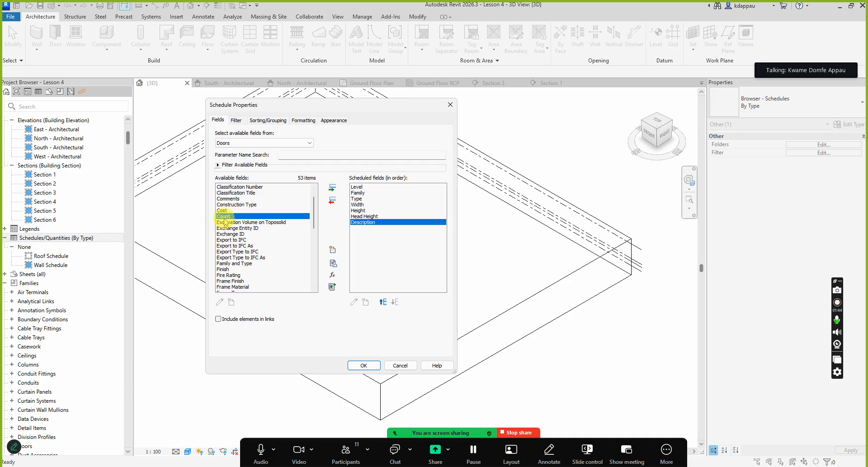
left_click(333, 187)
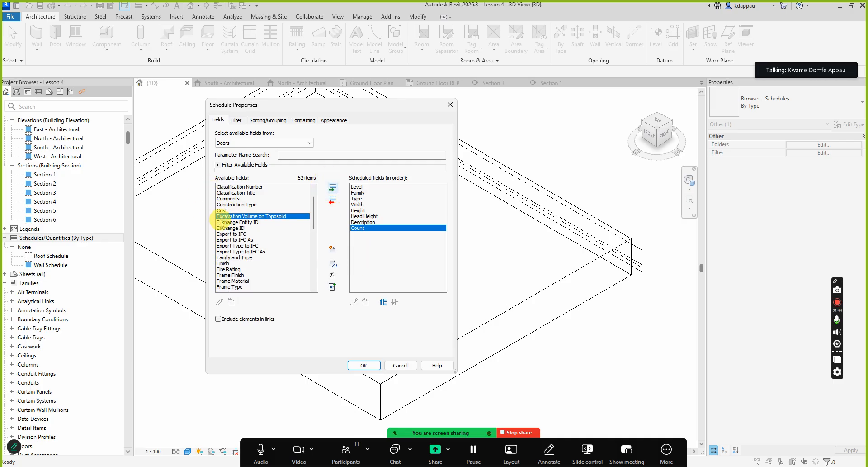
Look over the remaining available fields, such as Cost, Fire Rating and Function, and generate the door schedule from the chosen fields.
left_click(221, 210)
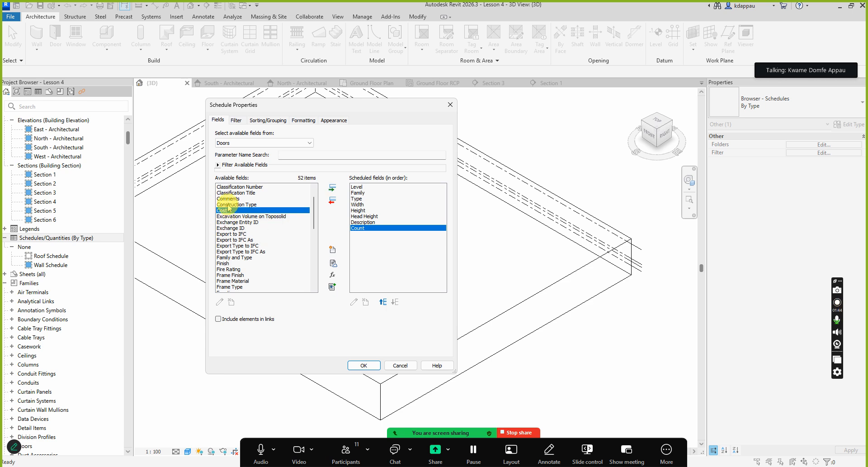
left_click(228, 204)
scroll(228, 239, "down", 1)
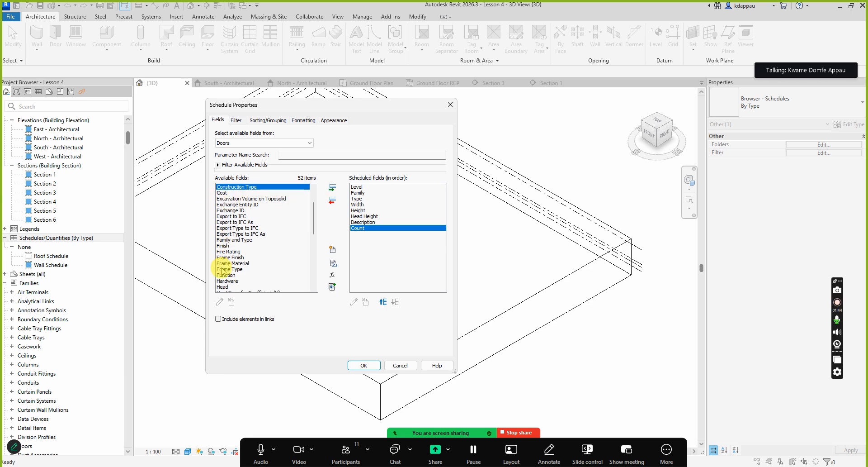
left_click(224, 252)
left_click(225, 275)
scroll(225, 275, "down", 2)
left_click(226, 252)
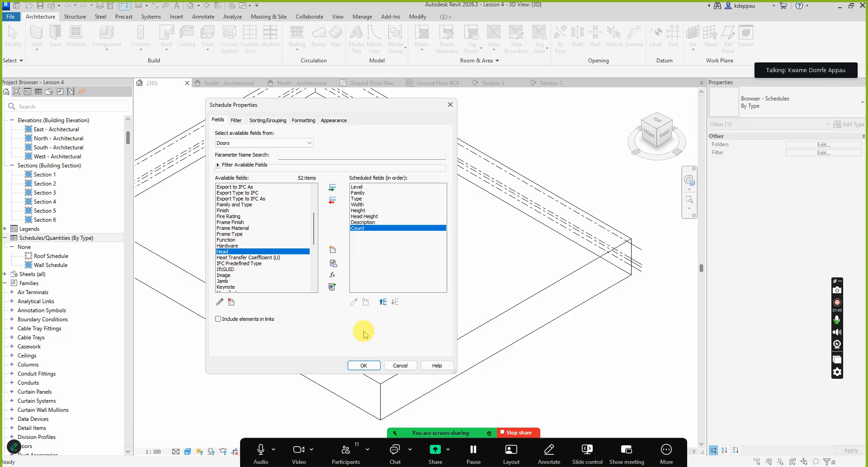
left_click(363, 365)
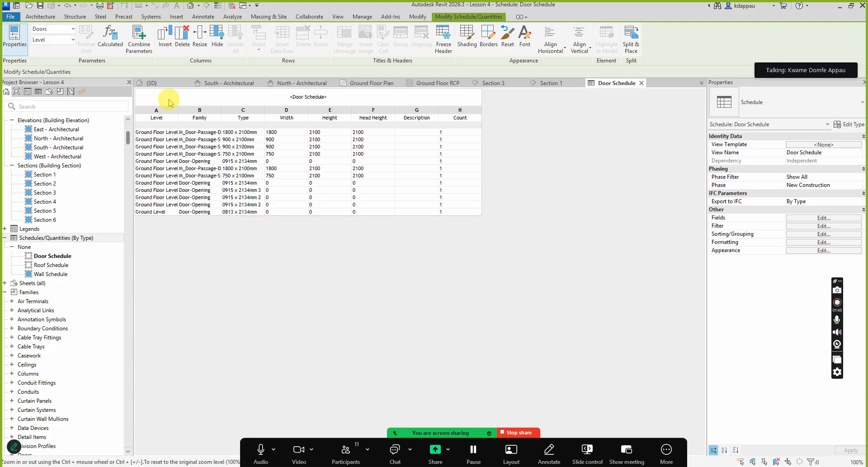
Widen the Level, Family and Type columns of the door schedule to fit their entries, and narrow the dimension, Description and Count columns.
left_click_drag(177, 114, 197, 116)
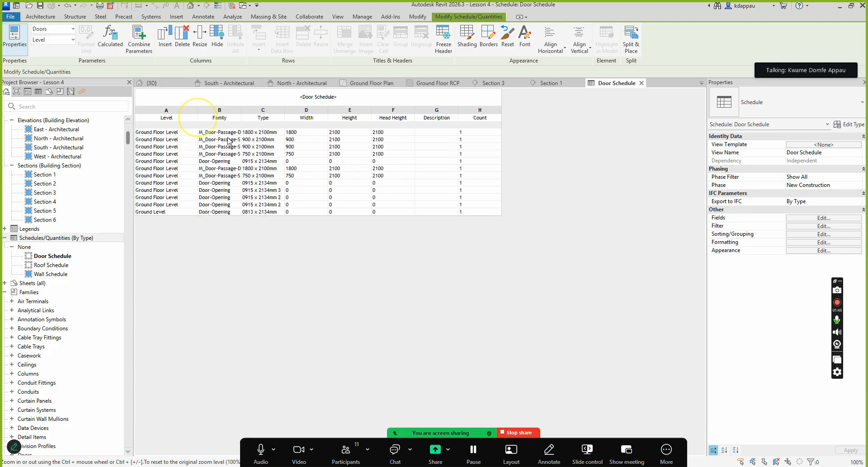
left_click(247, 114)
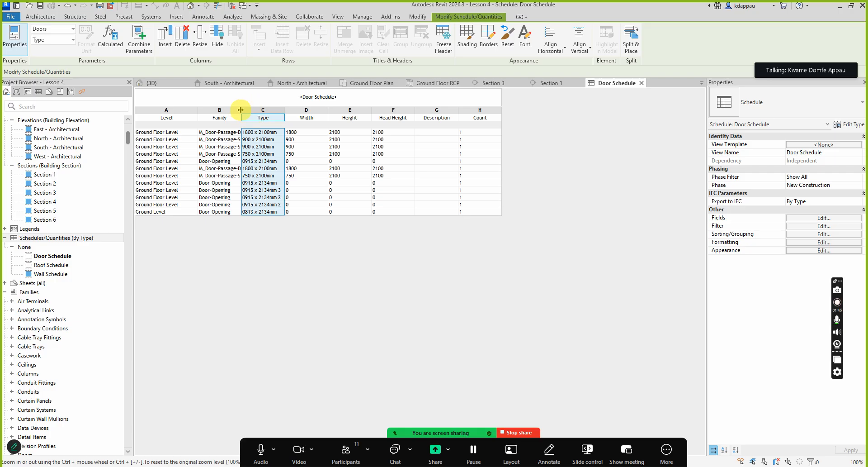
left_click_drag(241, 109, 464, 111)
left_click(419, 115)
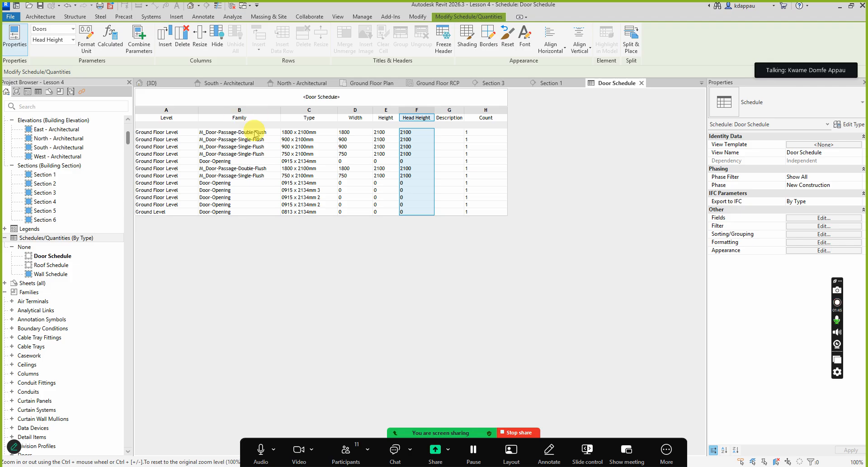
Examine the Door-Opening rows in the door schedule, checking their family, type and width entries.
left_click(219, 182)
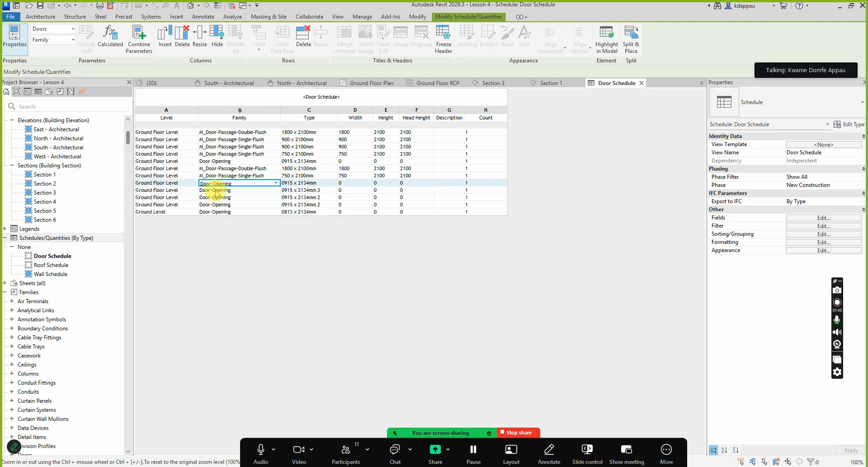
left_click(217, 190)
left_click(219, 198)
left_click(220, 205)
left_click(222, 212)
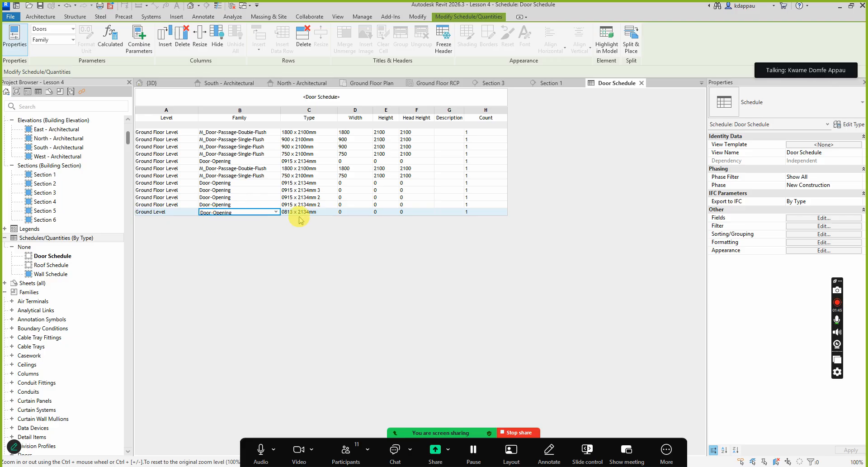
left_click(293, 183)
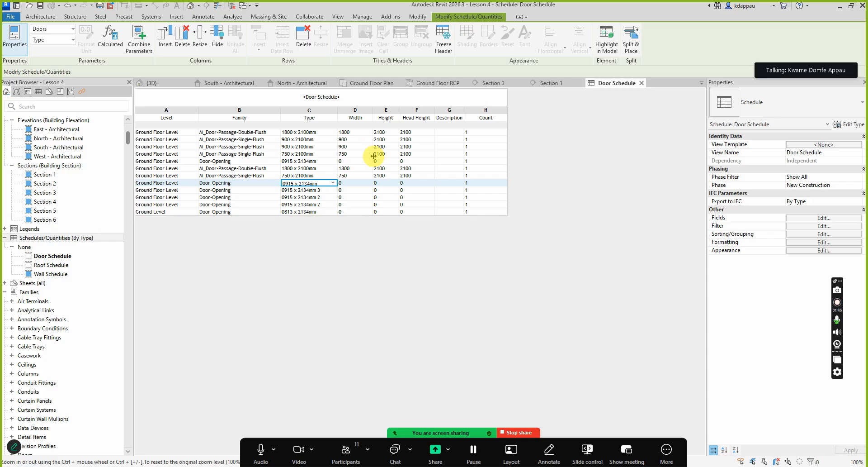
left_click(346, 189)
left_click(347, 198)
left_click(348, 198)
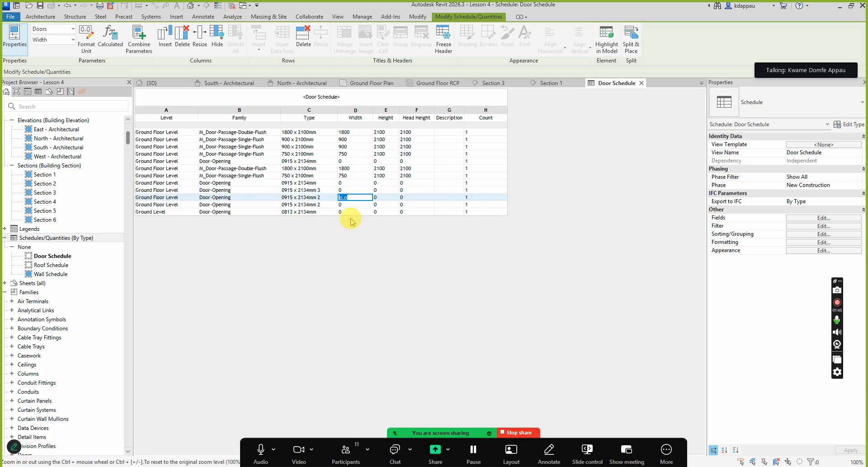
Reopen the door schedule's field settings and add the Rough Width field after Count.
left_click(825, 211)
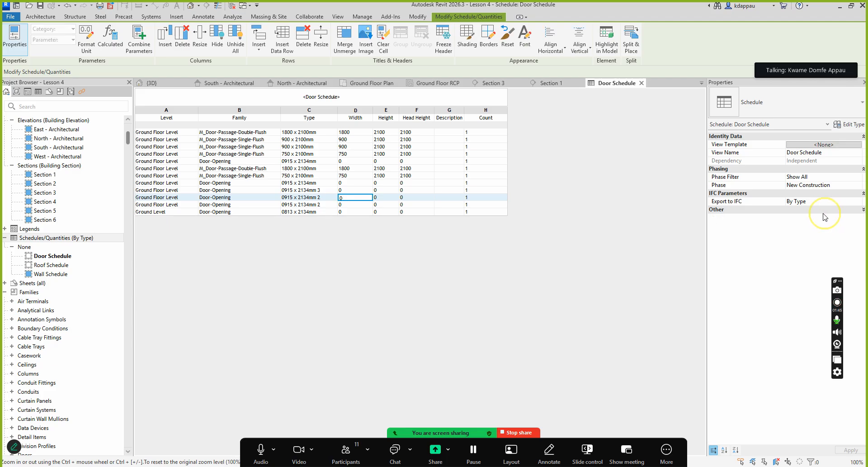
left_click(819, 204)
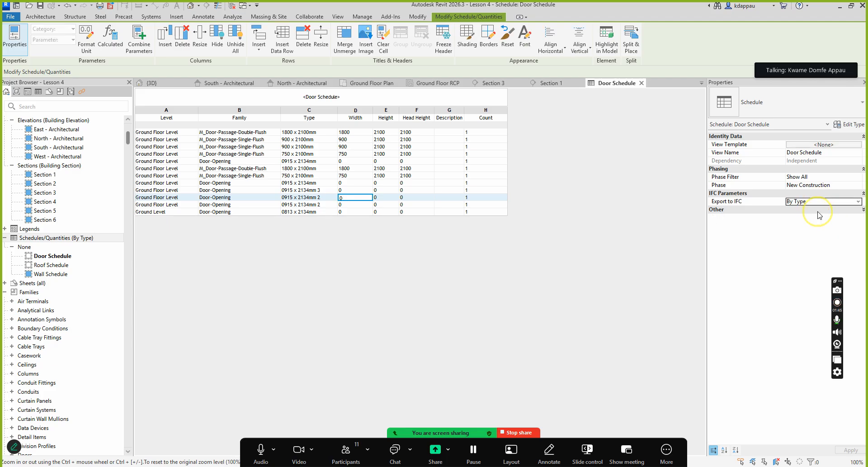
left_click(818, 210)
left_click(823, 217)
scroll(264, 245, "down", 7)
scroll(228, 257, "down", 4)
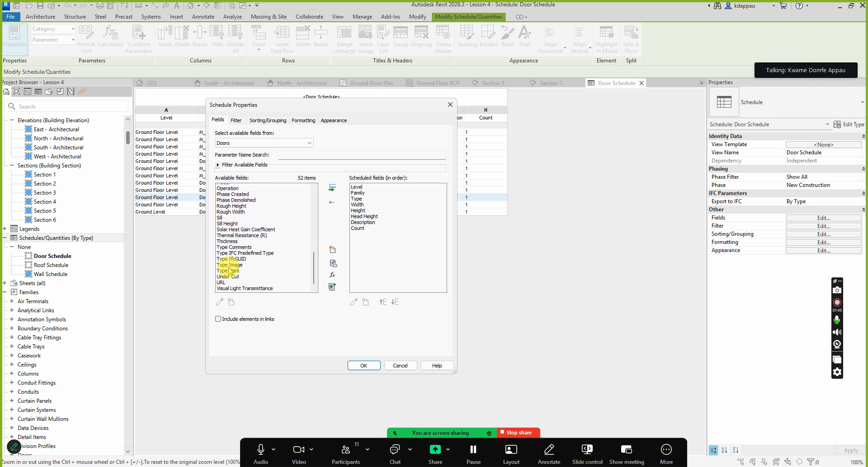
scroll(232, 246, "up", 2)
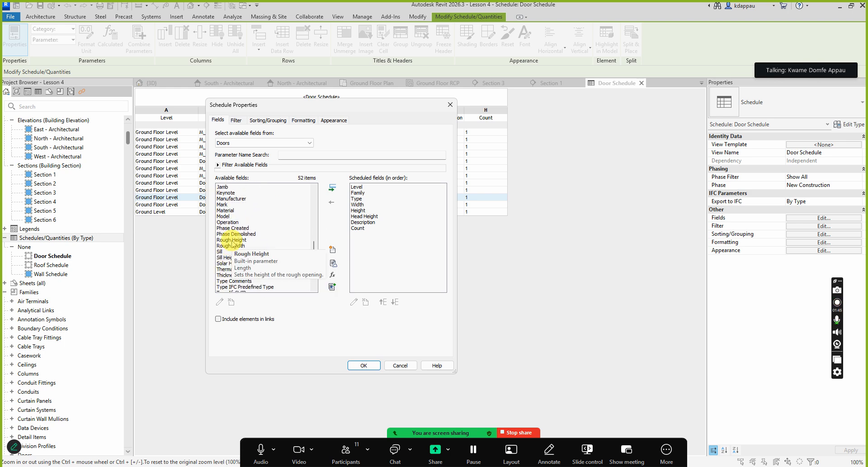
left_click(232, 245)
left_click(333, 188)
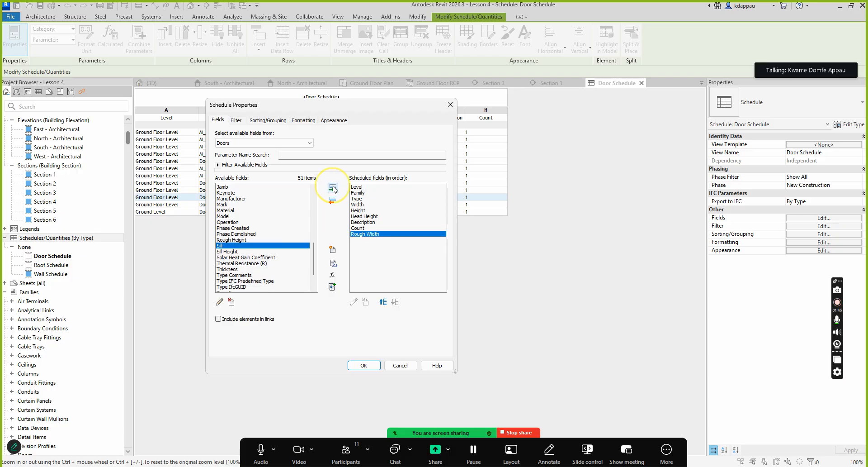
Add the Rough Height field after Rough Width and apply the fields to the door schedule.
left_click(231, 240)
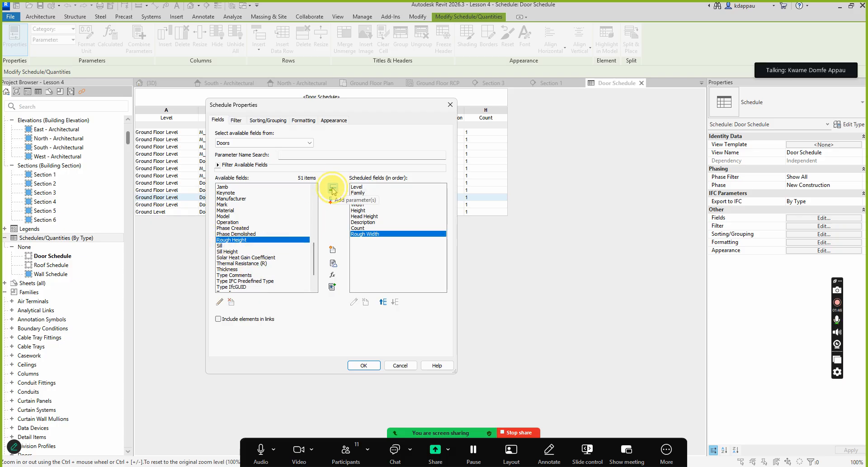
left_click(332, 188)
left_click(362, 365)
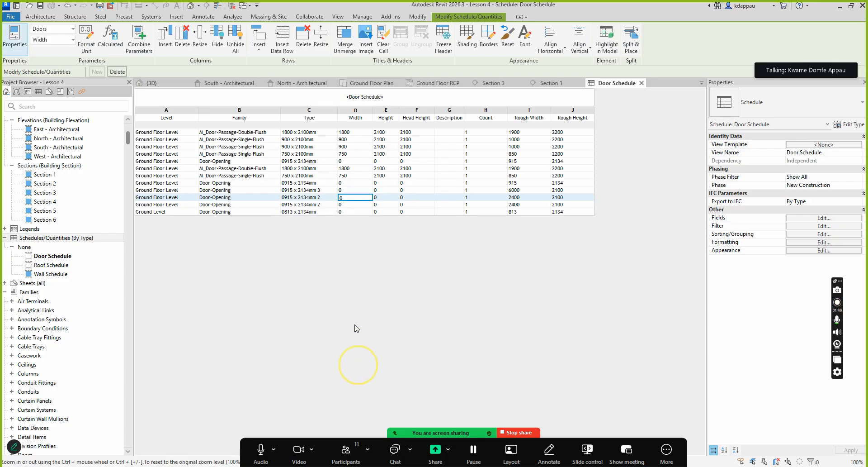
Check the rough width, rough height and count entries of the Door-Opening rows in the door schedule.
left_click(212, 183)
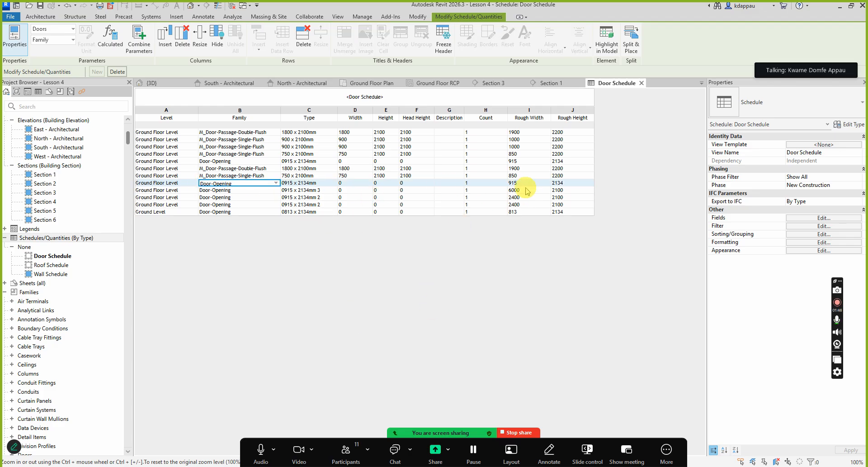
left_click(519, 183)
left_click(519, 183)
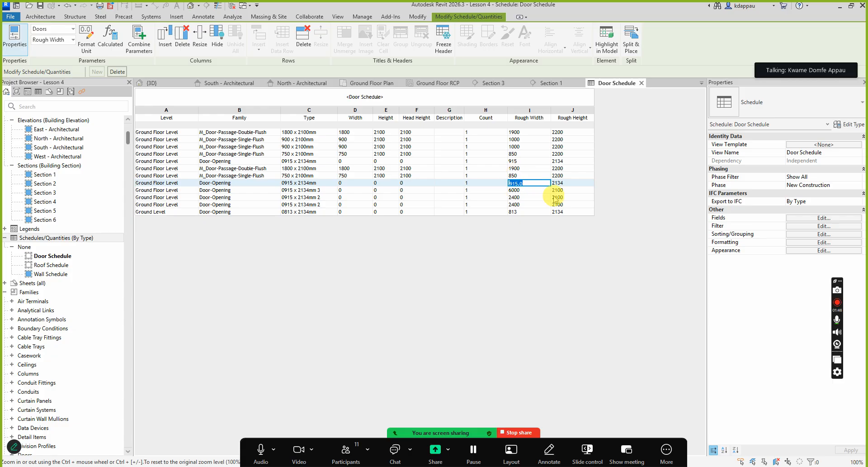
left_click(571, 190)
left_click(545, 192)
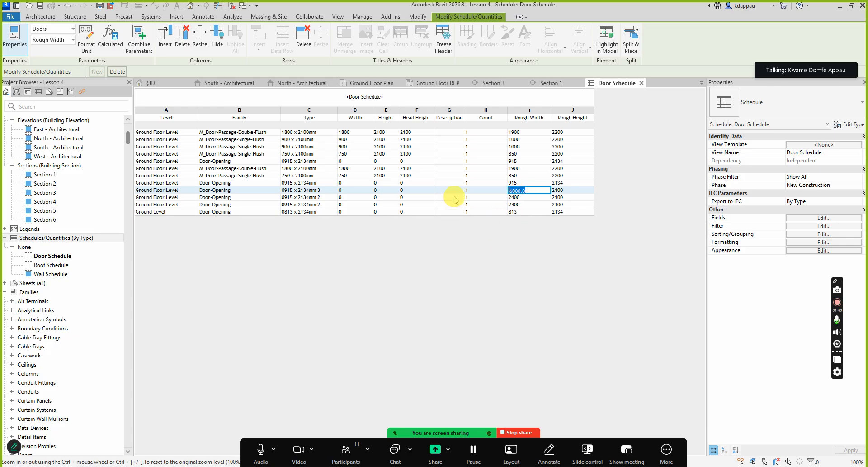
left_click(470, 189)
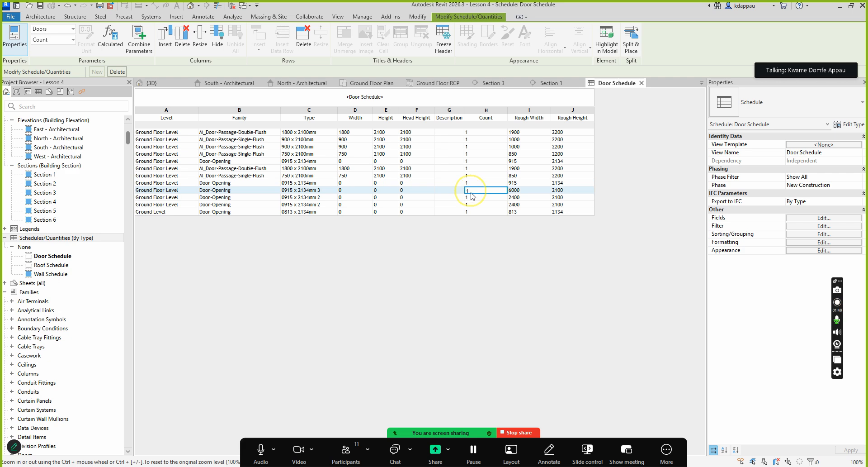
left_click(471, 198)
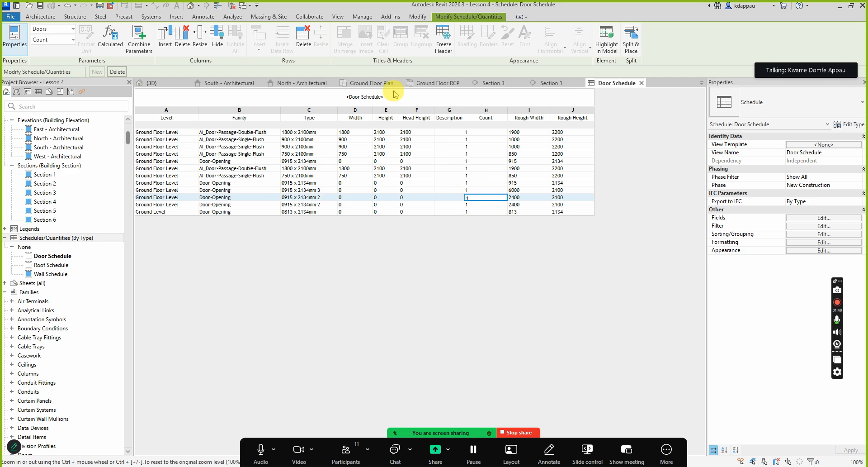
Examine the detached wall with the rectangular and arched door openings in the 3D view, selecting the wall to inspect it.
left_click(151, 83)
scroll(402, 371, "up", 10)
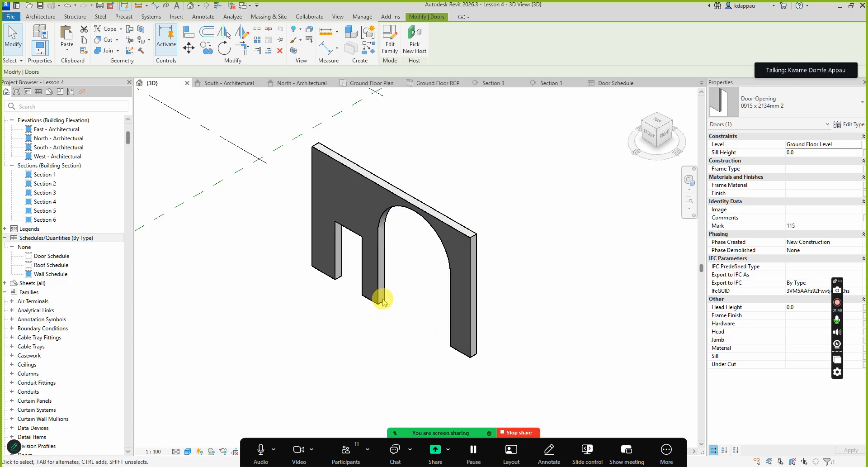
scroll(383, 300, "down", 2)
scroll(382, 296, "up", 2)
scroll(378, 290, "down", 1)
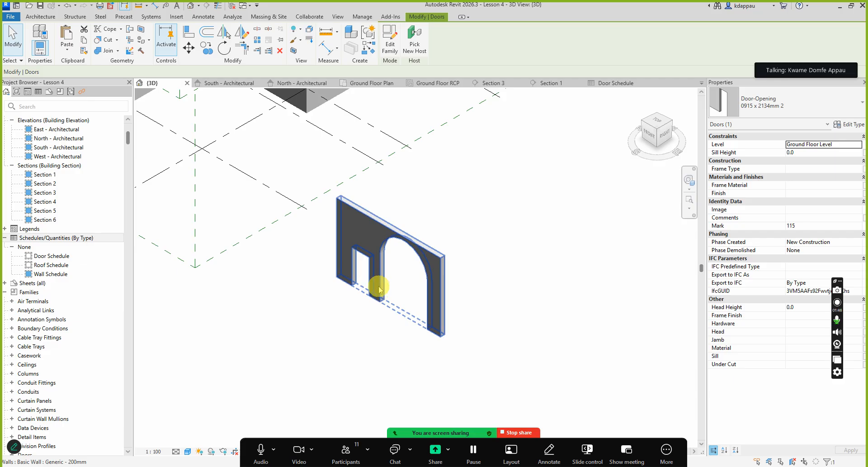
scroll(382, 262, "up", 2)
left_click(363, 194)
scroll(407, 289, "down", 2)
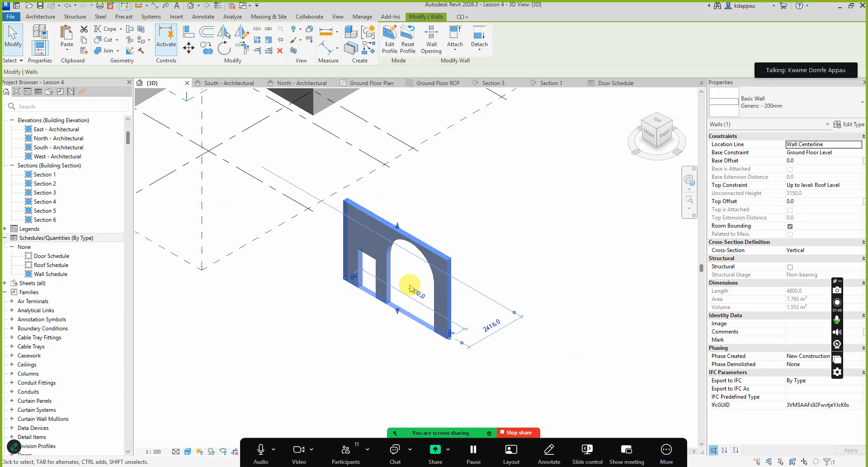
scroll(409, 303, "up", 1)
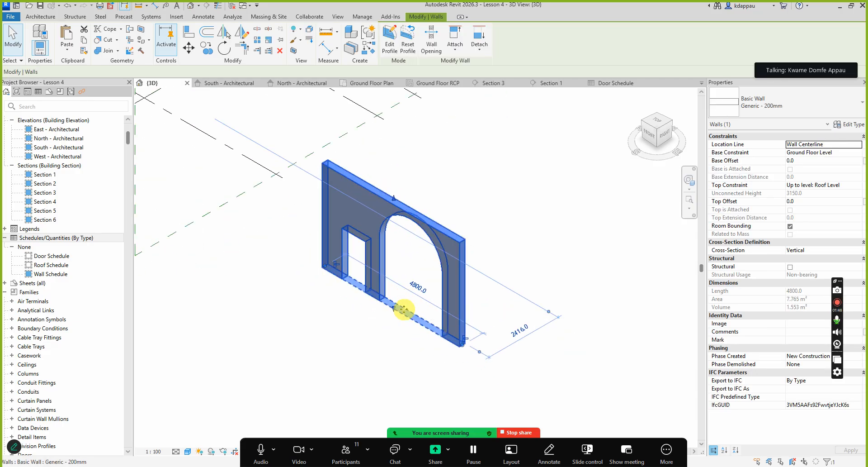
scroll(359, 280, "up", 1)
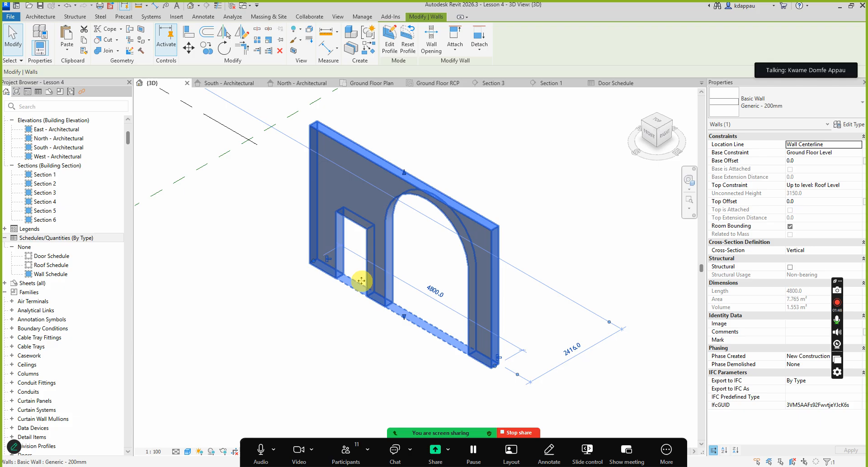
scroll(417, 338, "up", 2)
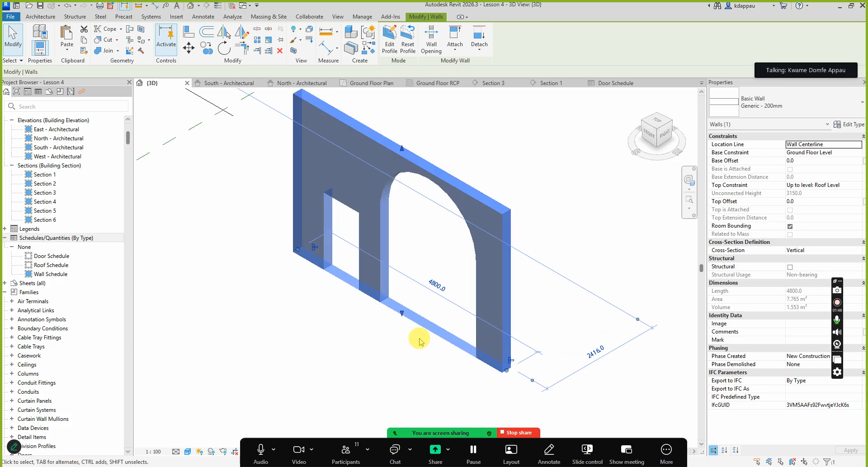
scroll(375, 325, "down", 2)
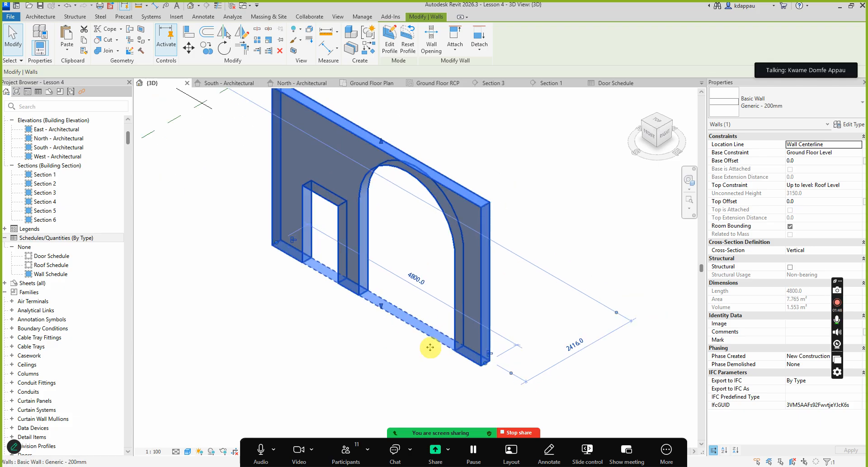
scroll(407, 341, "down", 3)
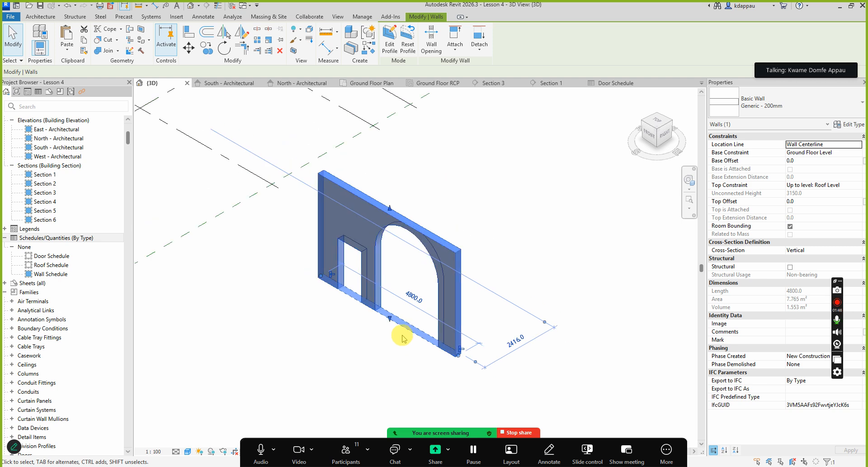
scroll(404, 338, "up", 3)
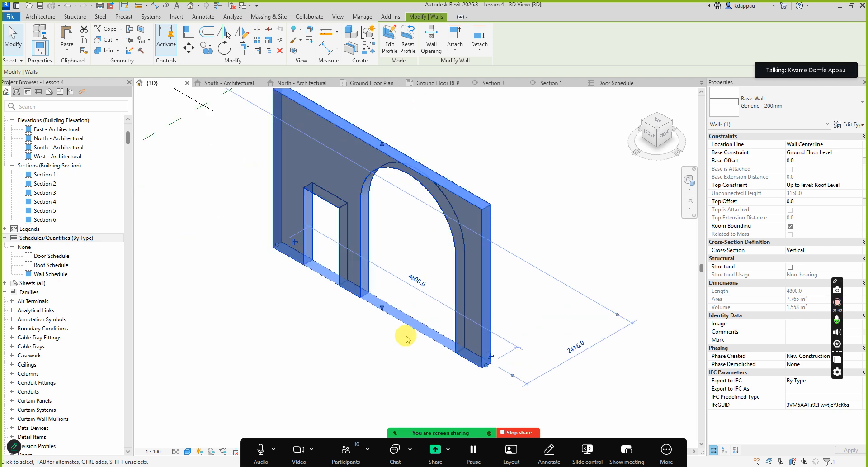
left_click(348, 346)
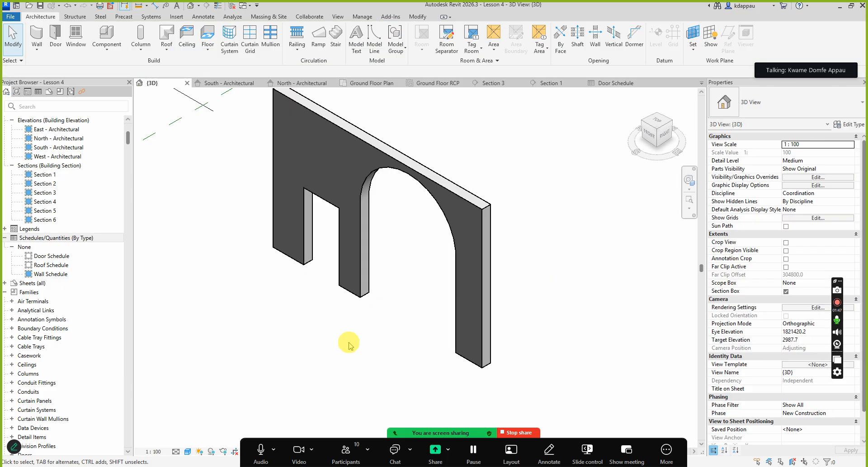
scroll(349, 345, "down", 2)
Look through the meeting's participant list in Zoom and close it.
left_click(346, 449)
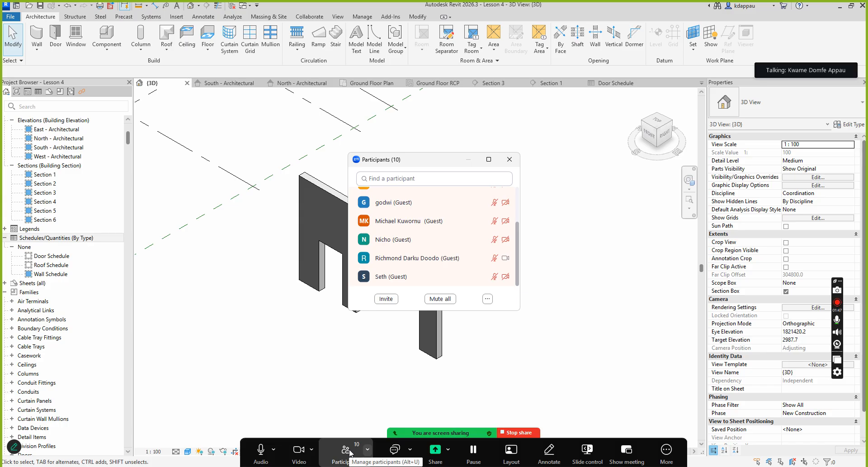
mouse_move(407, 240)
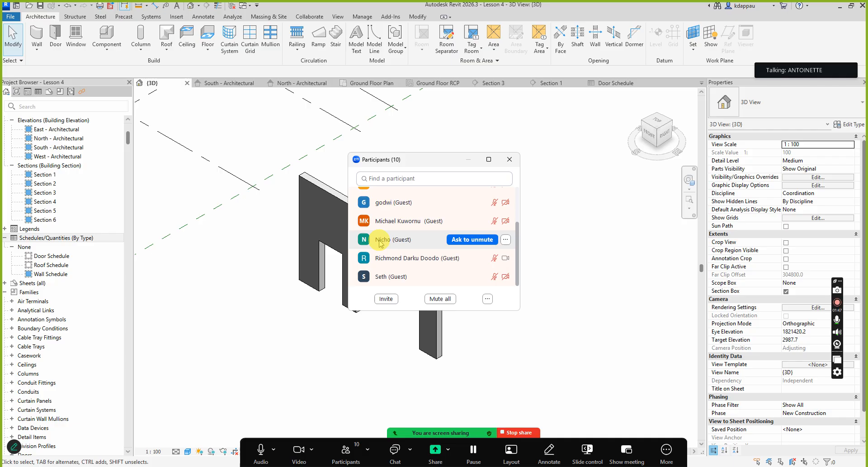
scroll(391, 267, "up", 5)
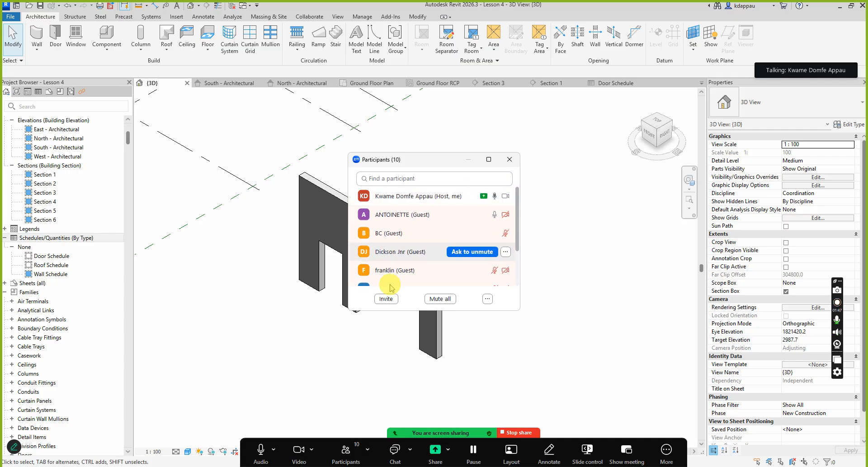
left_click(347, 451)
Look at the type properties of the 3D view and close them without changes.
scroll(425, 319, "down", 5)
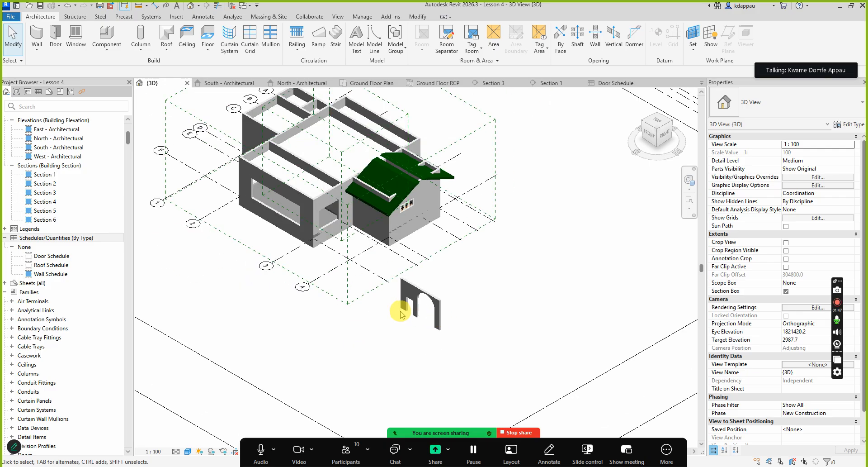
scroll(400, 314, "down", 5)
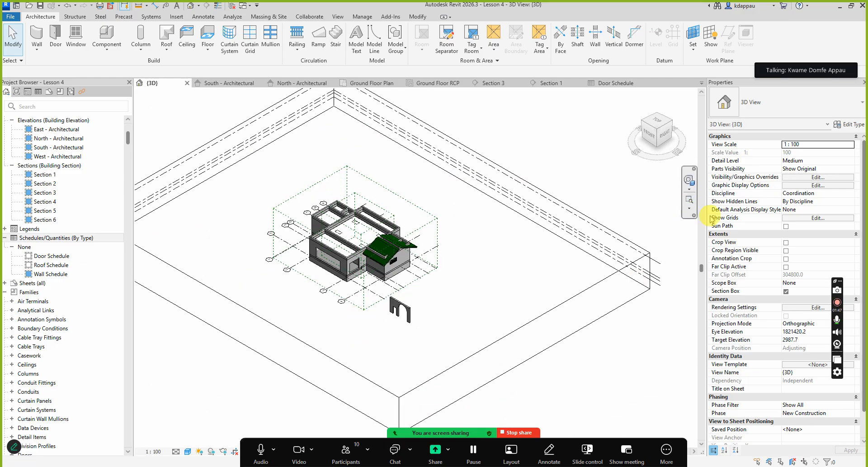
left_click(850, 126)
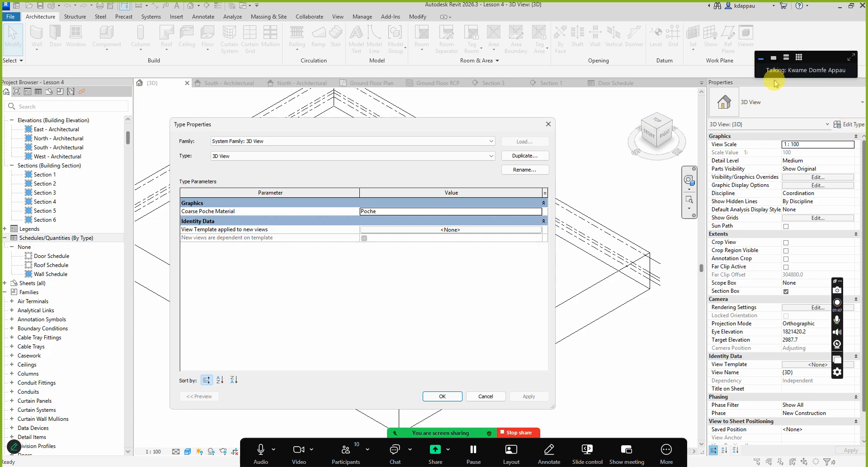
left_click(548, 125)
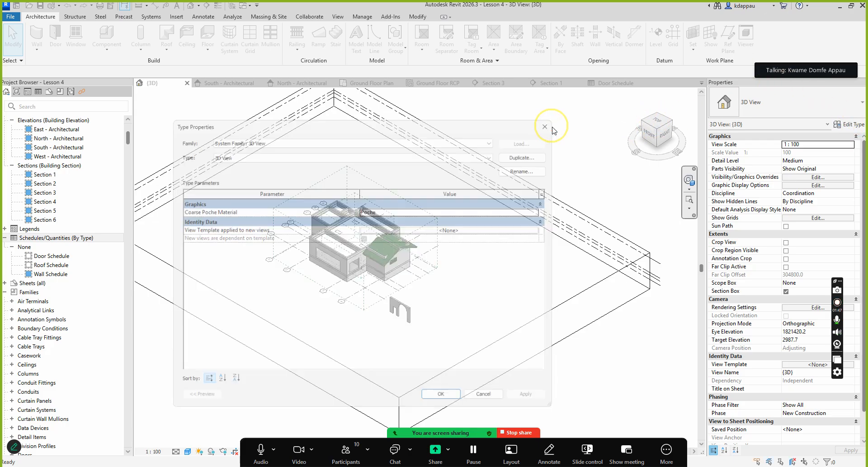
Undock the Properties palette, float it beside the building model and make it taller.
left_click_drag(752, 83, 524, 132)
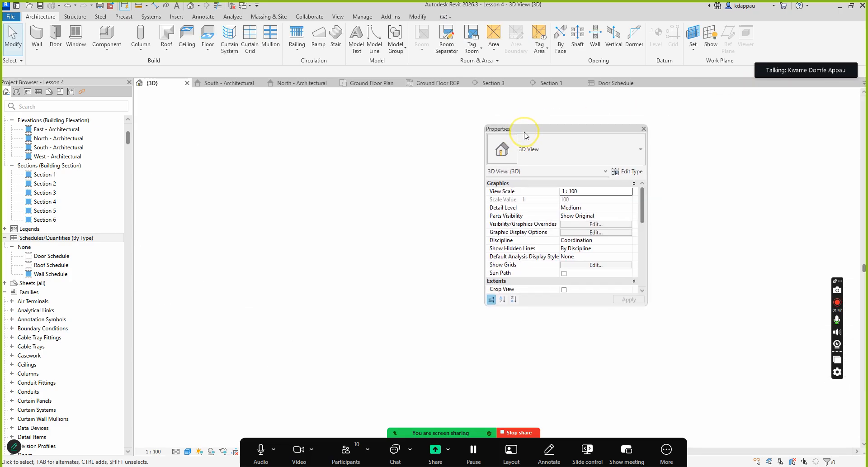
left_click_drag(578, 133, 615, 133)
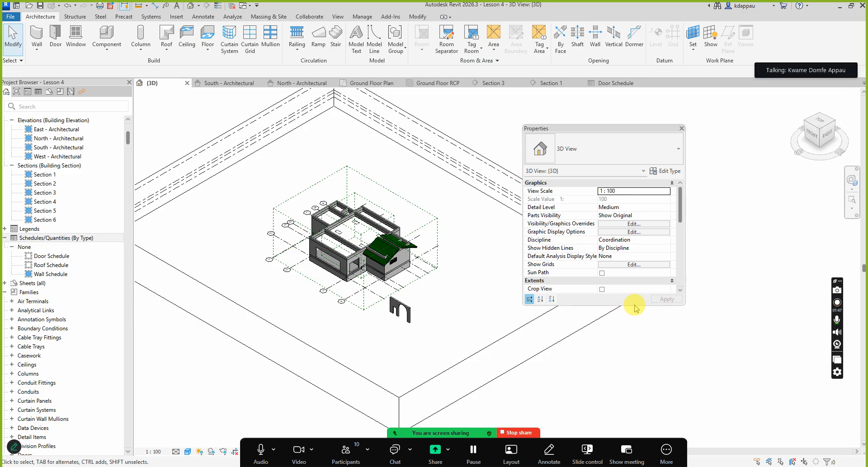
left_click_drag(633, 305, 639, 416)
Review the 3D view's type properties, cancel the dialog and close the floating Properties palette.
left_click(670, 171)
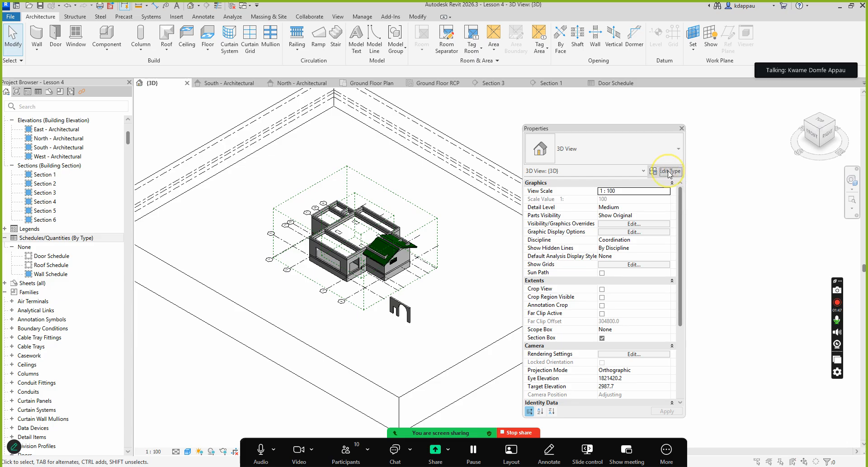
left_click_drag(374, 130, 345, 135)
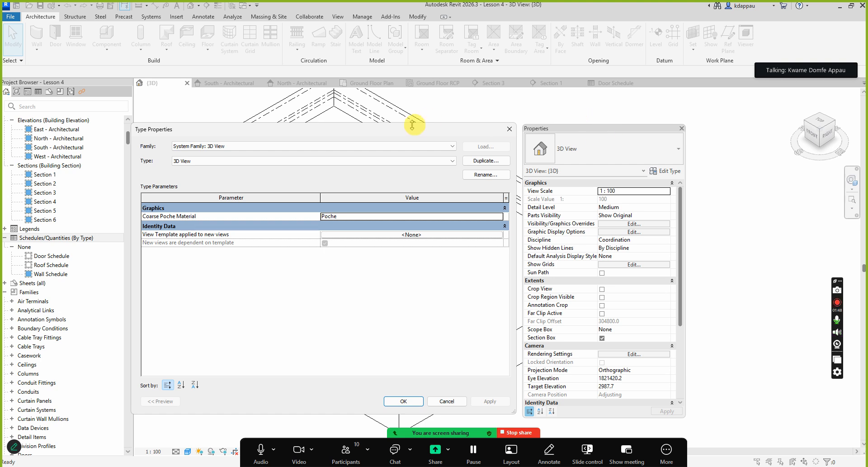
mouse_move(411, 132)
left_mouse_down()
mouse_move(406, 143)
mouse_move(408, 134)
left_mouse_up()
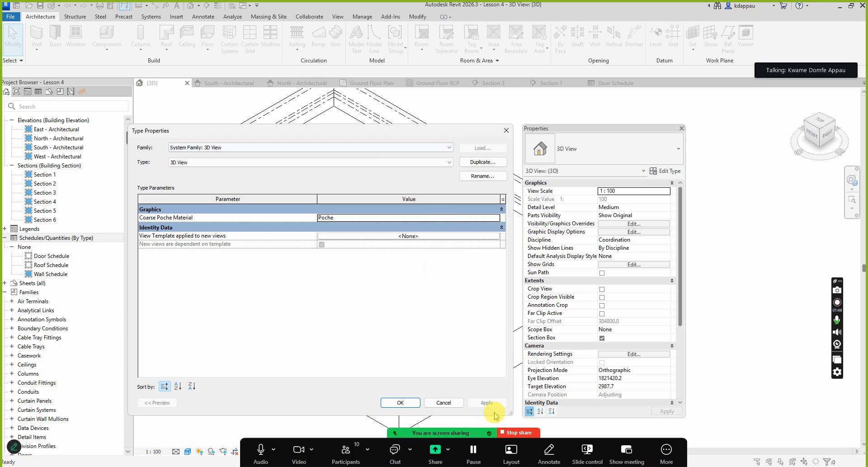
left_click(443, 402)
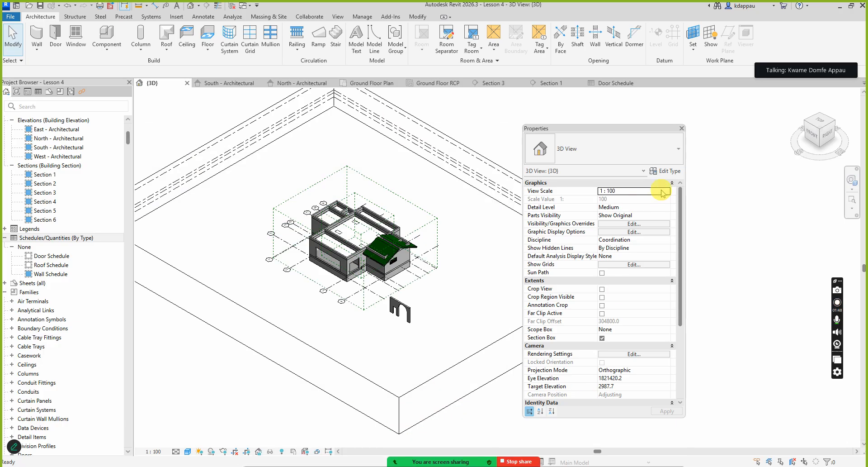
left_click(682, 128)
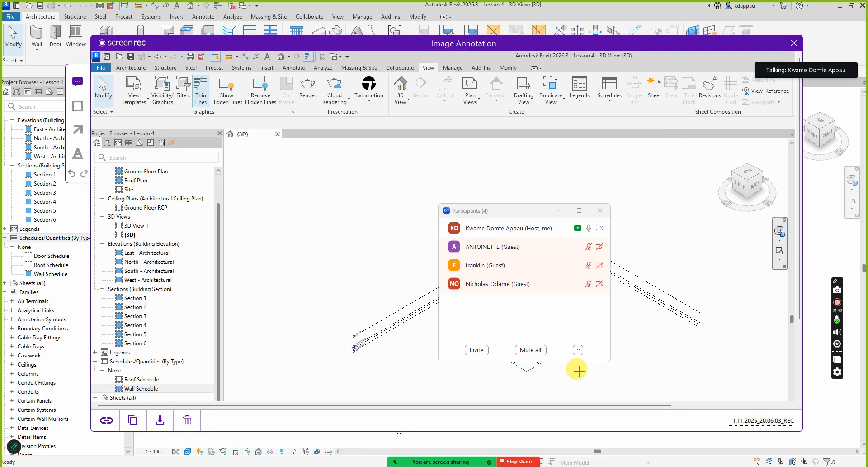
left_click_drag(362, 385, 353, 401)
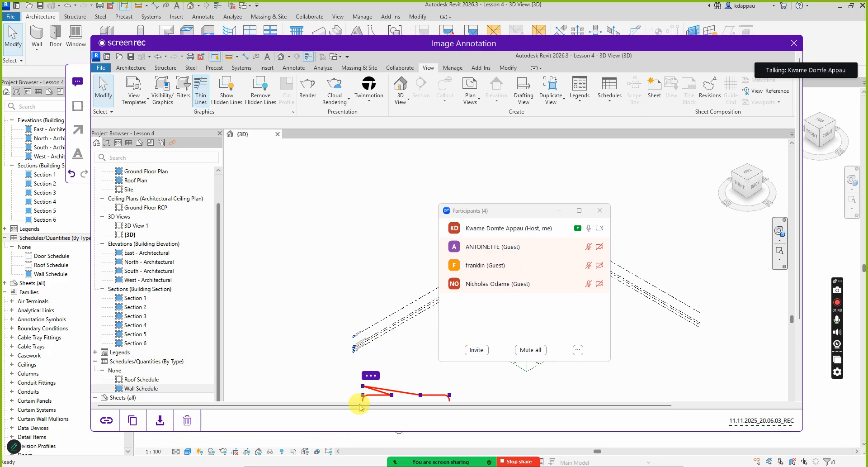
scroll(362, 352, "down", 2)
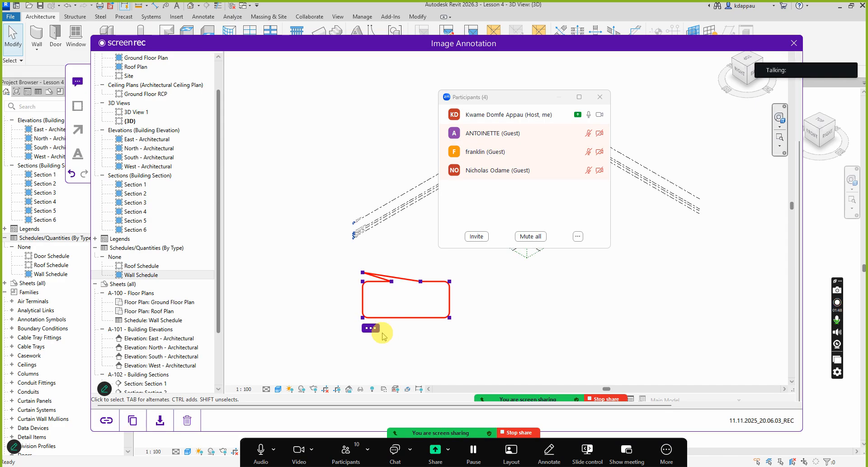
left_click(341, 391)
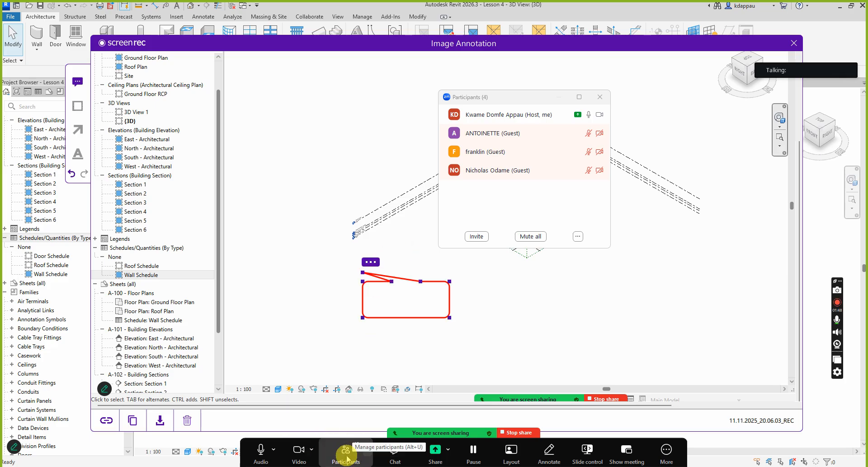
left_click(346, 452)
left_click(346, 452)
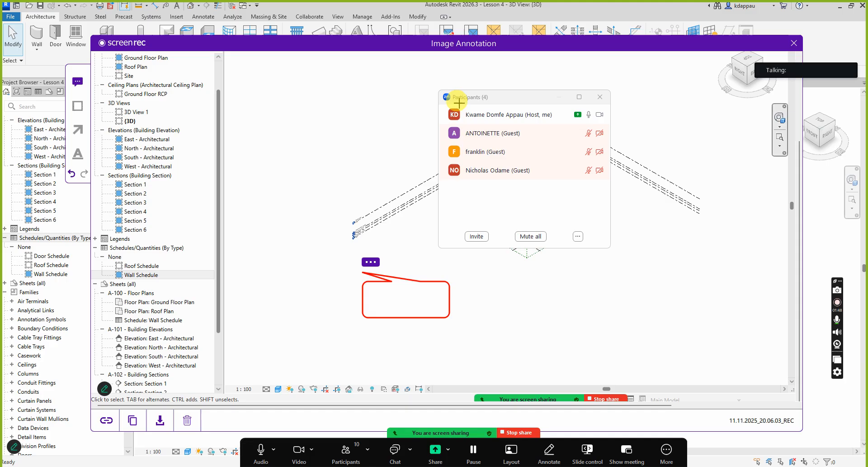
Delete the red callout from the screenshot in the ScreenRec annotation window and return to the 3D view in Revit.
left_click(412, 287)
left_click(410, 281)
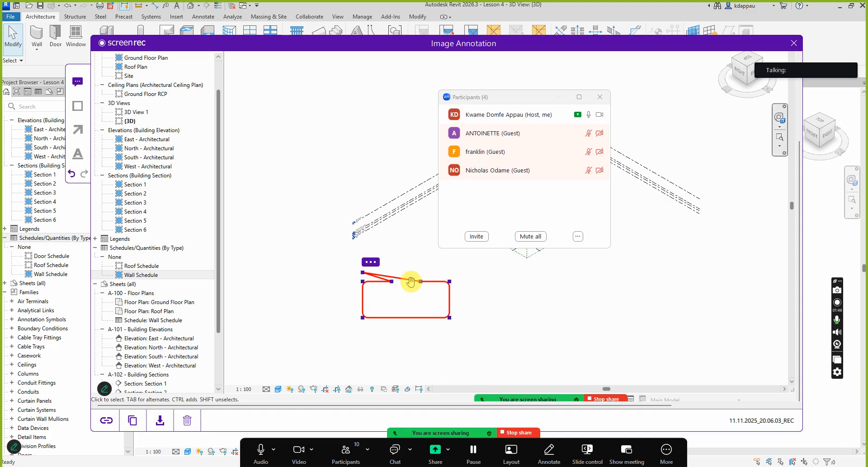
key("Delete")
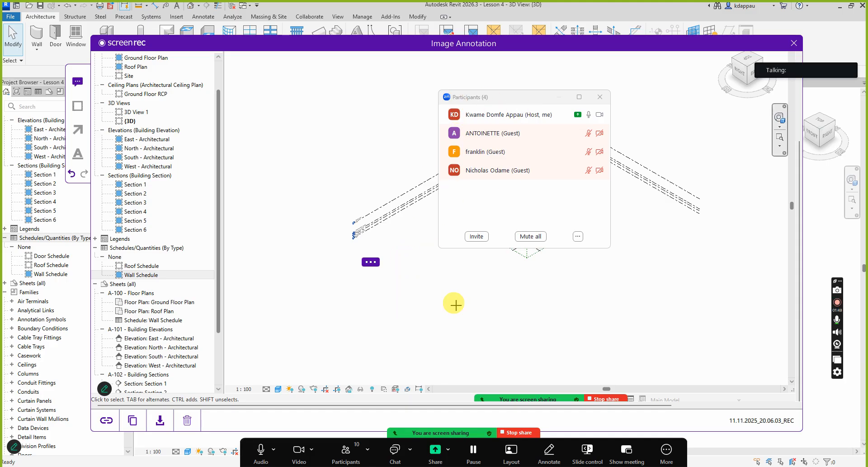
left_click(353, 450)
left_click(351, 450)
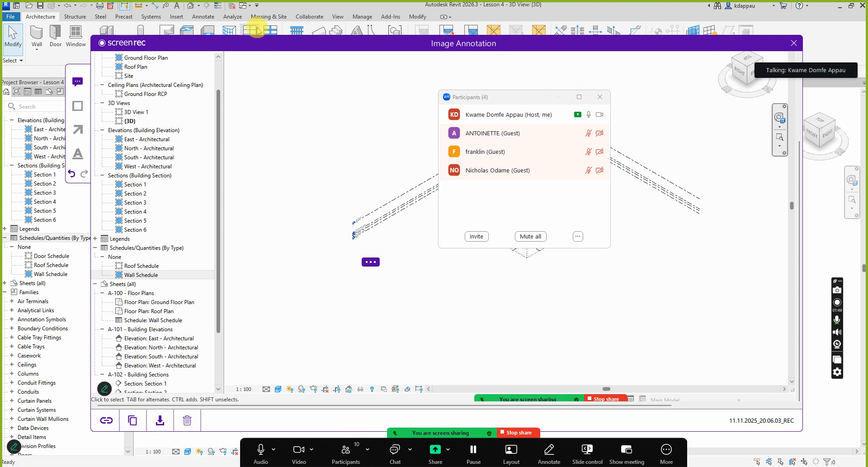
left_click(273, 10)
Show the properties of the foundation wall below the large front opening and dock the Properties palette beside the 3D view.
scroll(312, 240, "up", 6)
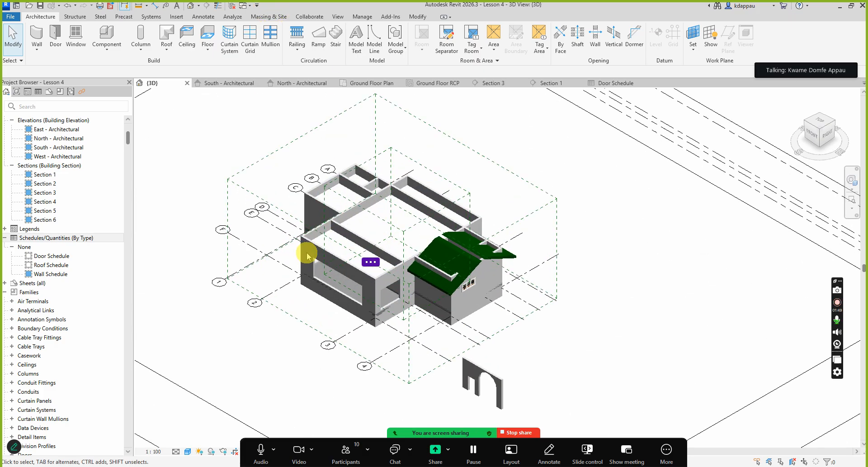
scroll(429, 252, "down", 4)
scroll(434, 279, "up", 6)
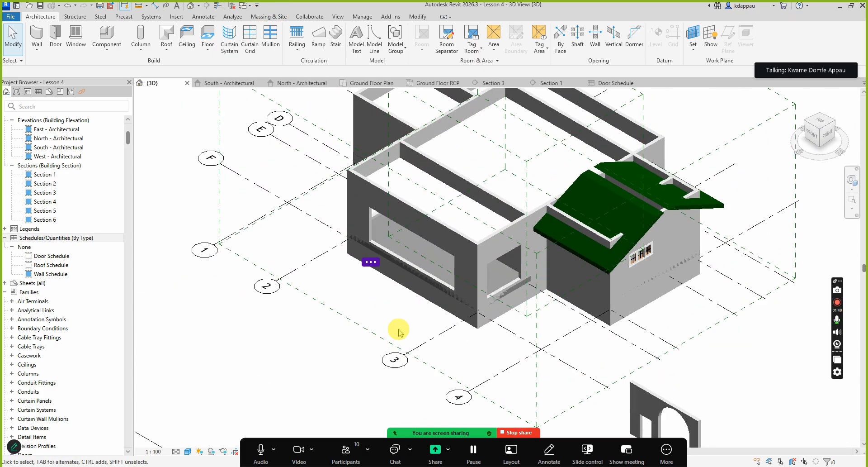
left_click(408, 274)
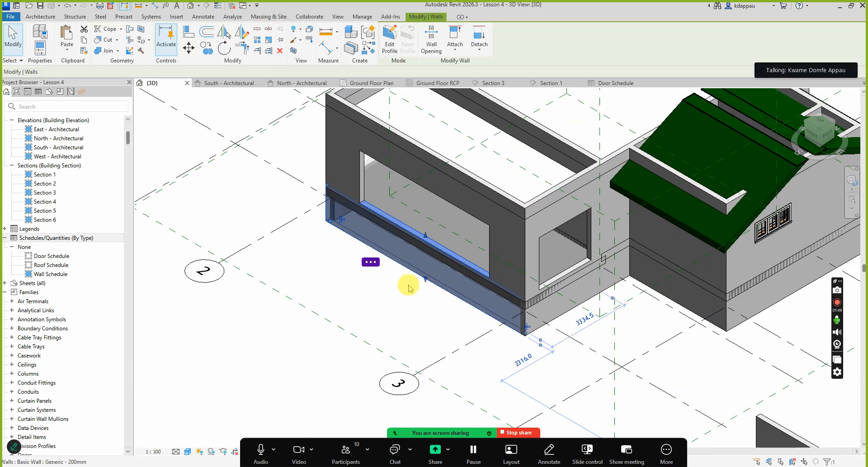
right_click(323, 292)
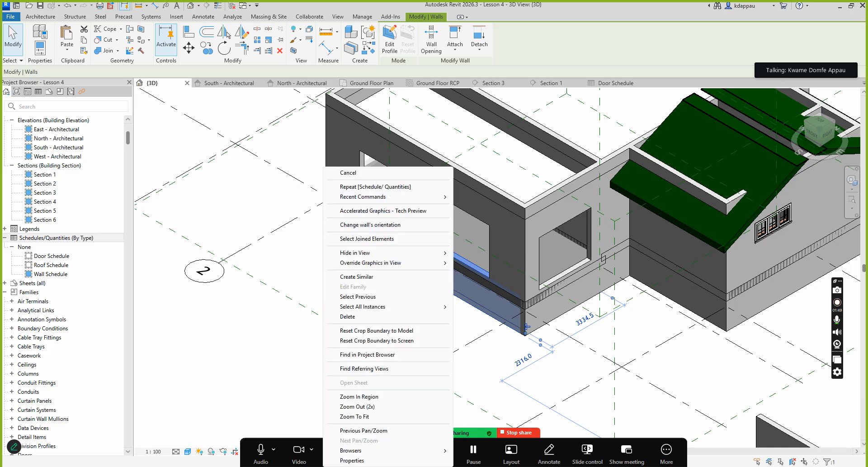
left_click(351, 459)
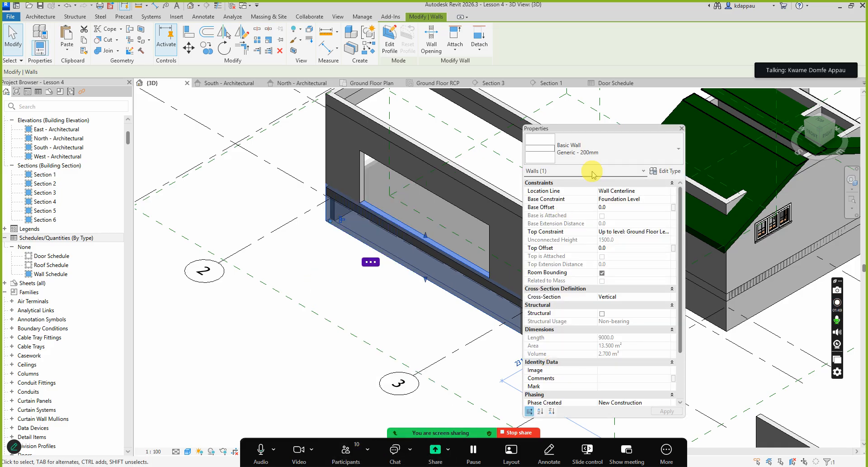
left_click_drag(589, 129, 854, 136)
scroll(374, 276, "down", 5)
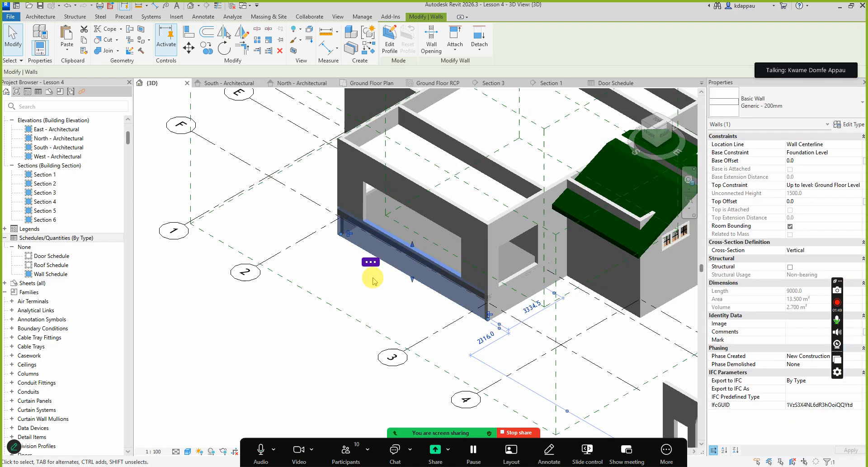
scroll(392, 273, "up", 4)
scroll(392, 273, "up", 3)
scroll(370, 296, "down", 3)
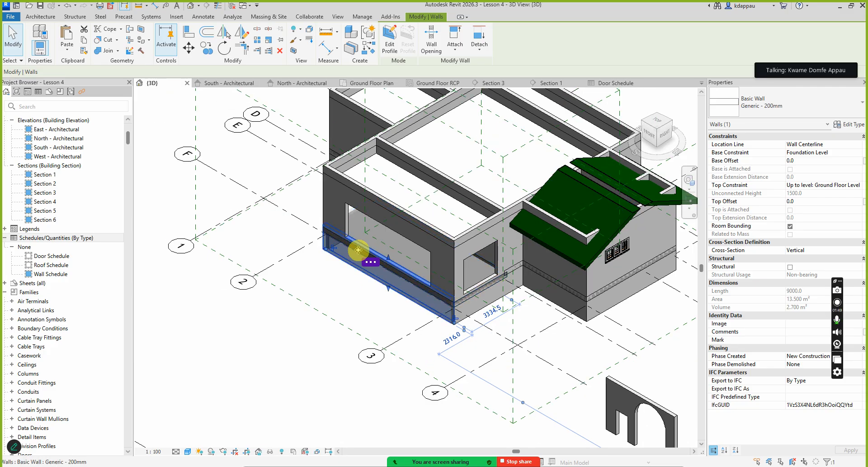
Clear the wall selection and select the green roof to look at its instance properties.
left_click(357, 306)
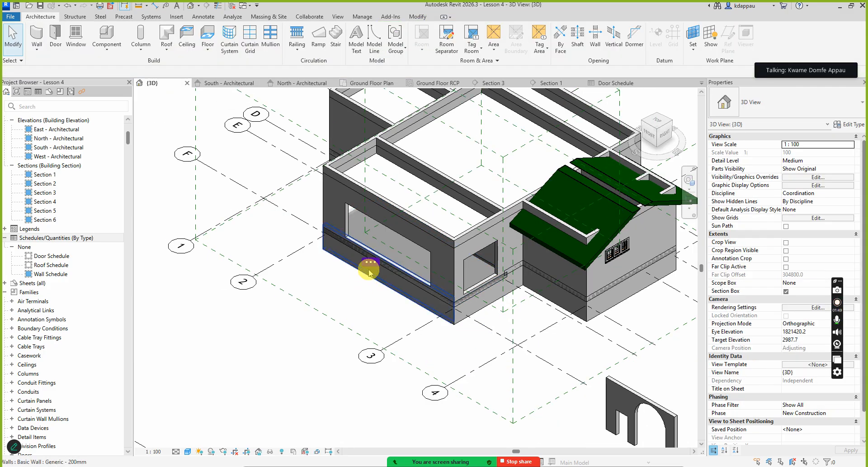
scroll(378, 277, "up", 2)
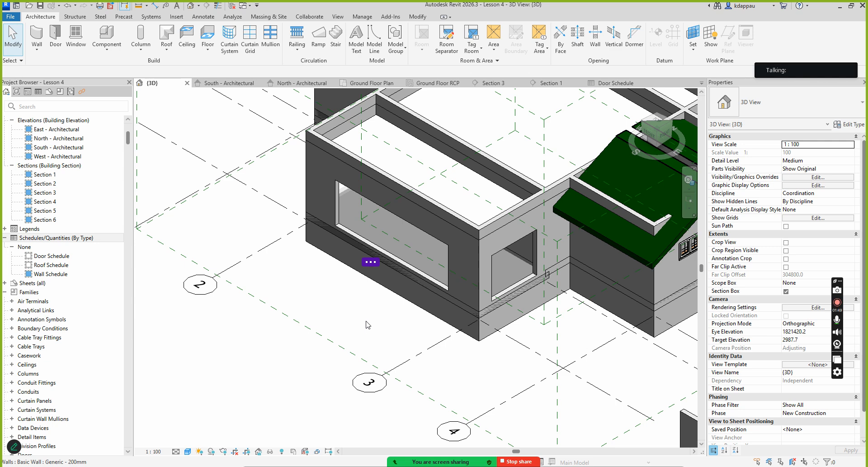
mouse_move(382, 460)
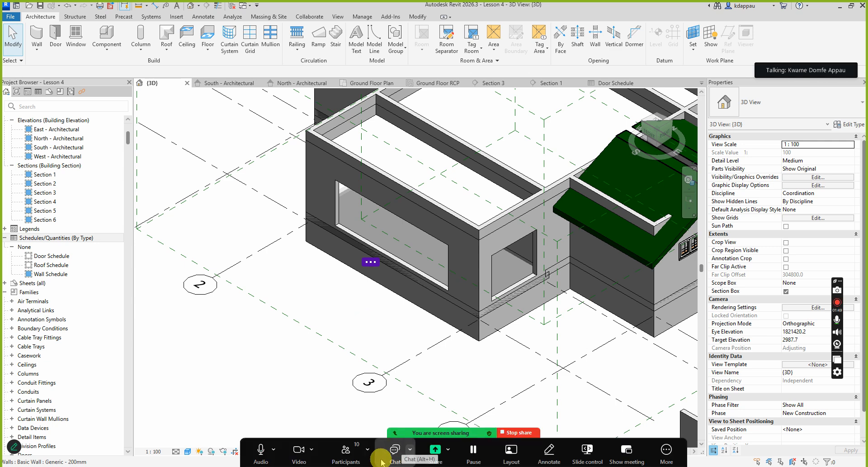
scroll(360, 337, "down", 2)
scroll(360, 337, "up", 3)
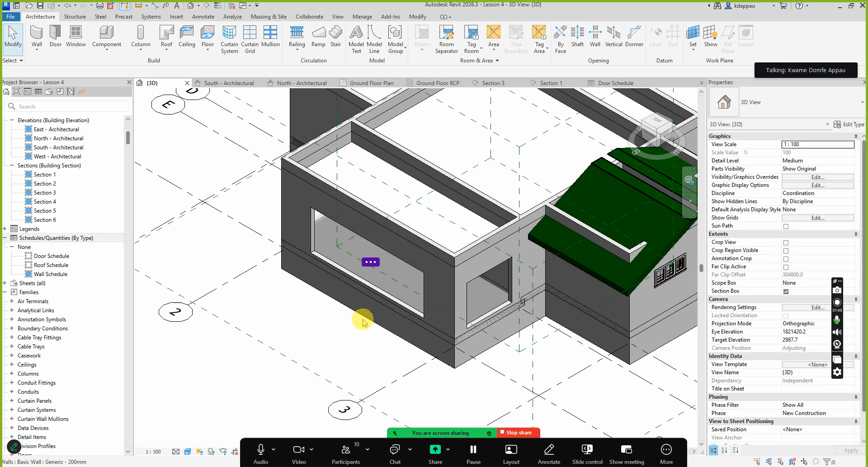
scroll(363, 322, "down", 3)
scroll(578, 269, "up", 4)
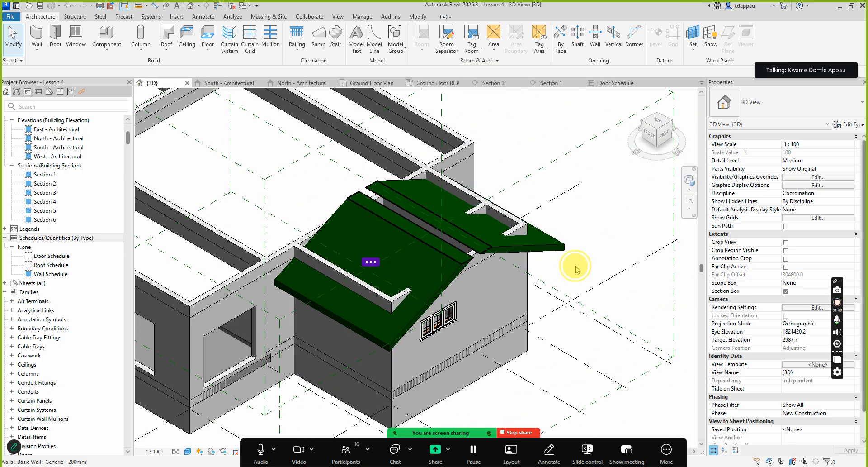
left_click(550, 246)
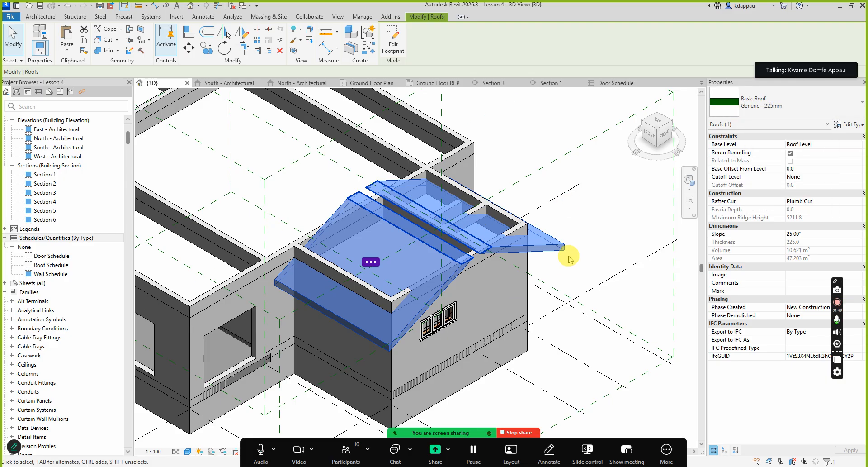
Examine the roof, the front wall with the large opening and the foundation wall below it in the 3D view.
scroll(550, 273, "down", 4)
scroll(398, 293, "up", 2)
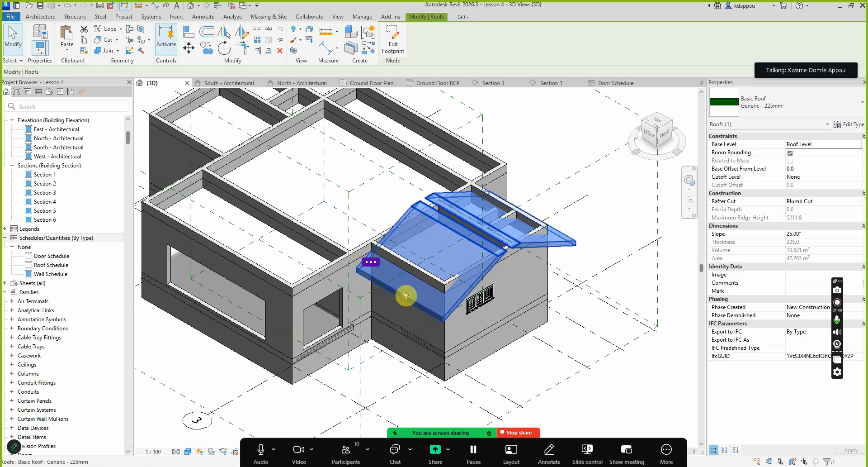
scroll(488, 266, "up", 2)
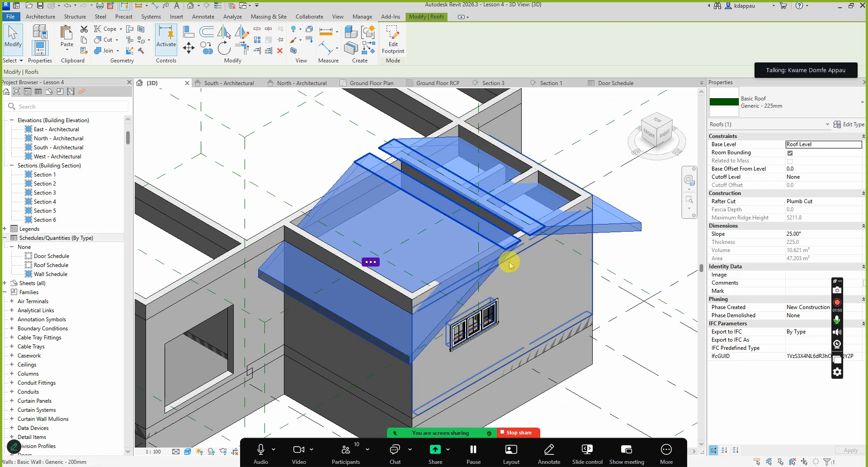
scroll(509, 264, "down", 3)
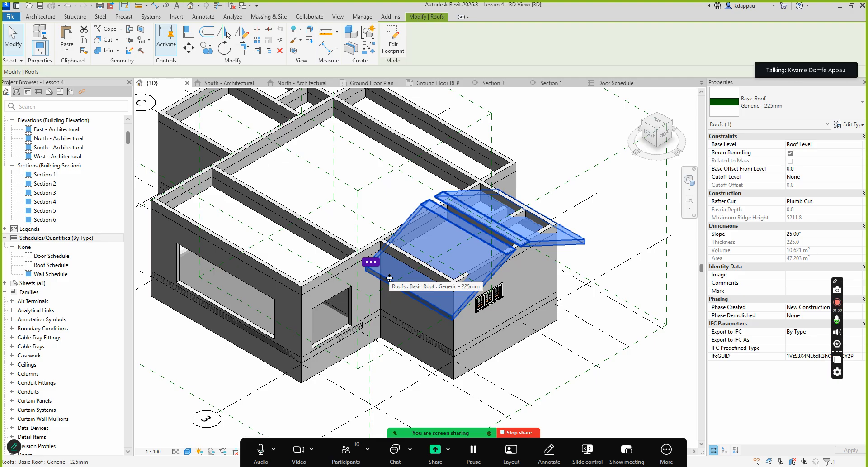
scroll(390, 278, "down", 5)
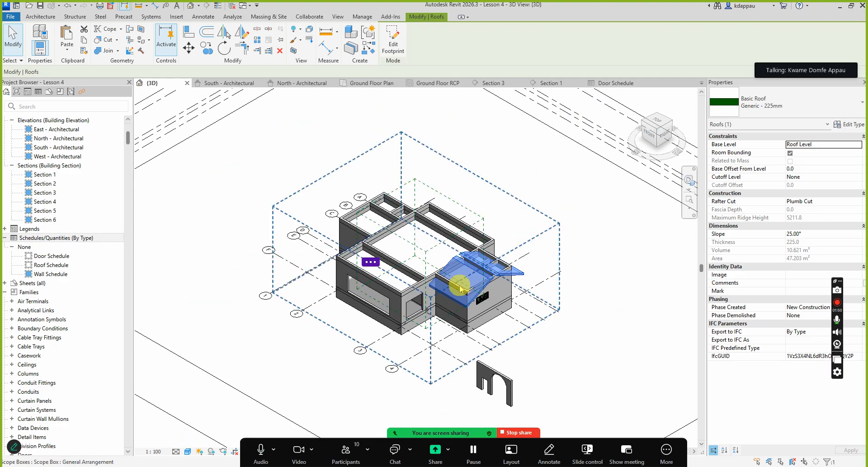
scroll(423, 319, "up", 1)
scroll(354, 290, "up", 4)
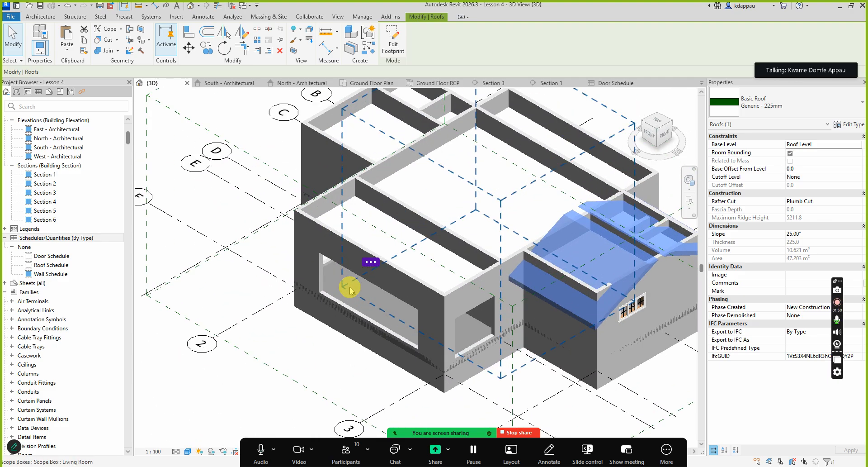
scroll(417, 291, "down", 3)
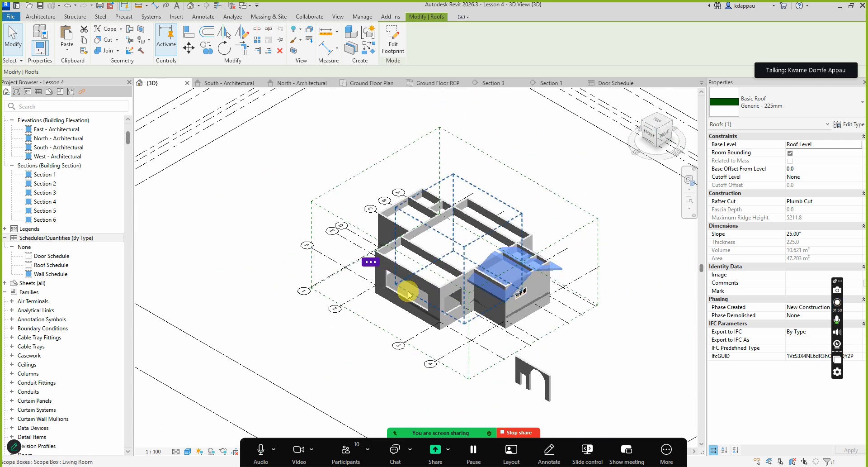
scroll(400, 271, "up", 3)
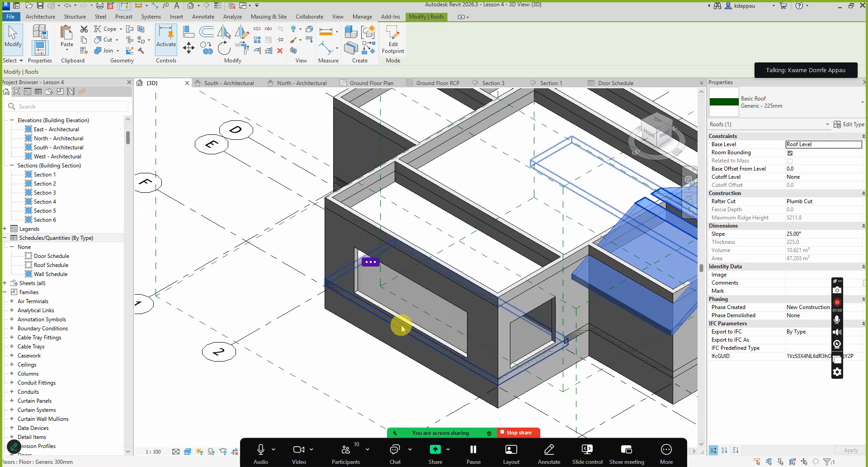
scroll(434, 269, "up", 2)
scroll(434, 265, "up", 1)
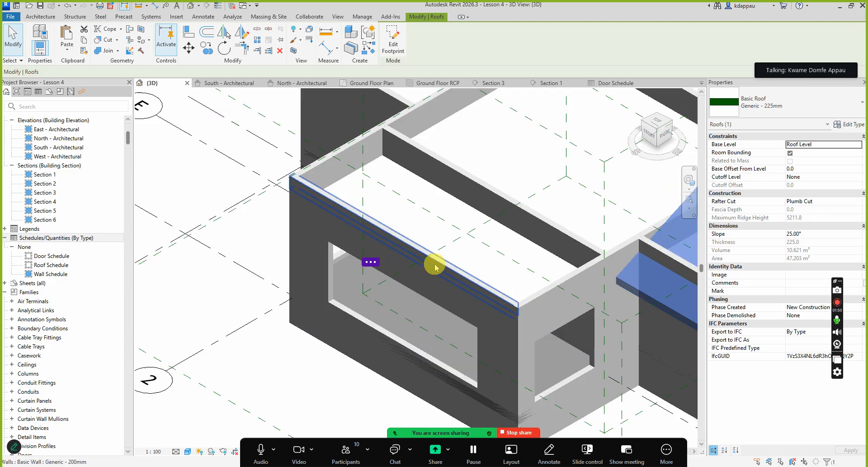
scroll(400, 288, "down", 5)
scroll(405, 291, "up", 4)
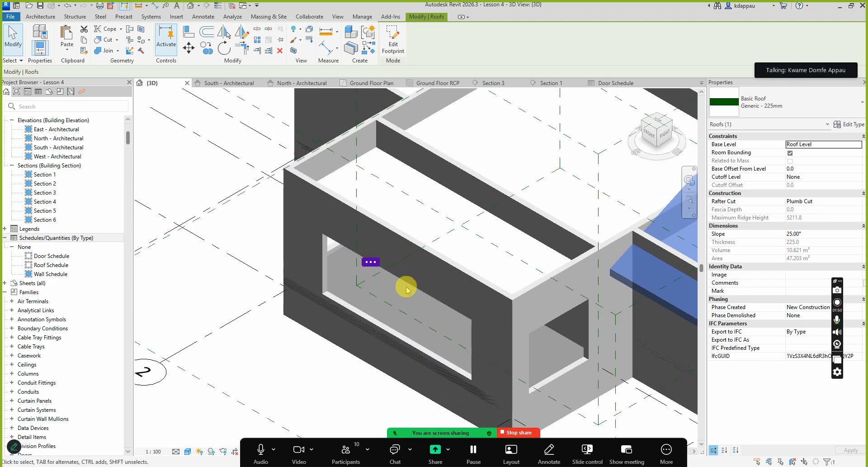
scroll(406, 290, "up", 3)
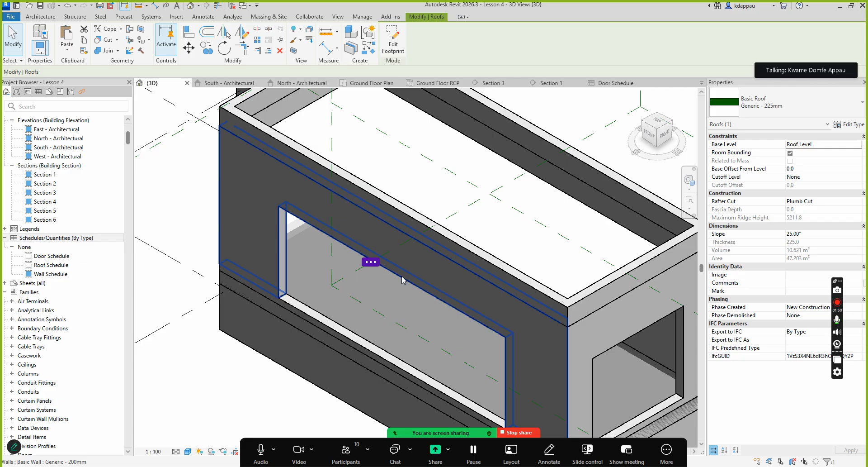
scroll(402, 282, "down", 4)
scroll(398, 287, "up", 4)
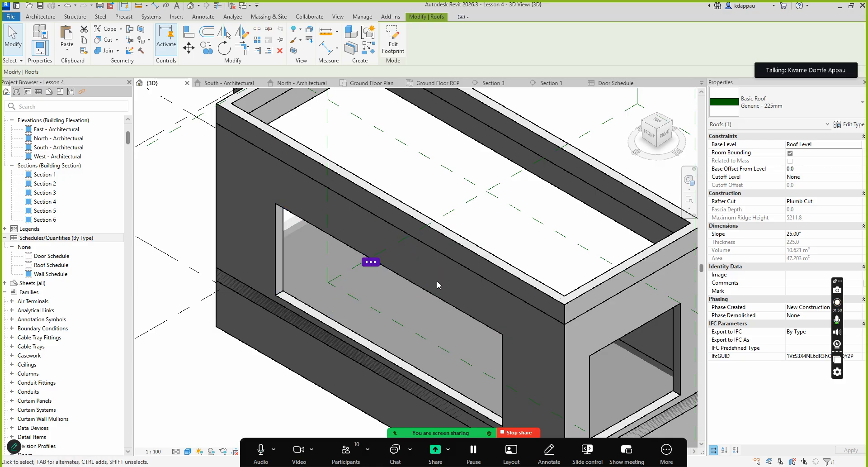
scroll(425, 237, "down", 2)
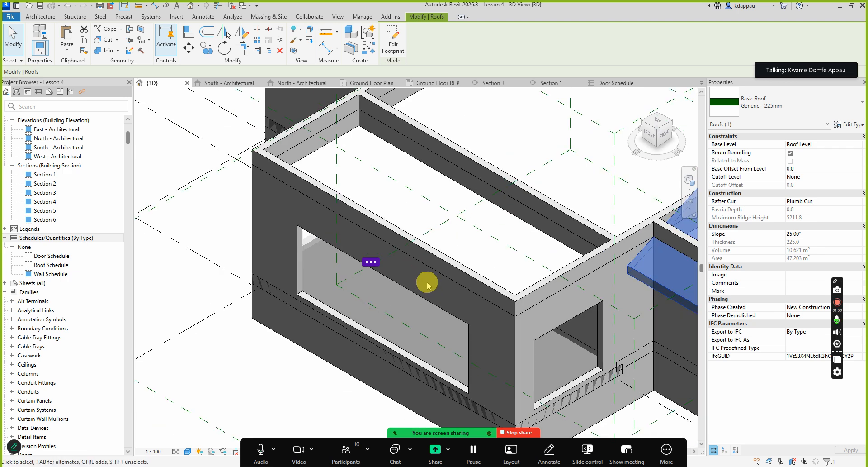
scroll(407, 289, "up", 5)
scroll(385, 298, "down", 3)
scroll(382, 291, "up", 2)
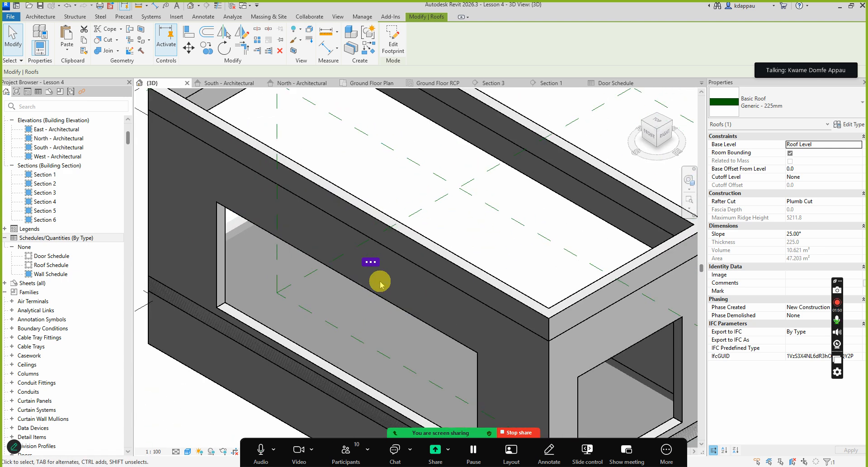
scroll(387, 300, "down", 2)
scroll(360, 362, "up", 3)
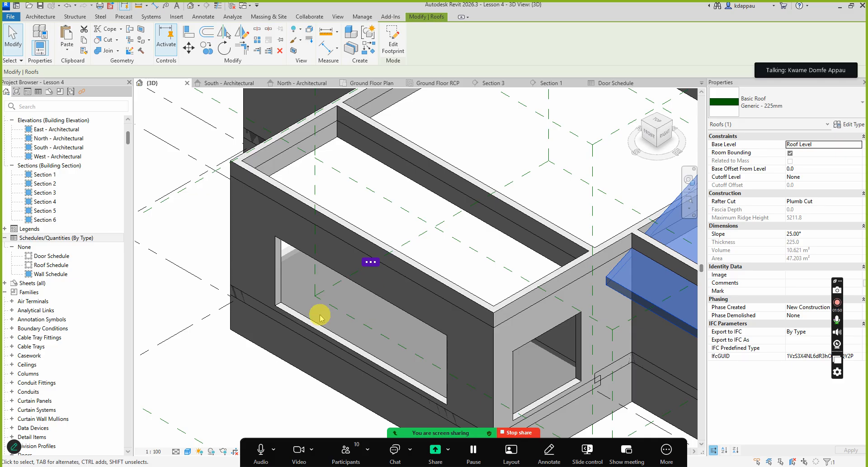
scroll(348, 378, "down", 3)
scroll(240, 325, "up", 4)
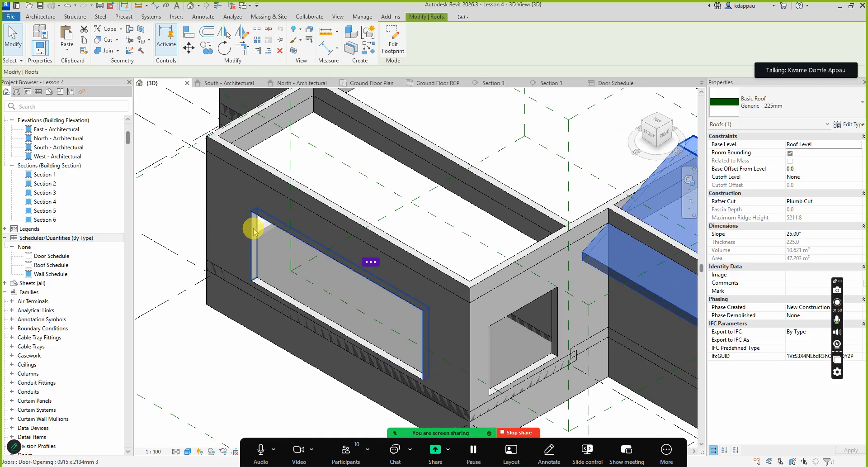
Select the front wall with the large opening and open its type properties.
left_click(248, 226)
left_click(204, 185)
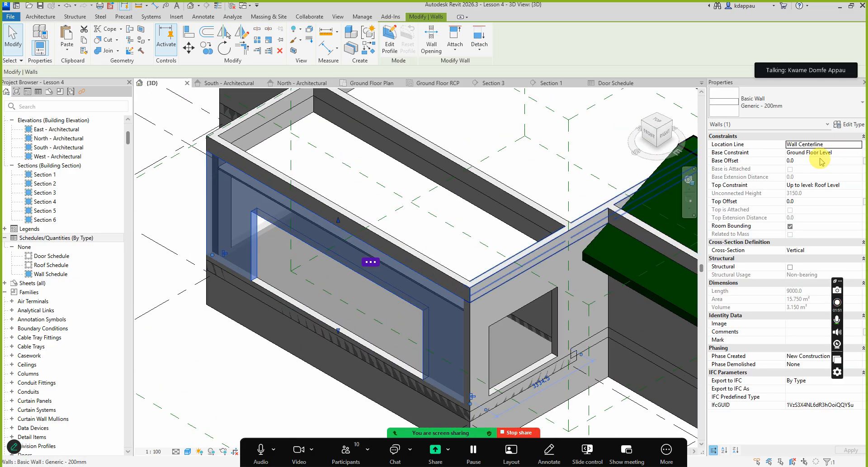
left_click(849, 126)
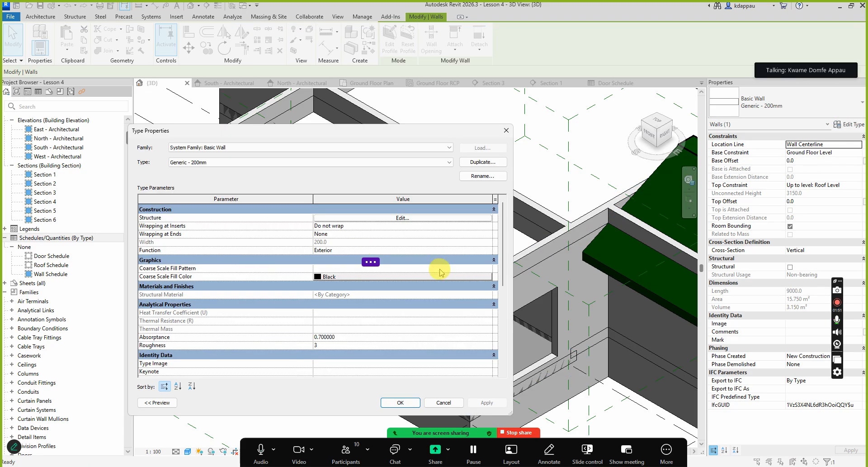
left_click_drag(334, 138, 384, 144)
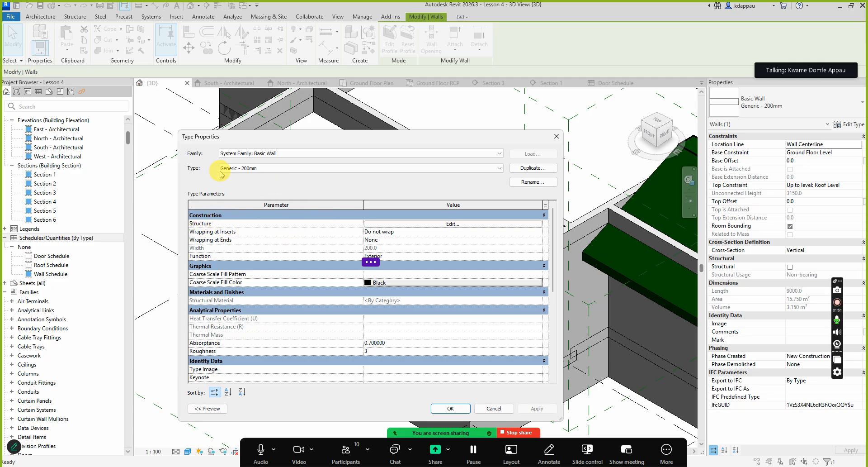
Duplicate the Generic - 200mm wall type under the name "125mm Blockwall with 12.5mm Plaster on bothsides".
left_click(539, 168)
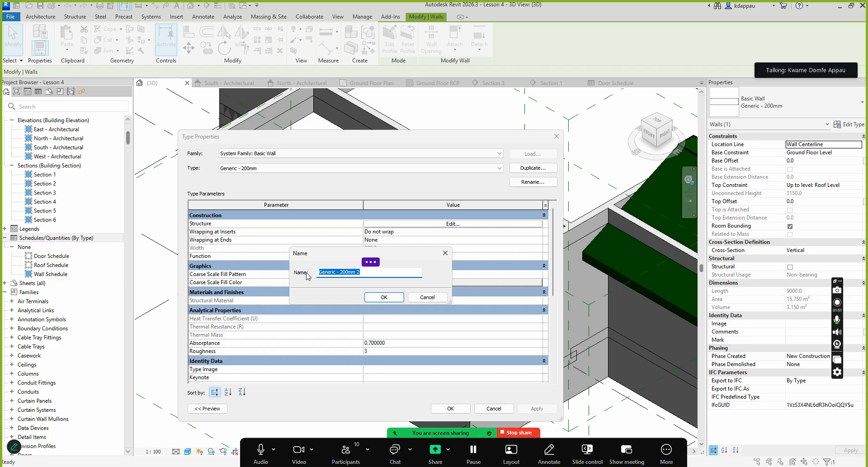
type("125mm Blockwall with")
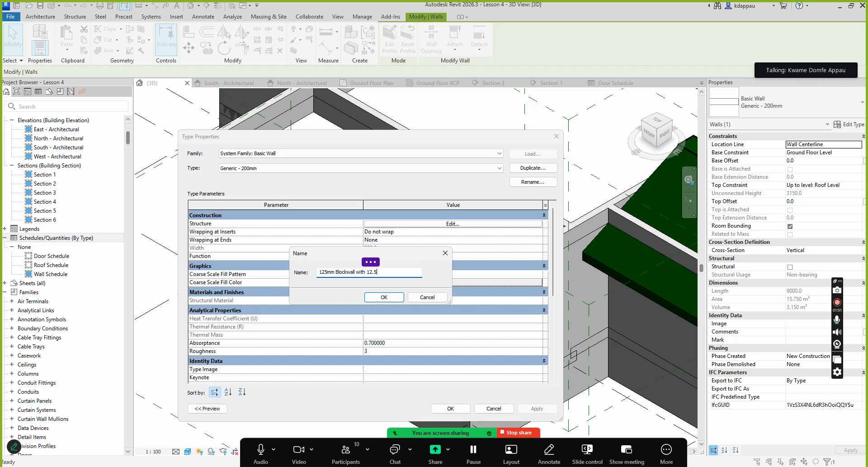
type("12.5mm Plaster on bothsides")
left_click(348, 271)
key("Home")
key("End")
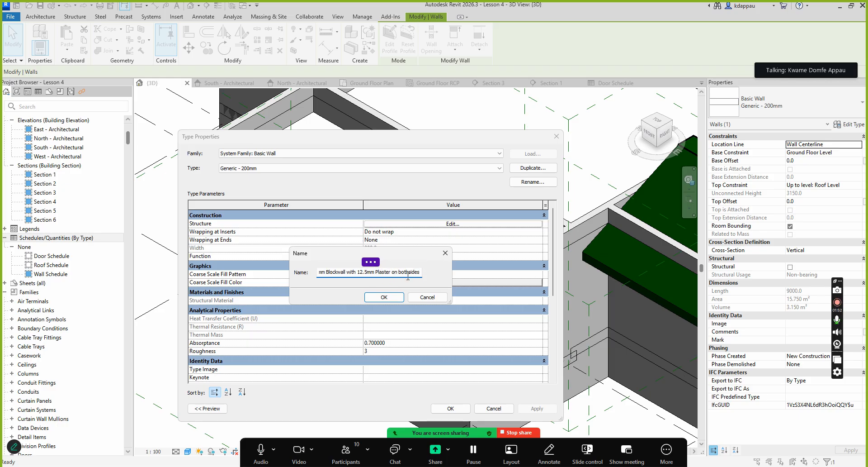
left_click(384, 296)
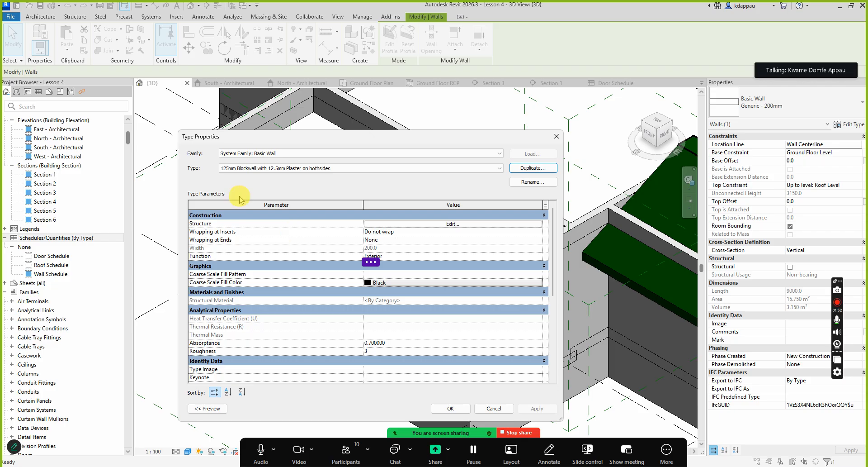
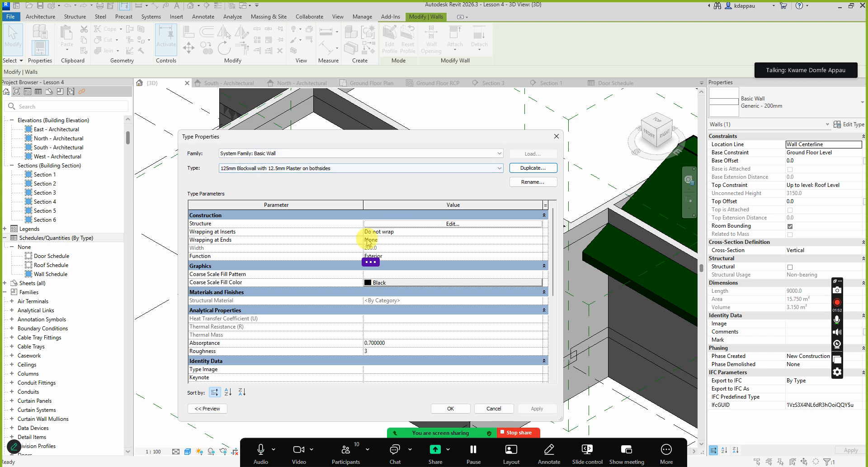
Collapse all the type parameter groups and examine the Identity Data parameters of the new wall type.
left_click(211, 216)
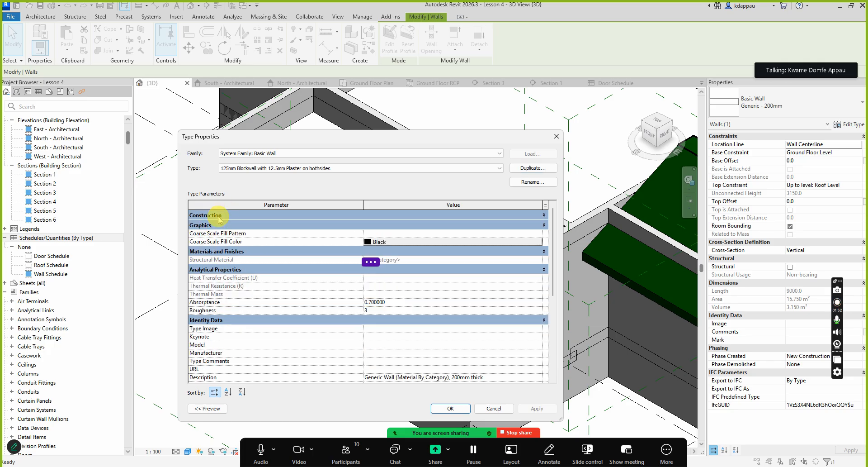
left_click(207, 225)
left_click(206, 235)
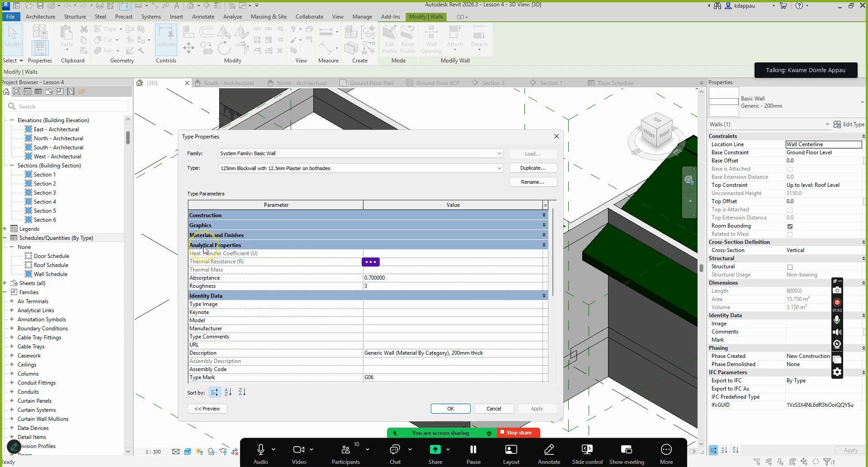
left_click(206, 245)
left_click(204, 255)
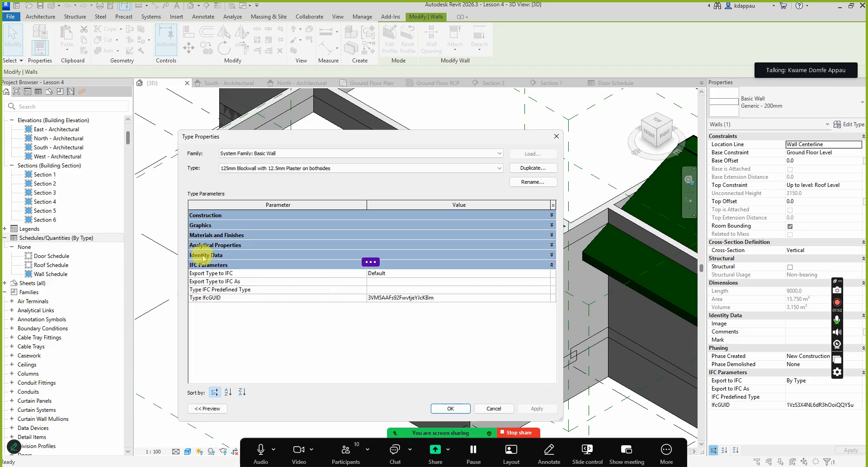
left_click(202, 266)
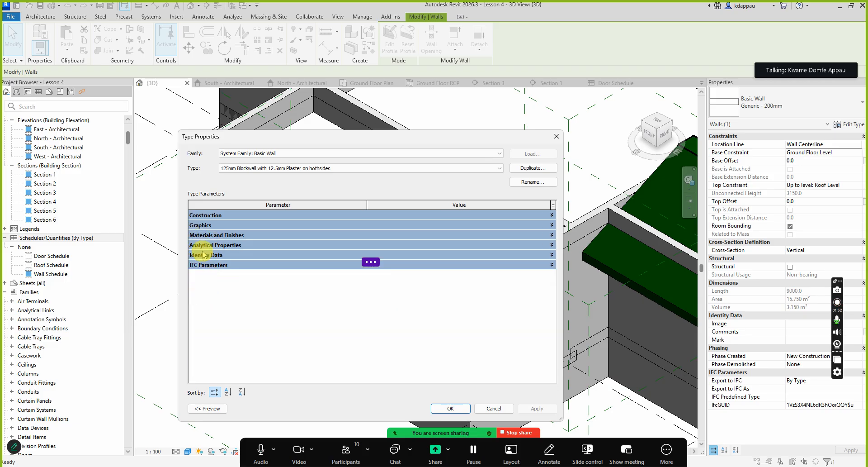
left_click(202, 256)
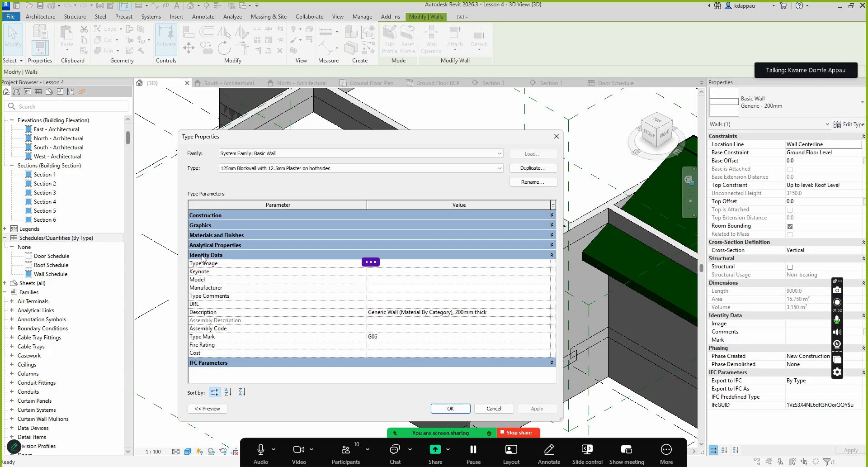
left_click(204, 255)
Expand the Construction parameters, open the wall type's structure for editing and show the assembly preview.
left_click(208, 215)
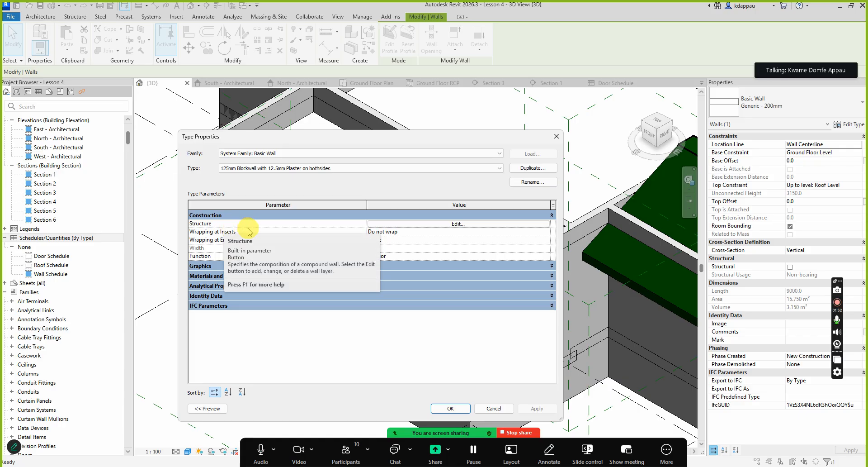
left_click(457, 223)
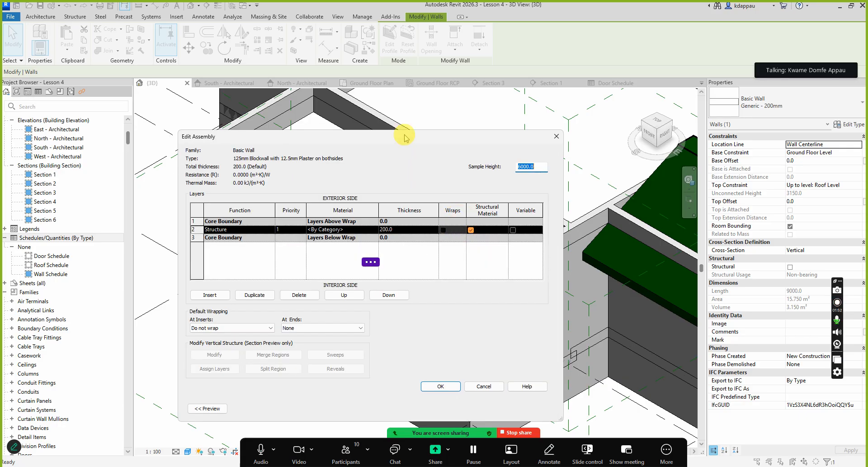
left_click_drag(405, 135, 460, 118)
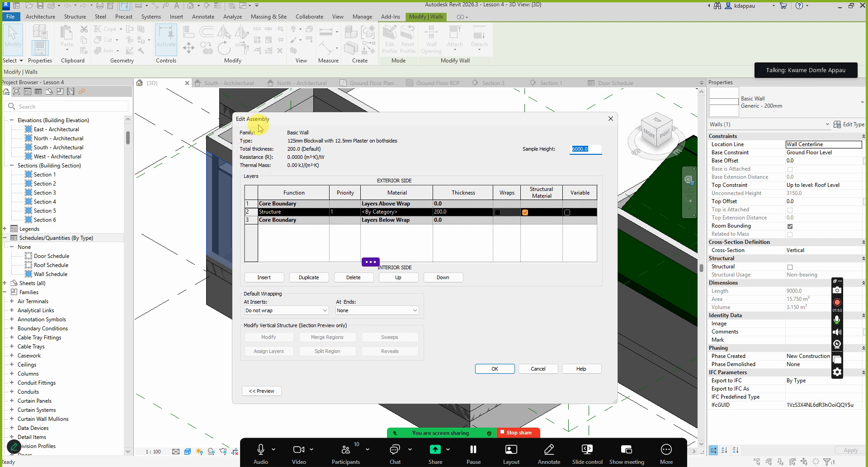
left_click(263, 391)
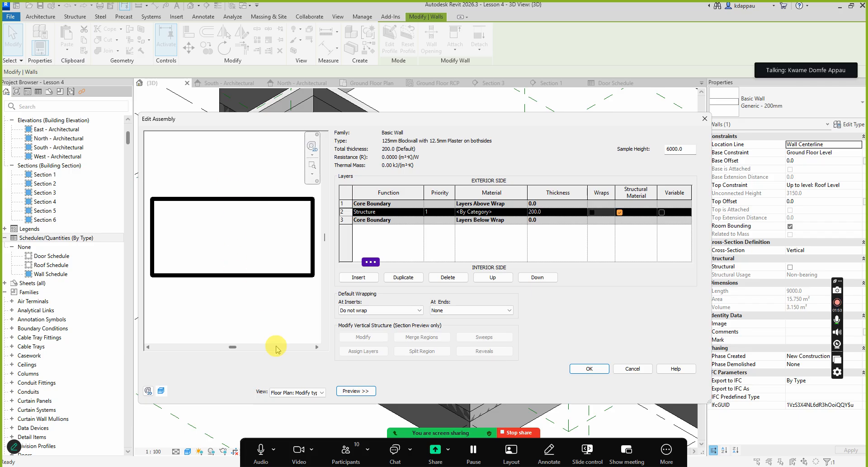
Compare the wall assembly's section and floor plan previews, ending on the floor plan.
left_click(291, 393)
left_click(291, 403)
left_click(292, 393)
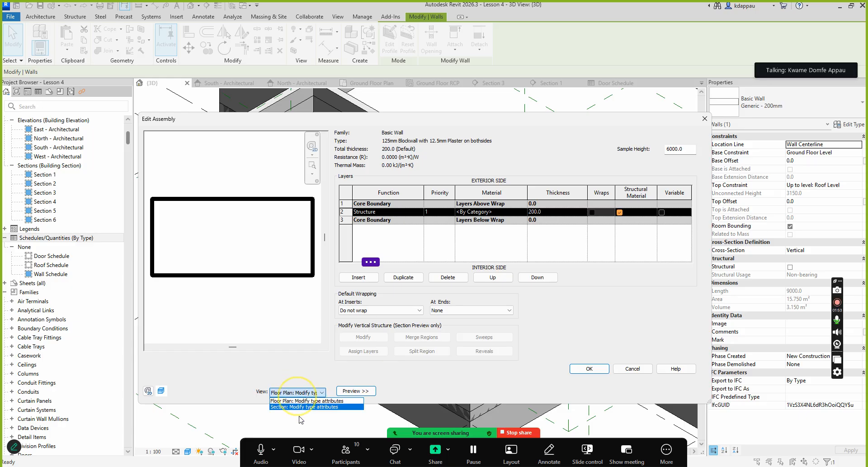
left_click(298, 407)
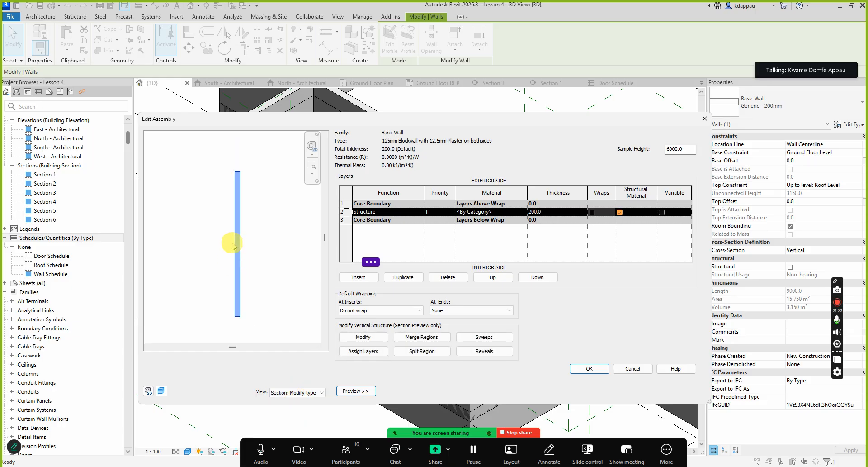
scroll(239, 194, "up", 5)
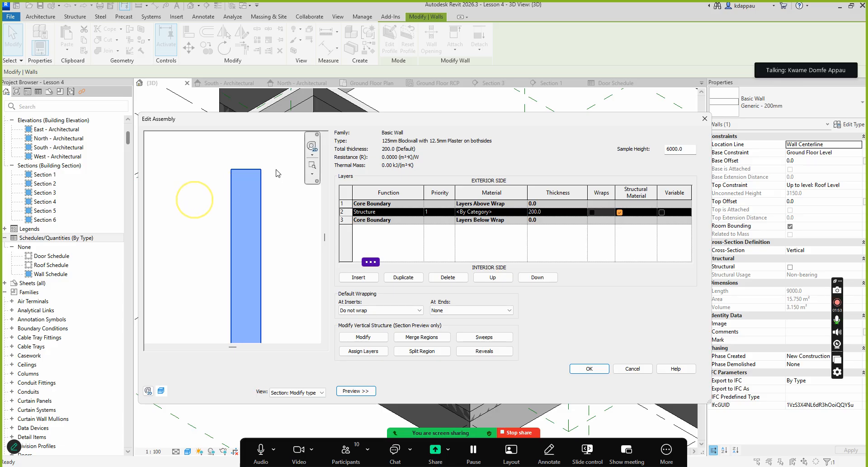
scroll(253, 189, "down", 5)
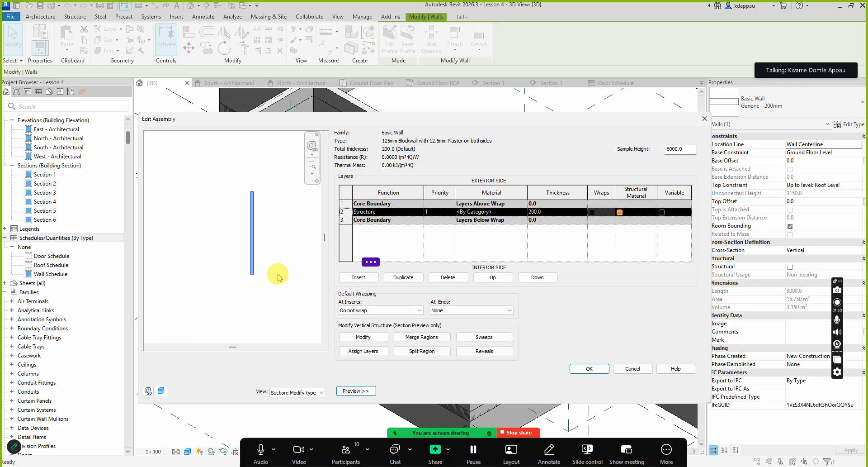
left_click(300, 392)
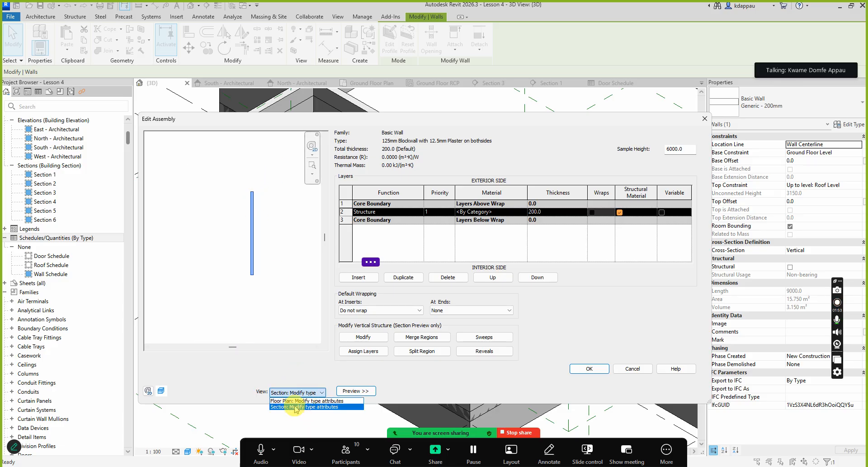
left_click(294, 402)
left_click(295, 393)
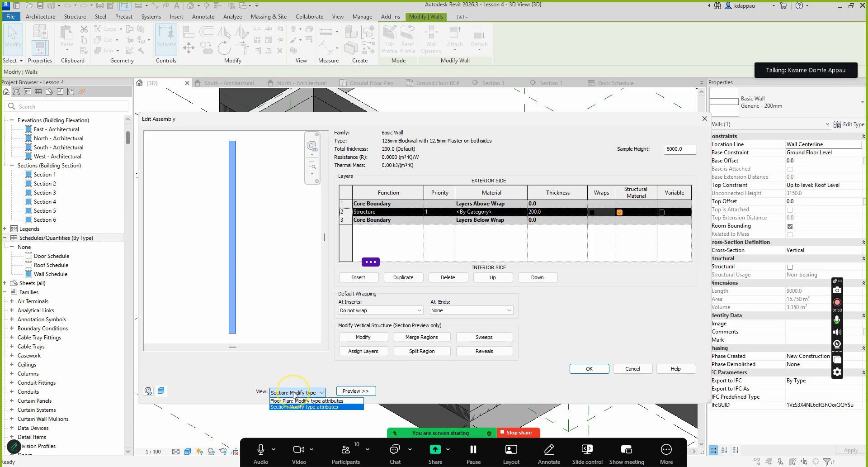
left_click(296, 400)
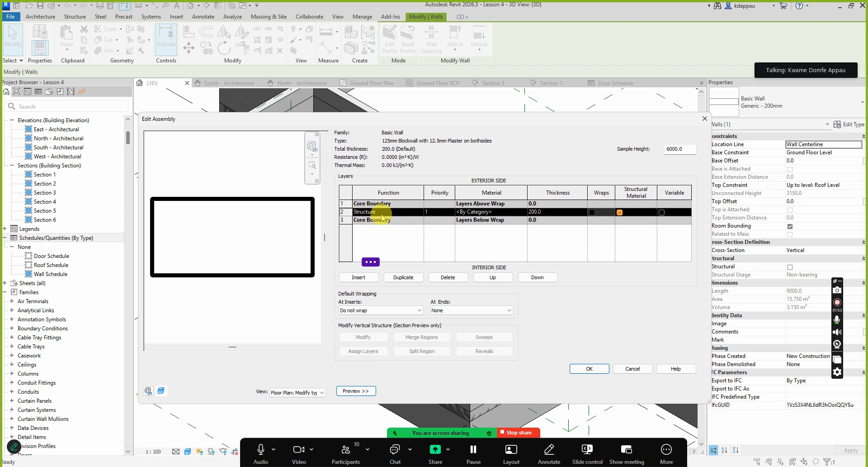
Set the thickness of the wall's Structure layer to 125 mm.
left_click(559, 211)
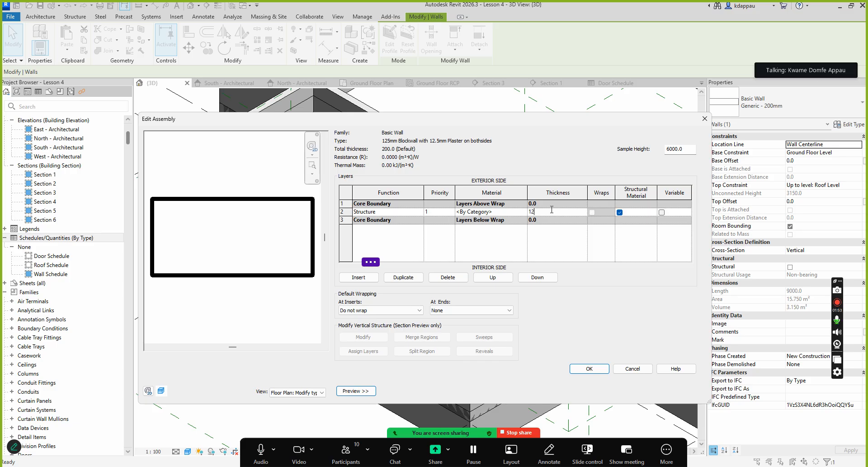
left_click(555, 238)
left_click(533, 210)
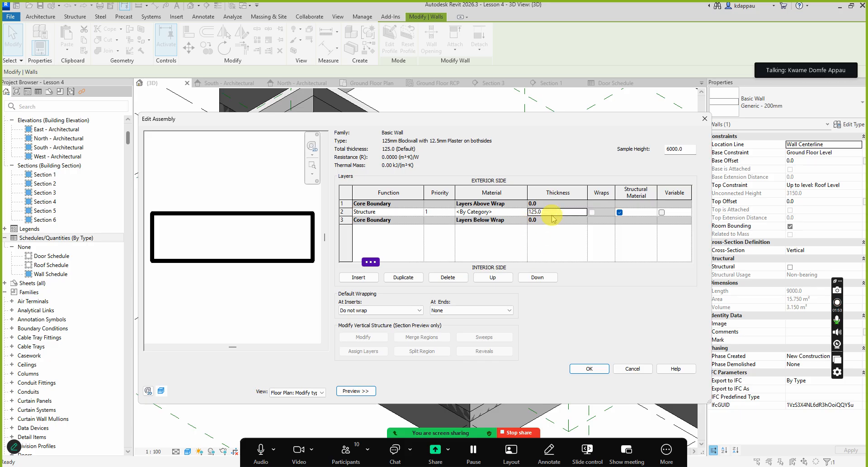
double_click(547, 215)
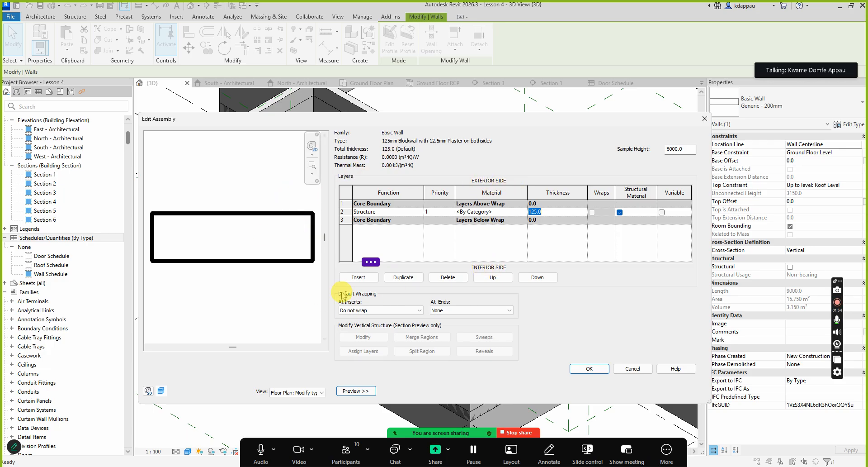
Insert two layers above the 125 mm structure layer, set each to 12.5 mm thick and inspect them in the preview.
left_click(371, 277)
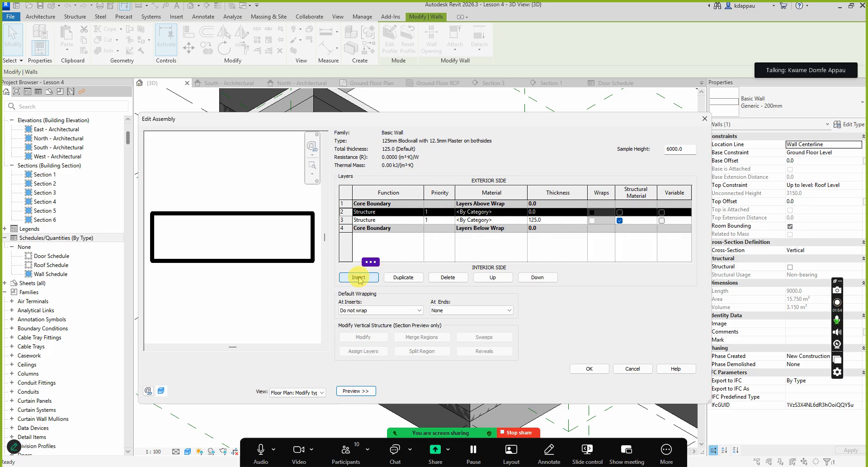
left_click(371, 277)
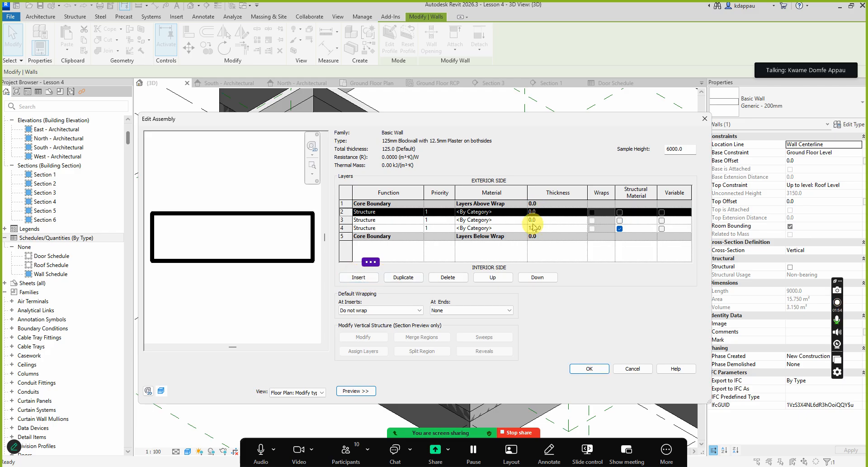
left_click(548, 212)
double_click(548, 212)
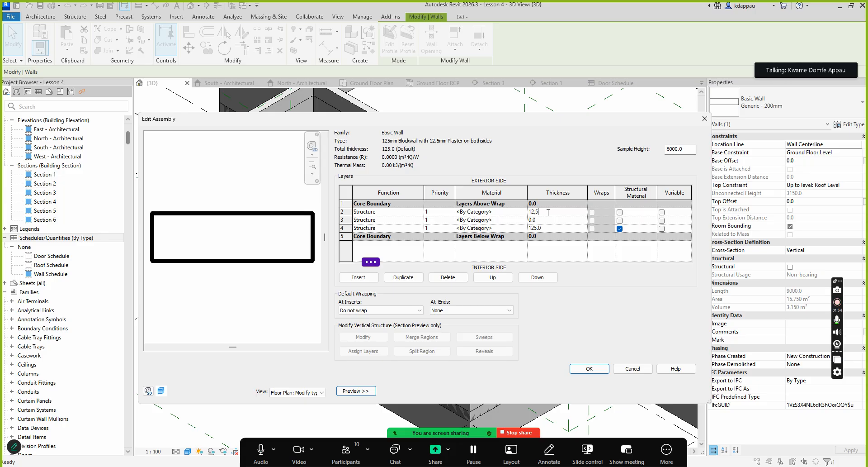
left_click(557, 220)
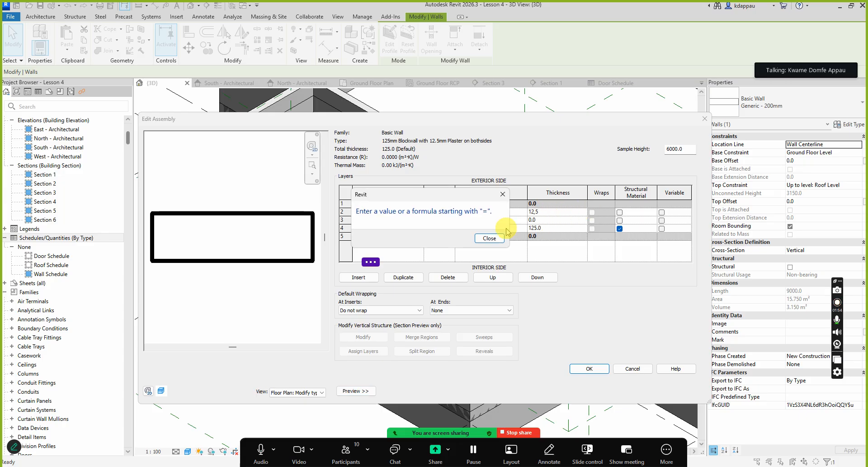
left_click(490, 238)
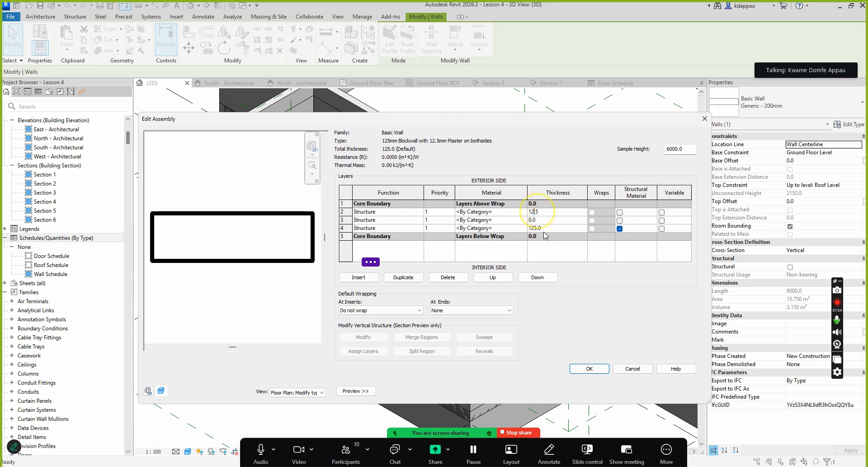
left_click(545, 221)
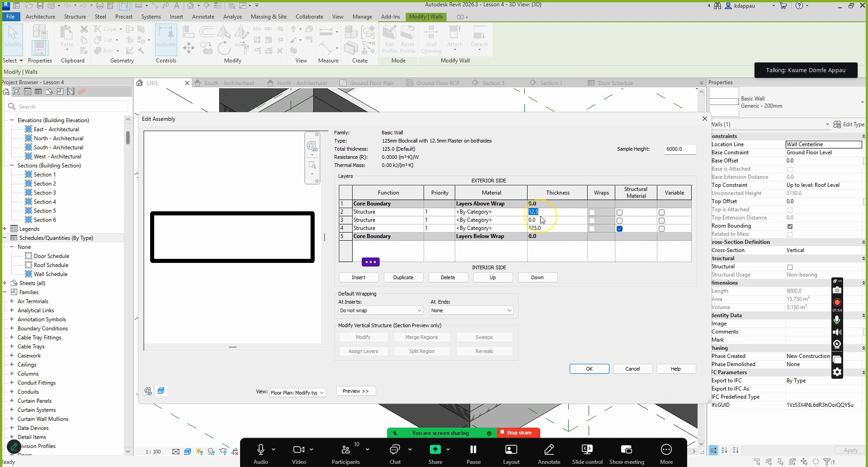
left_click_drag(531, 217, 528, 217)
left_click(548, 228)
scroll(260, 212, "up", 3)
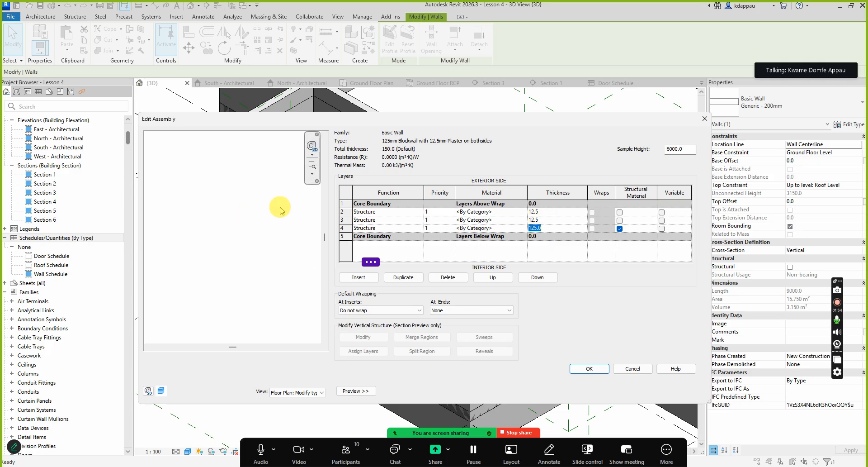
scroll(267, 223, "down", 1)
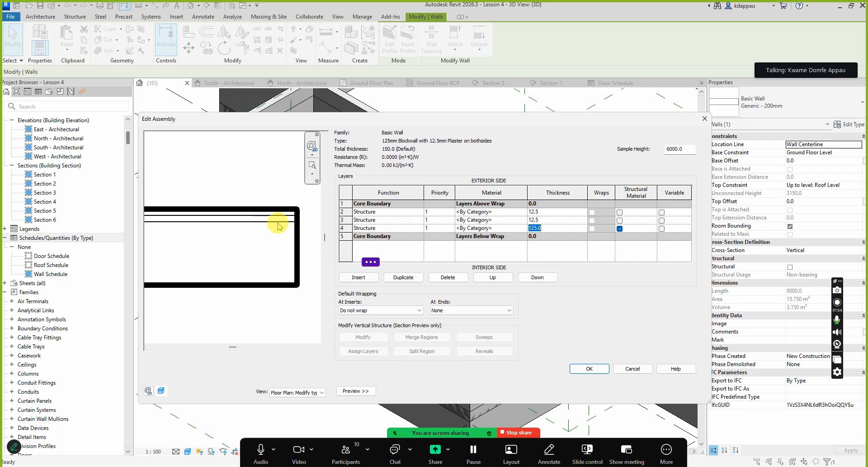
Move one 12.5 mm layer below the interior core boundary and the other above the exterior core boundary.
left_click(542, 219)
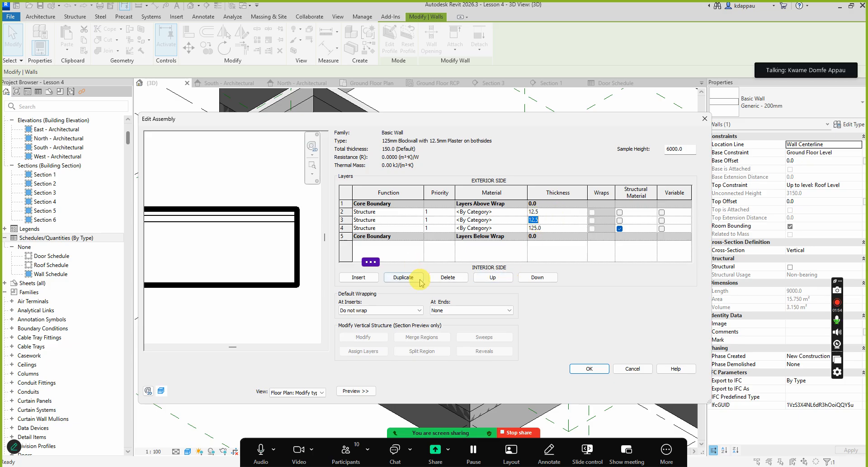
left_click(535, 278)
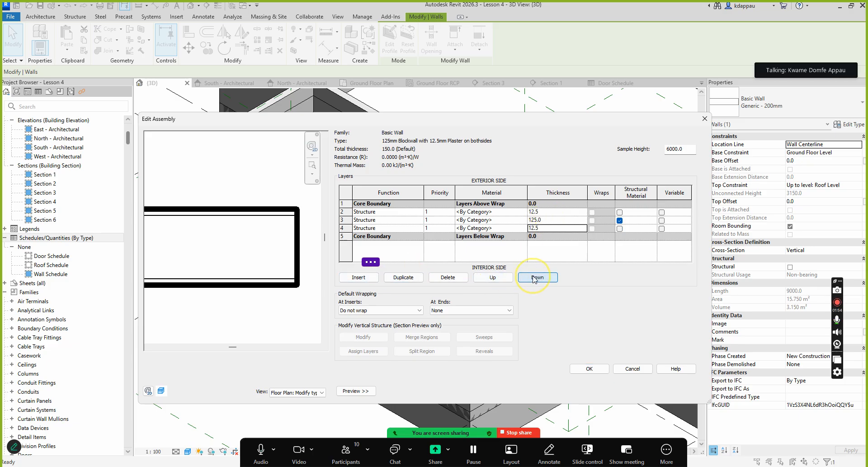
left_click(535, 278)
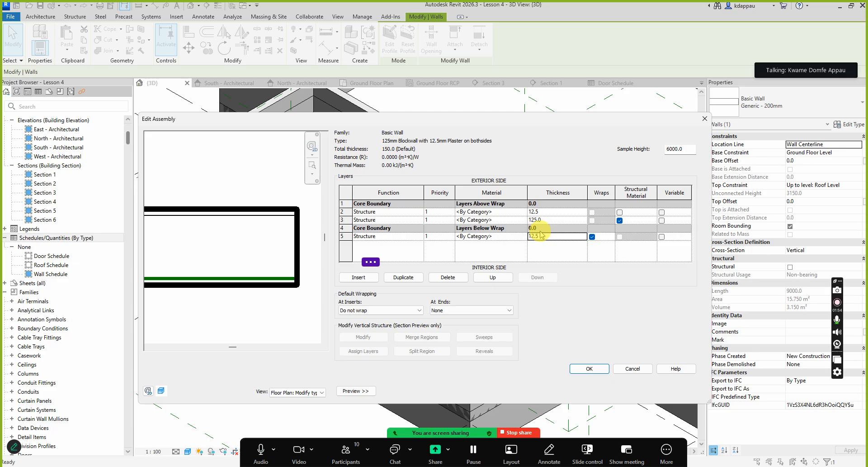
left_click(538, 211)
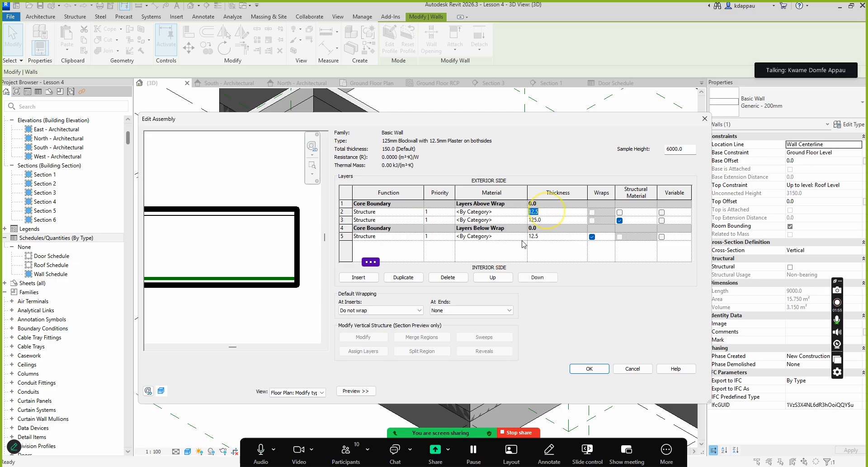
left_click(501, 274)
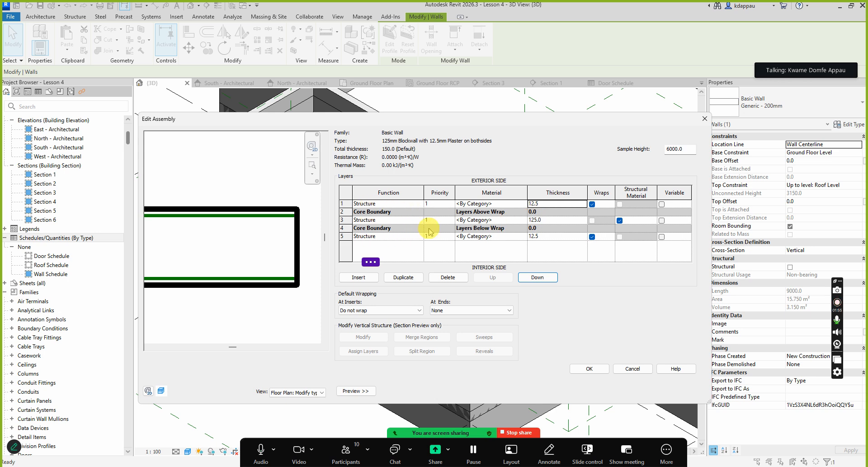
Review the block layer and both outer layers in the layer table and in the floor plan preview.
left_click(386, 220)
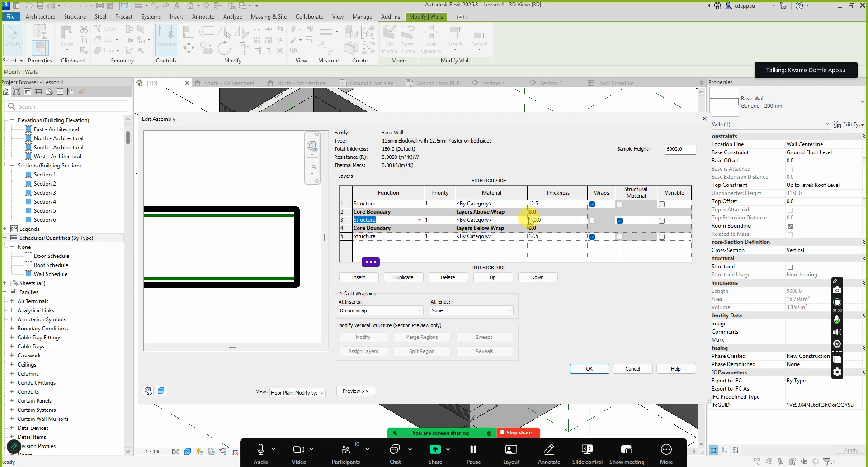
left_click(561, 220)
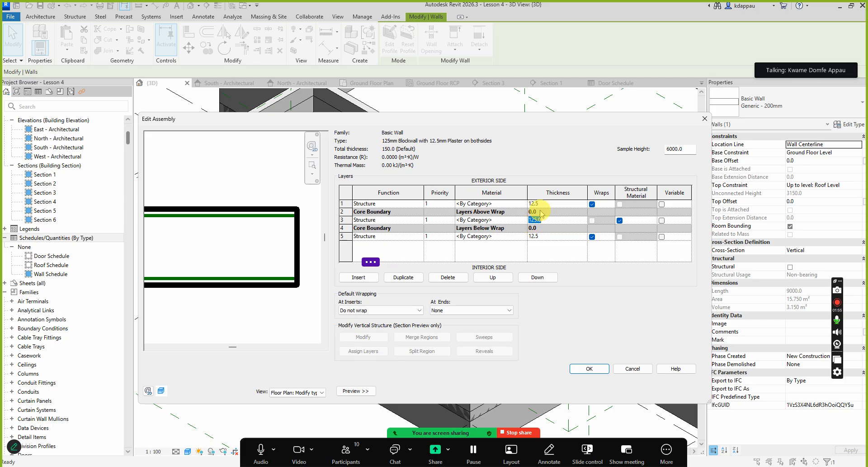
left_click(551, 203)
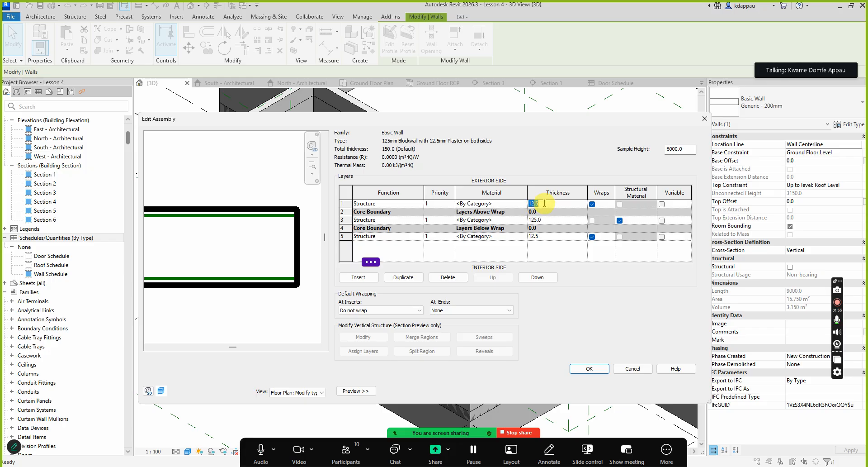
left_click(547, 237)
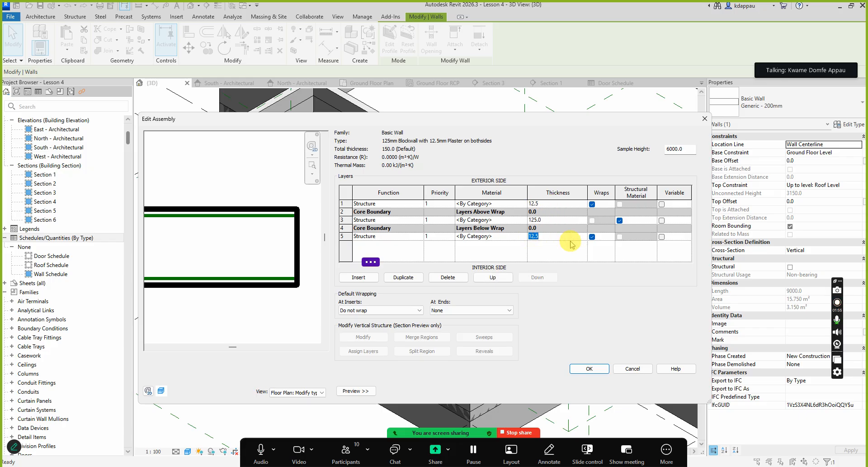
left_click(262, 260)
scroll(300, 257, "down", 3)
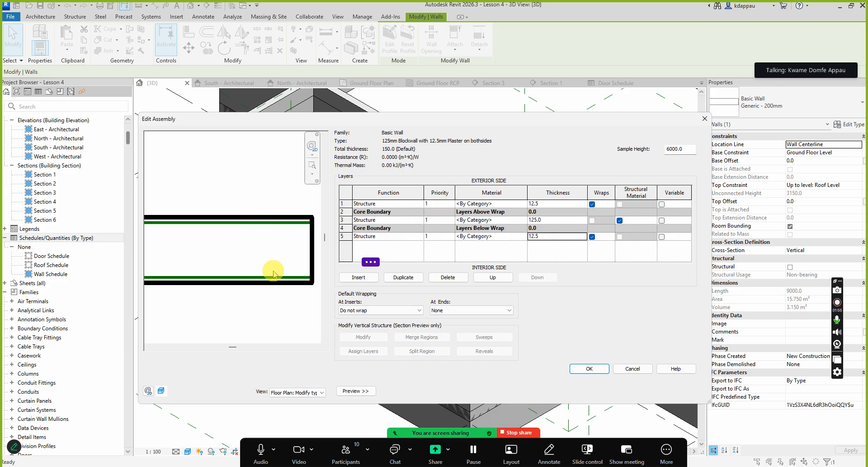
Switch the assembly preview to the section view and highlight each of the three layers in it.
left_click(298, 392)
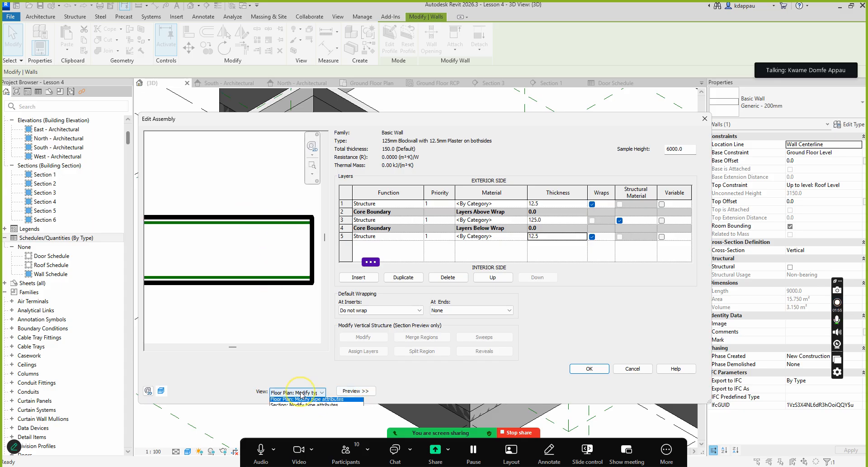
left_click(302, 406)
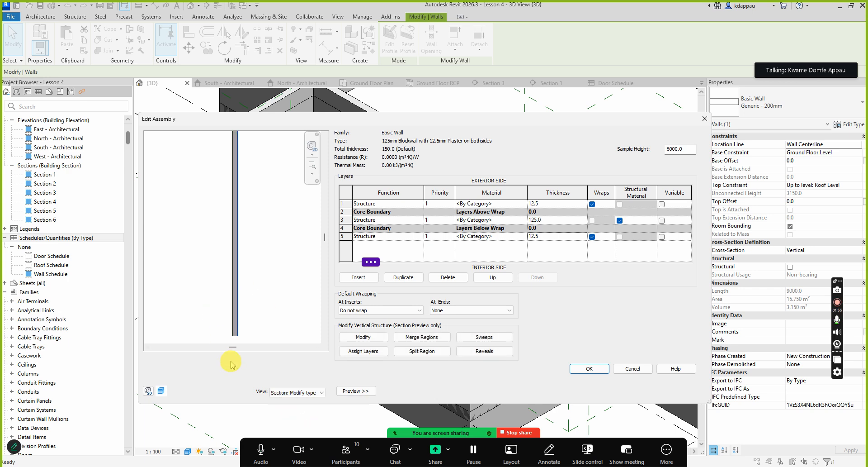
scroll(257, 289, "up", 8)
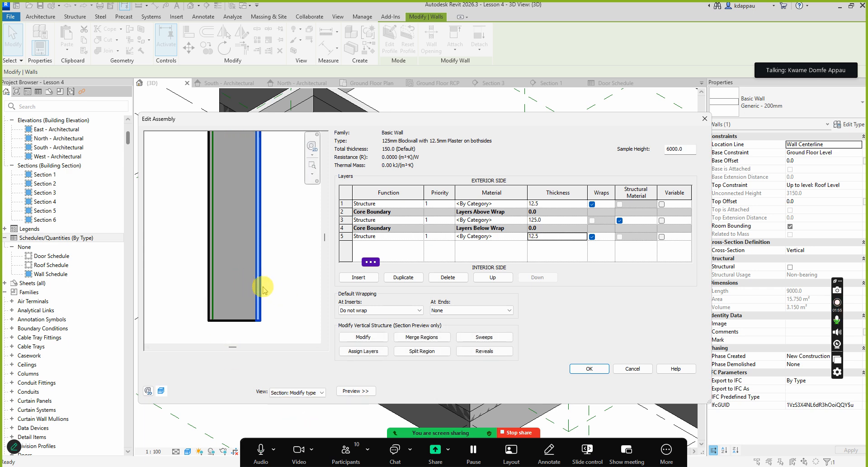
left_click(545, 236)
left_click(548, 204)
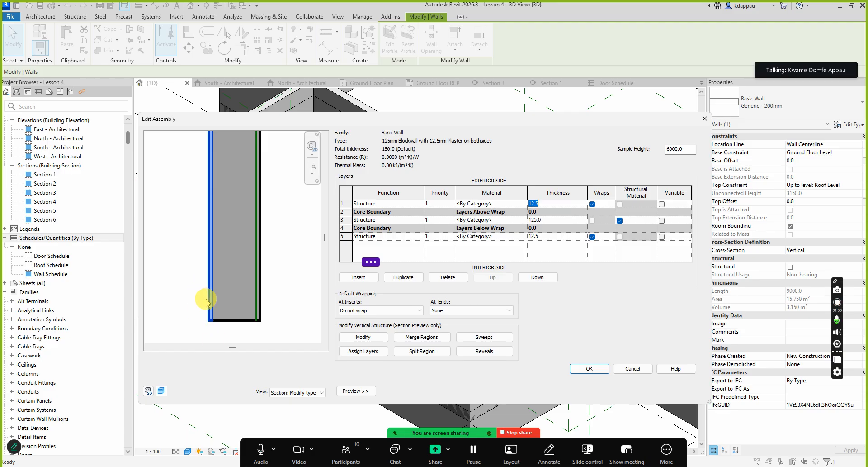
left_click(554, 220)
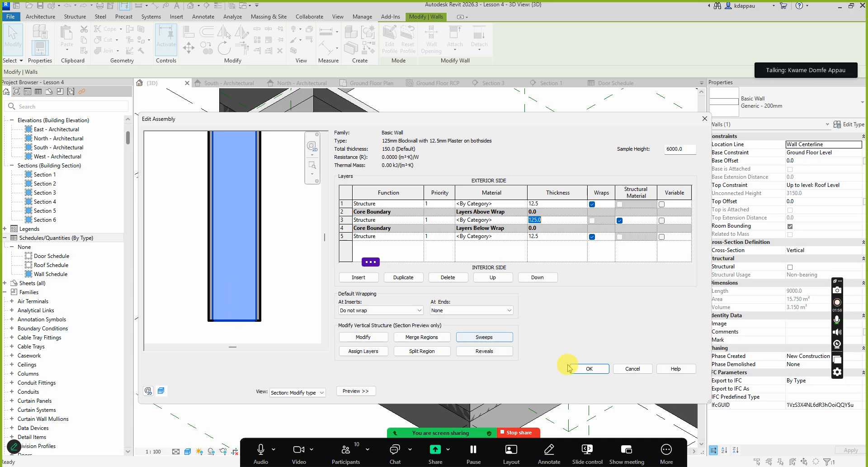
Accept the edited layer assembly and the type properties, and deselect the wall.
left_click(586, 369)
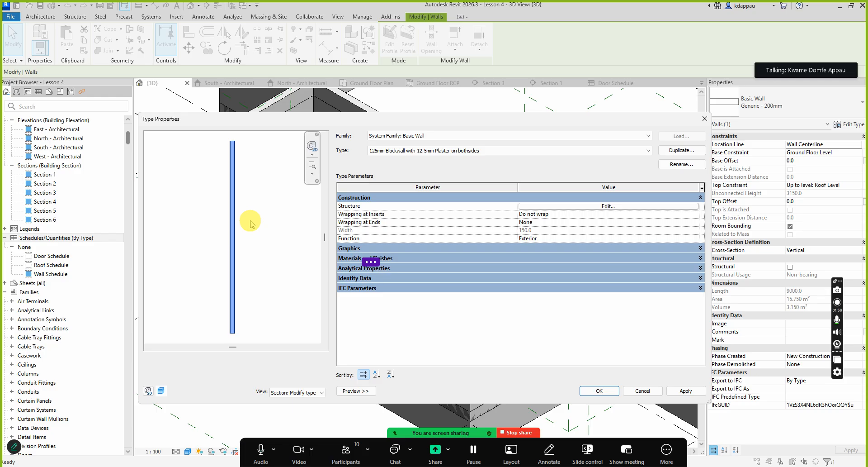
left_click(583, 394)
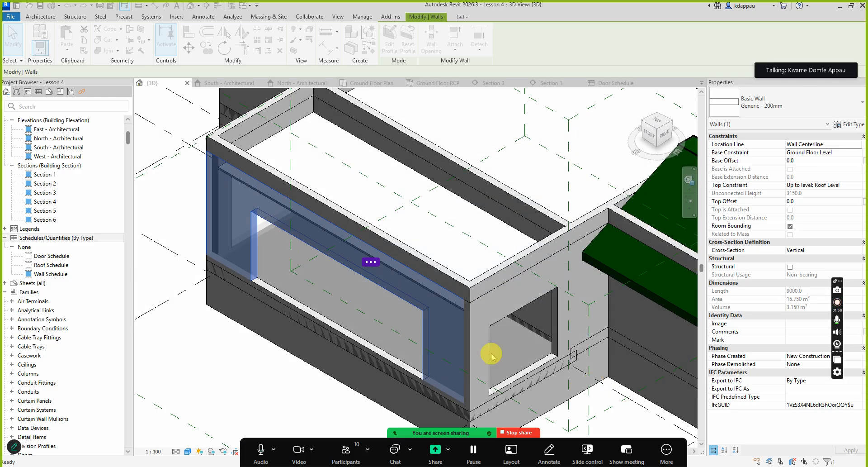
left_click(263, 350)
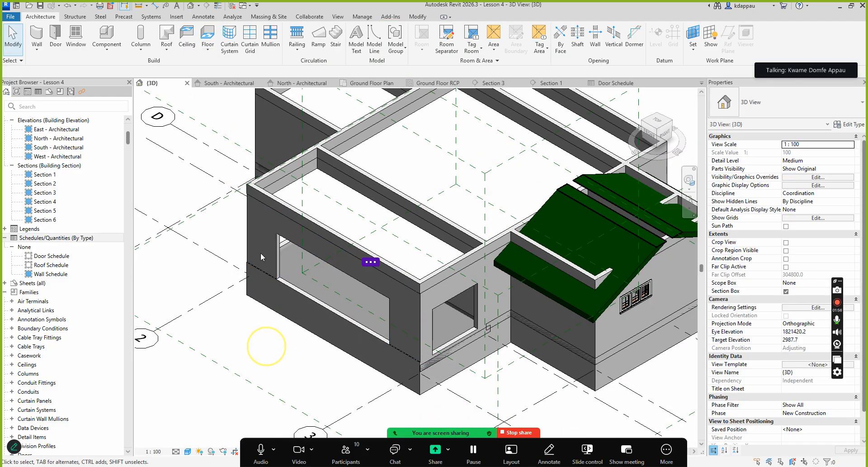
Open the Ground Floor Plan view and display its elements with thin lines.
scroll(265, 266, "up", 5)
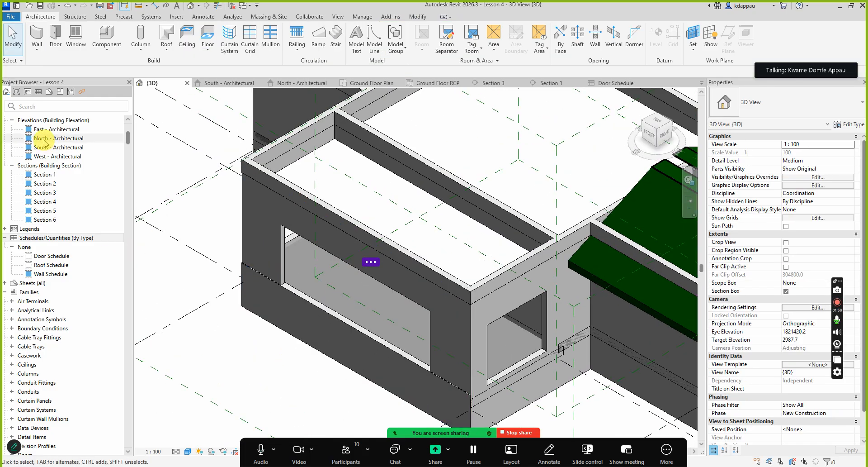
scroll(55, 183, "up", 1)
scroll(52, 179, "up", 4)
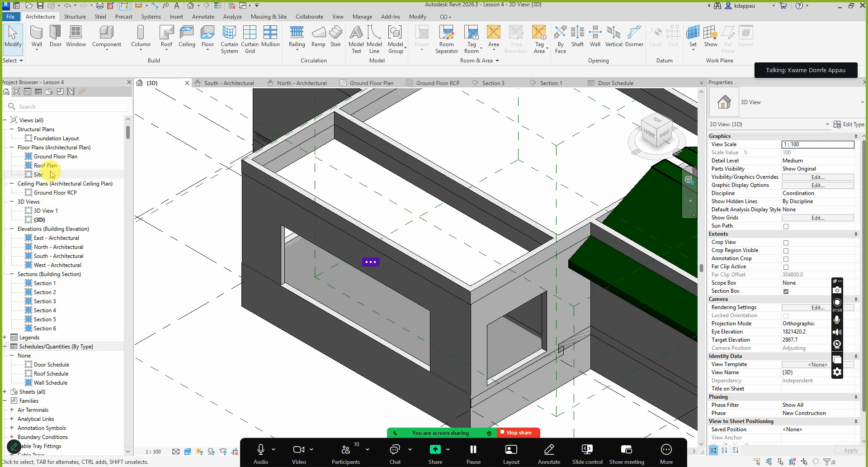
left_click(46, 157)
double_click(46, 156)
scroll(307, 398, "up", 5)
scroll(289, 330, "up", 3)
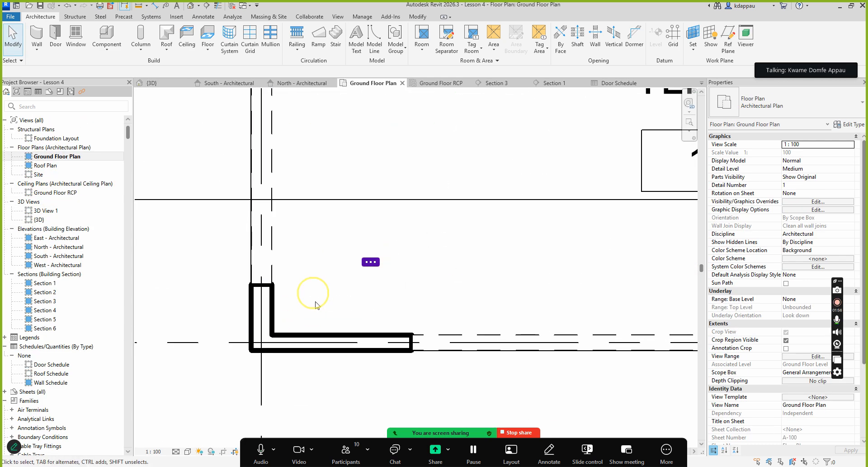
scroll(324, 324, "up", 2)
scroll(324, 330, "up", 3)
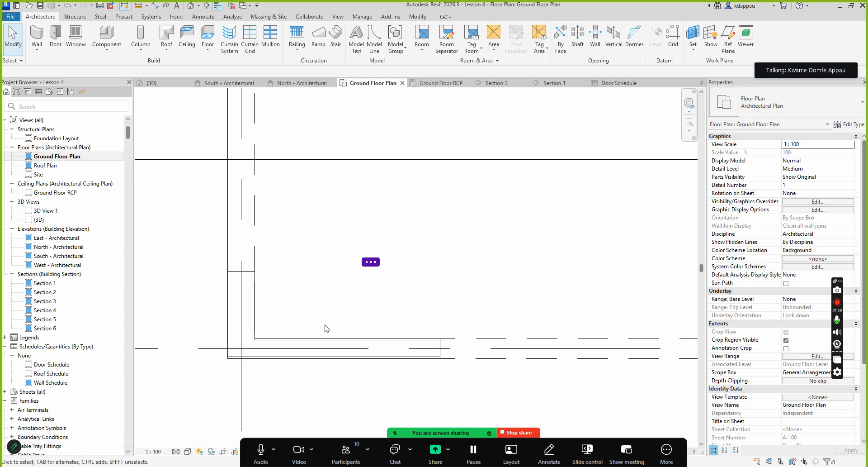
Examine the layer lines of the 125 mm blockwall with plaster at the terrace corner of the plan.
left_click(391, 337)
scroll(356, 293, "down", 1)
scroll(514, 324, "up", 1)
scroll(474, 304, "up", 1)
scroll(418, 297, "down", 2)
scroll(354, 298, "up", 1)
scroll(355, 299, "up", 1)
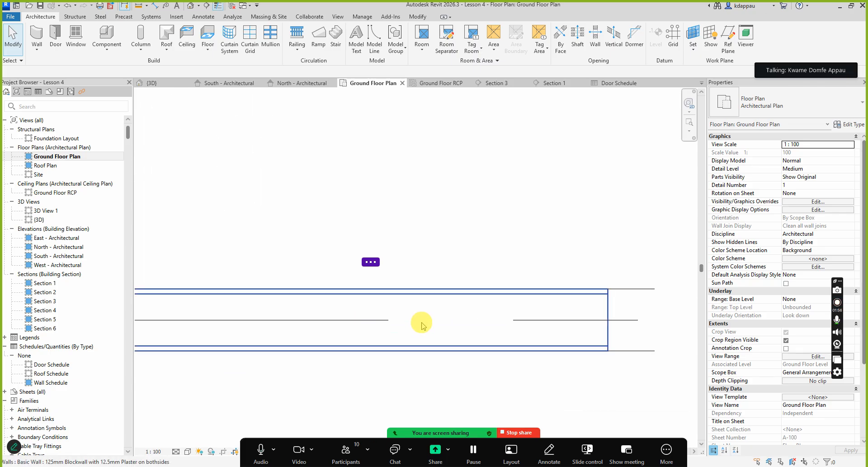
scroll(478, 316, "down", 1)
scroll(477, 349, "up", 2)
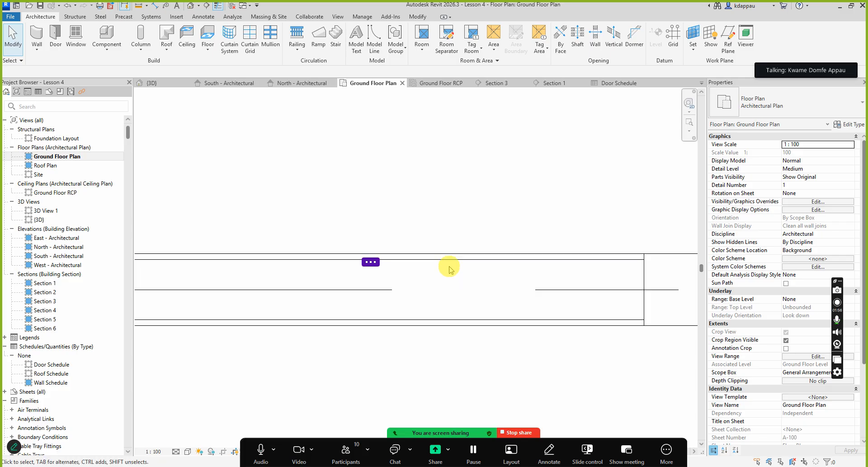
scroll(472, 276, "down", 3)
scroll(472, 277, "down", 2)
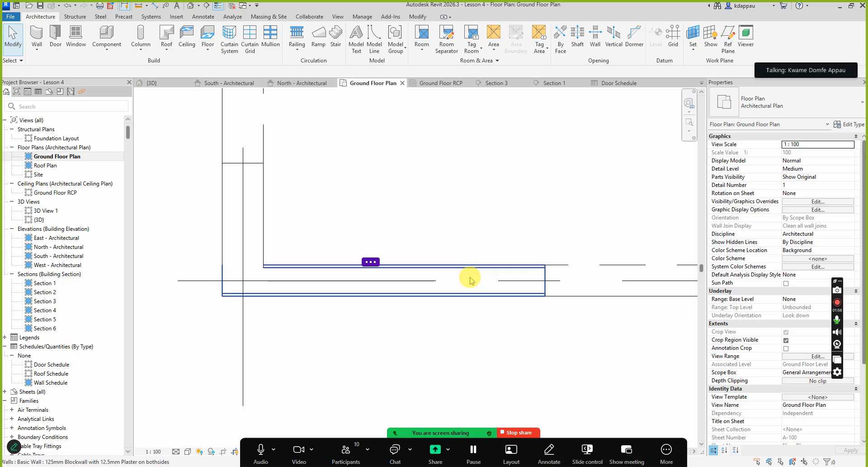
scroll(382, 285, "down", 3)
scroll(420, 284, "up", 4)
scroll(426, 282, "down", 2)
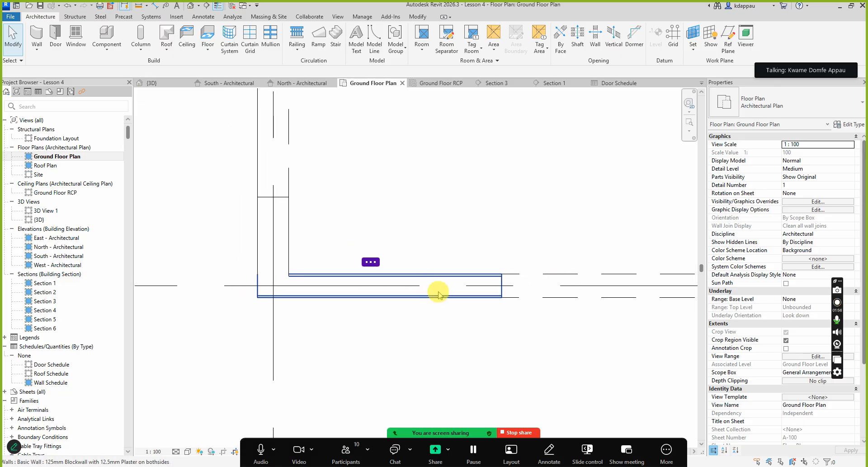
scroll(359, 252, "up", 3)
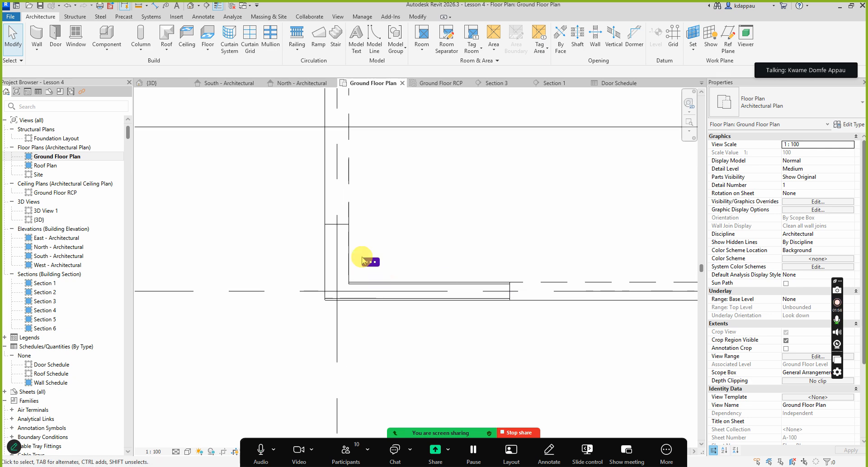
Select the adjoining generic wall at the terrace corner, deselect it and compare its plan appearance with the layered wall.
left_click(349, 229)
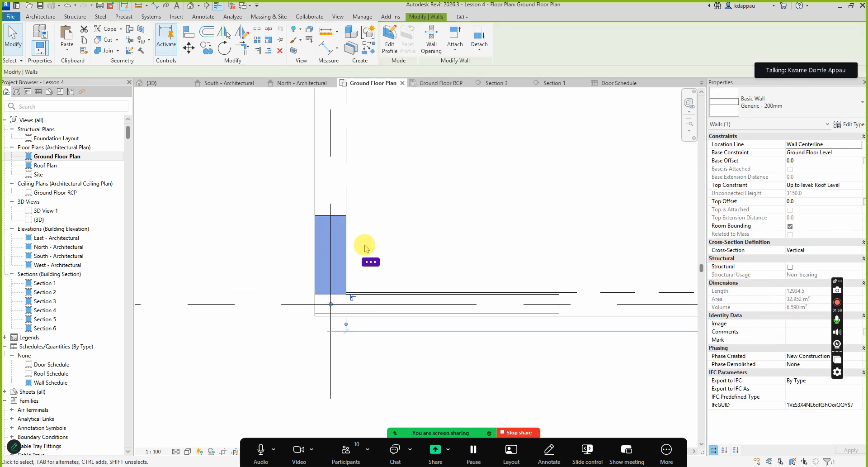
scroll(342, 255, "up", 1)
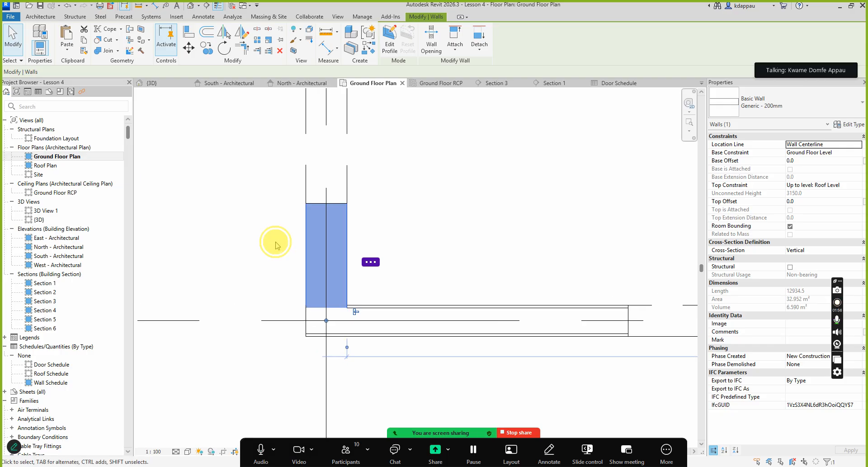
left_click(273, 242)
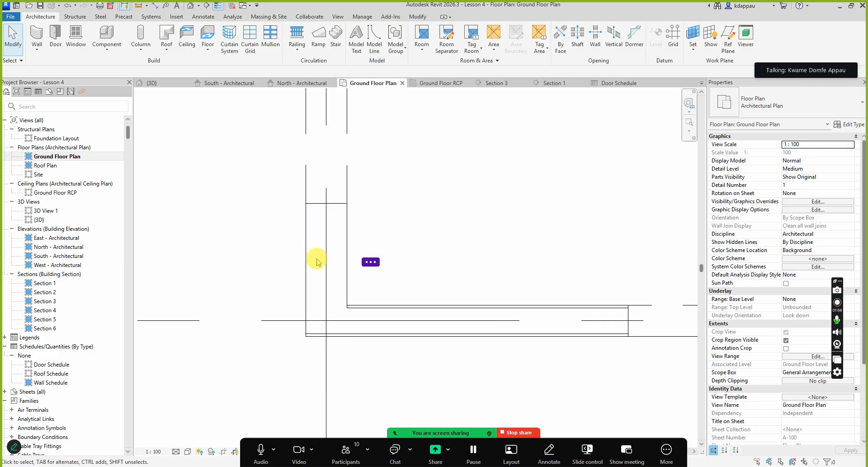
scroll(315, 254, "down", 2)
scroll(336, 254, "up", 2)
scroll(310, 248, "down", 4)
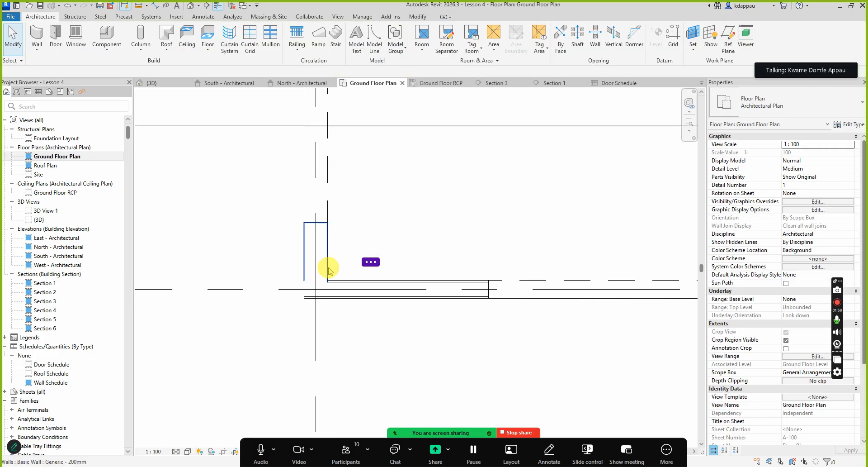
scroll(334, 312, "up", 2)
scroll(317, 173, "down", 2)
scroll(333, 262, "up", 5)
Select all Generic - 200mm wall instances visible in the view, starting from the wall between terrace and living room.
left_click(329, 262)
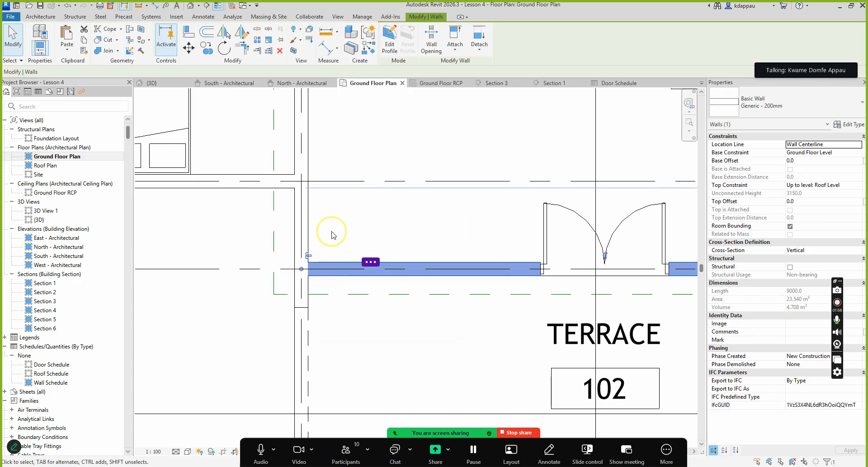
right_click(332, 231)
mouse_move(395, 335)
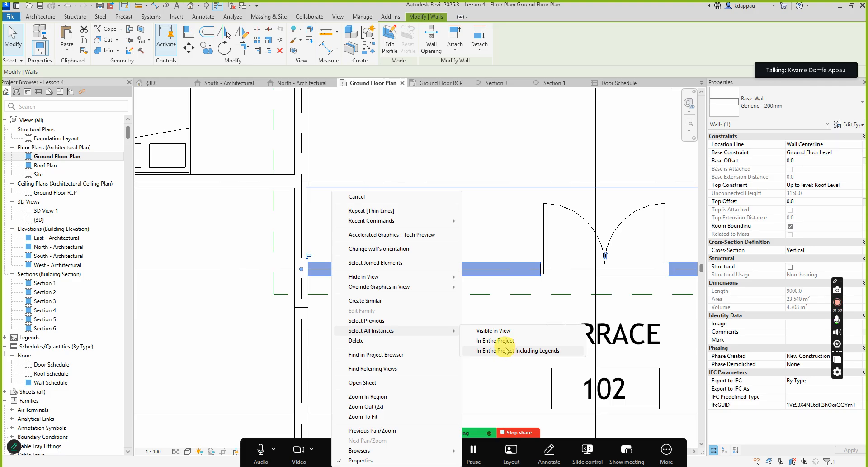
left_click(493, 331)
scroll(412, 325, "down", 8)
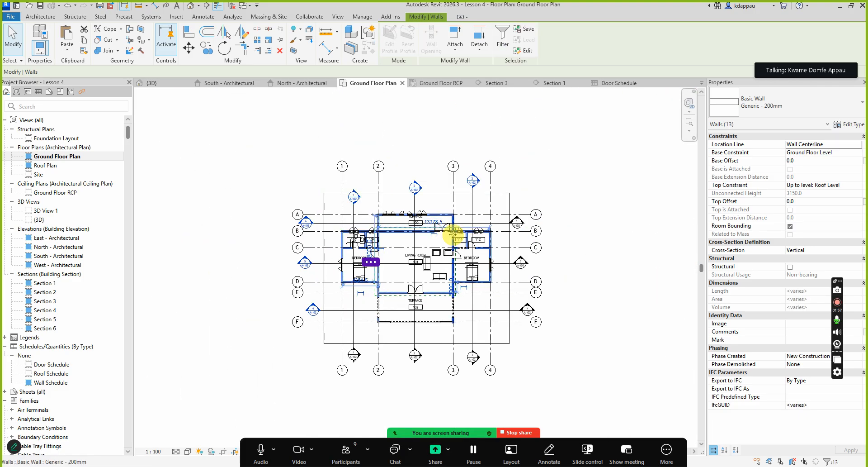
Change the type of the selected walls to 125mm Blockwall with 12.5mm Plaster on bothsides.
left_click(759, 107)
scroll(746, 249, "down", 5)
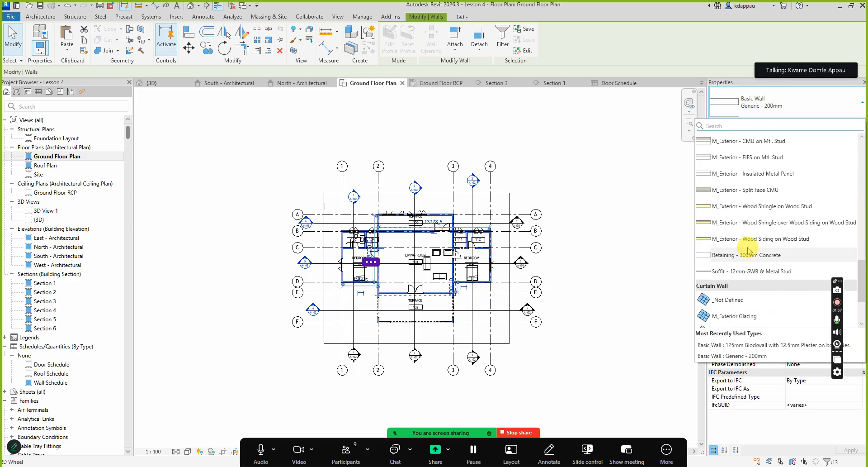
scroll(749, 239, "up", 4)
scroll(749, 217, "up", 6)
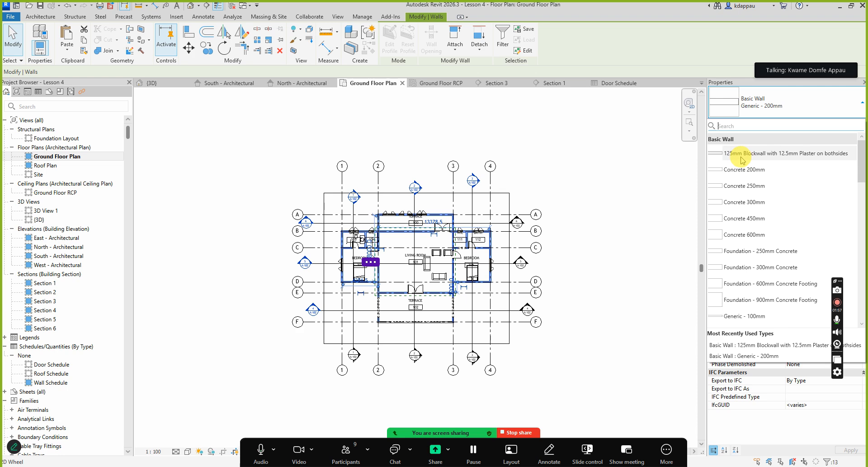
left_click(800, 156)
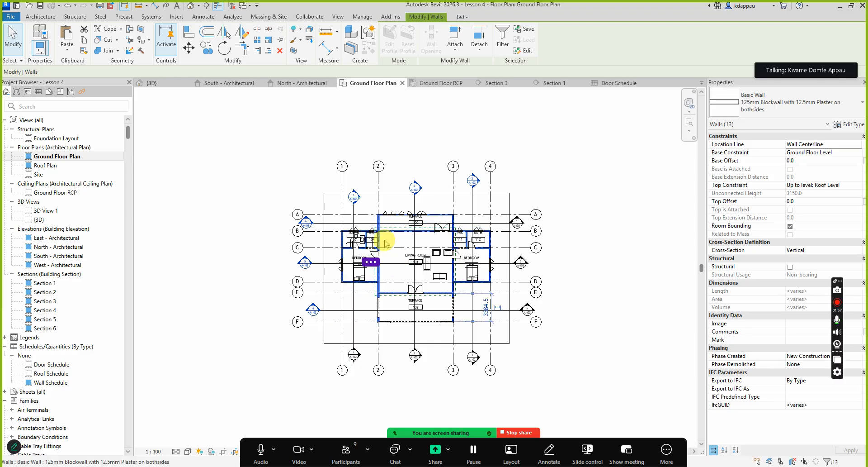
Clear the wall selection and examine the plaster layer lines and wall junctions around the terrace, living room and WIC in plan.
scroll(384, 238, "up", 3)
scroll(382, 240, "up", 4)
left_click(397, 258)
scroll(342, 214, "up", 3)
scroll(342, 214, "down", 5)
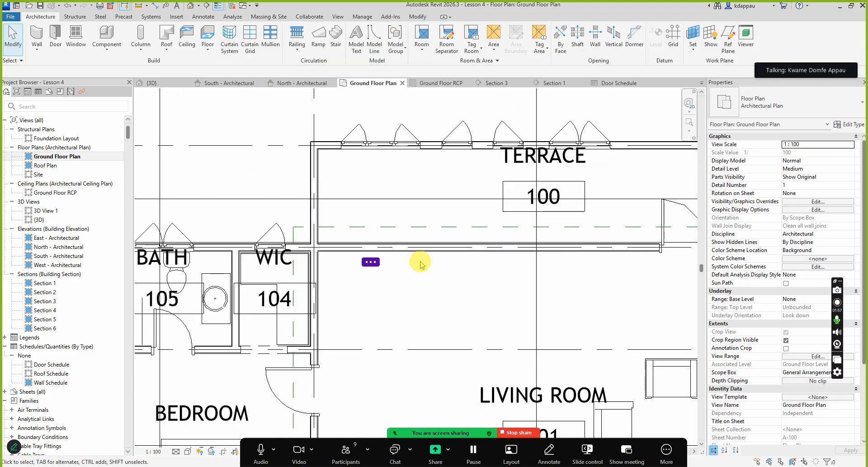
scroll(298, 275, "down", 1)
scroll(583, 226, "up", 7)
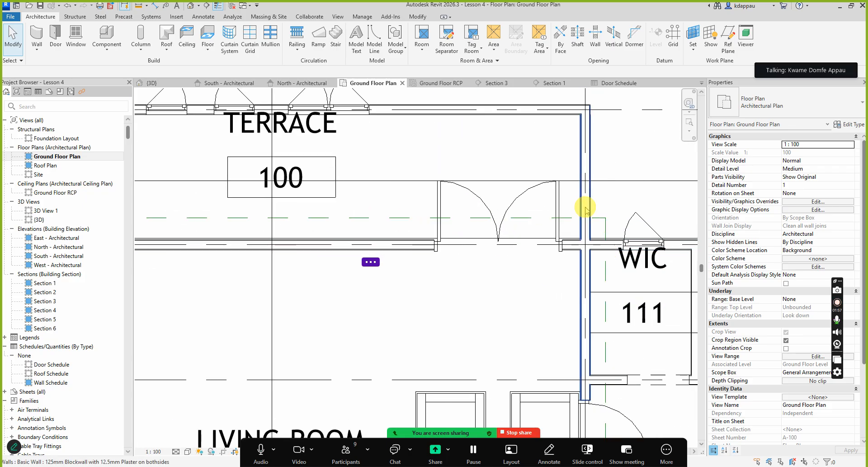
scroll(587, 263, "down", 3)
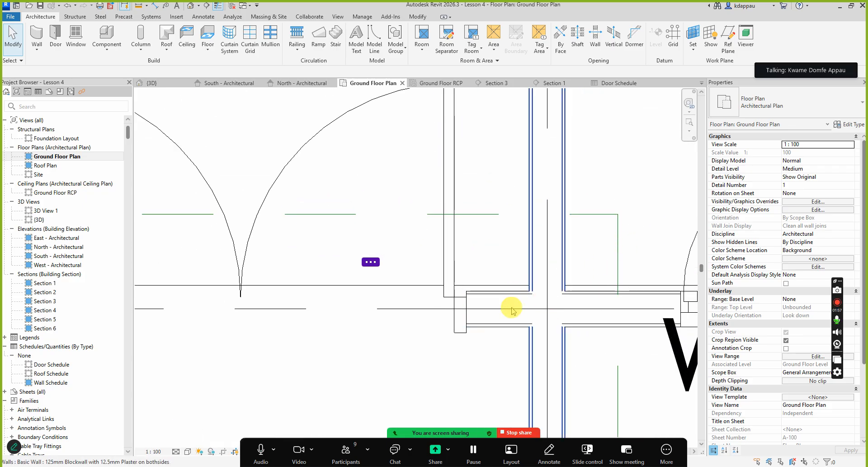
scroll(493, 305, "up", 1)
scroll(477, 304, "down", 5)
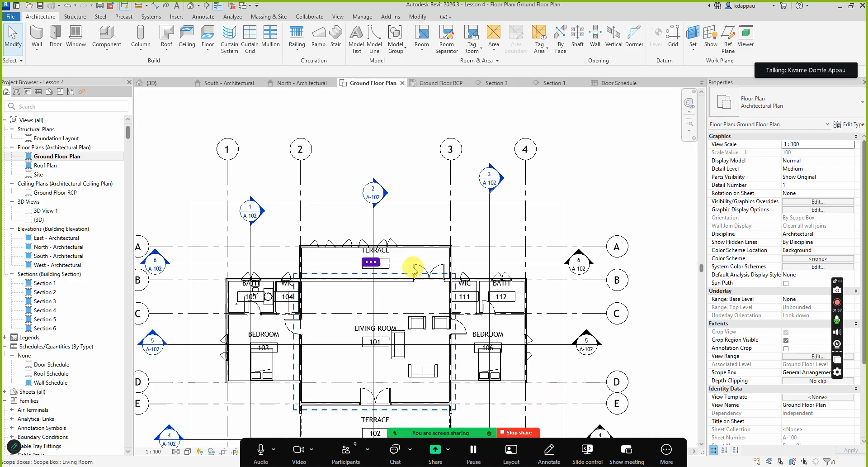
Open Section 2 from its section mark on the plan and set the view's detail level to Medium.
scroll(355, 251, "up", 3)
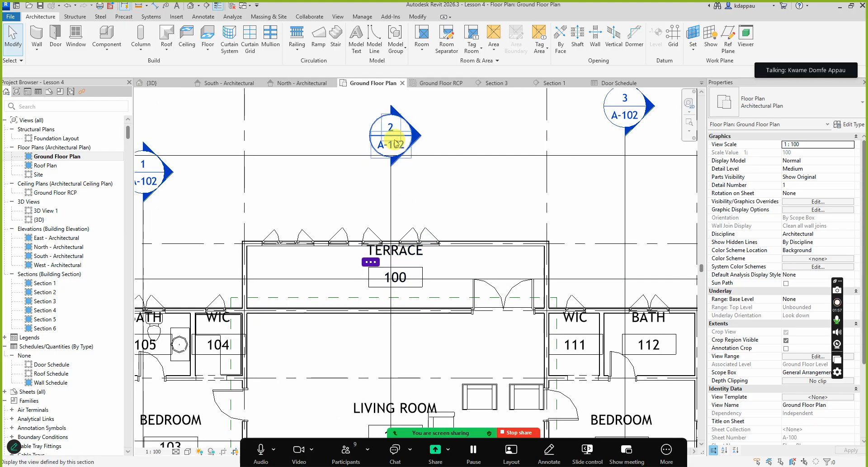
double_click(395, 144)
scroll(248, 384, "up", 2)
scroll(299, 318, "up", 3)
scroll(298, 318, "up", 1)
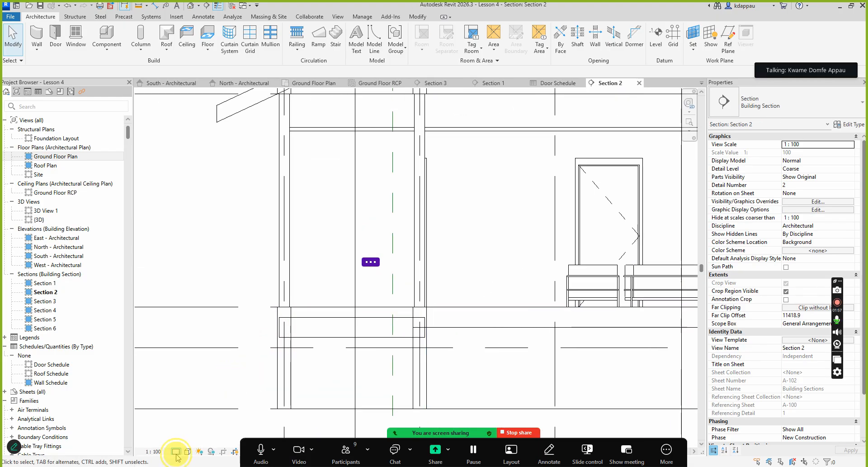
left_click(176, 451)
left_click(186, 431)
scroll(378, 310, "down", 2)
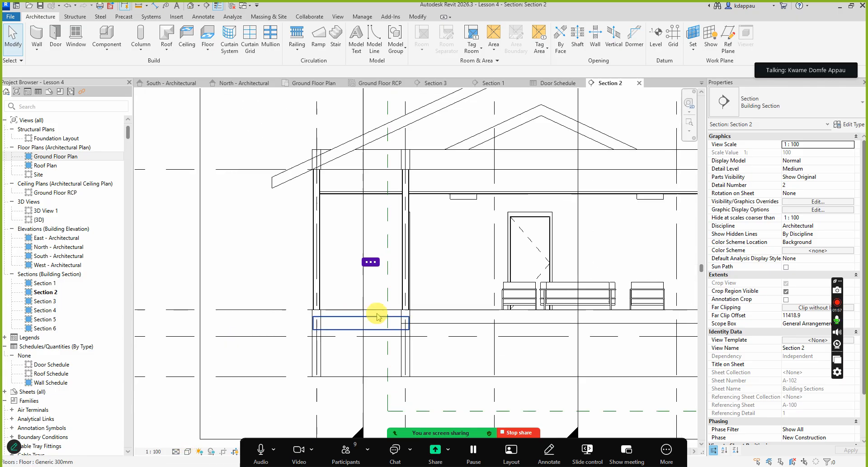
Examine the layered terrace wall in section between roof and ground floor level, comparing it with the generic walls above and below.
scroll(287, 178, "up", 3)
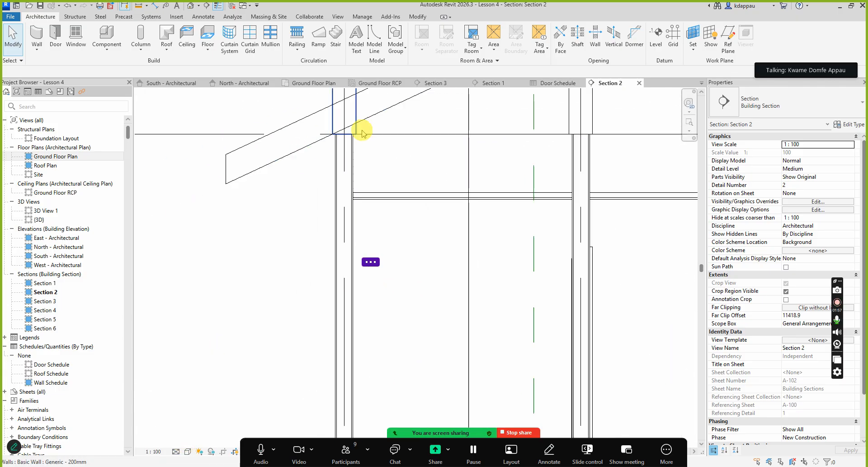
scroll(355, 263, "up", 4)
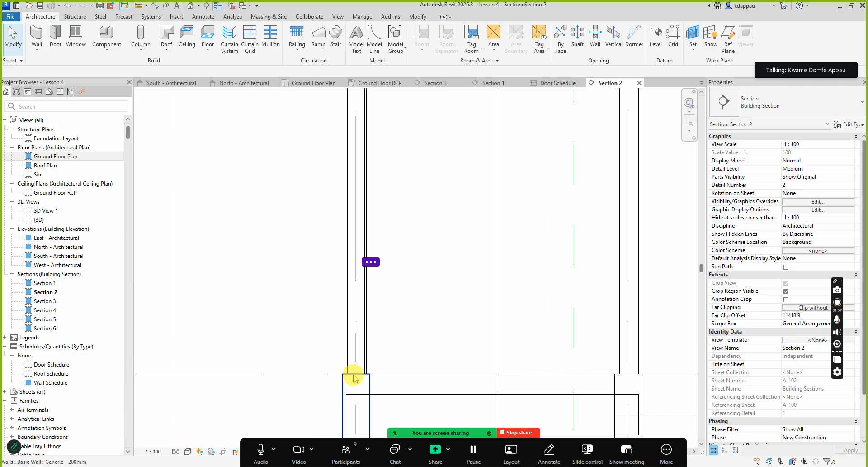
scroll(350, 303, "up", 1)
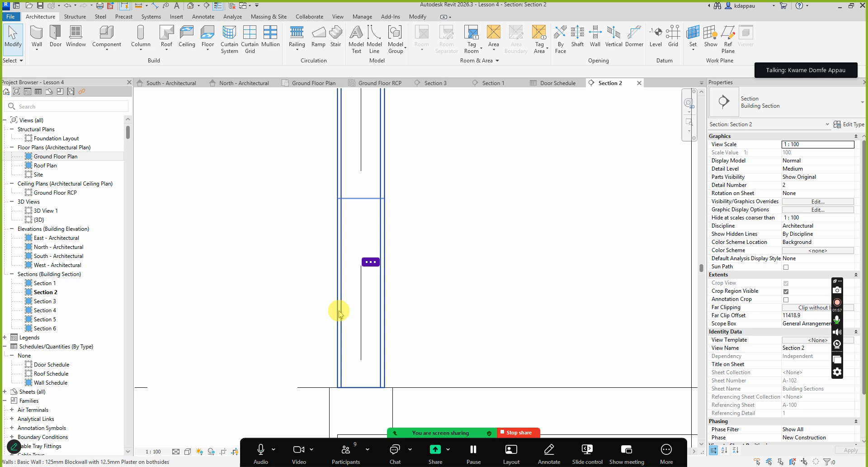
left_click(400, 325)
scroll(382, 334, "down", 2)
scroll(384, 340, "up", 1)
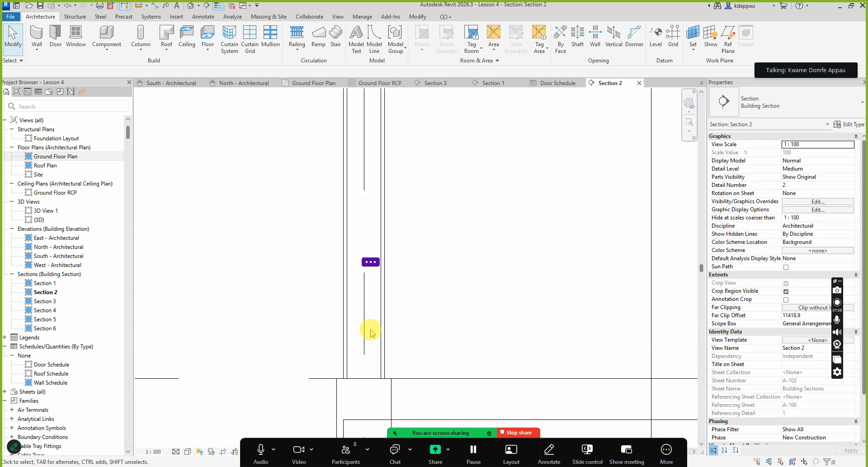
scroll(326, 338, "down", 1)
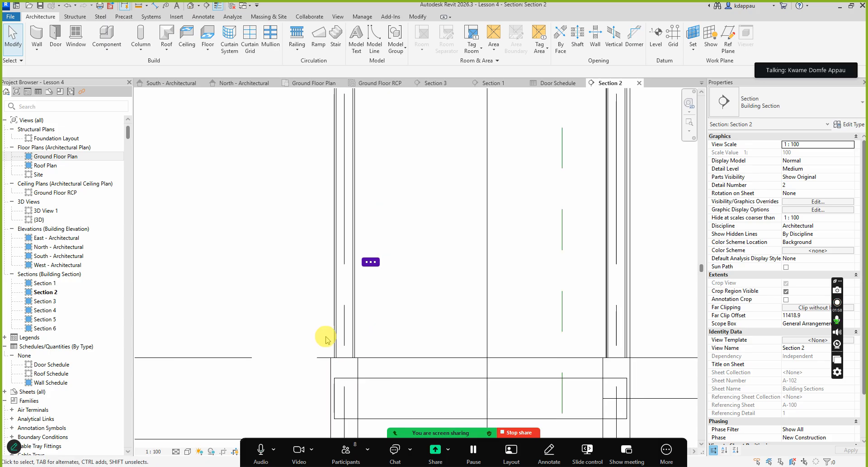
scroll(337, 346, "up", 3)
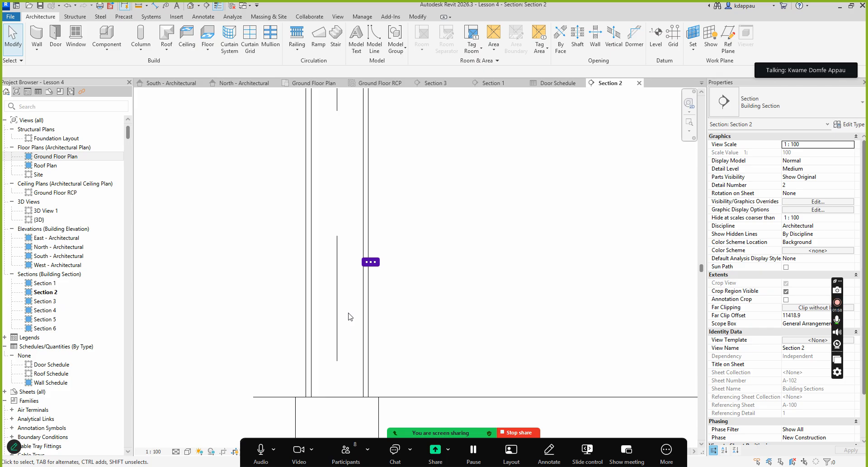
scroll(306, 374, "down", 2)
scroll(310, 354, "down", 3)
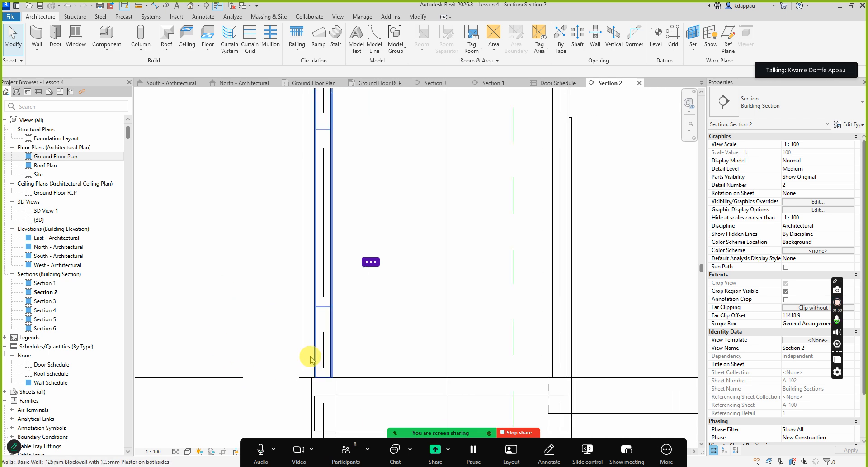
scroll(329, 273, "up", 2)
scroll(294, 271, "up", 2)
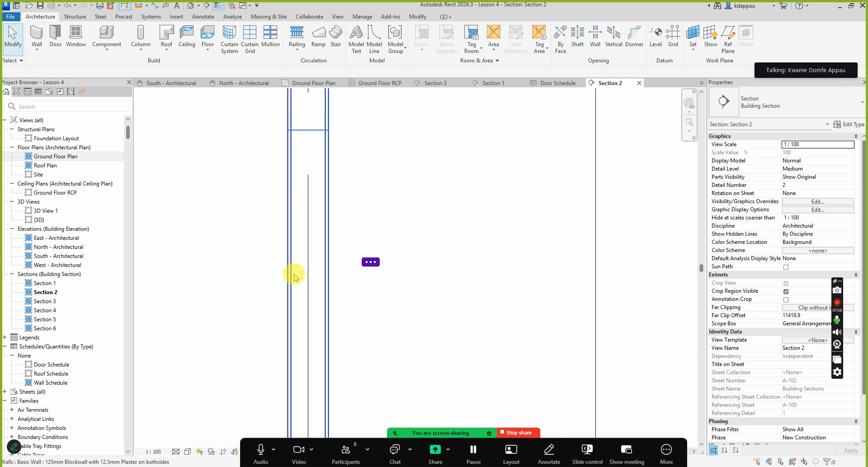
scroll(288, 332, "down", 1)
scroll(309, 324, "down", 3)
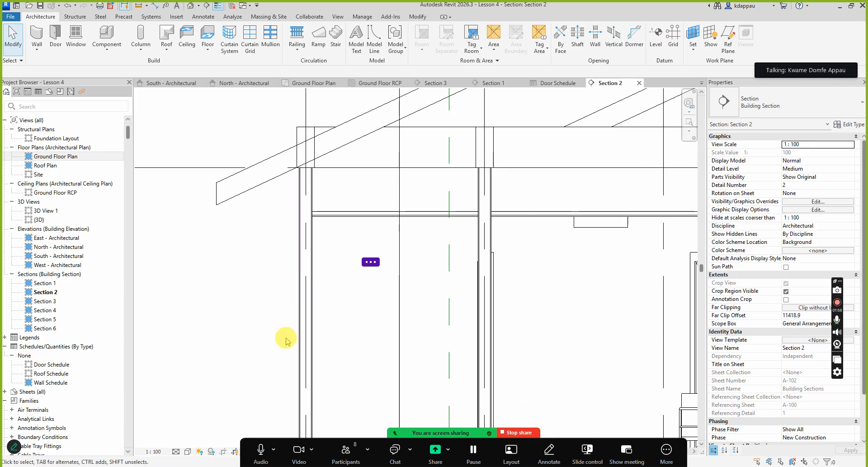
scroll(316, 297, "up", 4)
scroll(325, 317, "up", 2)
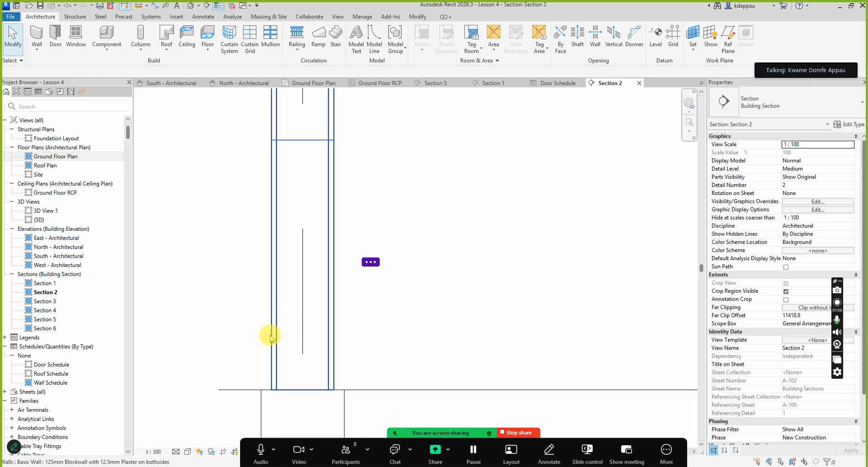
Select the Generic 300mm floor beneath the living room and examine its wall junction and extent in the section.
scroll(300, 368, "down", 2)
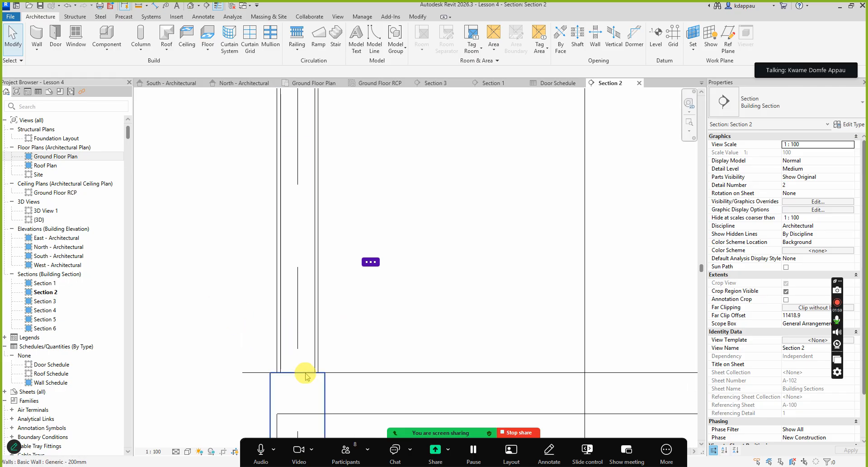
scroll(298, 362, "down", 3)
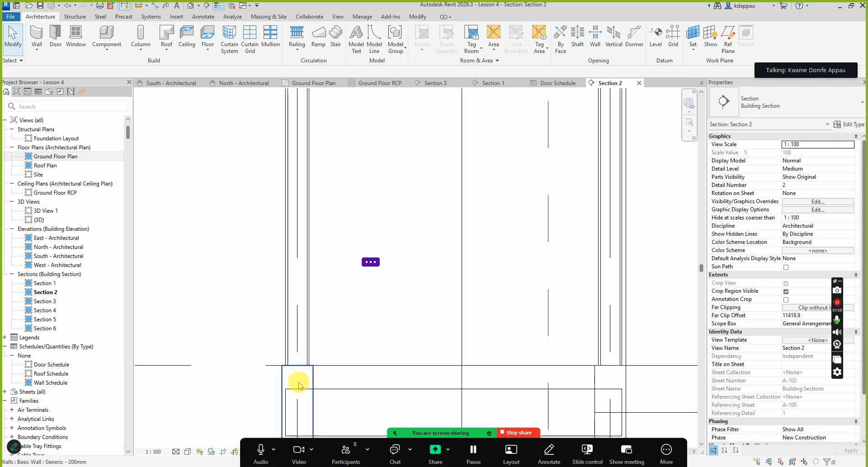
scroll(315, 379, "down", 3)
scroll(328, 396, "up", 2)
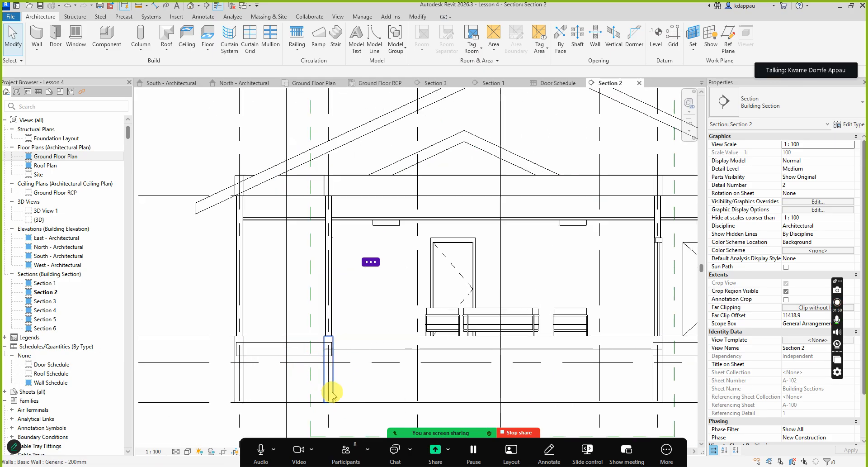
scroll(339, 363, "up", 4)
scroll(333, 337, "up", 1)
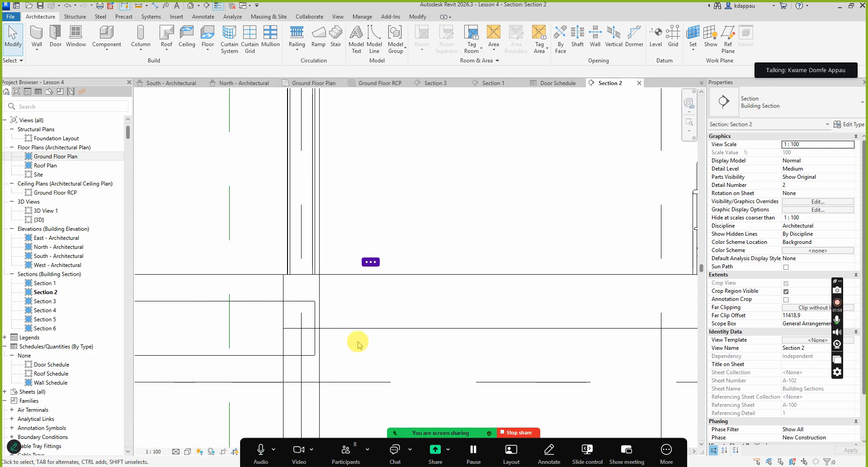
left_click(359, 326)
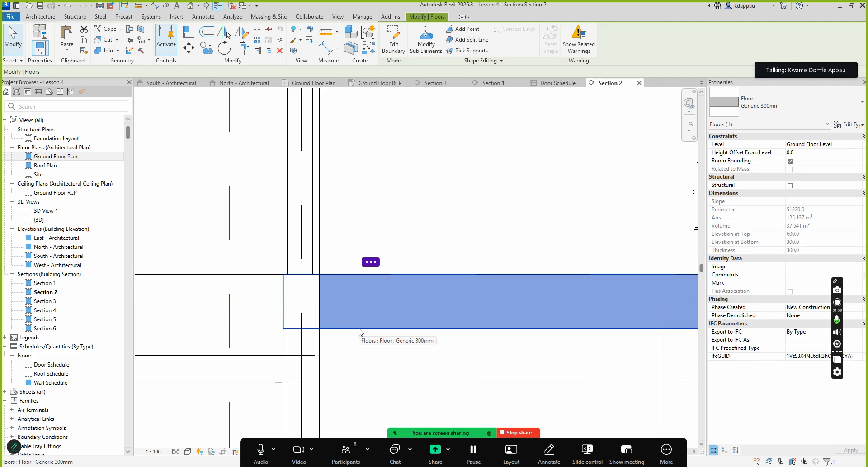
scroll(359, 329, "down", 2)
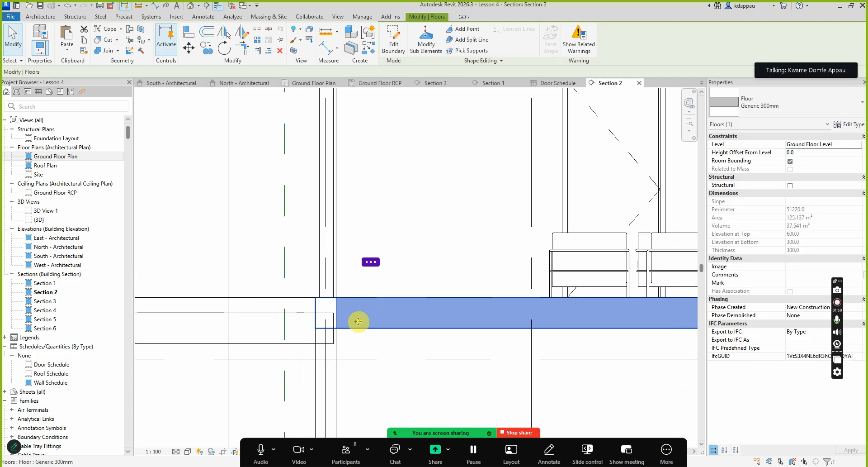
scroll(360, 302, "up", 2)
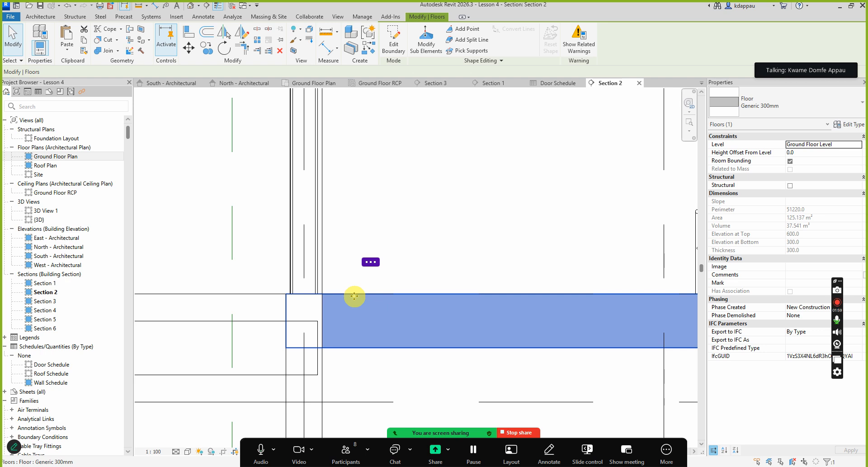
left_click(354, 296)
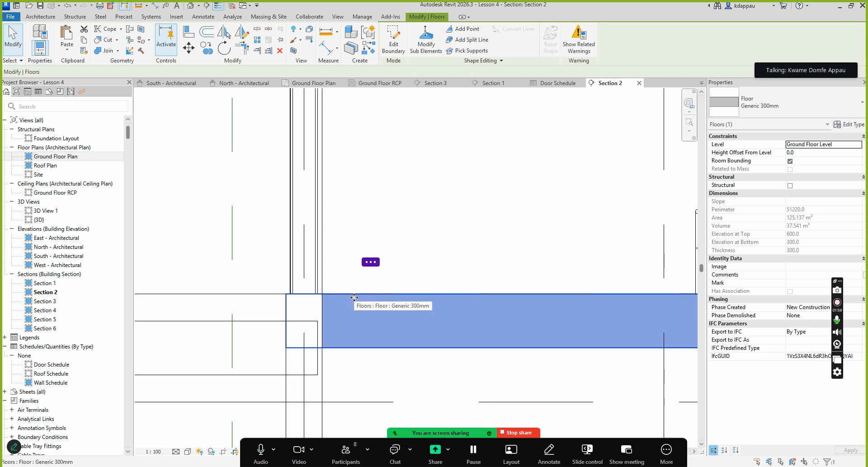
scroll(354, 299, "down", 4)
scroll(352, 307, "down", 5)
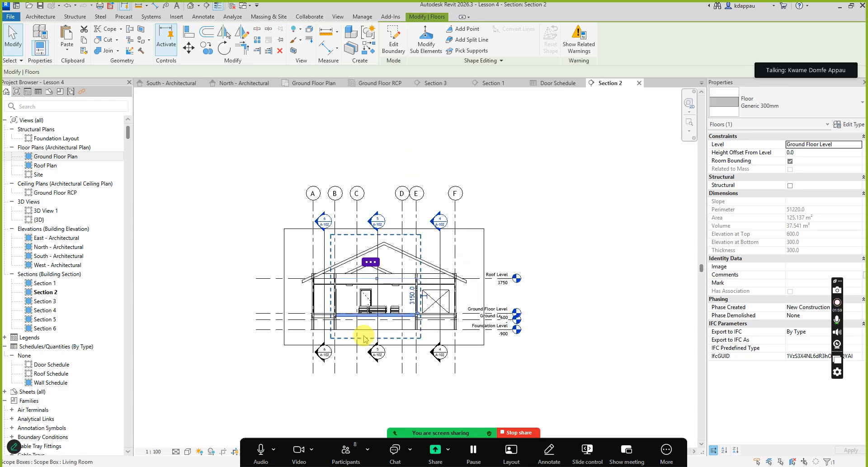
scroll(361, 332, "up", 1)
scroll(384, 312, "up", 2)
scroll(362, 294, "up", 2)
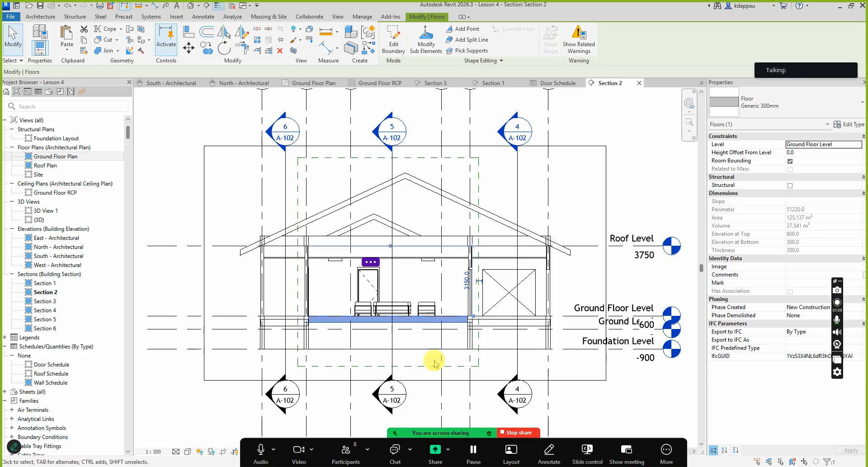
scroll(436, 362, "up", 1)
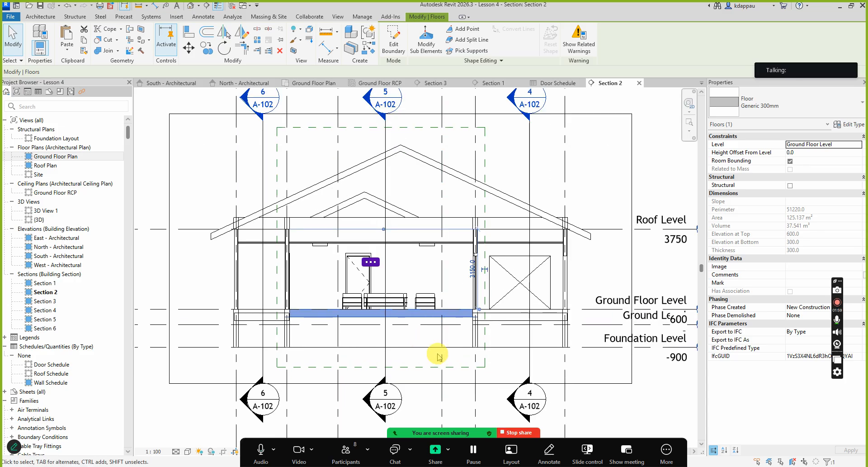
Review the attendees in the Zoom meeting's participant list and close the list.
left_click(346, 453)
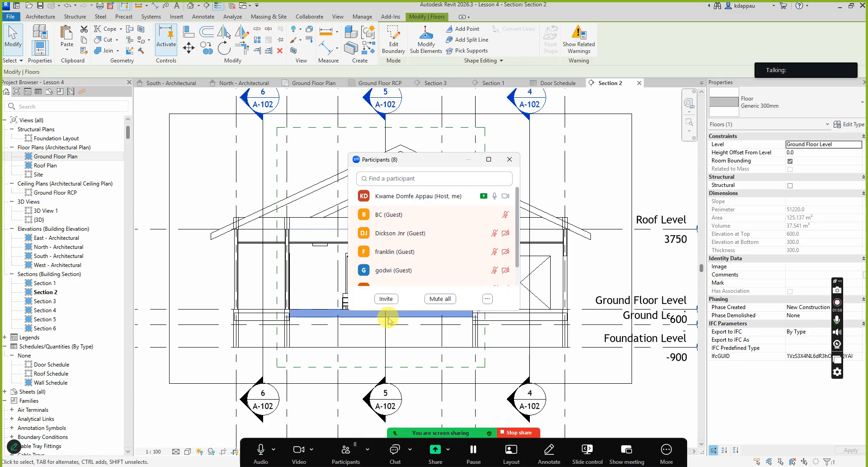
mouse_move(395, 273)
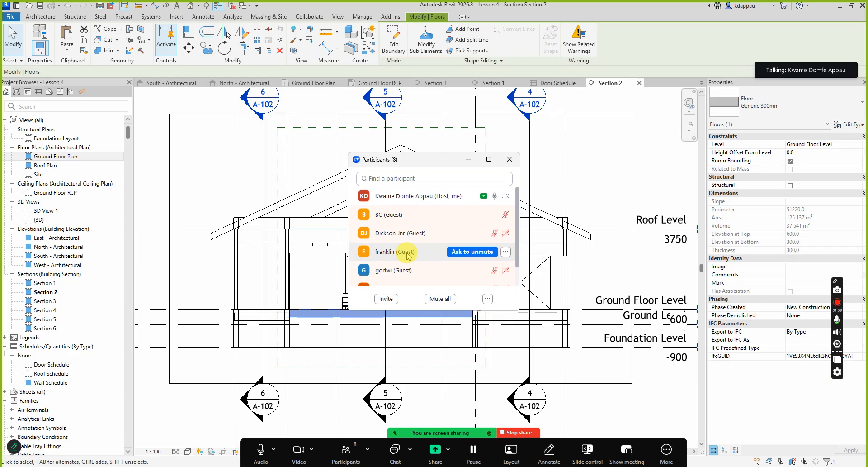
left_click(400, 269)
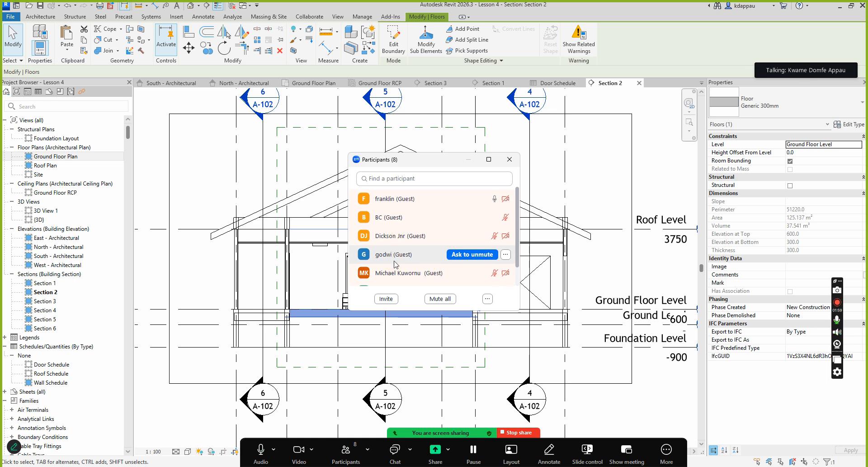
scroll(399, 260, "down", 2)
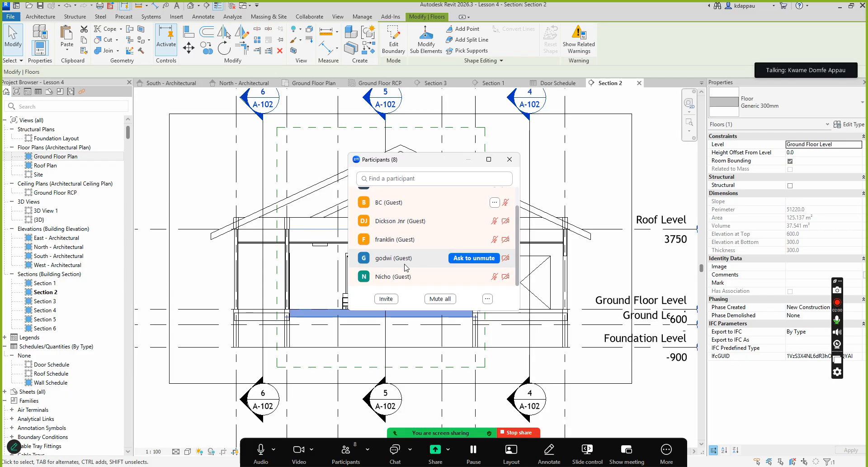
left_click(405, 264)
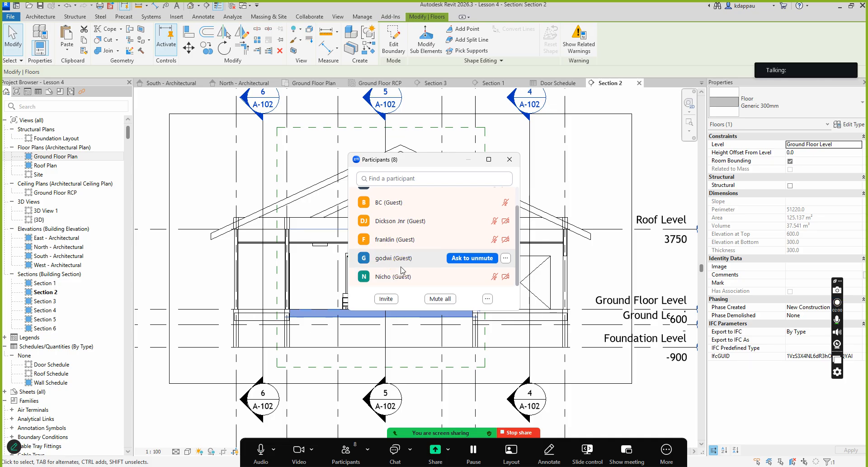
left_click(388, 260)
scroll(397, 268, "up", 3)
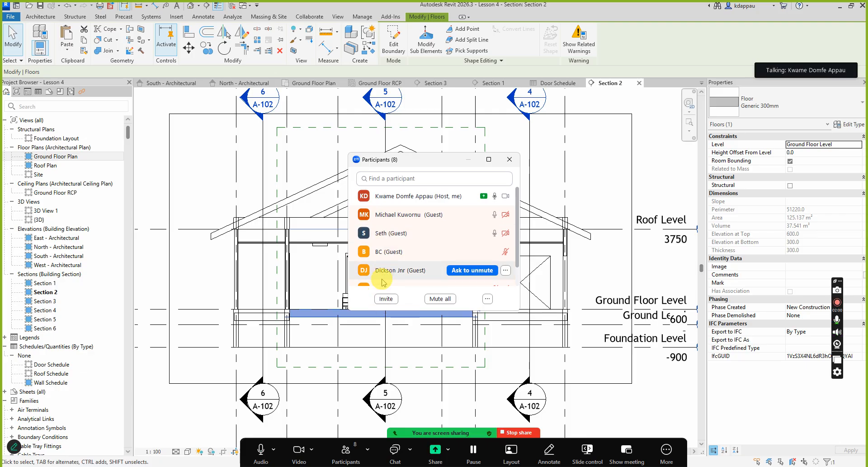
scroll(385, 274, "down", 3)
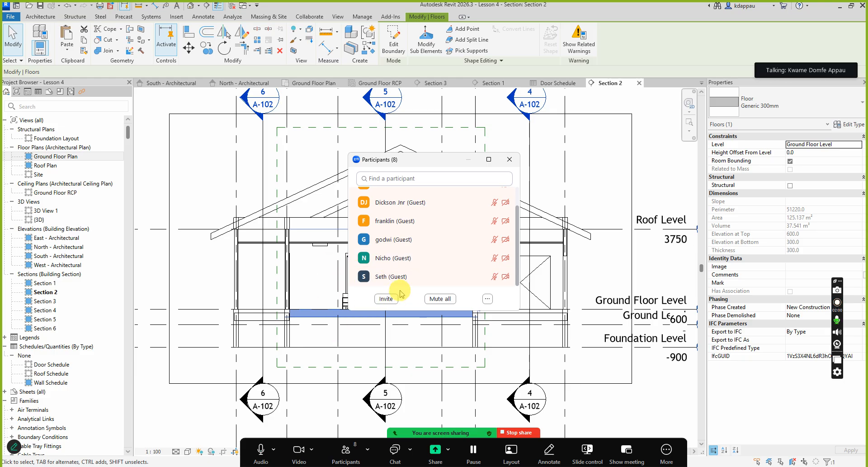
mouse_move(394, 255)
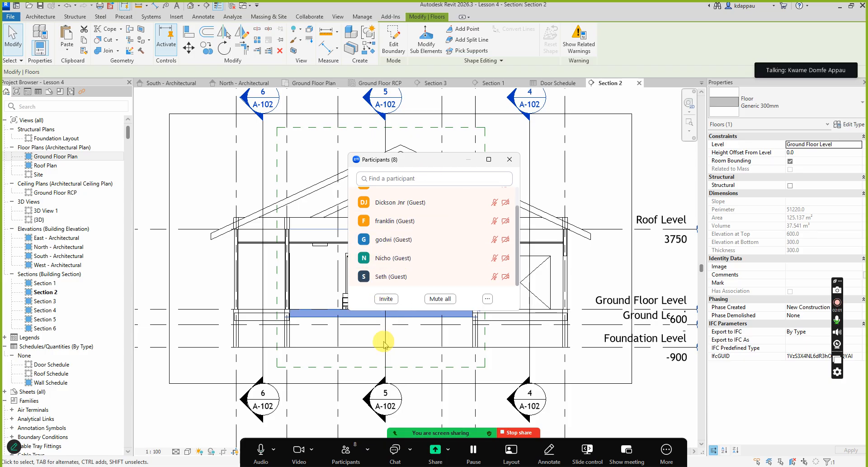
left_click(348, 456)
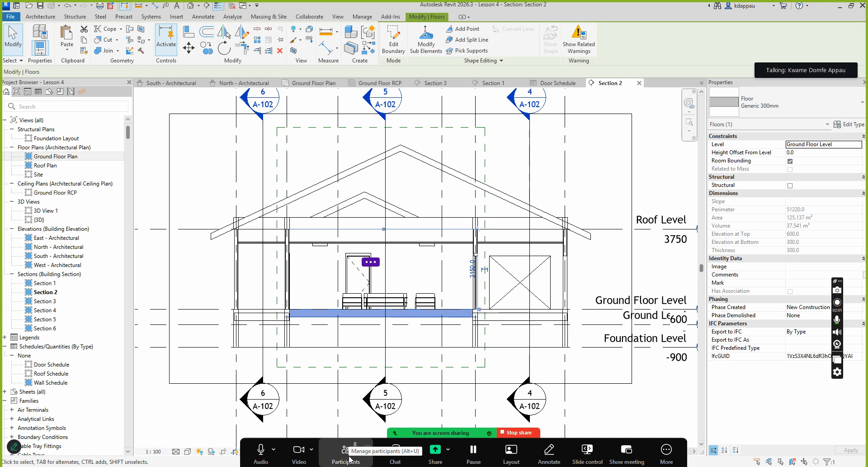